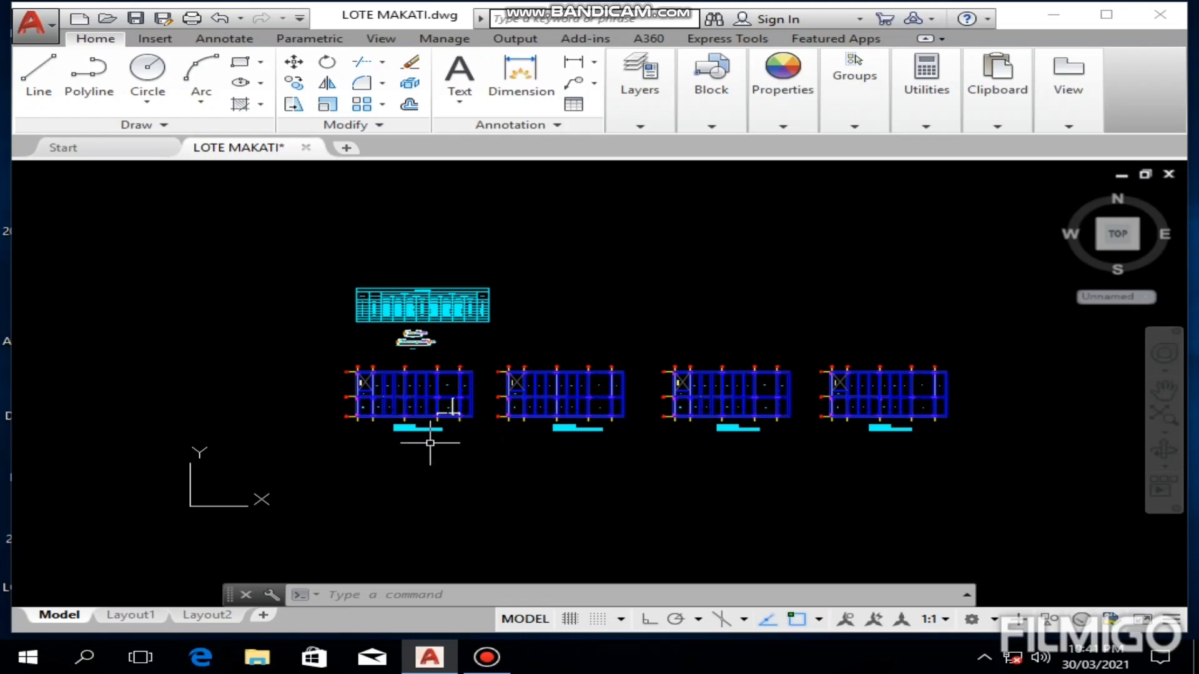
Step: Examine the two slab plans showing the bottom bars along the short span and along the long span
scroll(431, 442, up, 6)
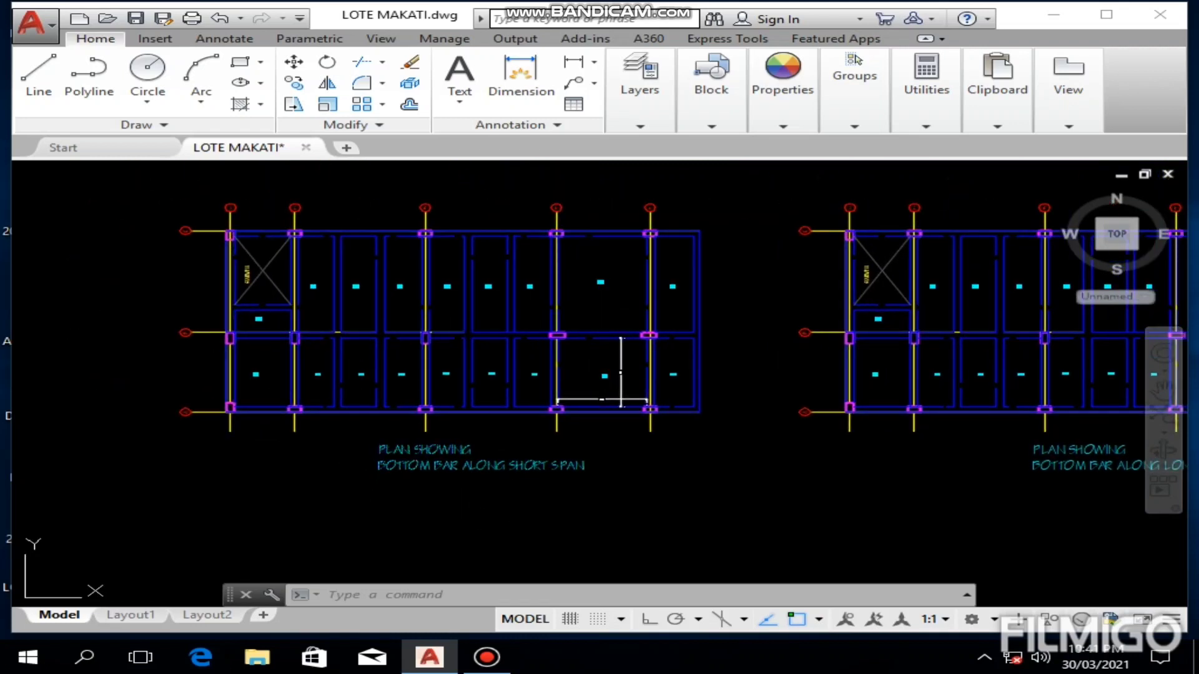
scroll(656, 455, down, 3)
middle_drag(669, 460, 623, 460)
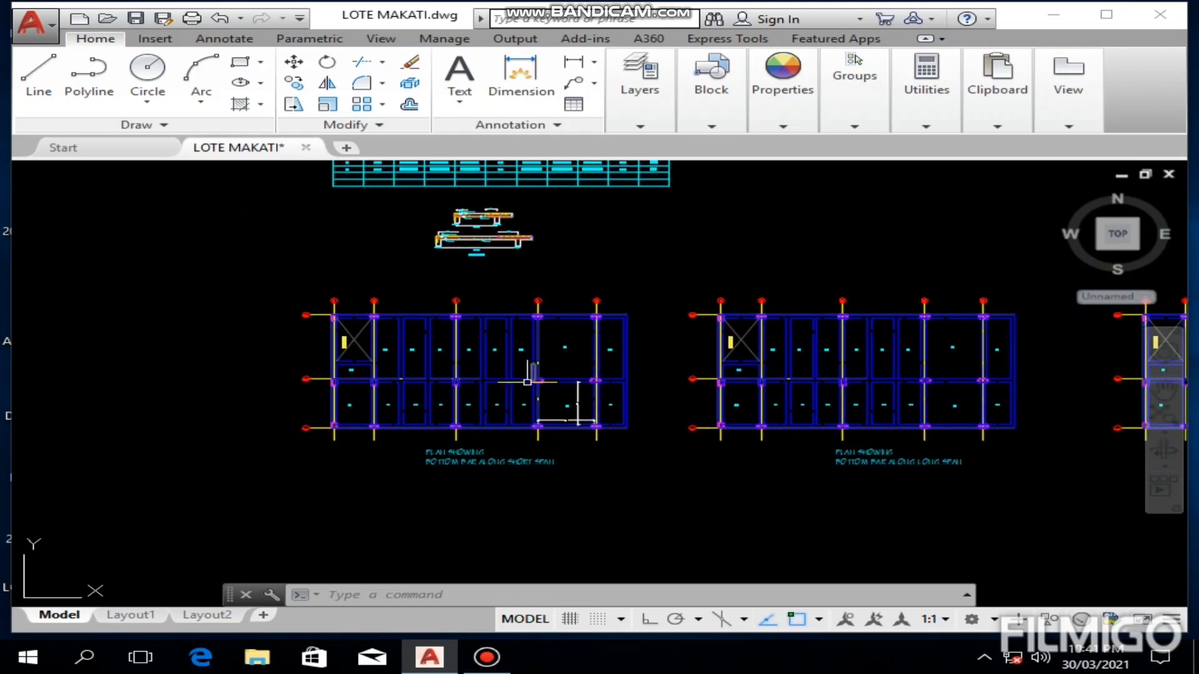
scroll(475, 458, up, 2)
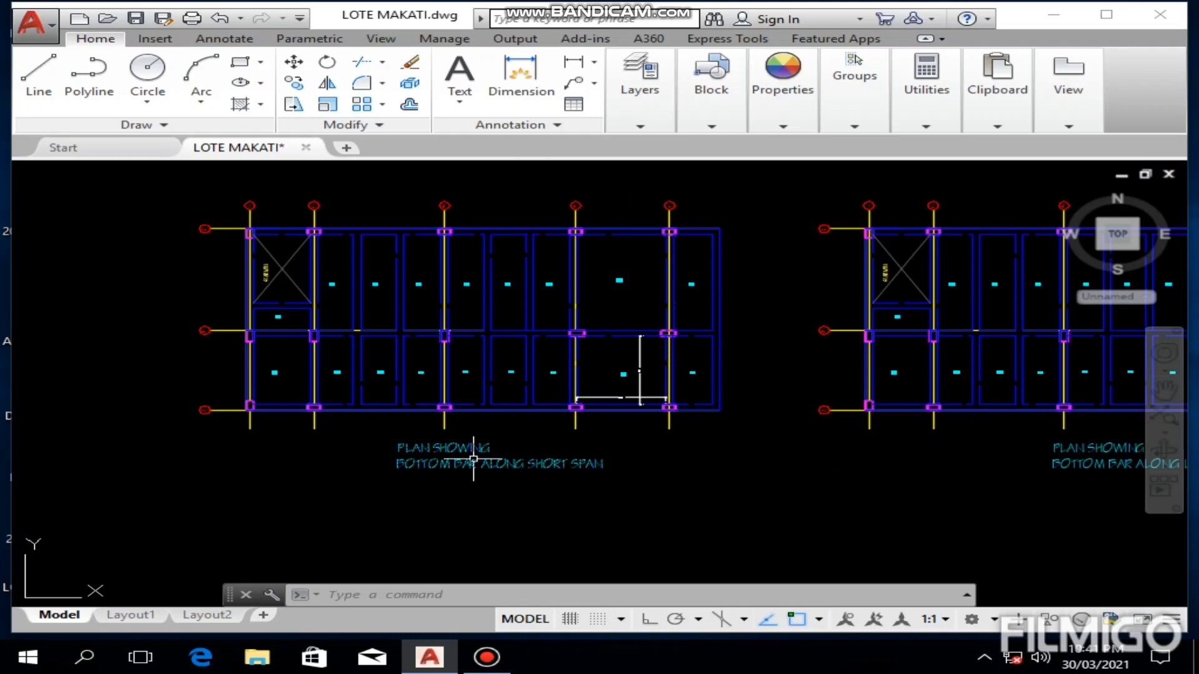
middle_drag(456, 485, 439, 479)
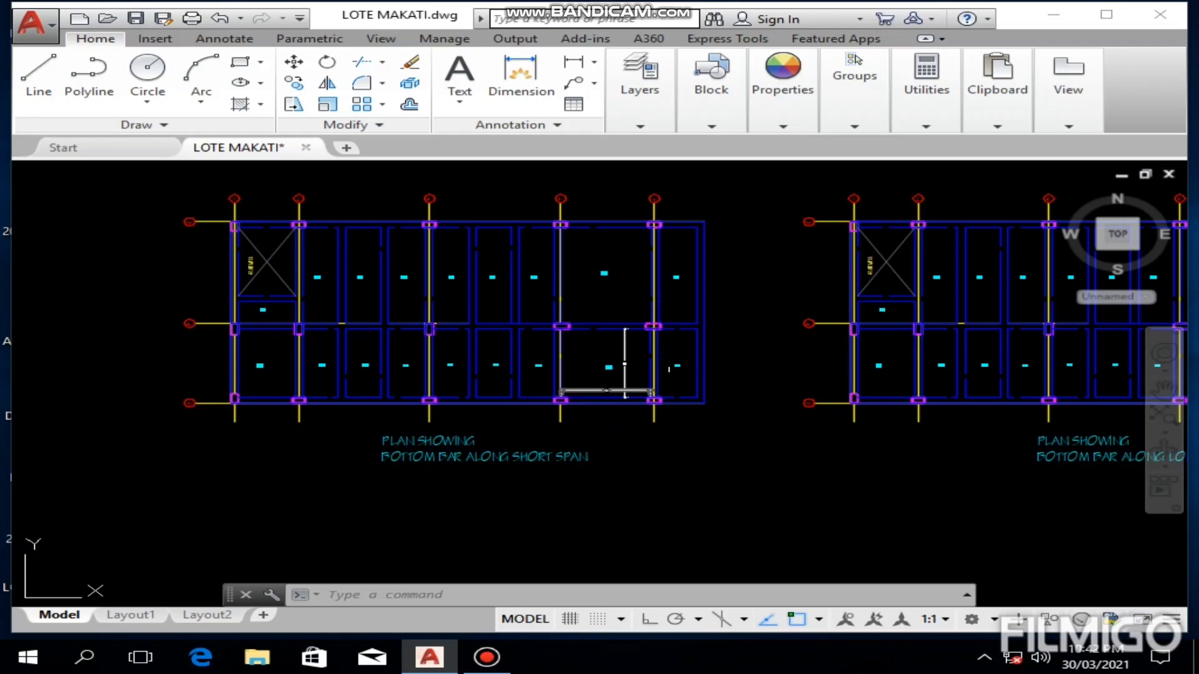
mouse_move(599, 450)
middle_down()
mouse_move(631, 450)
mouse_move(227, 470)
mouse_move(237, 476)
middle_up()
mouse_move(497, 471)
middle_down()
mouse_move(225, 516)
mouse_move(246, 487)
middle_up()
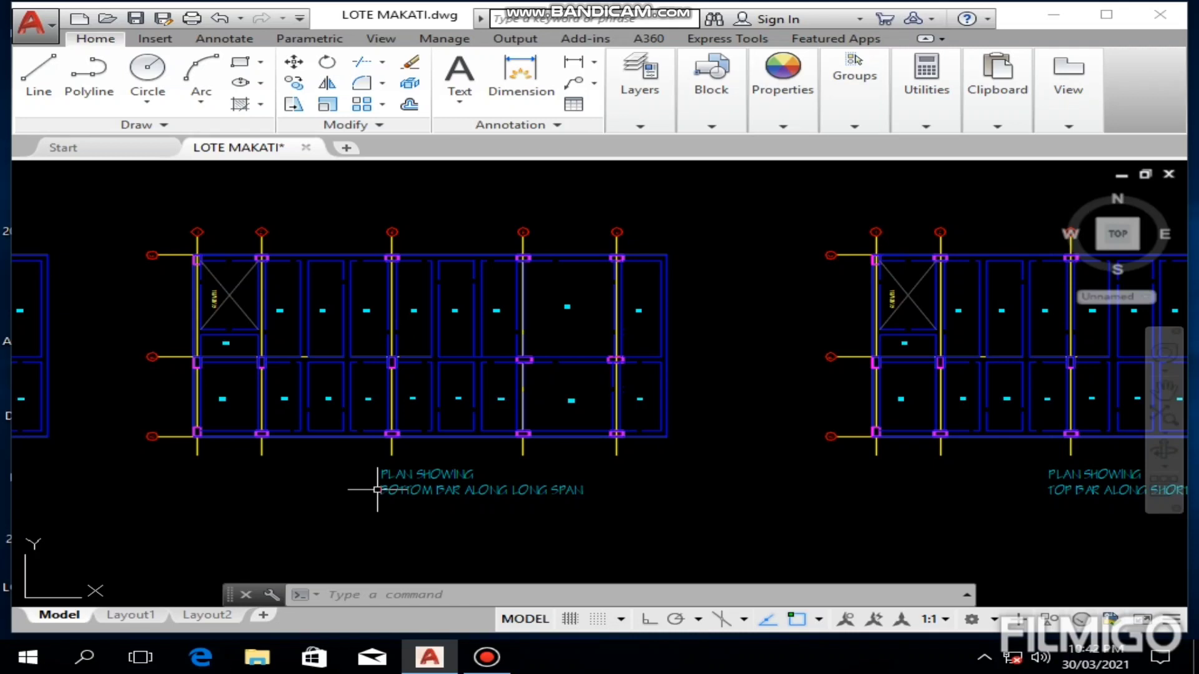
scroll(383, 493, up, 5)
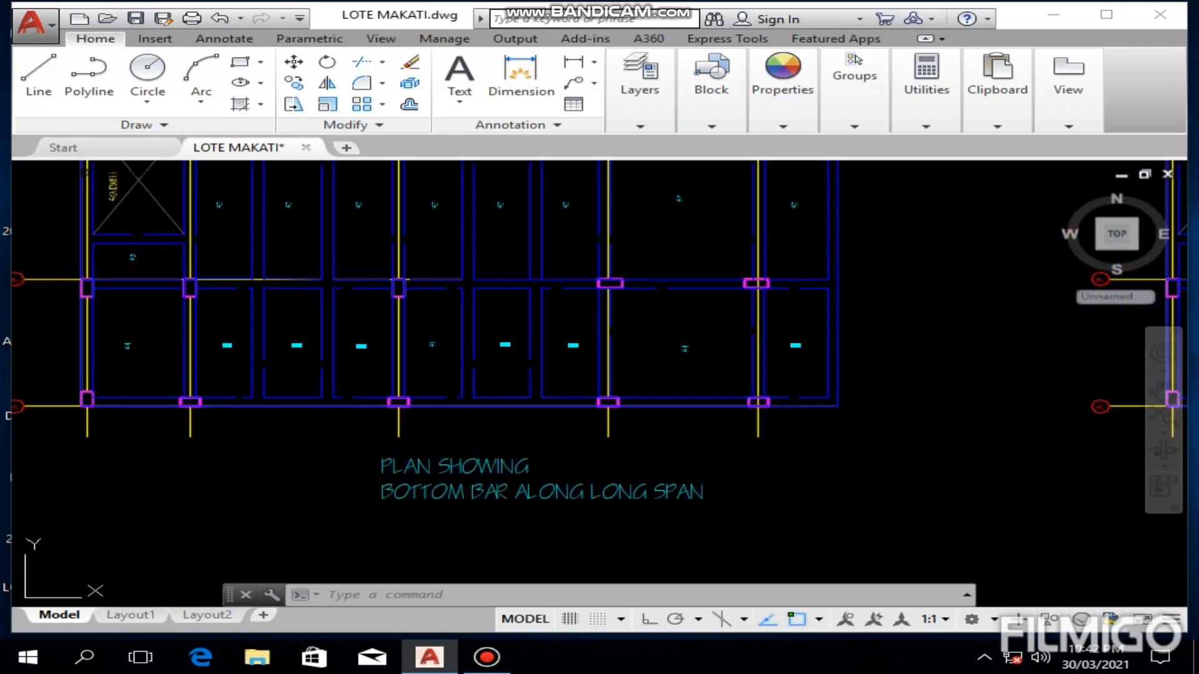
Step: Examine the two slab plans showing the top bars along the short span and along the long span
mouse_move(770, 488)
middle_down()
mouse_move(339, 504)
mouse_move(292, 490)
middle_up()
middle_drag(463, 395, 166, 396)
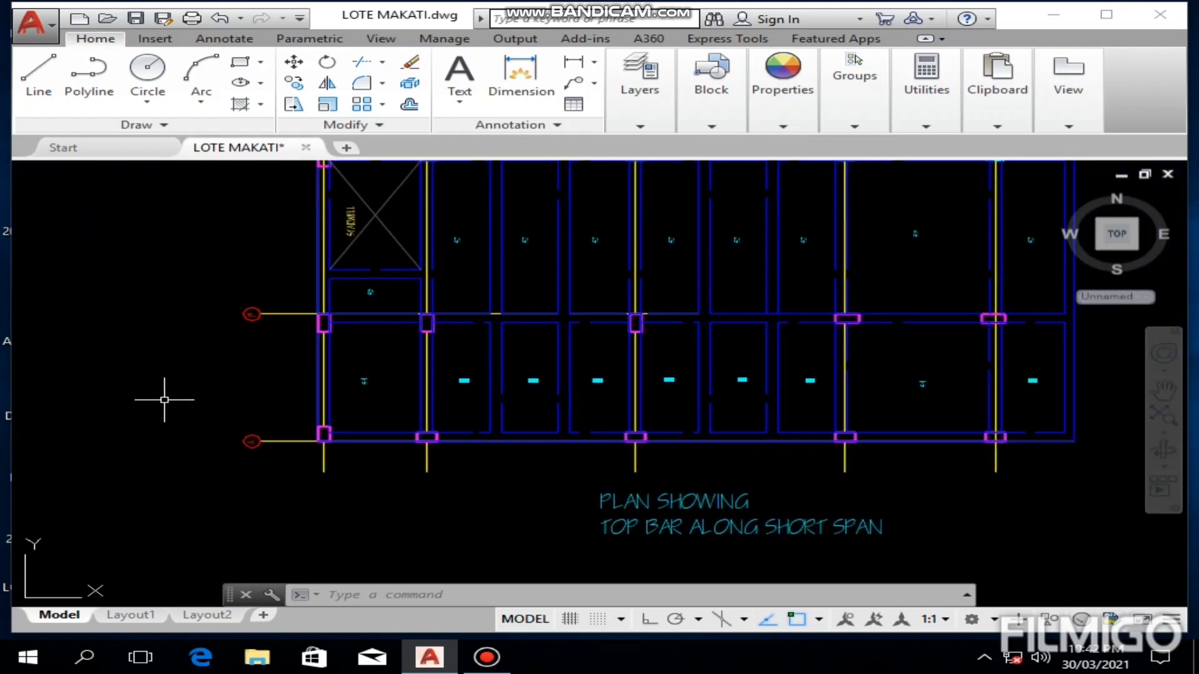
middle_drag(497, 487, 341, 478)
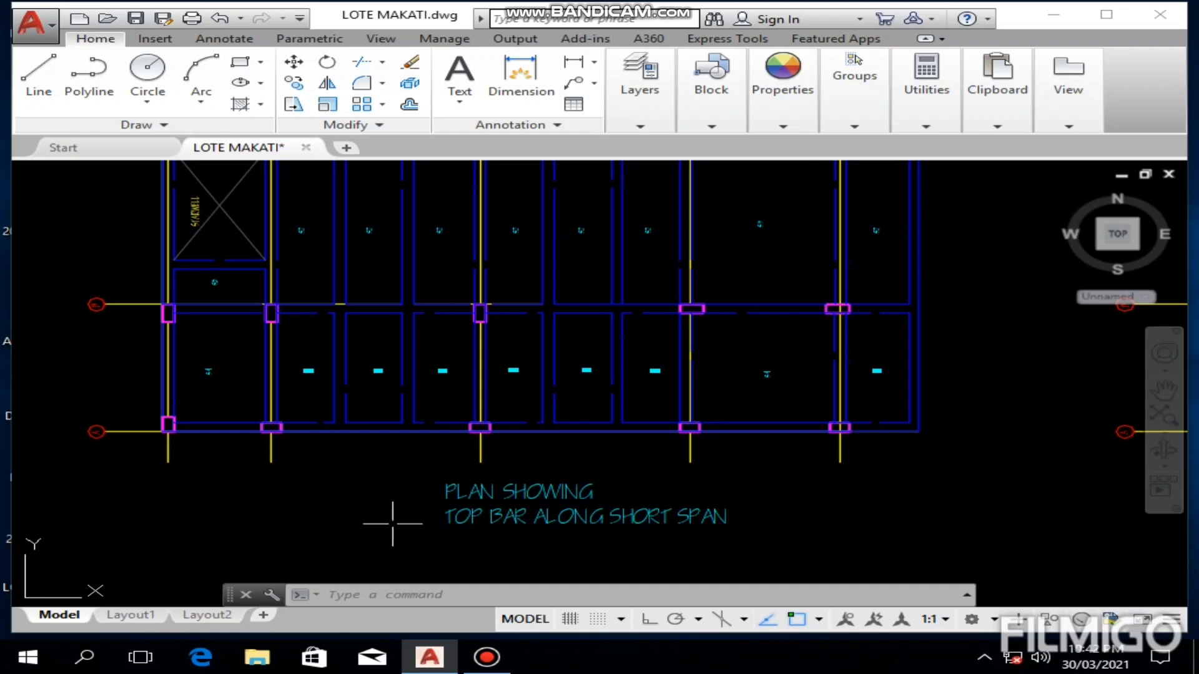
middle_drag(388, 454, 382, 473)
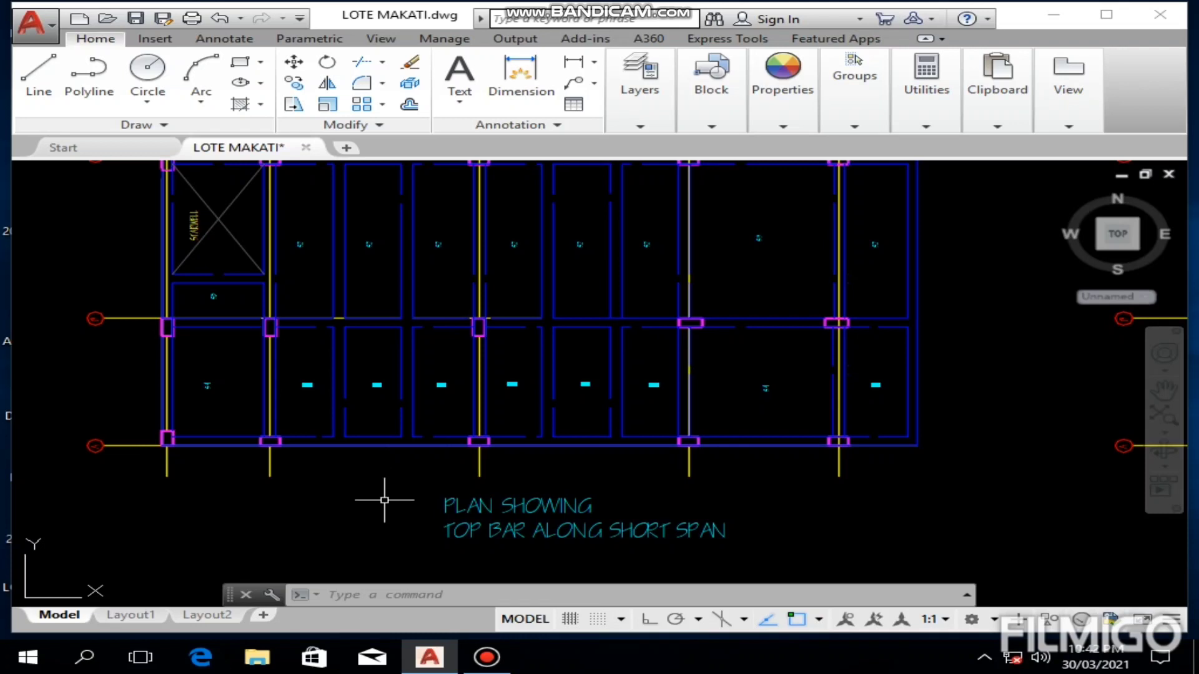
scroll(668, 489, down, 3)
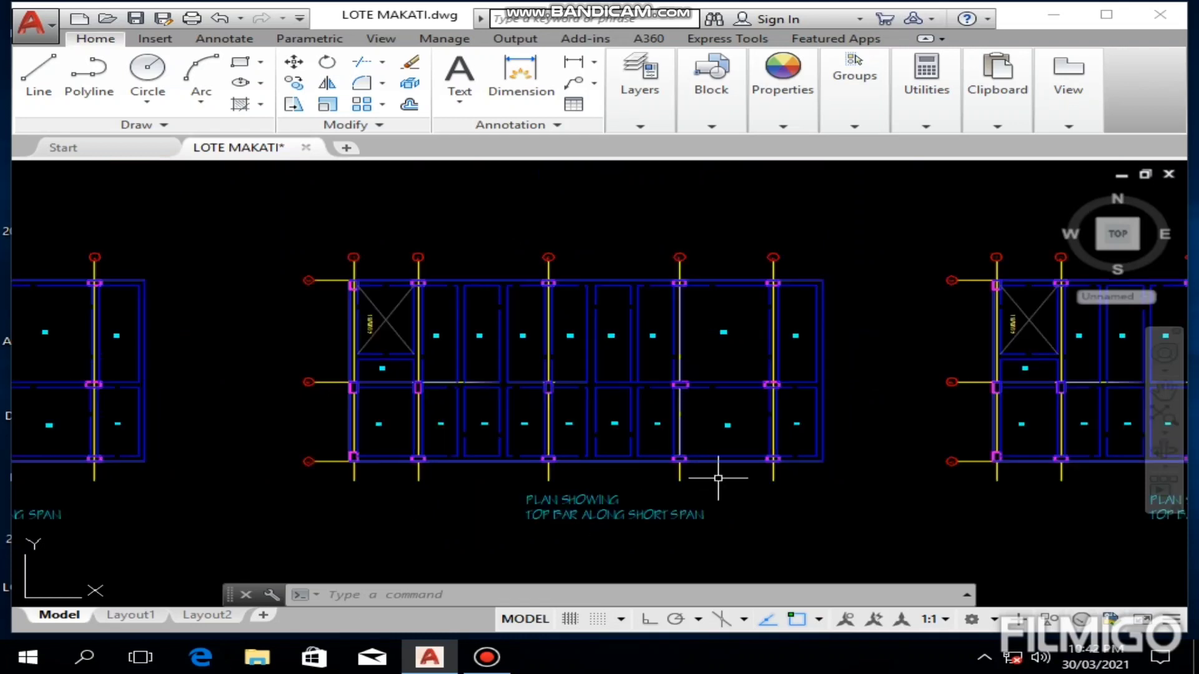
middle_drag(760, 487, 257, 477)
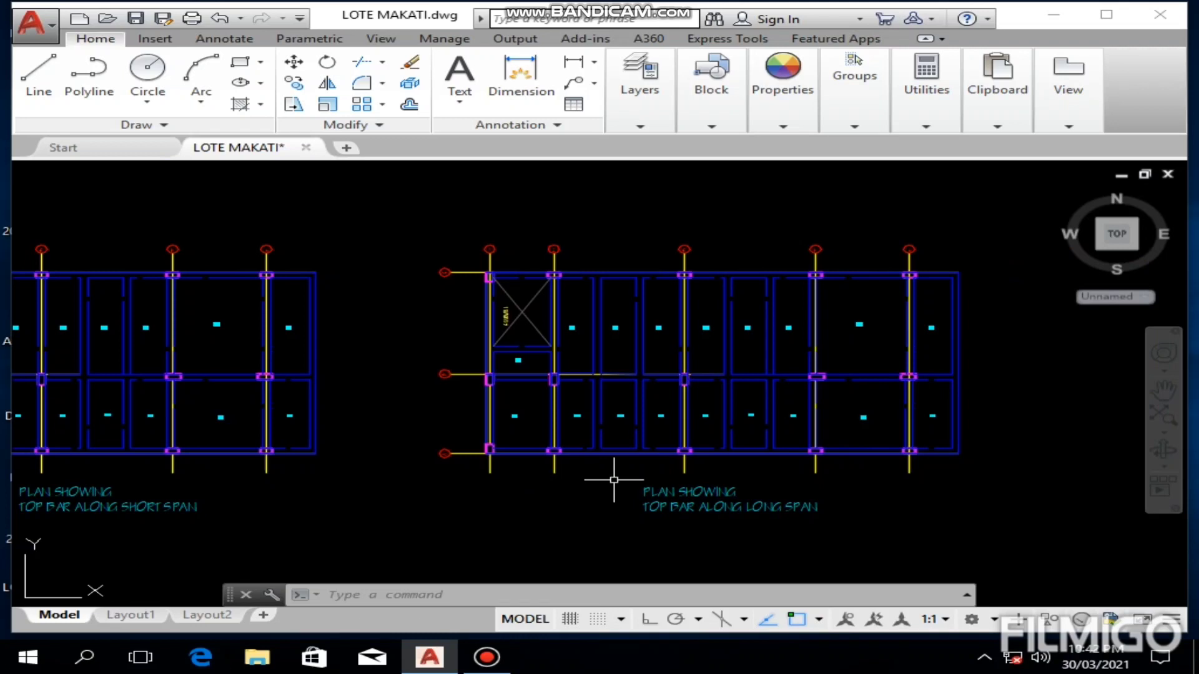
mouse_move(606, 479)
middle_down()
mouse_move(444, 477)
mouse_move(359, 494)
middle_up()
scroll(461, 482, up, 2)
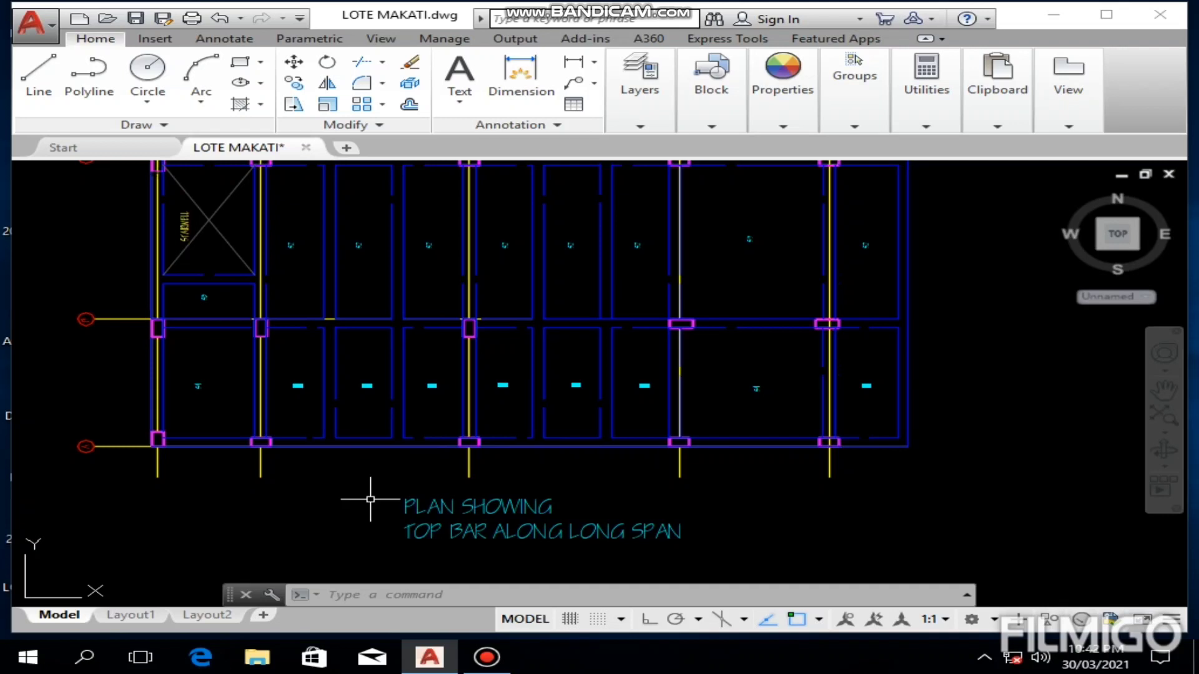
scroll(369, 496, down, 2)
middle_drag(369, 496, 594, 489)
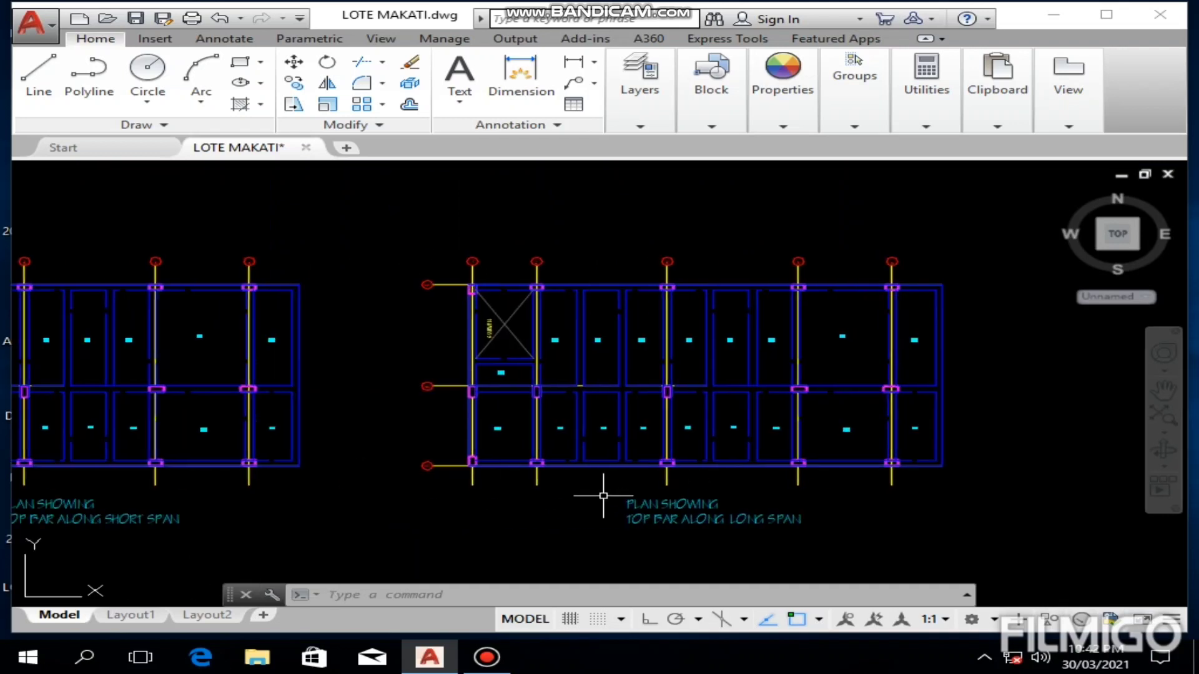
Step: Read through the slab reinforcement schedule, covering slab marks, thickness, short-span and long-span top and bottom bars, and remarks
scroll(369, 436, down, 2)
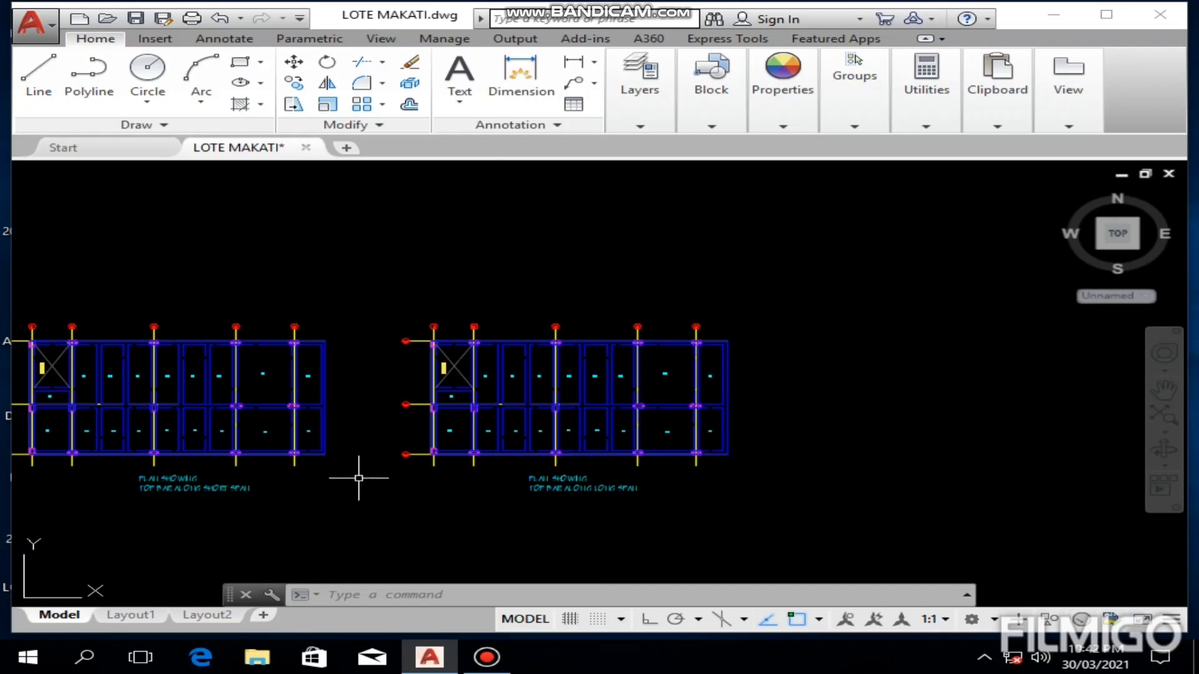
middle_drag(358, 478, 758, 500)
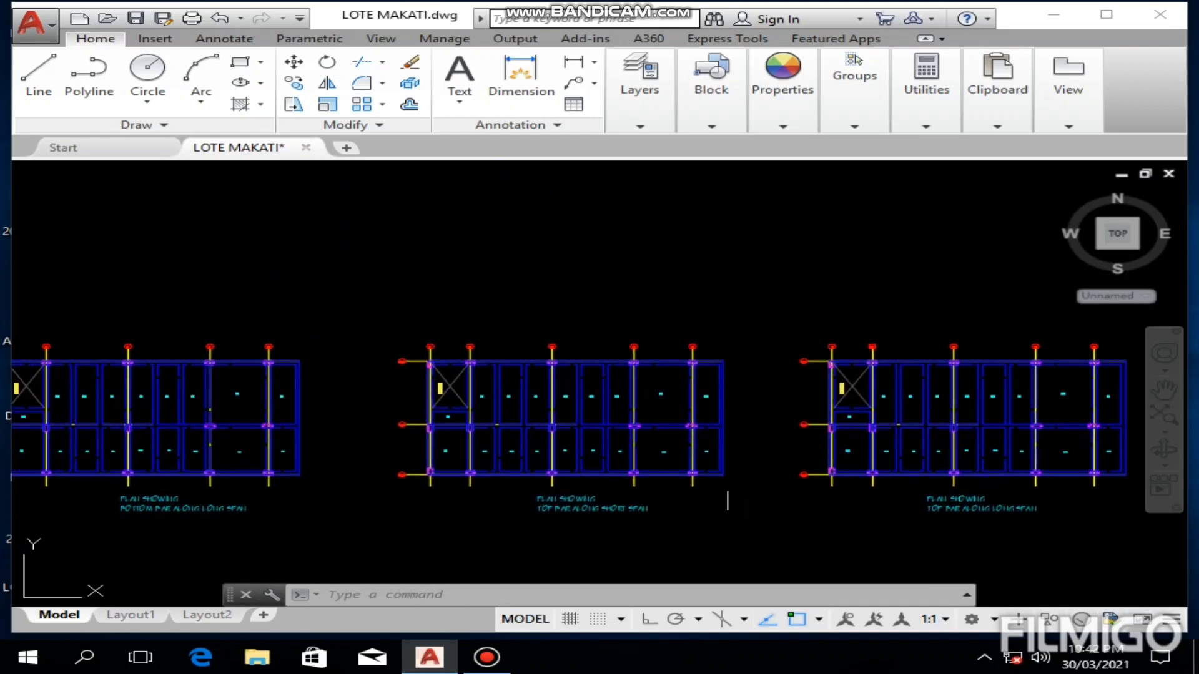
middle_drag(341, 360, 738, 420)
middle_drag(414, 335, 668, 347)
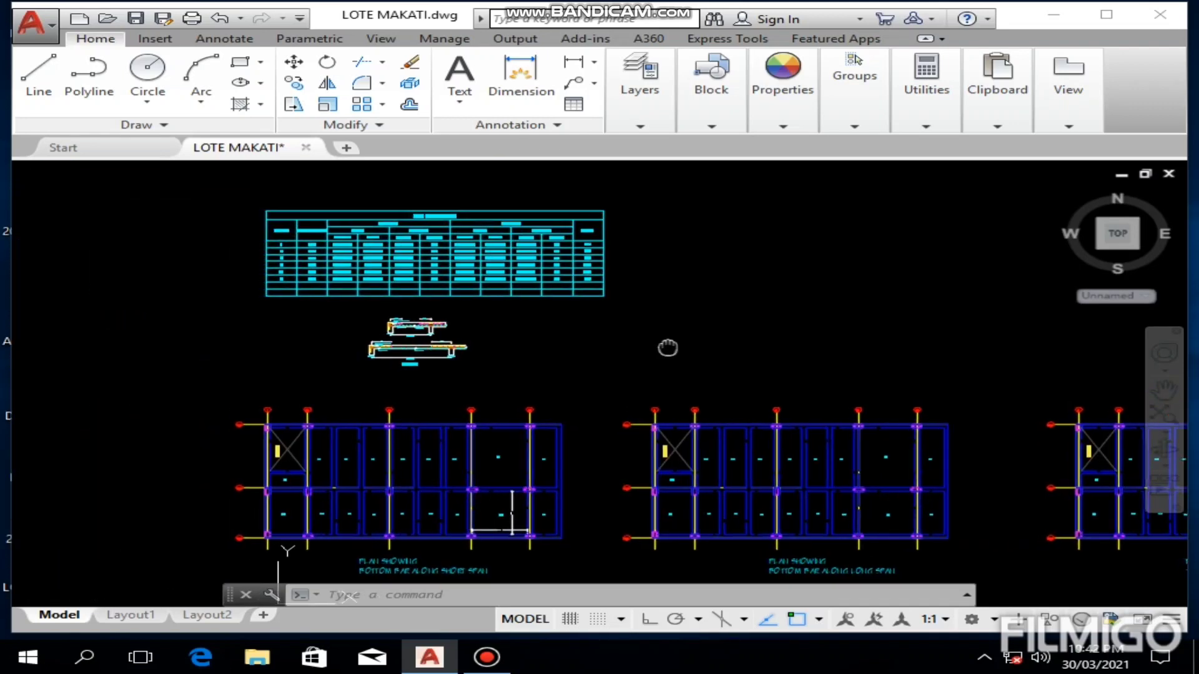
scroll(426, 292, up, 6)
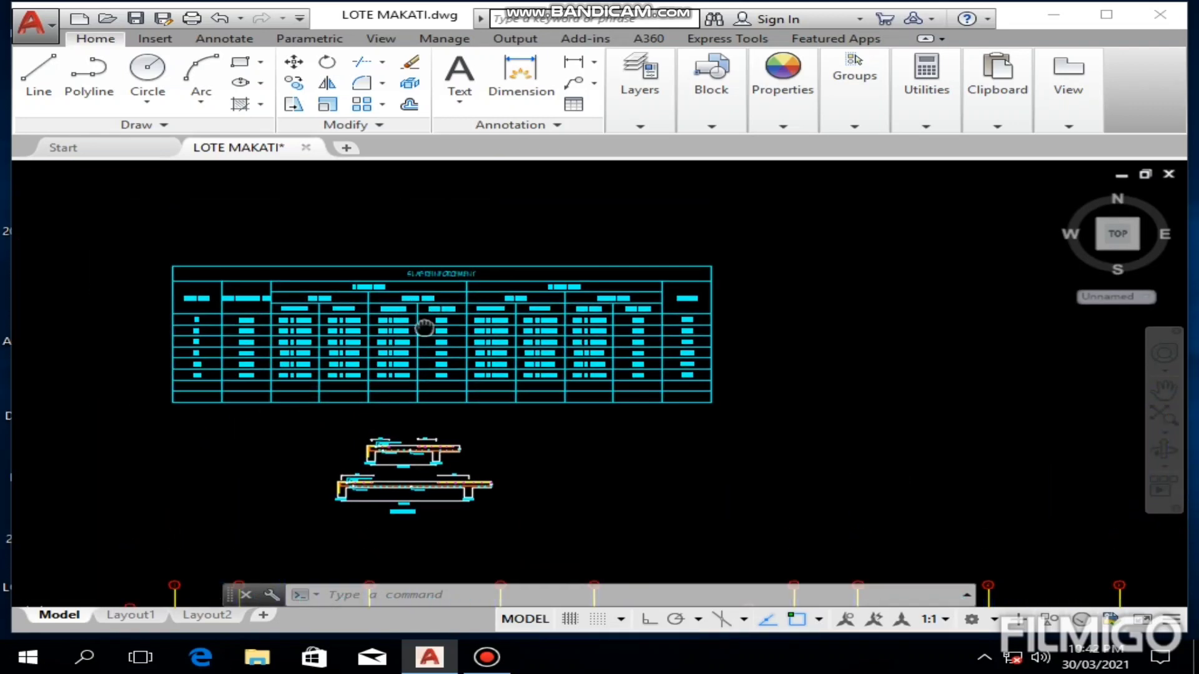
middle_drag(440, 388, 525, 260)
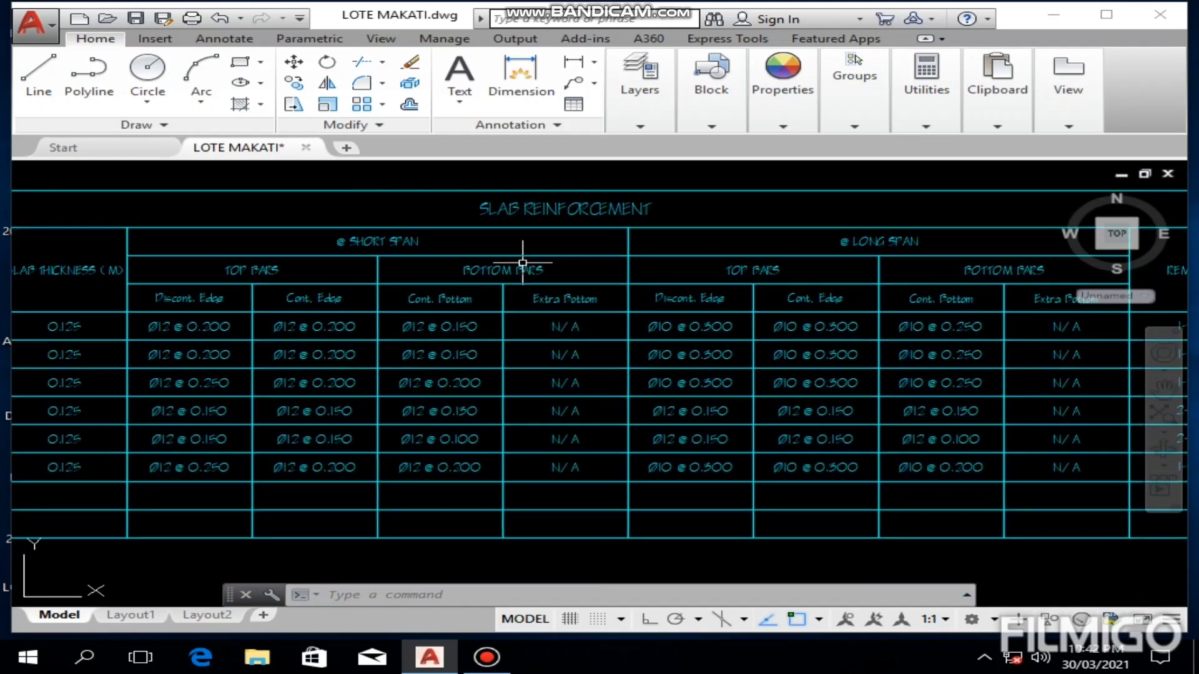
scroll(525, 260, down, 3)
scroll(477, 234, up, 2)
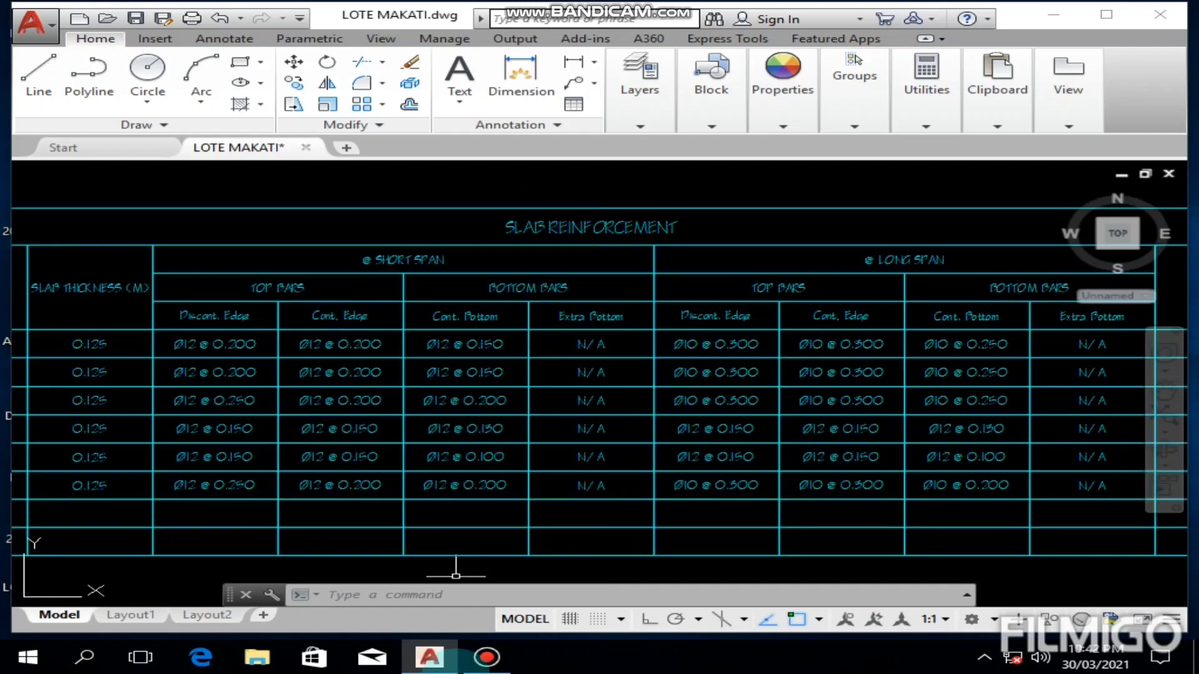
mouse_move(337, 343)
middle_down()
mouse_move(441, 342)
mouse_move(584, 316)
mouse_move(562, 339)
middle_up()
scroll(198, 341, up, 2)
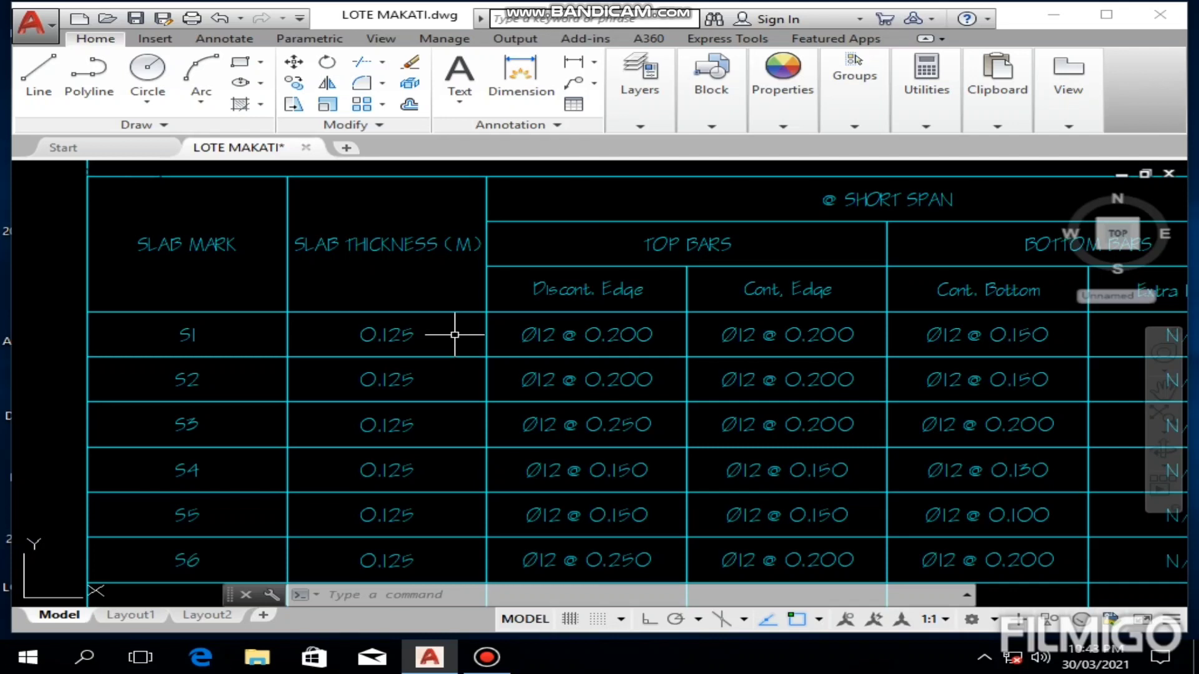
mouse_move(437, 410)
middle_down()
mouse_move(436, 389)
mouse_move(275, 390)
mouse_move(246, 412)
mouse_move(174, 401)
middle_up()
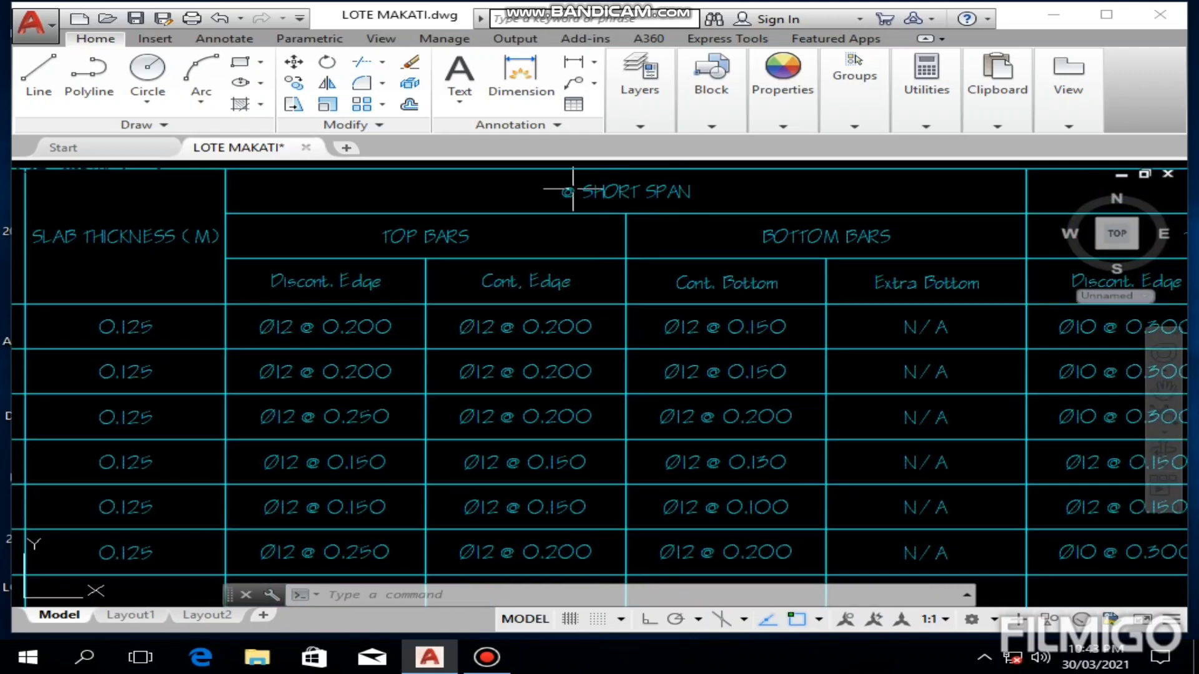
middle_drag(440, 317, 508, 283)
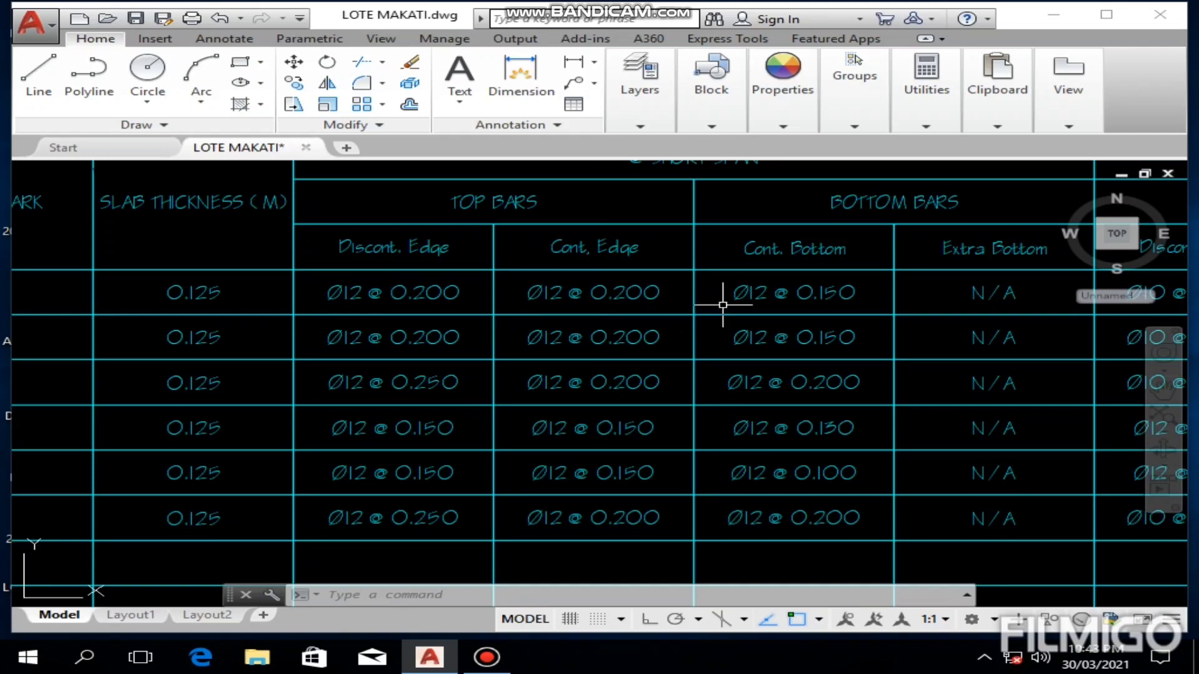
mouse_move(873, 241)
middle_down()
mouse_move(764, 274)
mouse_move(583, 261)
middle_up()
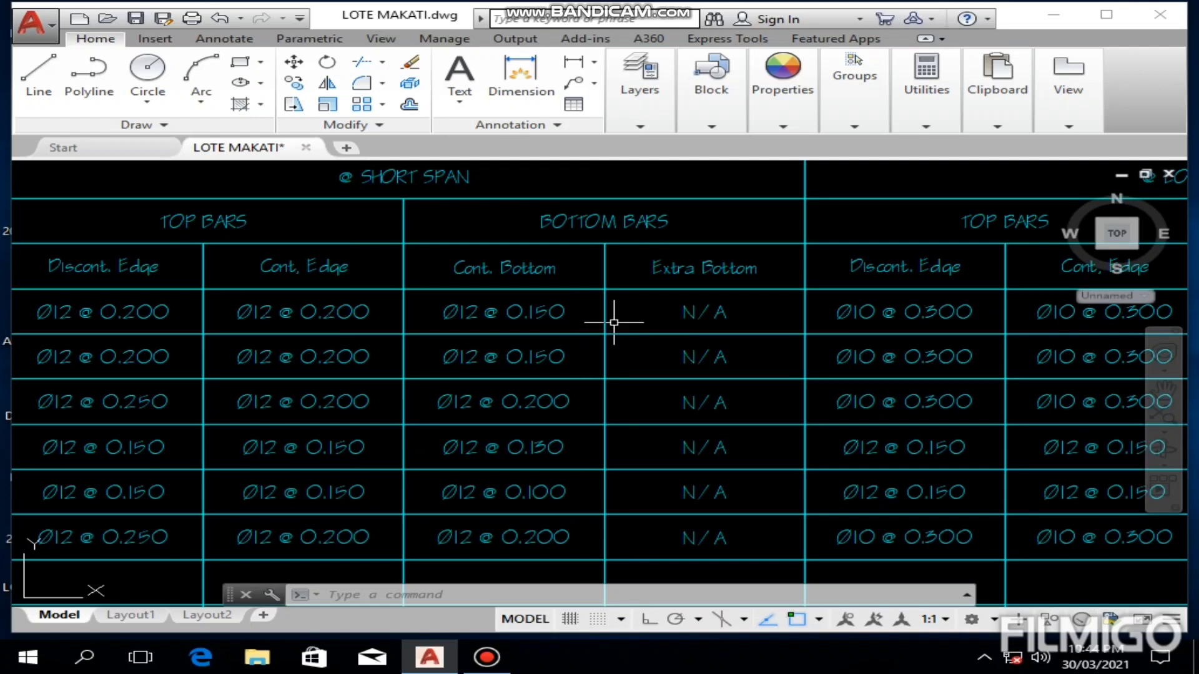
middle_drag(635, 319, 399, 311)
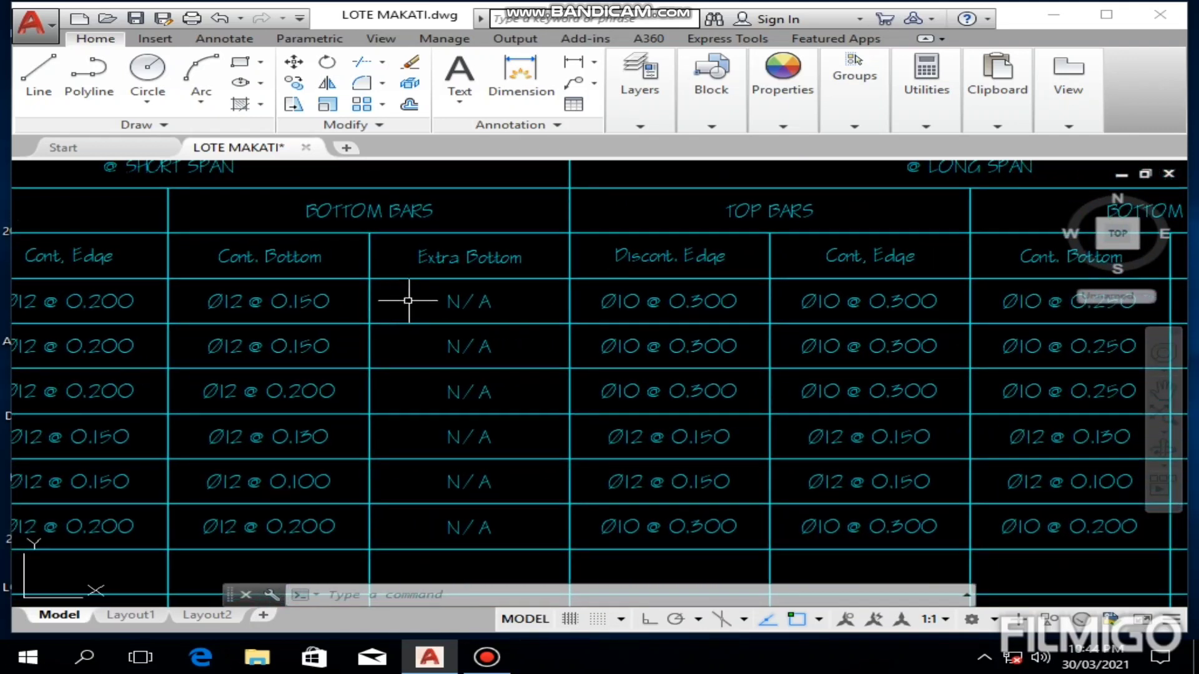
mouse_move(680, 248)
middle_down()
mouse_move(487, 302)
mouse_move(365, 290)
middle_up()
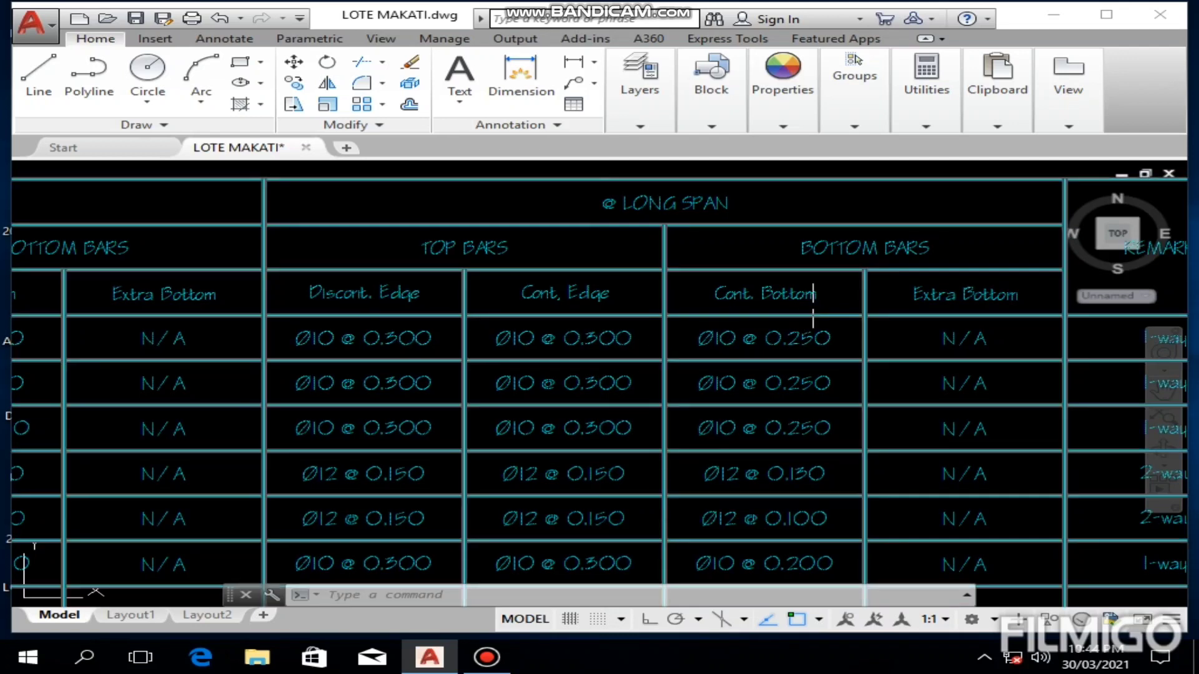
middle_drag(864, 281, 762, 278)
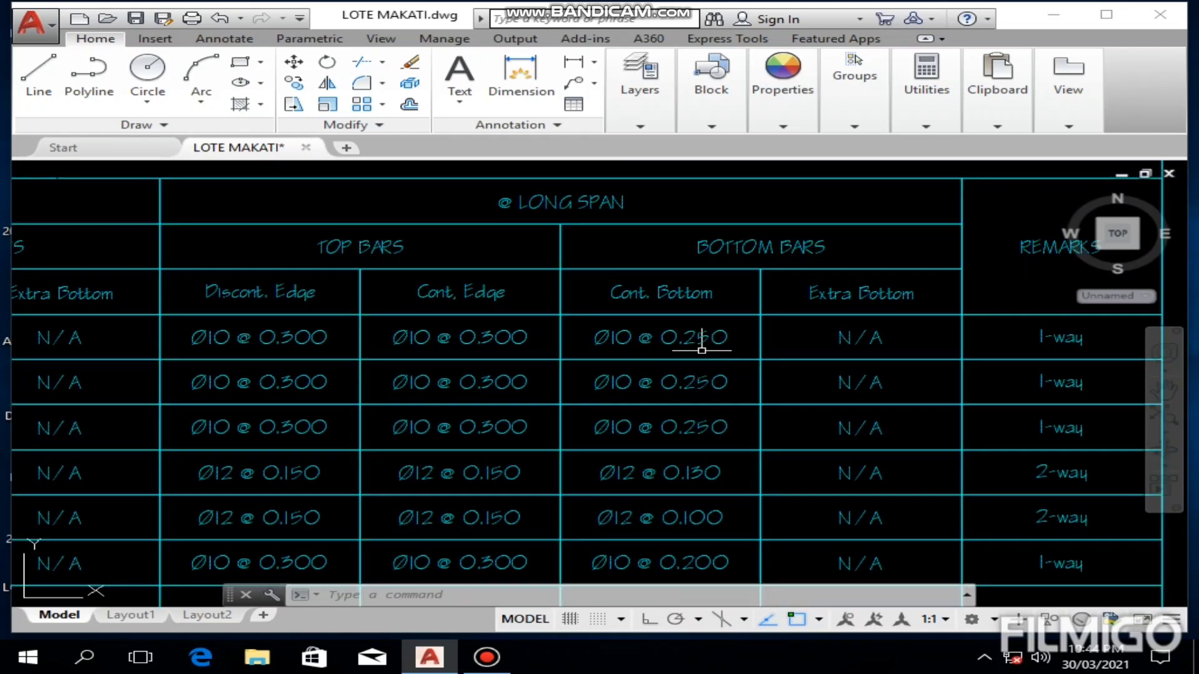
Step: Examine the short-span slab section detail, including its top bars, hanger bars and continuous bottom bars
mouse_move(481, 356)
middle_down()
mouse_move(691, 342)
mouse_move(785, 282)
middle_up()
mouse_move(501, 387)
middle_down()
mouse_move(540, 327)
mouse_move(586, 294)
middle_up()
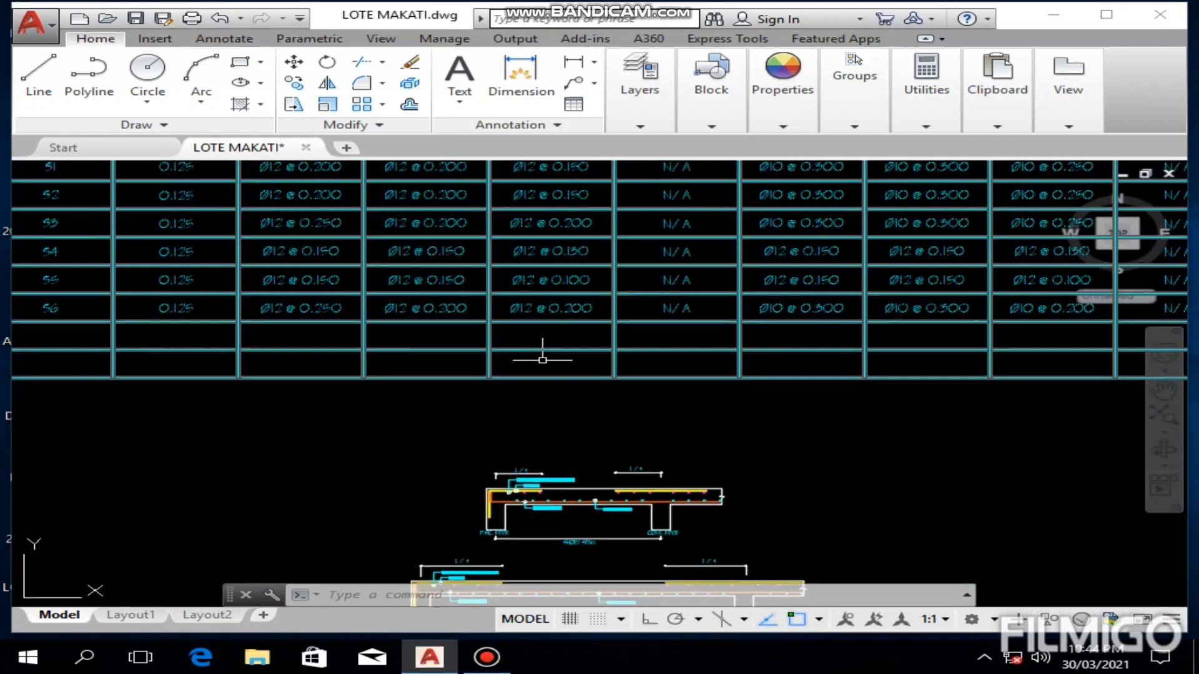
middle_drag(411, 422, 412, 340)
scroll(516, 405, up, 6)
mouse_move(547, 445)
middle_down()
mouse_move(423, 379)
mouse_move(369, 329)
middle_up()
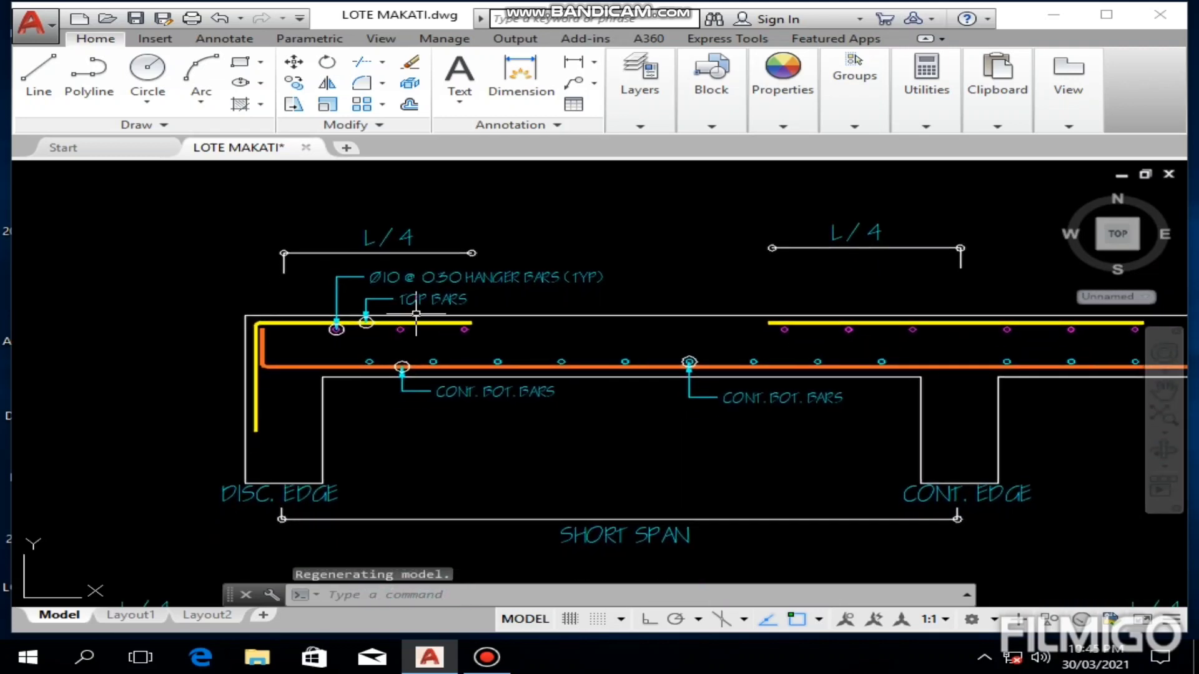
scroll(483, 395, up, 2)
middle_drag(484, 394, 474, 404)
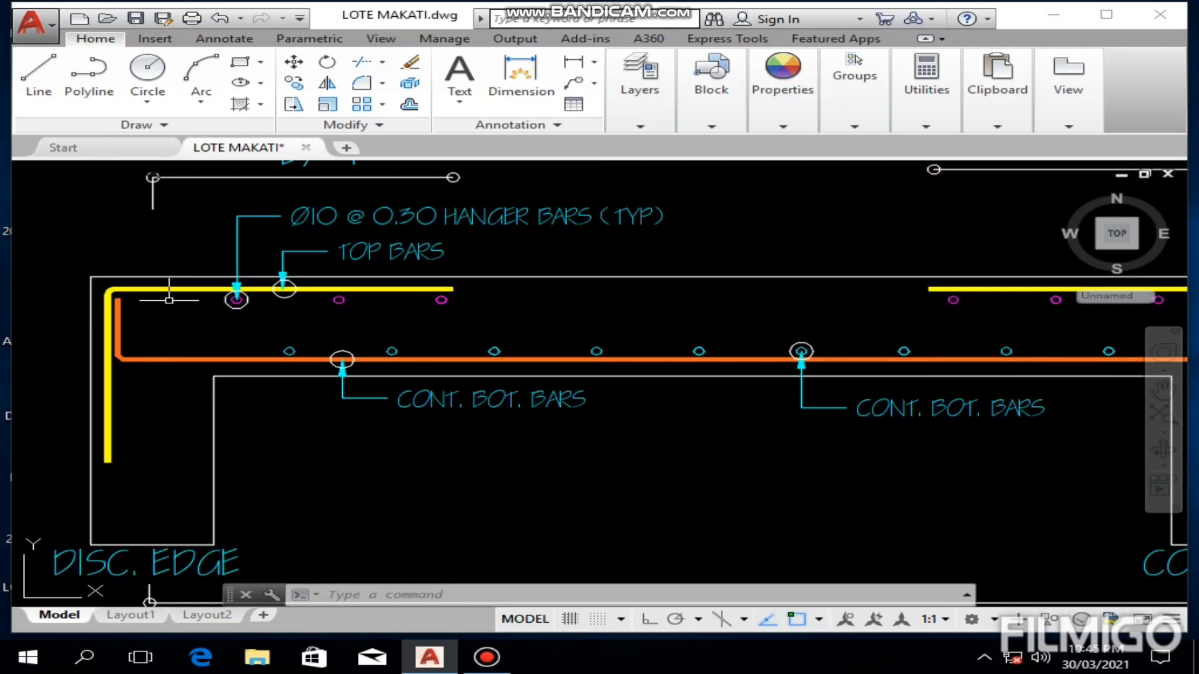
scroll(99, 300, down, 2)
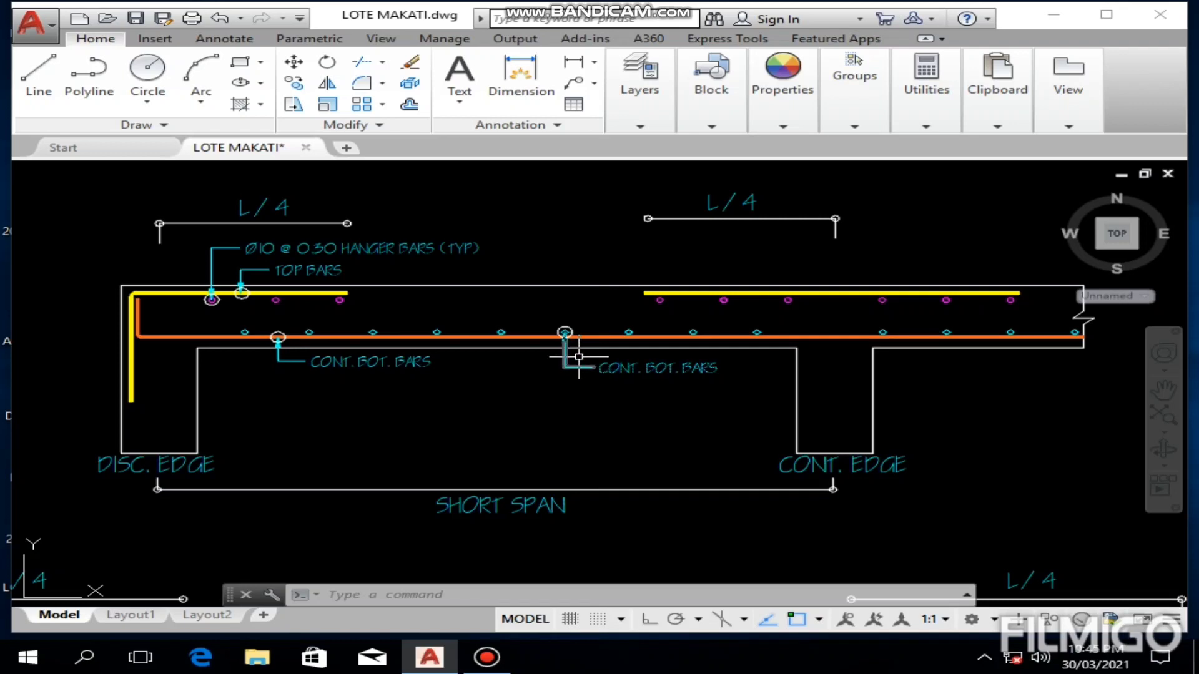
scroll(573, 337, up, 2)
middle_drag(572, 332, 670, 339)
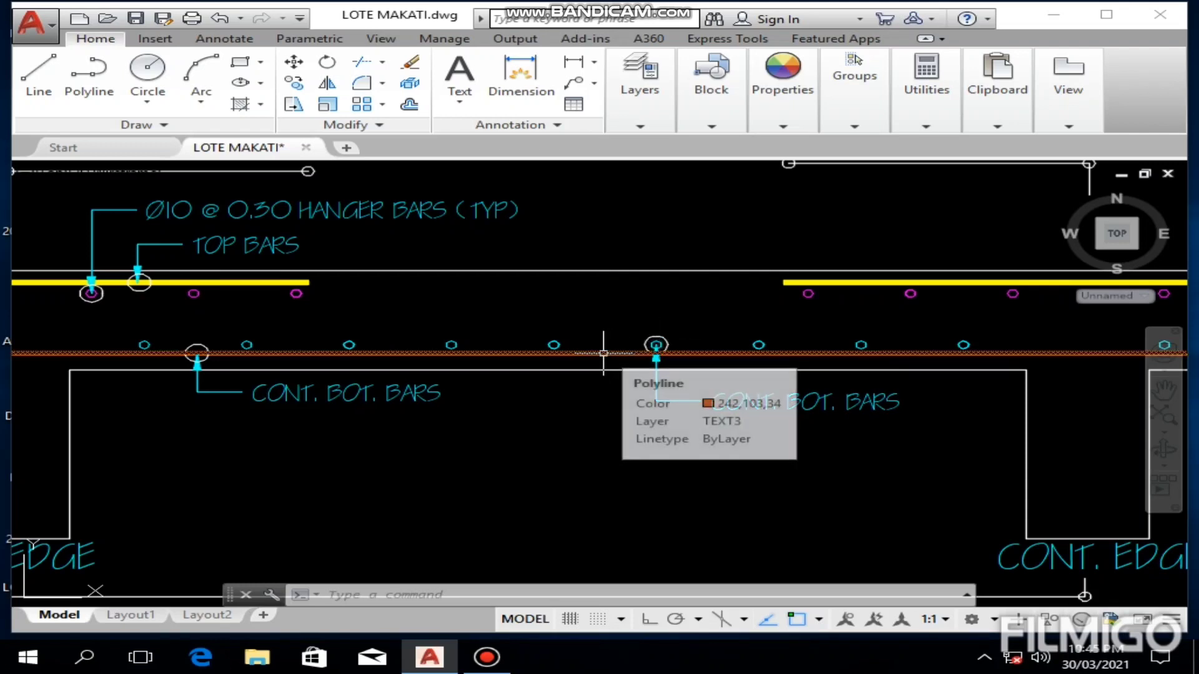
scroll(655, 344, up, 4)
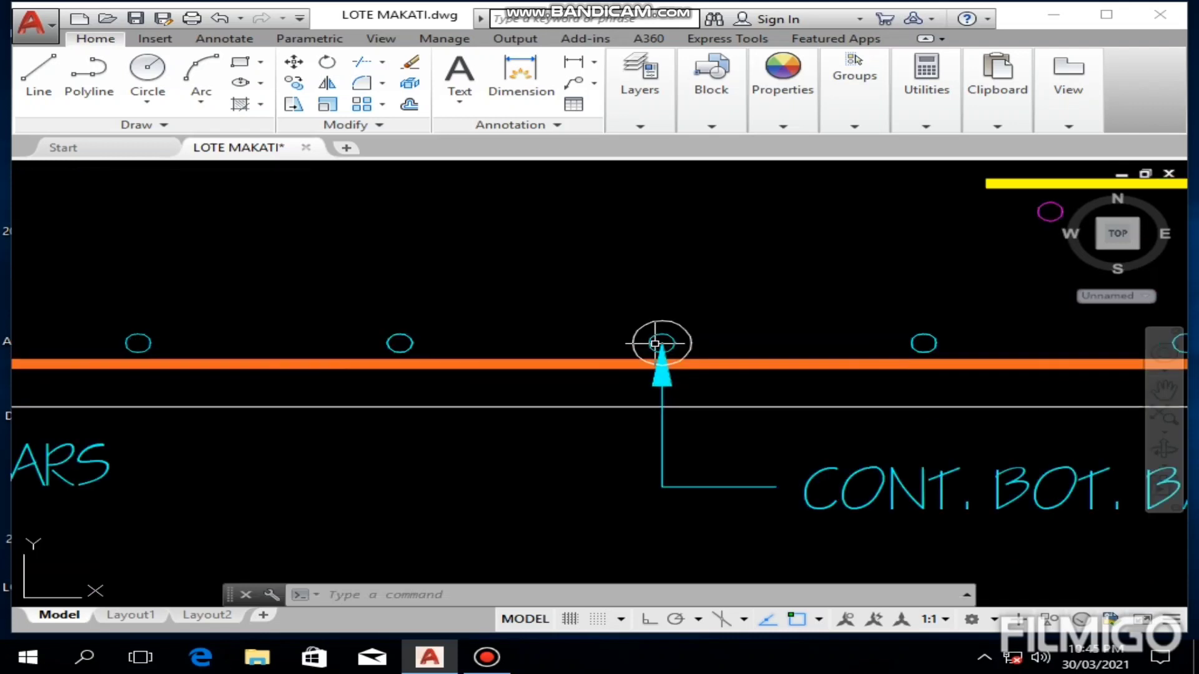
scroll(662, 344, down, 4)
mouse_move(593, 325)
middle_down()
mouse_move(634, 326)
mouse_move(640, 349)
middle_up()
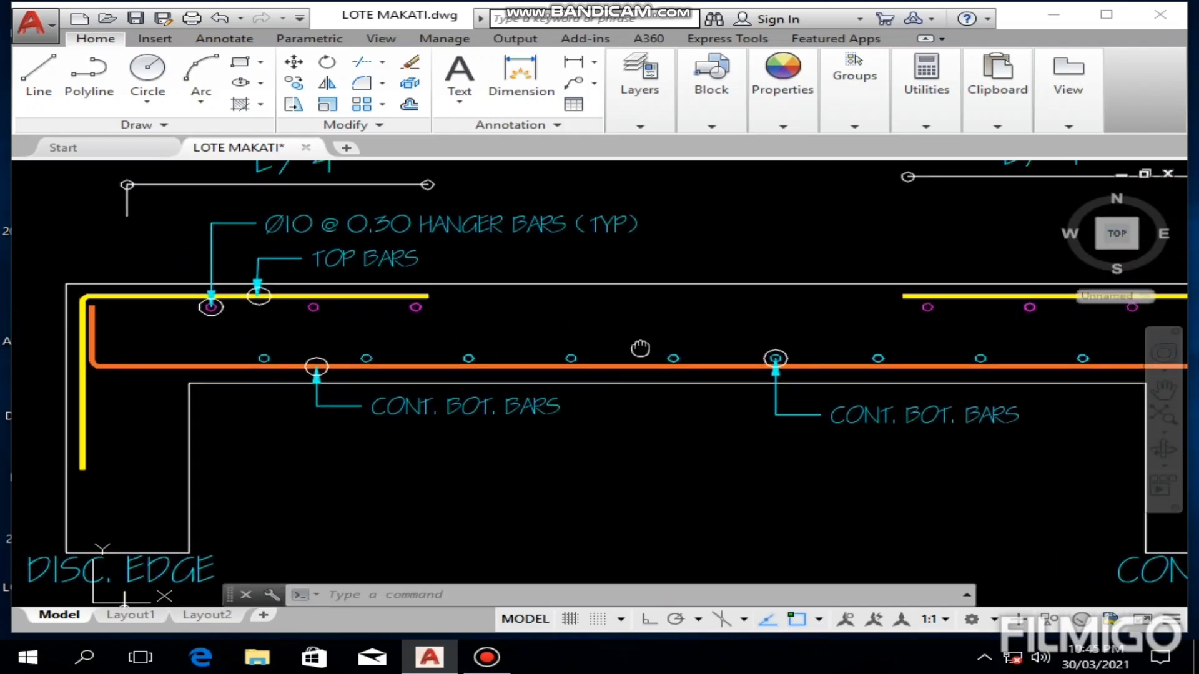
mouse_move(576, 321)
middle_down()
mouse_move(656, 351)
mouse_move(677, 386)
middle_up()
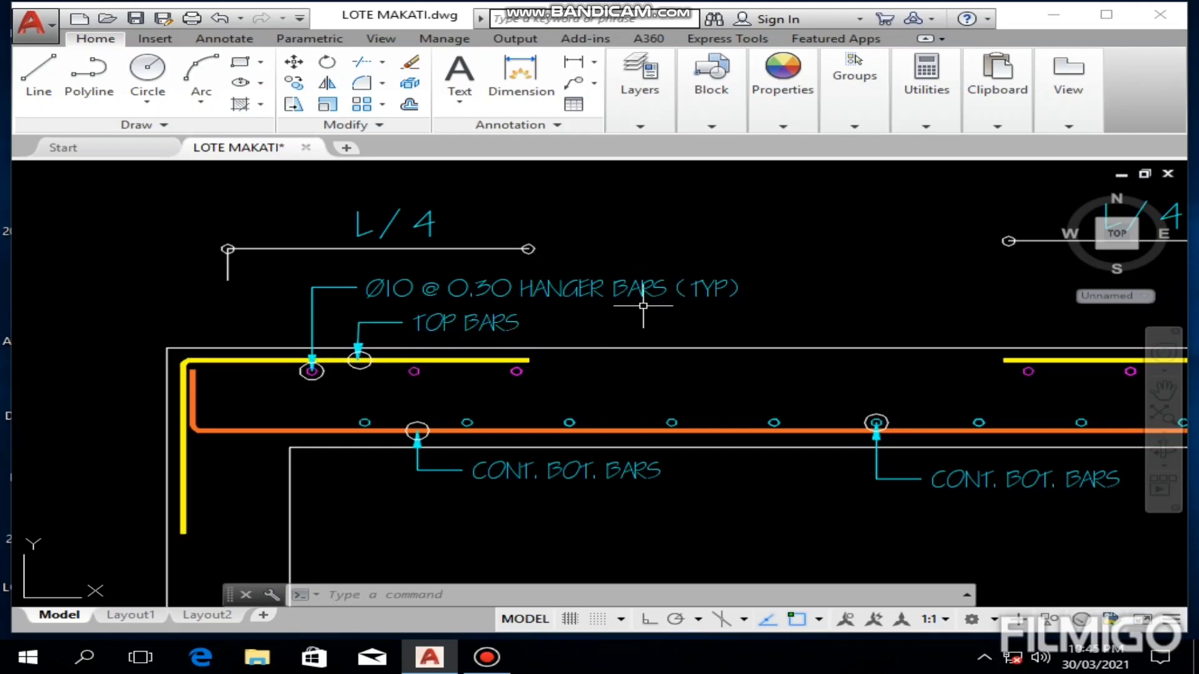
Step: Edit the hanger bar note in the short-span section to read Ø10 @ 0.300 HANGER BARS (TYP)
double_click(511, 290)
click(518, 291)
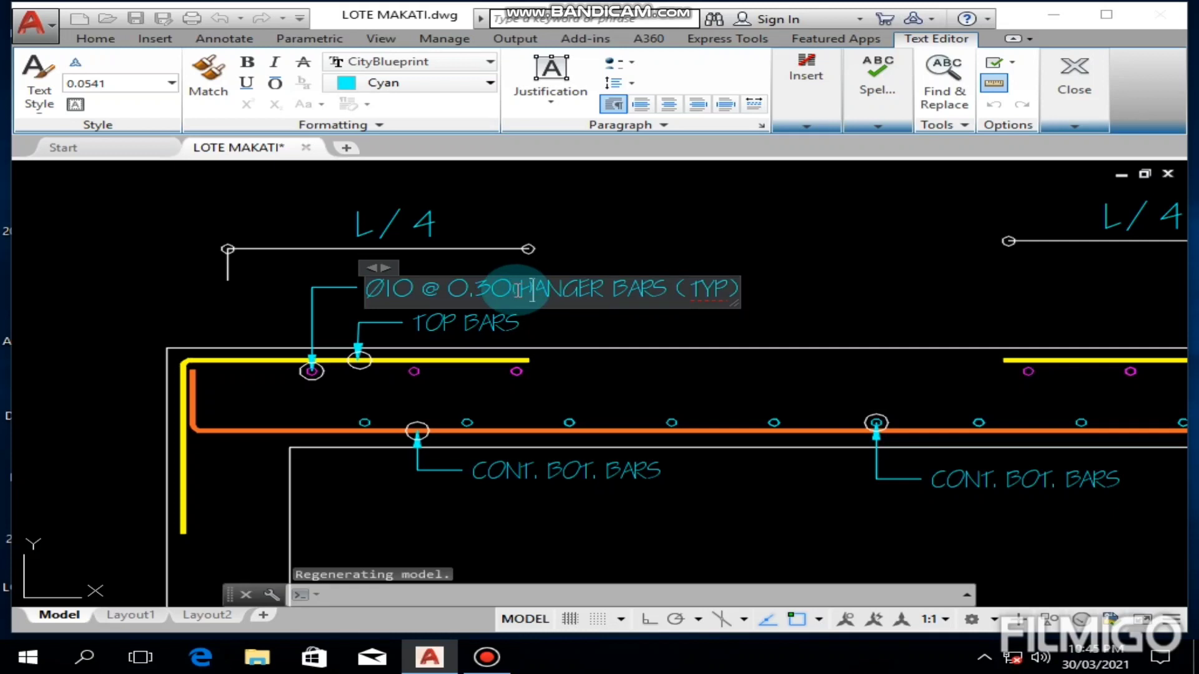
text(0)
click(586, 223)
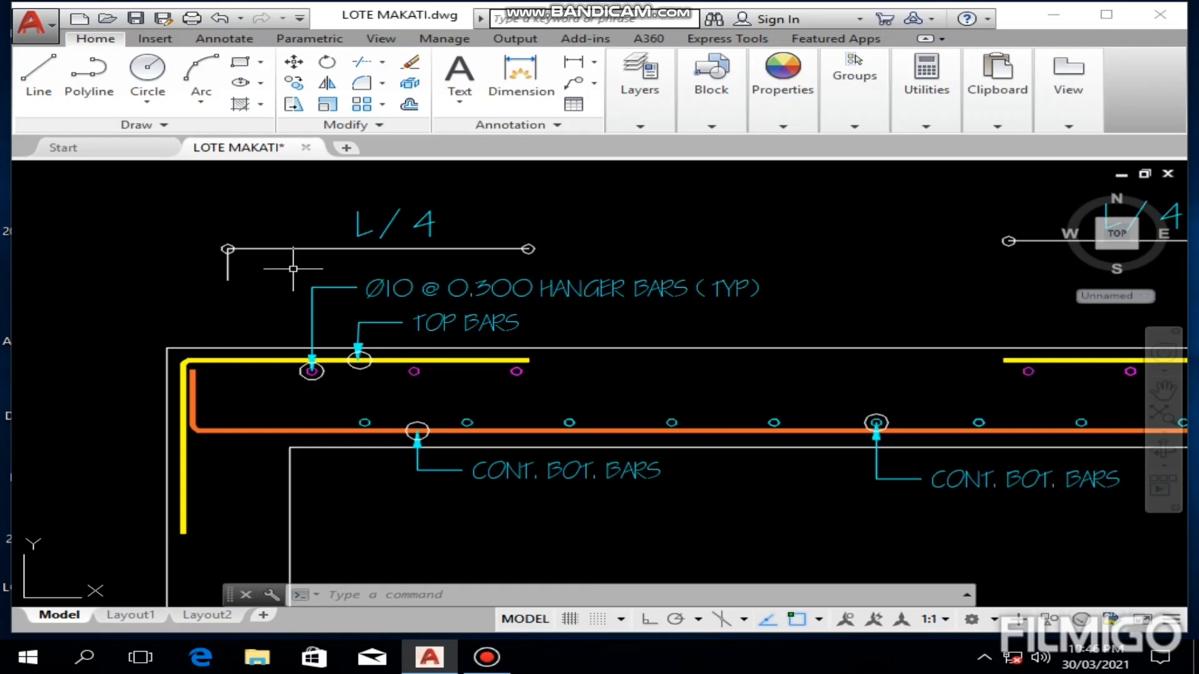
Step: Examine the short-span section's L/4 top bar extents at the discontinuous and continuous edges, including the bars over the support
scroll(293, 265, down, 4)
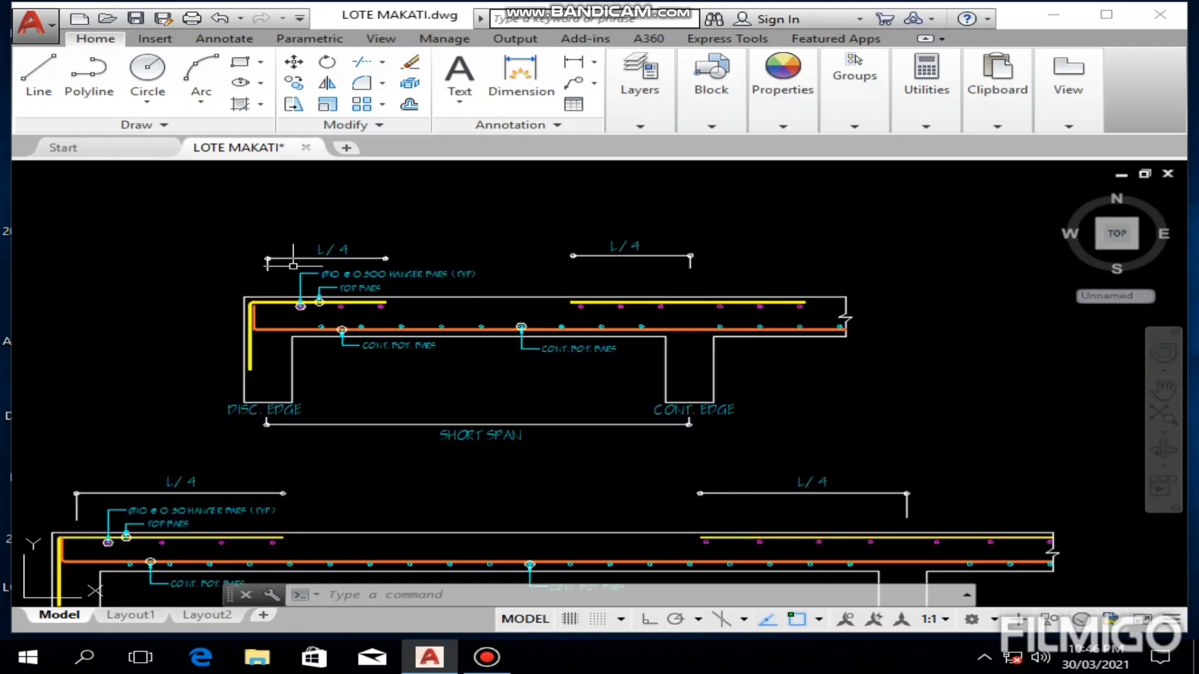
scroll(269, 361, up, 2)
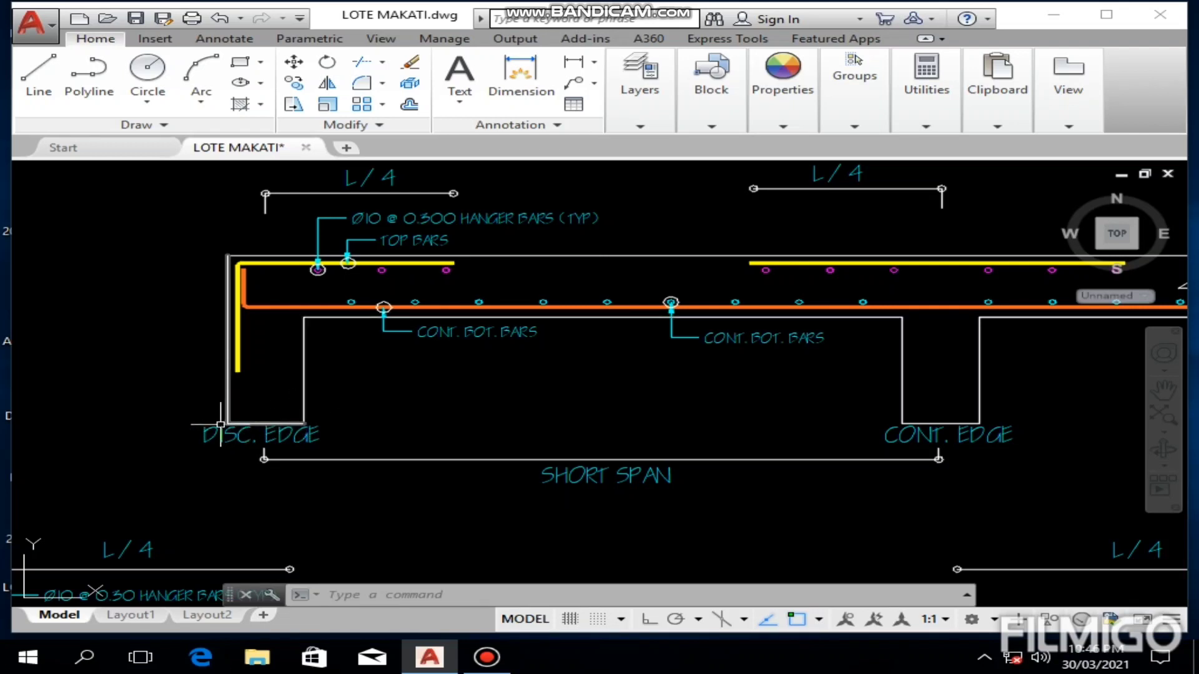
middle_drag(333, 381, 335, 403)
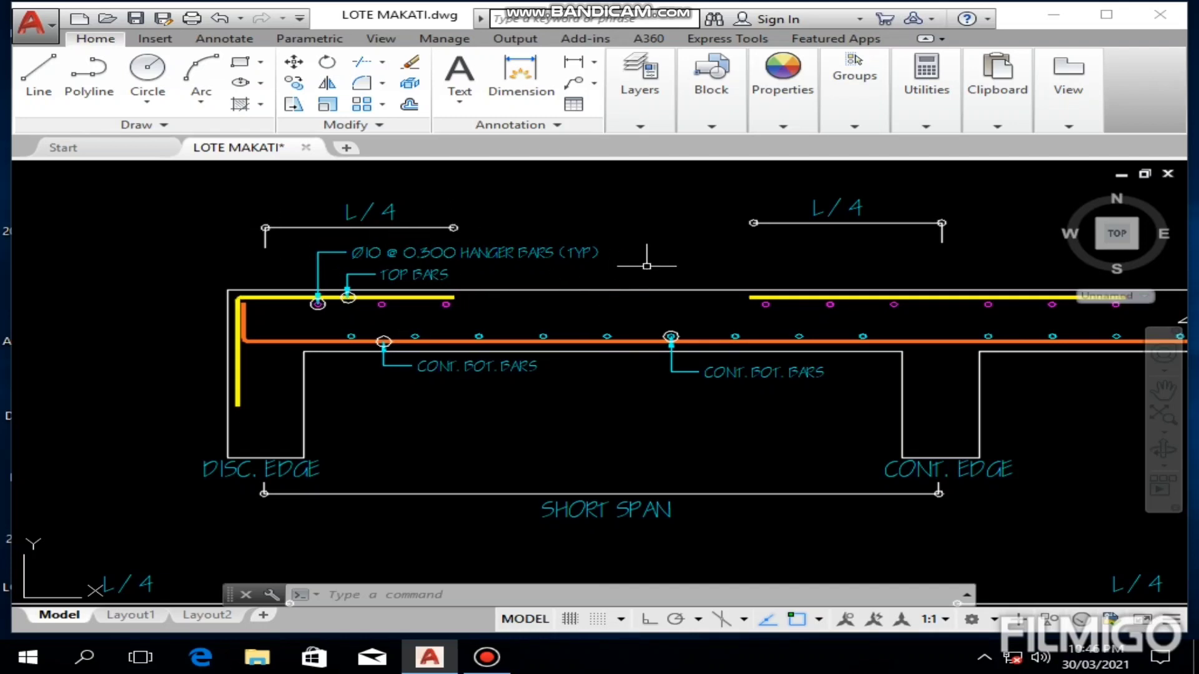
middle_drag(662, 247, 383, 247)
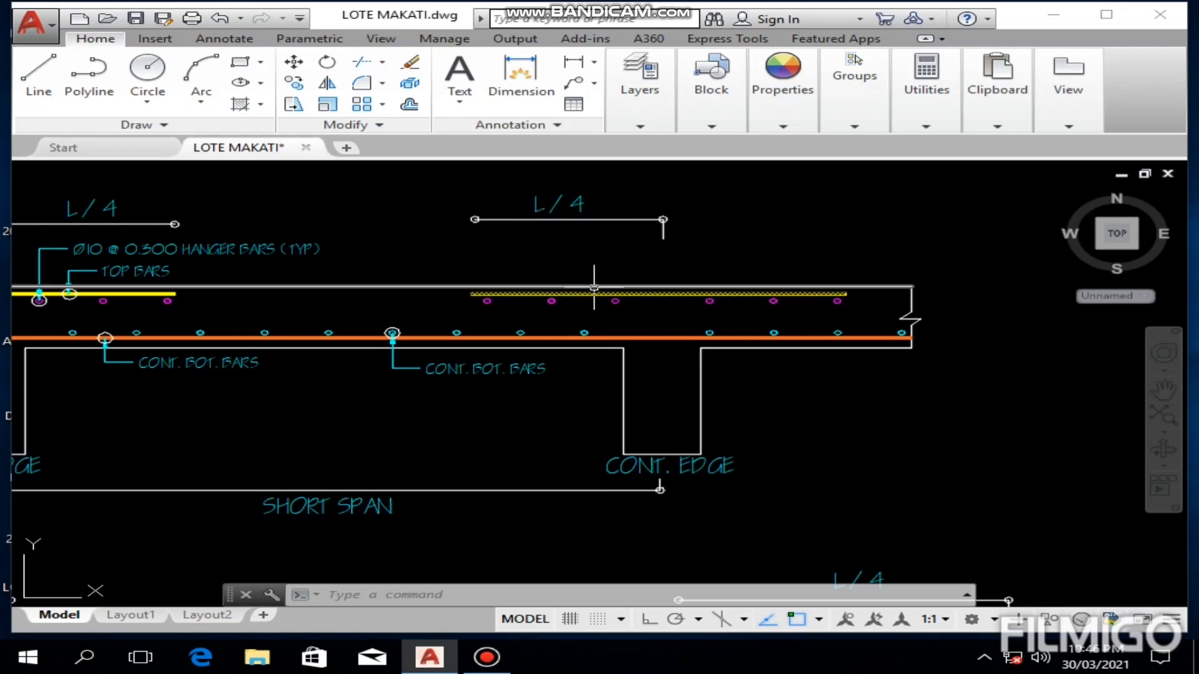
scroll(625, 281, down, 2)
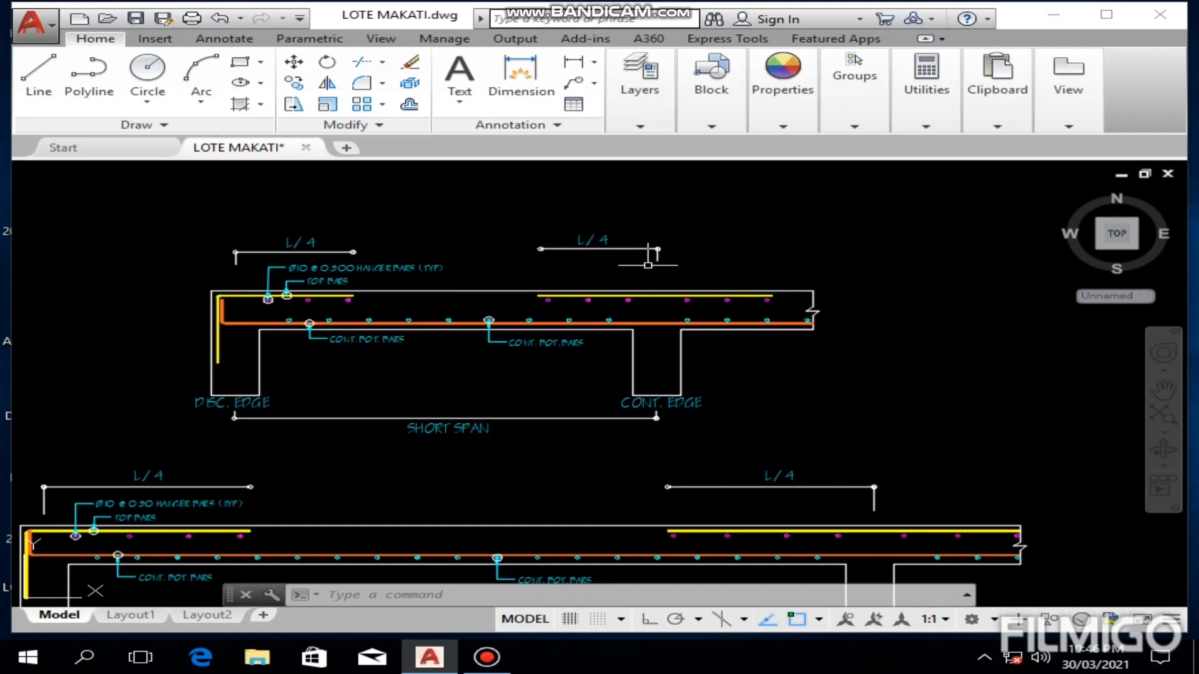
scroll(522, 281, up, 3)
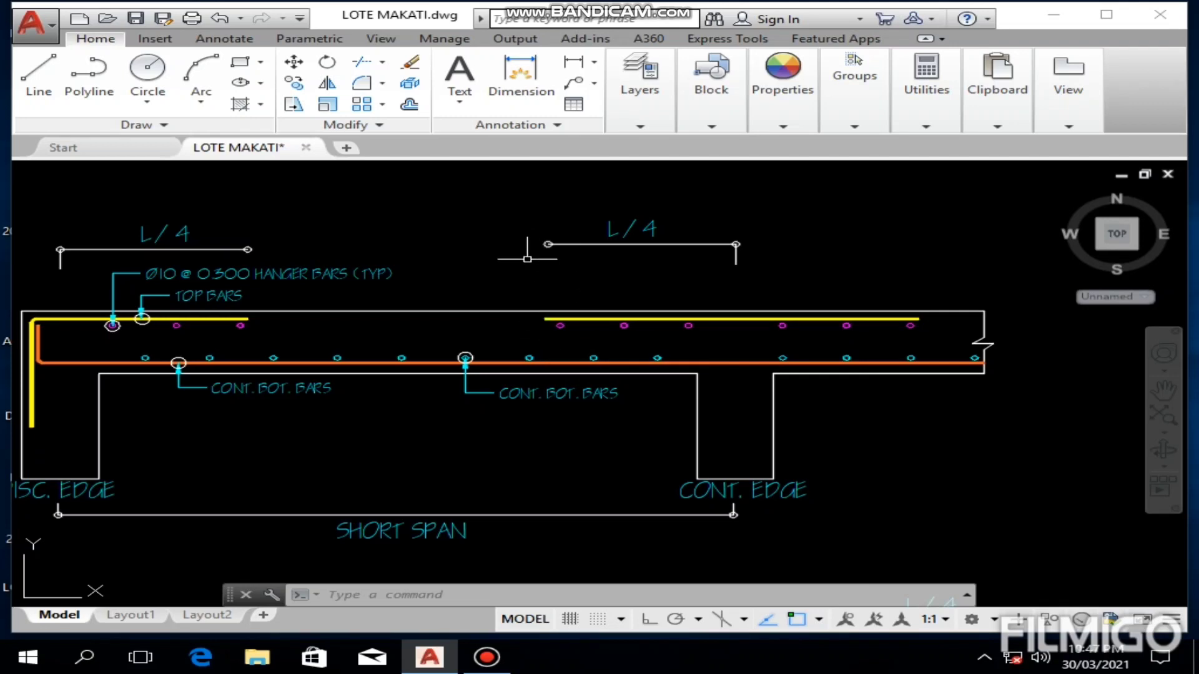
scroll(564, 281, down, 2)
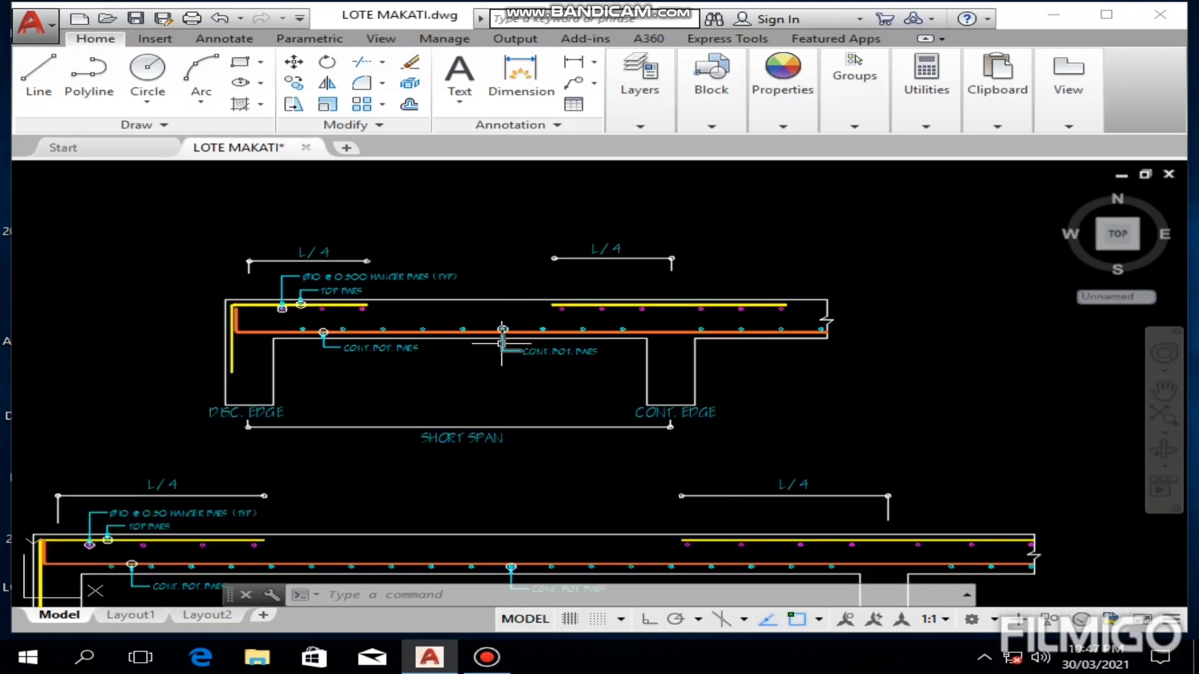
scroll(527, 401, down, 4)
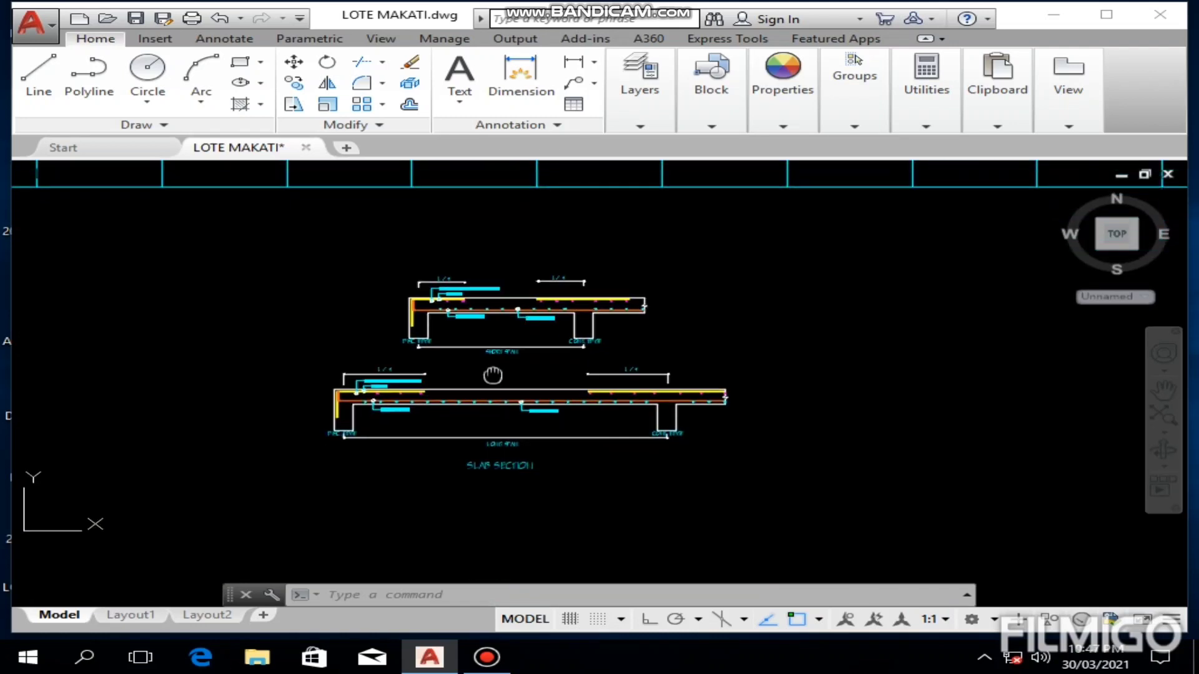
Step: Examine the long-span slab section, including its L/4 top bars, hanger bars and continuous bottom bars
scroll(419, 367, up, 5)
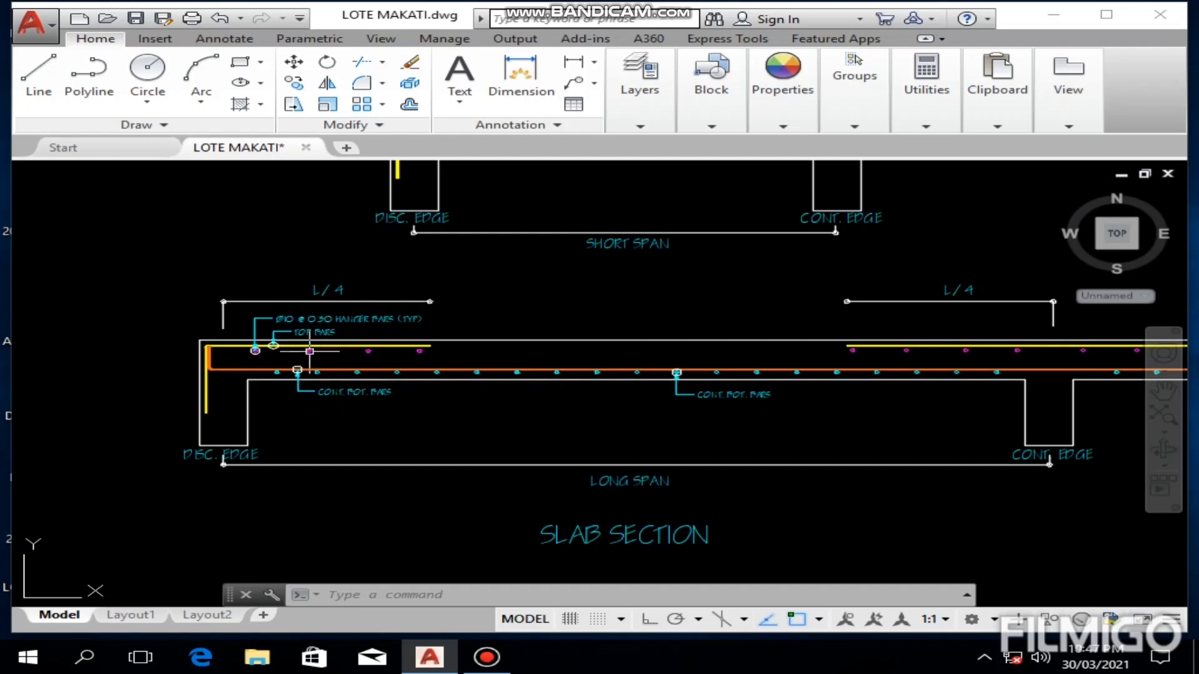
middle_drag(316, 354, 365, 361)
scroll(365, 360, up, 2)
middle_drag(443, 452, 379, 541)
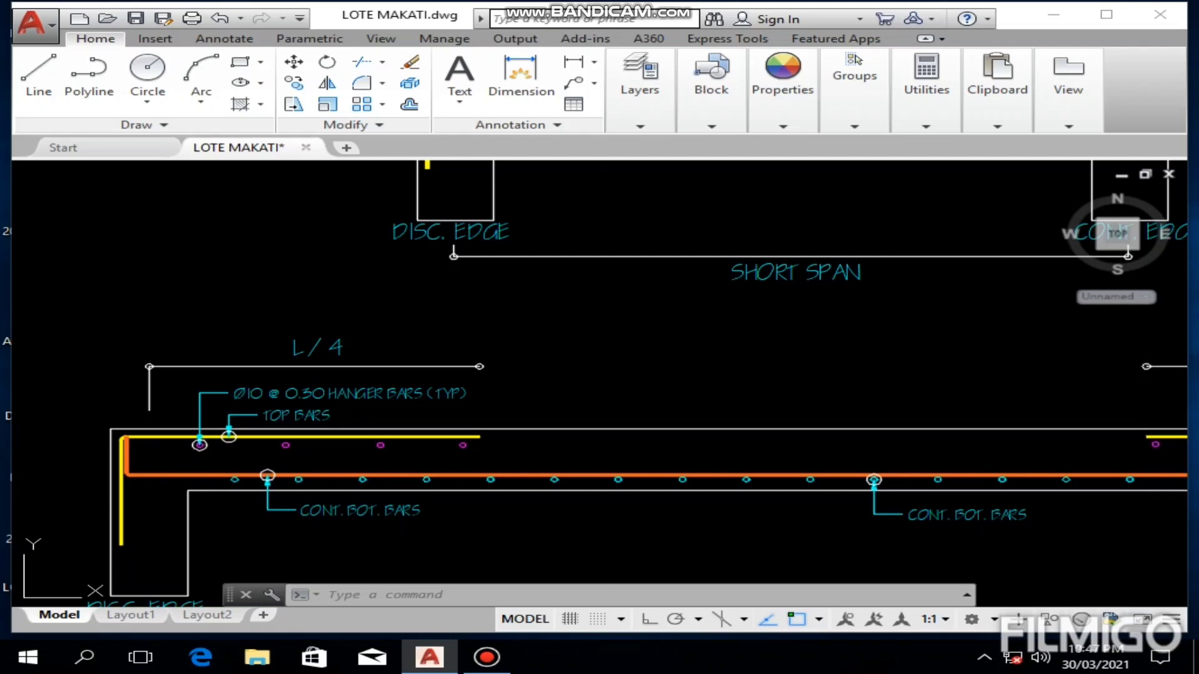
scroll(489, 433, down, 2)
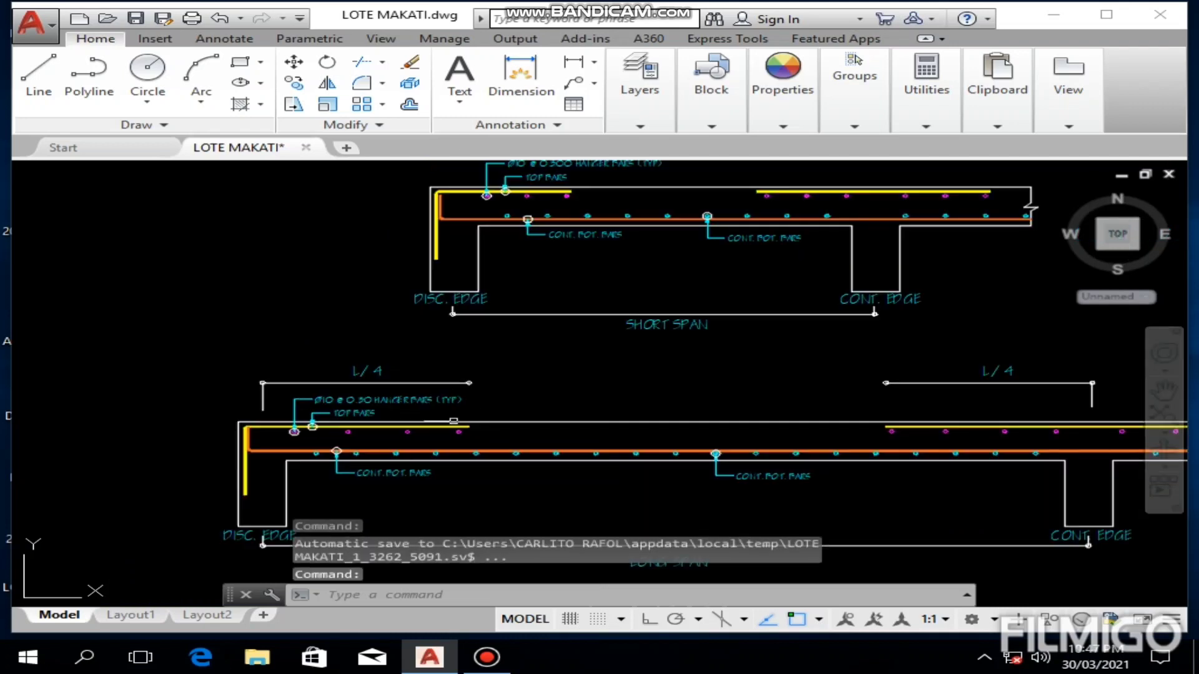
scroll(490, 437, up, 4)
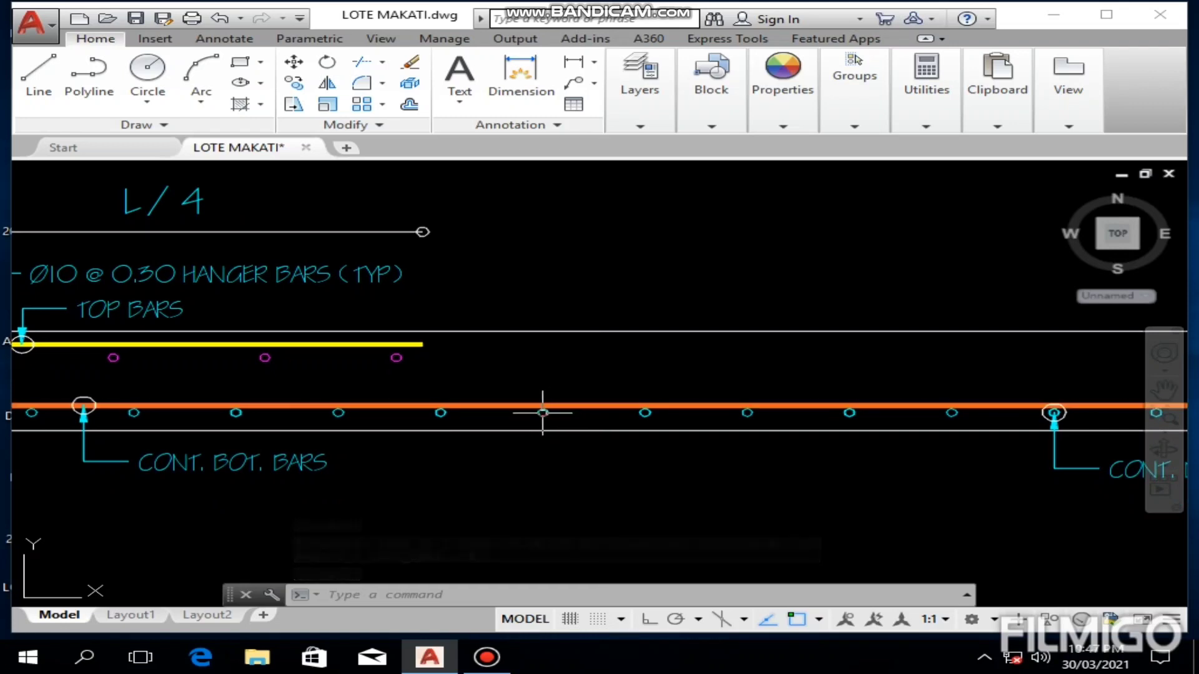
scroll(500, 430, down, 2)
middle_drag(703, 483, 690, 475)
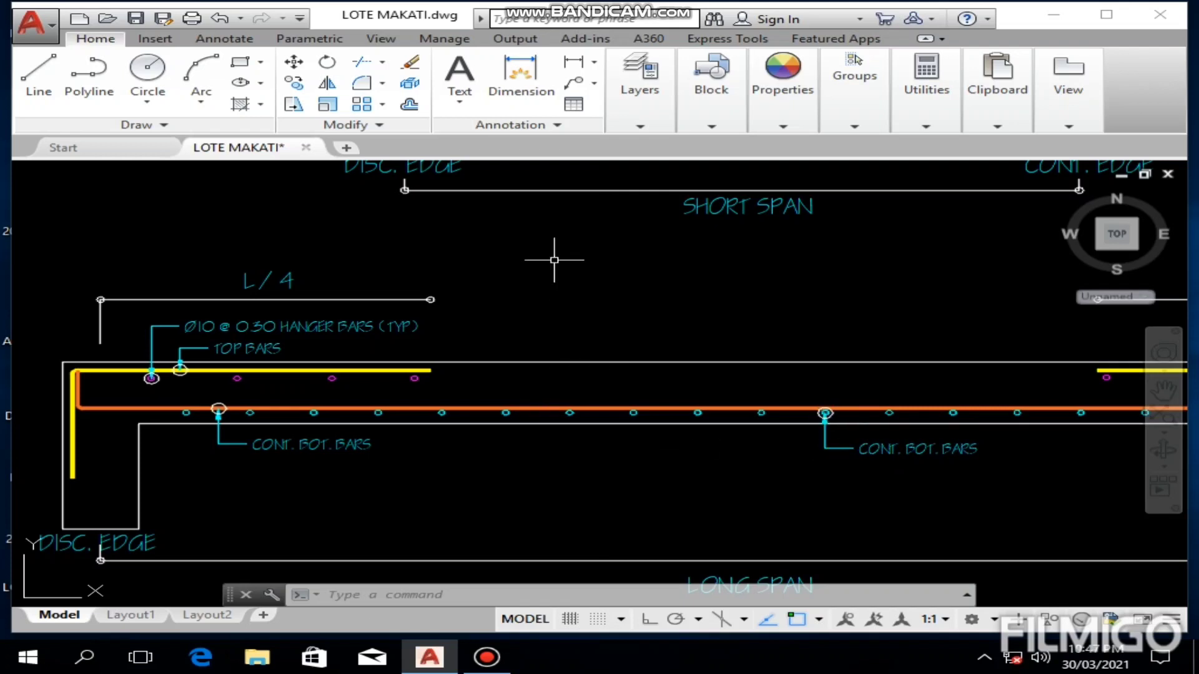
Step: Compare the position of the continuous bottom bars in the short-span section with those in the long-span section
middle_drag(554, 260, 543, 428)
middle_drag(544, 276, 540, 346)
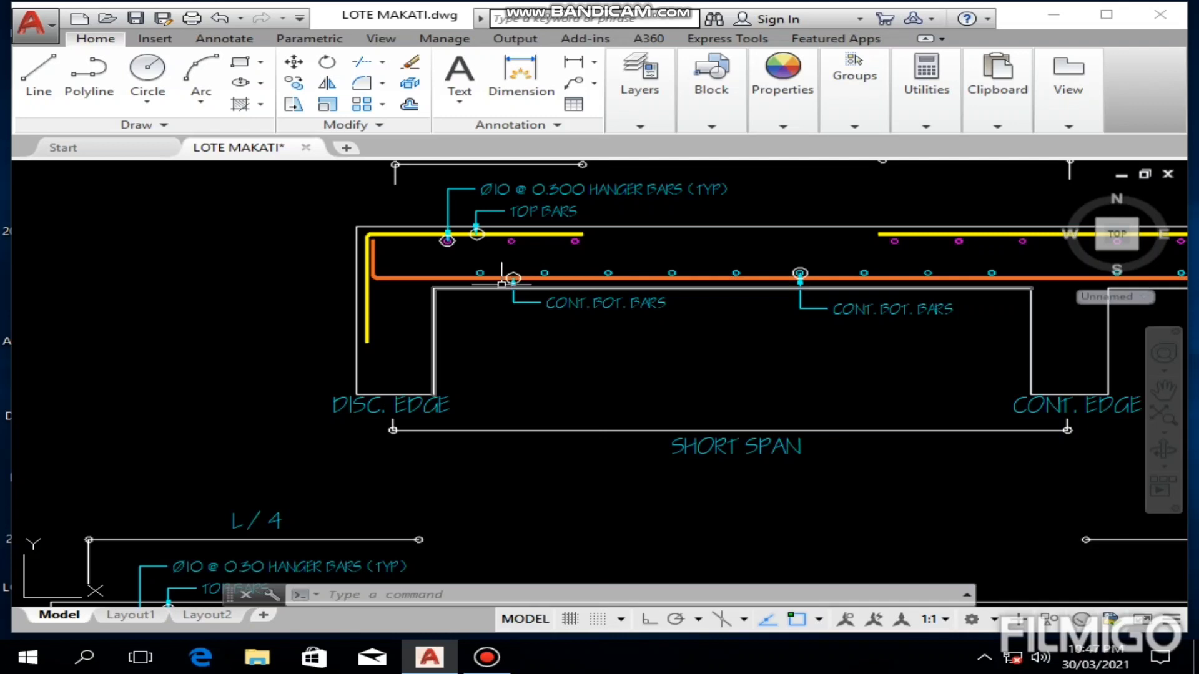
scroll(520, 356, down, 2)
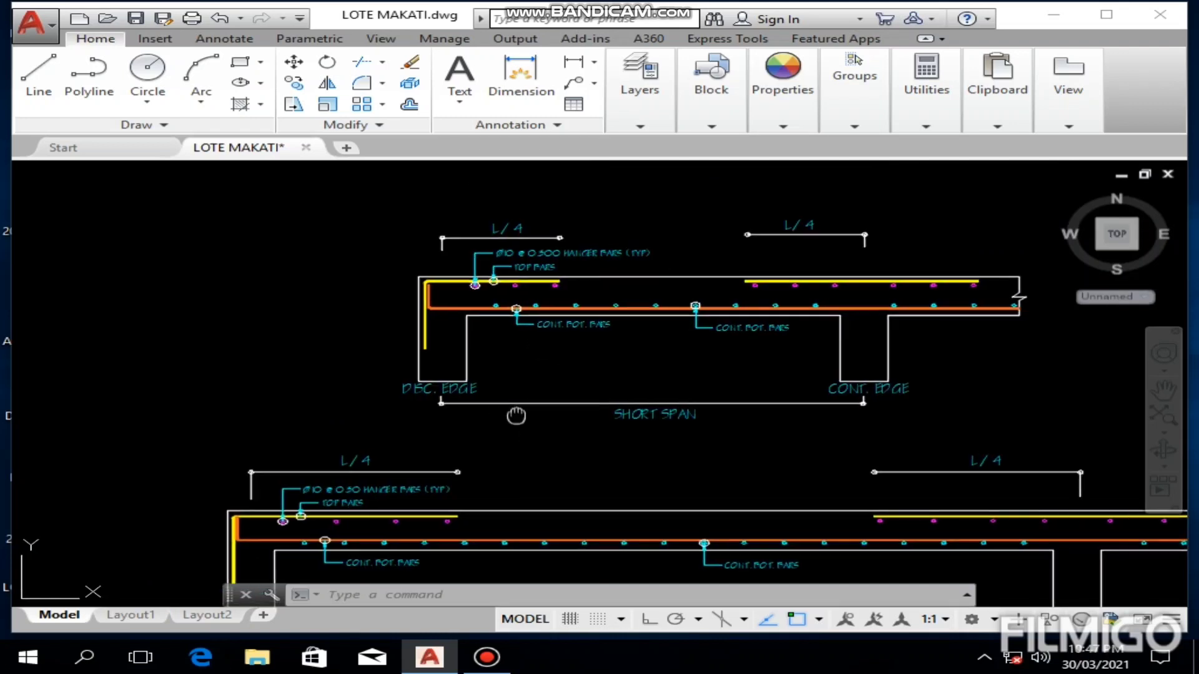
middle_drag(516, 415, 491, 440)
scroll(477, 377, up, 2)
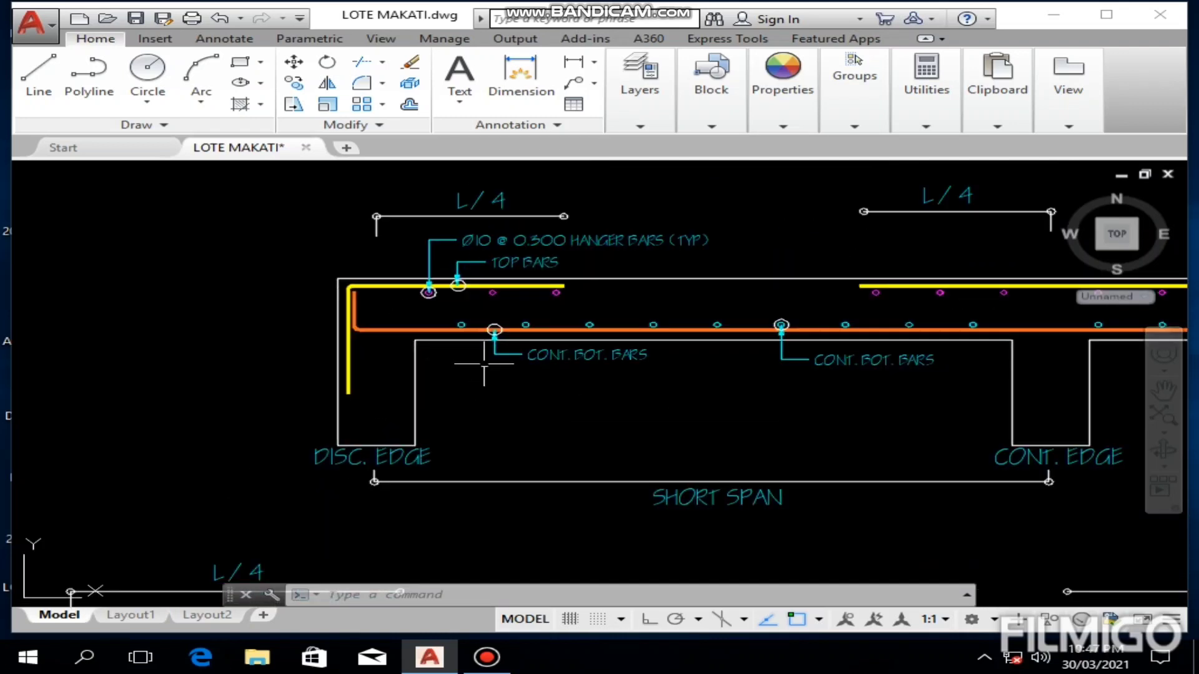
scroll(527, 419, down, 4)
middle_drag(568, 488, 567, 450)
scroll(477, 441, up, 3)
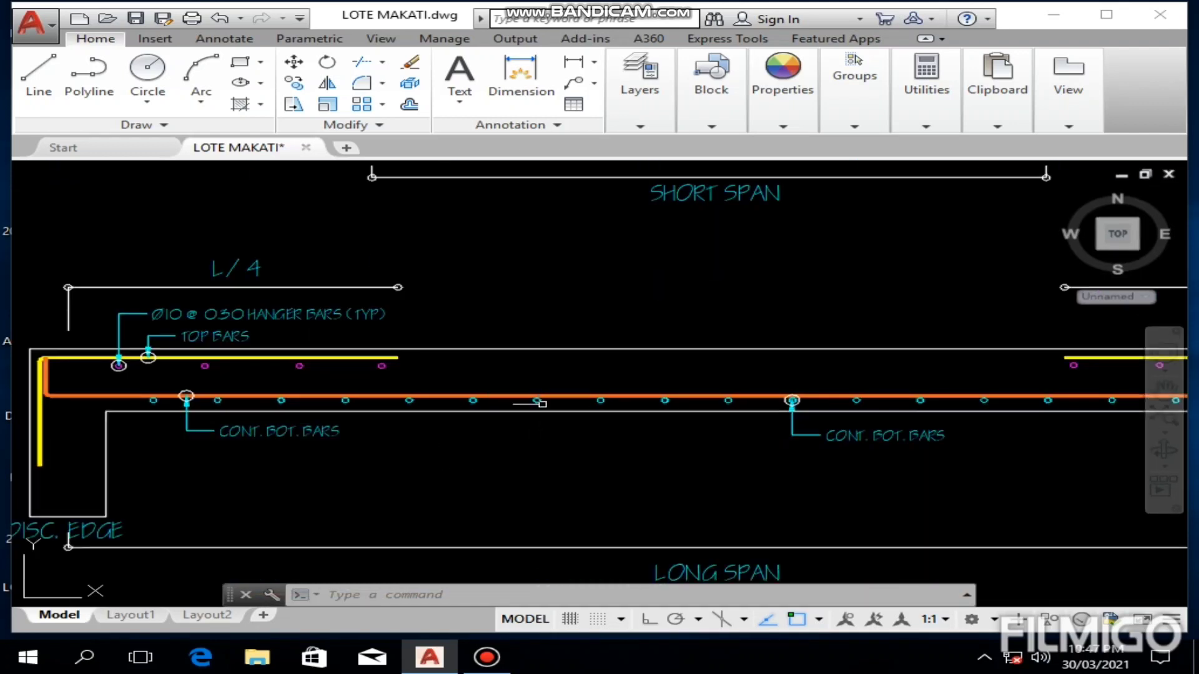
mouse_move(572, 397)
Step: Read the slab thickness and the short-span top and bottom bar entries in the slab reinforcement schedule
scroll(501, 422, down, 4)
middle_drag(496, 422, 692, 327)
scroll(705, 327, down, 2)
middle_drag(552, 459, 645, 312)
middle_drag(517, 395, 421, 480)
scroll(420, 478, down, 2)
middle_drag(428, 198, 351, 391)
middle_drag(330, 342, 495, 433)
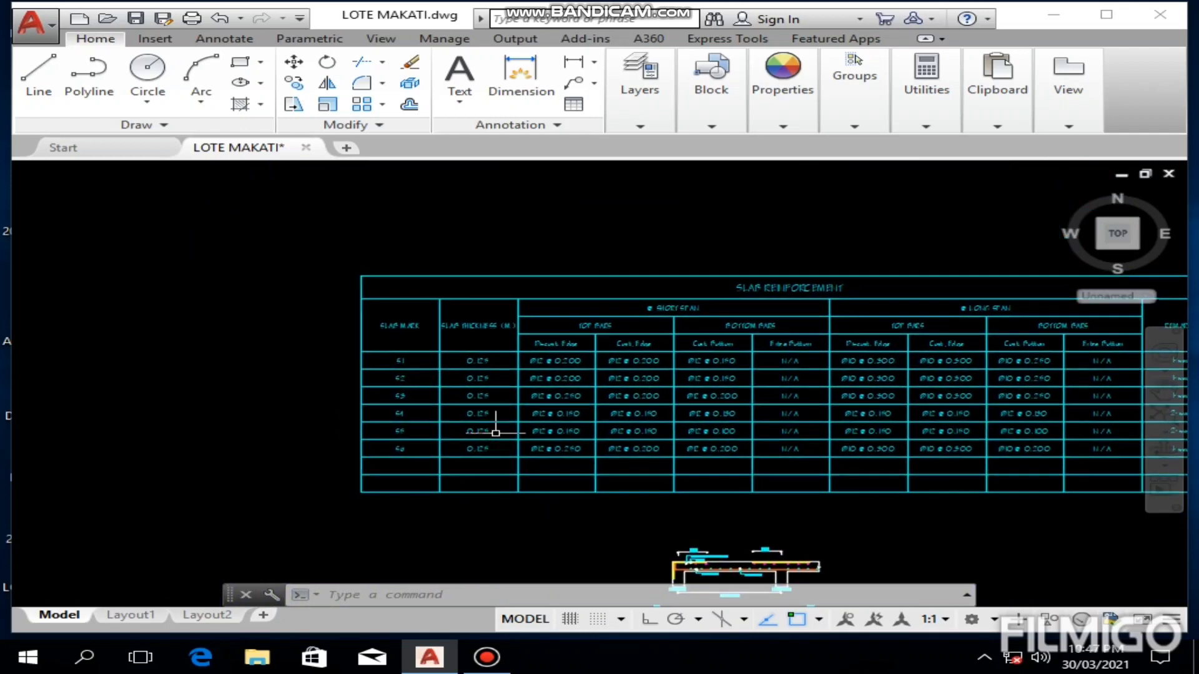
scroll(429, 337, up, 2)
scroll(377, 382, up, 1)
scroll(425, 371, up, 2)
middle_drag(647, 373, 318, 385)
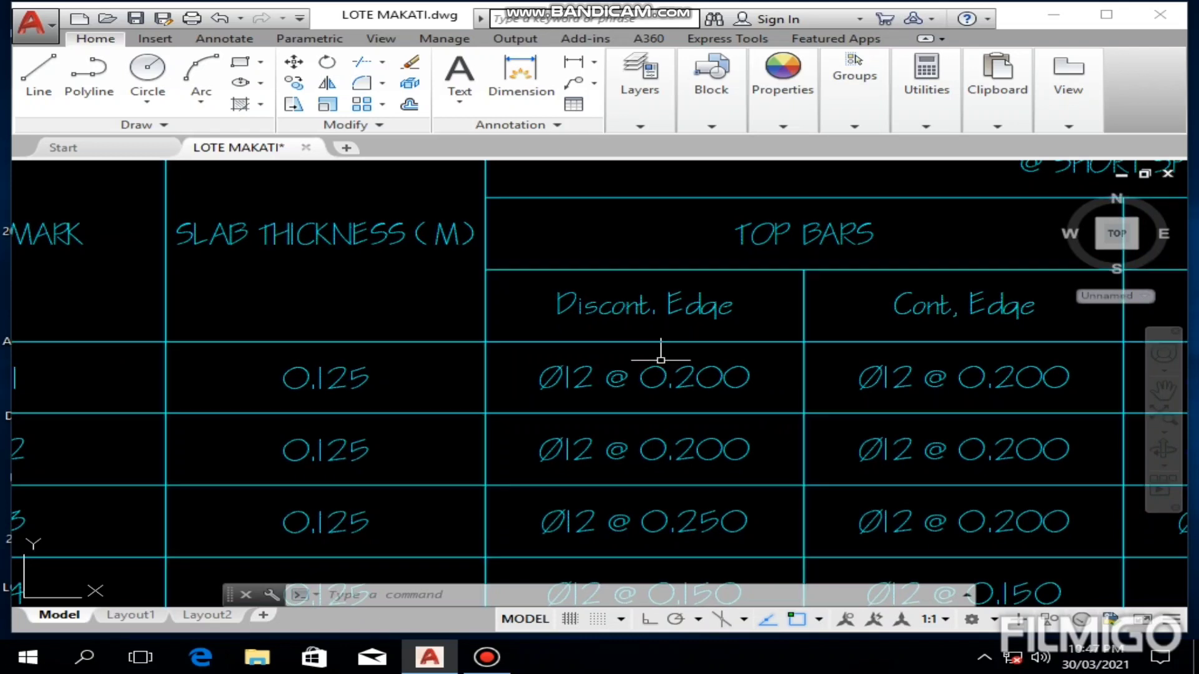
middle_drag(526, 377, 324, 377)
mouse_move(795, 361)
middle_down()
mouse_move(505, 399)
mouse_move(272, 406)
mouse_move(232, 389)
middle_up()
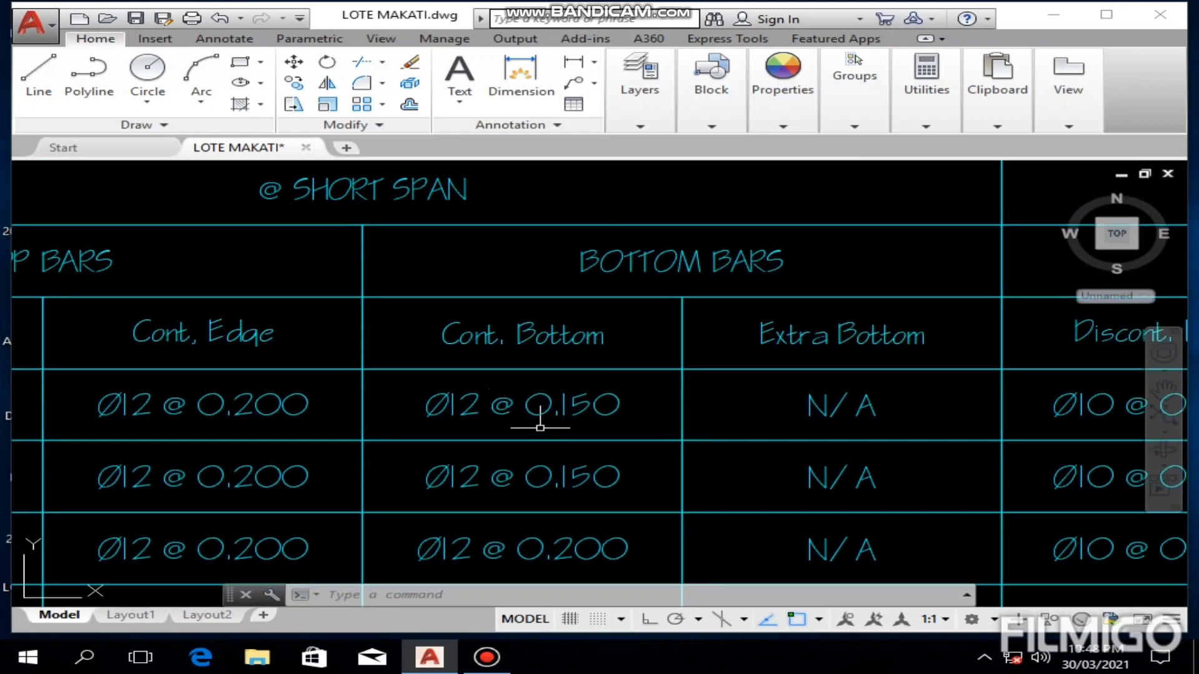
Step: Examine the slab marks S1, S2 and S4 on the plan showing the bottom bars along the short span
scroll(553, 422, down, 10)
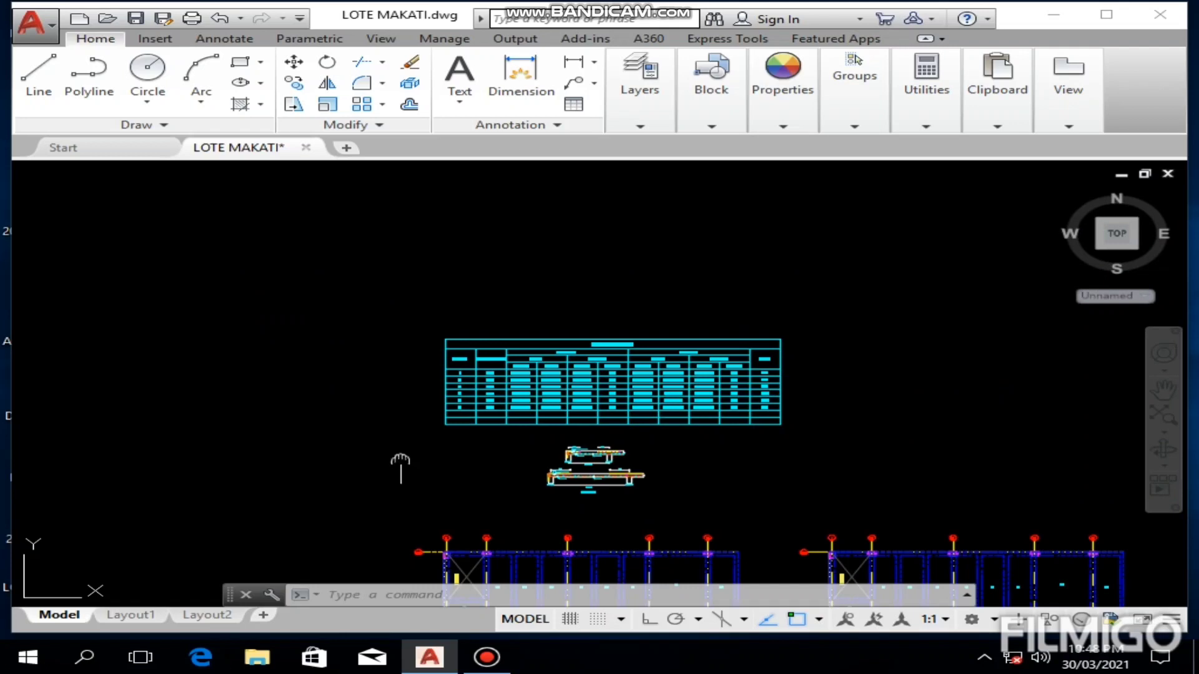
middle_drag(400, 465, 383, 324)
scroll(439, 512, up, 4)
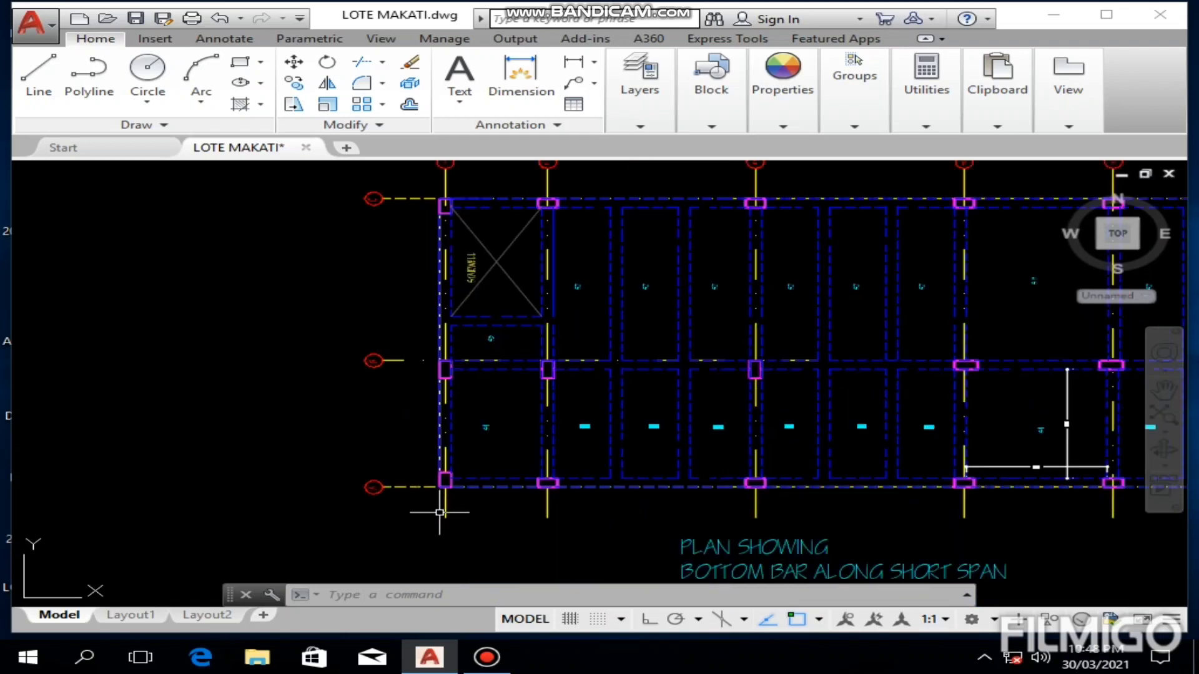
scroll(507, 464, up, 2)
mouse_move(507, 464)
middle_down()
mouse_move(354, 437)
mouse_move(273, 468)
middle_up()
scroll(459, 413, up, 4)
mouse_move(320, 440)
middle_down()
mouse_move(316, 321)
mouse_move(337, 379)
mouse_move(343, 476)
mouse_move(344, 450)
middle_up()
scroll(331, 347, down, 4)
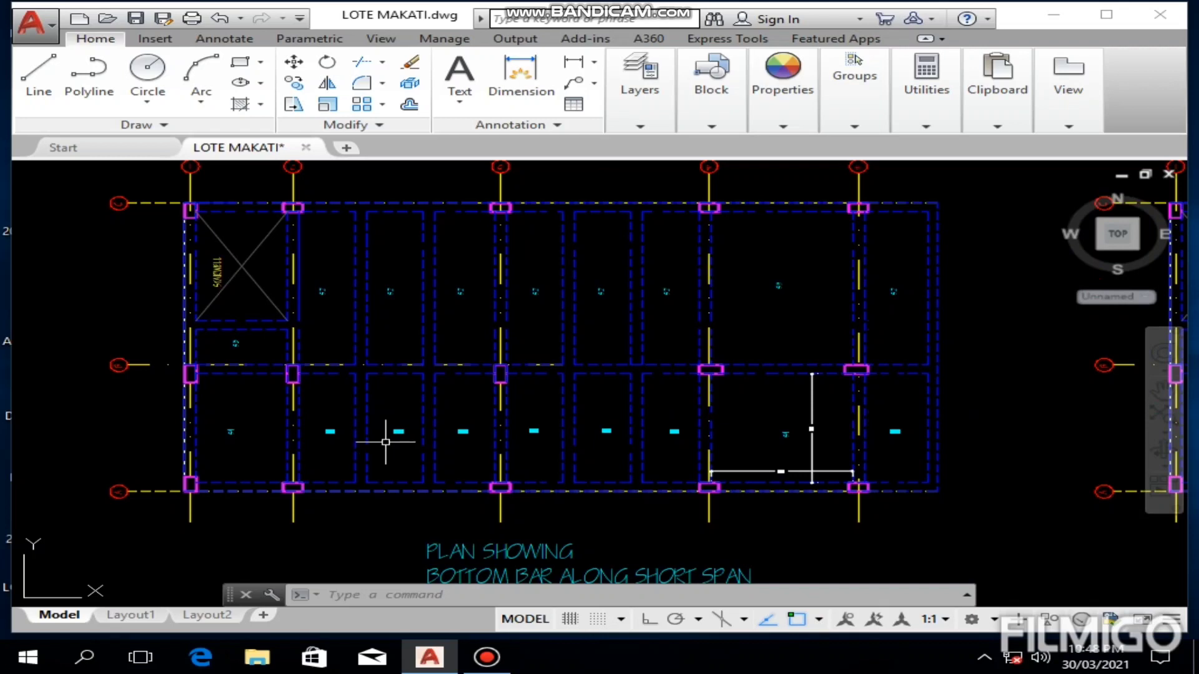
scroll(385, 442, up, 4)
mouse_move(798, 432)
middle_down()
mouse_move(469, 490)
mouse_move(335, 456)
mouse_move(304, 420)
middle_up()
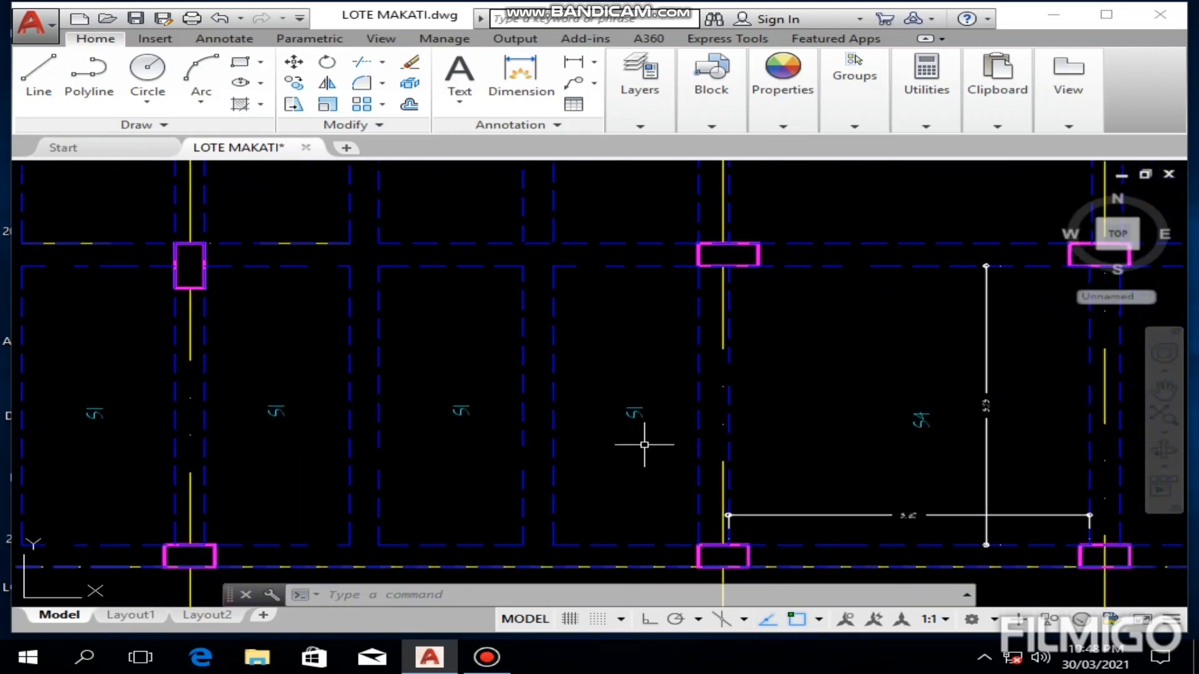
scroll(848, 386, down, 4)
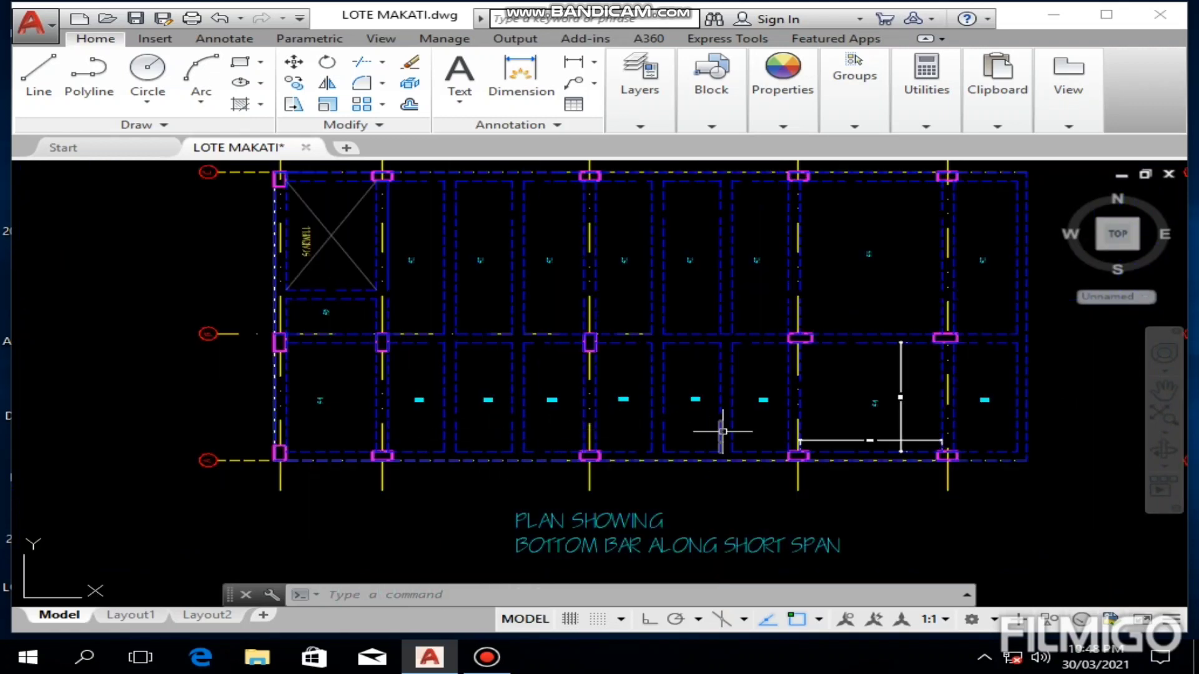
middle_drag(554, 275, 556, 297)
scroll(522, 343, up, 8)
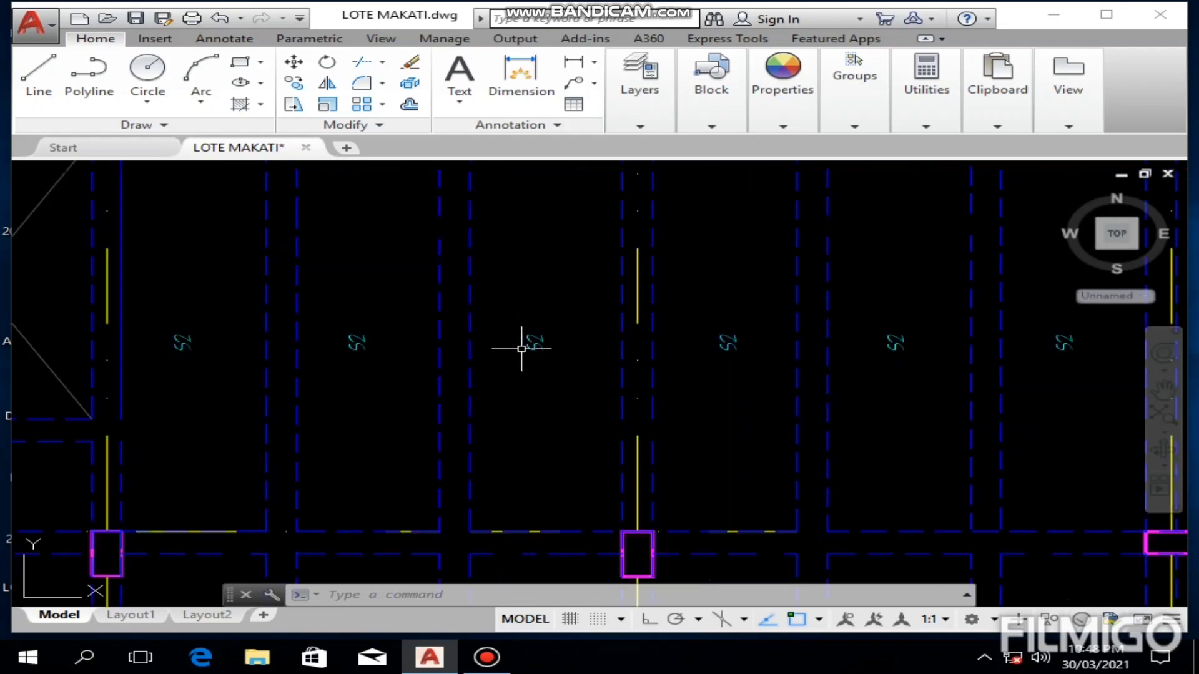
scroll(521, 345, down, 6)
middle_drag(585, 344, 607, 278)
Step: Draw a line along the lower edge of the S1 panel beside S4, from corner to corner, on the short-span bottom bar plan
middle_drag(477, 505, 492, 453)
scroll(413, 471, up, 2)
middle_drag(401, 476, 391, 460)
scroll(393, 455, up, 2)
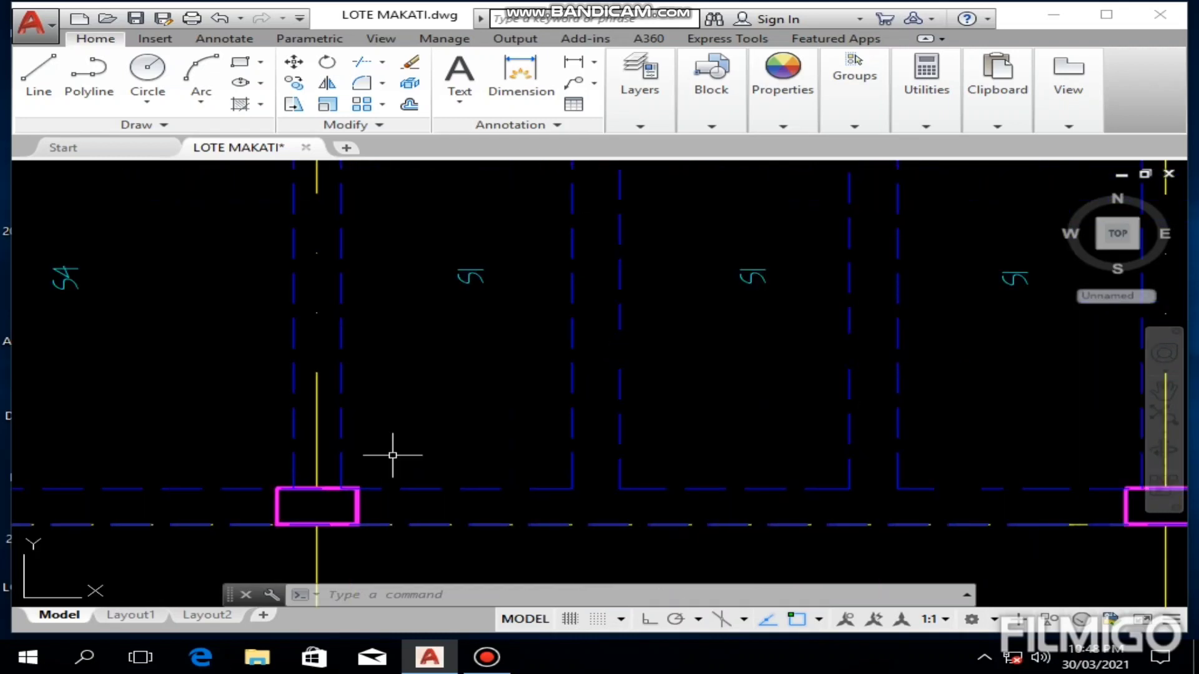
click(38, 78)
scroll(424, 512, up, 2)
middle_drag(391, 497, 395, 540)
scroll(415, 453, down, 2)
scroll(406, 467, down, 2)
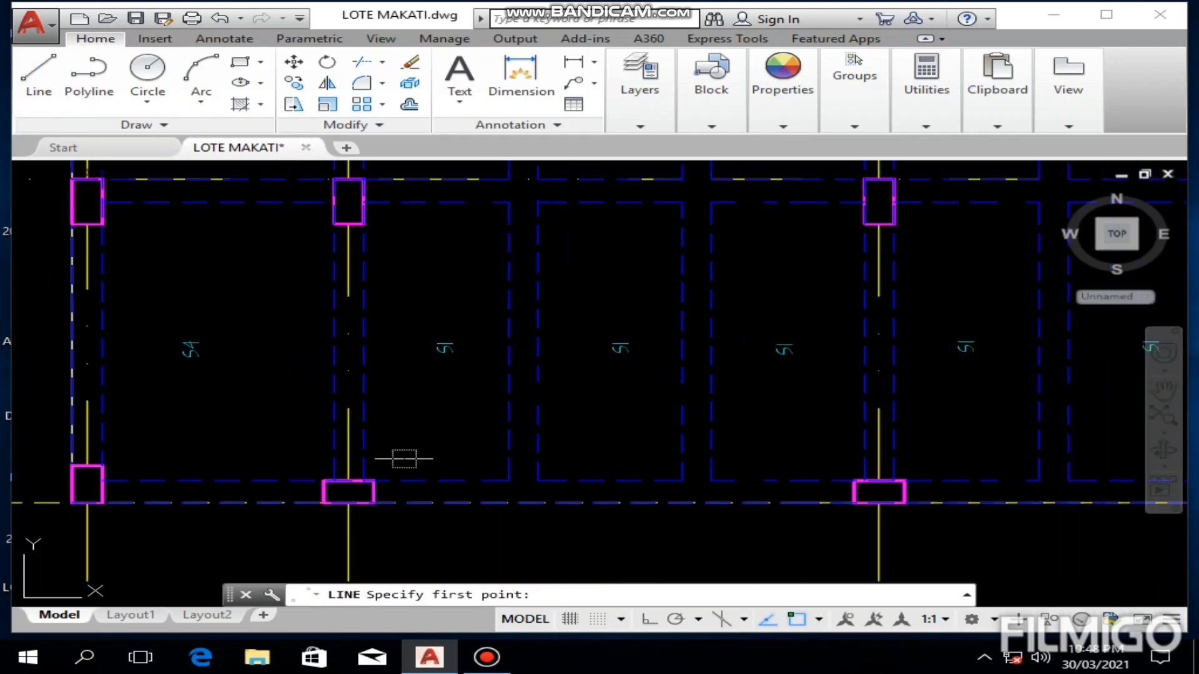
scroll(404, 459, up, 2)
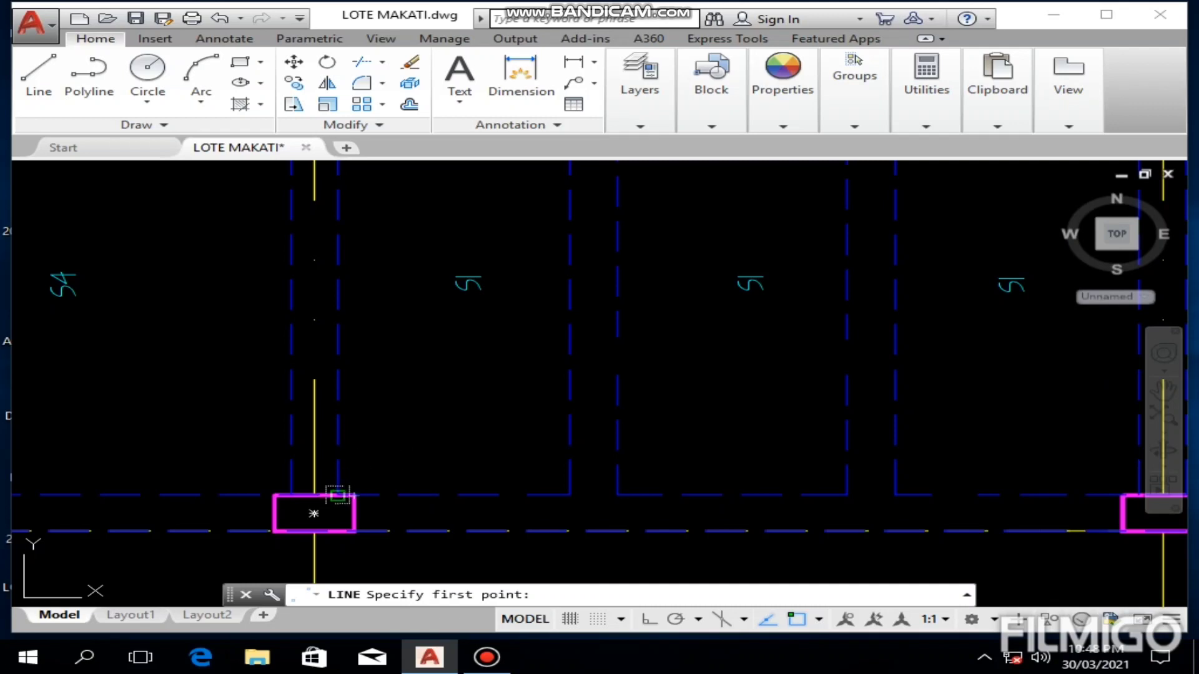
click(337, 495)
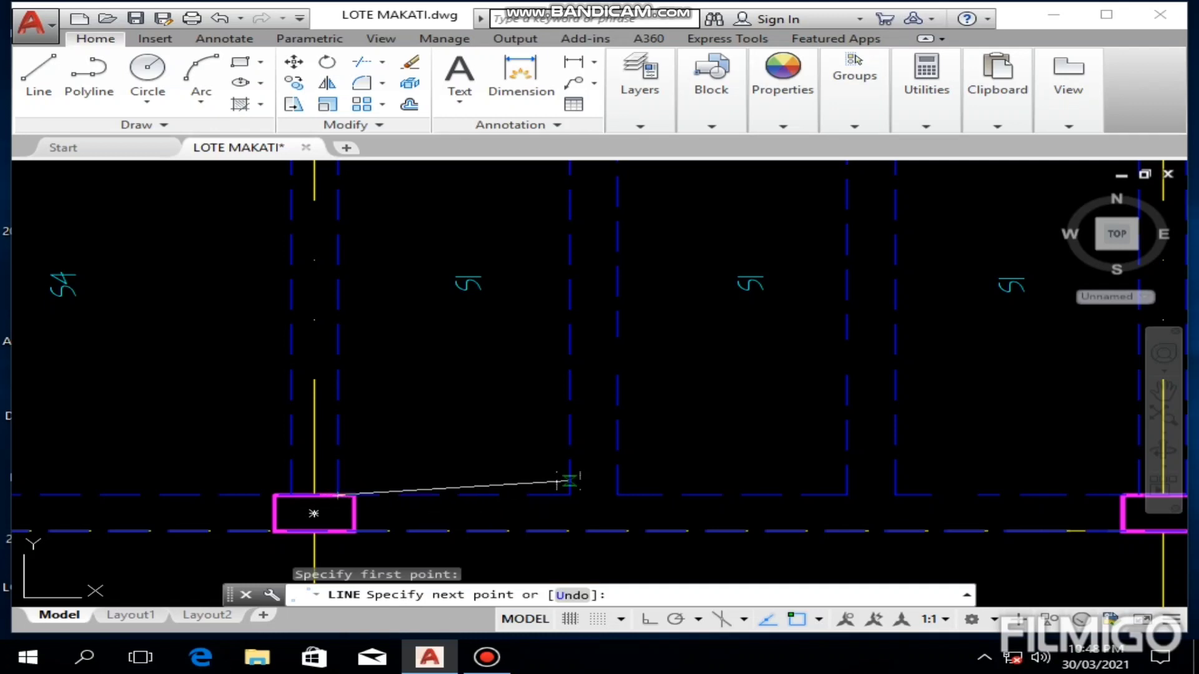
click(569, 492)
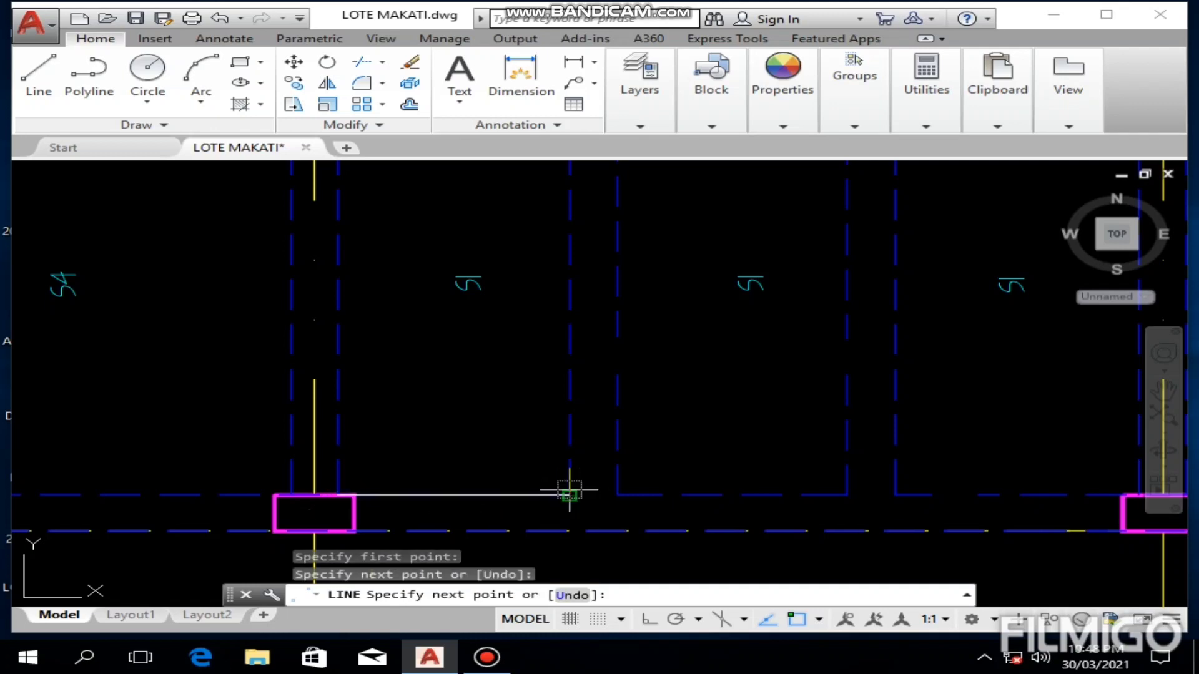
key(Escape)
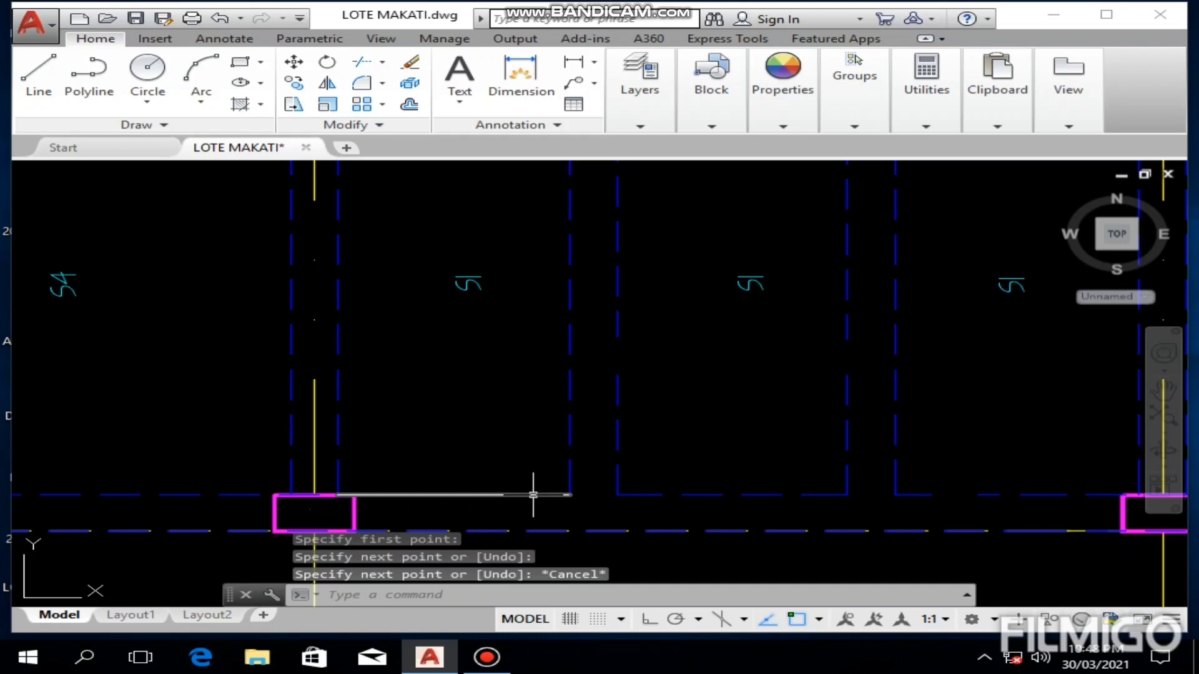
Step: Examine where the first bottom bars sit near the discontinuous edge in the short-span and long-span slab sections
click(536, 495)
scroll(550, 355, down, 5)
middle_drag(642, 301, 471, 542)
middle_drag(531, 318, 537, 498)
scroll(527, 314, up, 4)
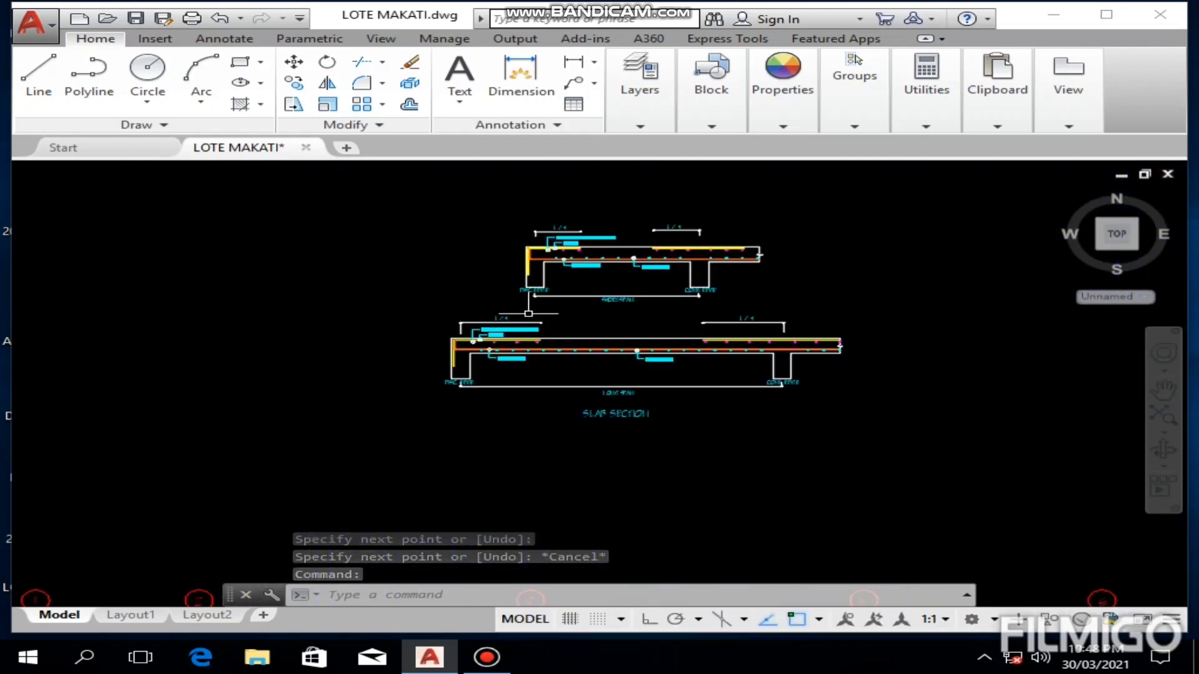
scroll(527, 375, up, 4)
middle_drag(503, 399, 729, 400)
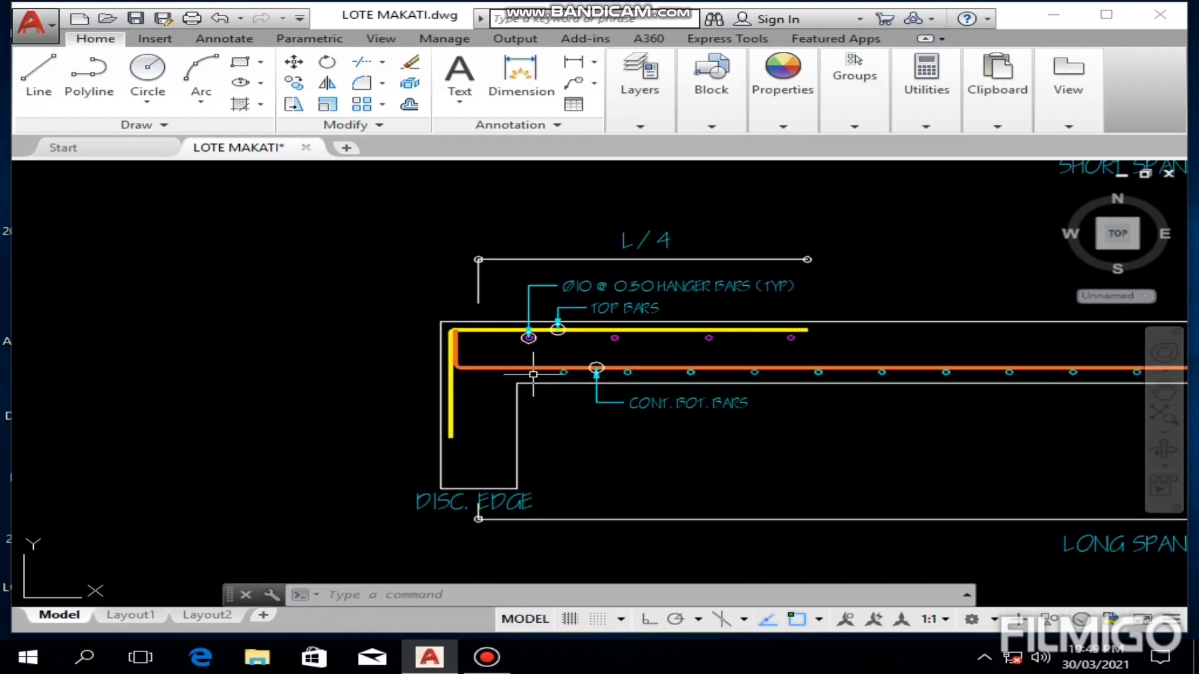
scroll(537, 350, down, 5)
scroll(541, 335, up, 6)
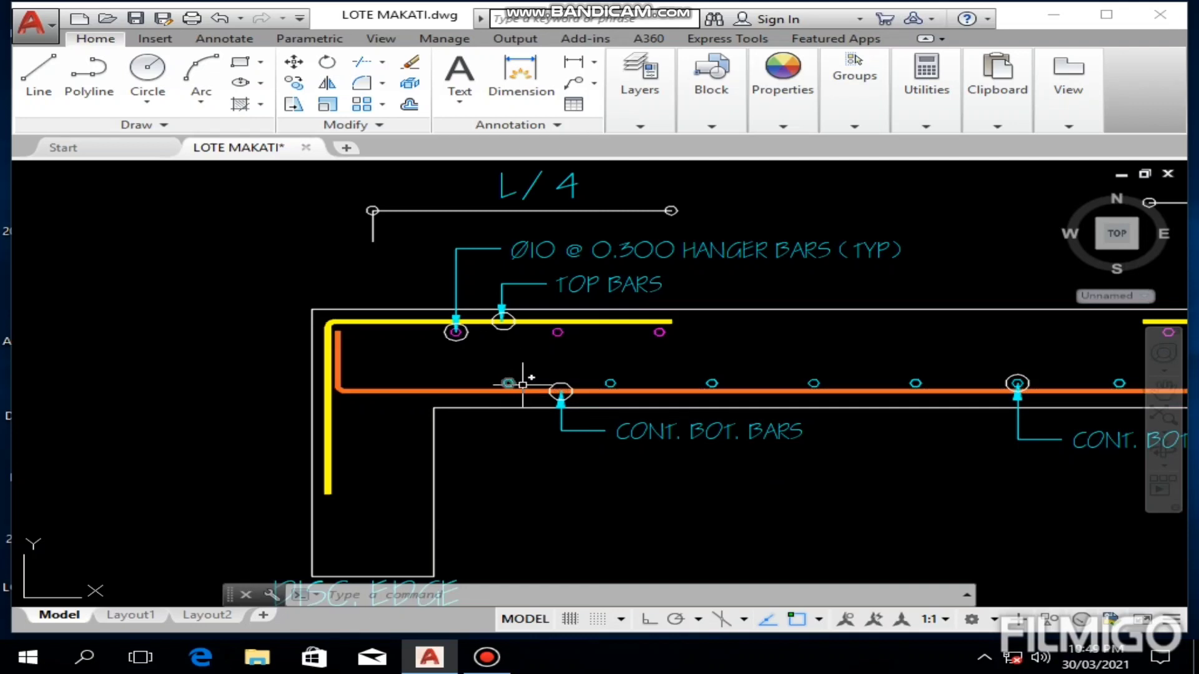
scroll(500, 384, down, 4)
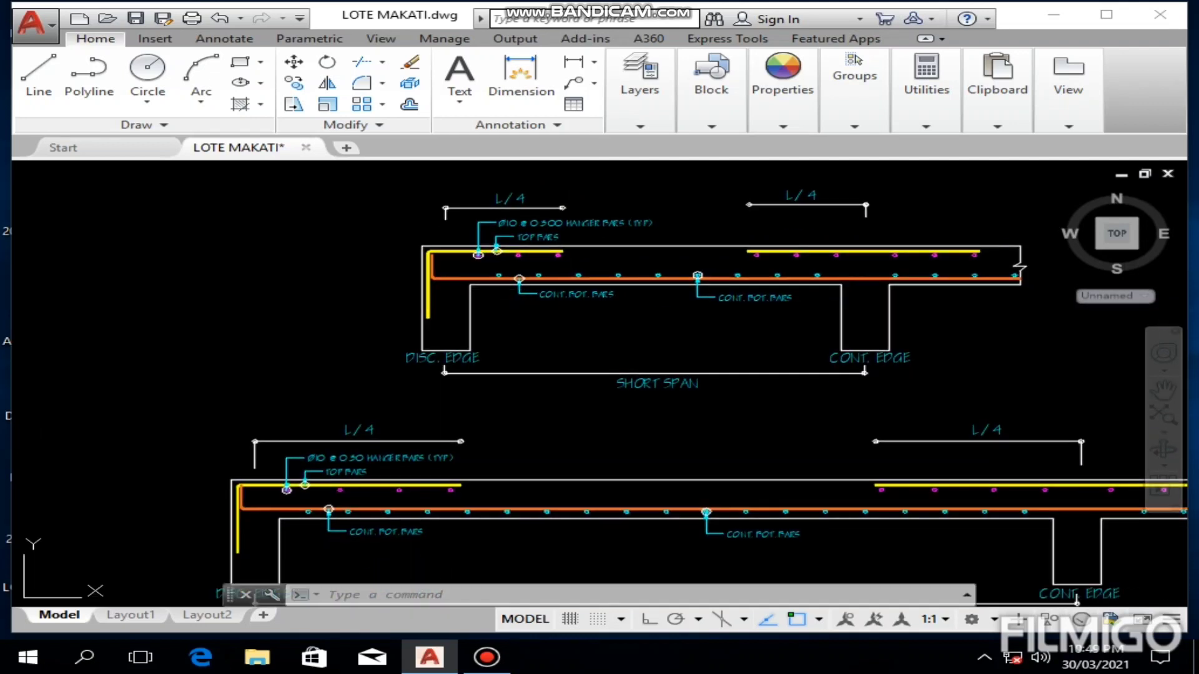
scroll(498, 463, down, 3)
scroll(431, 493, up, 10)
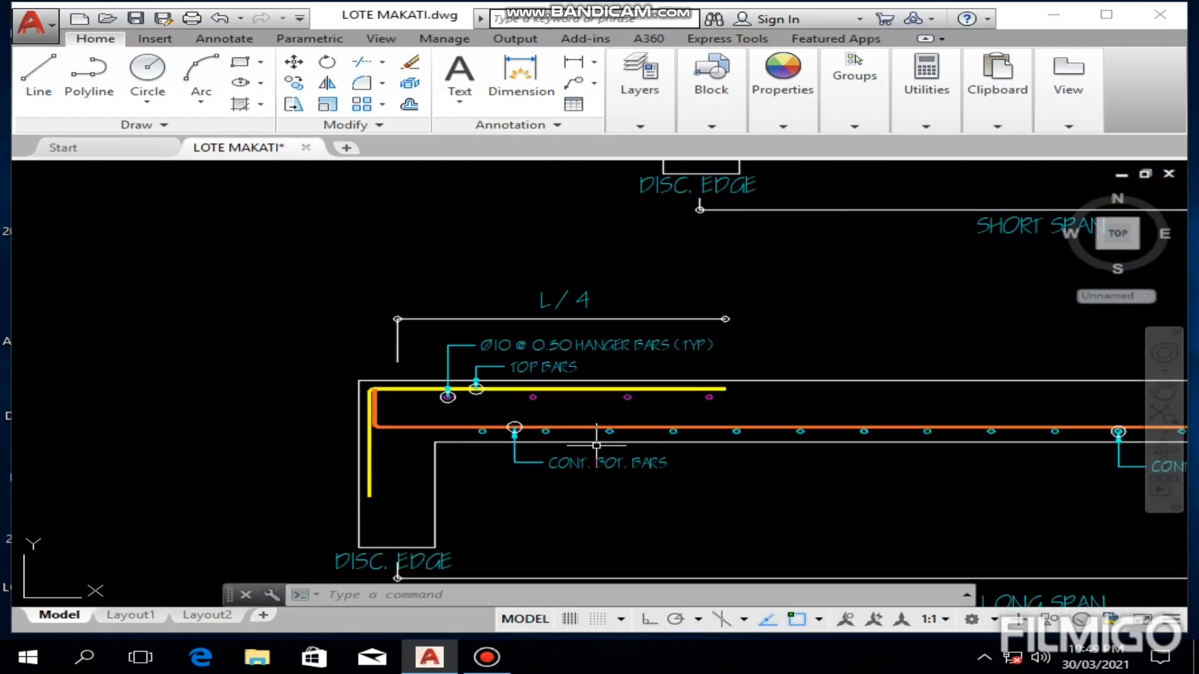
middle_drag(289, 422, 544, 415)
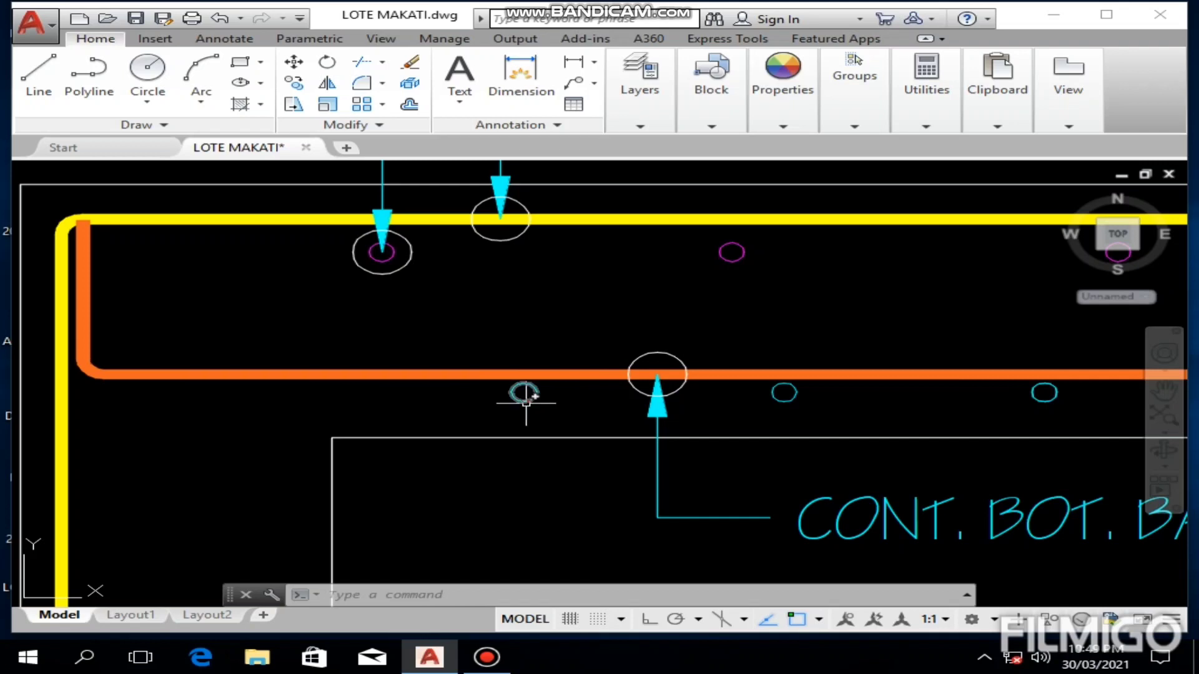
scroll(526, 404, down, 2)
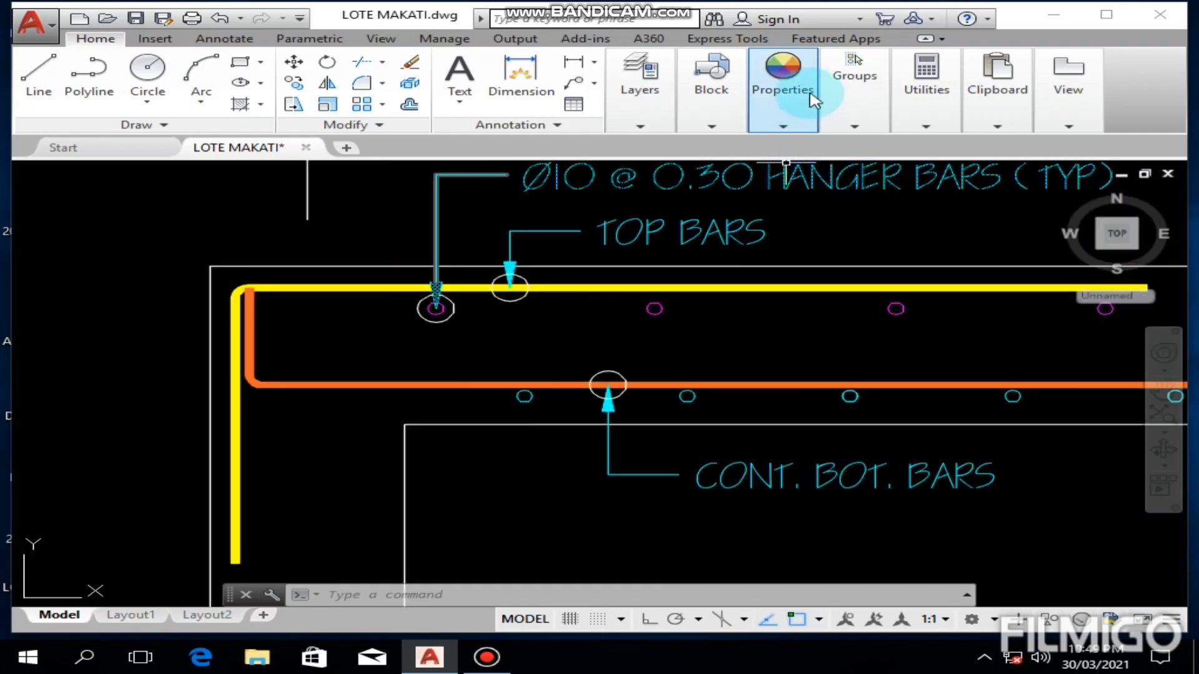
click(784, 93)
click(885, 153)
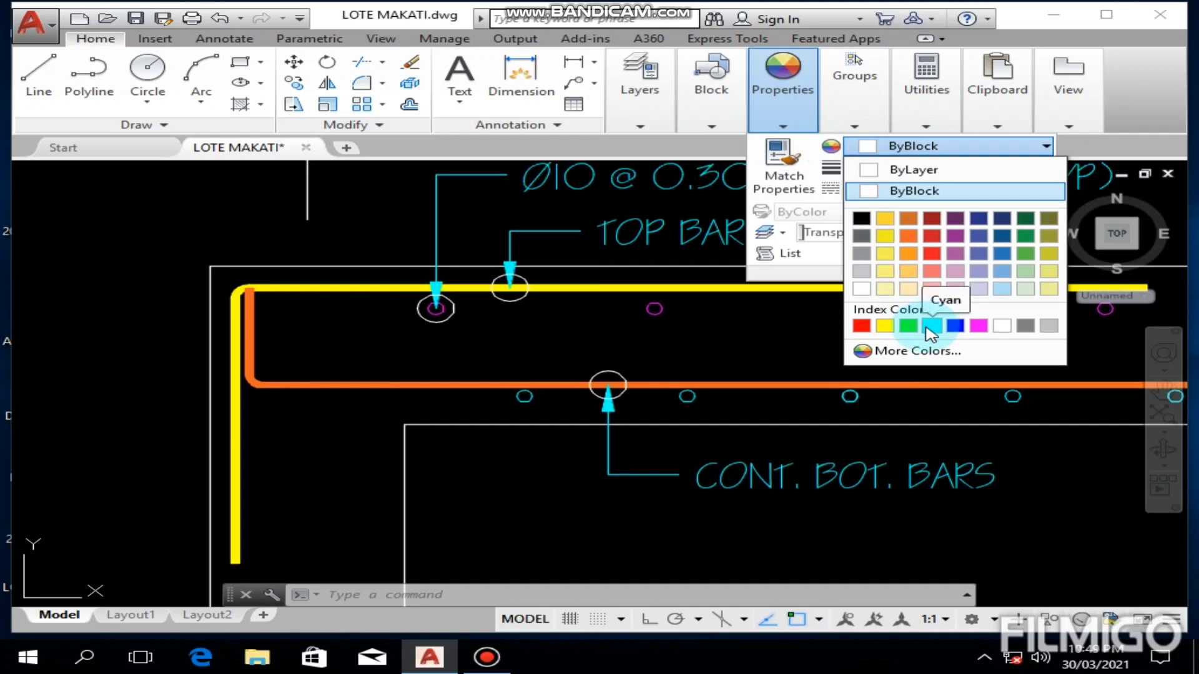
click(541, 426)
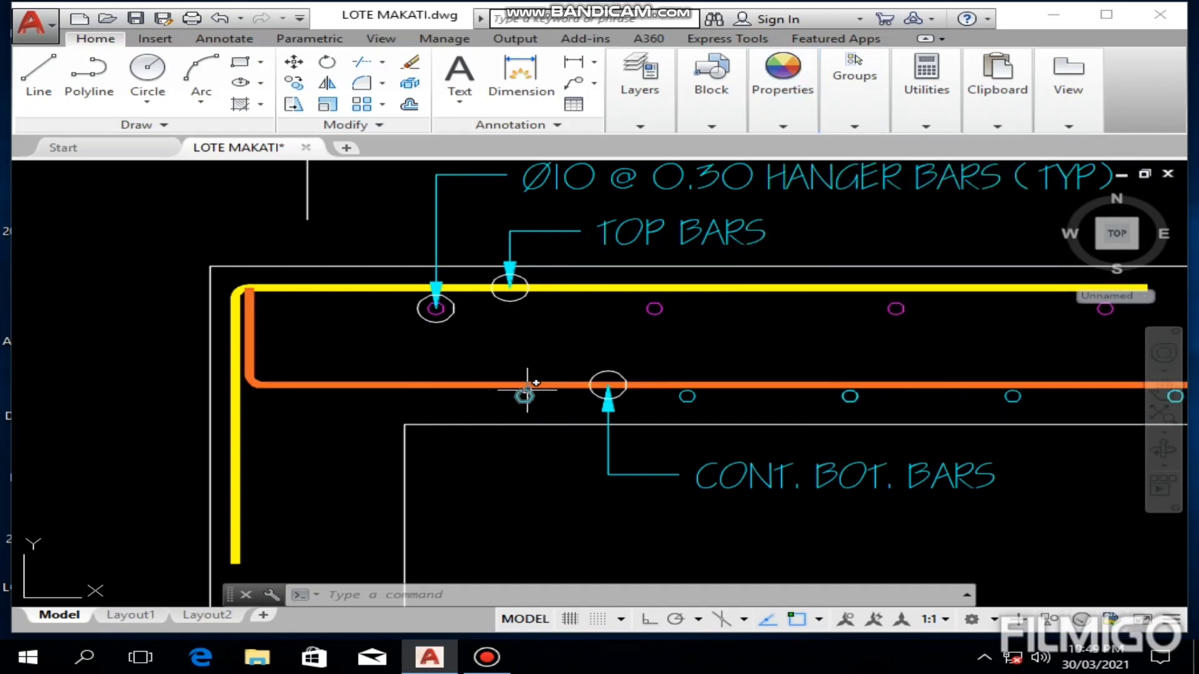
Step: Move the line on the lower edge of the S1 panel beside S4 straight up by 0.15 with Ortho on
scroll(527, 391, down, 10)
middle_drag(452, 460, 507, 321)
middle_drag(420, 479, 556, 278)
scroll(556, 278, down, 3)
mouse_move(551, 489)
middle_down()
mouse_move(471, 347)
mouse_move(428, 481)
middle_up()
scroll(472, 347, up, 4)
scroll(426, 406, up, 4)
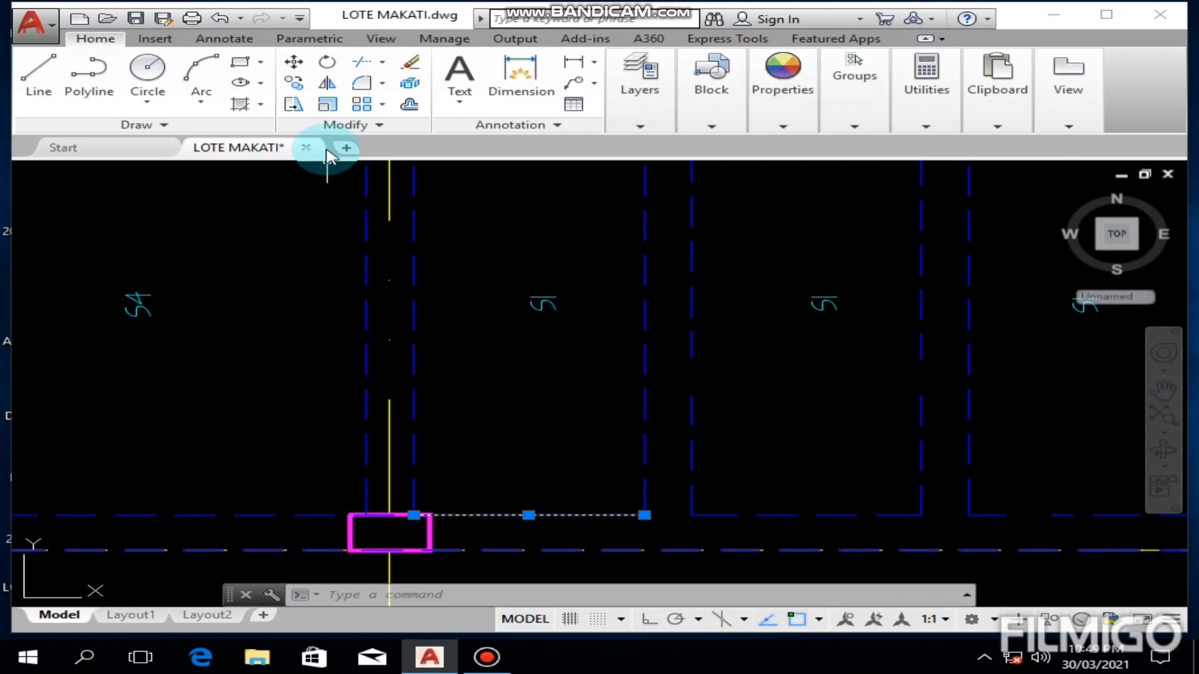
click(293, 62)
click(581, 449)
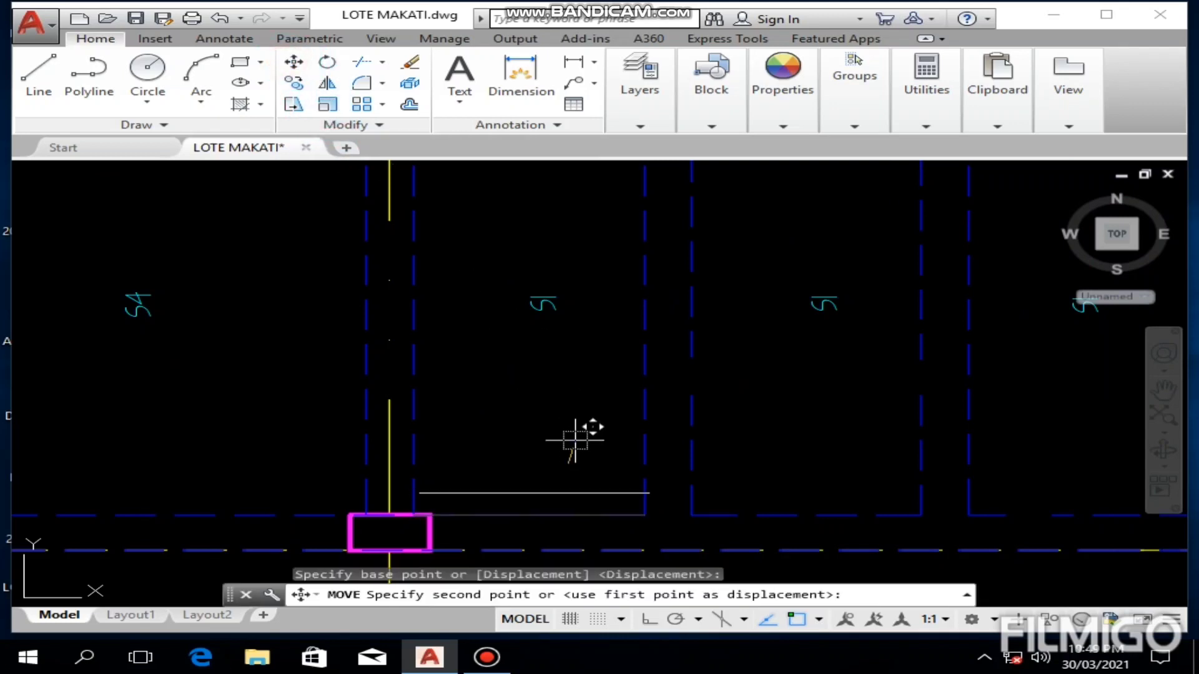
key(F8)
text(.15)
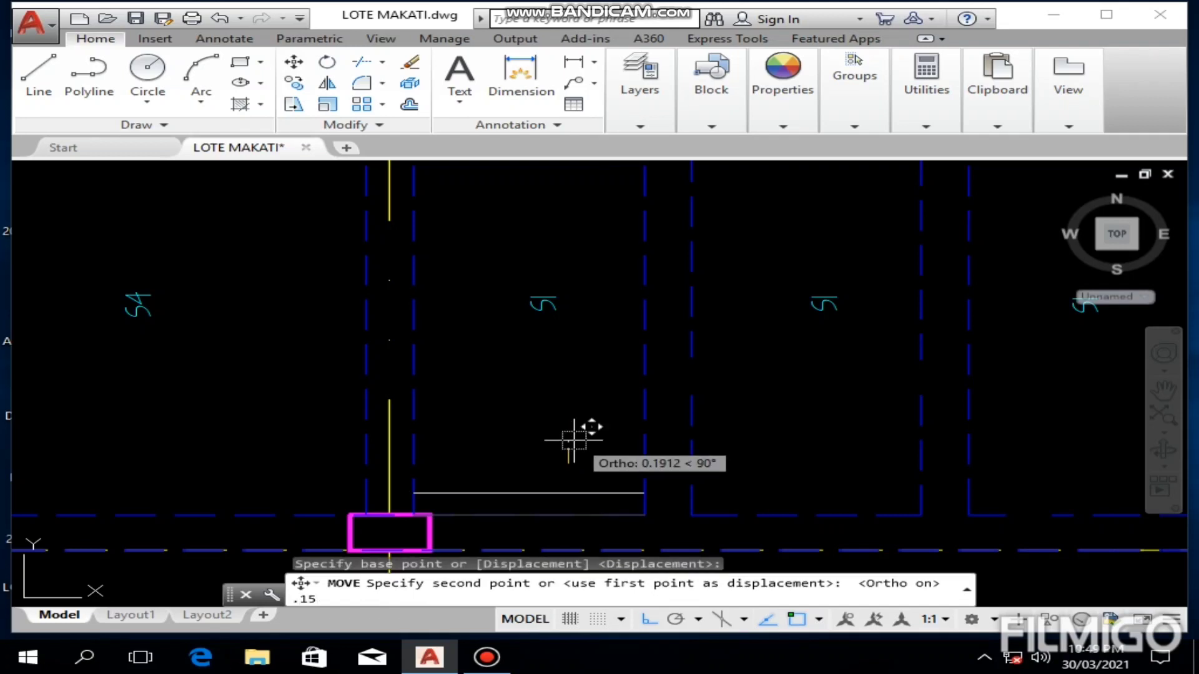
key(Return)
key(Escape)
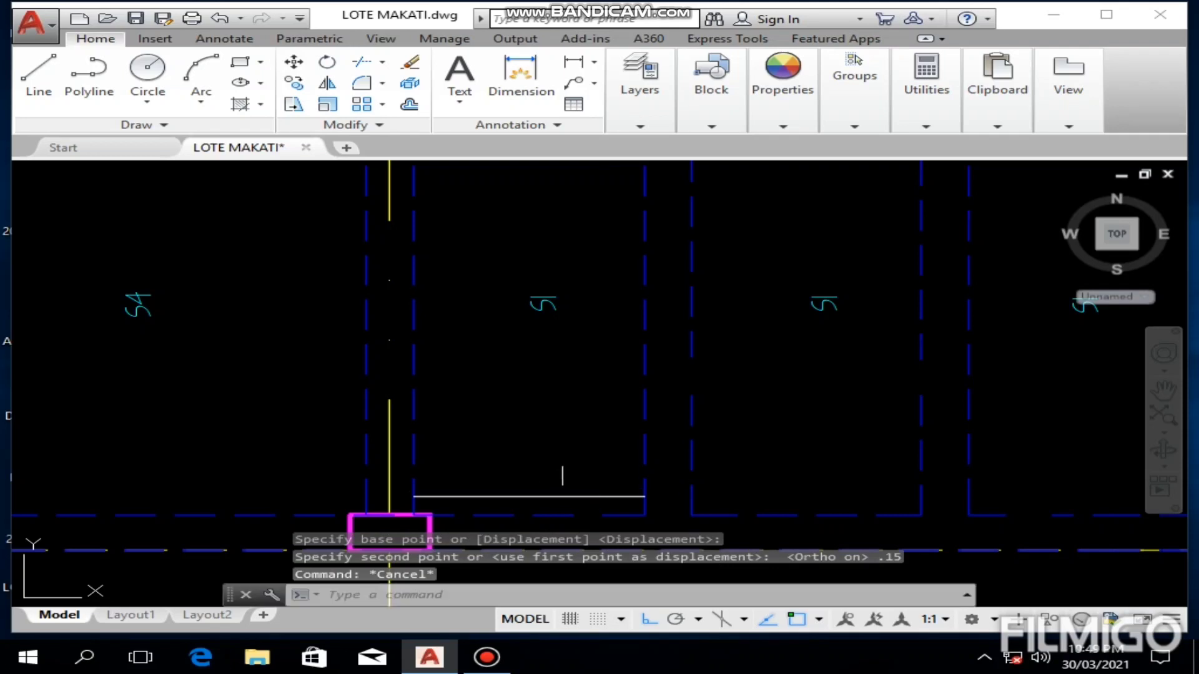
Step: Offset the line upward six times at 0.15 spacing inside the S1 panel, each time from the newest line
middle_drag(559, 459, 557, 439)
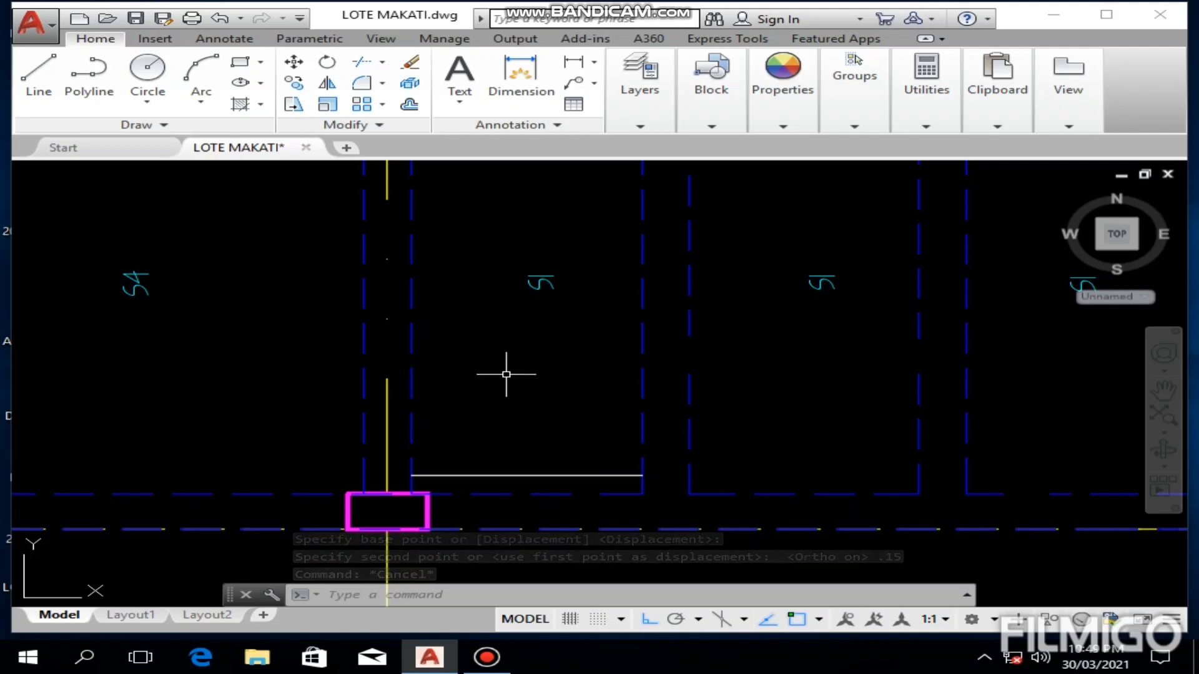
text(o)
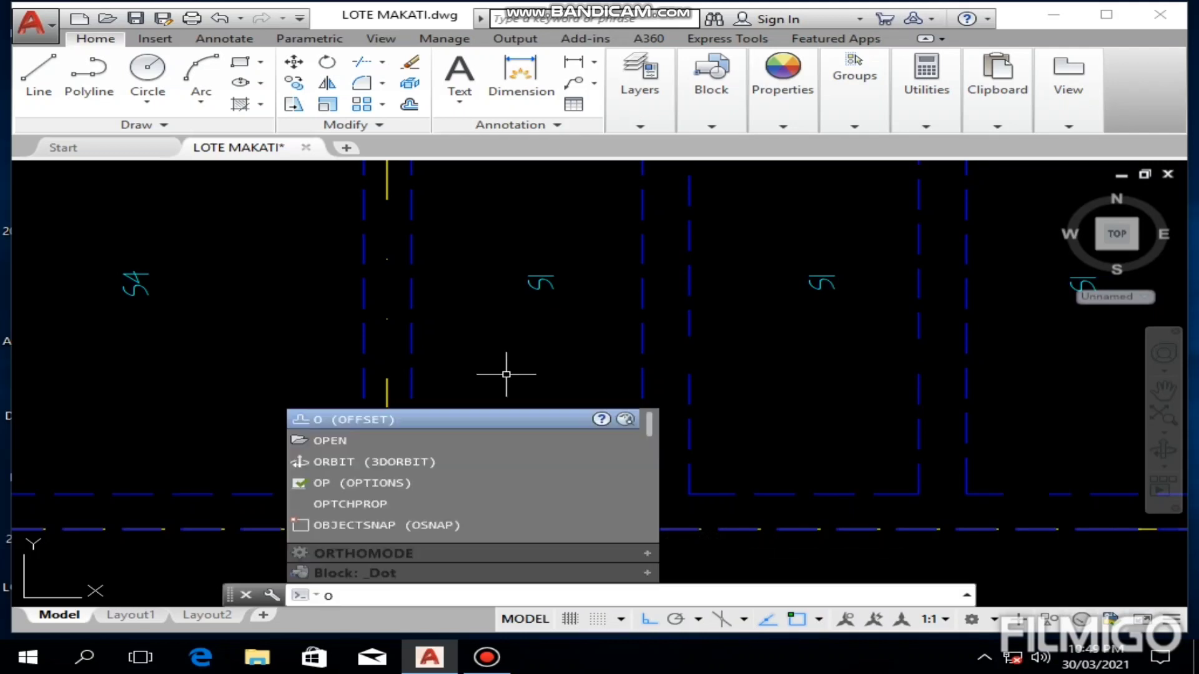
key(Return)
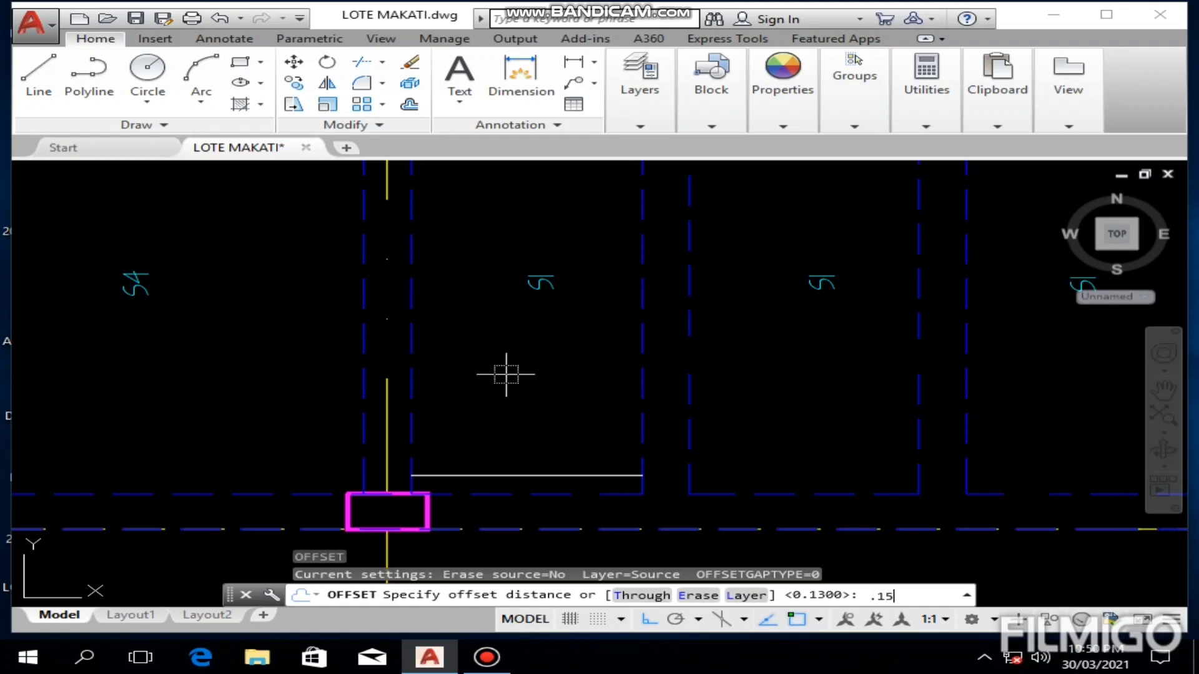
key(Return)
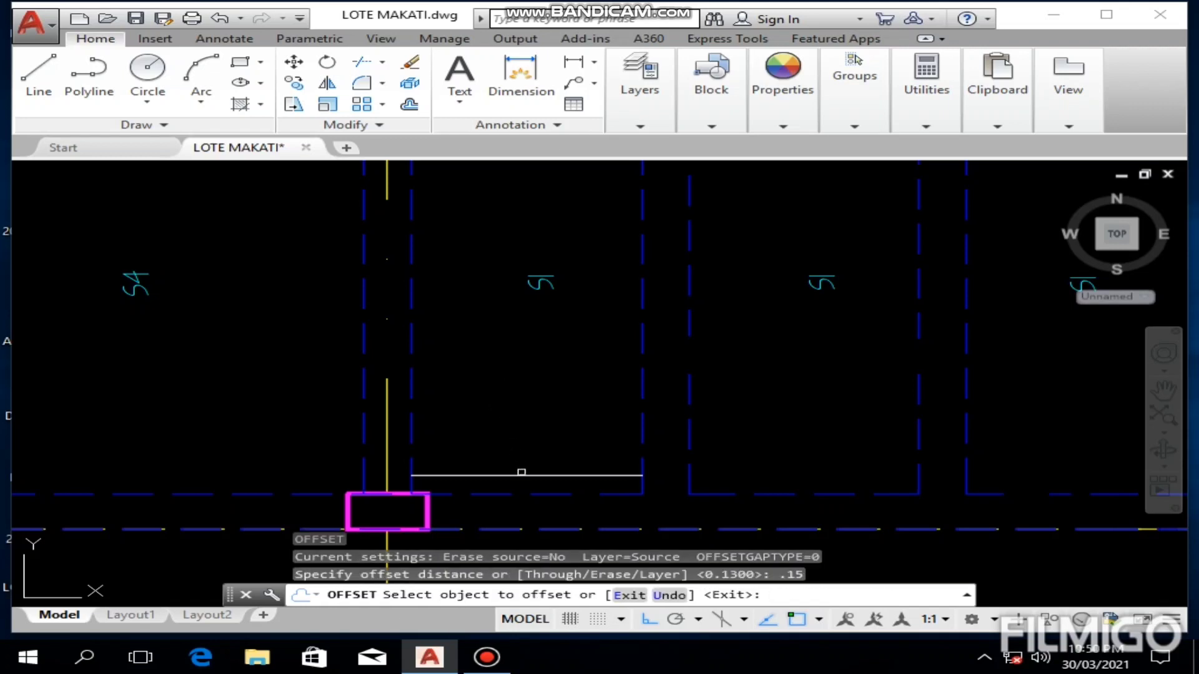
click(519, 471)
click(519, 479)
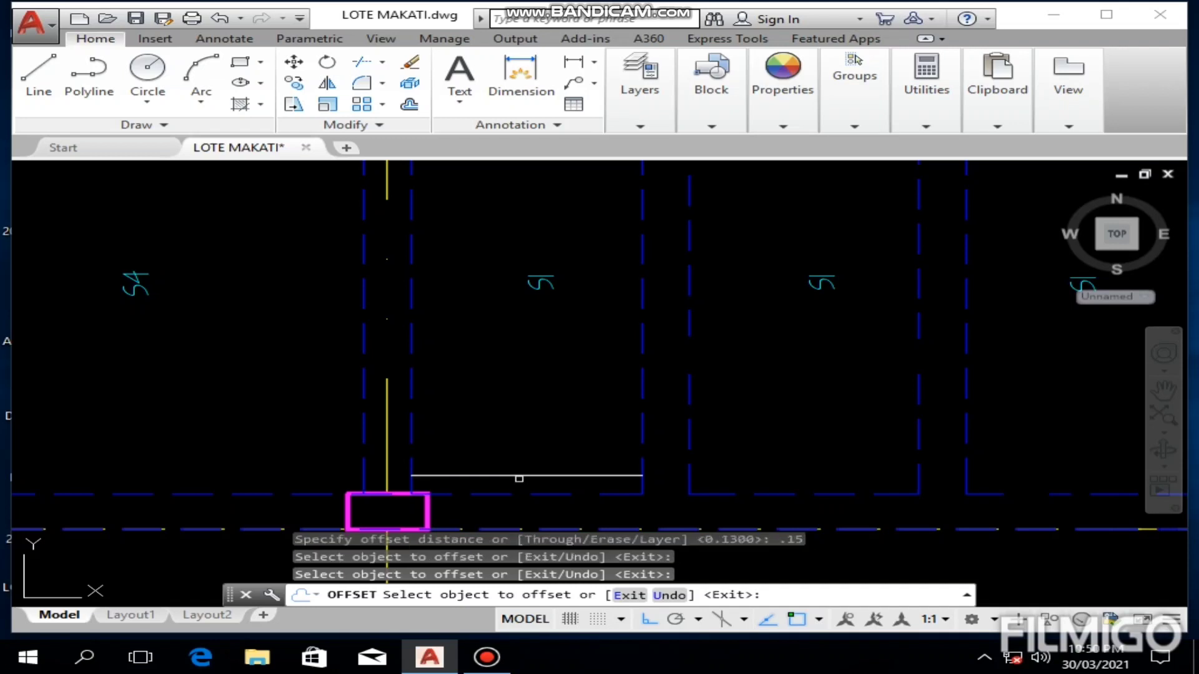
click(519, 476)
click(519, 414)
click(534, 459)
click(542, 410)
click(542, 440)
click(549, 399)
click(550, 422)
click(557, 352)
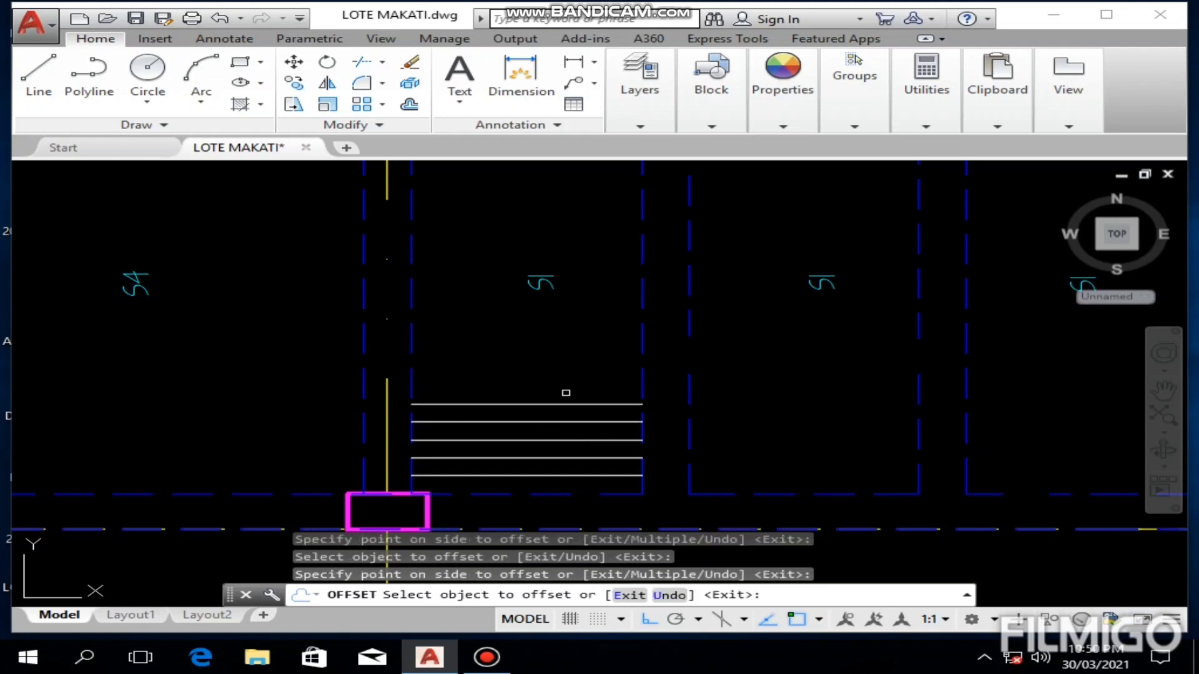
click(566, 403)
click(564, 350)
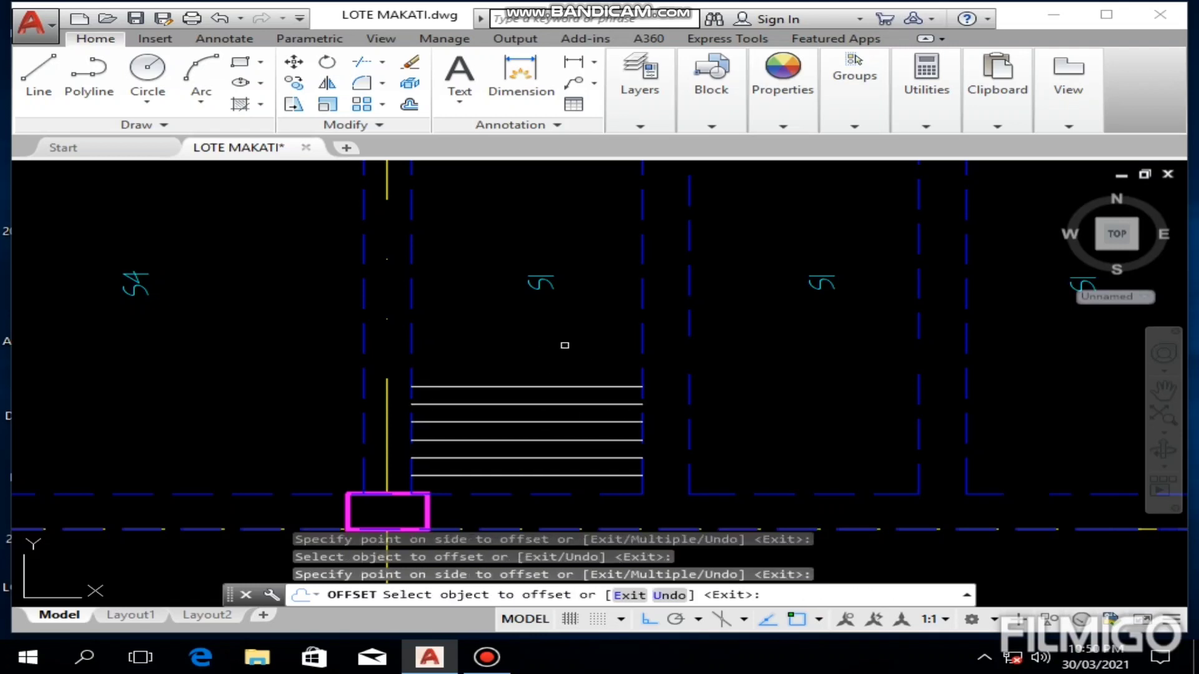
click(569, 382)
click(570, 337)
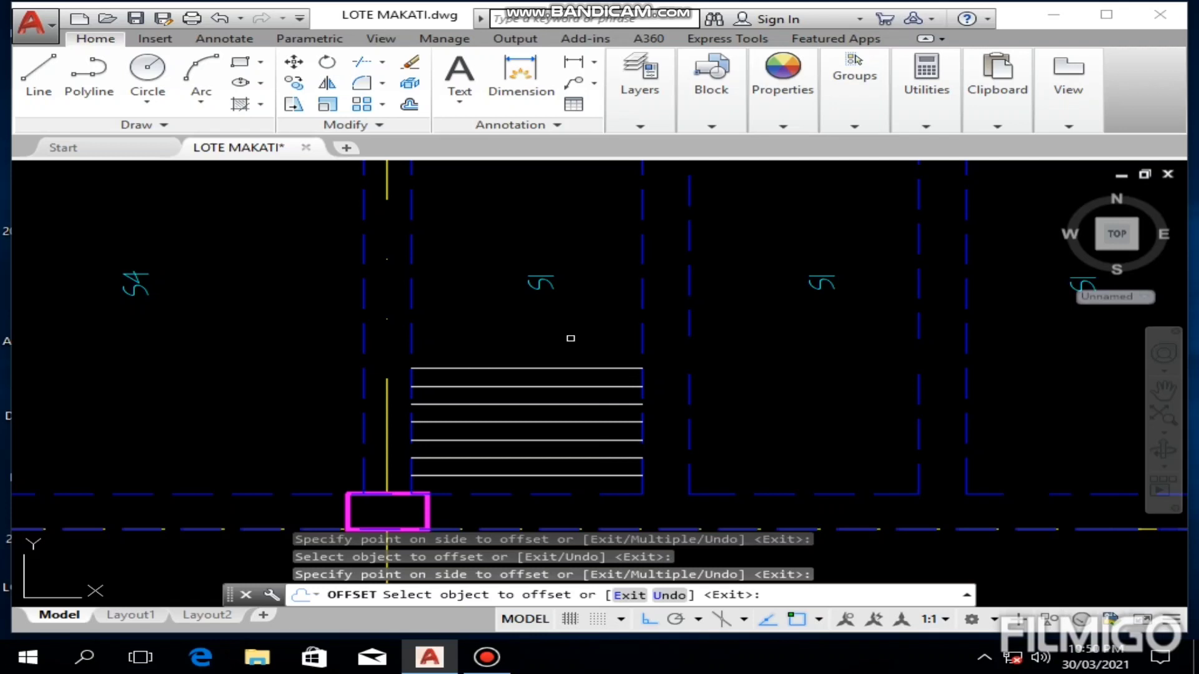
key(Escape)
Step: Copy the seven bar lines up the S1 panel three times, snapping the lowest line's right end to the ends of existing lines
click(570, 338)
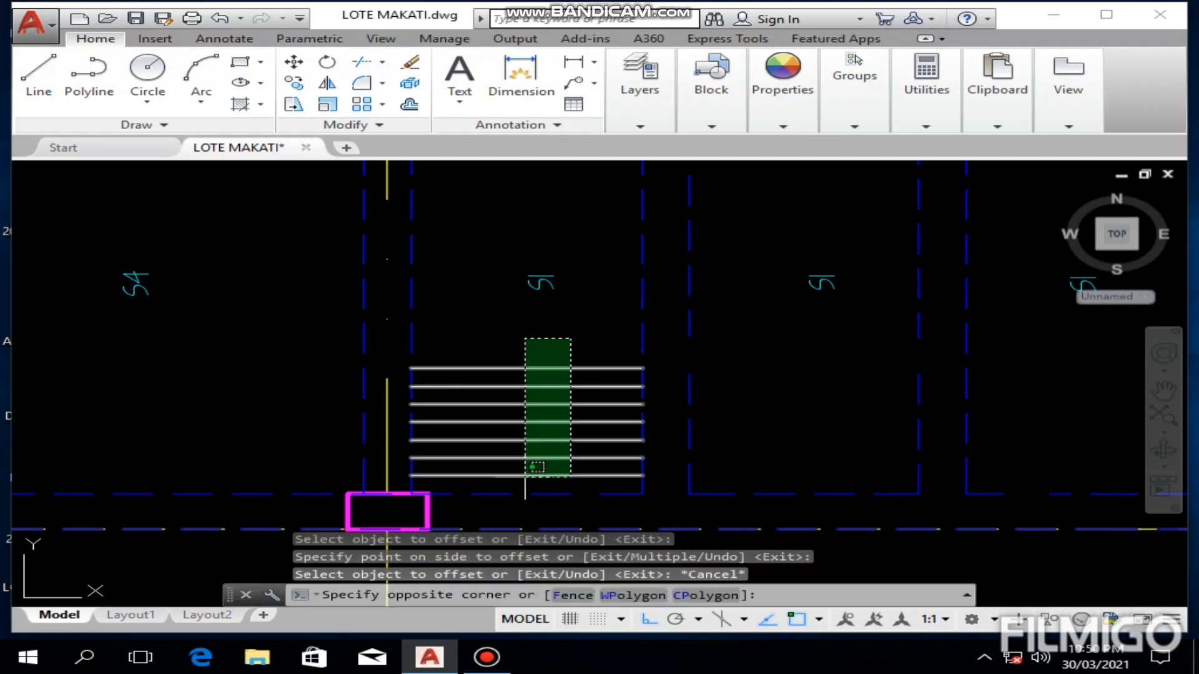
click(535, 467)
click(294, 82)
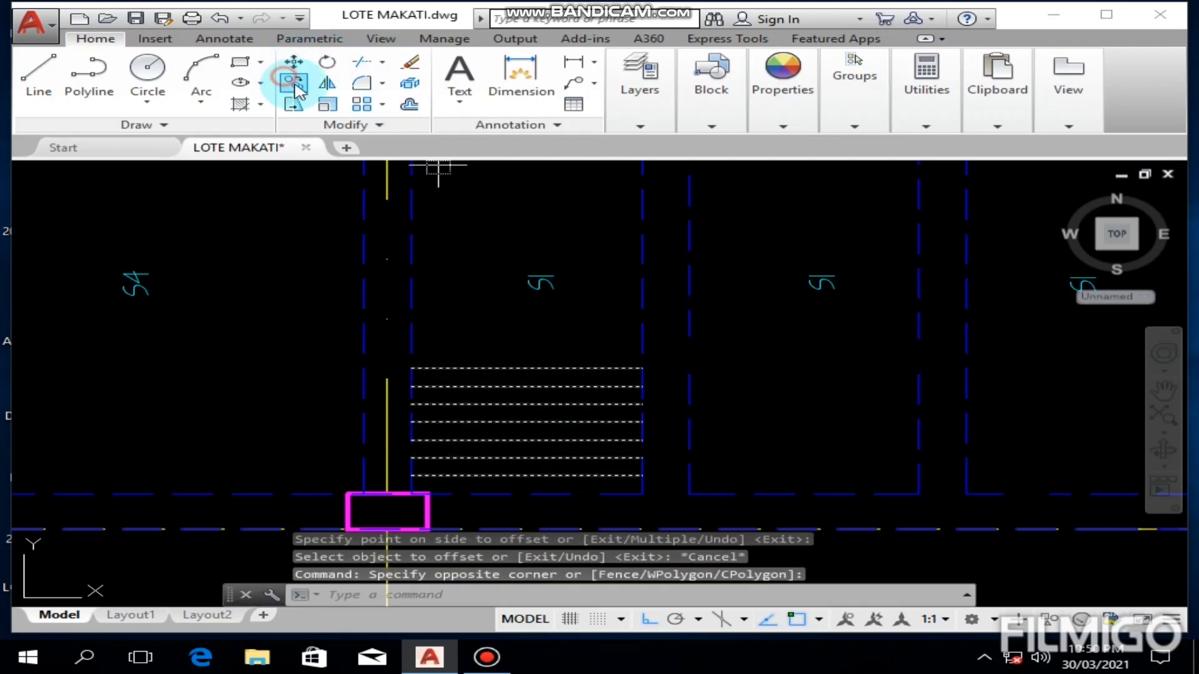
click(642, 475)
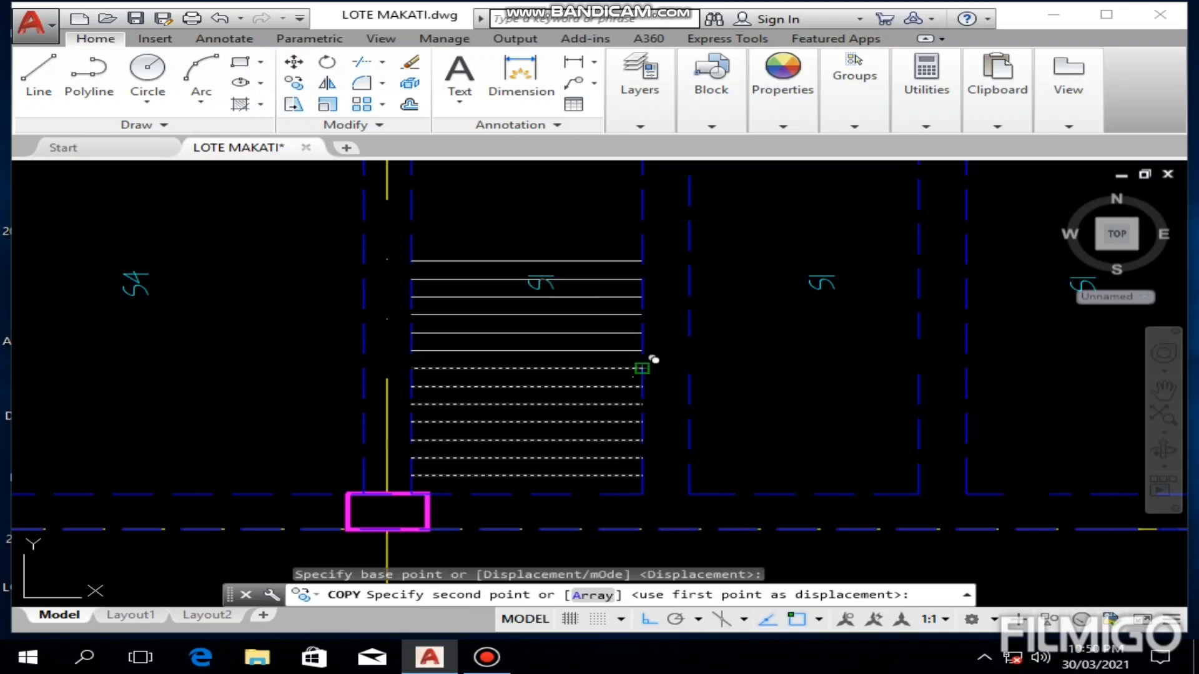
click(653, 362)
mouse_move(653, 362)
middle_down()
mouse_move(620, 418)
mouse_move(634, 485)
middle_up()
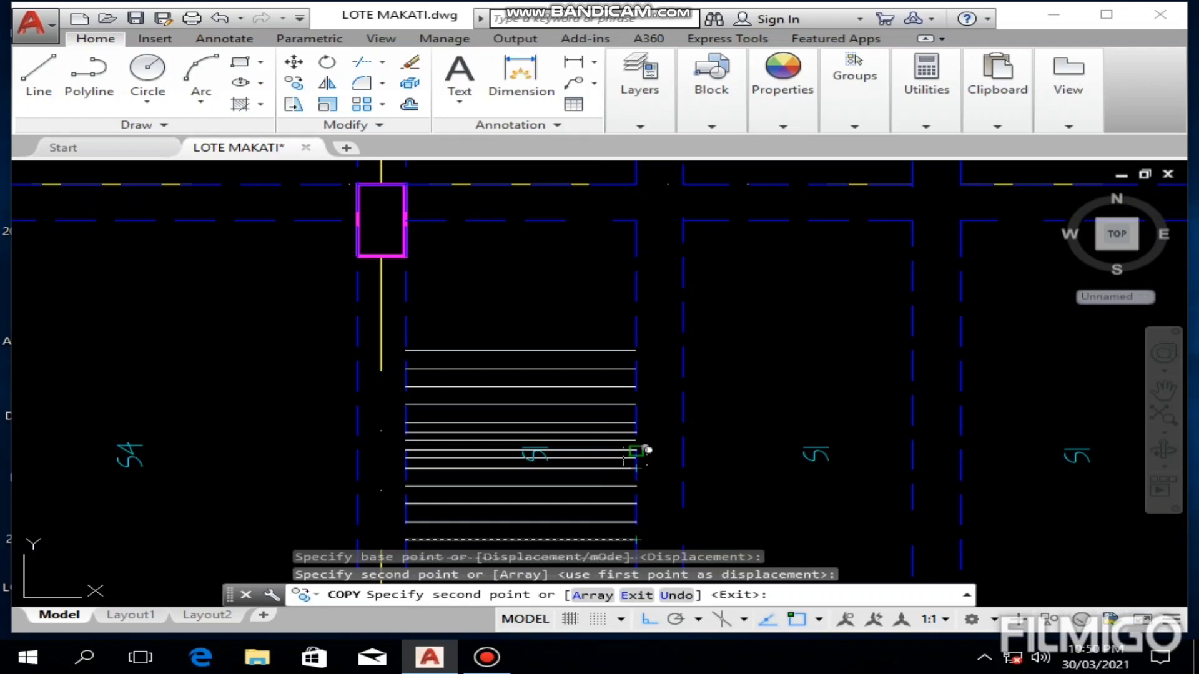
click(636, 432)
middle_drag(633, 404, 633, 466)
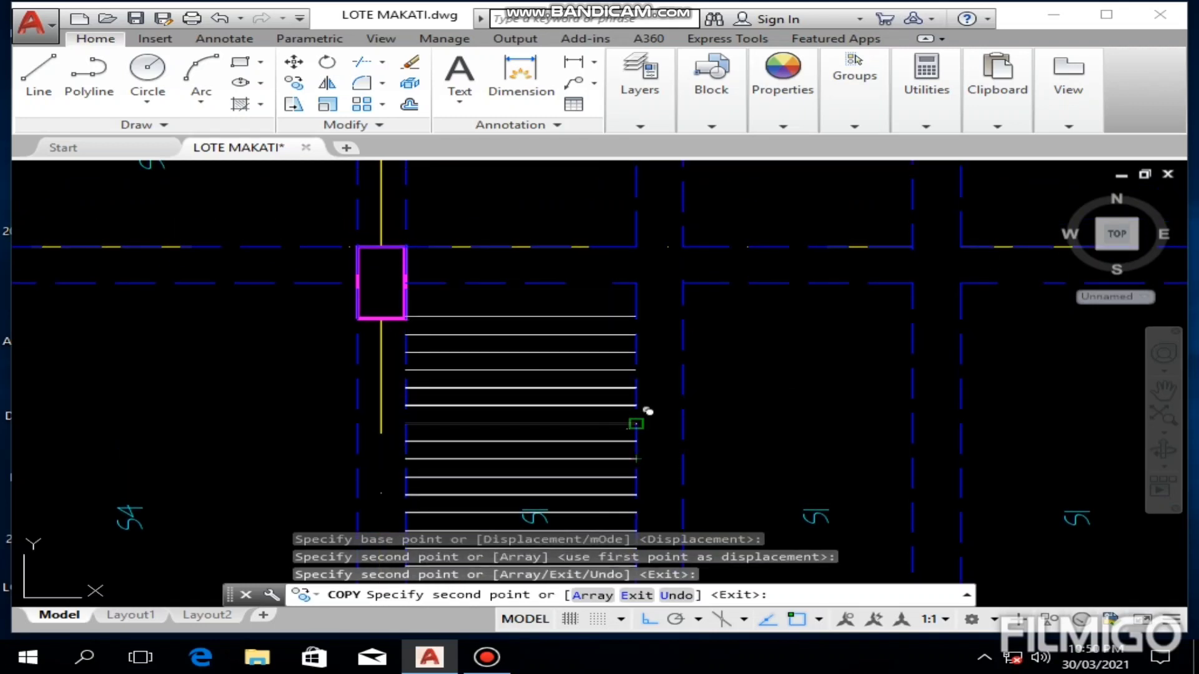
click(636, 424)
key(Escape)
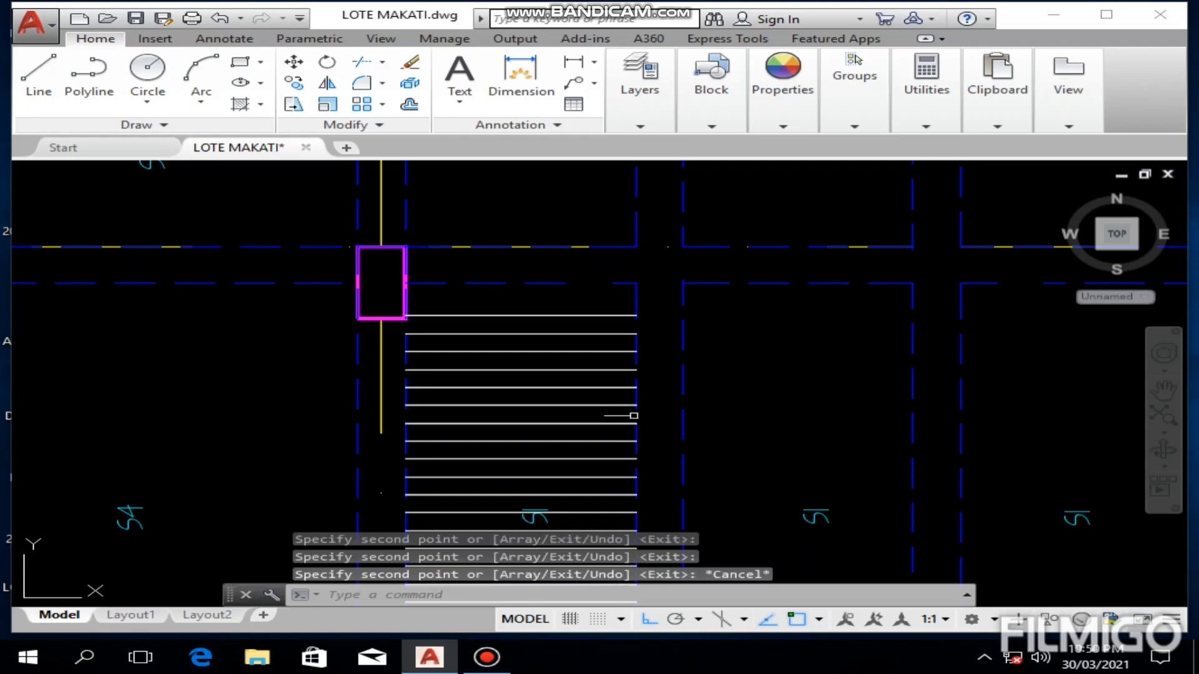
text(o)
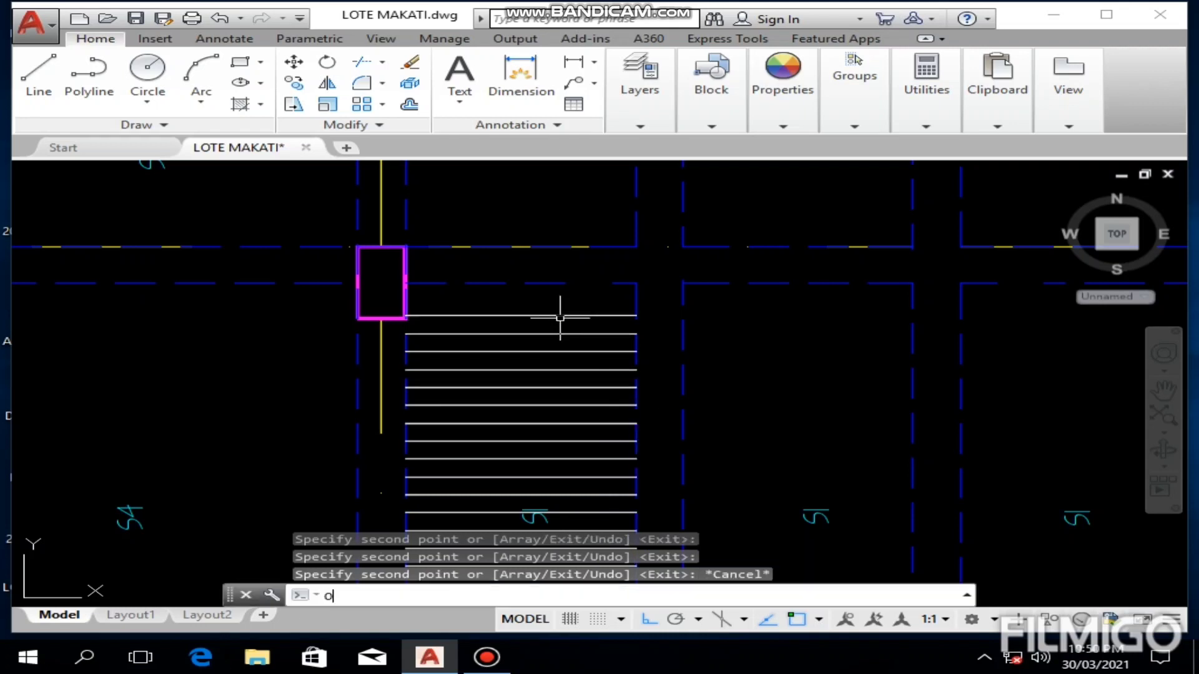
key(Return)
text(.15)
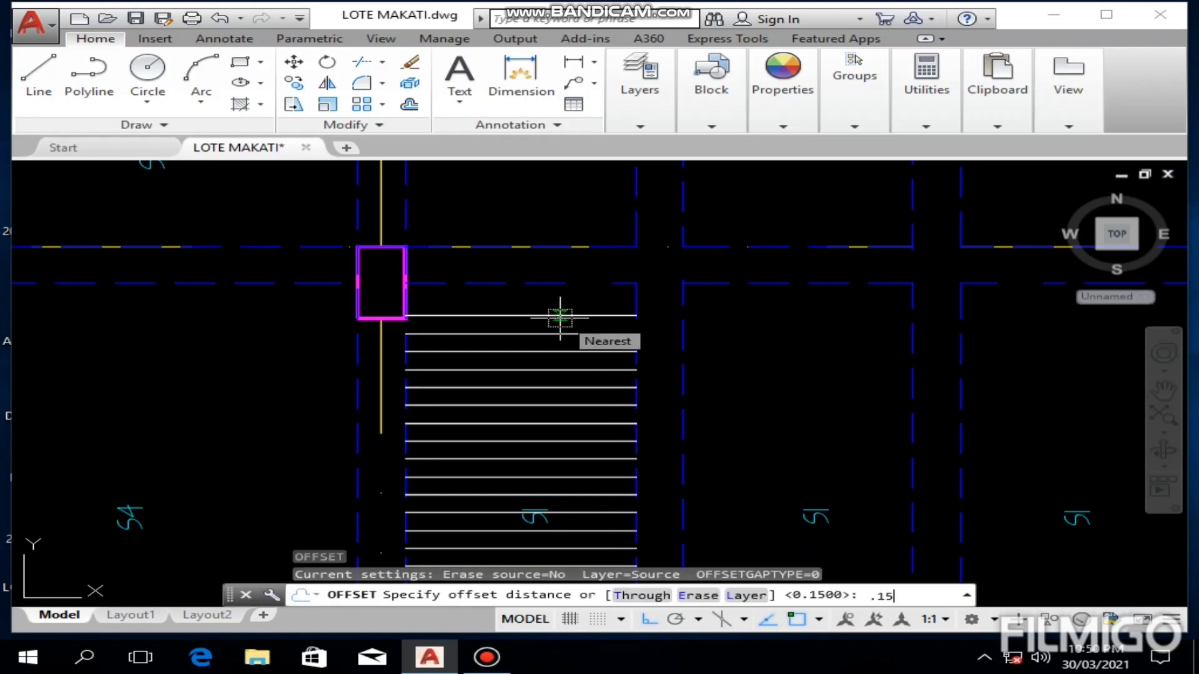
key(Return)
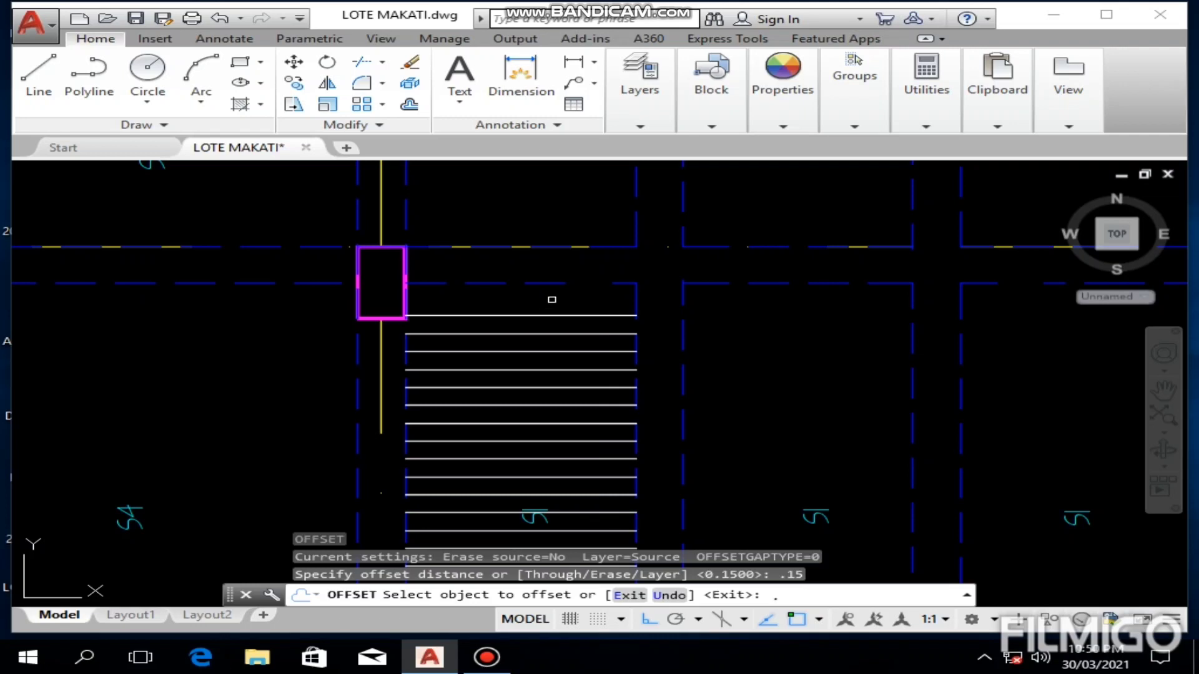
key(Escape)
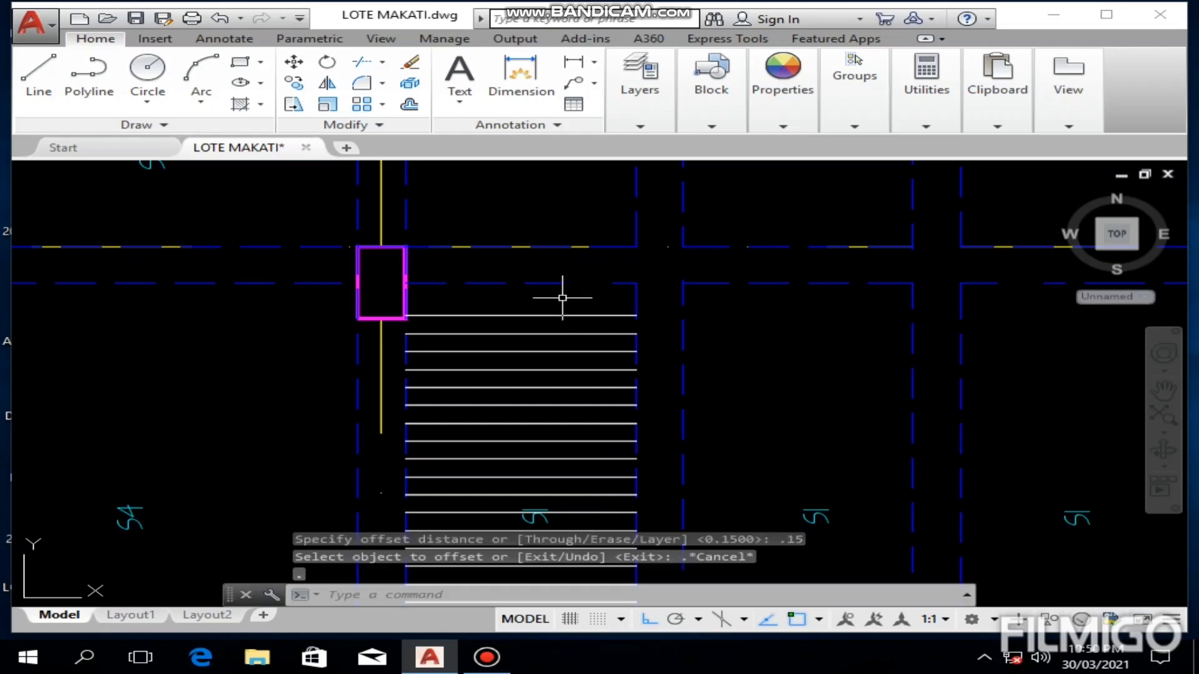
Step: Offset the uppermost bar line in the S1 panel upward by 0.15 to add one more bar
text(o)
key(Return)
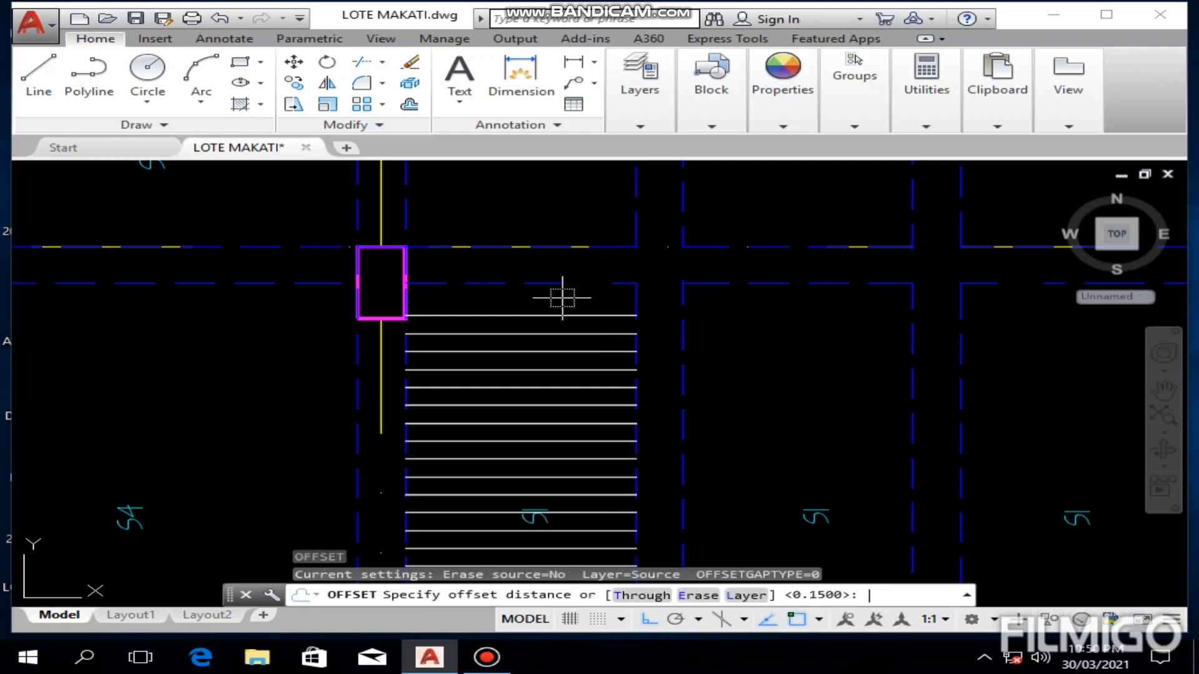
key(Return)
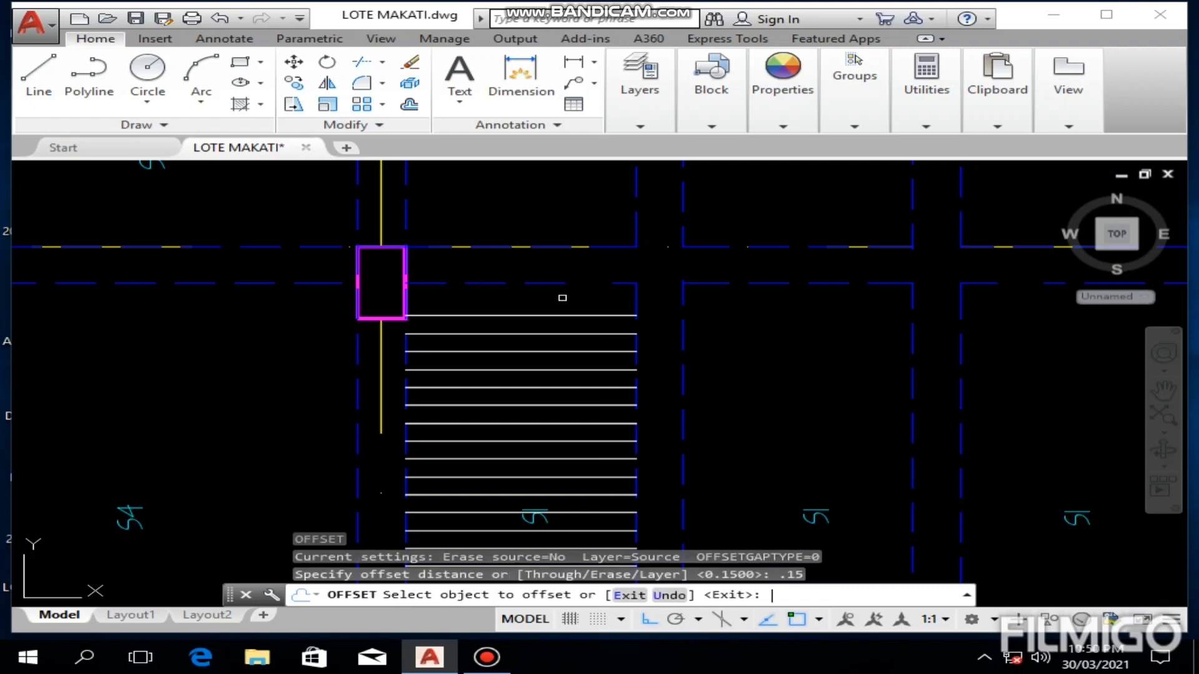
click(554, 315)
click(522, 297)
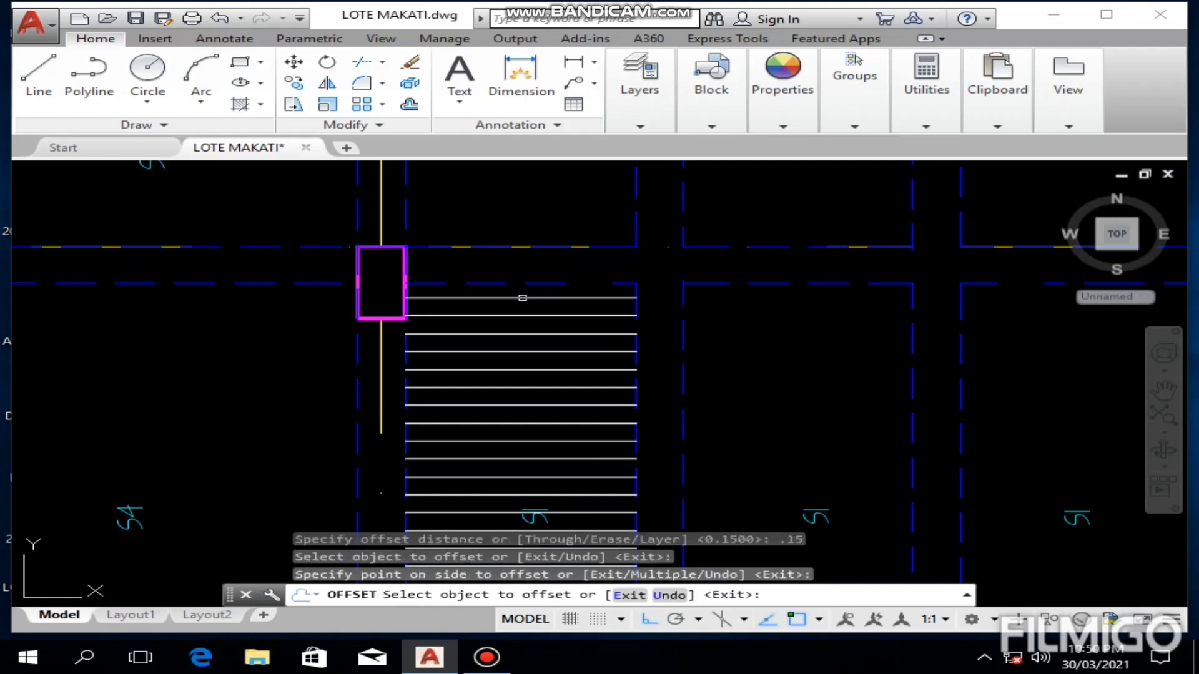
key(Escape)
scroll(523, 301, down, 5)
scroll(507, 310, up, 3)
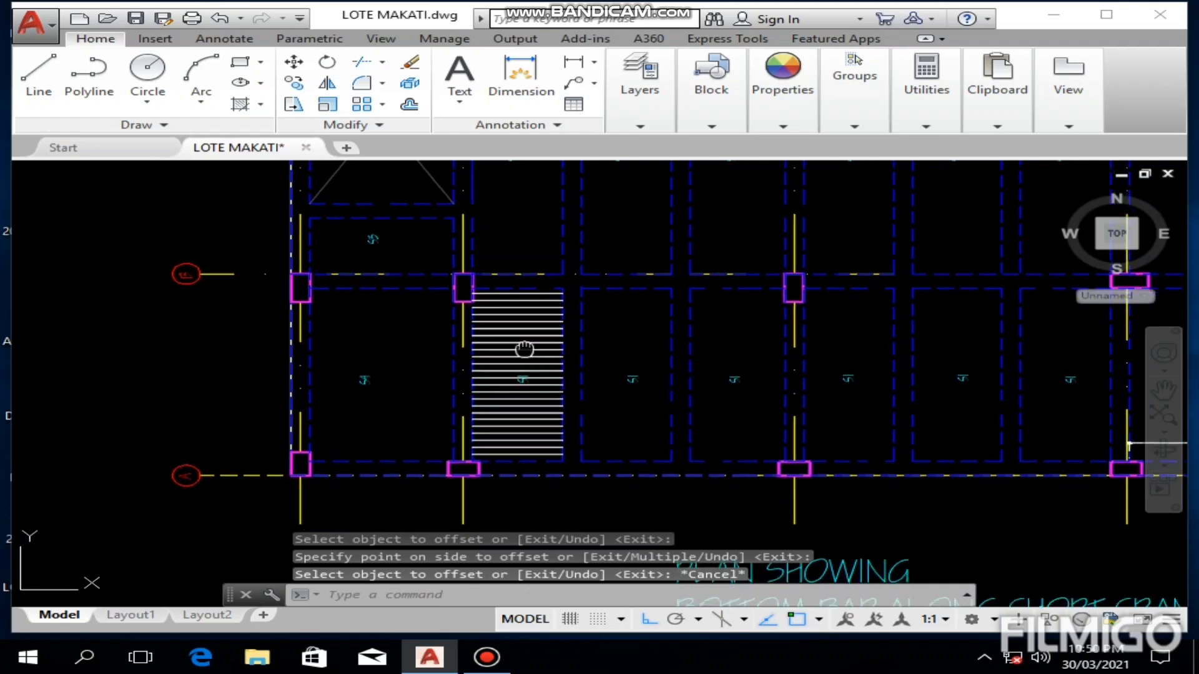
Step: Examine the finished bars and the row of empty S1 panels between them and the dimensioned S4 panel
scroll(507, 311, up, 2)
scroll(507, 313, down, 2)
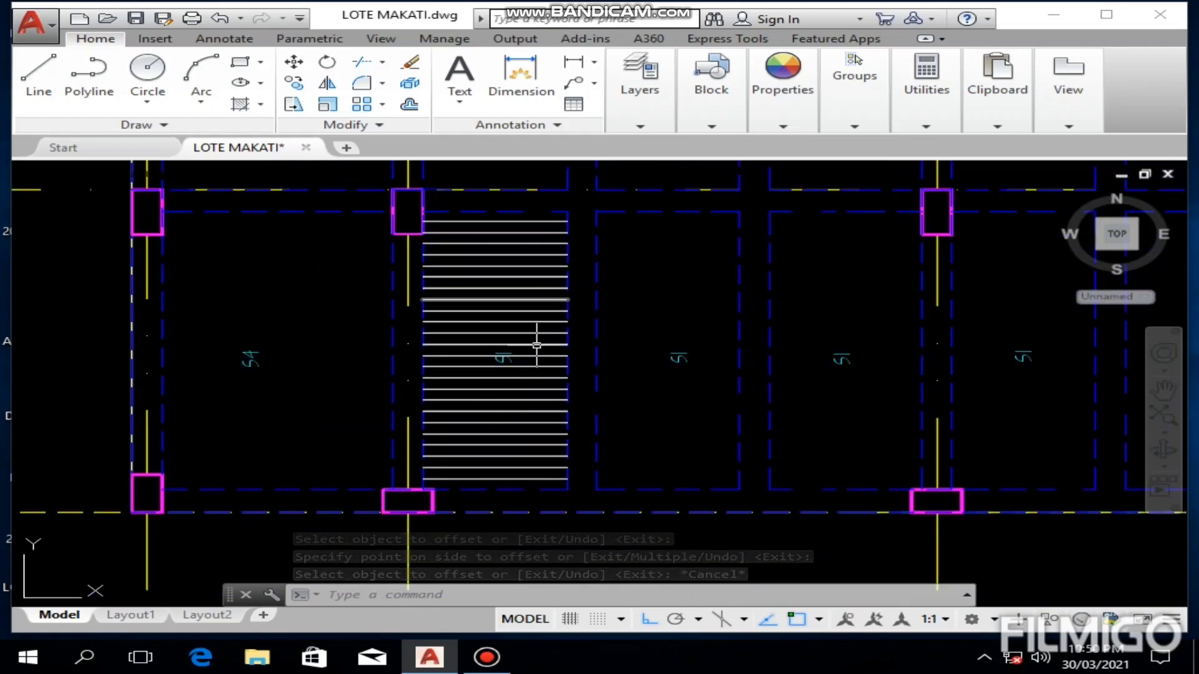
mouse_move(664, 329)
middle_down()
mouse_move(96, 369)
mouse_move(343, 342)
mouse_move(273, 336)
middle_up()
scroll(343, 343, down, 2)
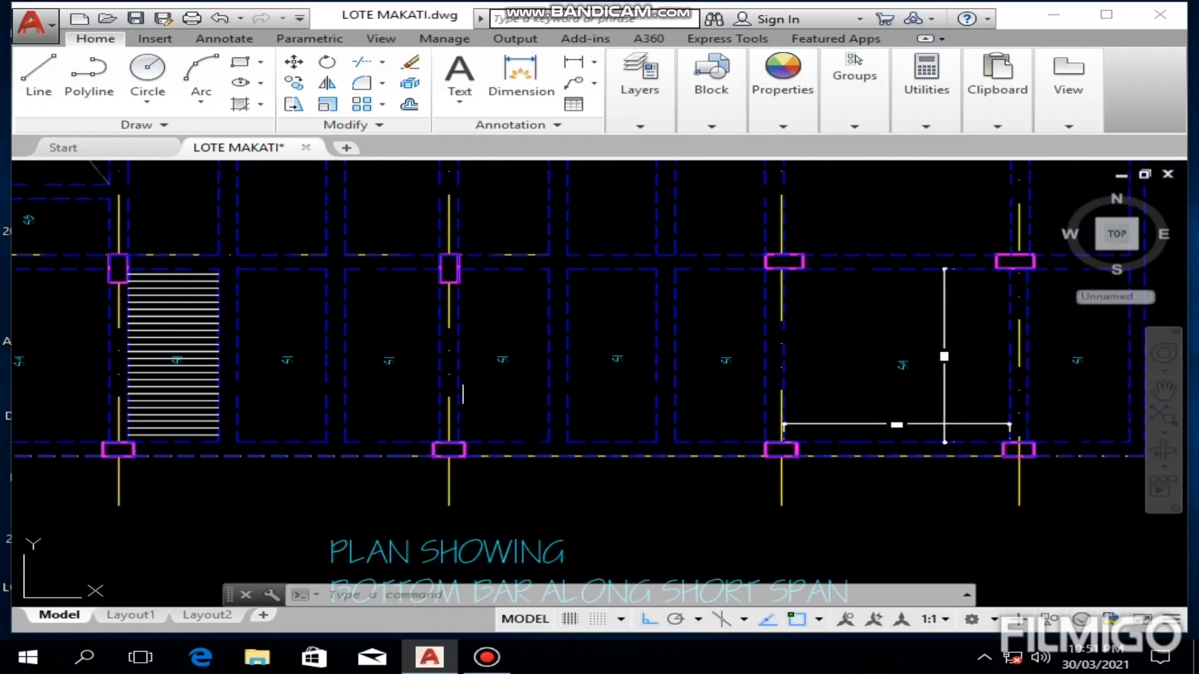
mouse_move(325, 319)
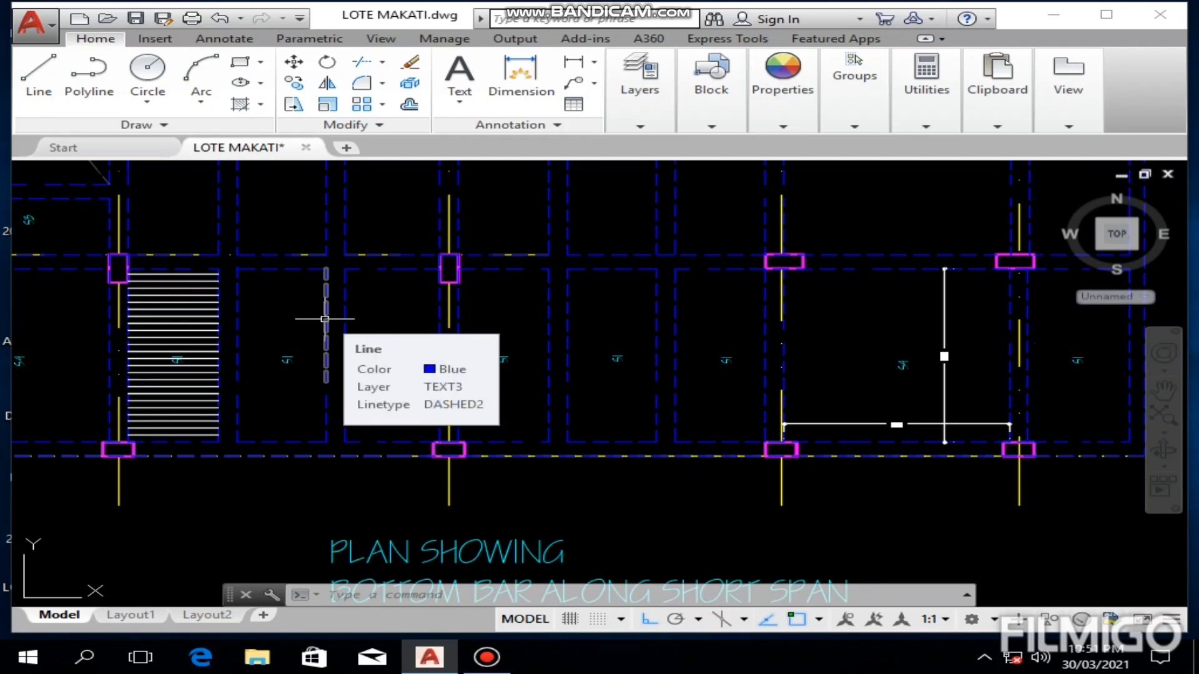
scroll(383, 315, down, 2)
mouse_move(382, 316)
middle_down()
mouse_move(516, 341)
mouse_move(535, 382)
mouse_move(710, 394)
middle_up()
scroll(517, 376, up, 3)
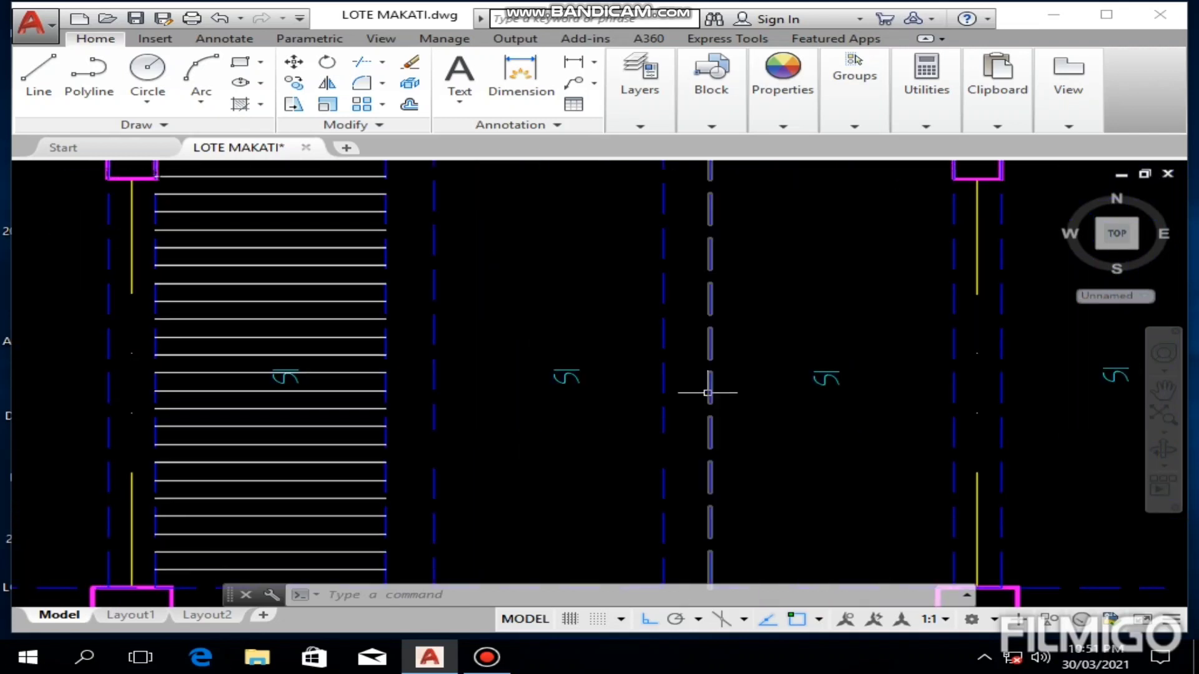
scroll(708, 394, down, 2)
scroll(662, 330, up, 3)
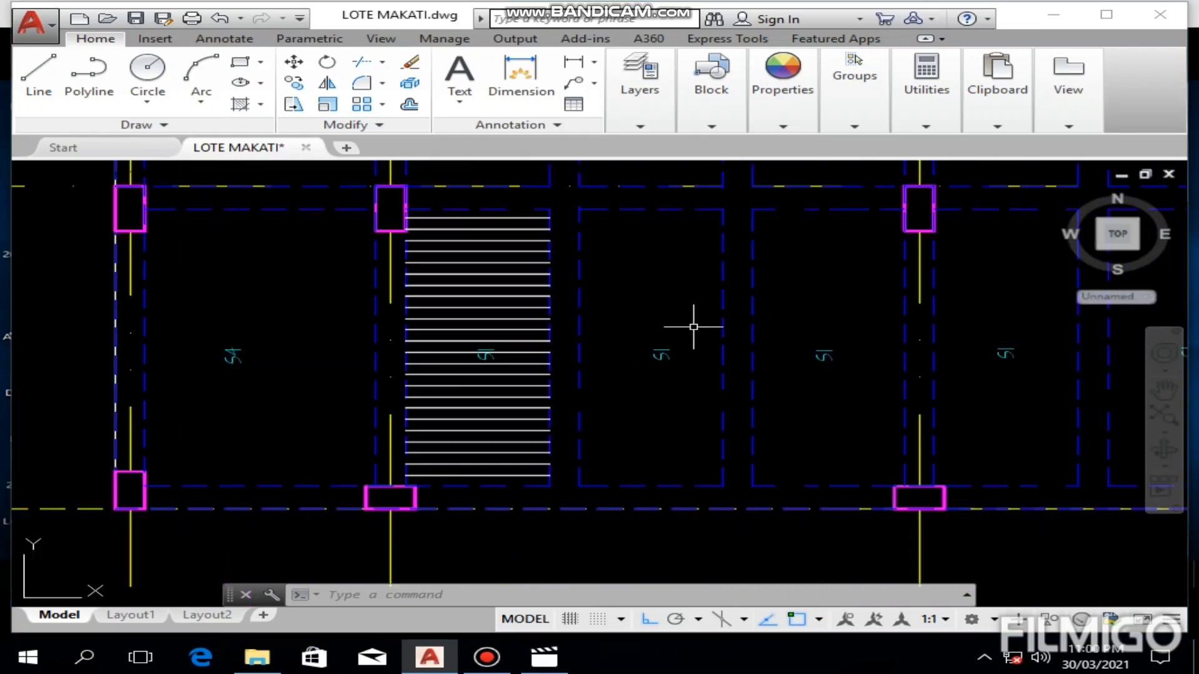
scroll(693, 326, down, 2)
mouse_move(714, 321)
middle_down()
mouse_move(627, 331)
mouse_move(540, 404)
middle_up()
scroll(626, 328, up, 4)
scroll(659, 318, down, 4)
scroll(540, 400, down, 2)
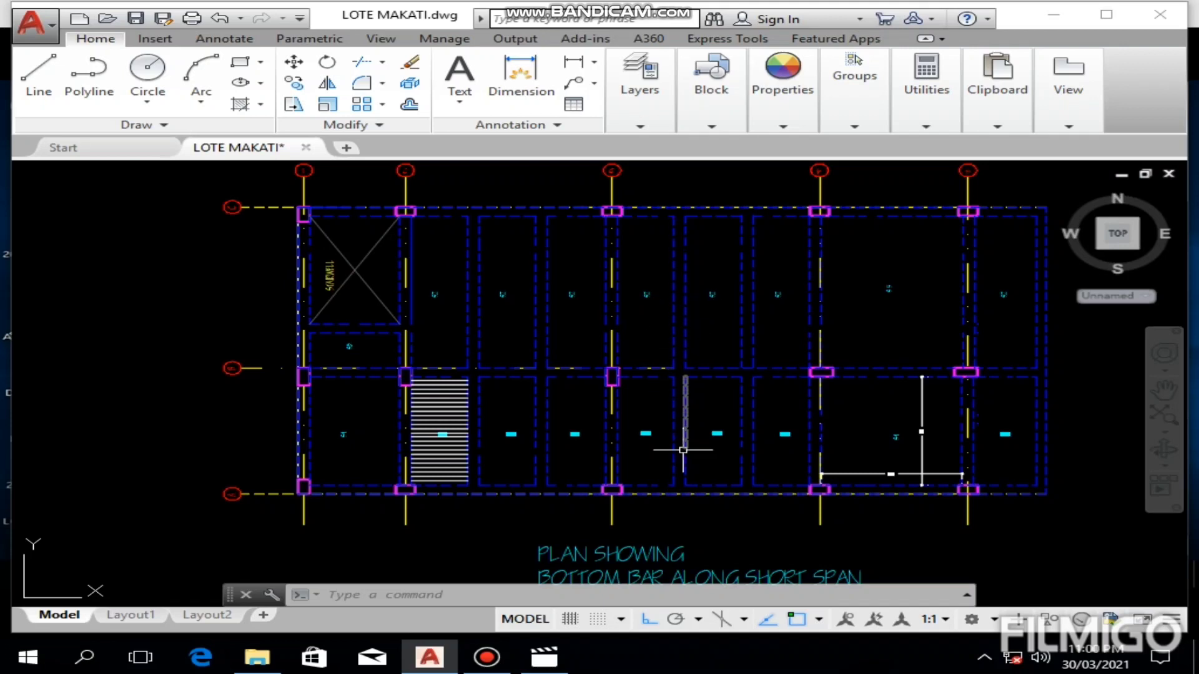
scroll(557, 465, up, 2)
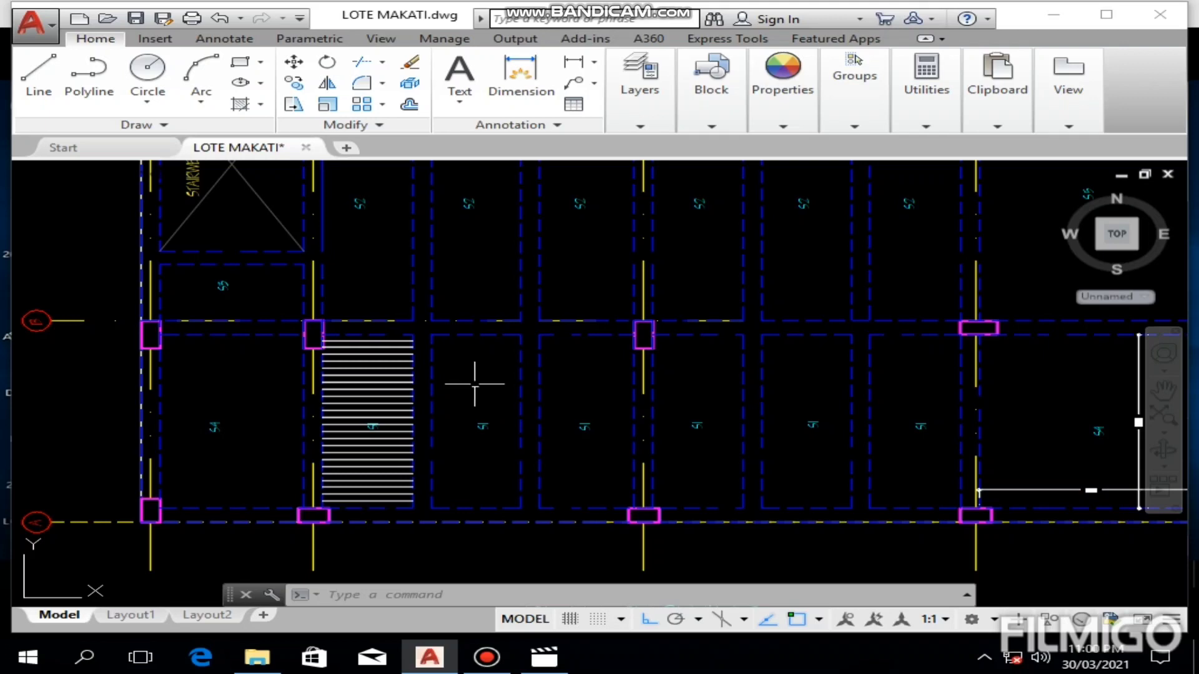
scroll(433, 389, up, 2)
middle_drag(434, 391, 498, 370)
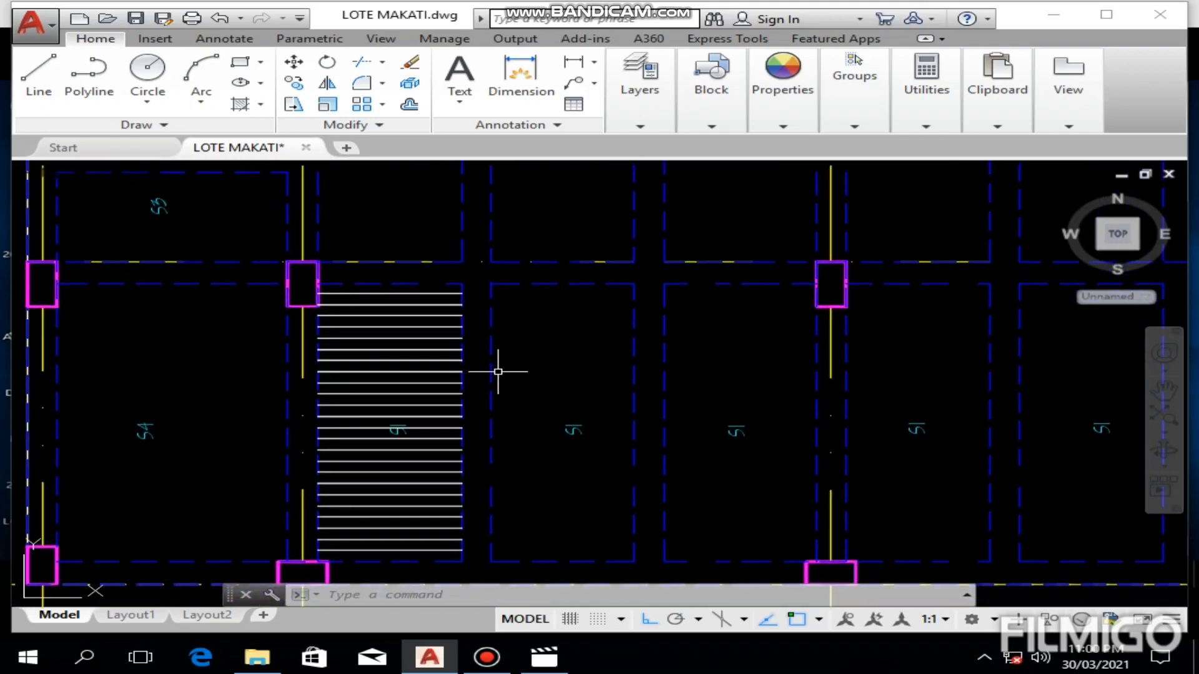
click(441, 339)
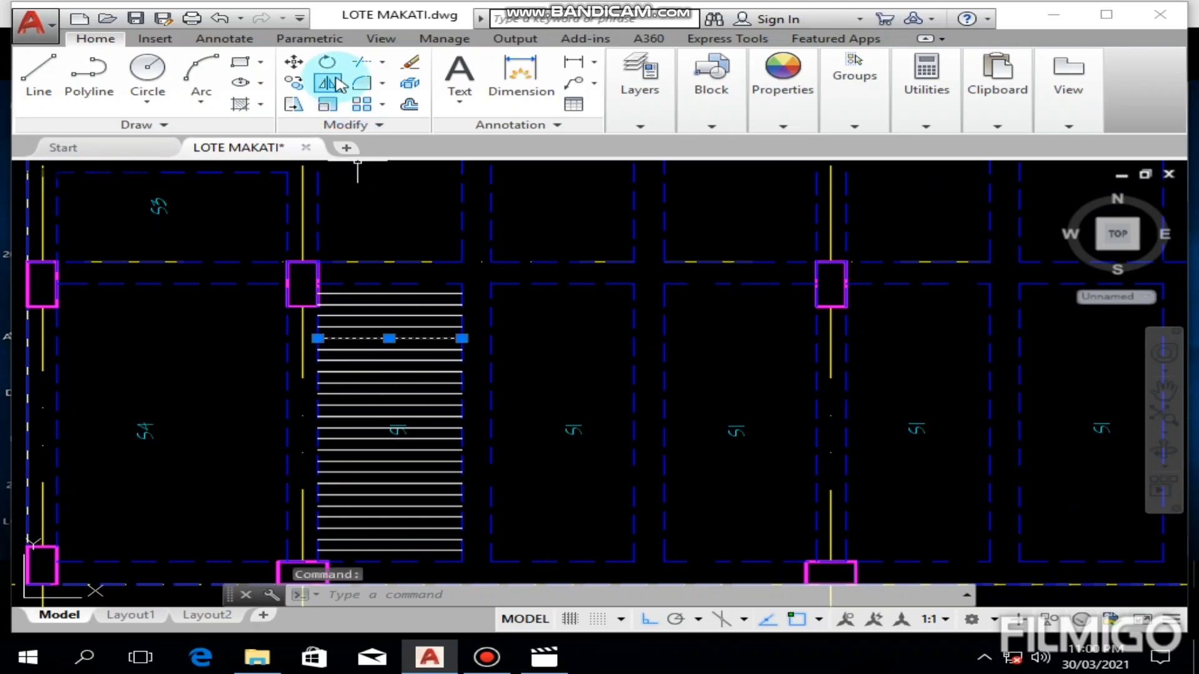
click(462, 339)
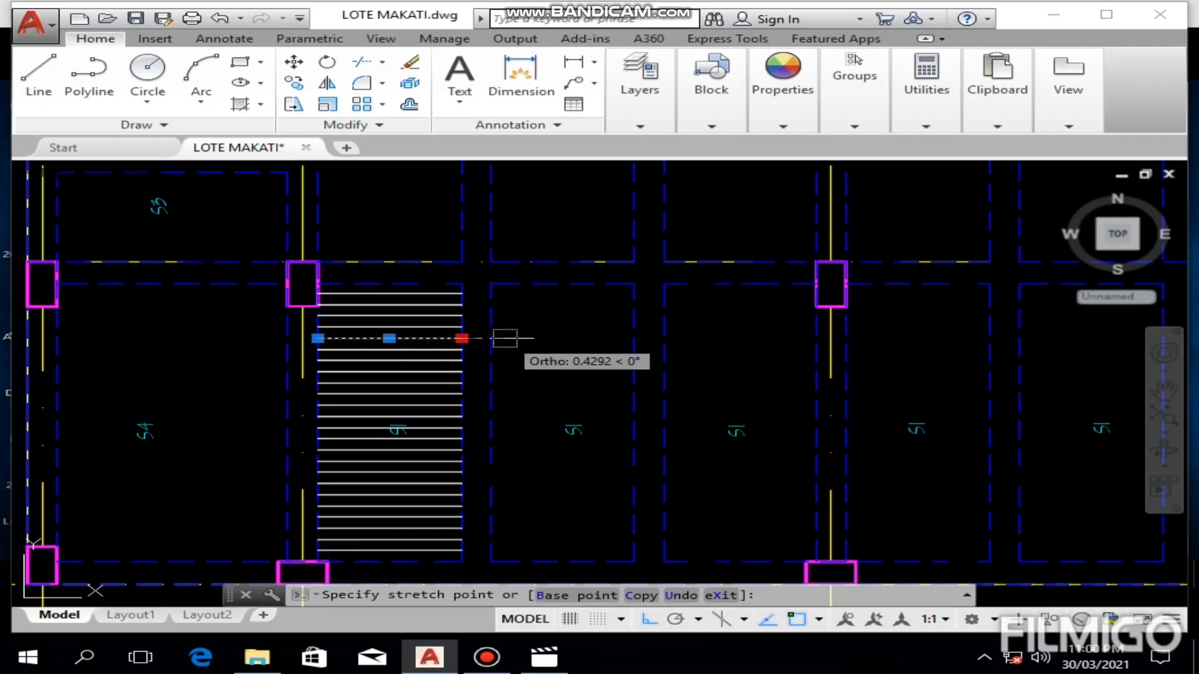
scroll(499, 334, up, 6)
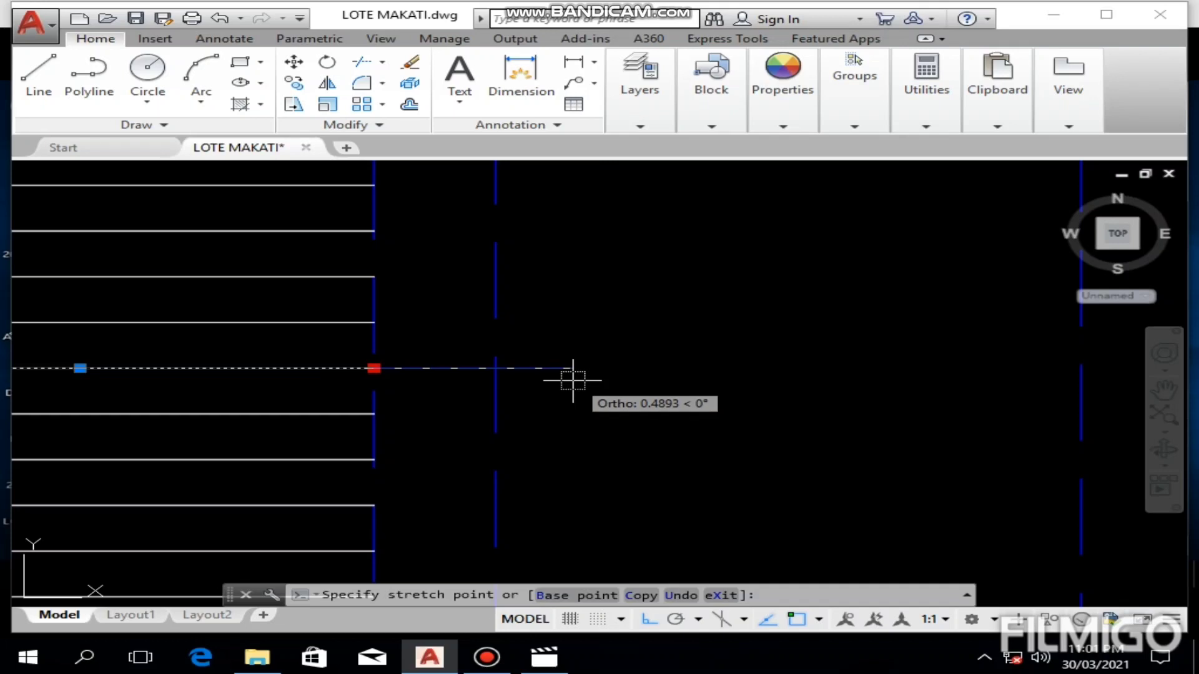
key(Escape)
scroll(562, 372, down, 8)
middle_drag(586, 417, 381, 373)
key(Escape)
scroll(393, 378, up, 5)
scroll(396, 377, down, 5)
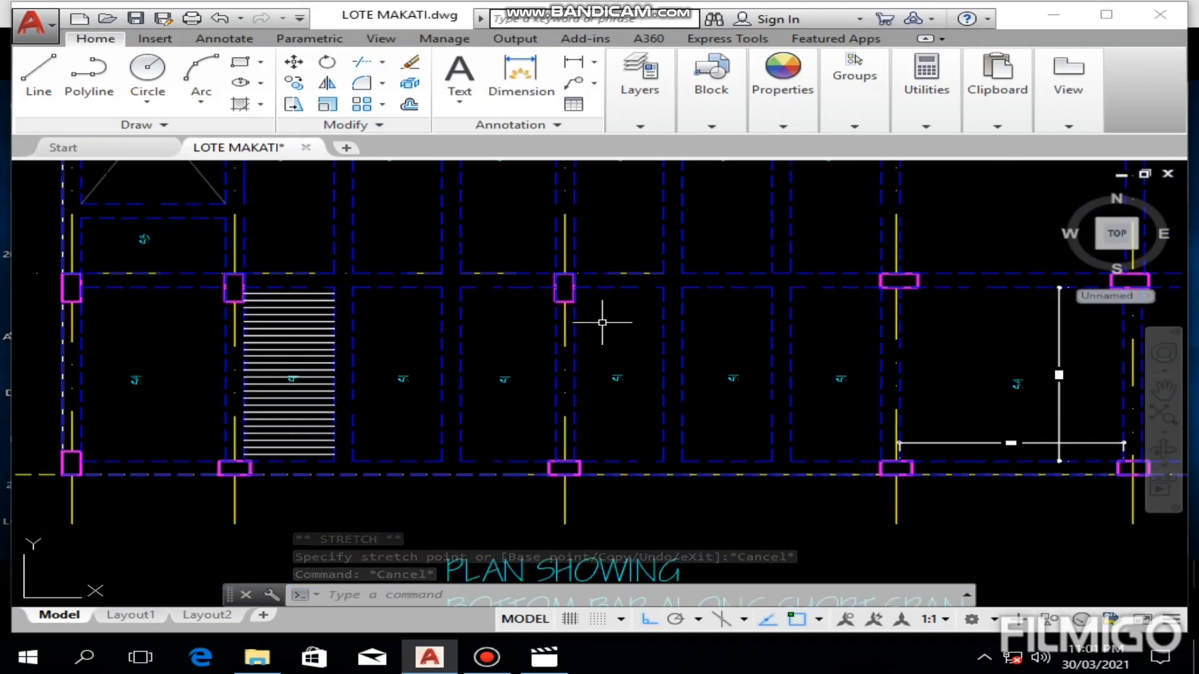
Step: Stretch the upper dashed line on the edge between the last S1 panel and the dimensioned S4 panel straight down across its gap
scroll(879, 369, up, 5)
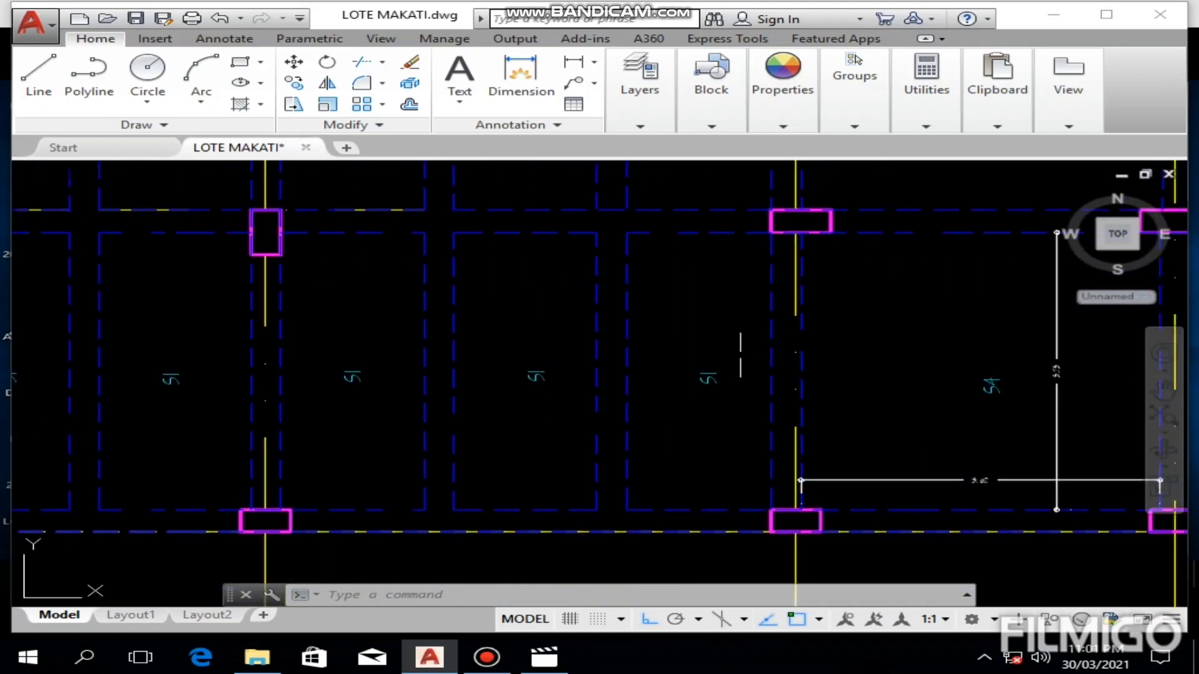
click(796, 329)
click(796, 335)
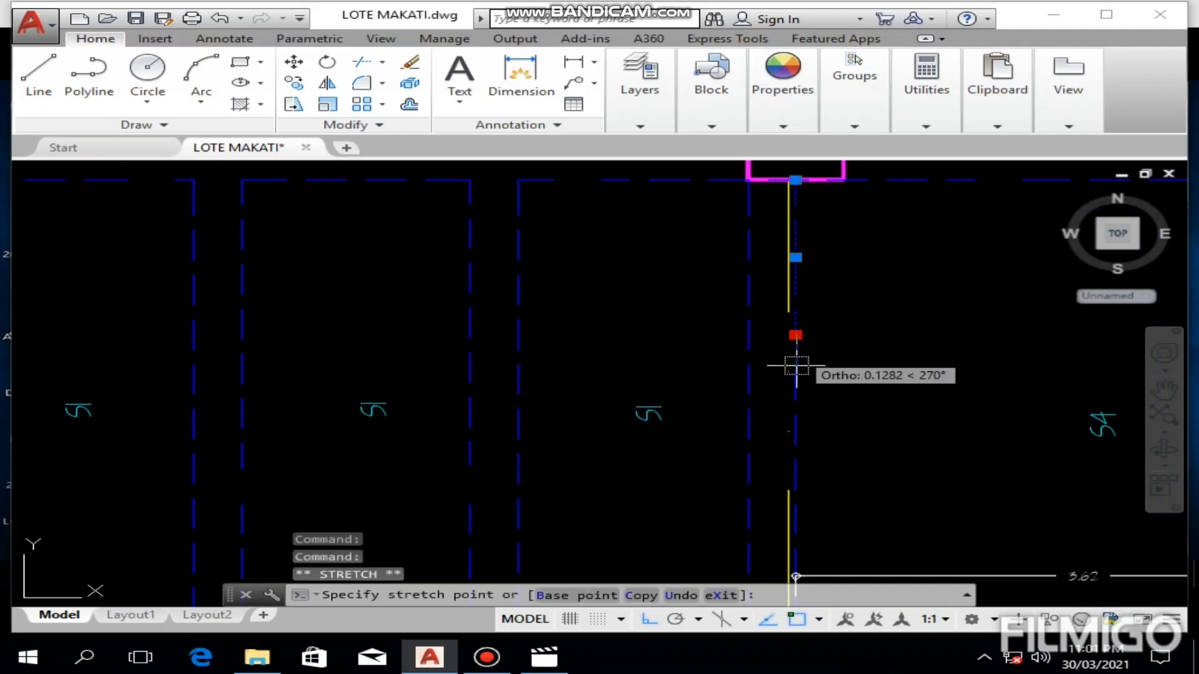
click(795, 369)
click(796, 370)
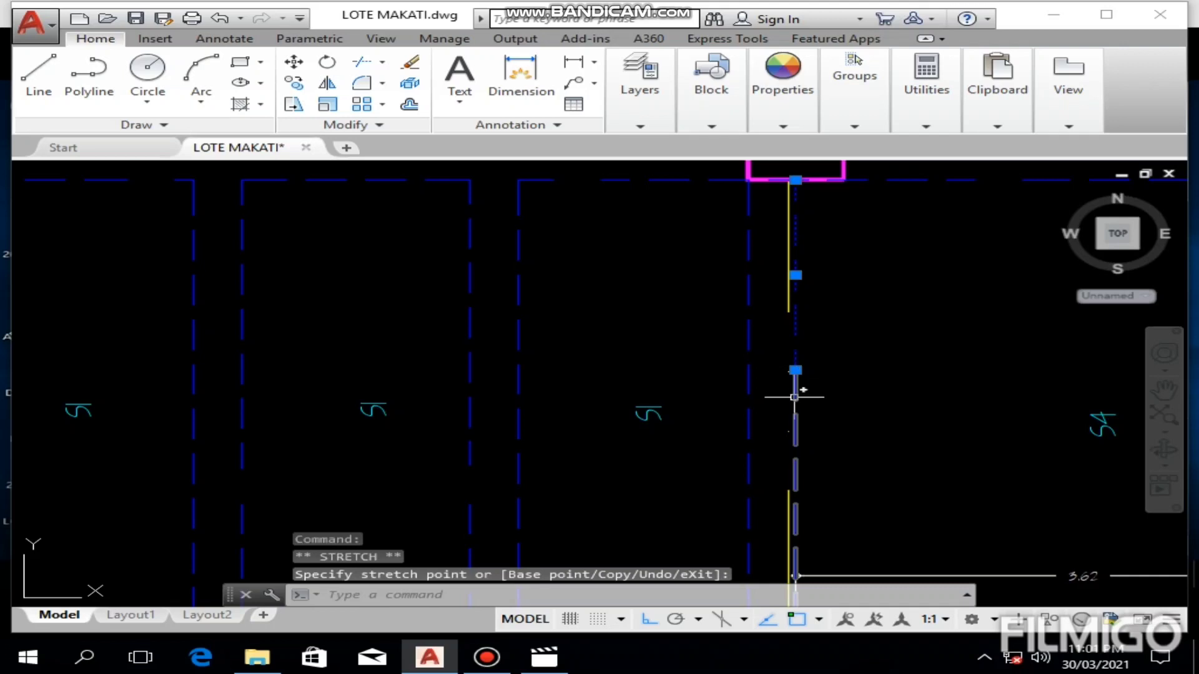
Step: Extend the seven uppermost bars across the S1 panels, using the two dashed lines on the dimensioned S4 panel's near edge as boundaries
click(795, 389)
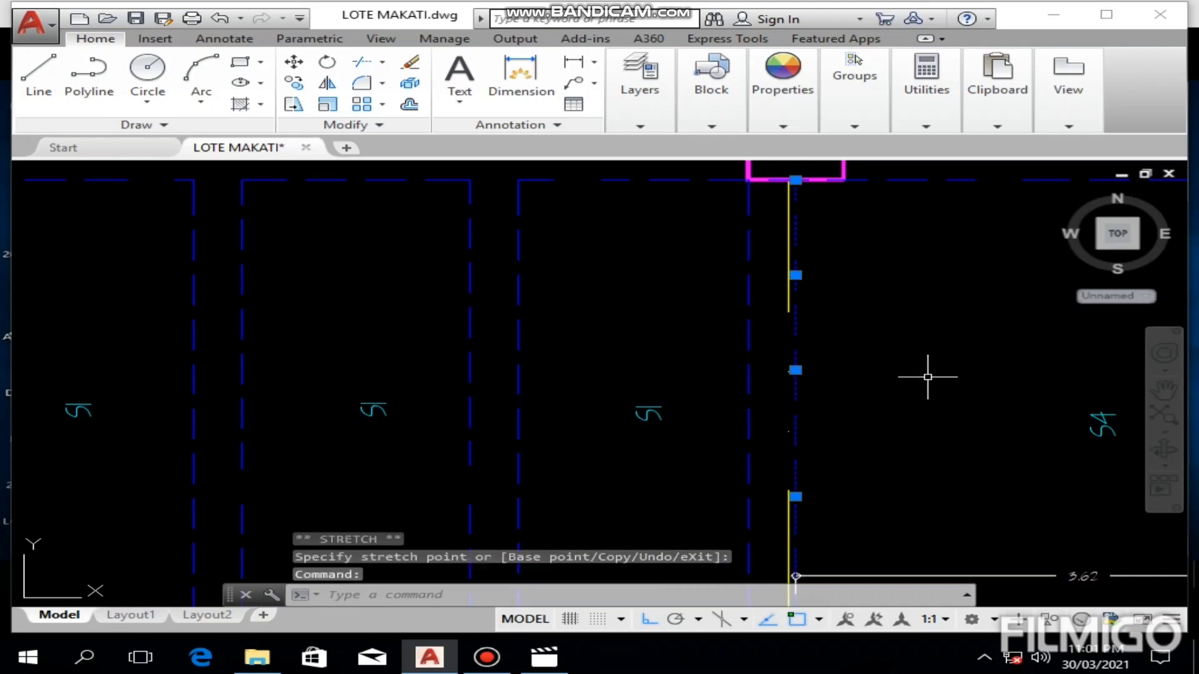
text(EX)
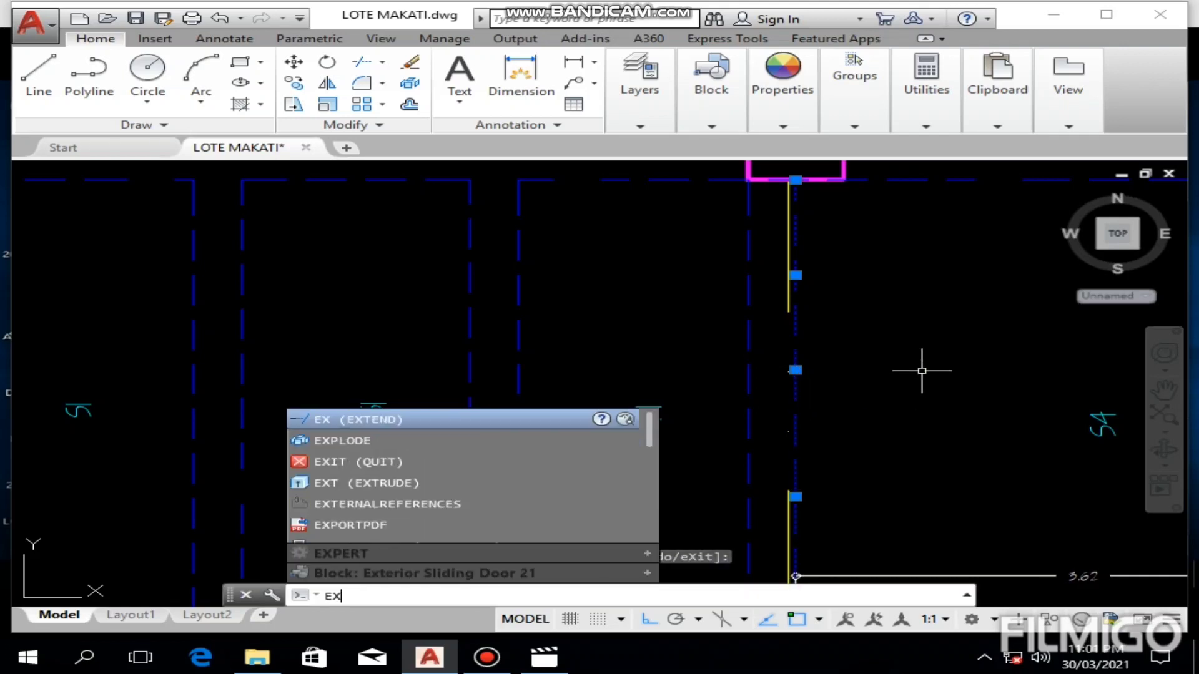
key(Return)
scroll(624, 374, down, 5)
click(523, 392)
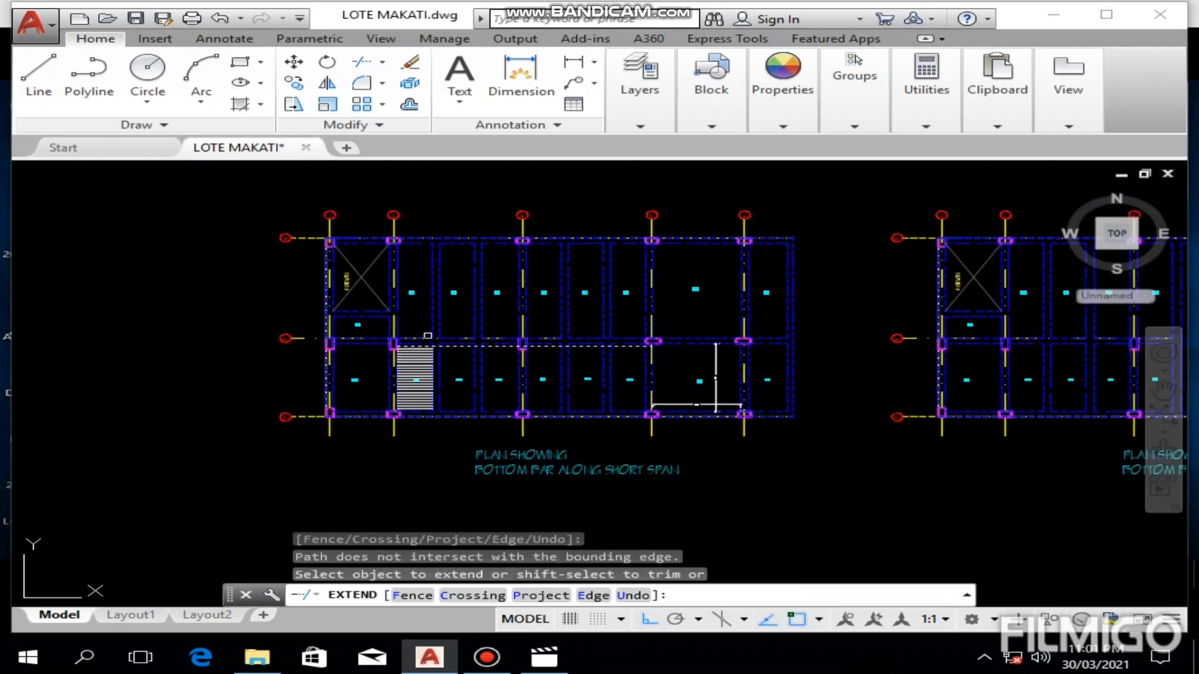
scroll(414, 379, up, 2)
scroll(439, 373, up, 2)
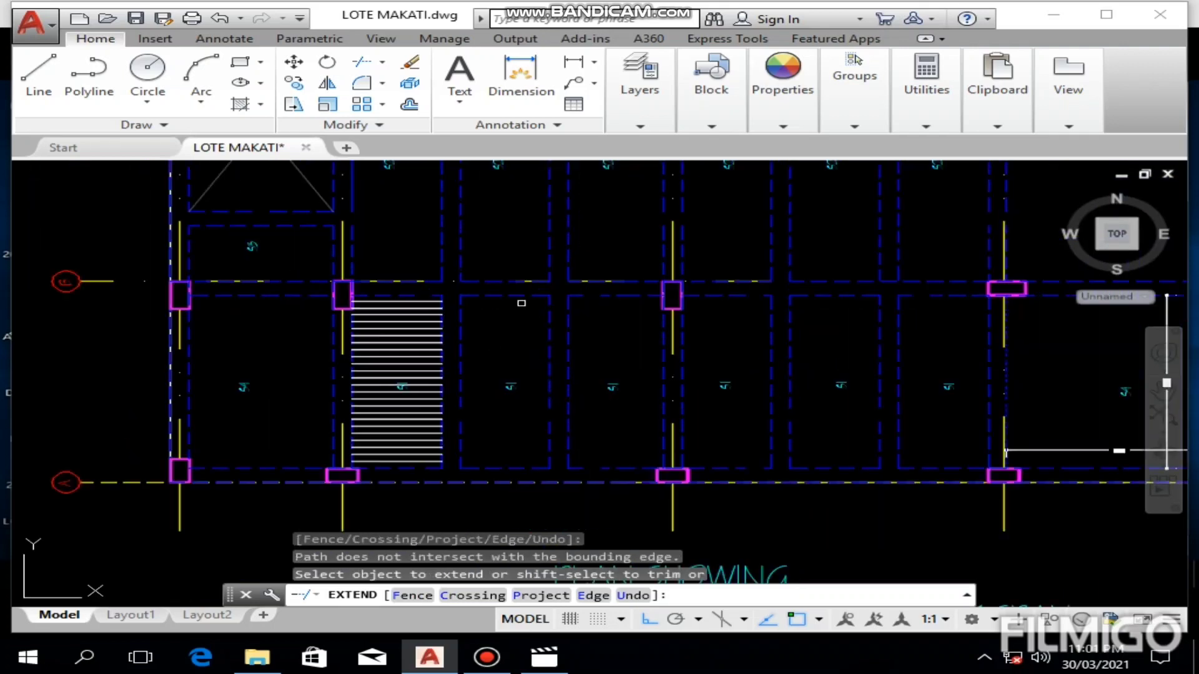
scroll(446, 389, up, 3)
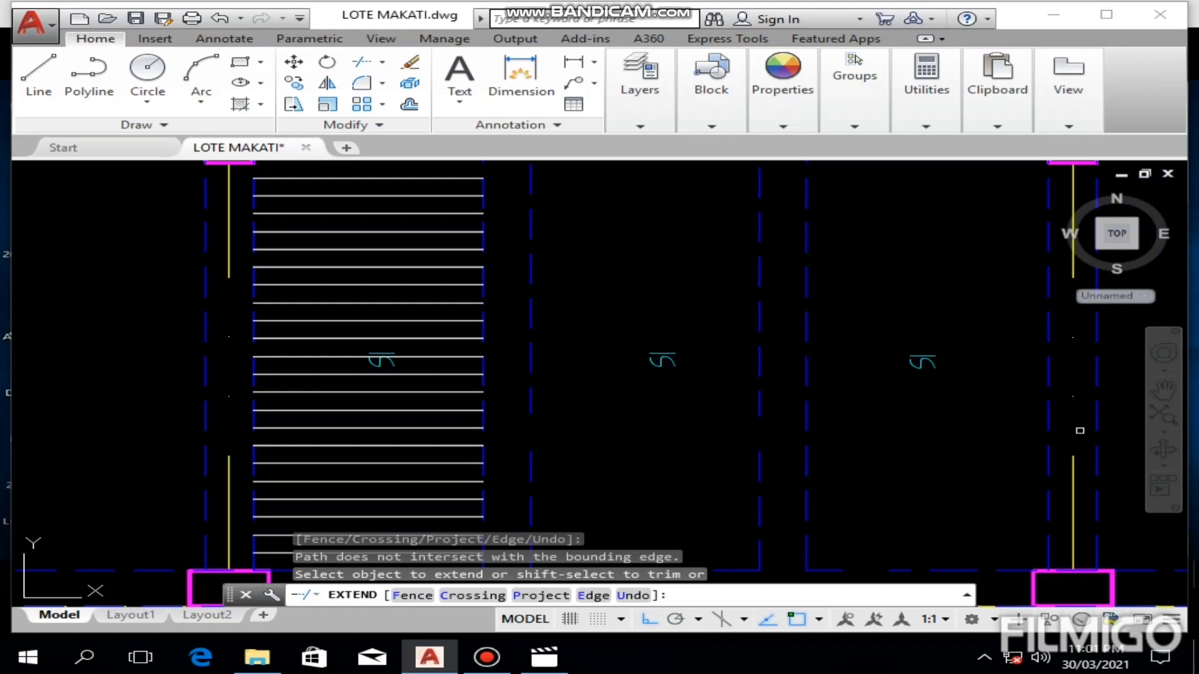
scroll(1079, 430, down, 6)
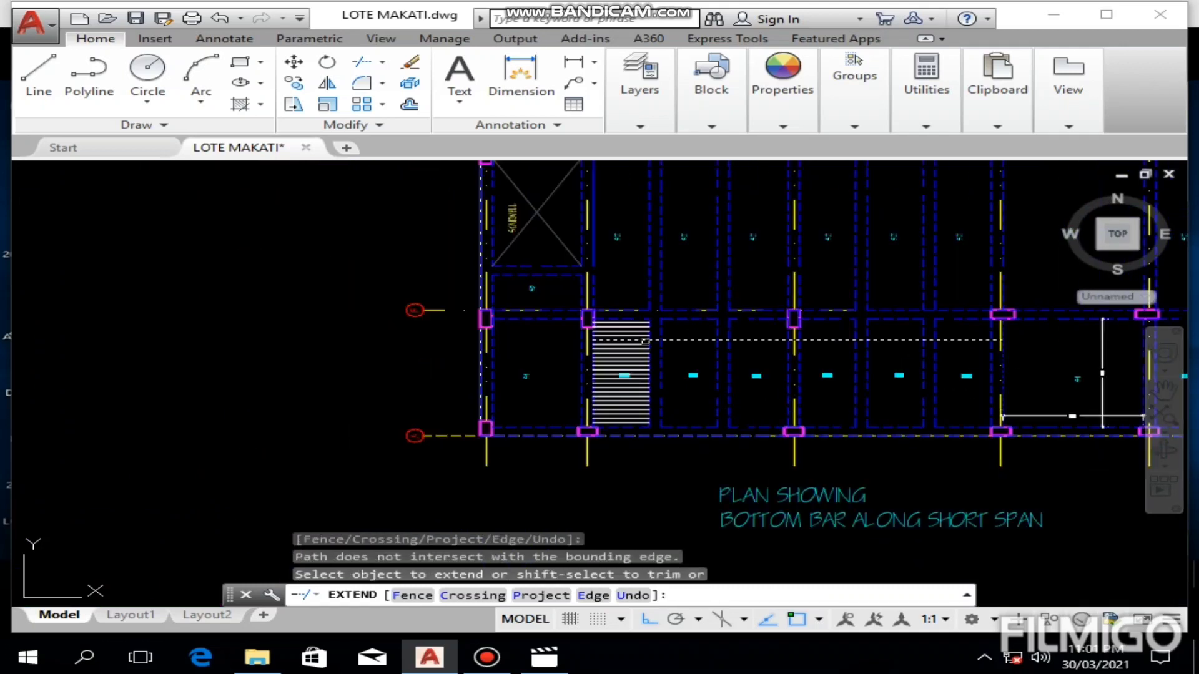
scroll(645, 342, up, 6)
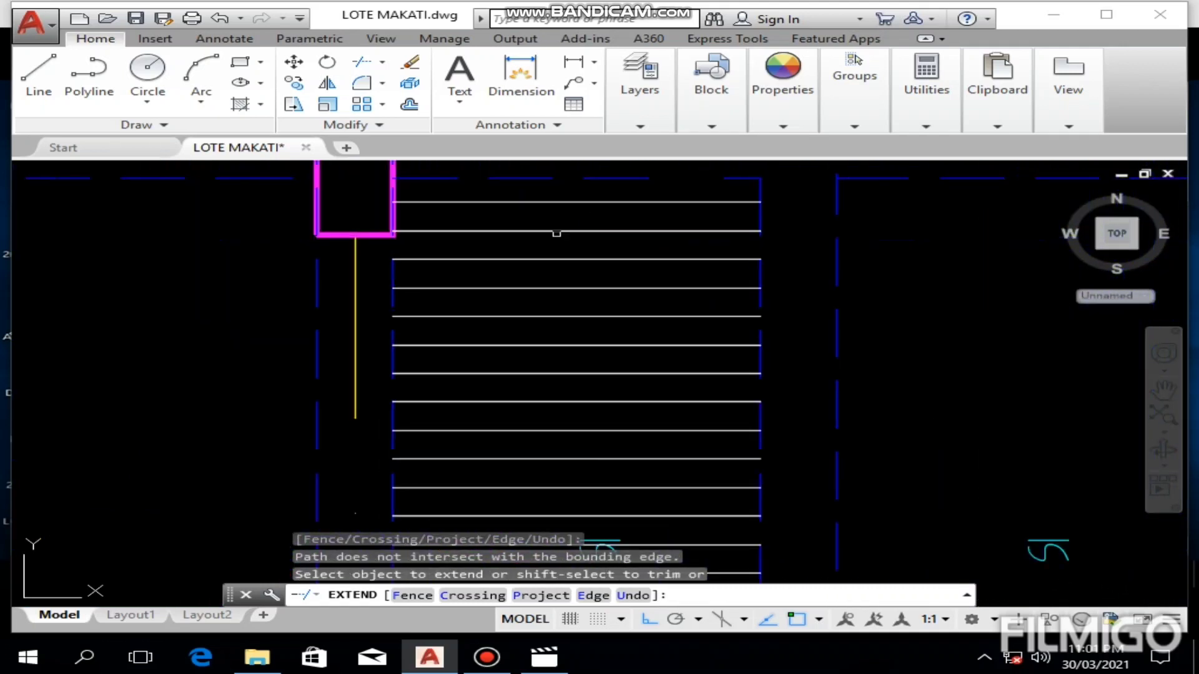
click(581, 188)
click(488, 386)
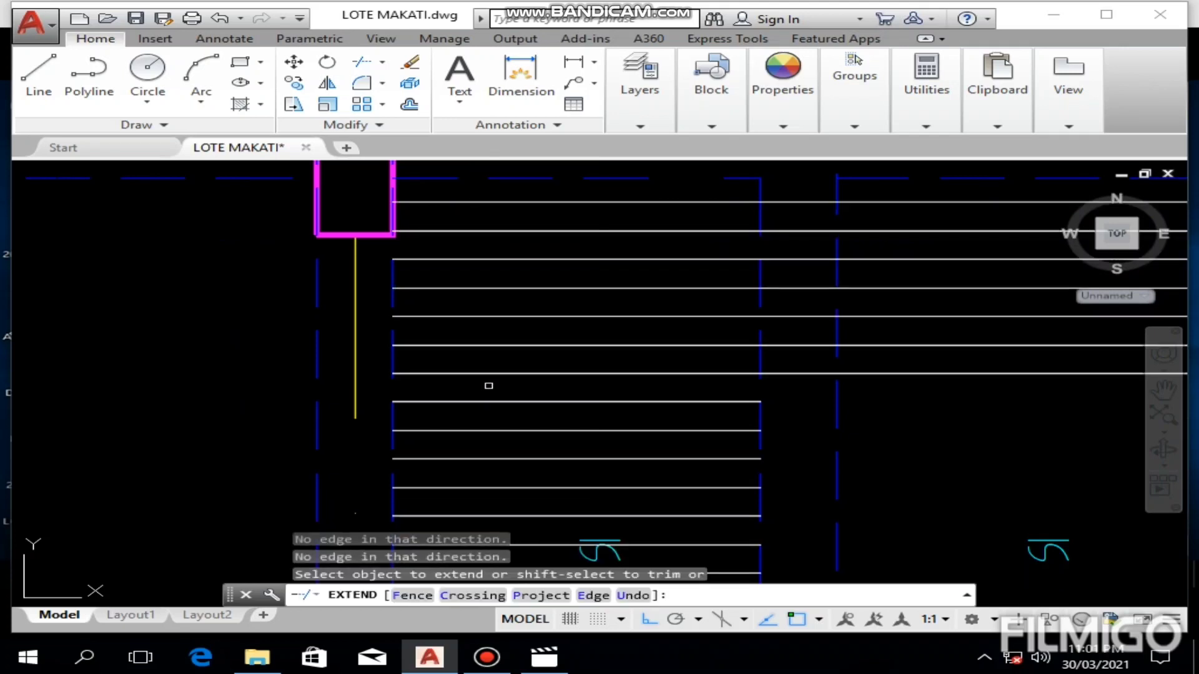
Step: Extend the next three bars below them to the same S4 panel edge
middle_drag(489, 385, 446, 287)
click(516, 292)
scroll(452, 430, down, 4)
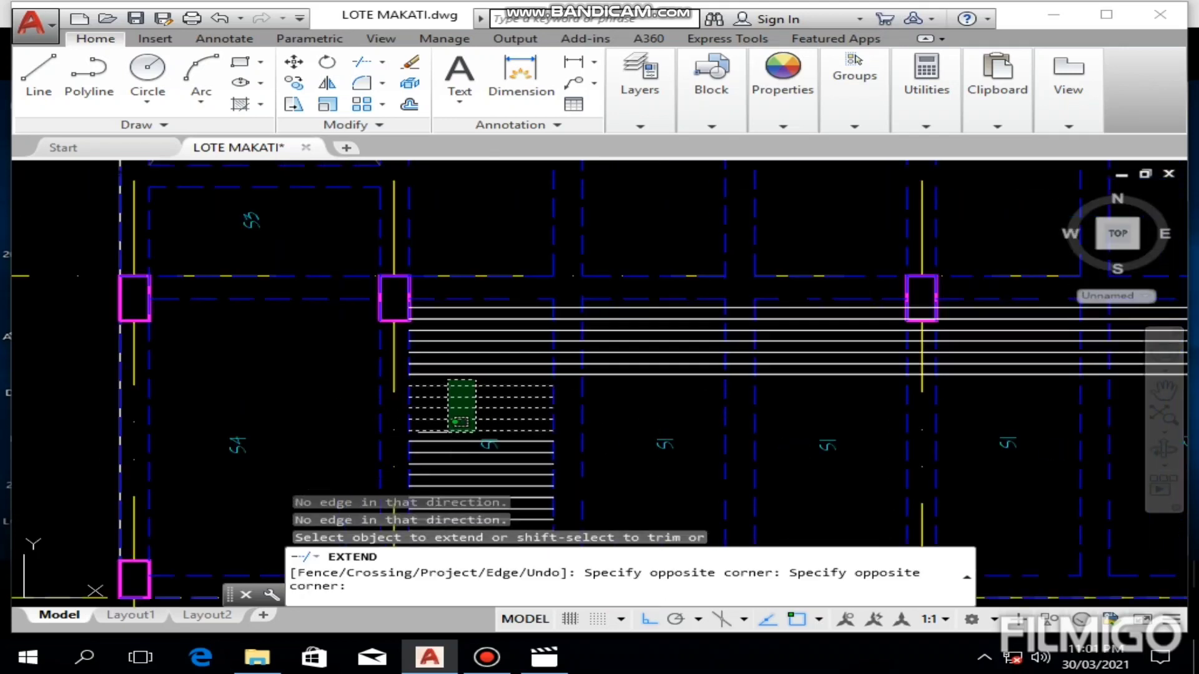
middle_drag(447, 423, 446, 321)
click(448, 365)
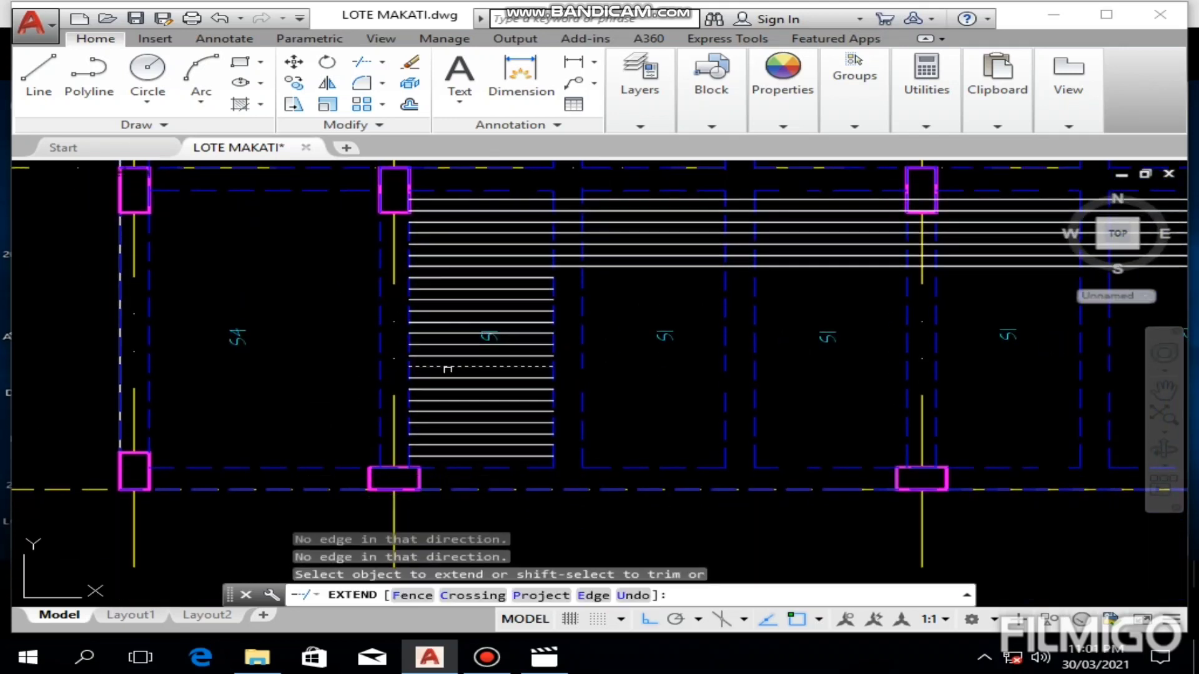
middle_drag(447, 377, 440, 358)
scroll(483, 258, up, 2)
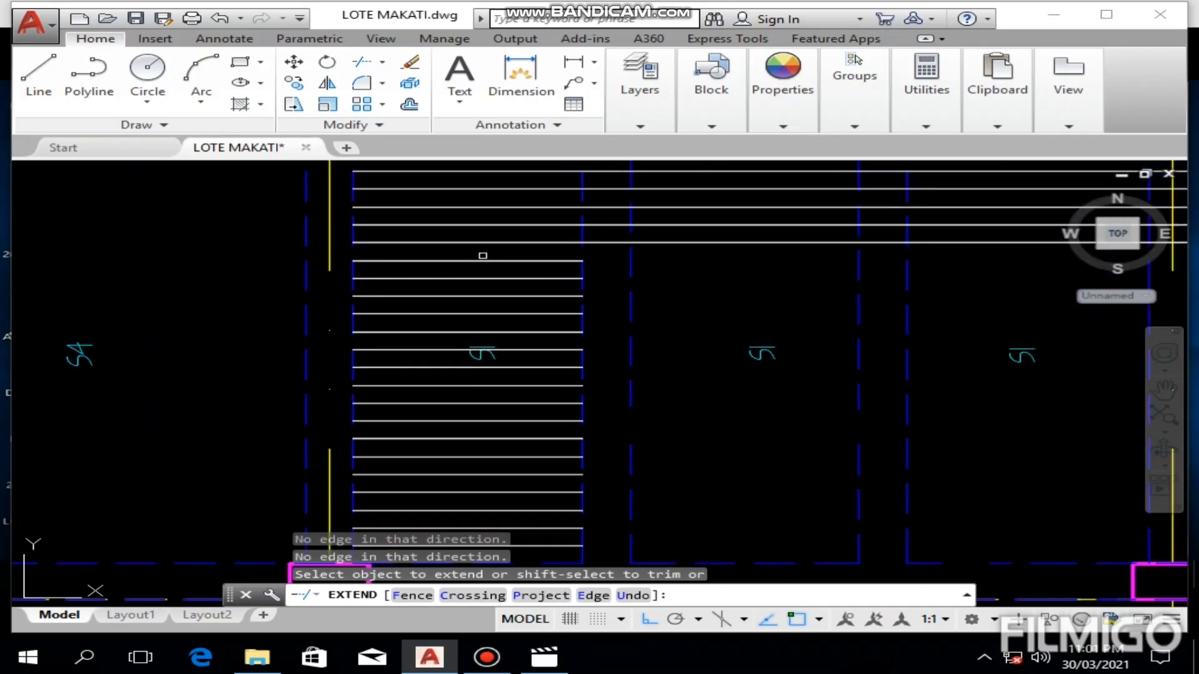
click(485, 251)
click(435, 319)
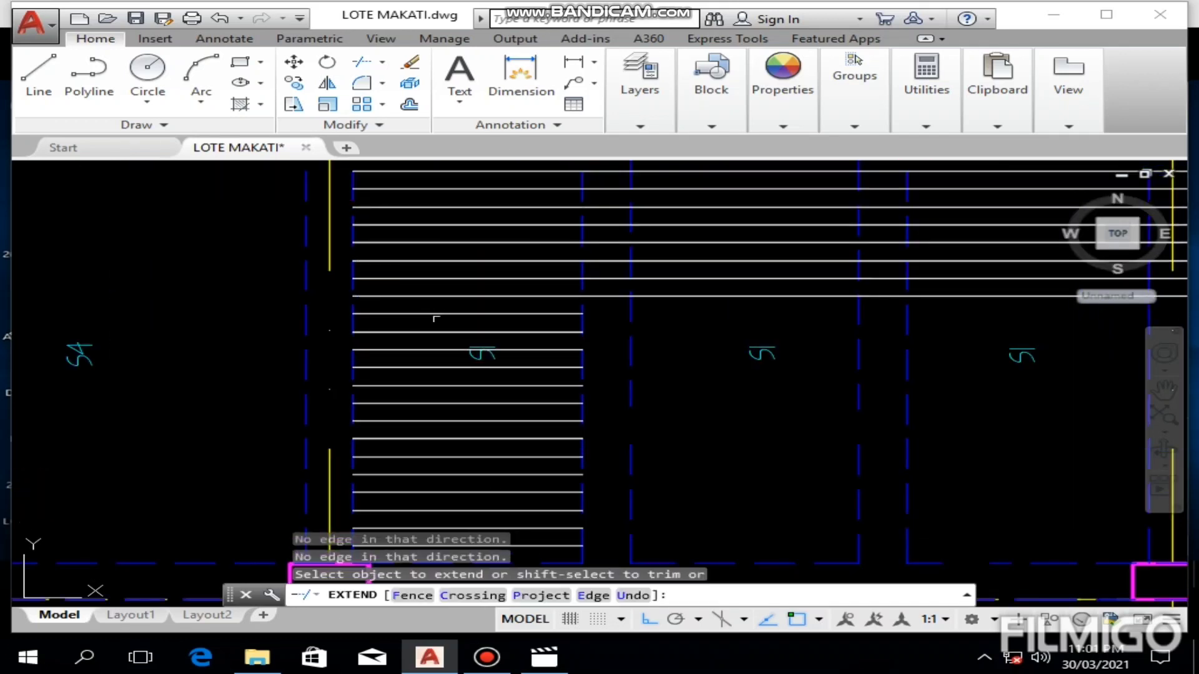
Step: Try to extend the remaining lower bars in the first S1 panel to the S4 panel edge, and end the Extend command
click(442, 301)
click(385, 446)
click(385, 446)
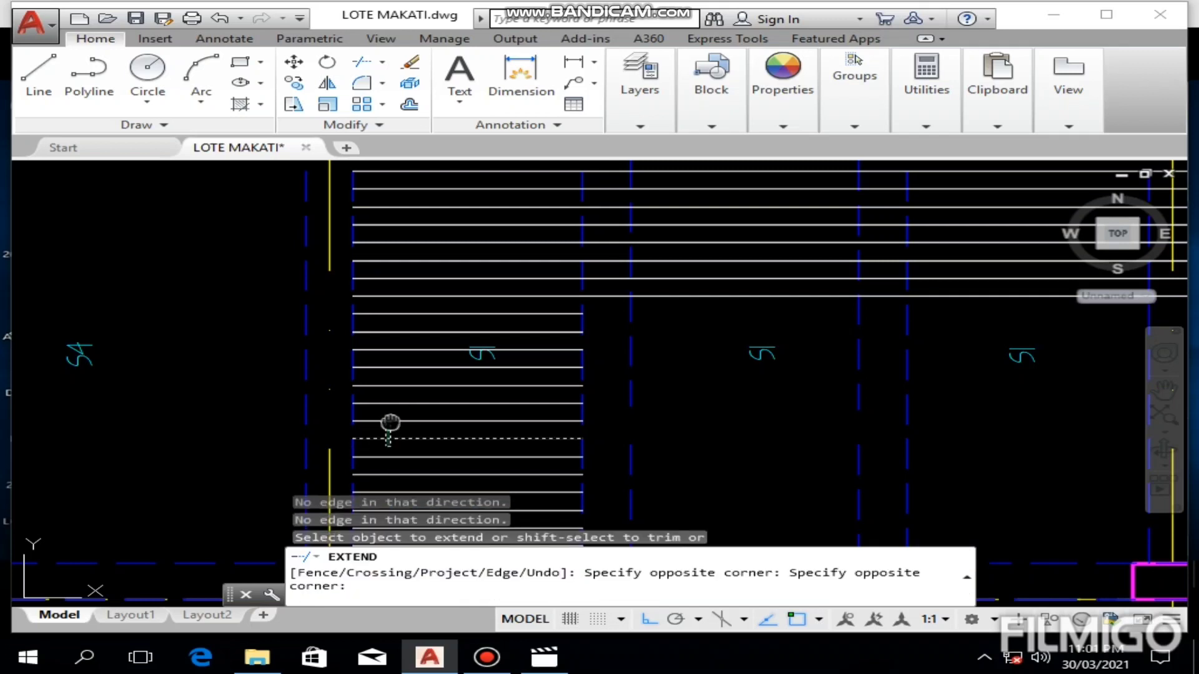
middle_drag(388, 435, 376, 333)
click(417, 275)
click(422, 276)
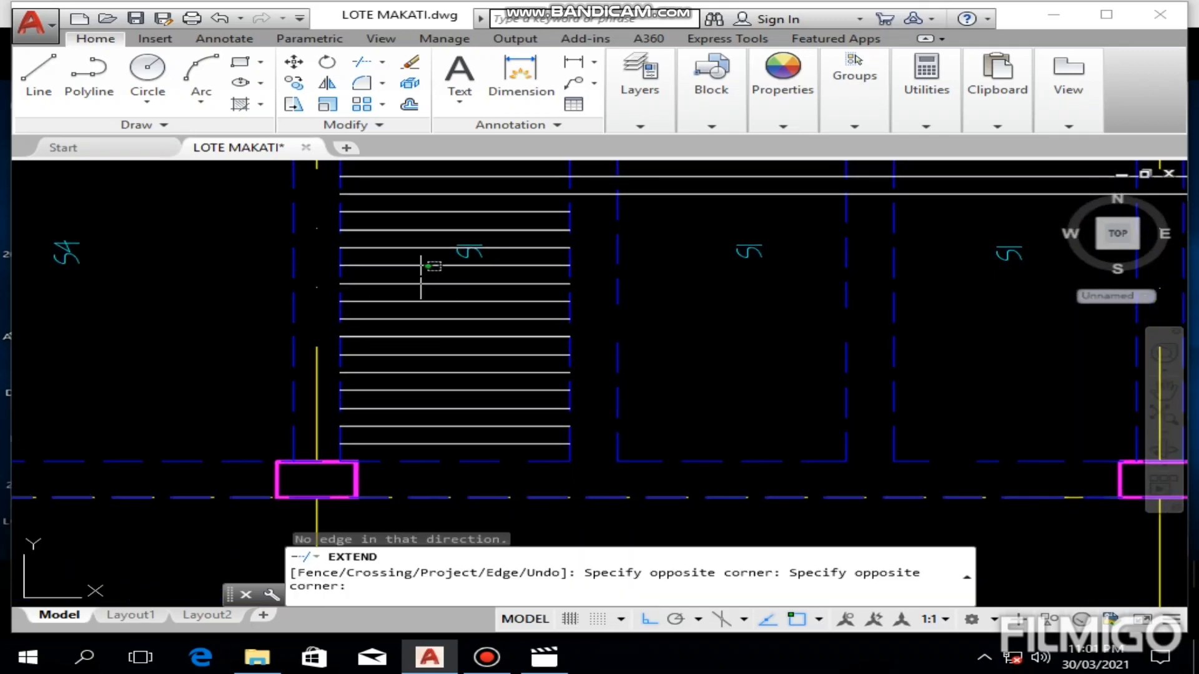
click(397, 353)
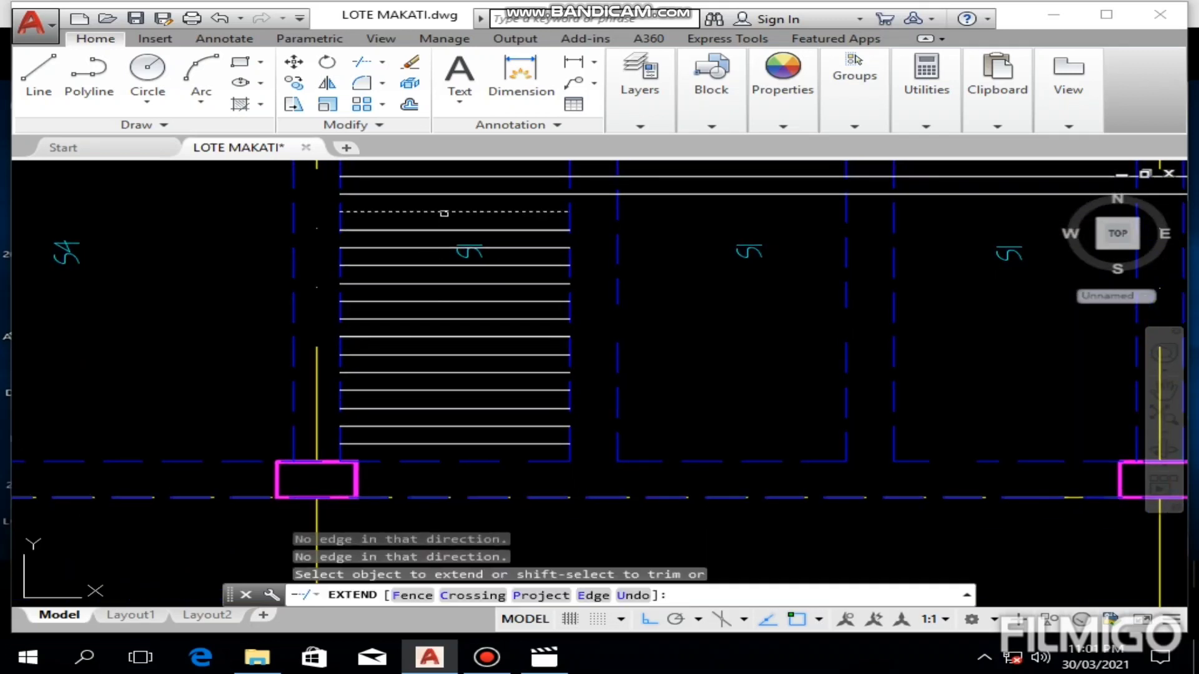
click(441, 206)
click(375, 355)
click(375, 358)
middle_drag(379, 355, 364, 294)
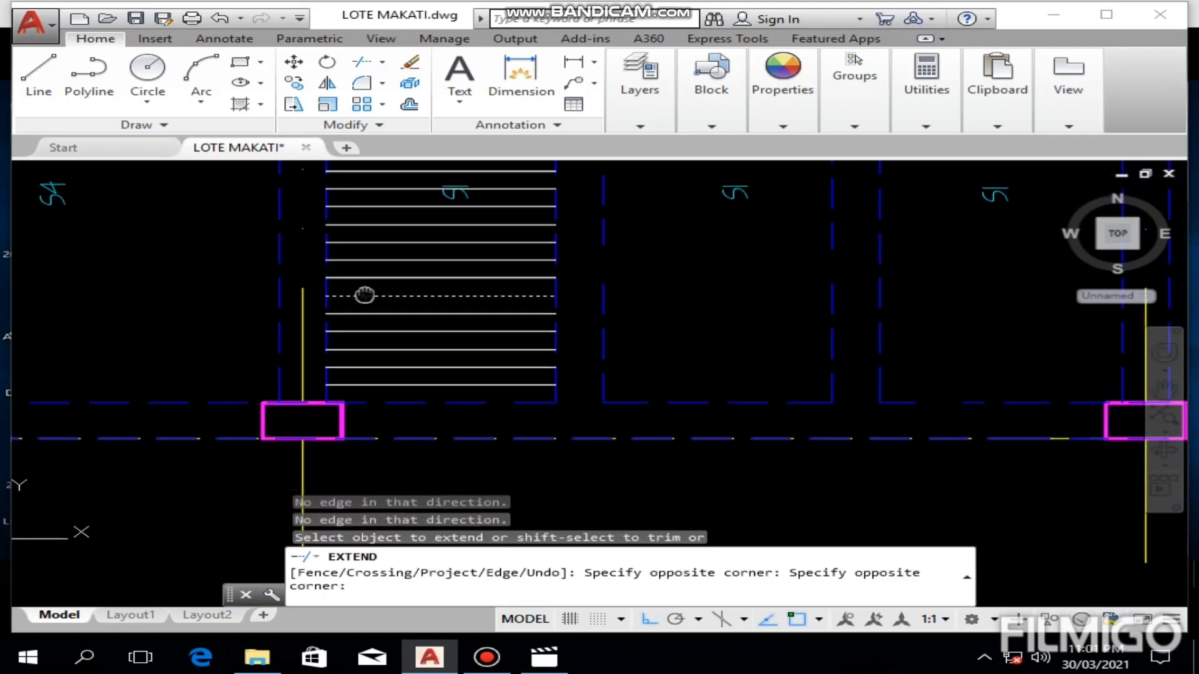
click(395, 268)
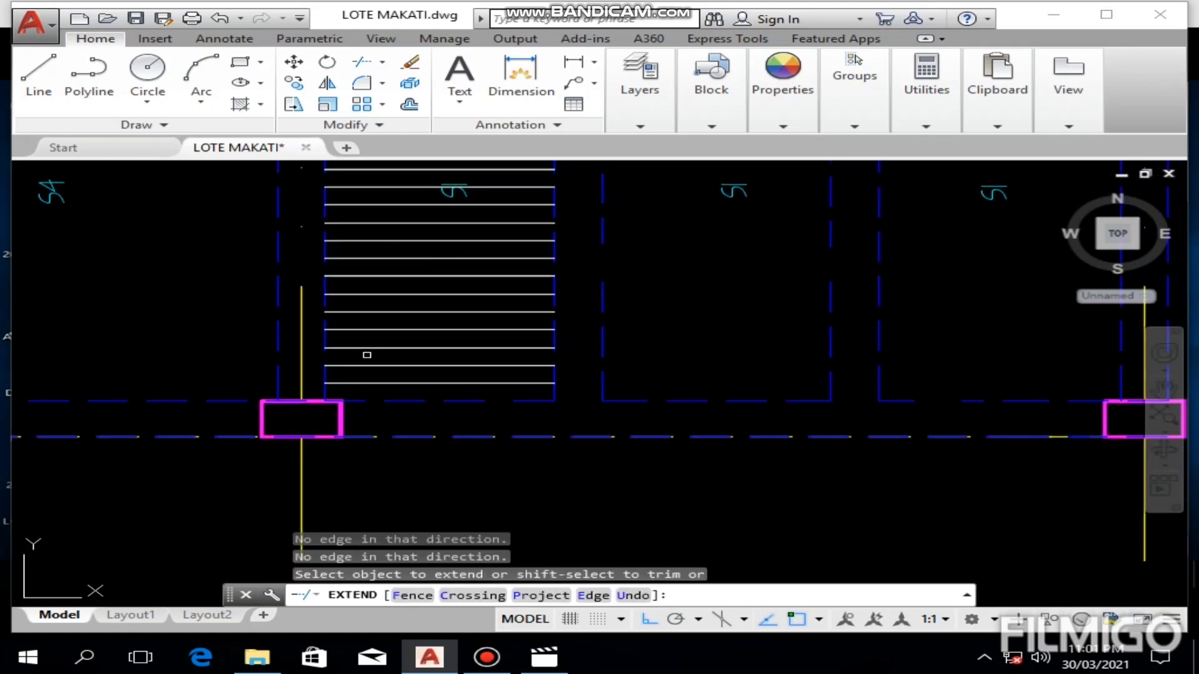
click(397, 269)
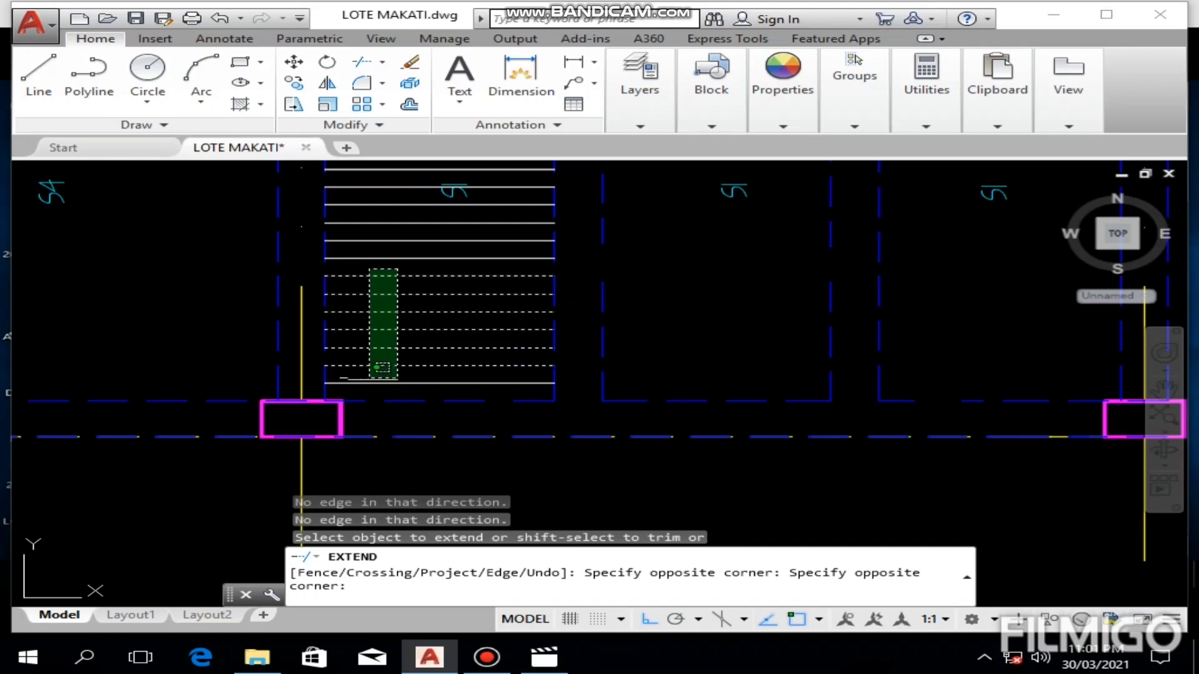
click(370, 381)
middle_drag(430, 328, 158, 375)
scroll(467, 315, down, 4)
click(787, 340)
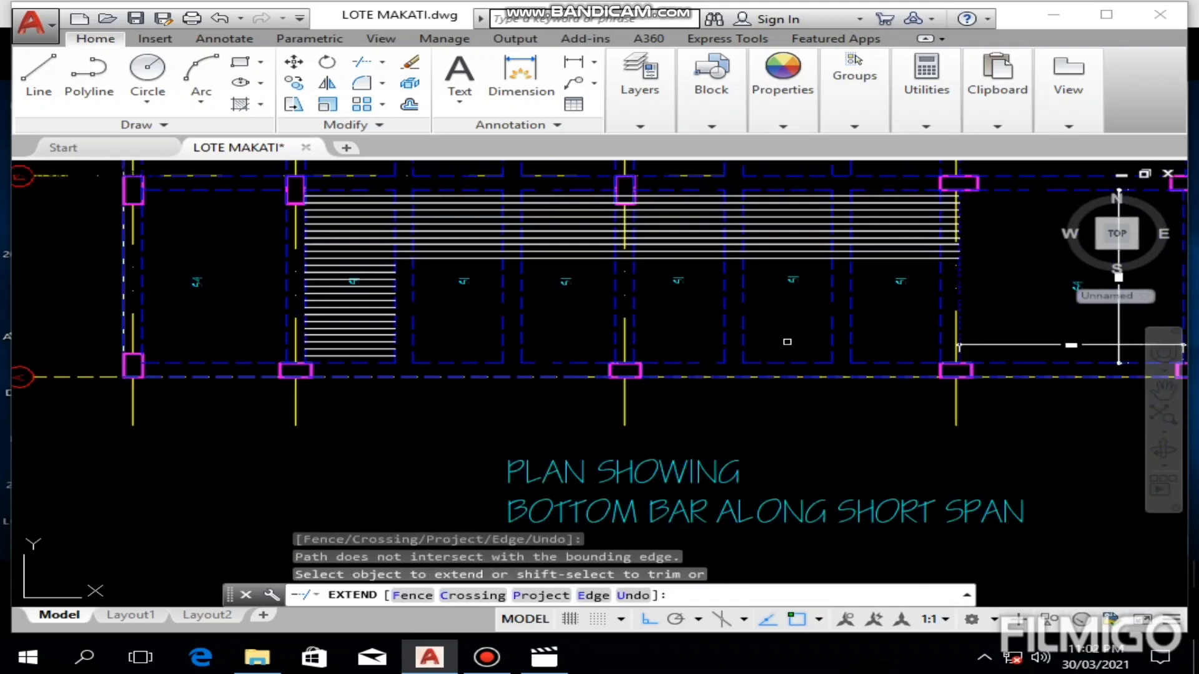
middle_drag(830, 322, 552, 353)
key(Escape)
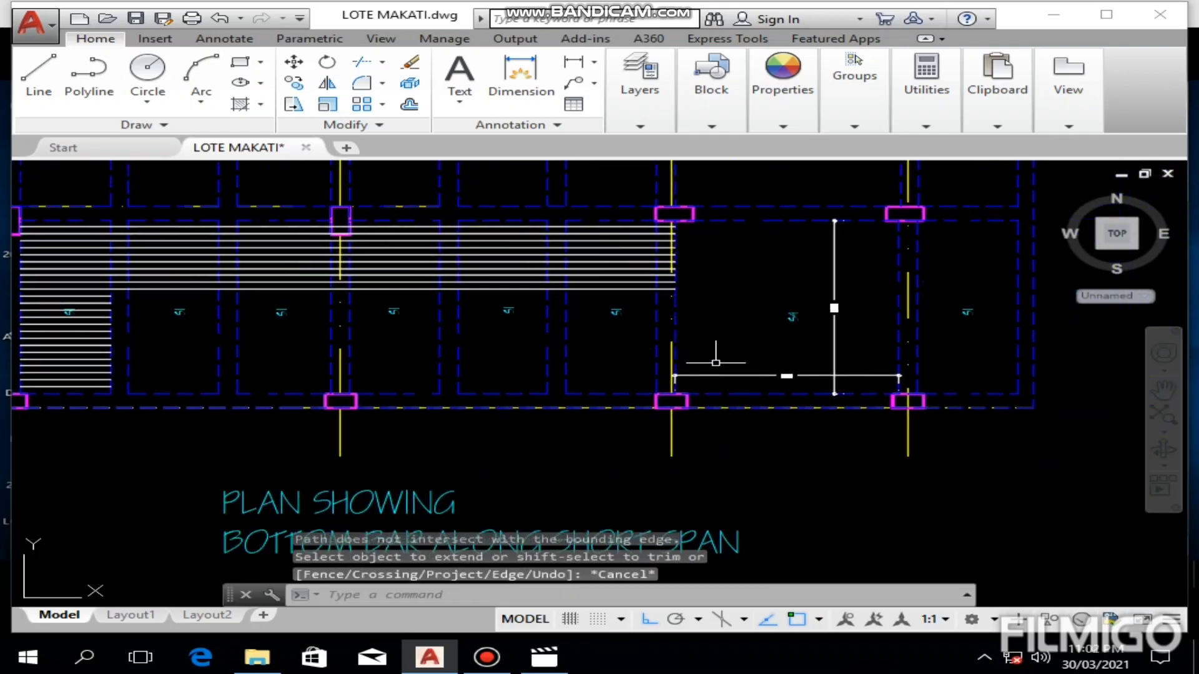
Step: Extend two of the remaining lower bars across the S1 panels, using the lower dashed line on the S4 panel's edge as boundary
click(675, 328)
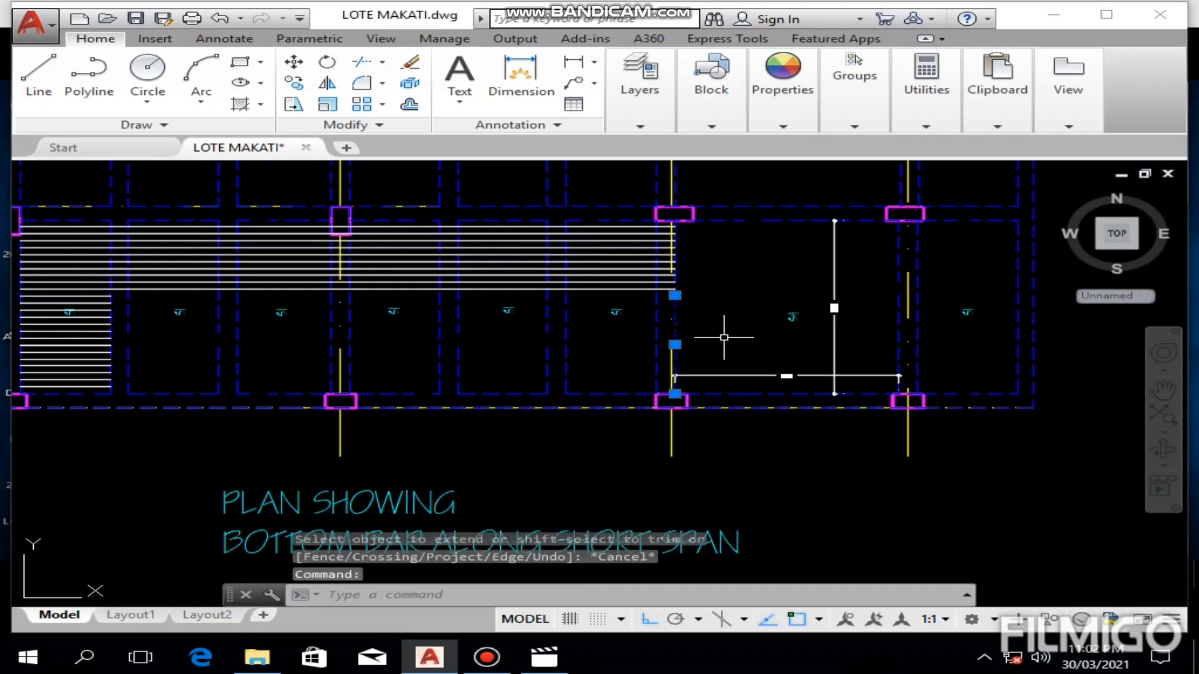
text(ex)
key(Return)
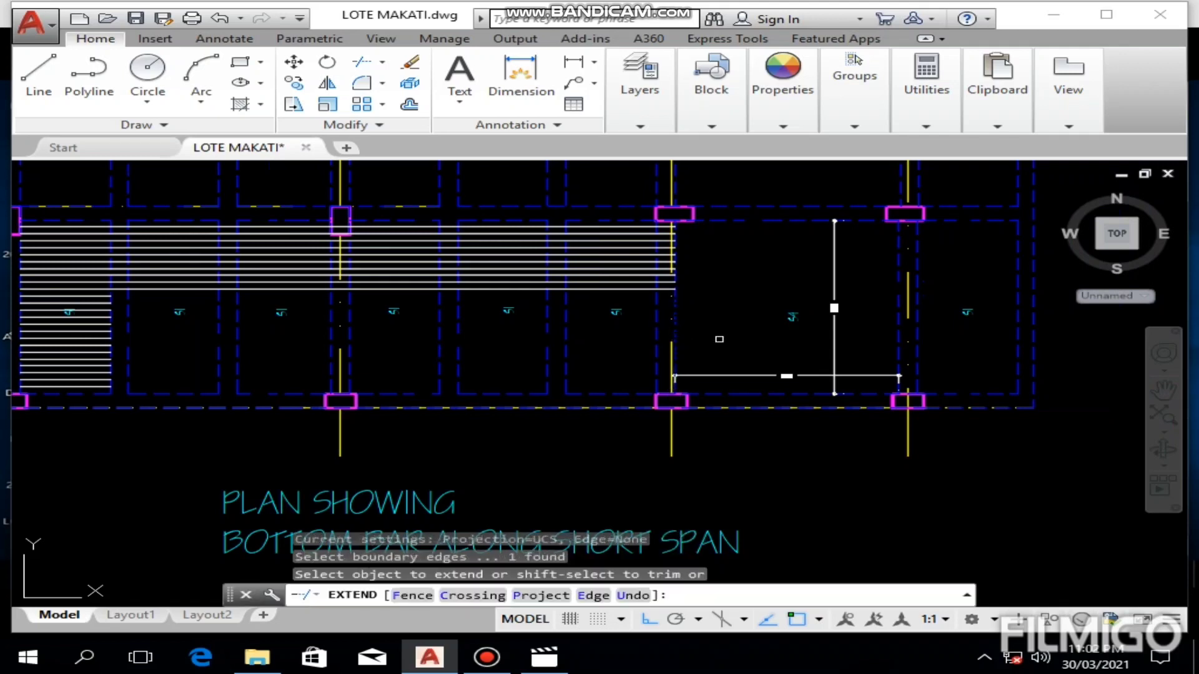
scroll(723, 331, down, 6)
click(616, 348)
scroll(613, 354, up, 8)
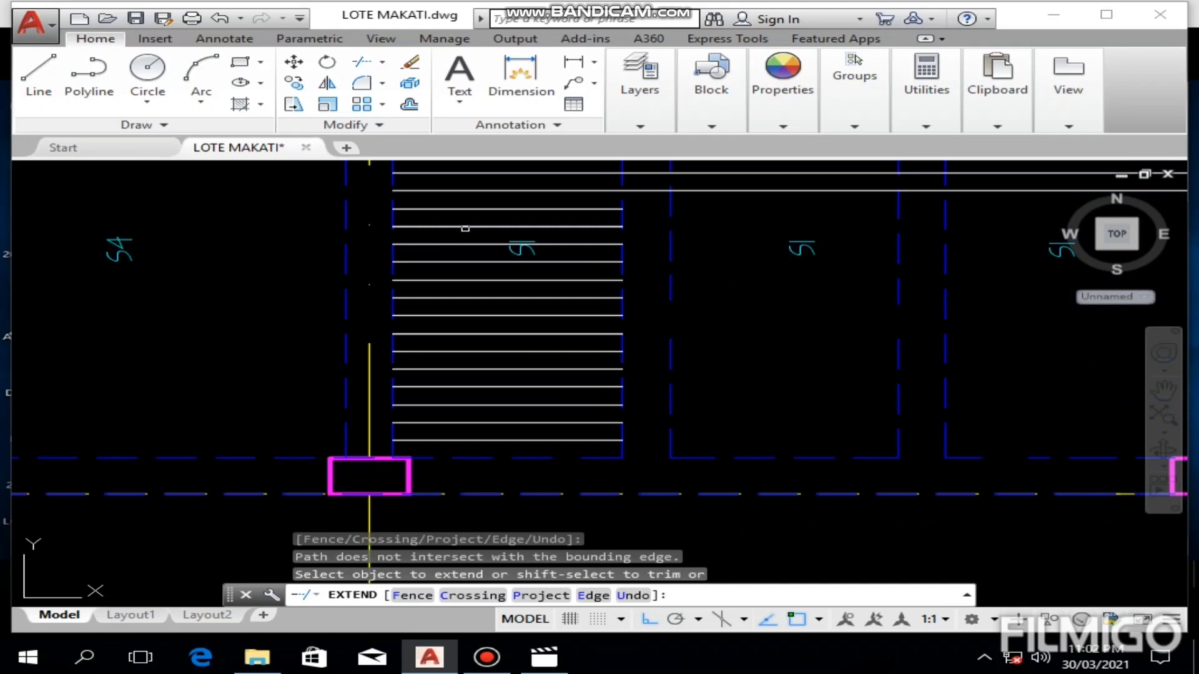
click(482, 215)
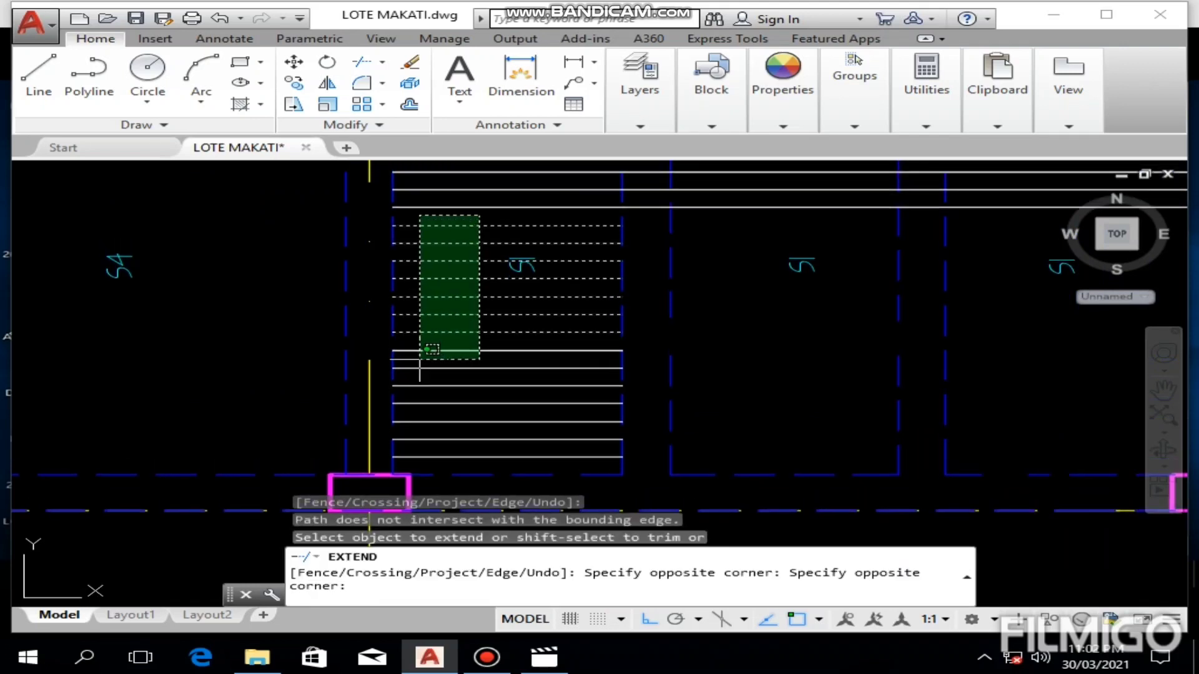
click(415, 403)
scroll(437, 393, down, 5)
scroll(434, 390, down, 1)
click(431, 385)
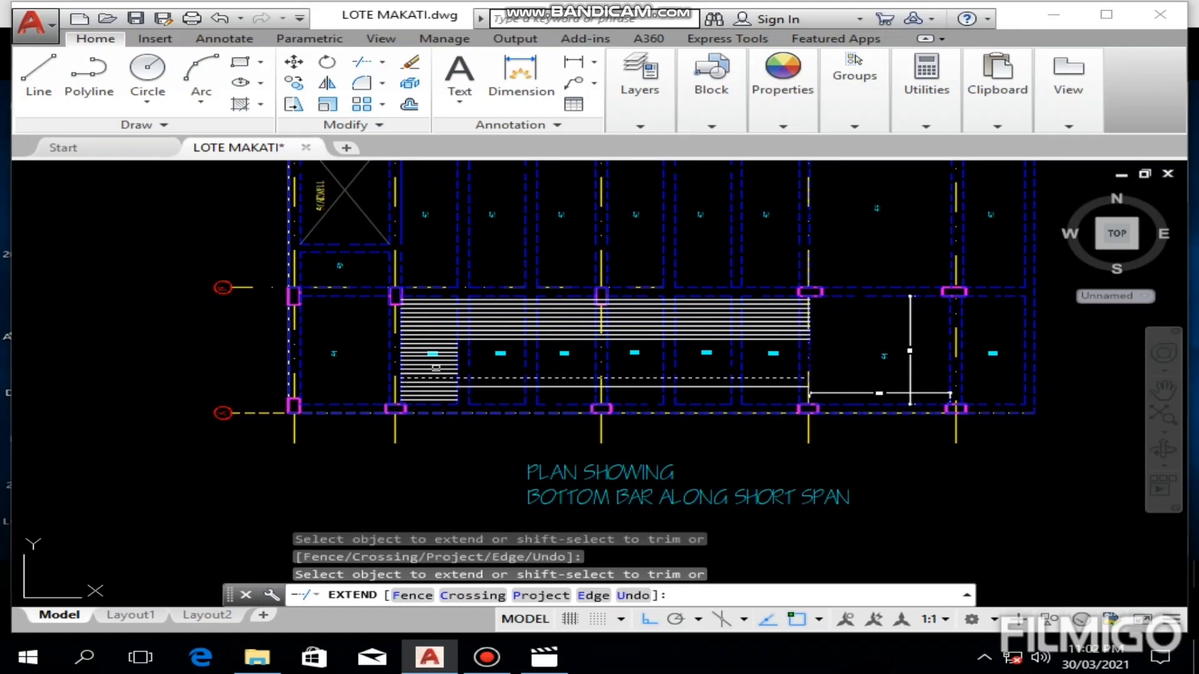
click(418, 337)
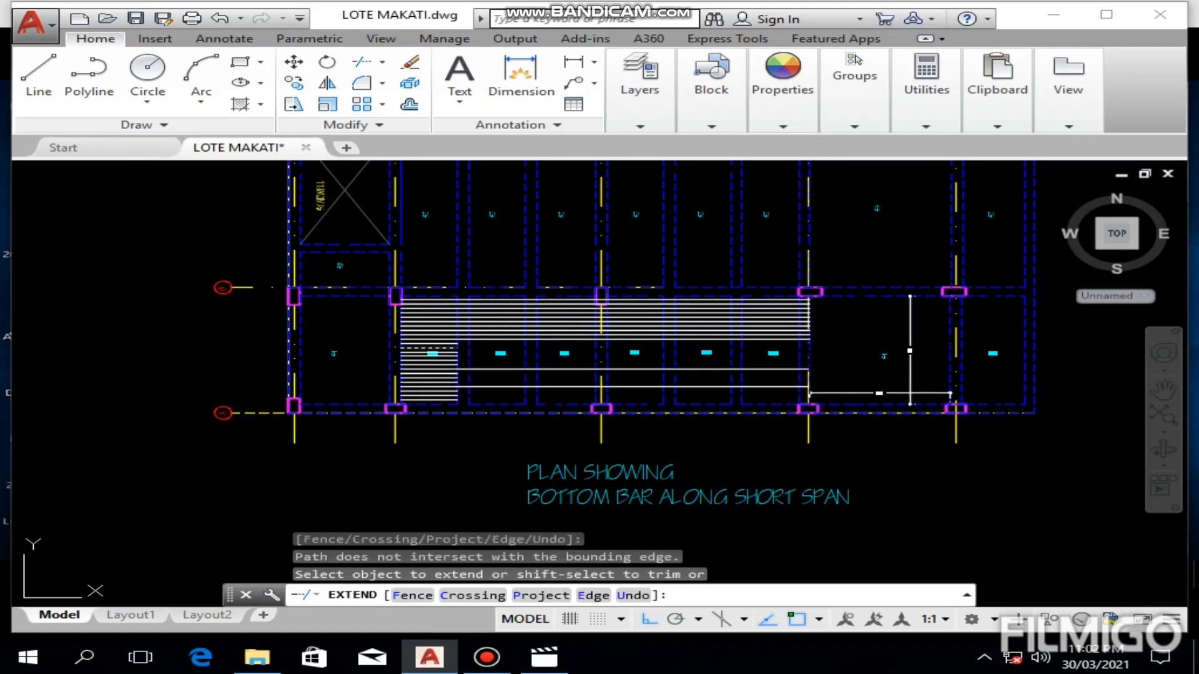
key(Escape)
Step: Restart Extend with the same lower S4 edge line as boundary and extend another lower bar across the S1 panels
scroll(424, 334, up, 3)
scroll(523, 351, down, 3)
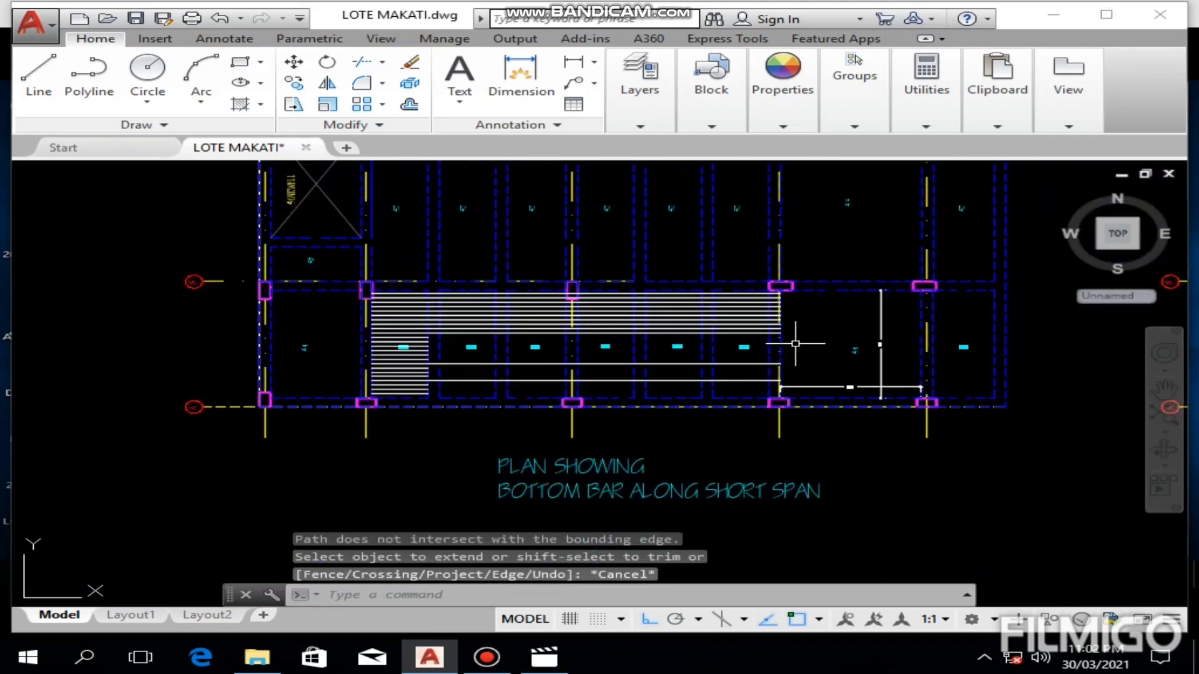
scroll(795, 344, up, 5)
click(731, 362)
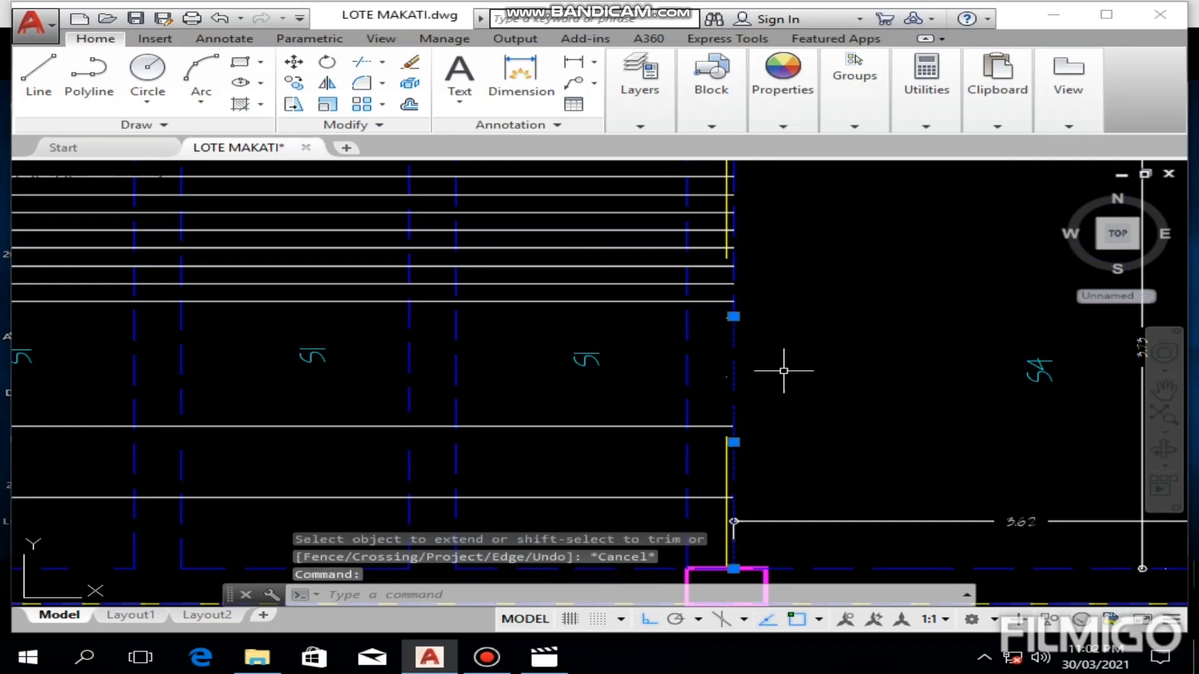
text(ex)
key(Return)
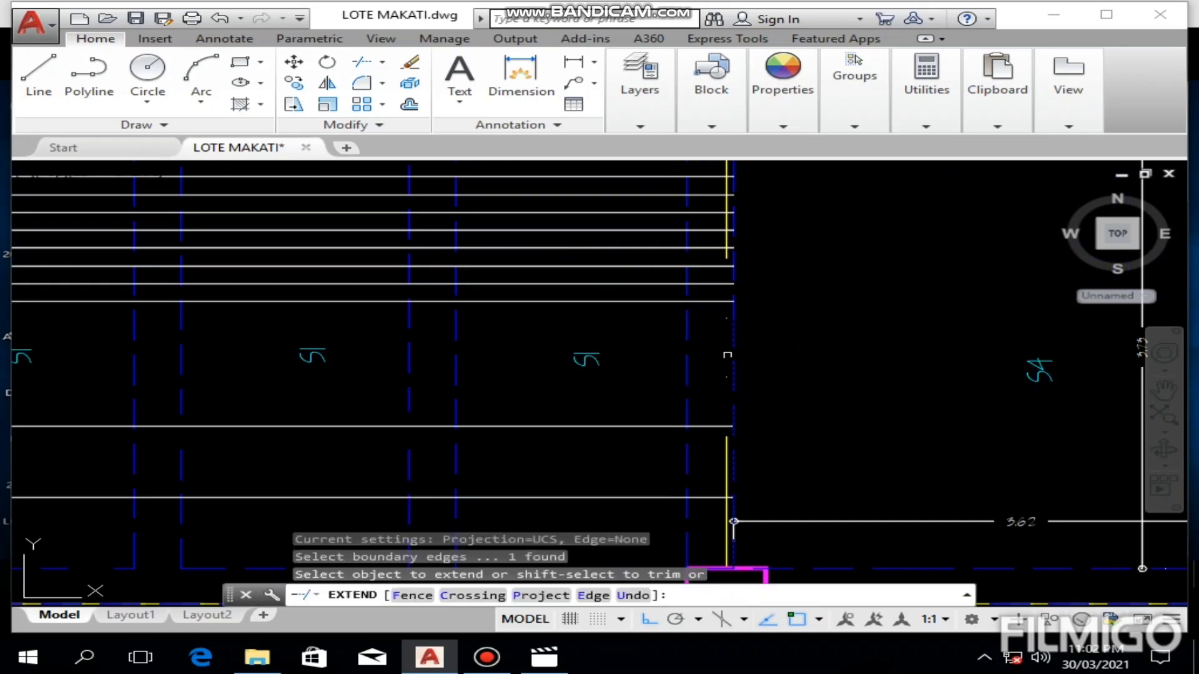
scroll(539, 359, down, 4)
click(554, 358)
middle_drag(431, 398, 754, 361)
click(321, 381)
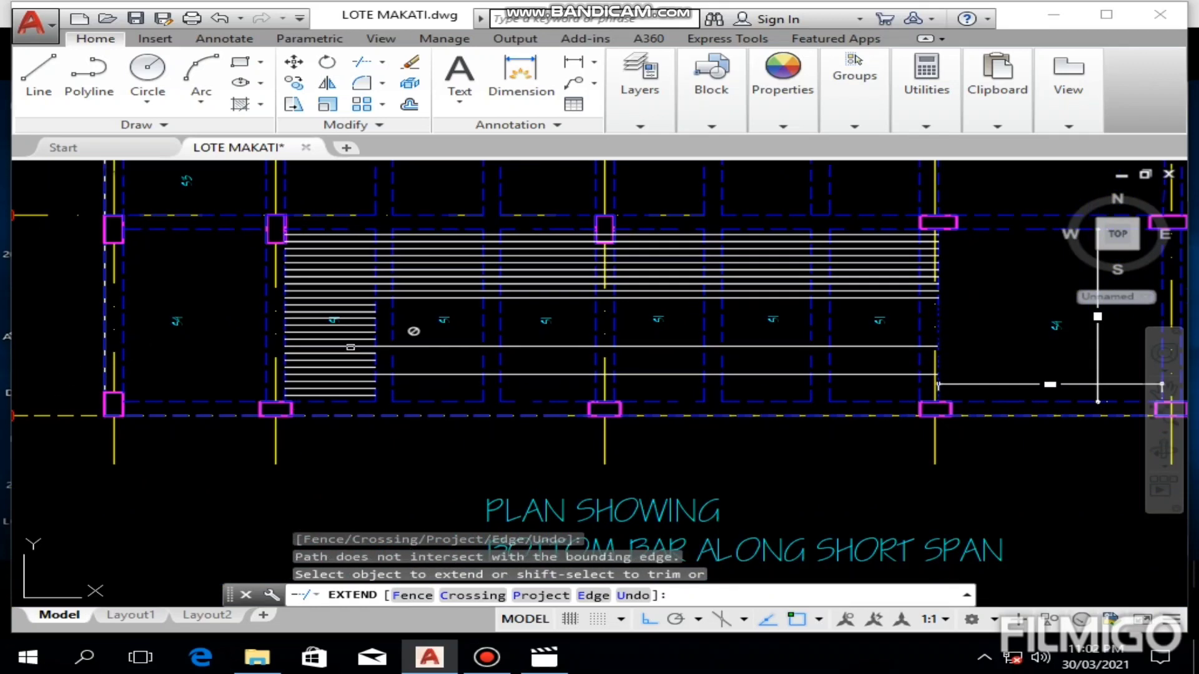
scroll(351, 347, up, 4)
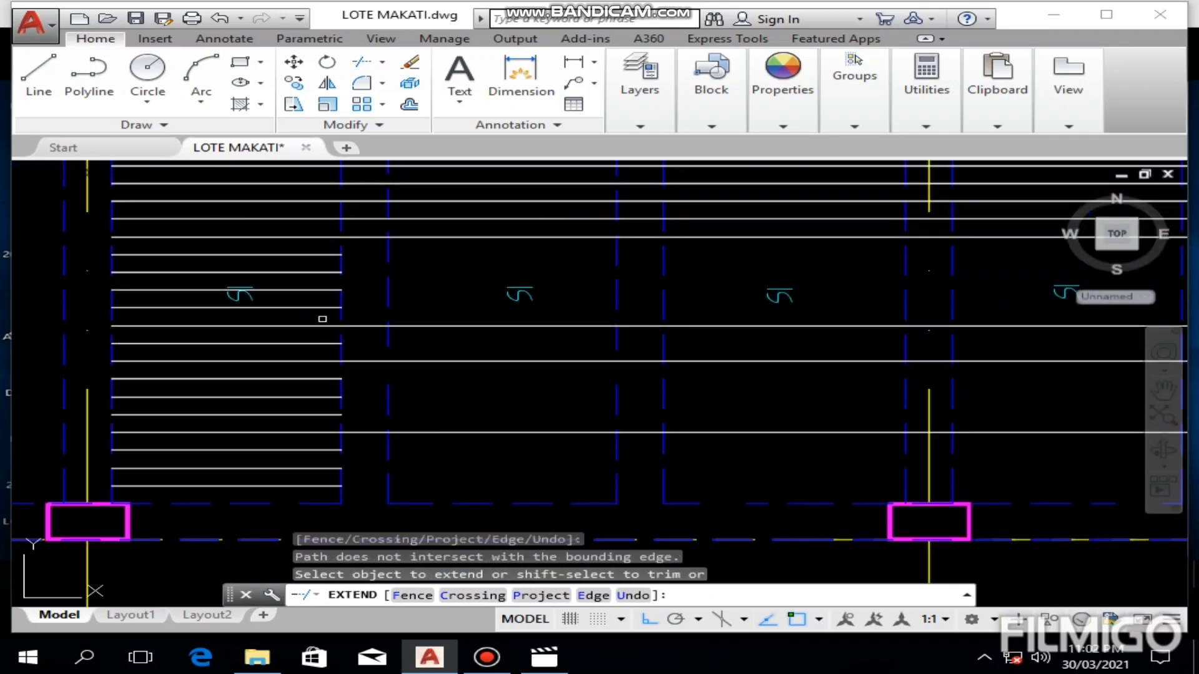
Step: Extend the short bars still left around and between the already extended ones to the S4 panel edge, leaving out the three lowest
click(322, 271)
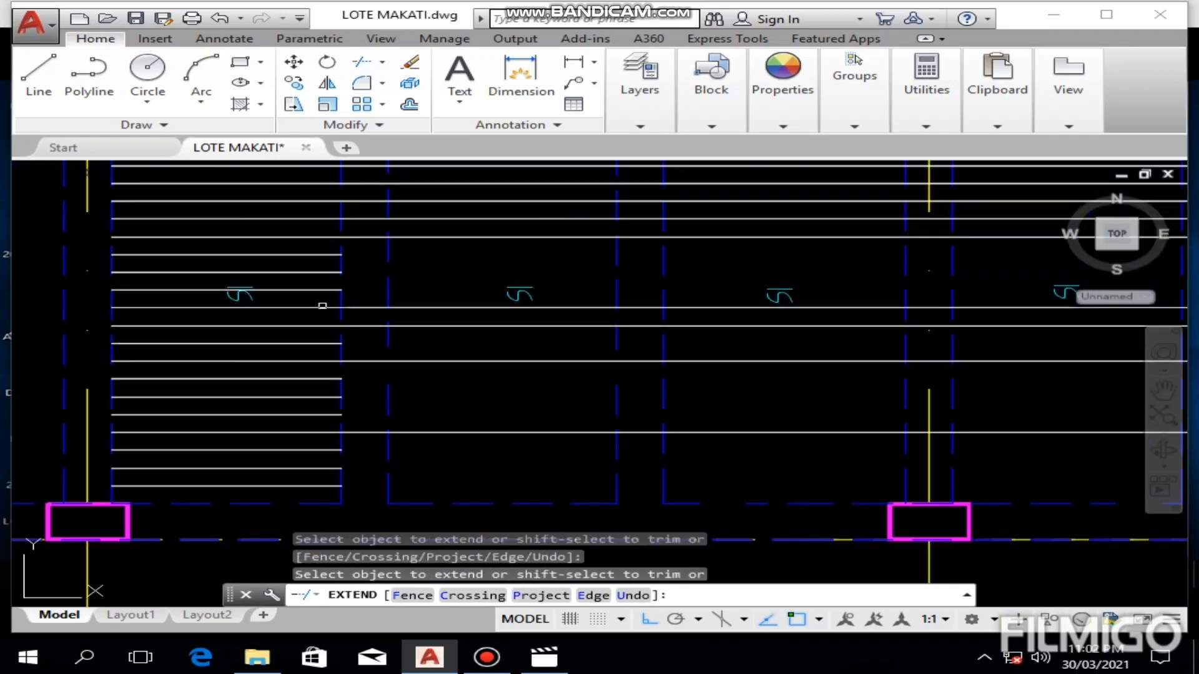
click(321, 250)
click(289, 305)
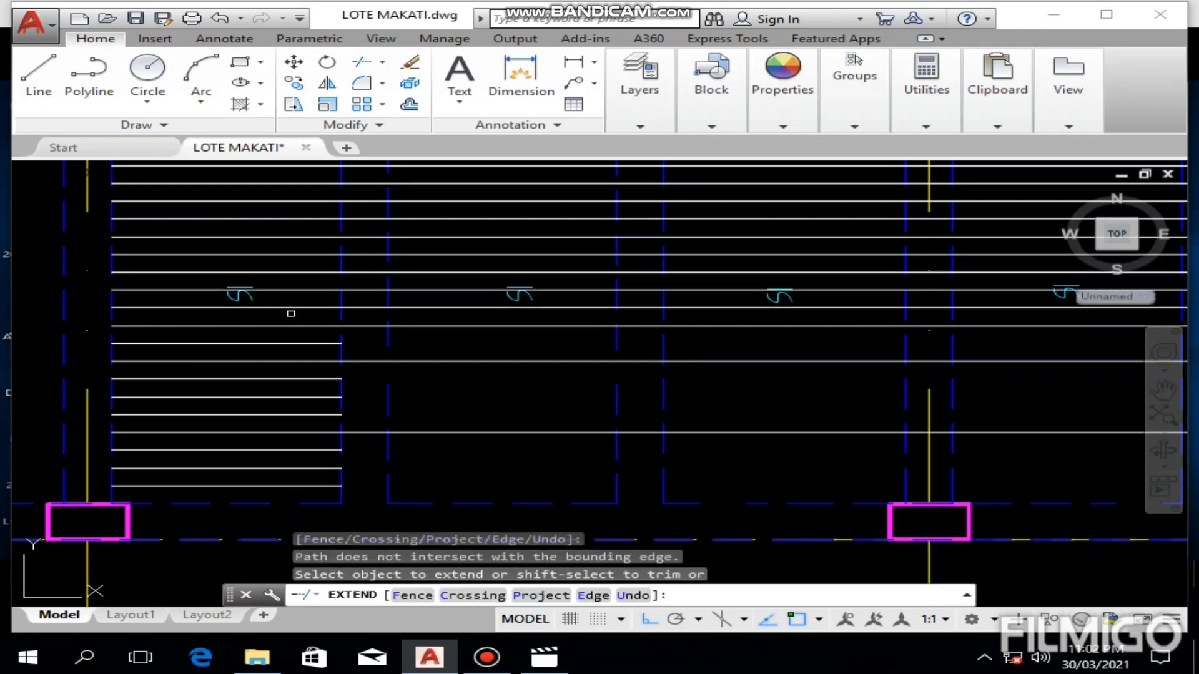
click(312, 334)
click(289, 427)
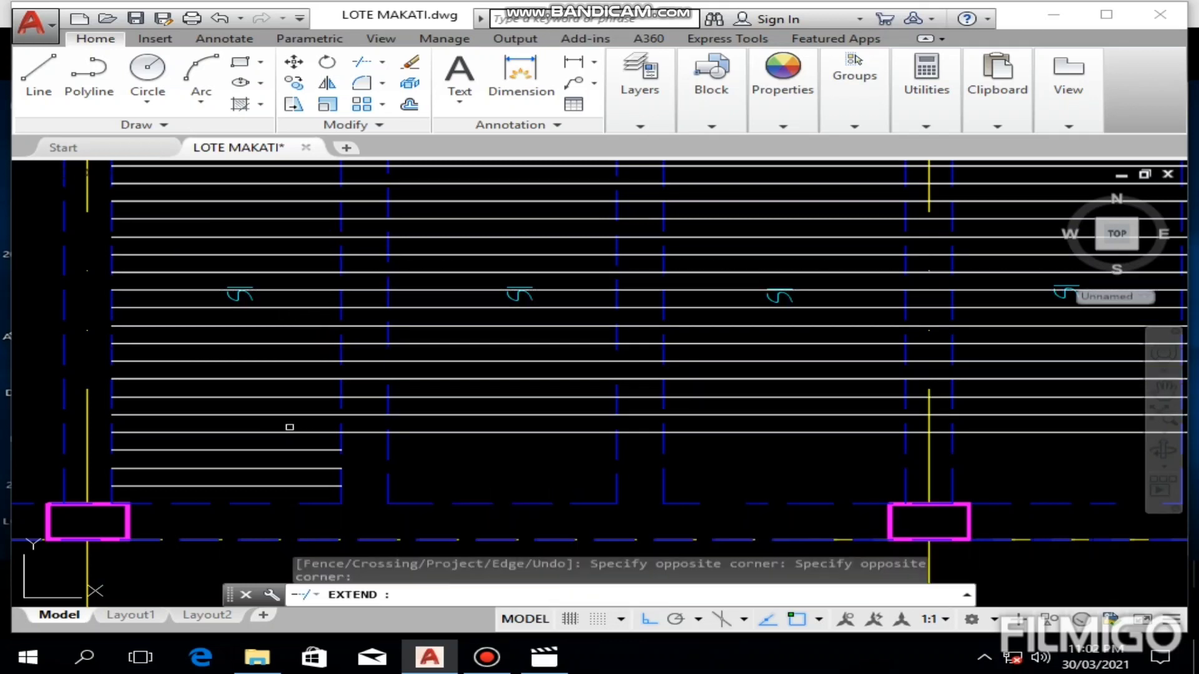
Step: Extend the three lowest bars of the first S1 panel to the S4 panel edge and end the Extend command
middle_drag(303, 403, 306, 339)
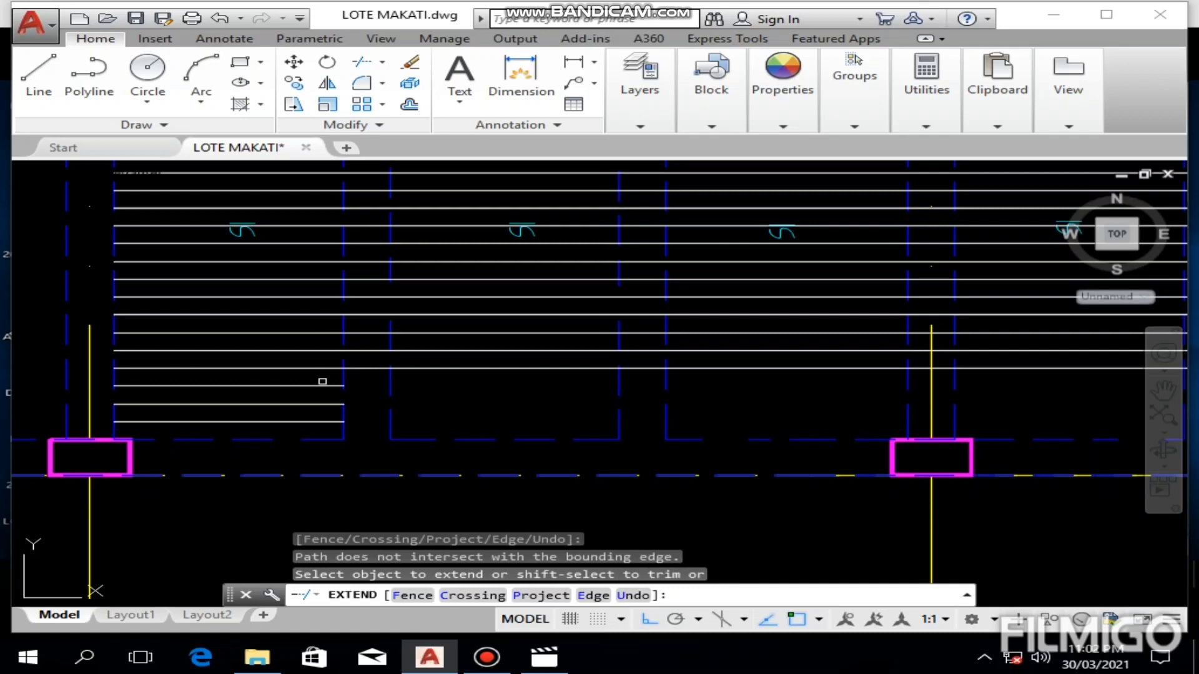
click(323, 379)
click(302, 427)
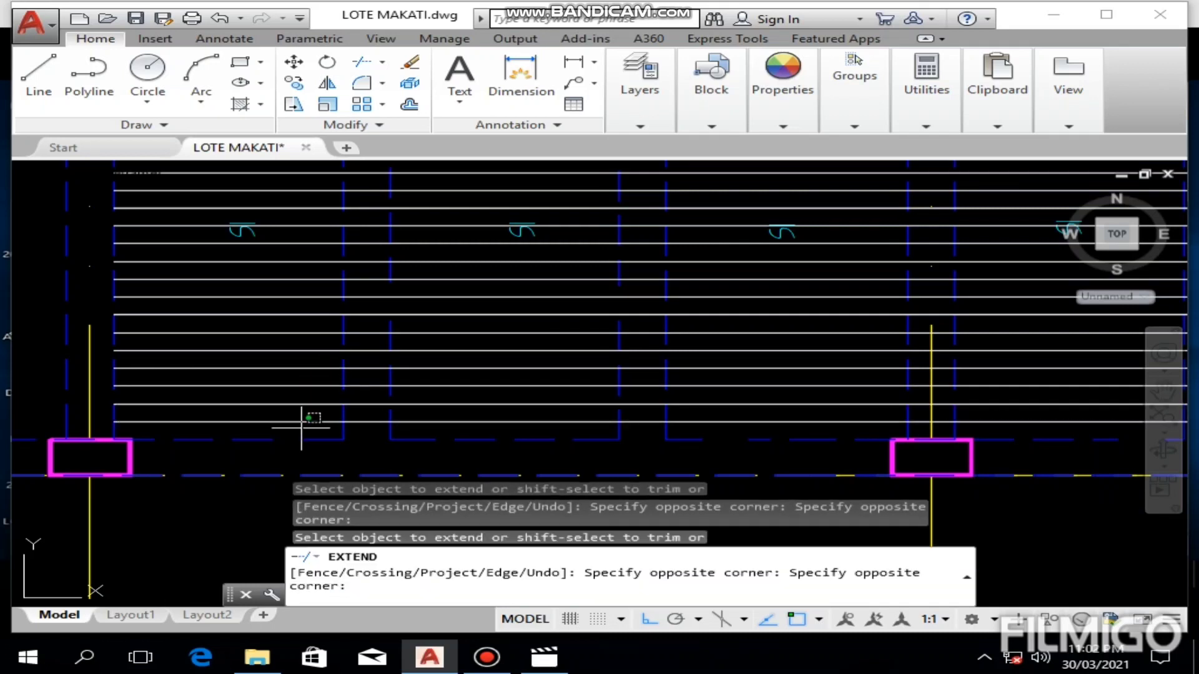
key(Return)
scroll(305, 411, down, 6)
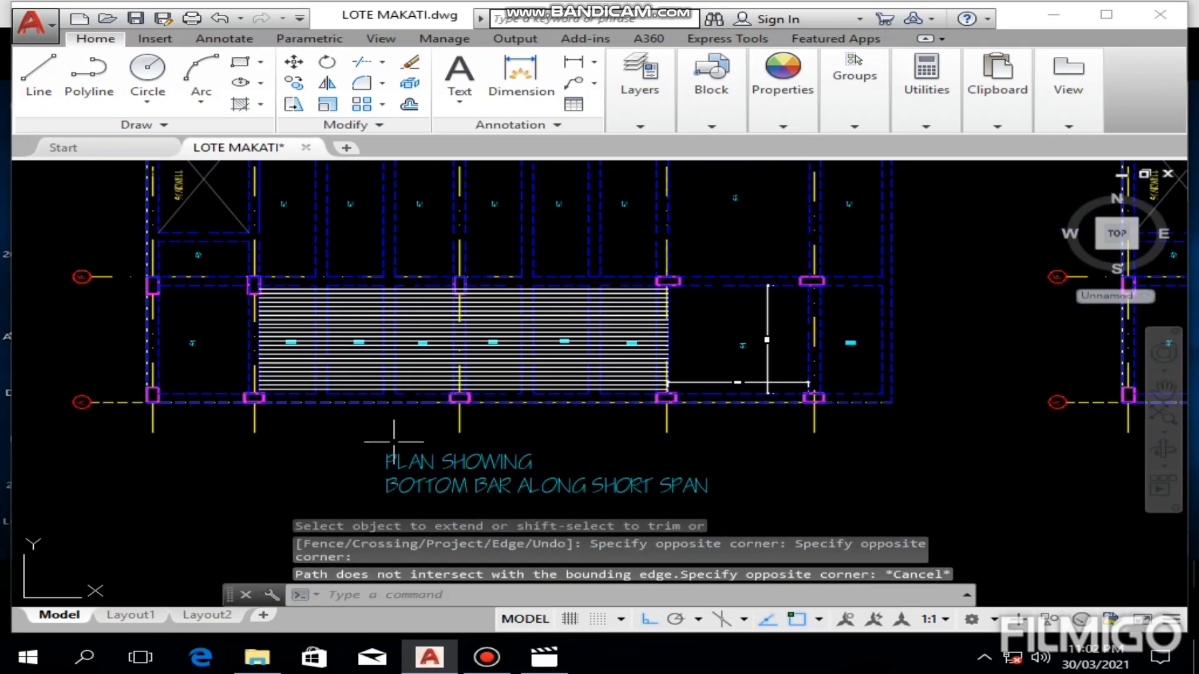
Step: Look over the bottom bars across the S1 panels and the adjoining S4 and S2 panels
mouse_move(506, 317)
middle_down()
mouse_move(506, 407)
mouse_move(527, 352)
middle_up()
scroll(502, 417, up, 4)
scroll(537, 372, down, 4)
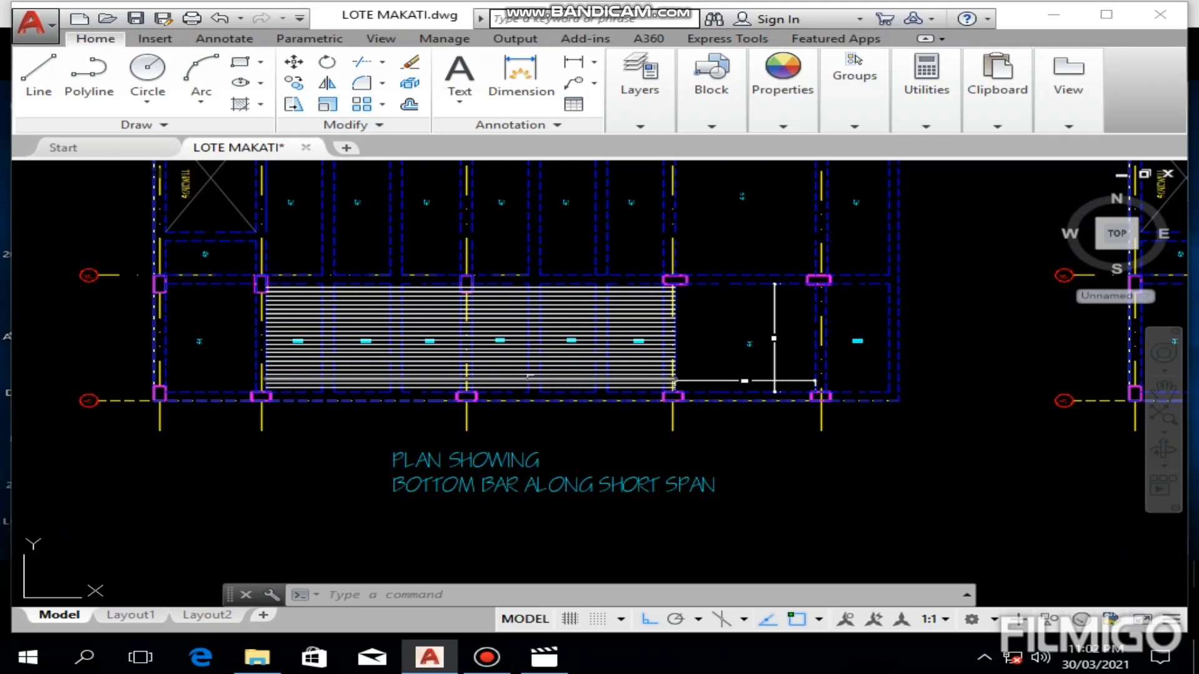
scroll(544, 365, up, 2)
mouse_move(545, 362)
middle_down()
mouse_move(532, 424)
mouse_move(479, 415)
mouse_move(219, 478)
middle_up()
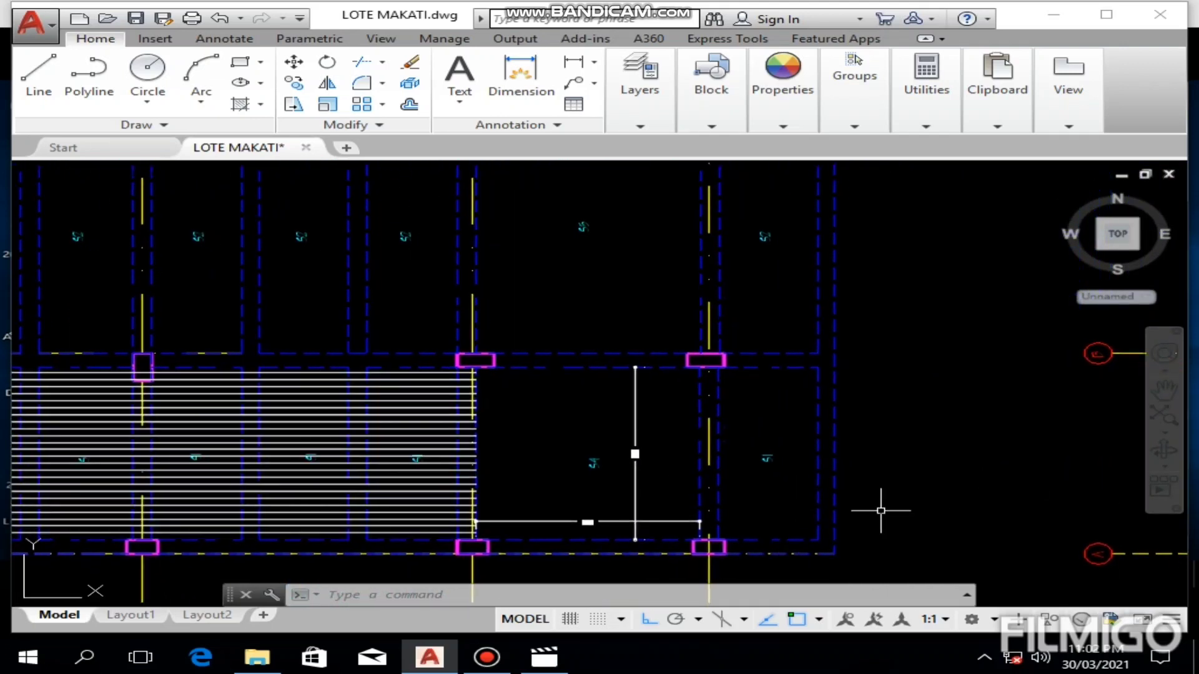
middle_drag(291, 353, 776, 435)
scroll(339, 348, up, 4)
scroll(356, 361, down, 4)
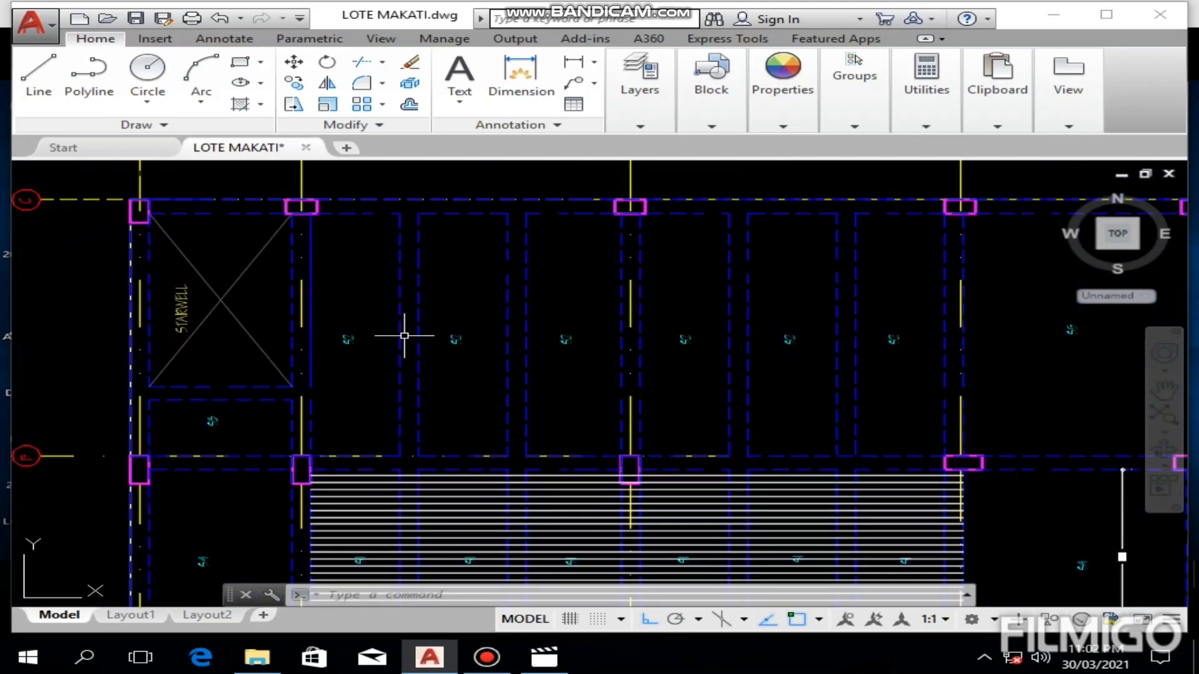
Step: Check the short-span continuous bottom bar entries for S1 and S2 in the slab reinforcement table
scroll(412, 315, down, 4)
middle_drag(457, 263, 428, 400)
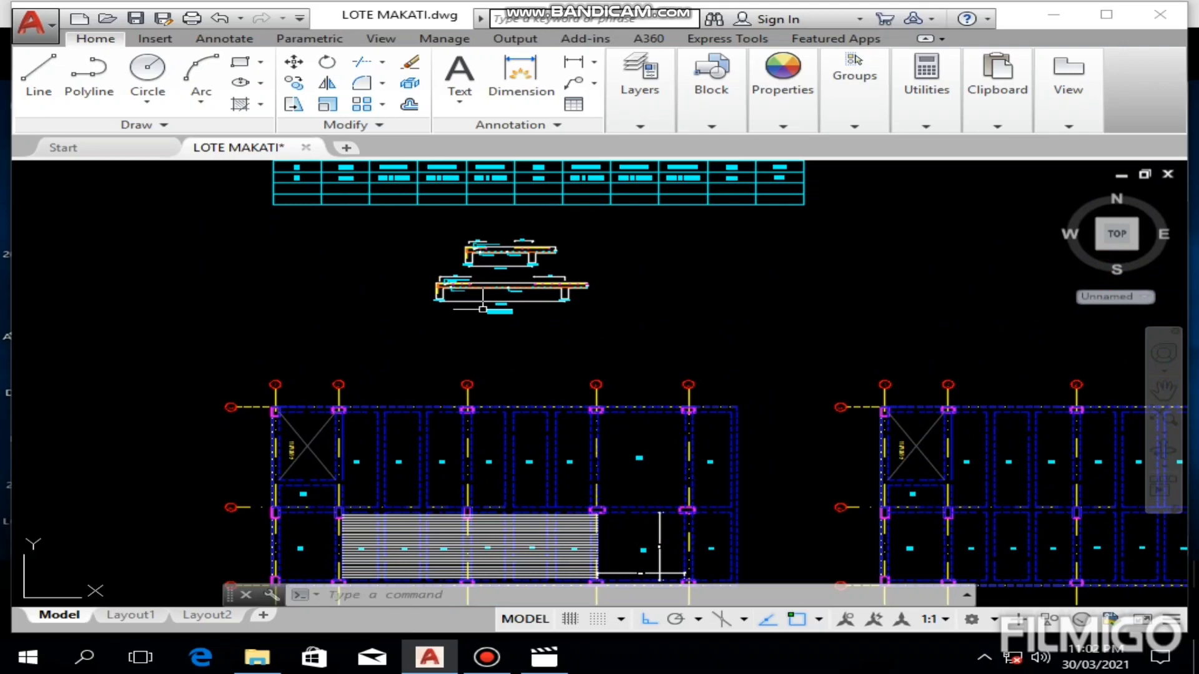
middle_drag(480, 238, 475, 387)
scroll(359, 279, up, 2)
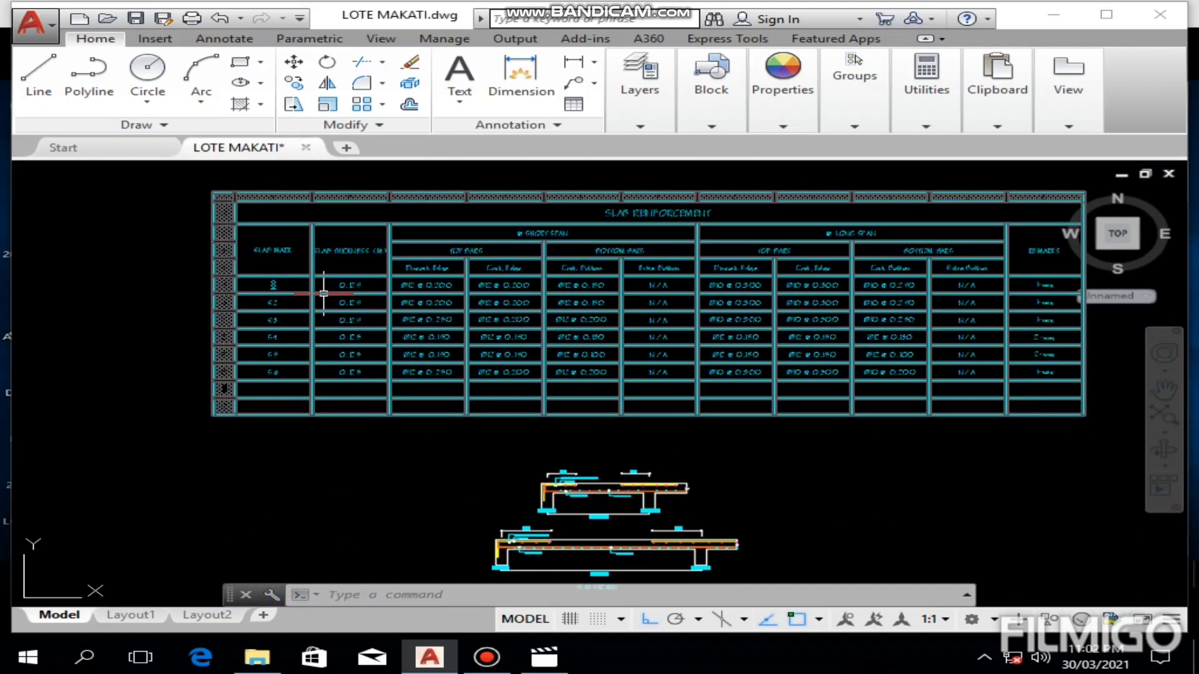
scroll(306, 280, up, 4)
mouse_move(637, 328)
middle_down()
mouse_move(333, 330)
mouse_move(315, 375)
mouse_move(0, 370)
mouse_move(89, 429)
mouse_move(129, 345)
mouse_move(227, 339)
middle_up()
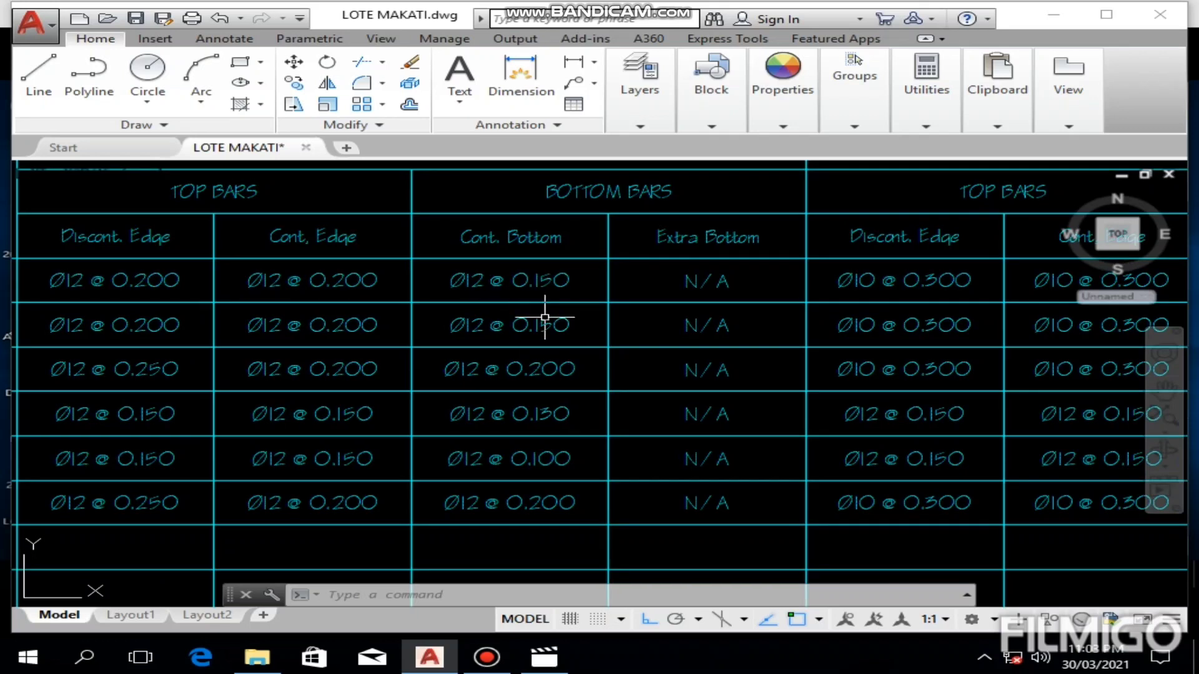
Step: Examine the row of S2 panels beside the stairwell, directly above the S1 bars
scroll(543, 343, down, 5)
middle_drag(511, 409, 586, 299)
mouse_move(579, 425)
middle_down()
mouse_move(684, 320)
mouse_move(565, 477)
middle_up()
scroll(685, 328, down, 5)
scroll(651, 463, up, 5)
scroll(508, 350, up, 8)
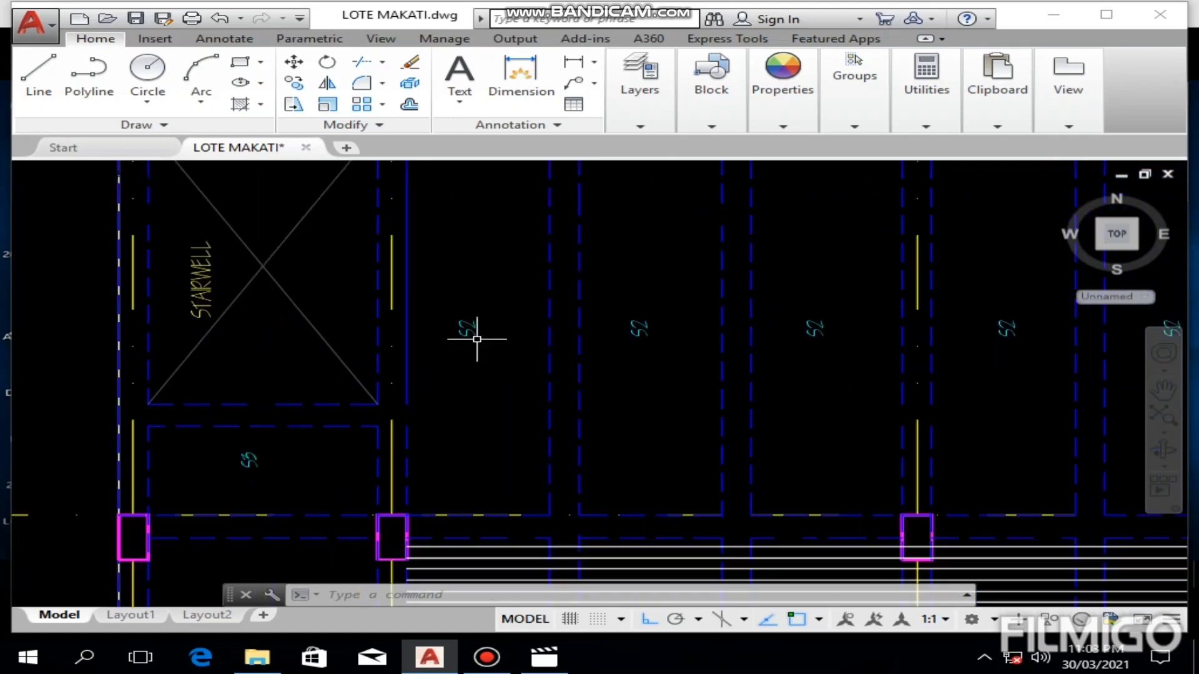
middle_drag(476, 332, 336, 391)
scroll(336, 391, down, 2)
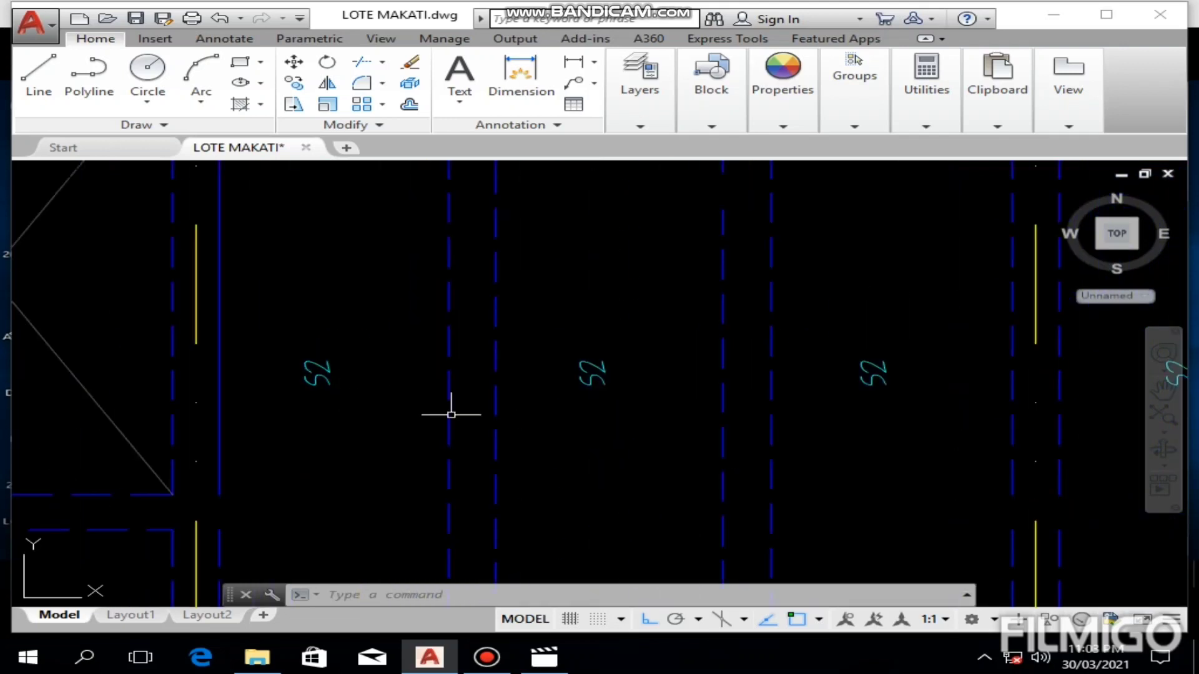
scroll(603, 403, down, 4)
middle_drag(620, 425, 536, 390)
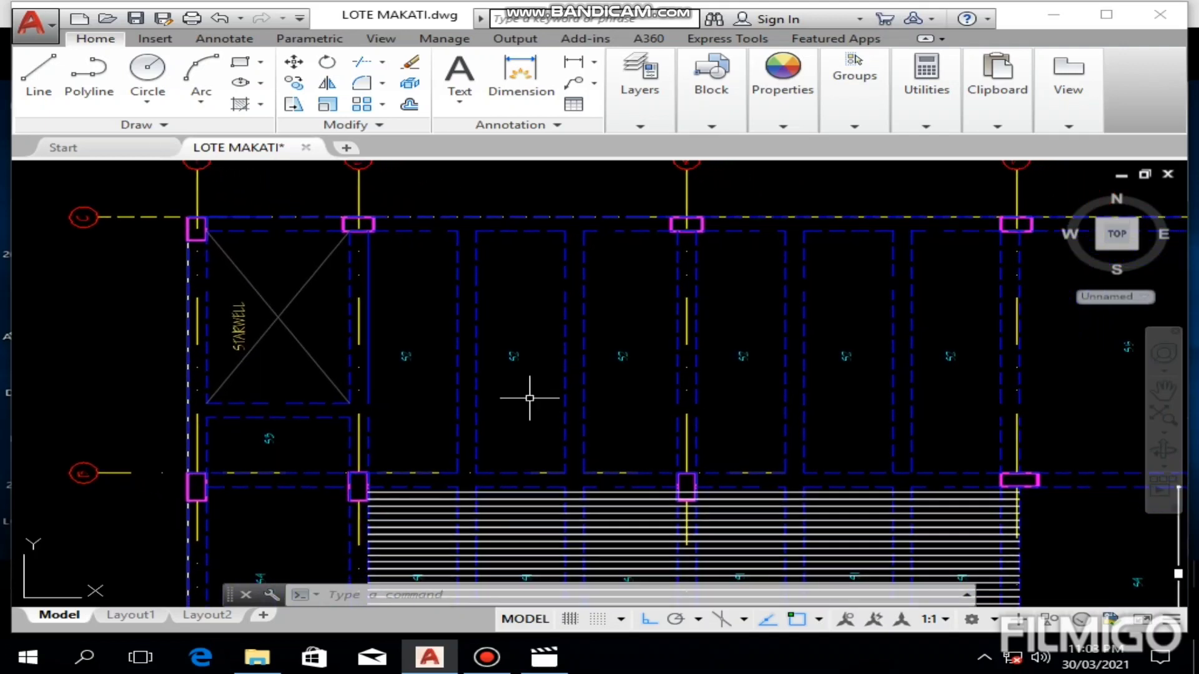
scroll(529, 398, up, 2)
middle_drag(527, 396, 559, 270)
scroll(560, 271, down, 2)
middle_drag(412, 470, 430, 444)
Step: Copy all the short-span bottom bars of the S1 panels into the S2 panels, starting just above the beam between the rows
scroll(437, 406, up, 4)
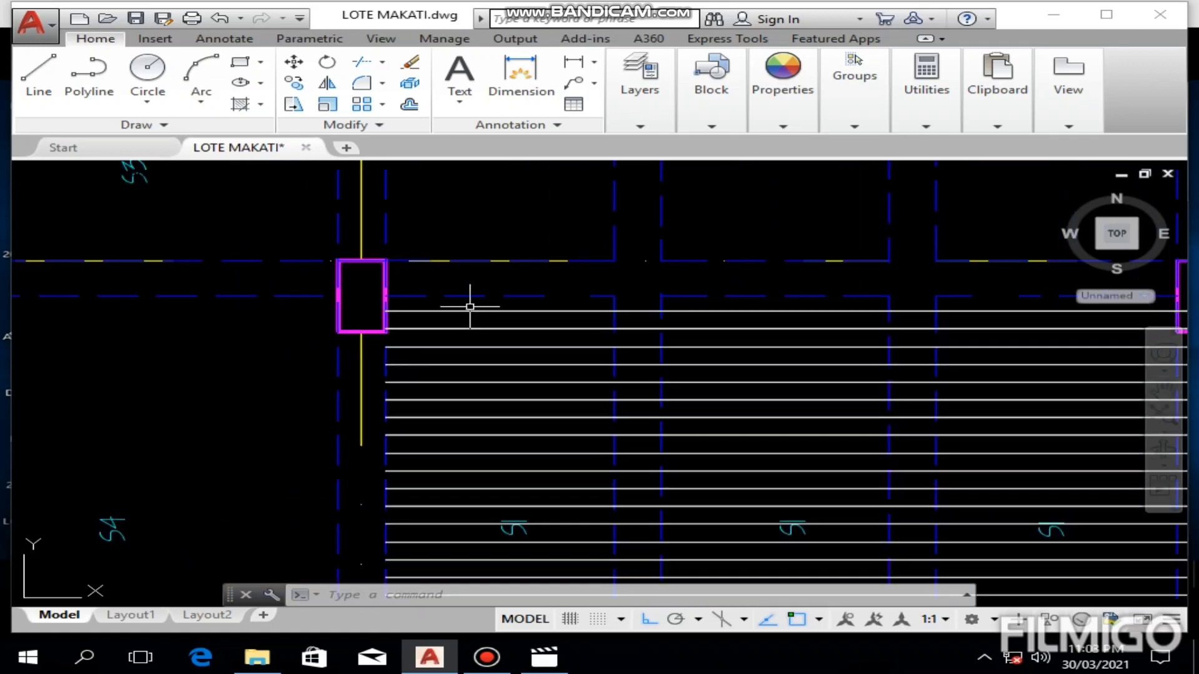
mouse_move(470, 304)
mouse_down()
mouse_move(388, 415)
mouse_move(388, 498)
mouse_move(461, 534)
mouse_up()
key(Escape)
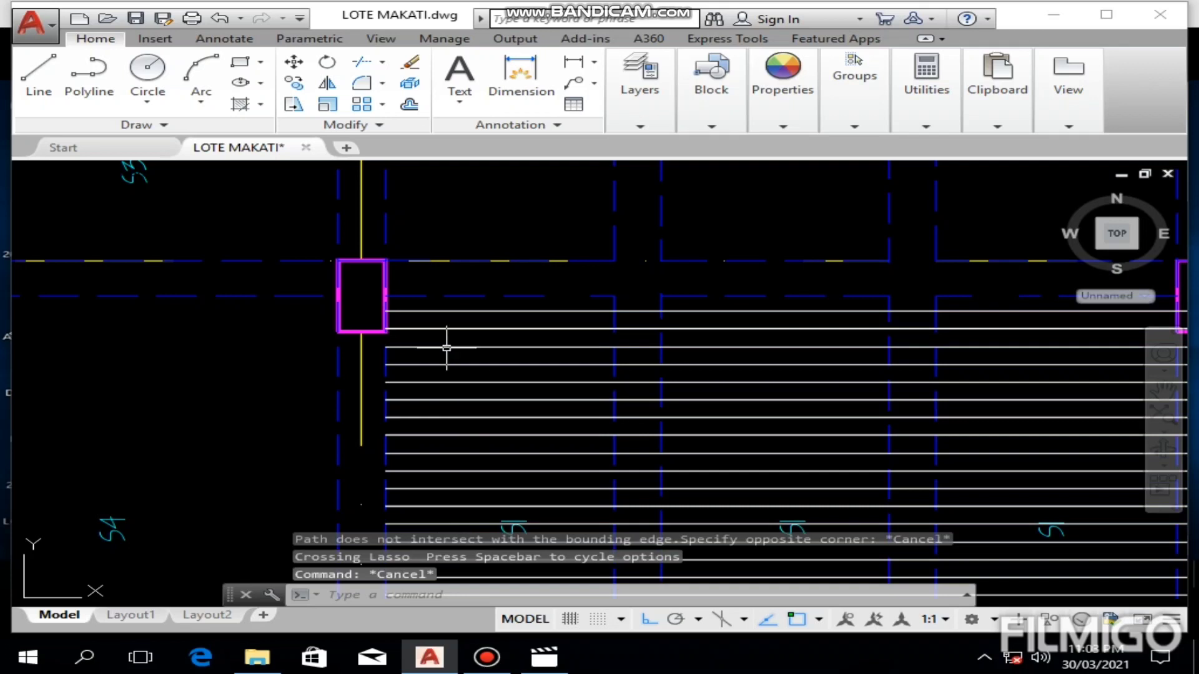
drag(437, 302, 432, 473)
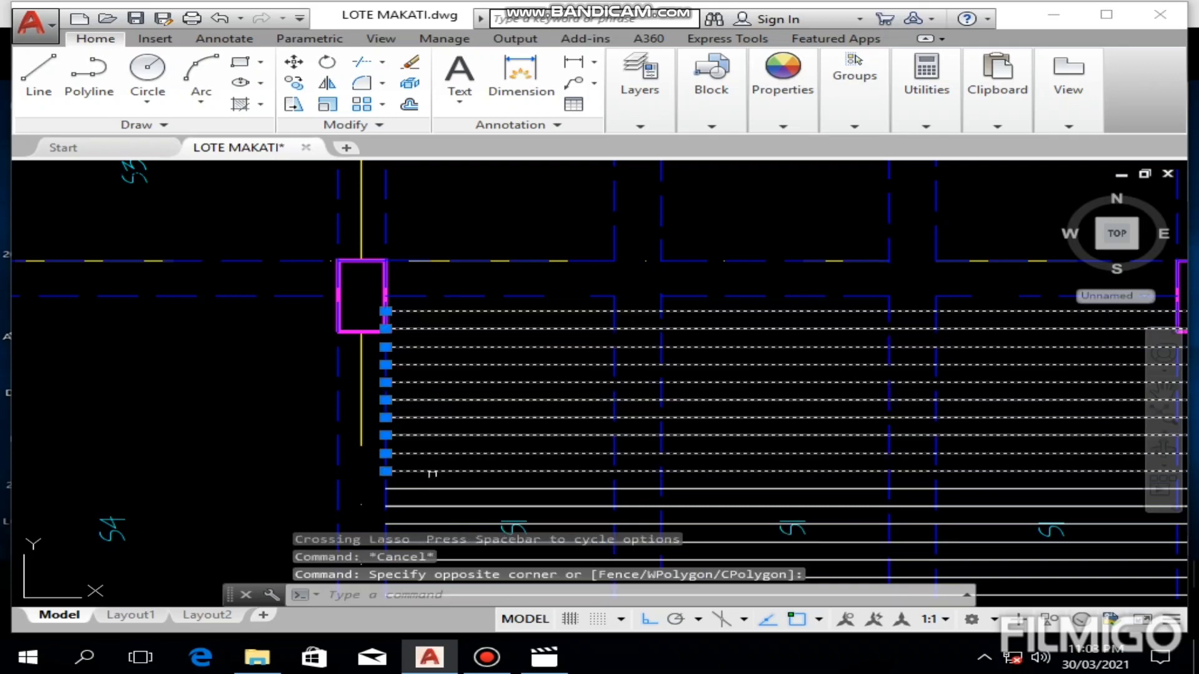
middle_drag(432, 473, 451, 273)
drag(444, 279, 429, 508)
middle_drag(484, 413, 463, 384)
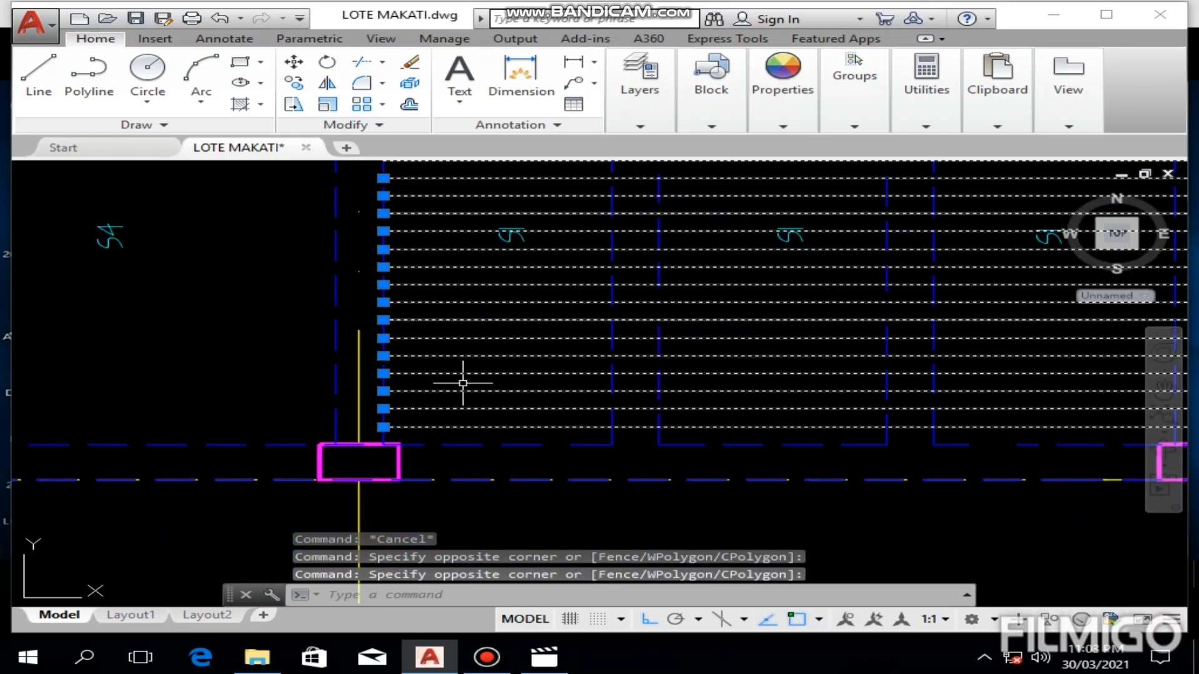
scroll(451, 367, down, 4)
middle_drag(457, 288, 449, 338)
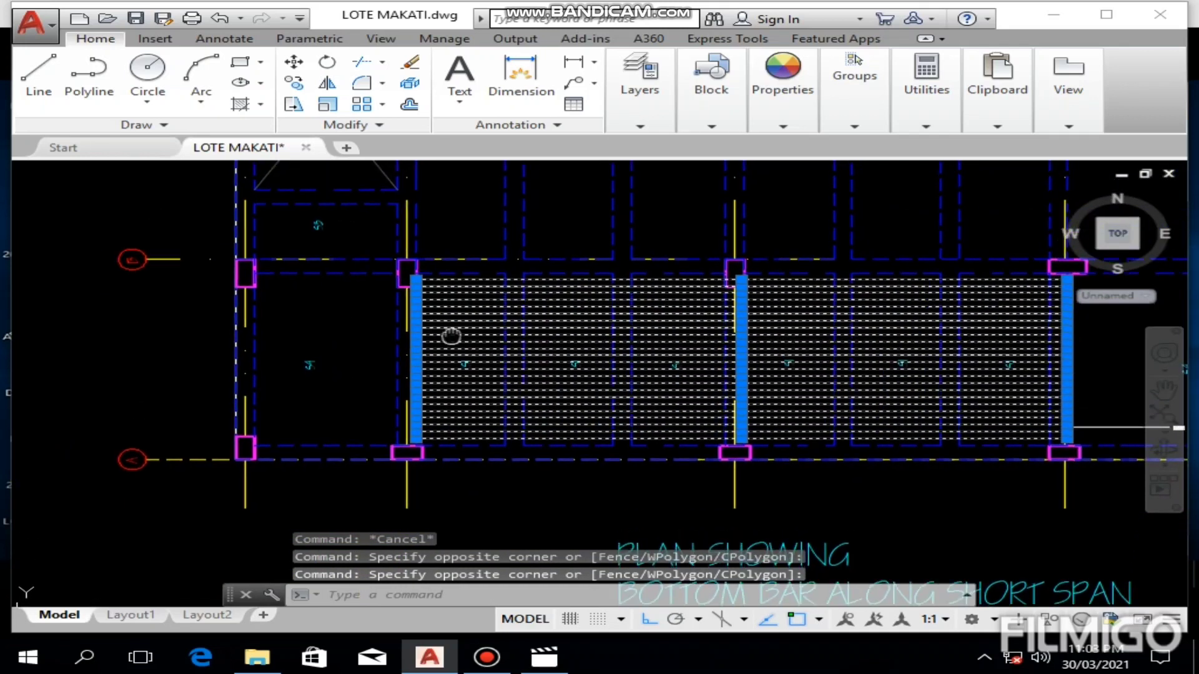
click(293, 83)
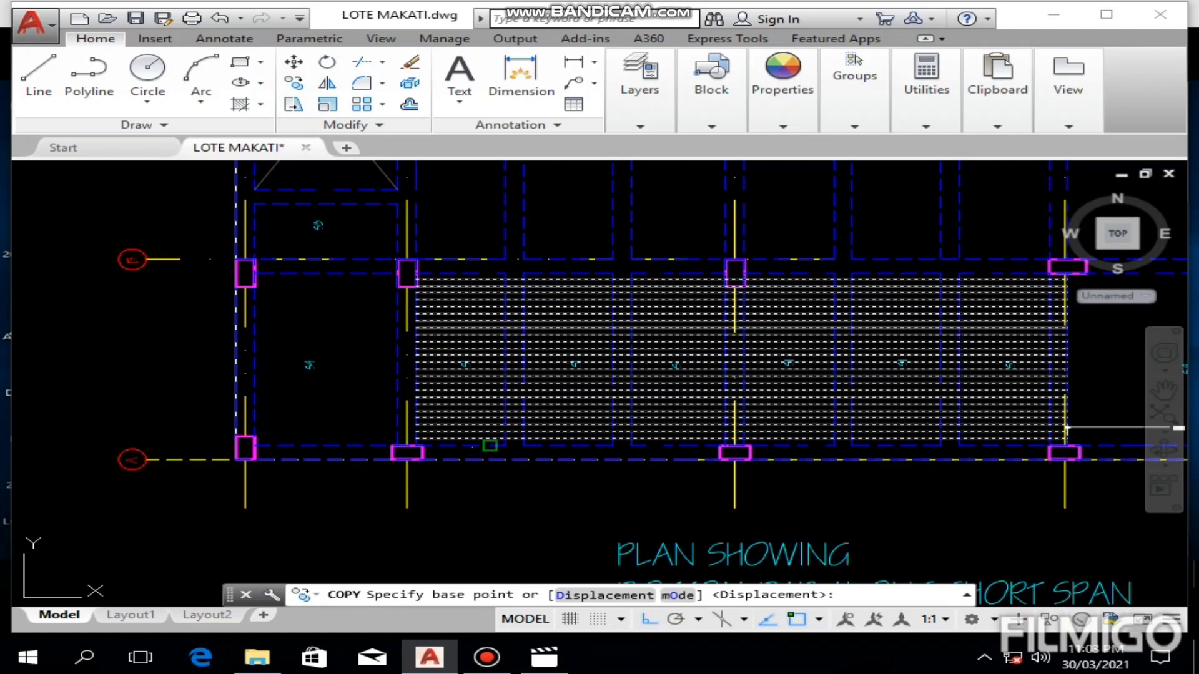
scroll(489, 442, up, 5)
middle_drag(479, 447, 655, 441)
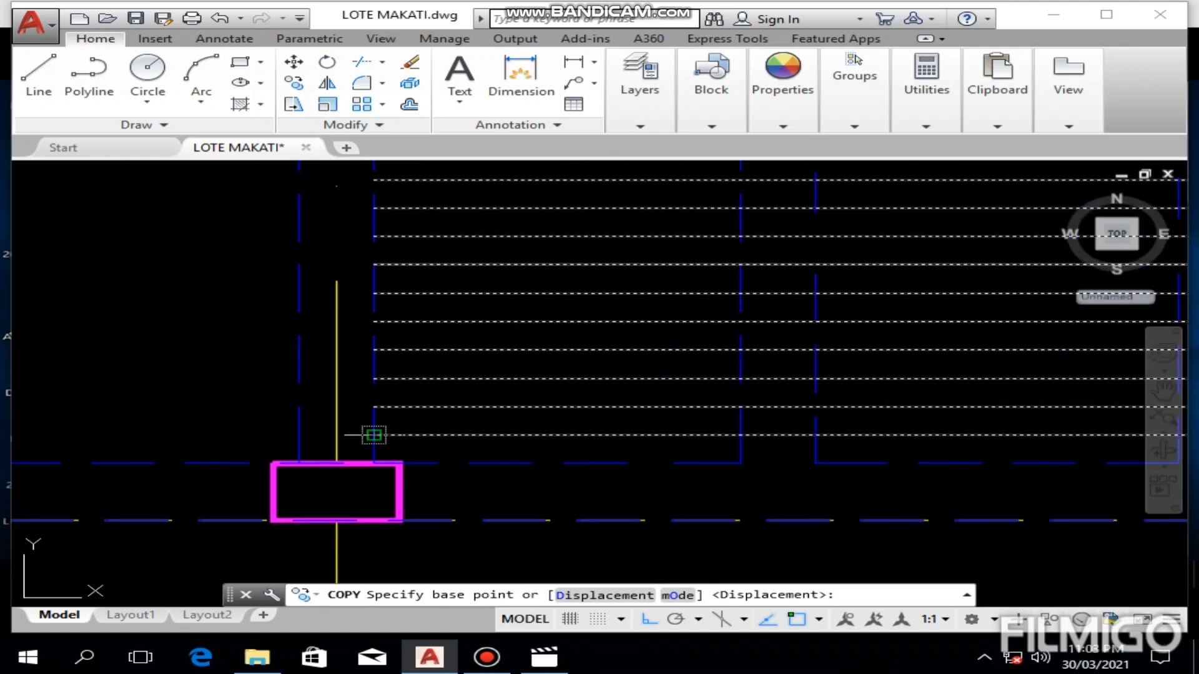
click(379, 436)
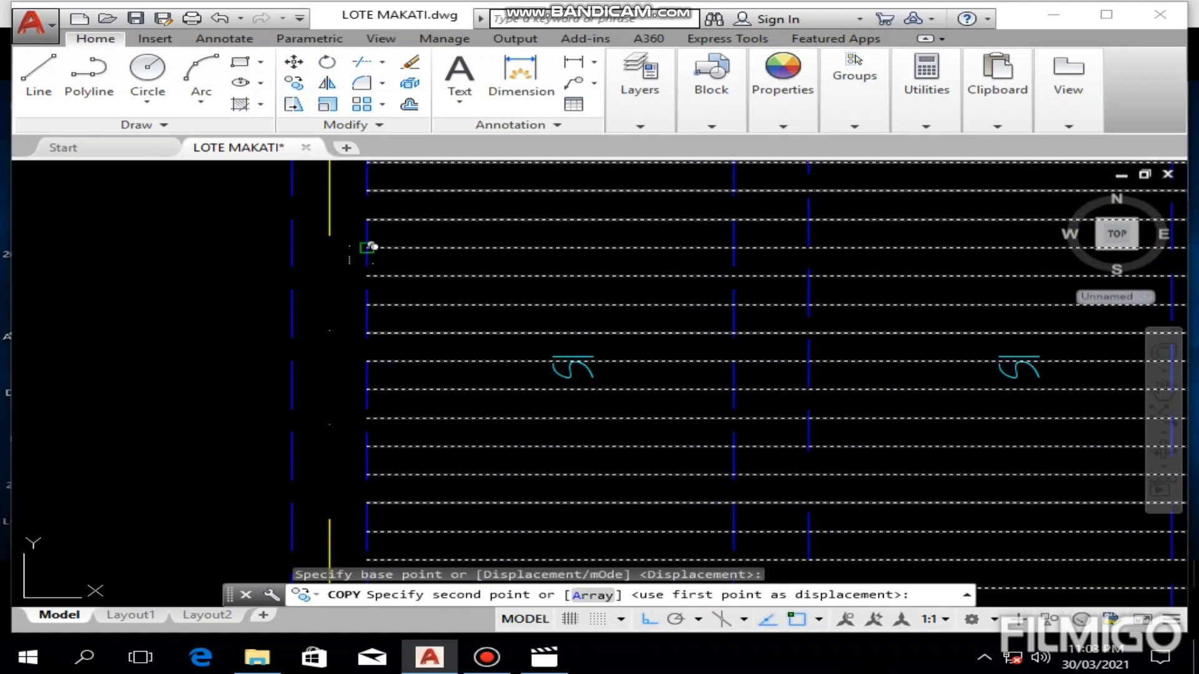
scroll(347, 387, down, 2)
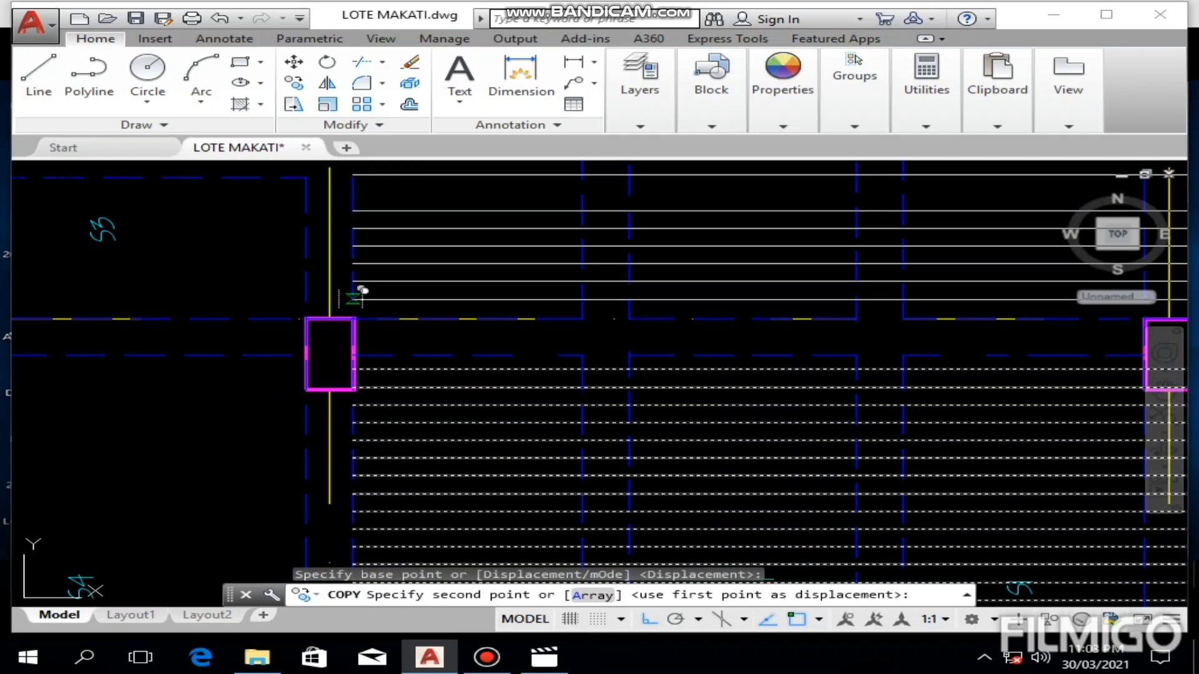
click(353, 298)
scroll(350, 302, down, 3)
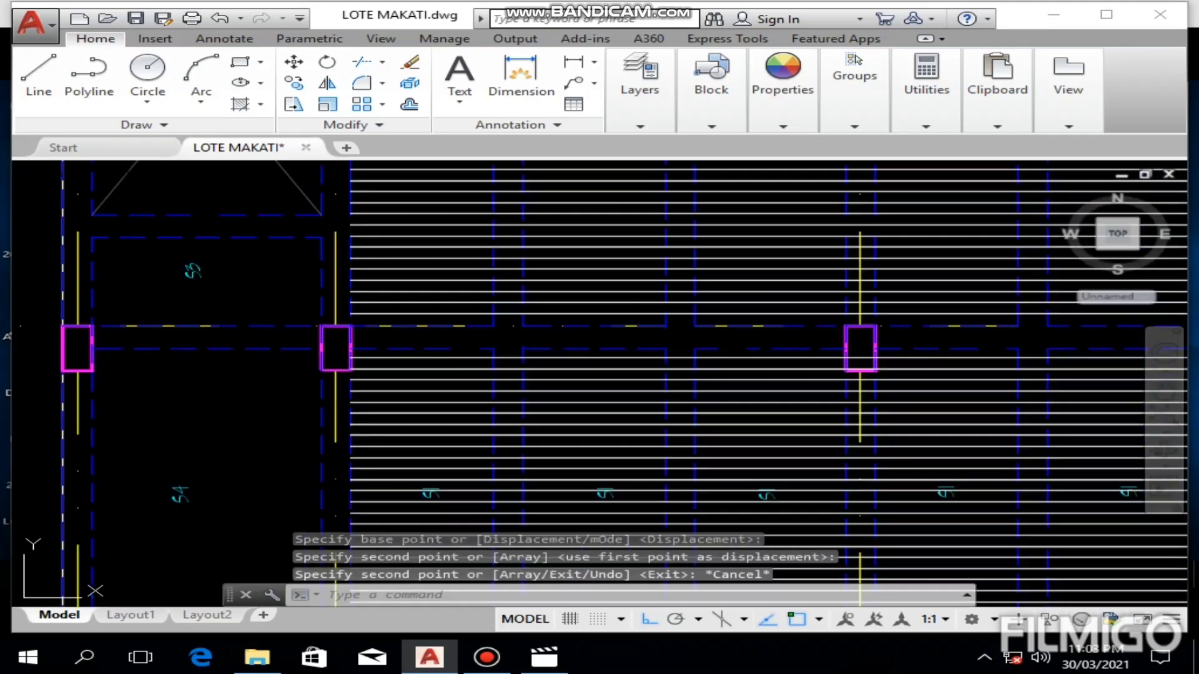
middle_drag(514, 304, 518, 374)
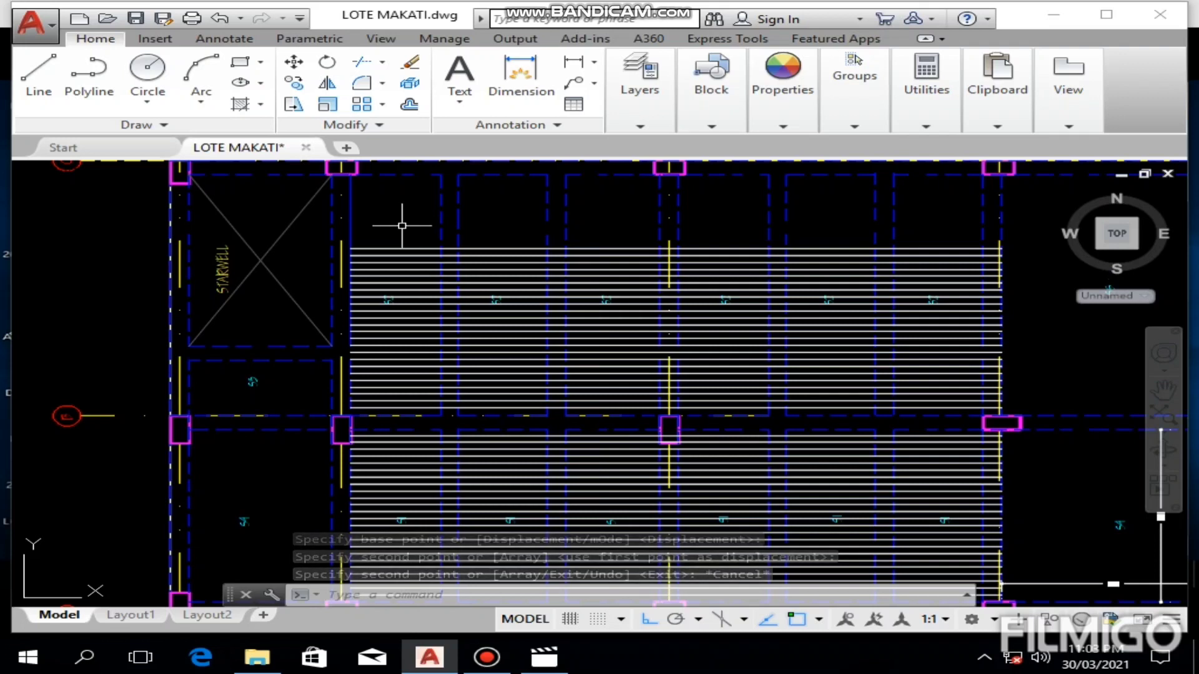
key(Escape)
Step: Copy the five uppermost bars in the S2 panels upward in successive sets until they reach the panels' upper edge
drag(400, 253, 383, 270)
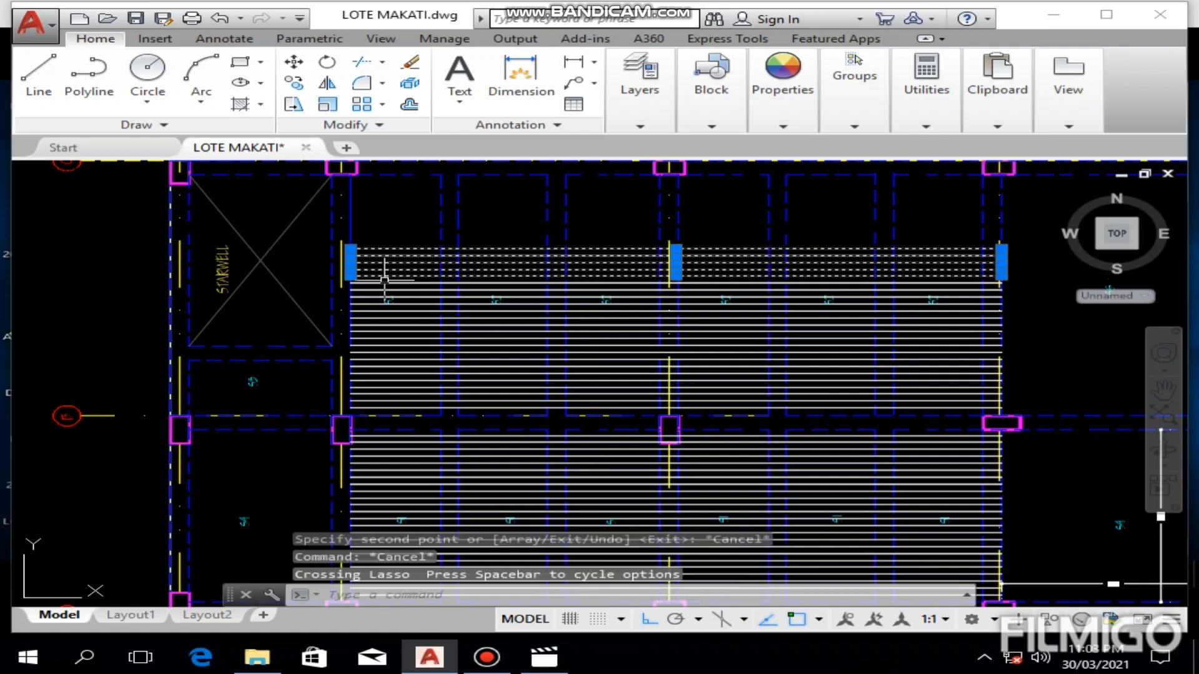
scroll(357, 278, up, 2)
scroll(357, 278, up, 2)
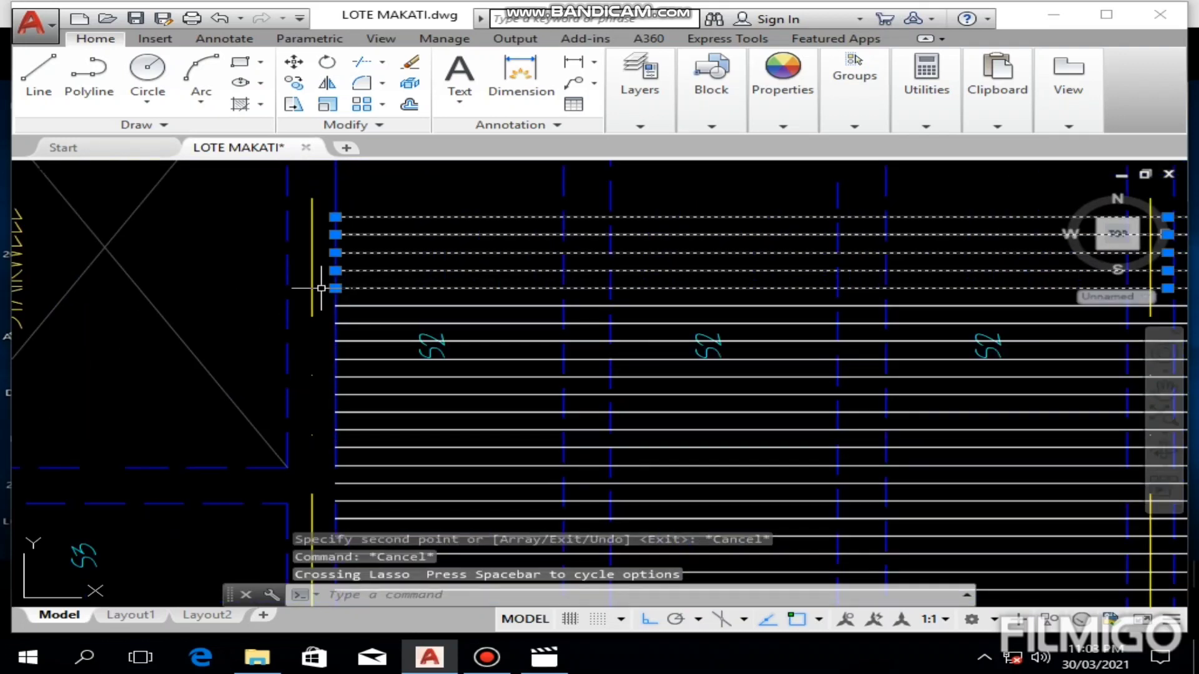
click(292, 87)
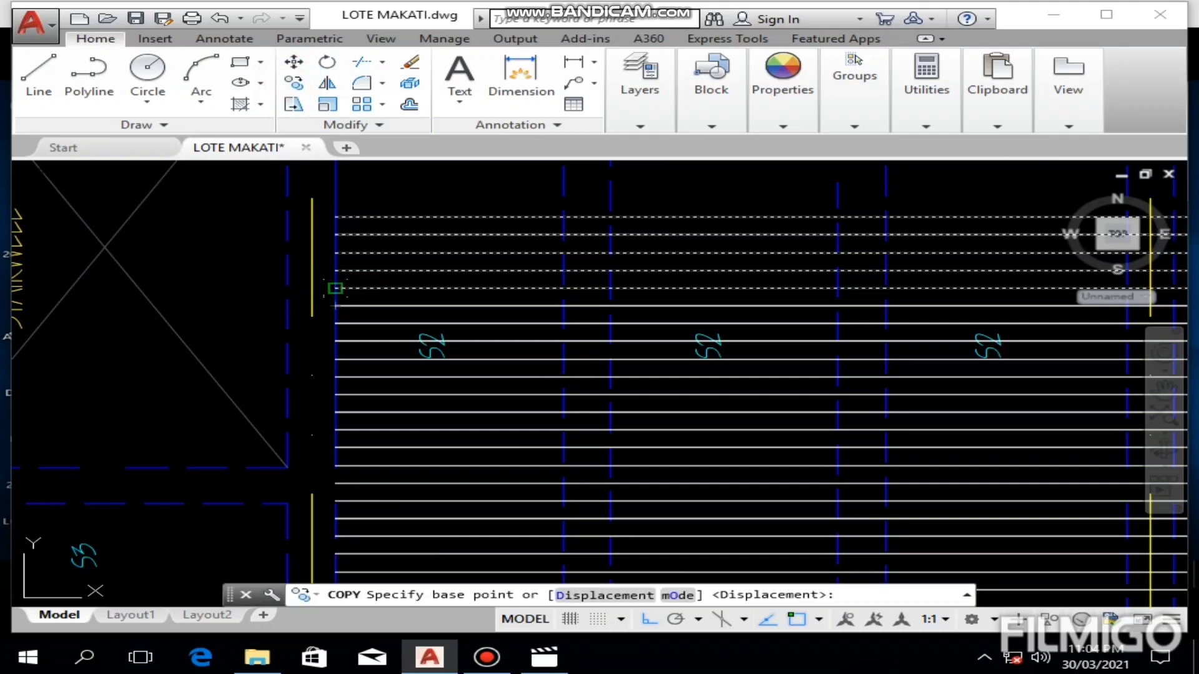
click(337, 288)
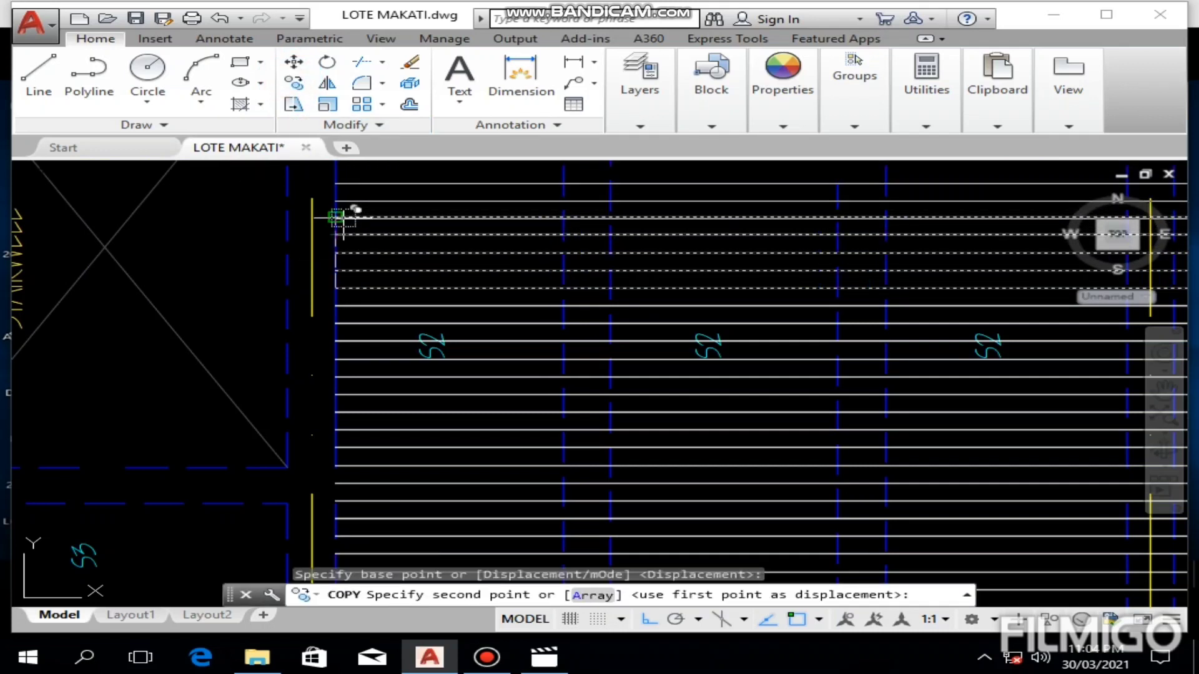
click(335, 216)
middle_drag(337, 241, 312, 456)
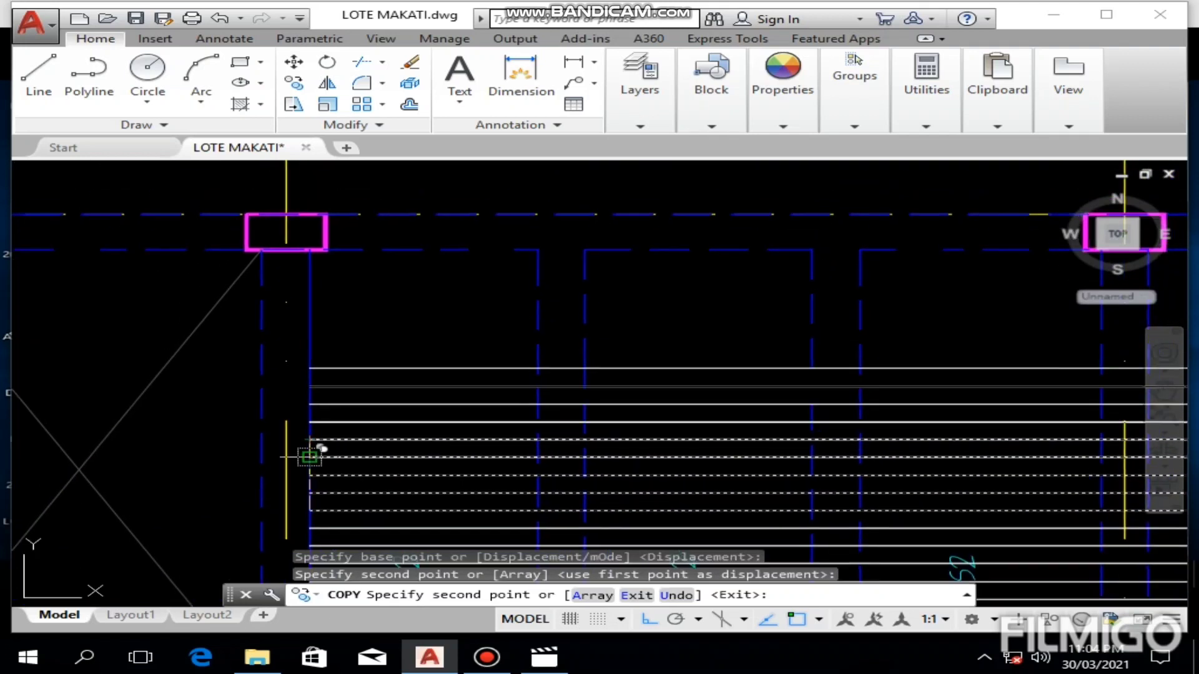
click(309, 367)
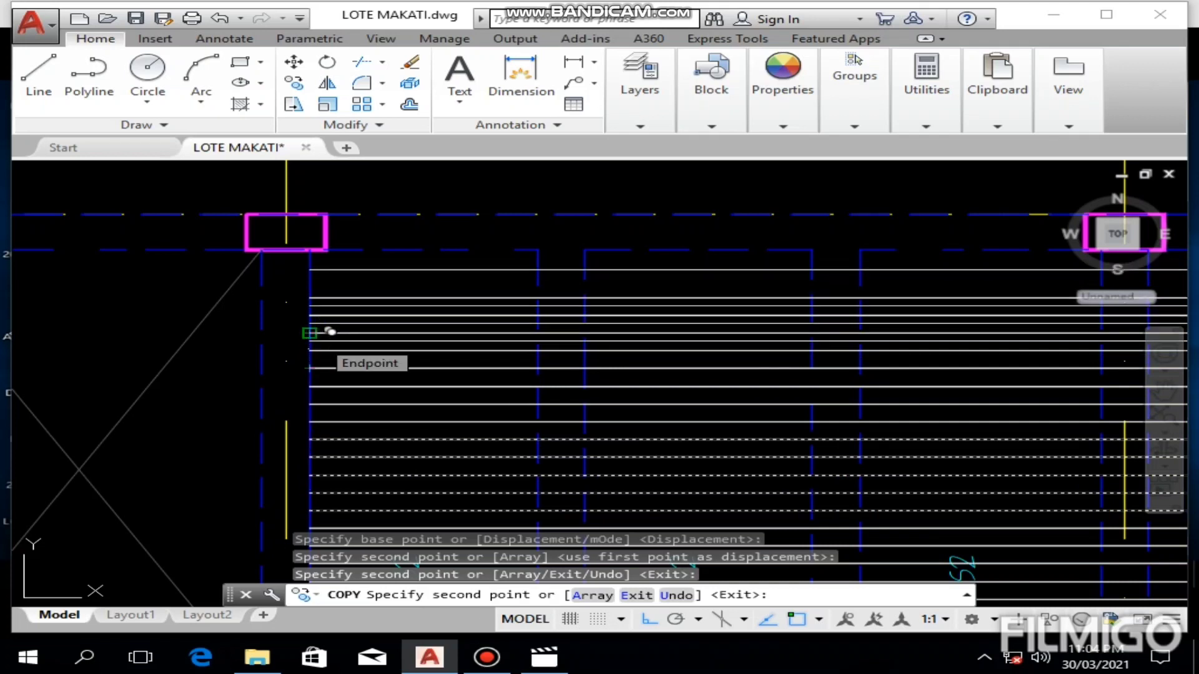
click(309, 333)
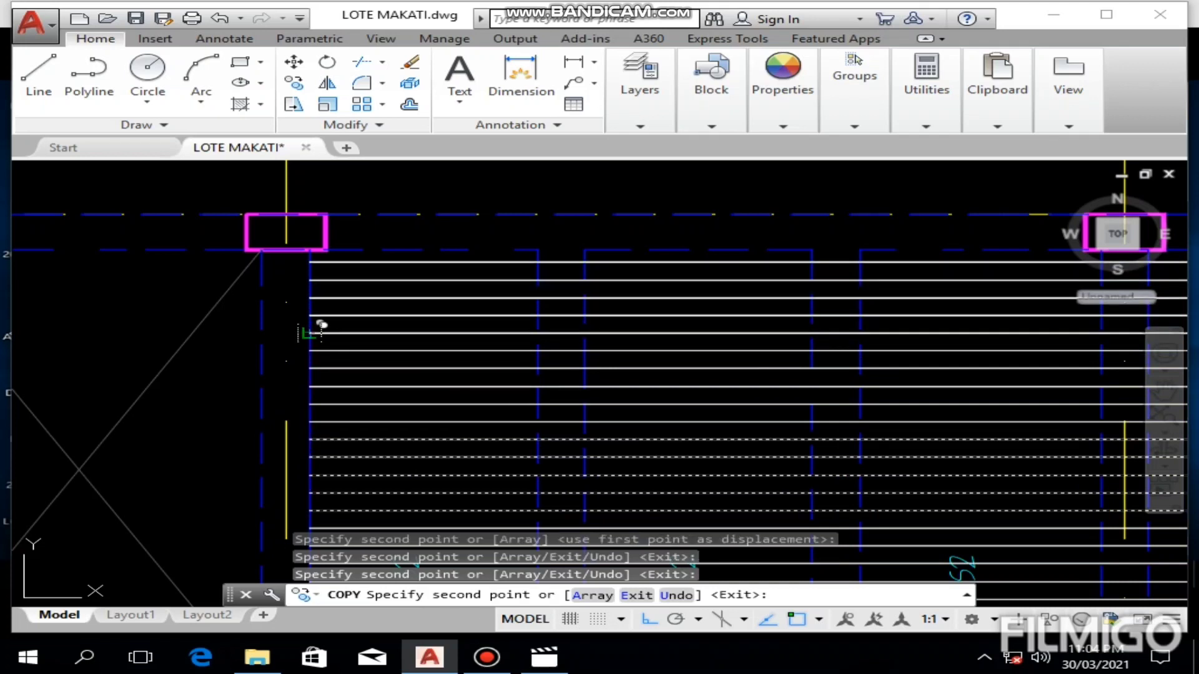
key(Escape)
Step: Look over the short-span bottom bars across the S2 and S1 panels
scroll(311, 335, down, 3)
scroll(520, 270, up, 3)
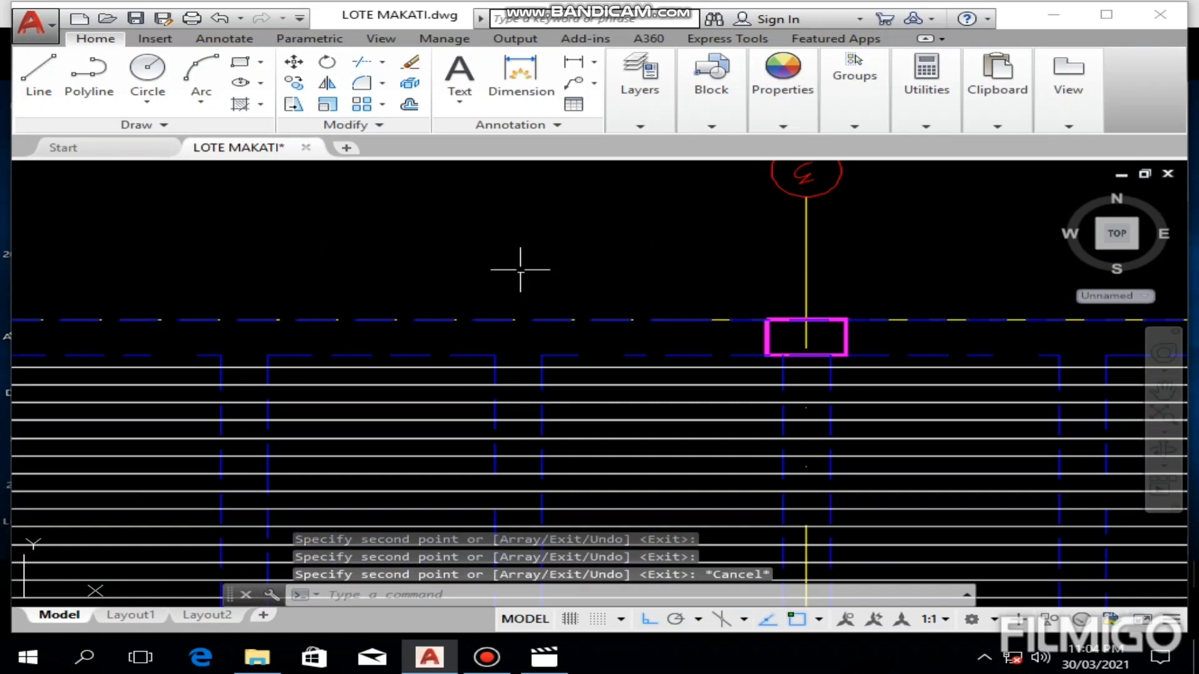
middle_drag(490, 452, 455, 327)
scroll(457, 328, down, 2)
mouse_move(537, 427)
middle_down()
mouse_move(422, 337)
mouse_move(364, 329)
middle_up()
scroll(364, 329, down, 3)
Step: Check the properties of the orange continuous bottom bar polyline in the slab section detail near the discontinuous edge
middle_drag(431, 276, 440, 336)
middle_drag(467, 258, 470, 396)
scroll(427, 256, up, 5)
mouse_move(535, 265)
middle_down()
mouse_move(479, 343)
mouse_move(393, 377)
middle_up()
scroll(479, 338, up, 4)
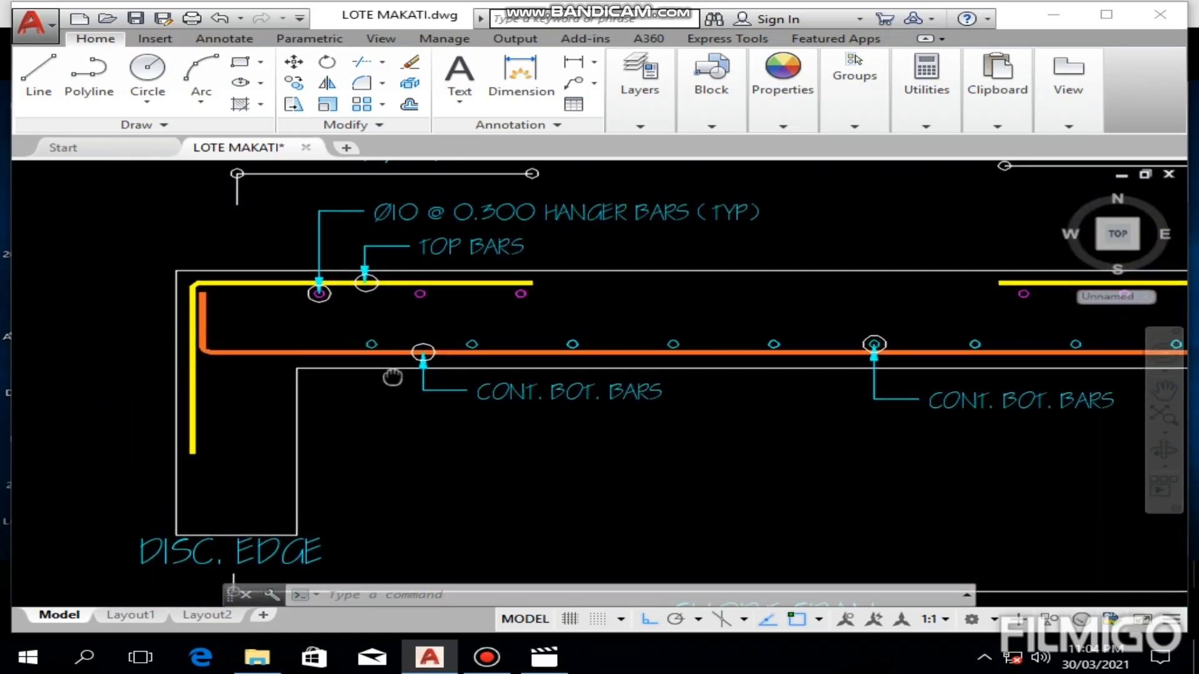
click(537, 352)
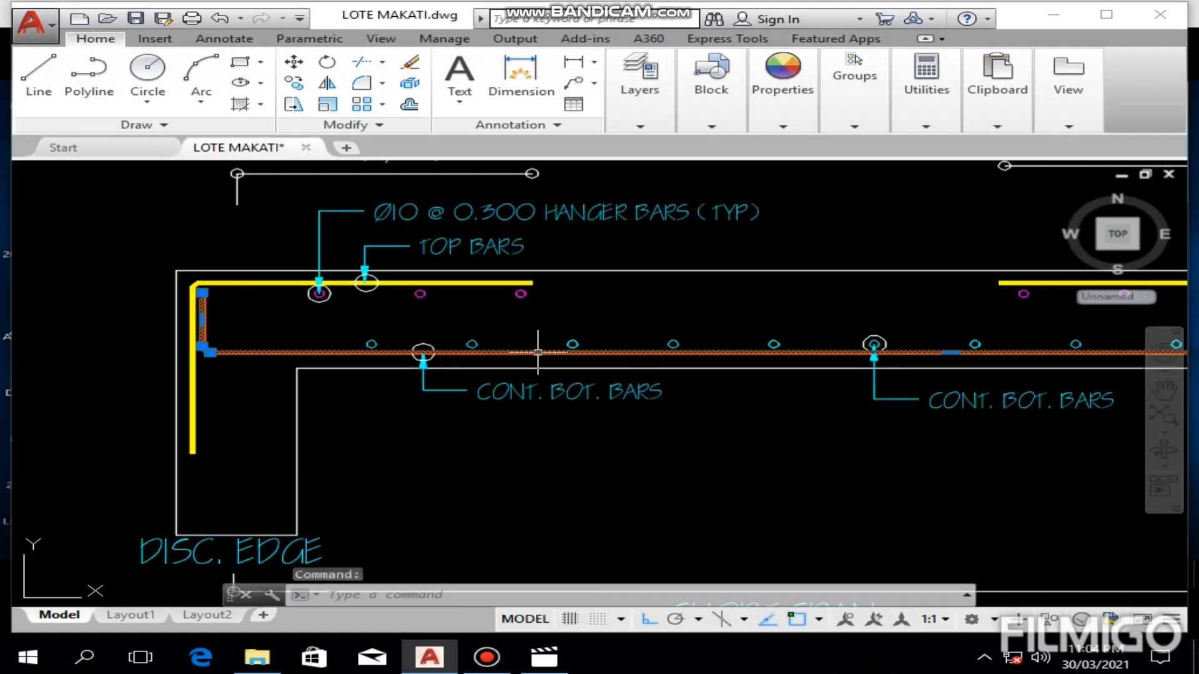
right_click(538, 351)
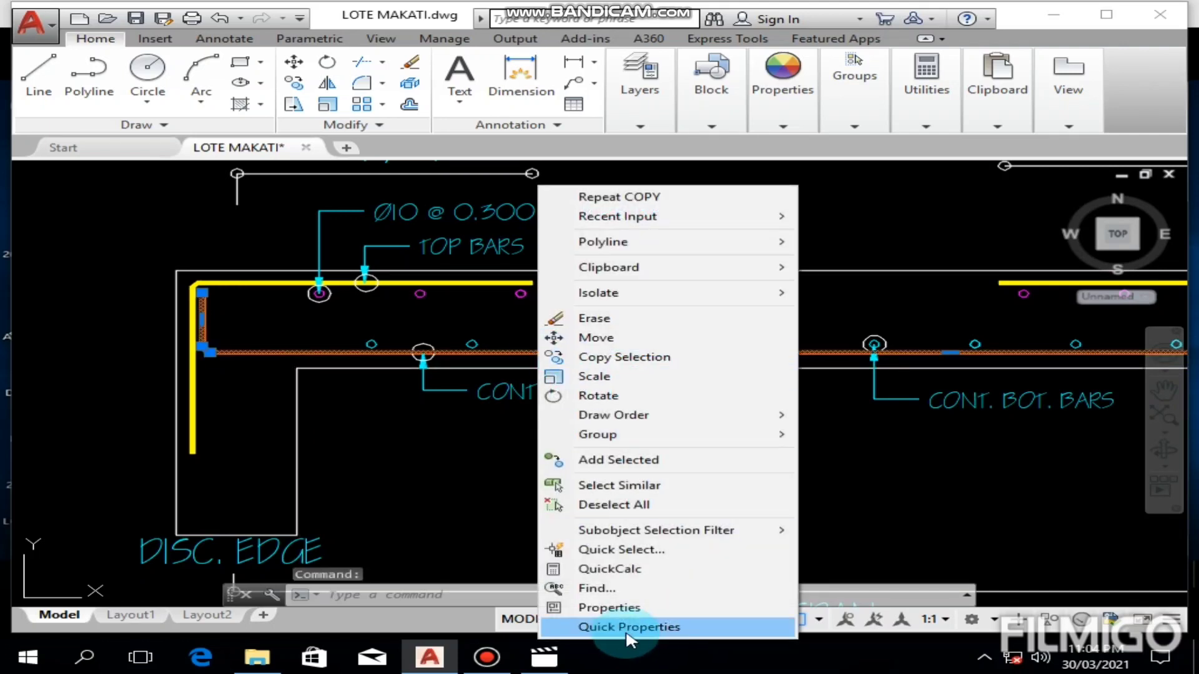
click(632, 605)
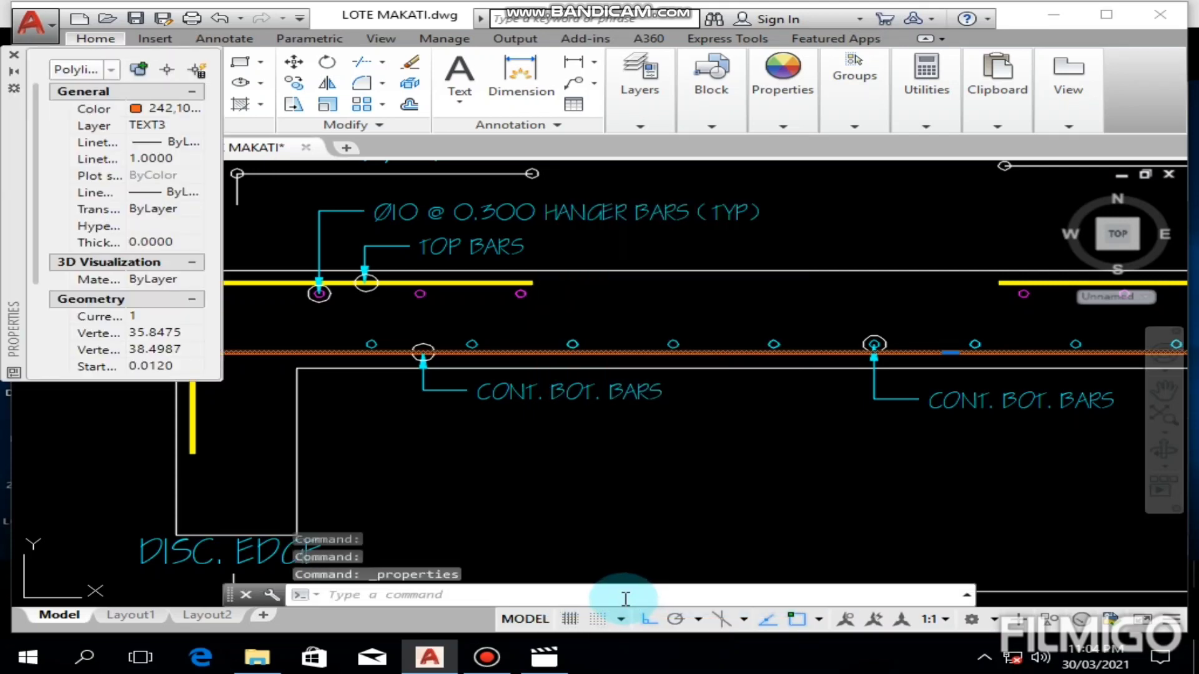
click(165, 114)
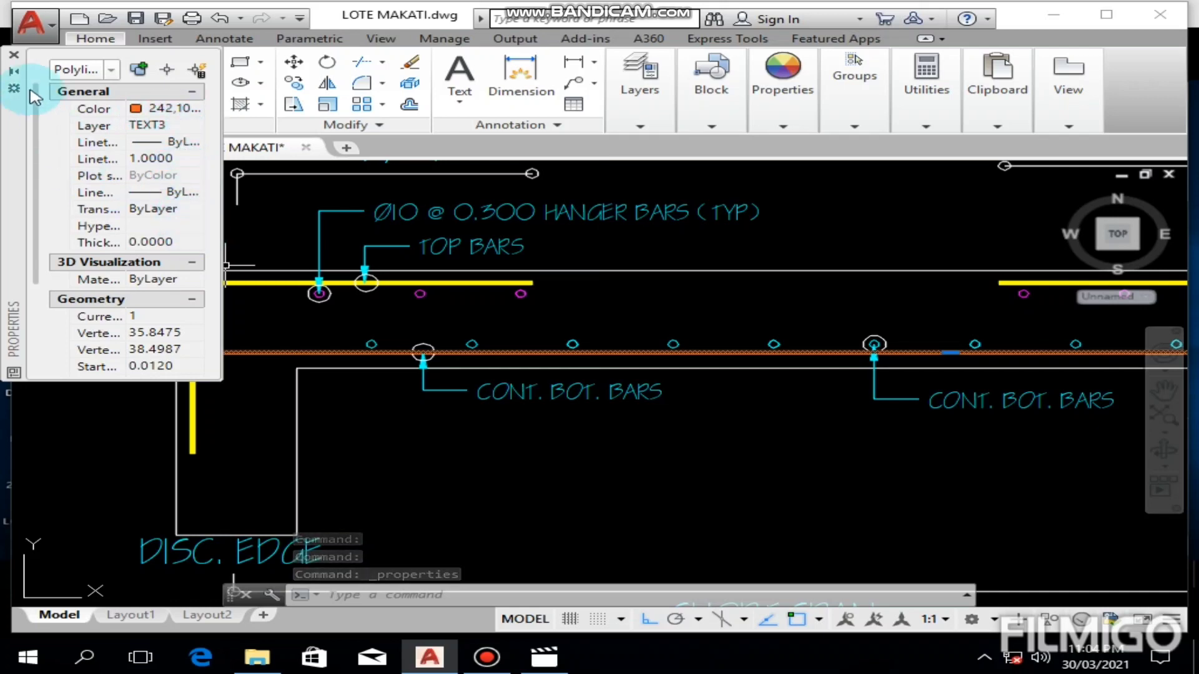
click(13, 58)
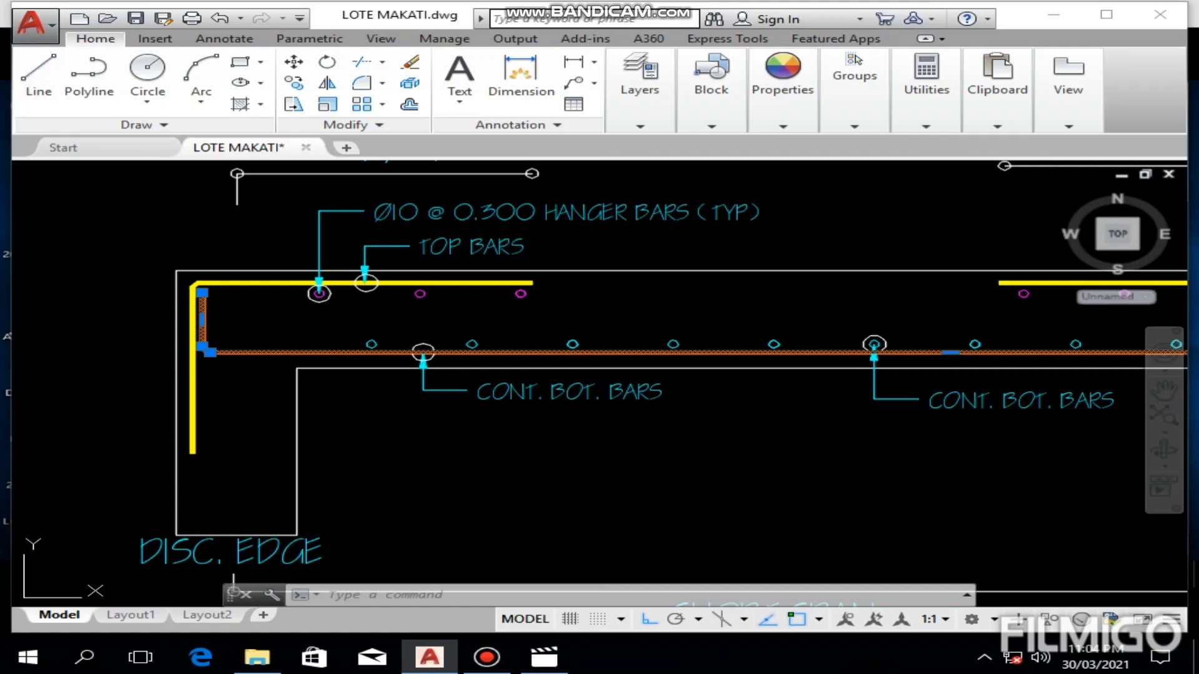
key(Escape)
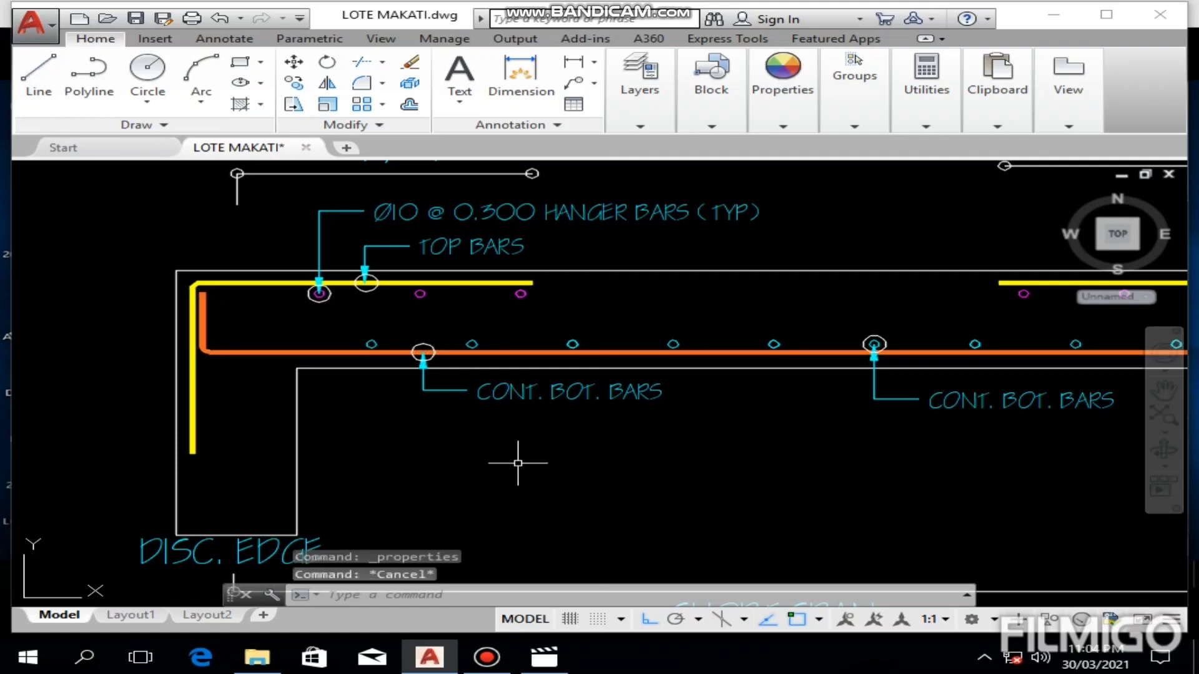
Step: Look over the barred S2 panels and examine the dimensioned S4 panel beside the S1 bars
scroll(517, 449, down, 2)
mouse_move(518, 450)
middle_down()
mouse_move(527, 341)
mouse_move(552, 343)
mouse_move(553, 329)
middle_up()
scroll(526, 341, down, 4)
scroll(544, 352, down, 4)
mouse_move(516, 495)
middle_down()
mouse_move(518, 354)
mouse_move(383, 337)
middle_up()
scroll(492, 471, up, 4)
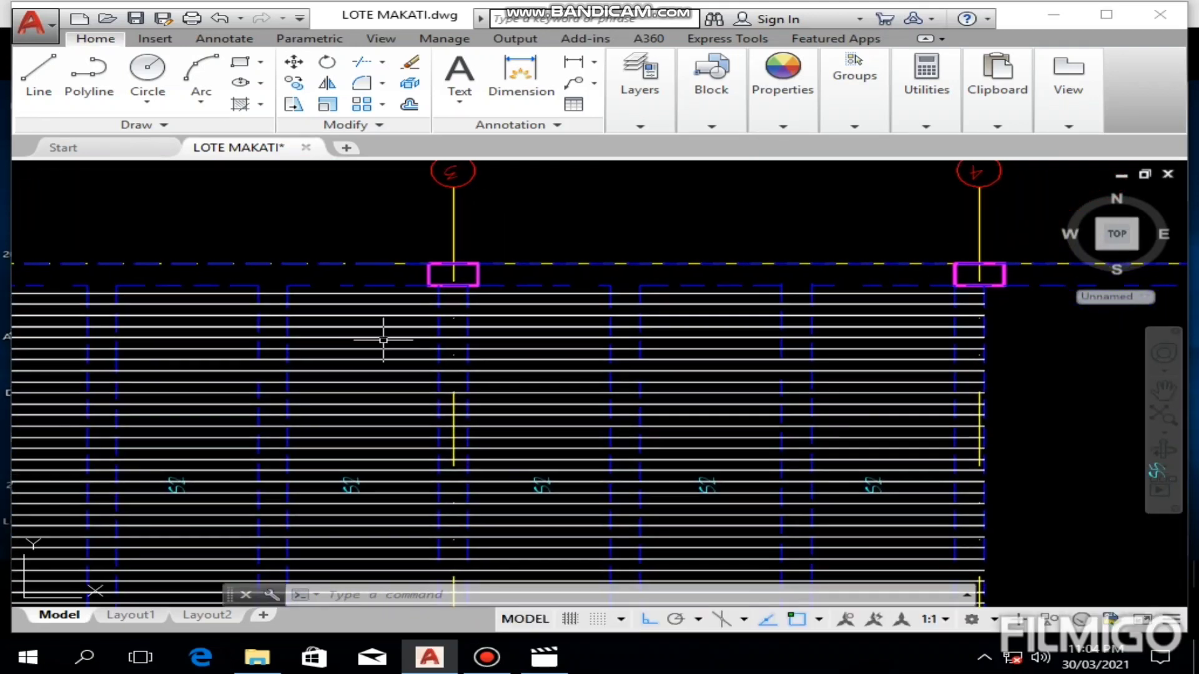
middle_drag(424, 377, 433, 317)
scroll(434, 317, down, 4)
middle_drag(738, 466, 495, 366)
scroll(607, 414, up, 4)
mouse_move(591, 409)
middle_down()
mouse_move(640, 443)
mouse_move(711, 442)
middle_up()
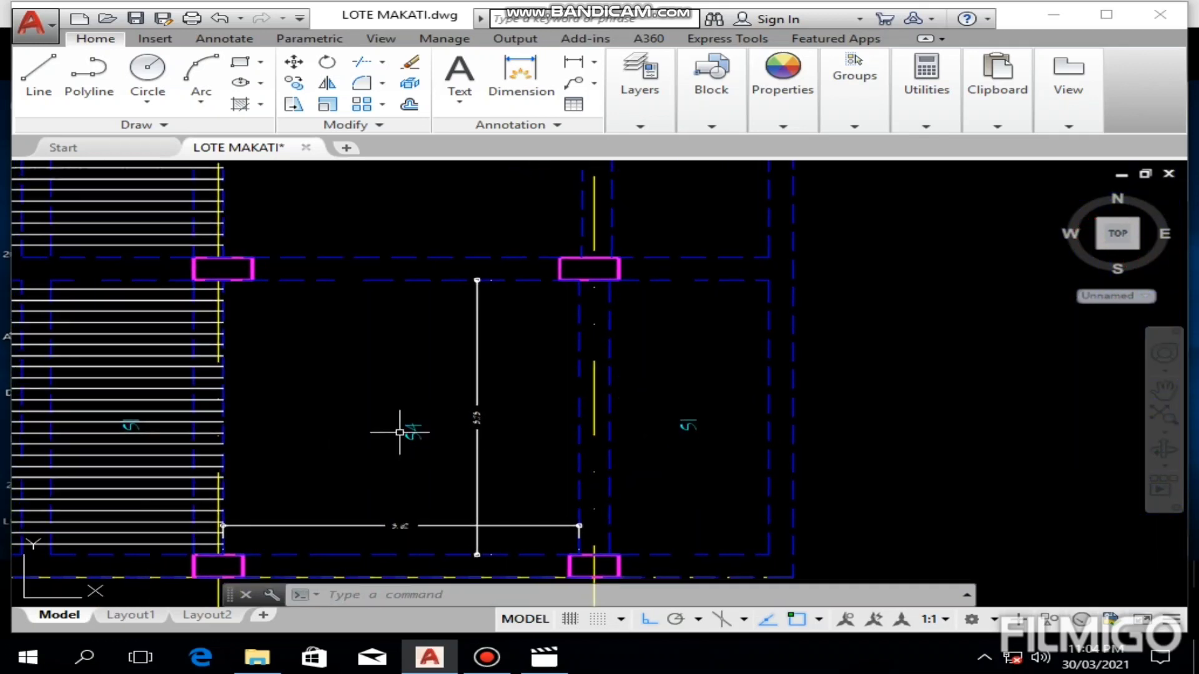
scroll(434, 432, down, 2)
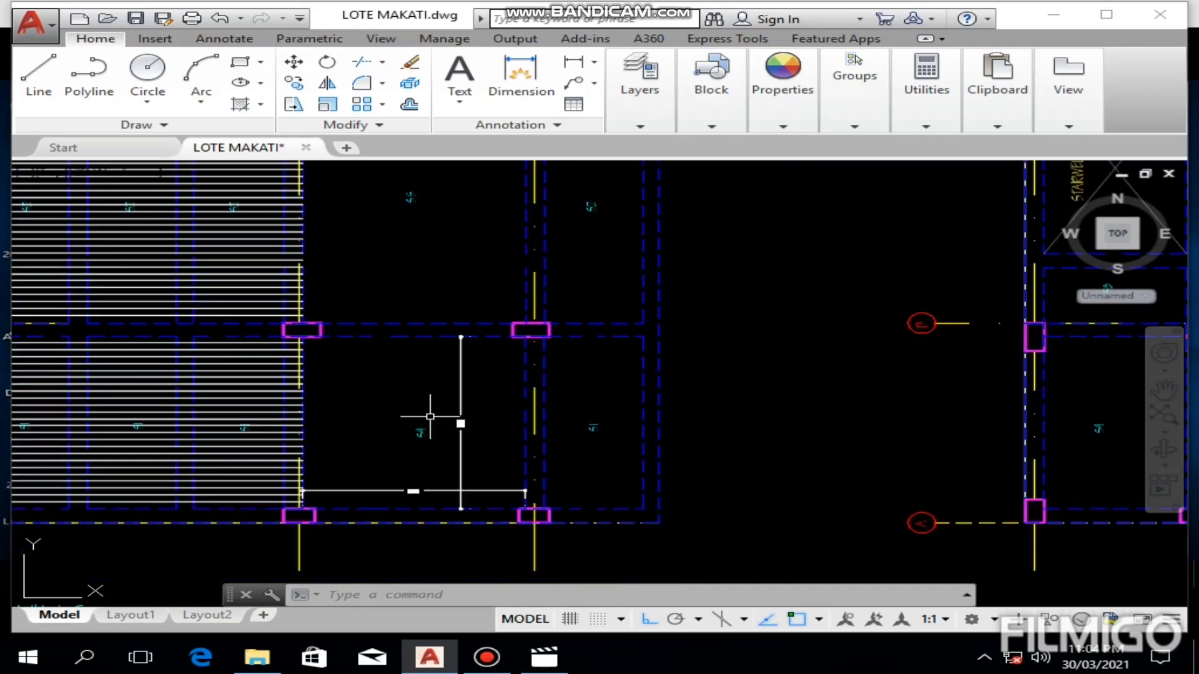
Step: Check the short-span continuous bottom bar entry for S4 in the slab reinforcement table
scroll(430, 417, down, 2)
scroll(418, 385, up, 4)
scroll(410, 388, down, 4)
middle_drag(412, 393, 412, 420)
middle_drag(406, 304, 370, 614)
middle_drag(335, 326, 500, 480)
scroll(181, 333, up, 4)
middle_drag(264, 340, 256, 408)
mouse_move(655, 323)
middle_down()
mouse_move(475, 437)
mouse_move(481, 409)
mouse_move(481, 452)
mouse_move(476, 393)
middle_up()
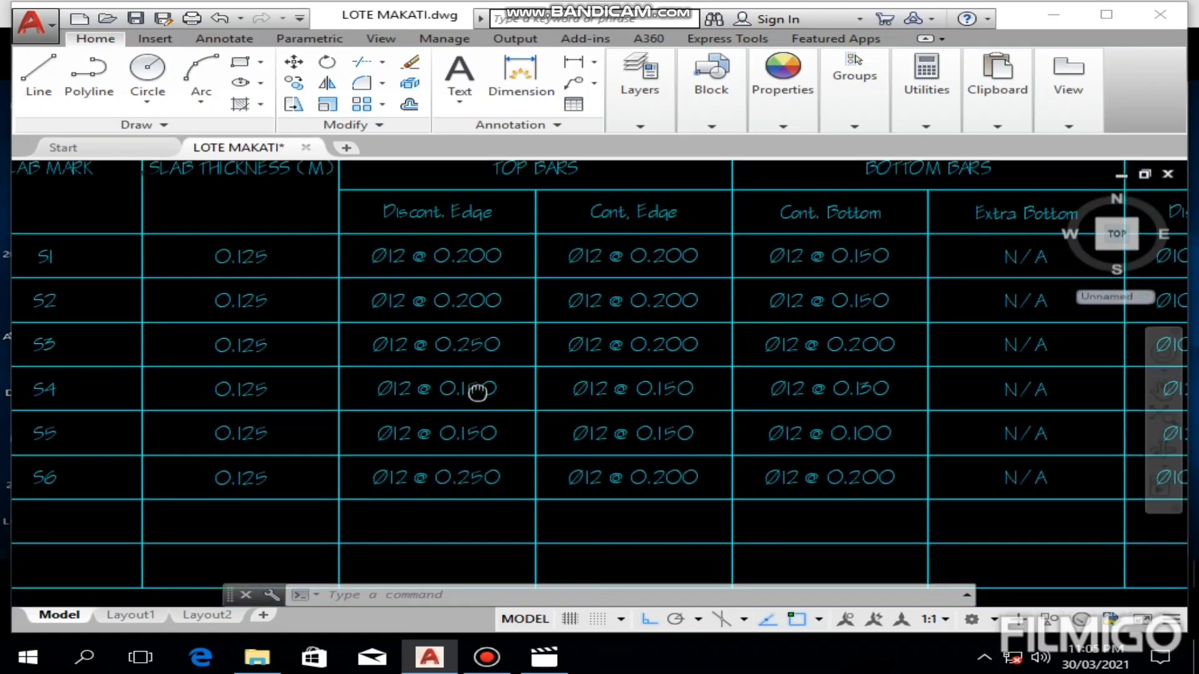
middle_drag(813, 398, 810, 425)
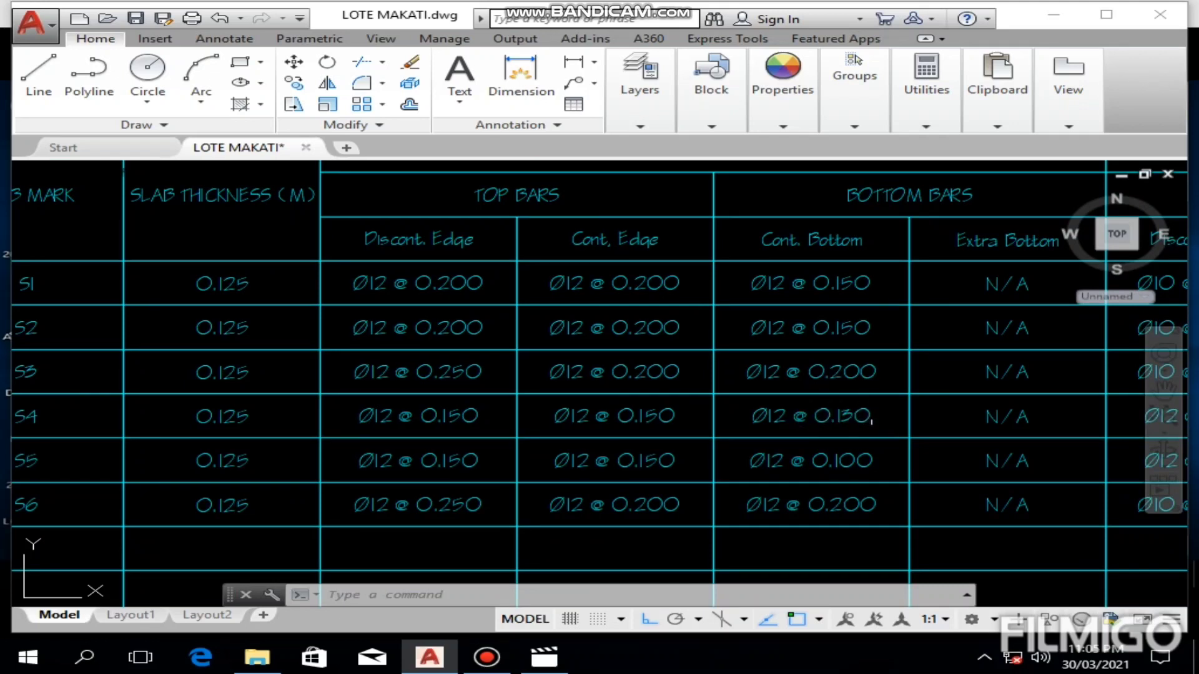
Step: Check the S4 long-span bar entries and the one-way or two-way remarks in the slab reinforcement table
mouse_move(882, 420)
middle_down()
mouse_move(712, 447)
mouse_move(546, 447)
mouse_move(299, 423)
mouse_move(6, 456)
middle_up()
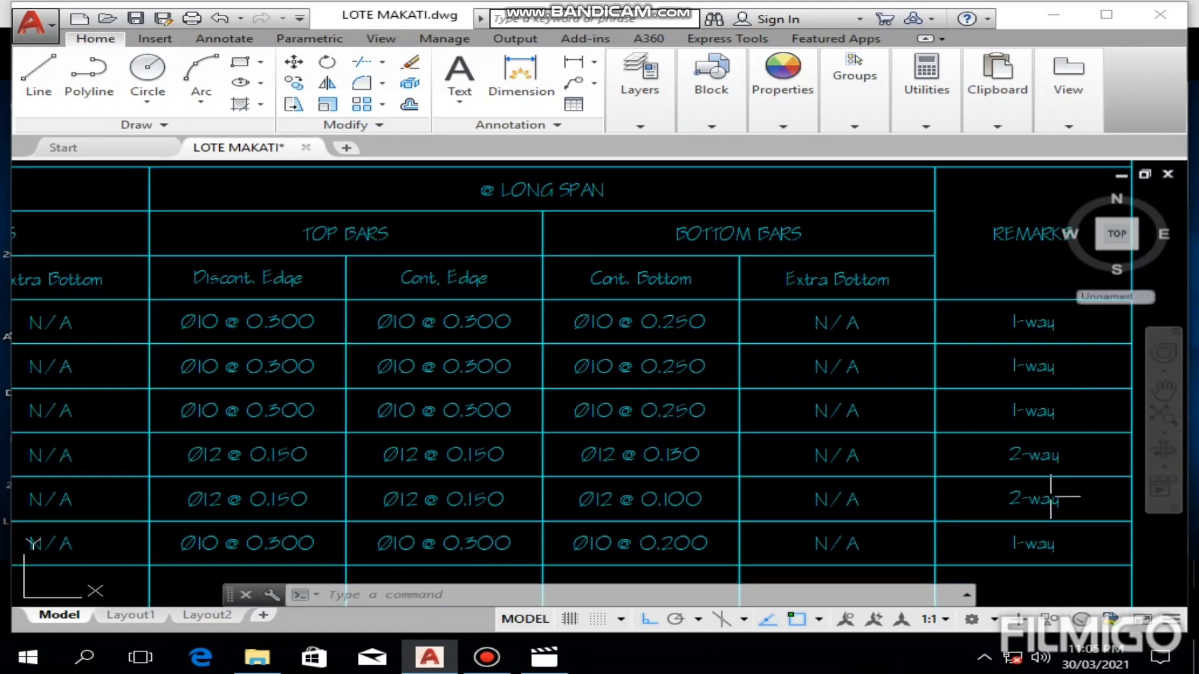
mouse_move(720, 459)
middle_down()
mouse_move(886, 437)
mouse_move(866, 417)
middle_up()
middle_drag(628, 421, 907, 425)
middle_drag(441, 393, 709, 391)
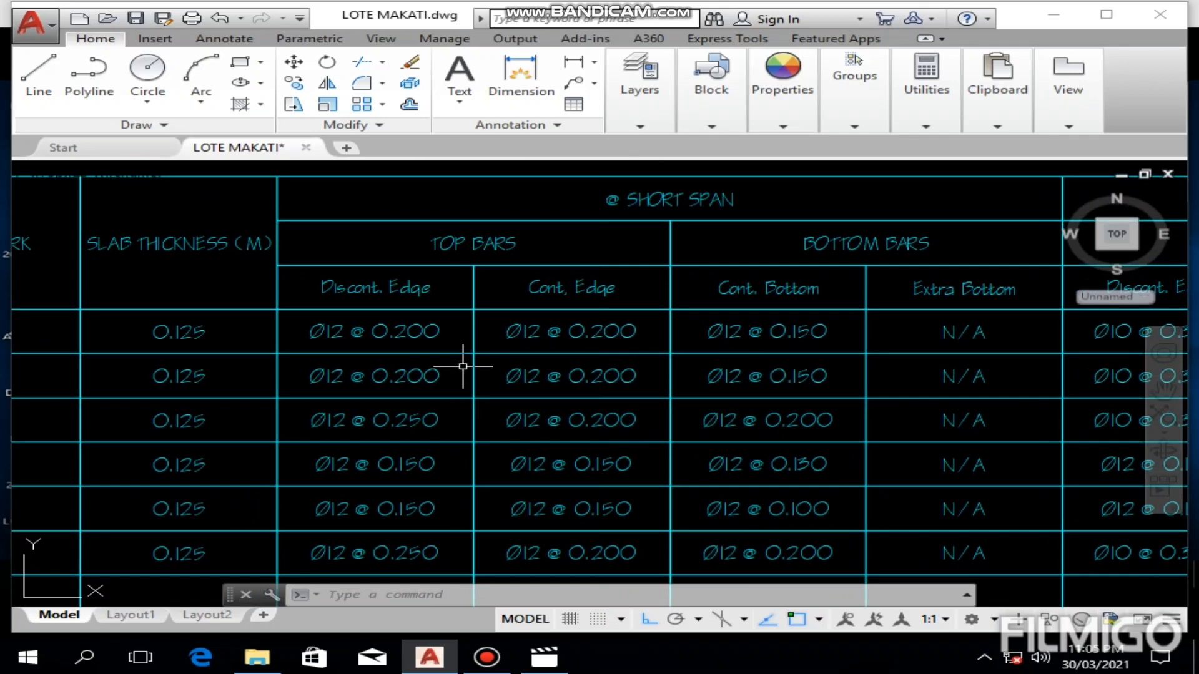
Step: Draw a vertical line along the slab's outer edge beside the lower S1 panel next to S4
scroll(490, 401, down, 8)
middle_drag(493, 422, 397, 302)
middle_drag(508, 455, 448, 325)
scroll(516, 406, up, 6)
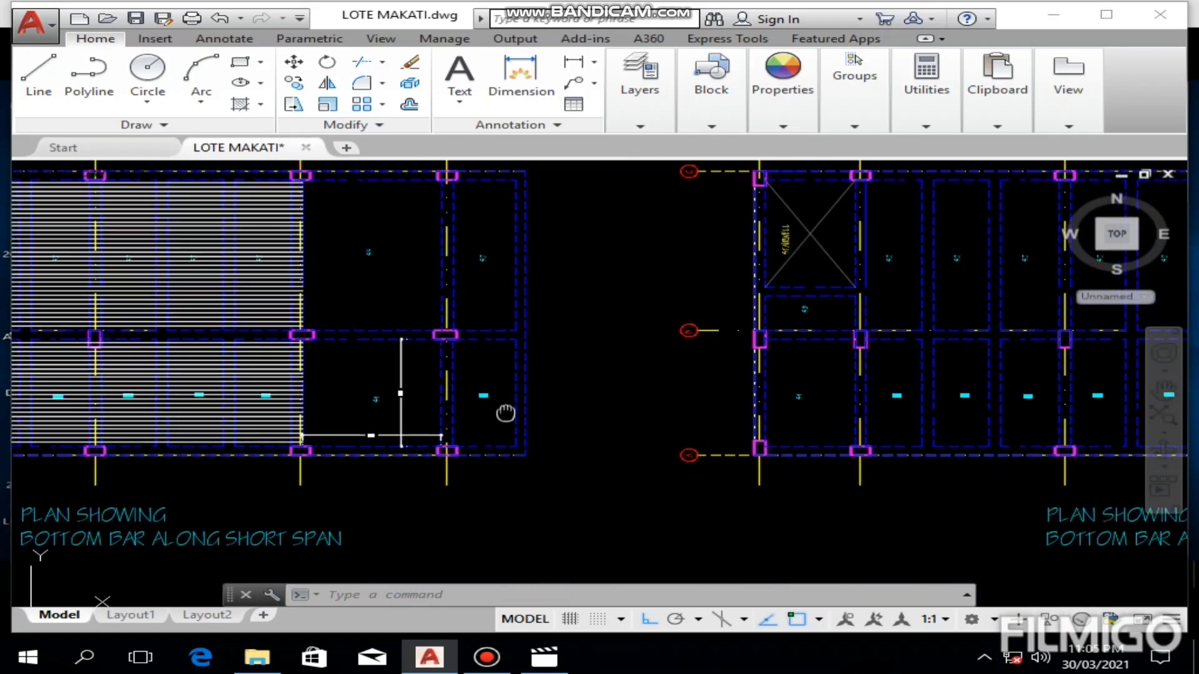
middle_drag(545, 429, 605, 402)
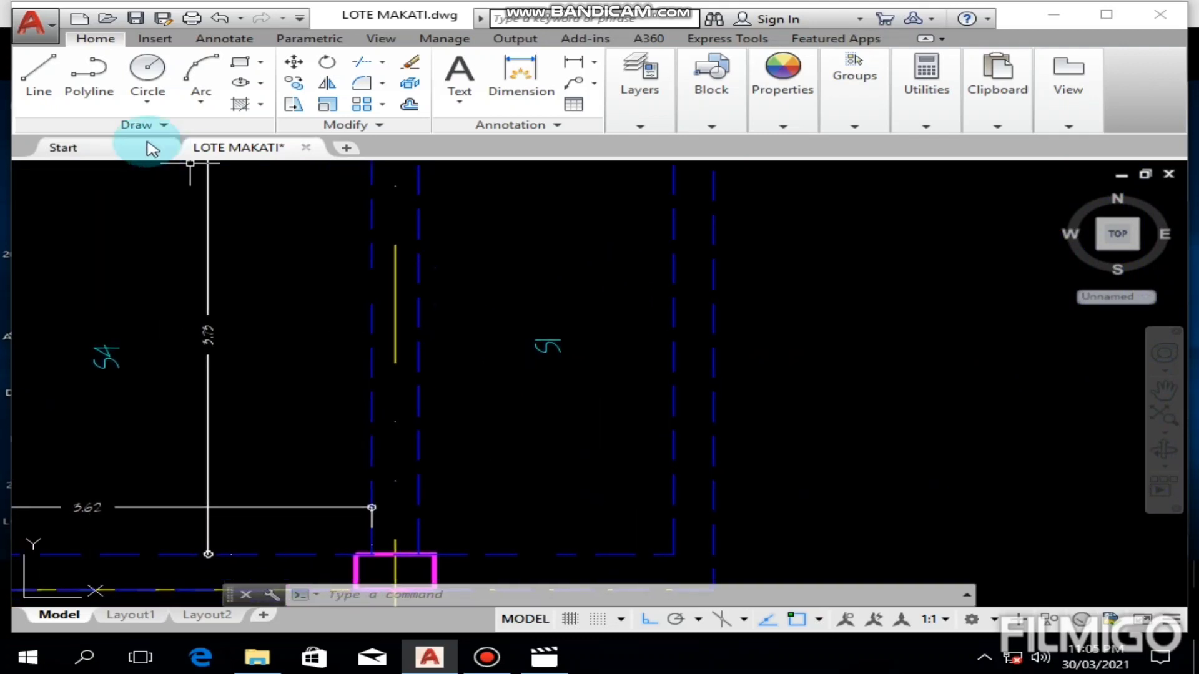
click(39, 94)
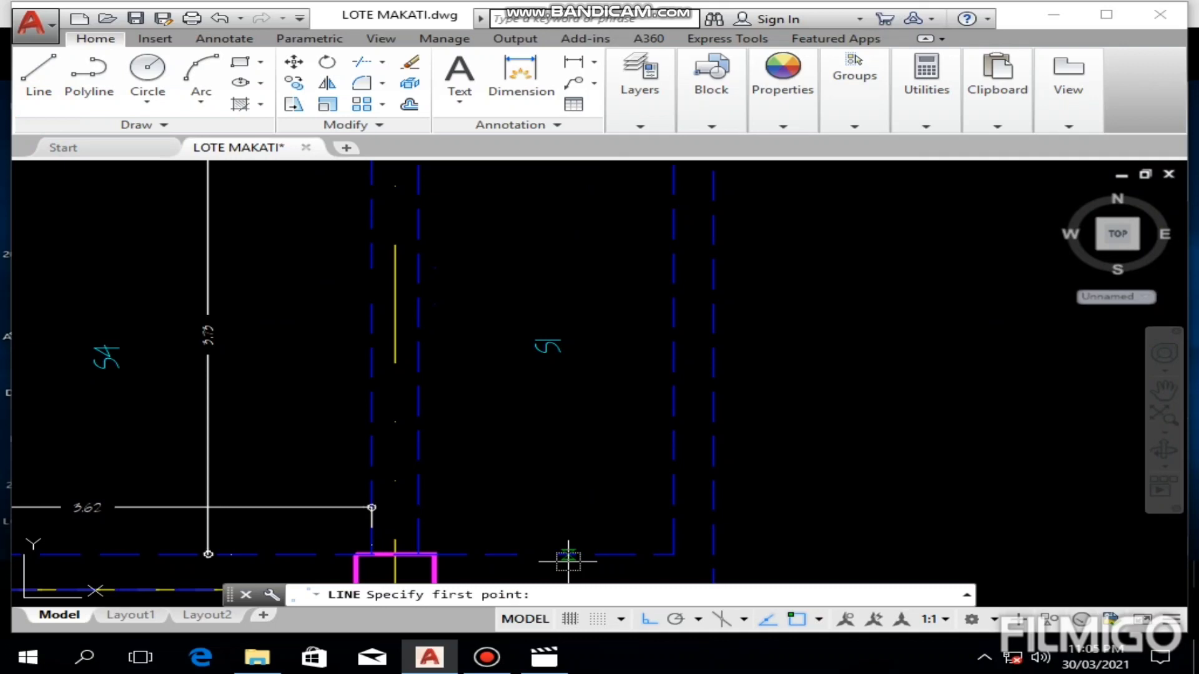
middle_drag(712, 308, 684, 386)
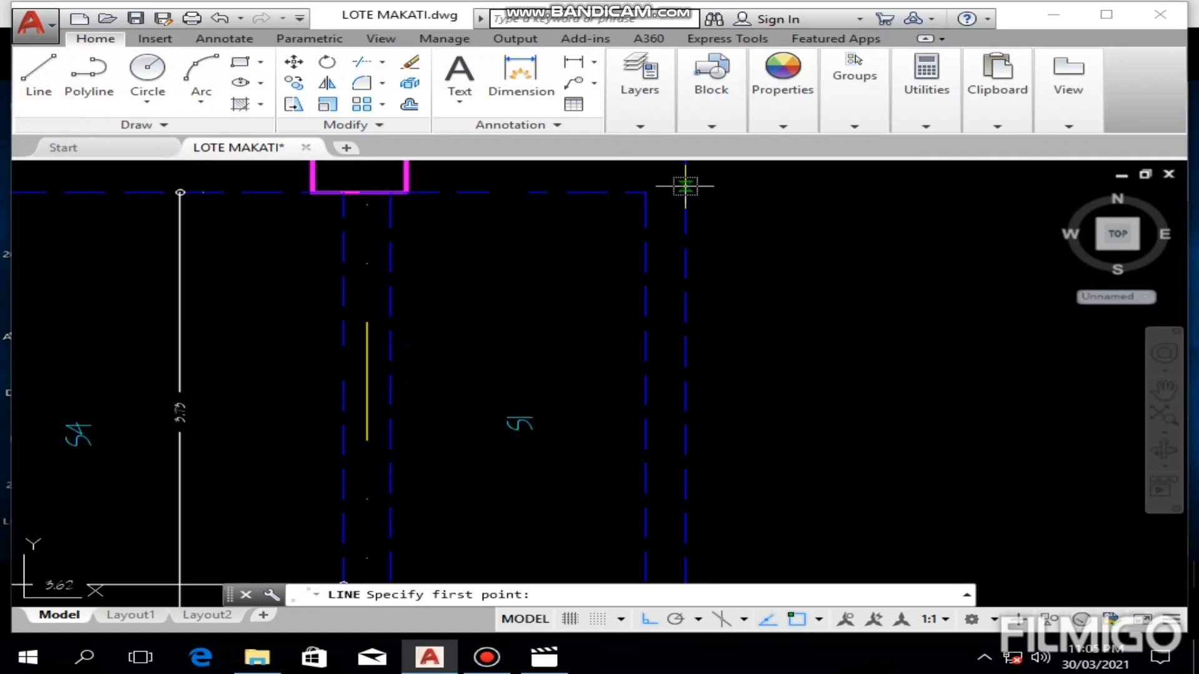
click(685, 186)
scroll(686, 409, down, 3)
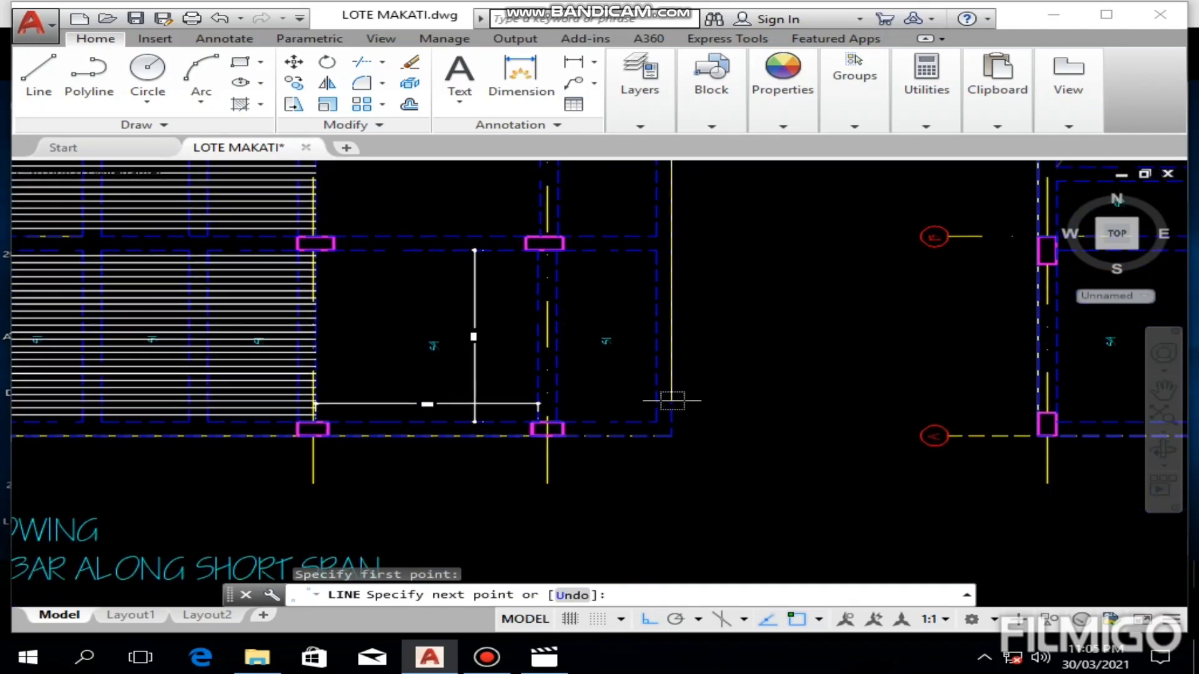
scroll(672, 400, up, 4)
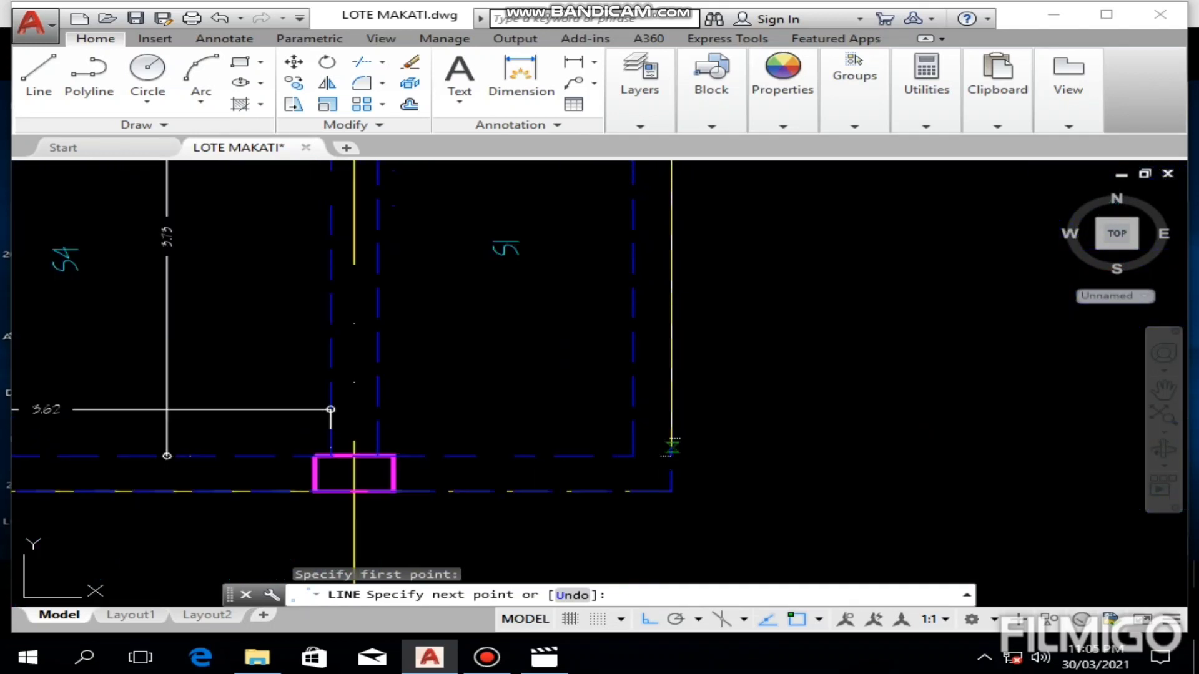
click(671, 447)
key(Escape)
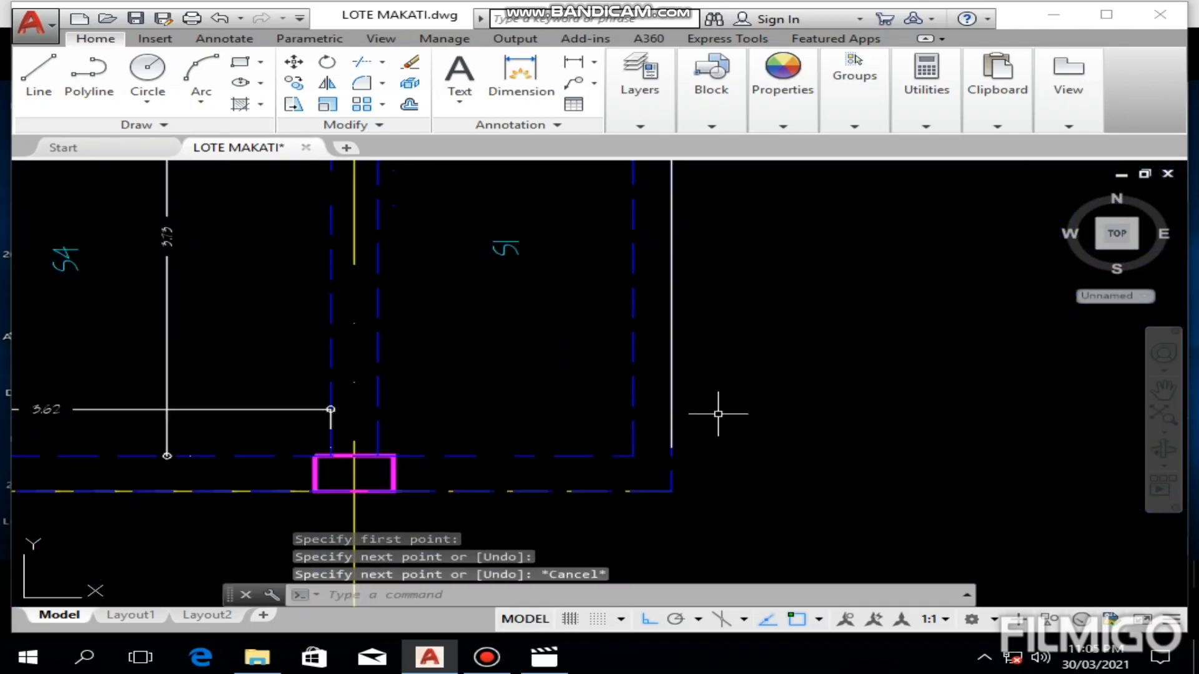
Step: Offset the vertical edge line 0.04 inward, toward the S1 panel
text(o)
key(Return)
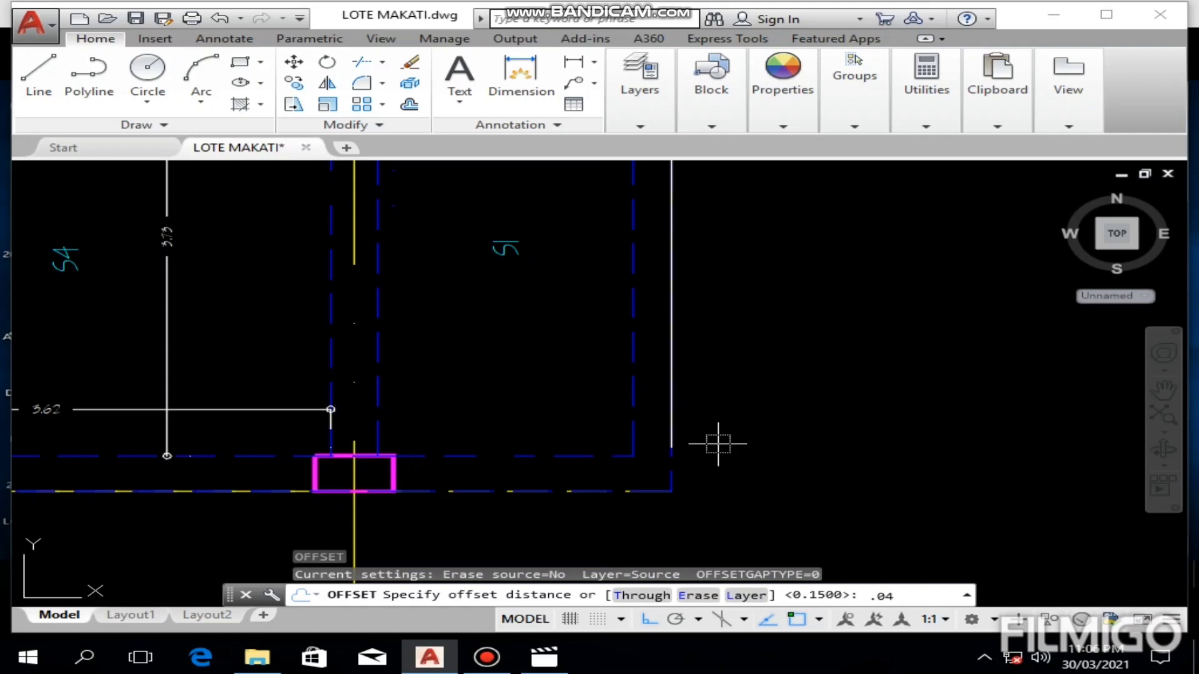
key(Escape)
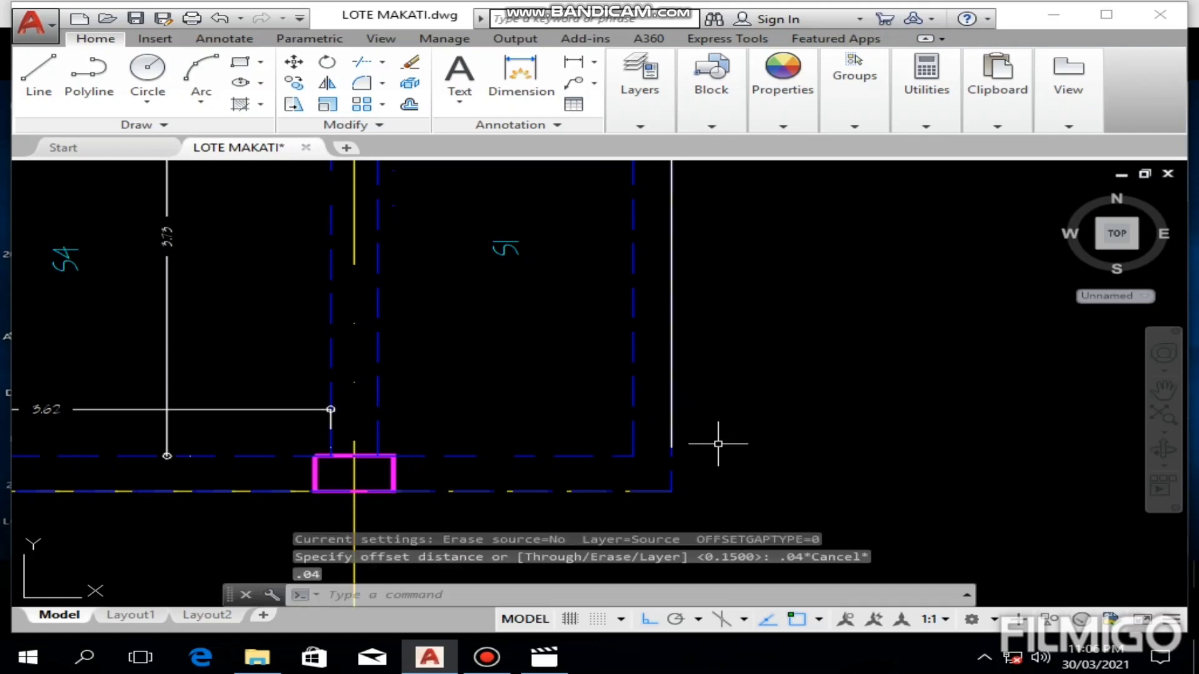
text(o)
key(Return)
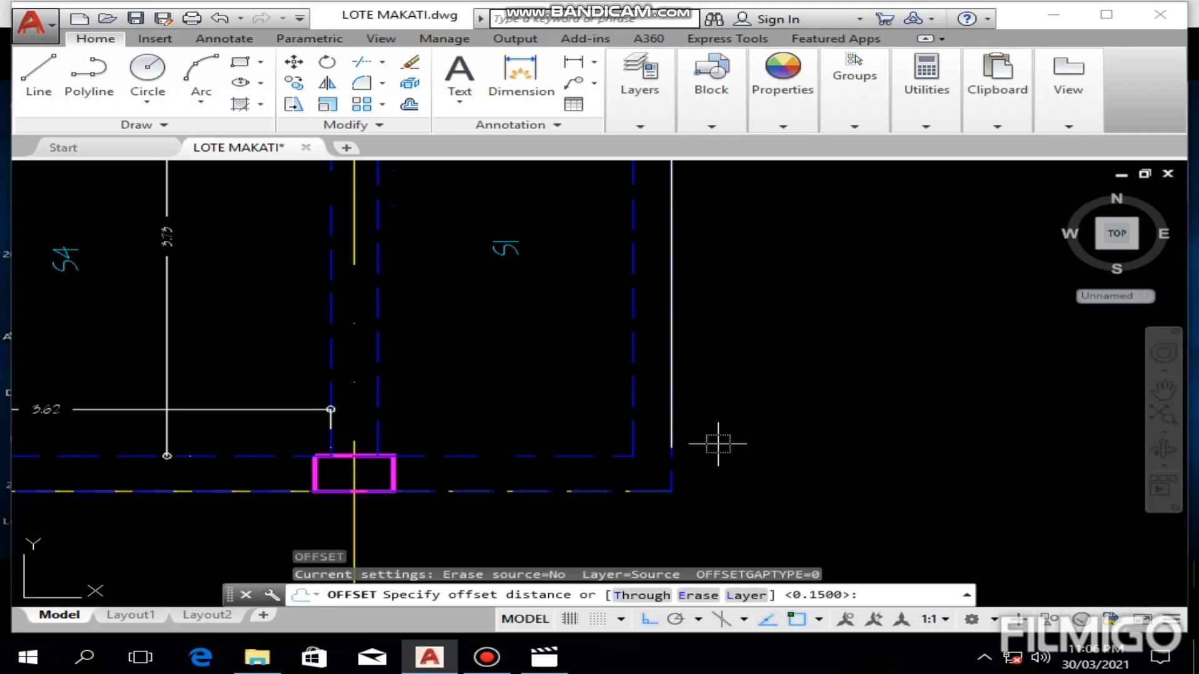
key(Return)
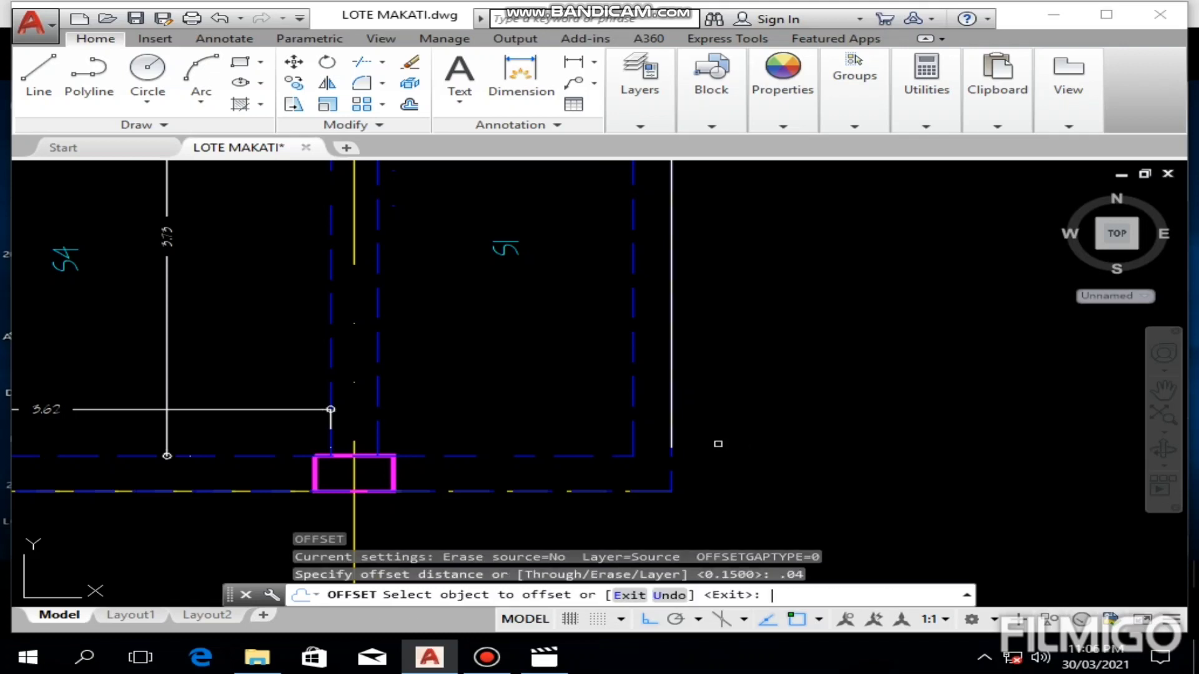
click(672, 408)
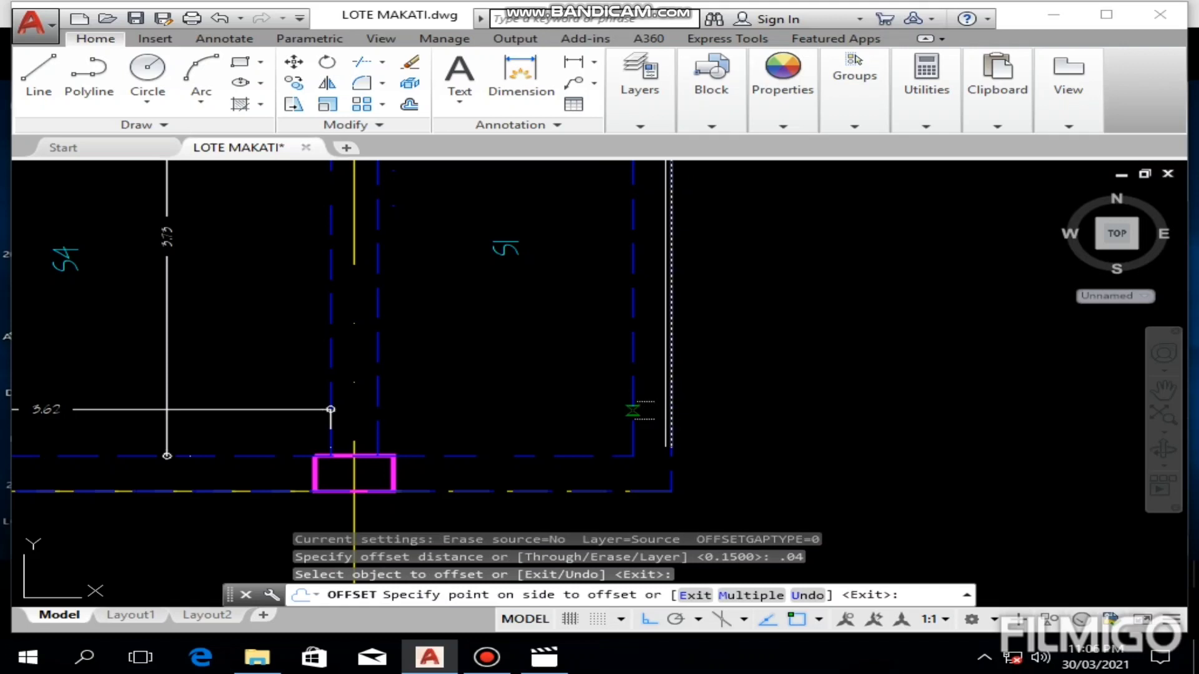
click(638, 410)
key(Escape)
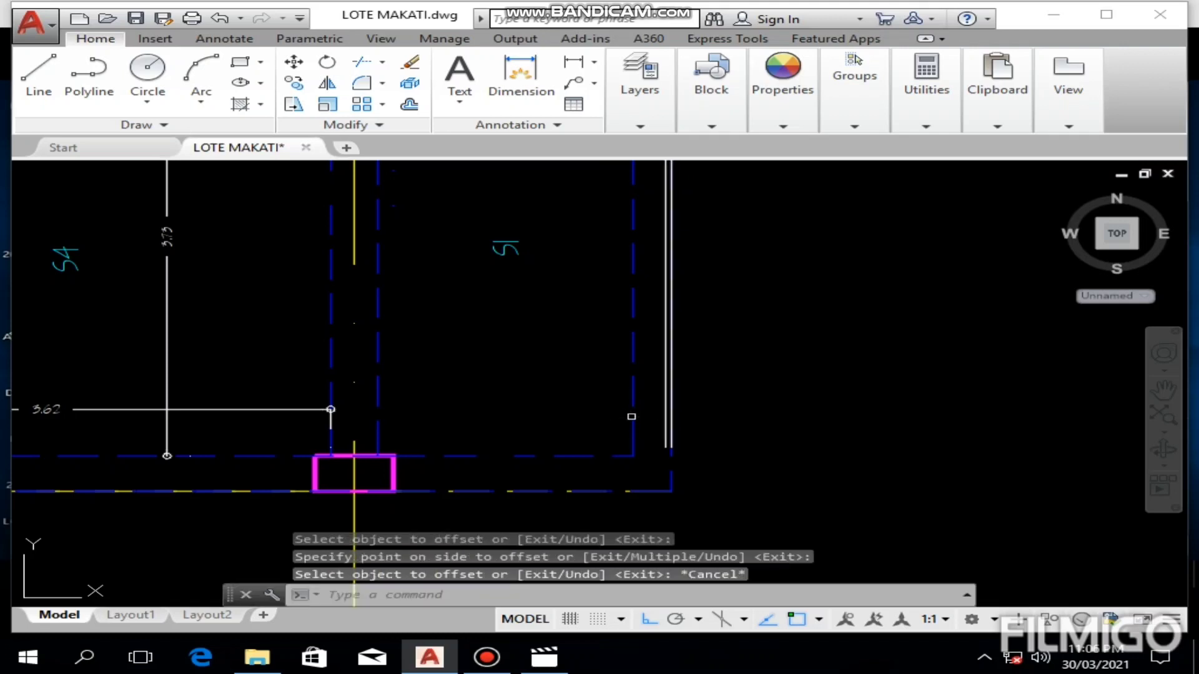
click(34, 87)
scroll(561, 408, up, 2)
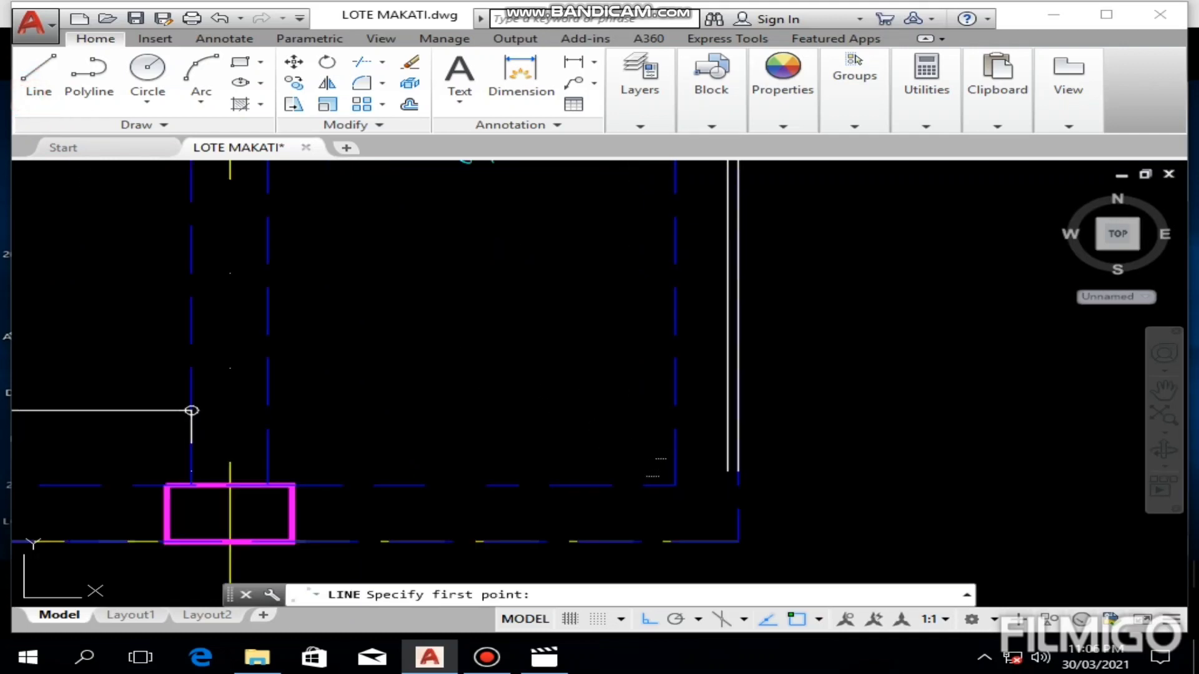
click(674, 485)
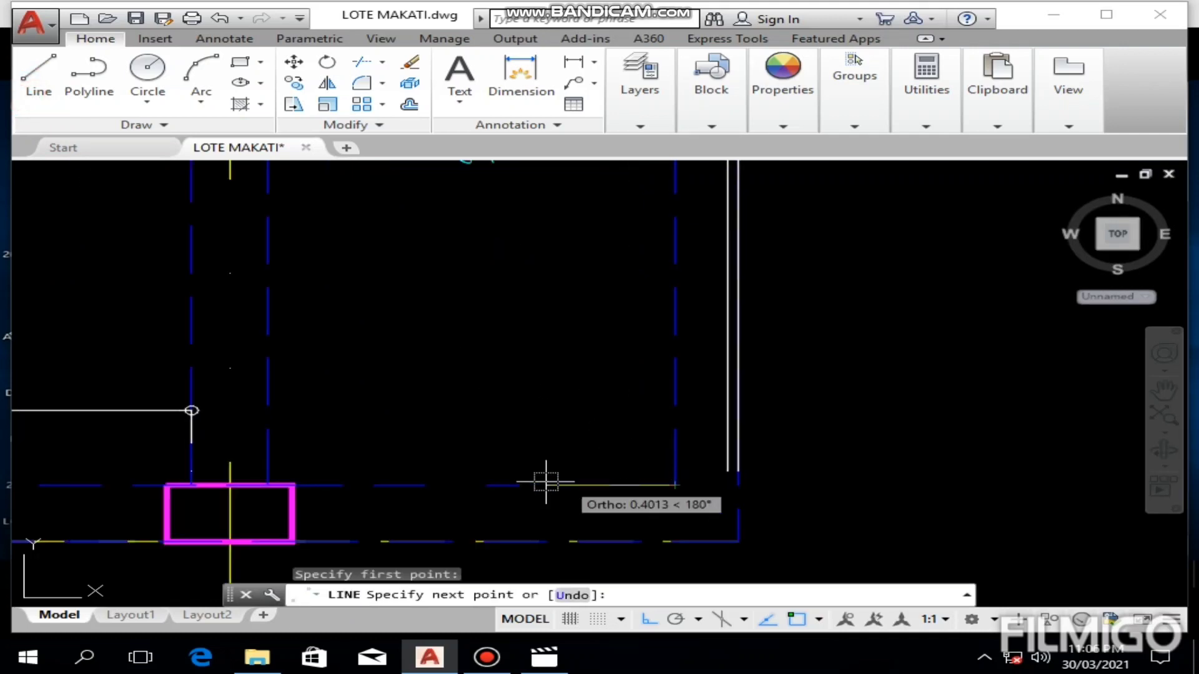
middle_drag(205, 500, 656, 430)
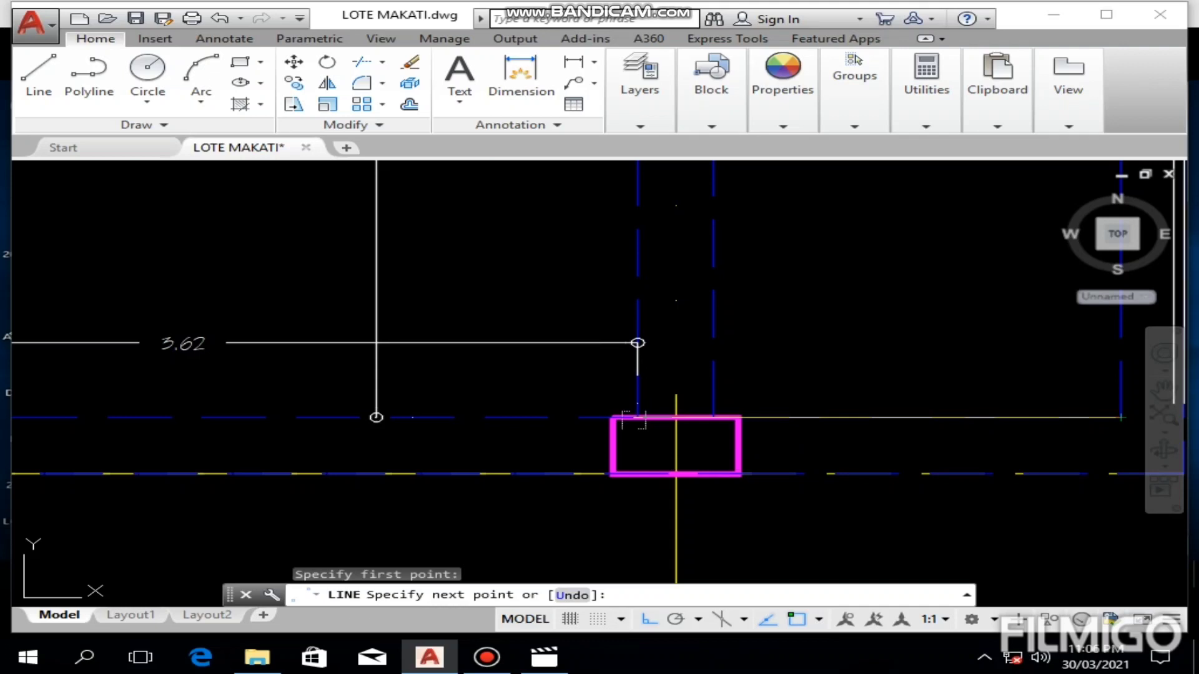
key(Escape)
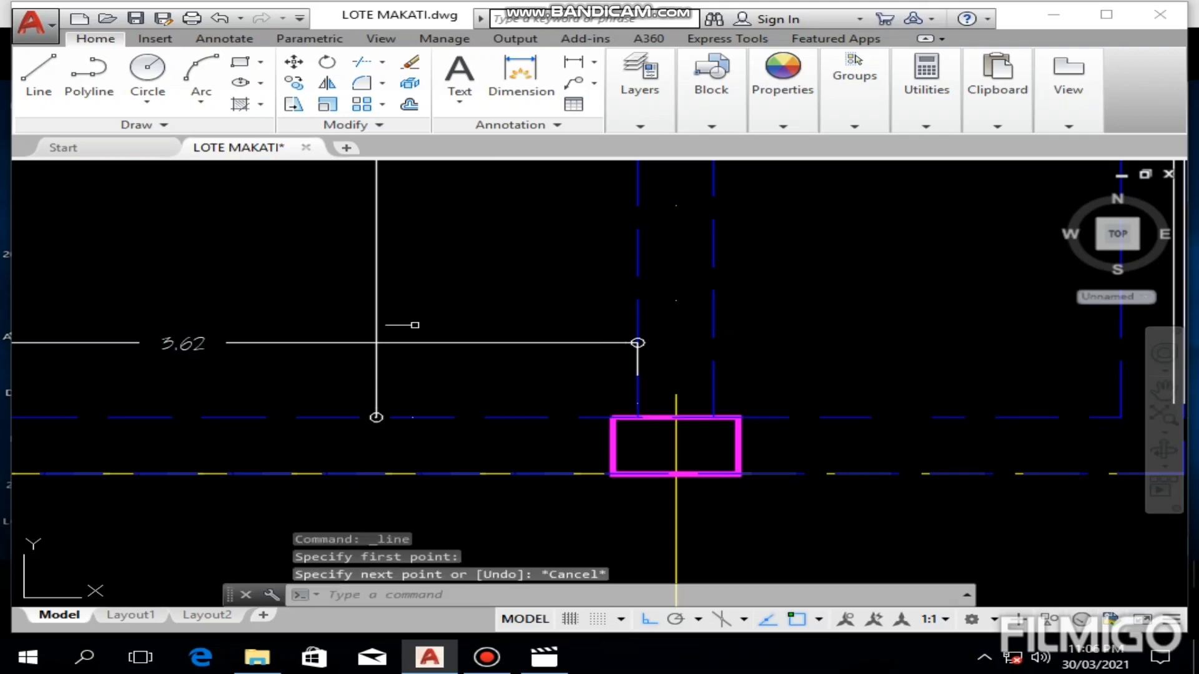
Step: Draw a horizontal polyline from the S1 panel's lower outer corner to the far face of the S4–S1 beam, continuing 0.15 beyond it
click(85, 93)
middle_drag(971, 415, 631, 390)
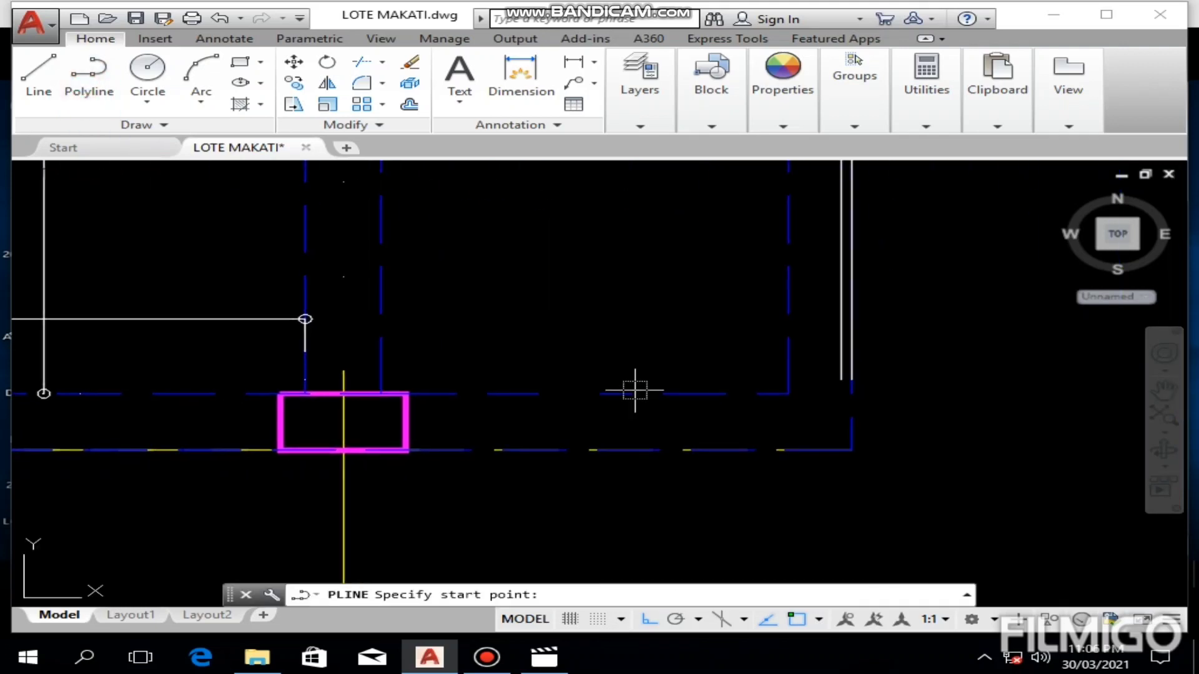
click(788, 394)
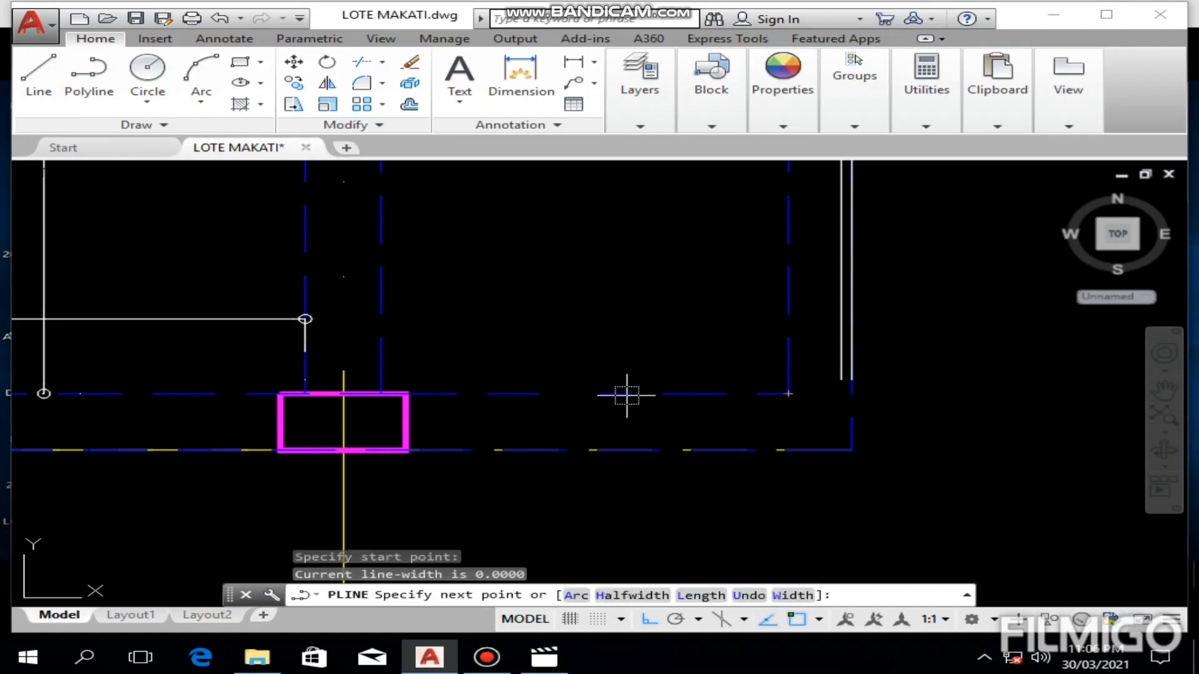
click(305, 394)
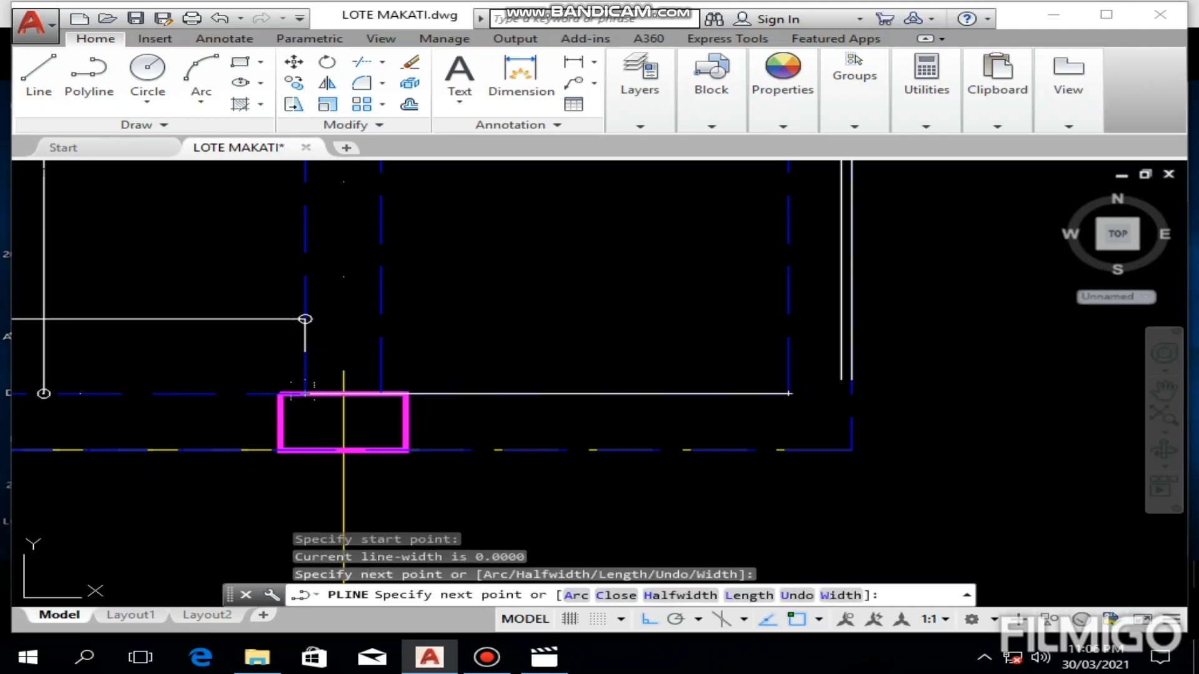
middle_drag(265, 394, 307, 401)
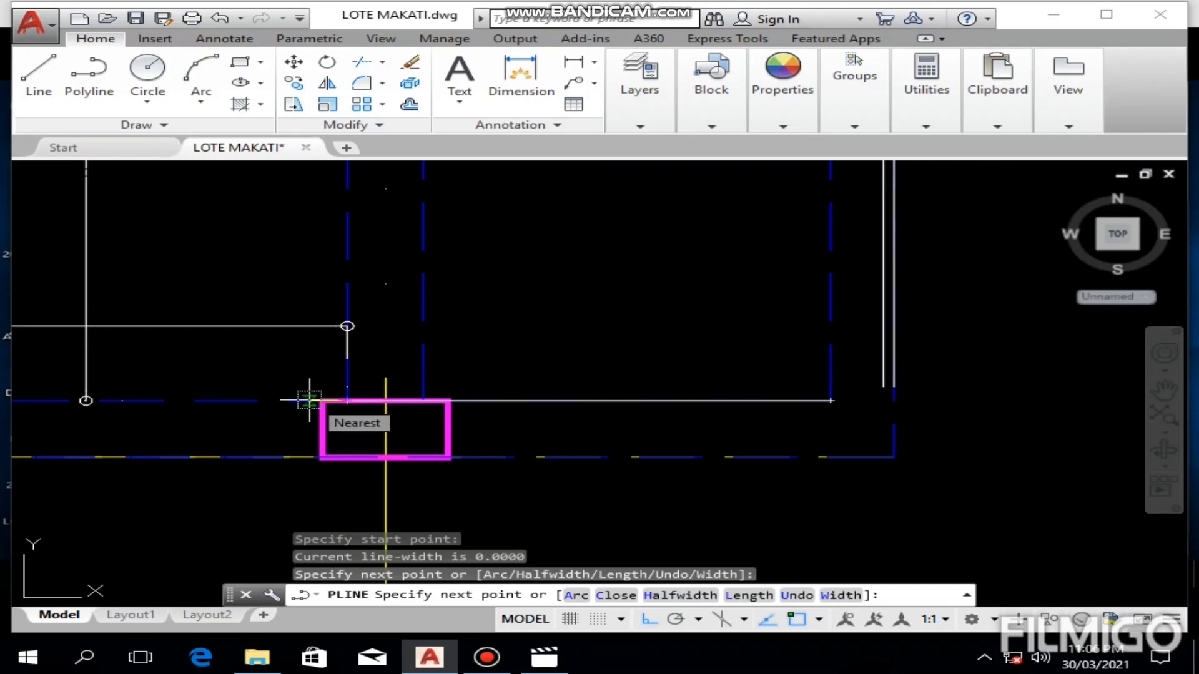
text(.15)
key(Return)
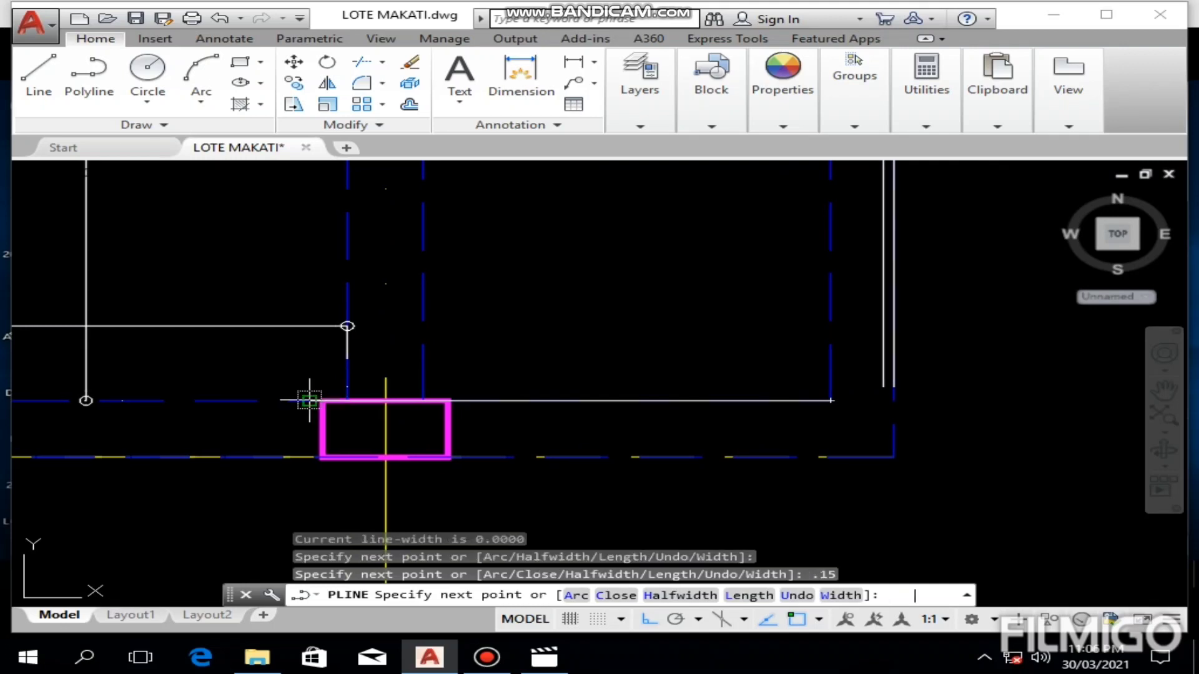
key(Escape)
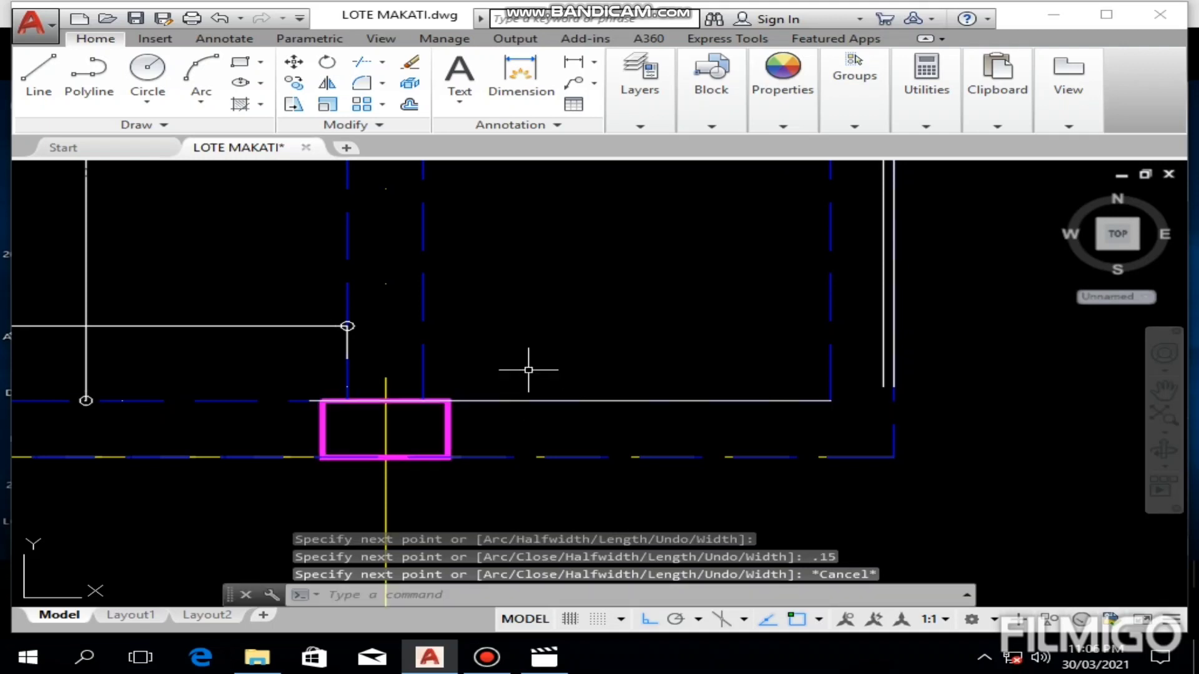
Step: Move the new bar polyline 0.15 upward from the beam face into the S1 panel
click(588, 403)
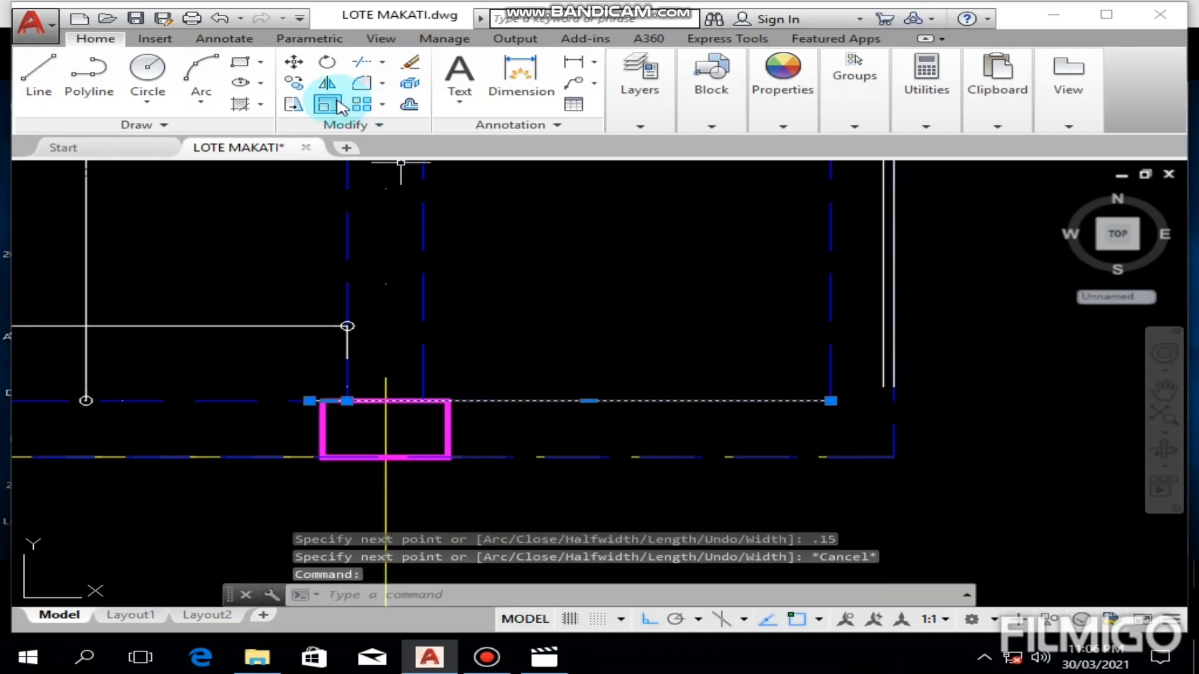
click(293, 62)
click(651, 316)
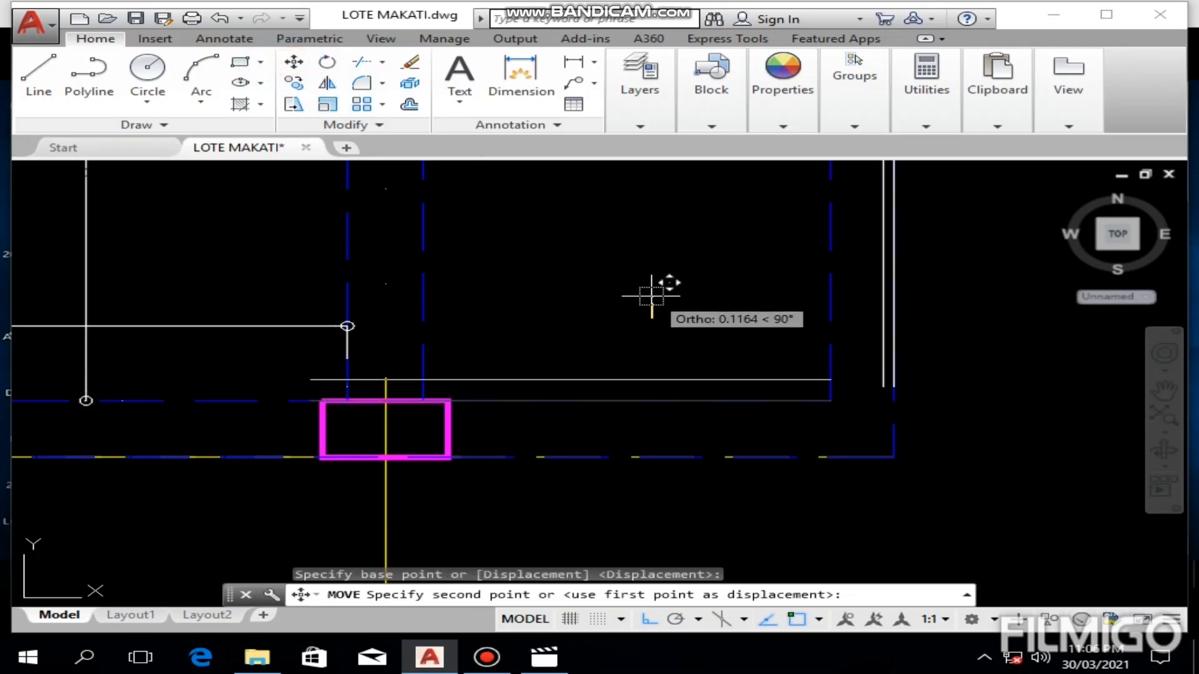
text(.15)
key(Return)
key(Escape)
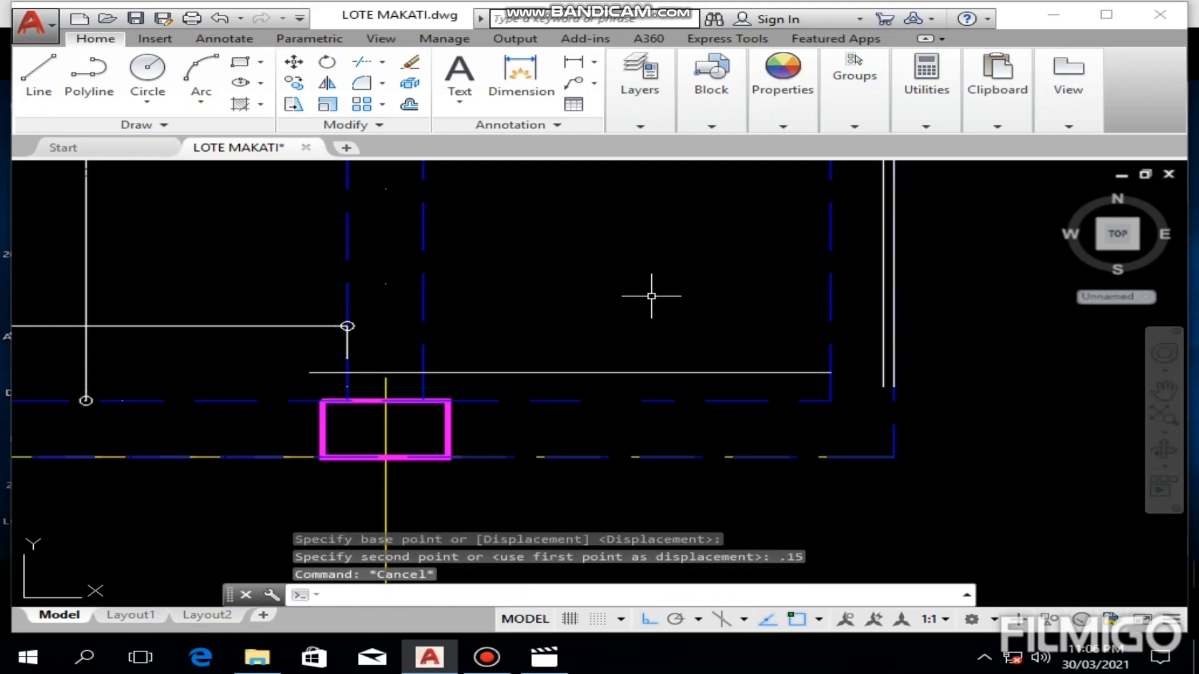
Step: Extend the S1 bar to the offset line inside the slab's outer edge, and delete that offset line
scroll(650, 295, down, 4)
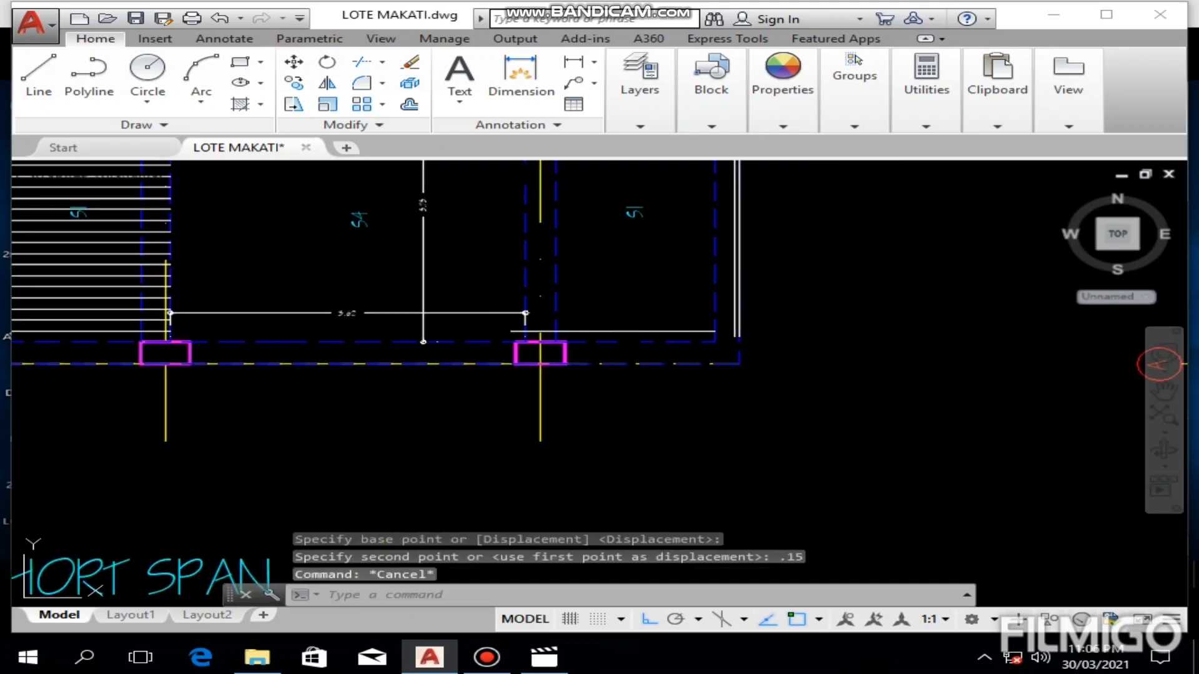
scroll(610, 326, up, 4)
mouse_move(610, 327)
middle_down()
mouse_move(590, 353)
mouse_move(612, 352)
middle_up()
scroll(624, 318, down, 4)
scroll(721, 369, up, 4)
scroll(720, 368, up, 3)
click(747, 399)
key(Delete)
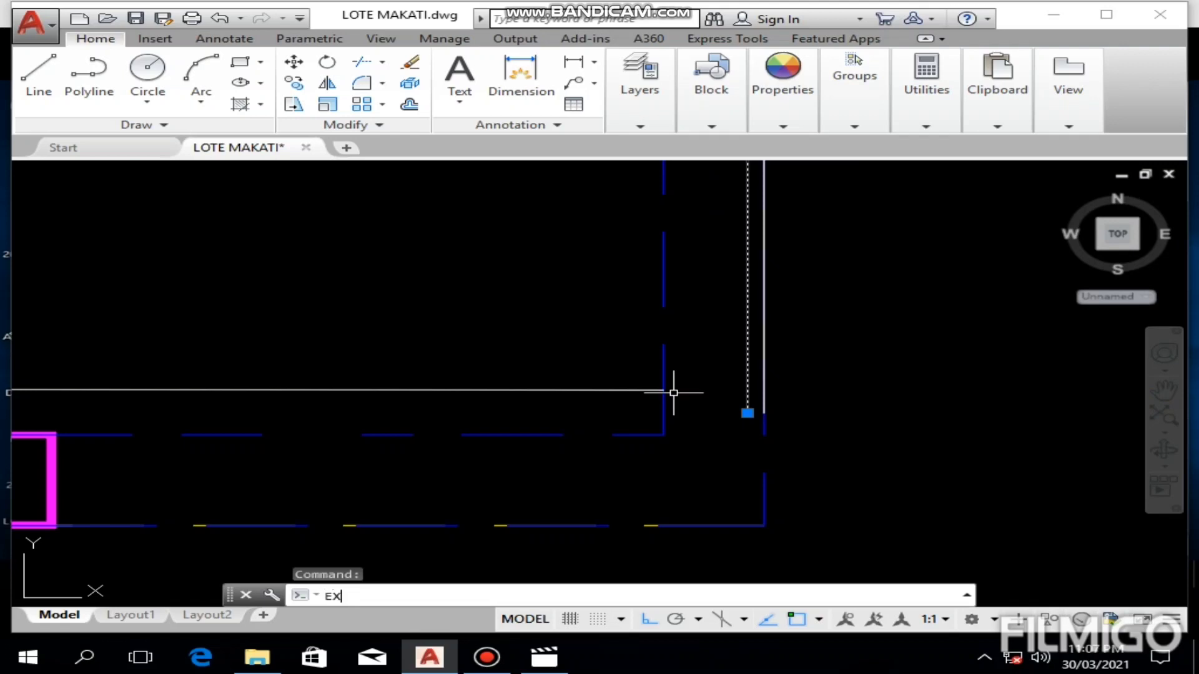
text(EX)
key(Return)
click(578, 390)
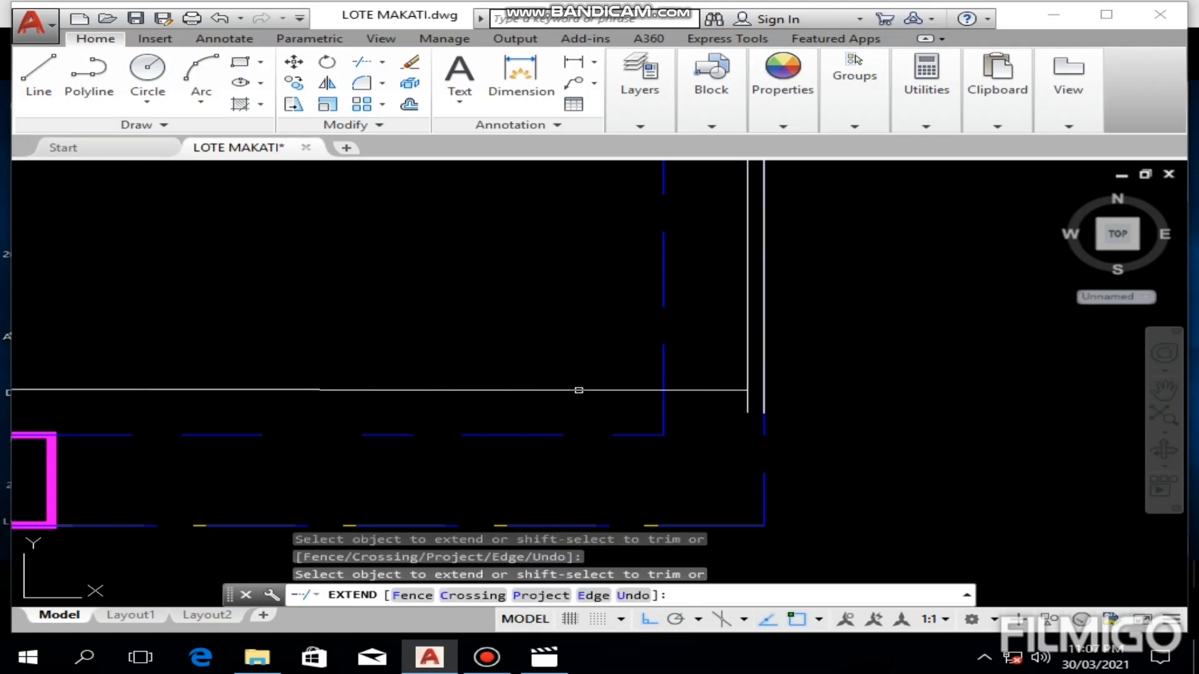
key(Escape)
click(746, 344)
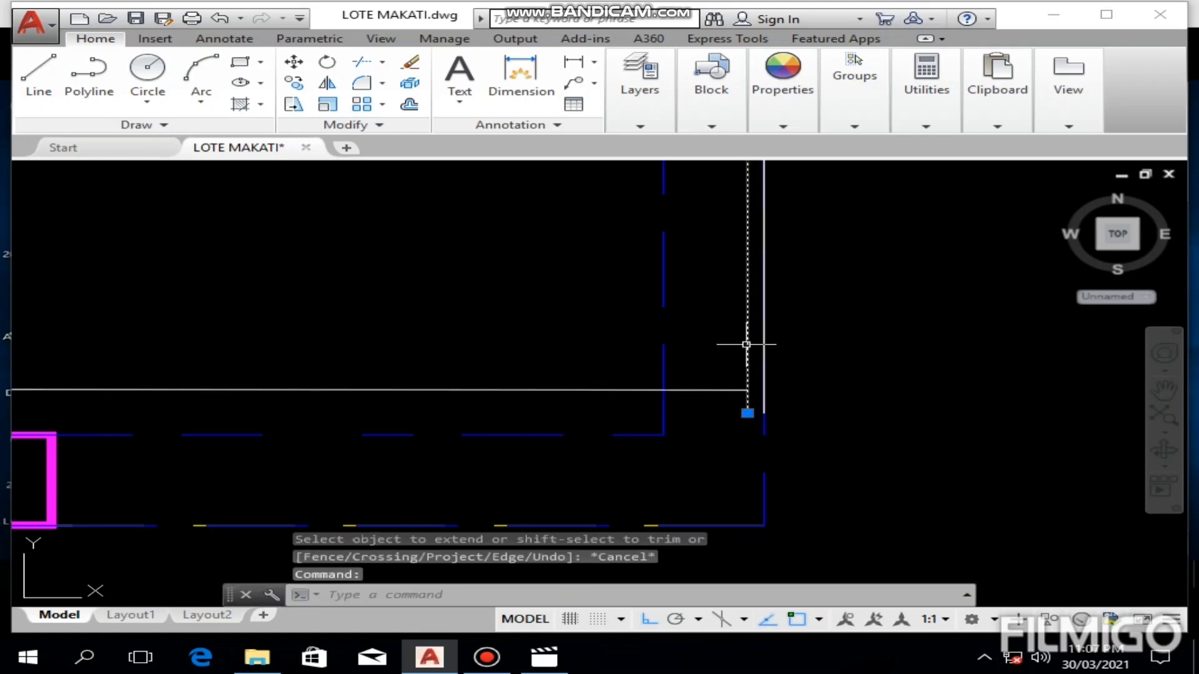
key(Delete)
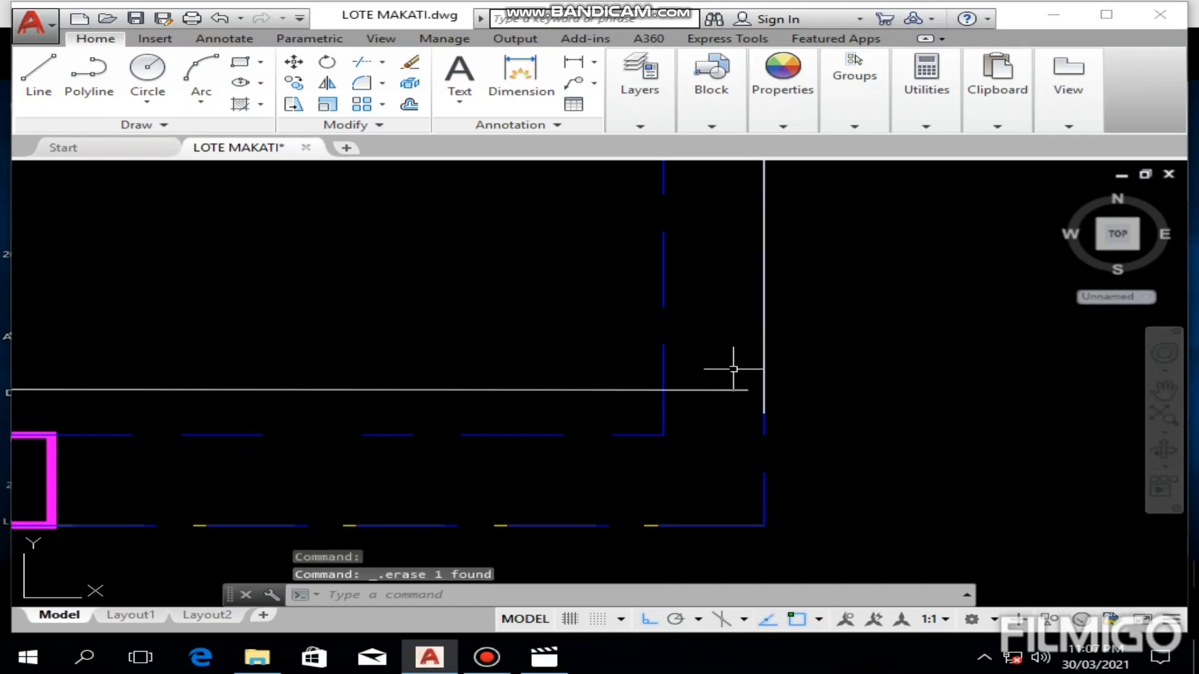
Step: Offset the S1 panel's lowest bar upward at 0.15 spacing, making four additional parallel bars into the panel
scroll(733, 369, down, 4)
middle_drag(691, 349, 691, 381)
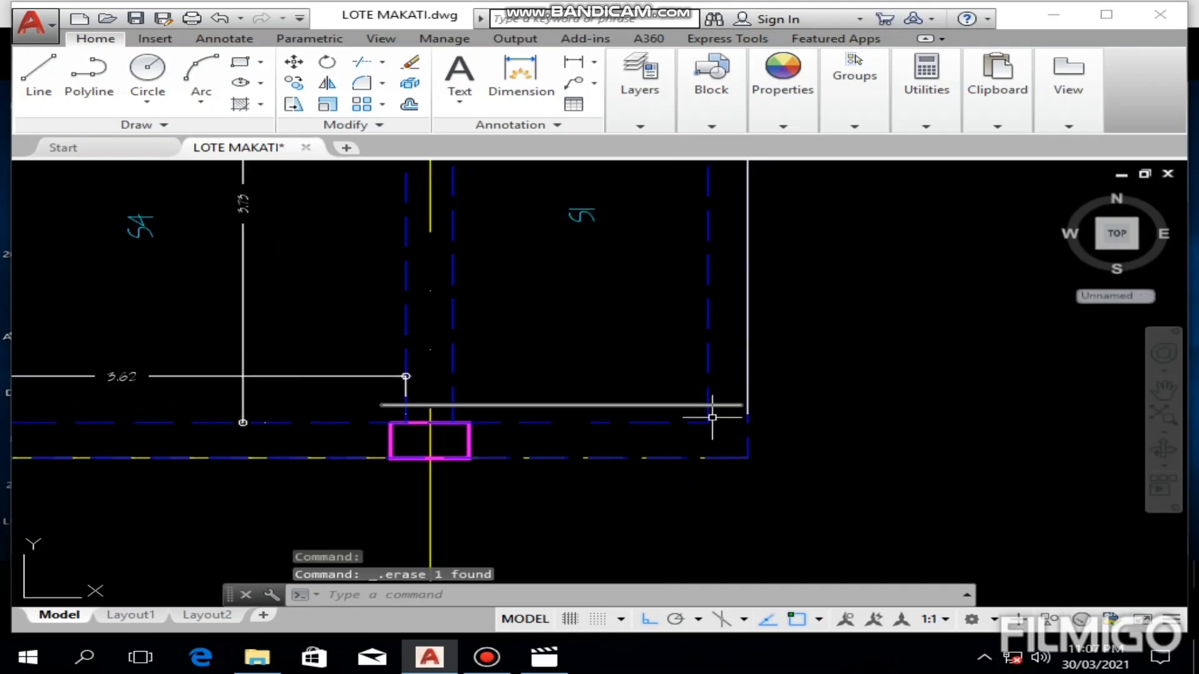
scroll(712, 418, up, 4)
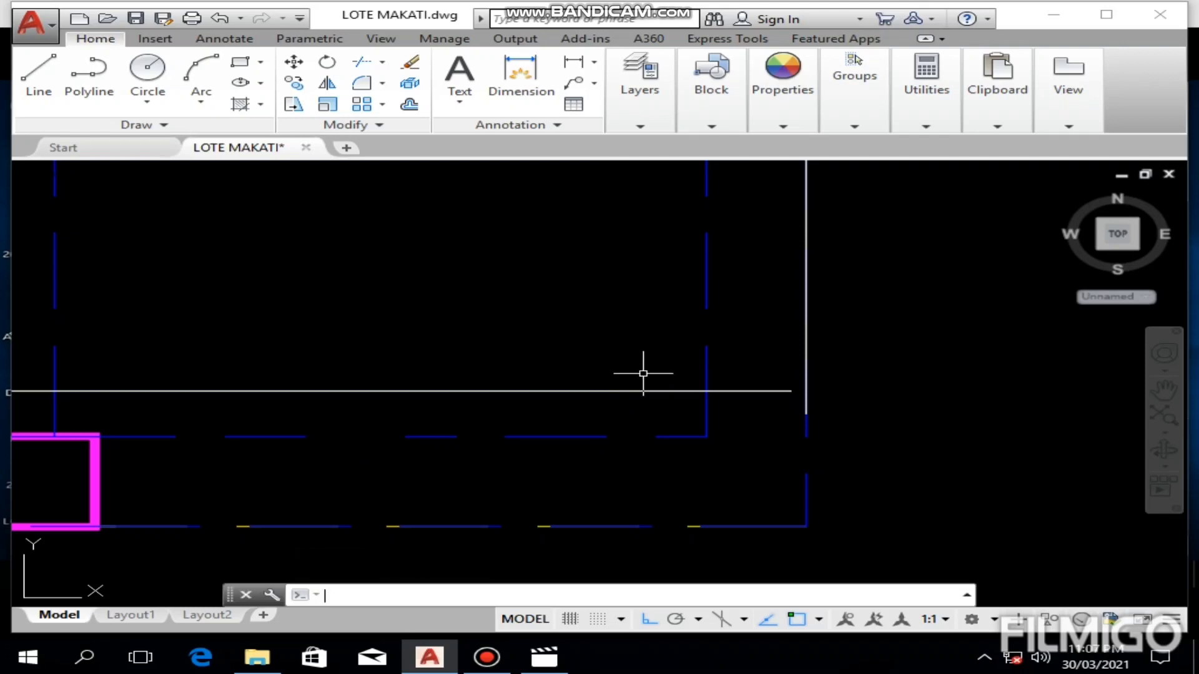
key(Return)
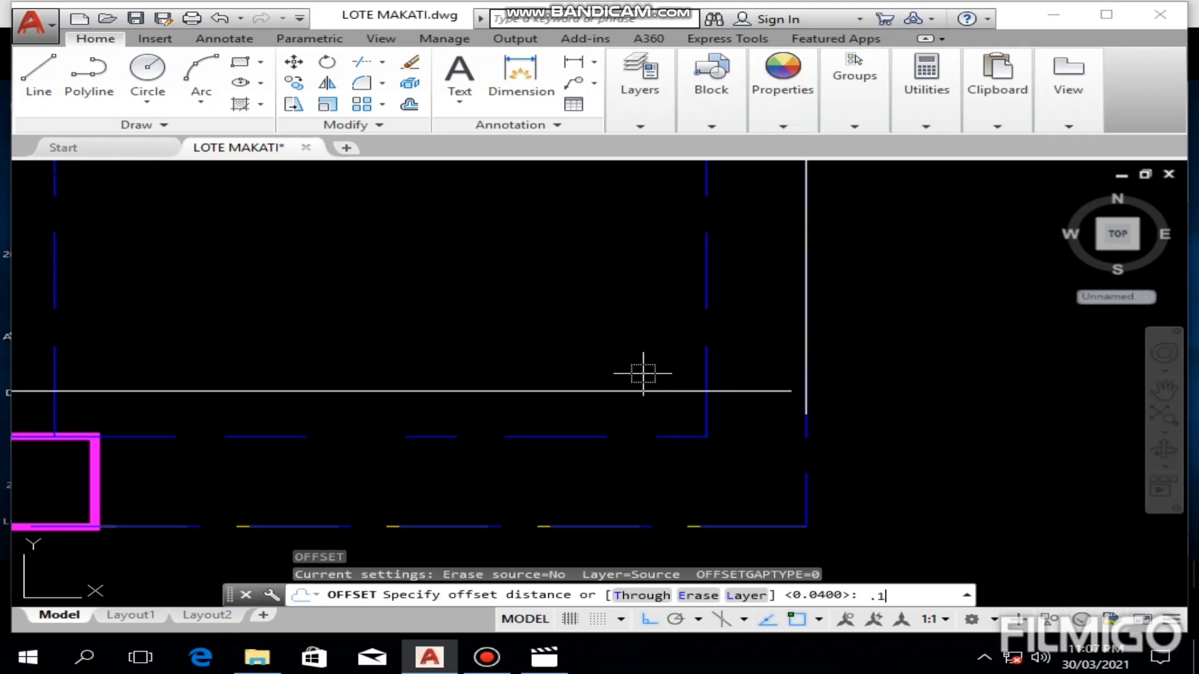
key(Return)
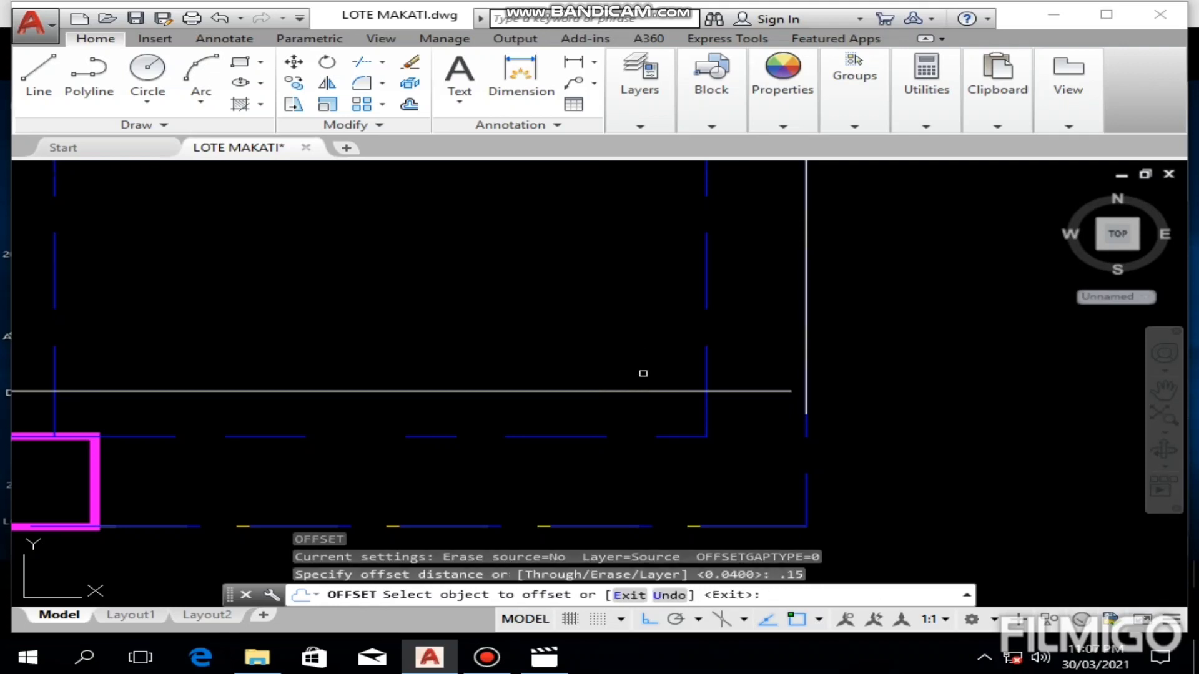
click(638, 390)
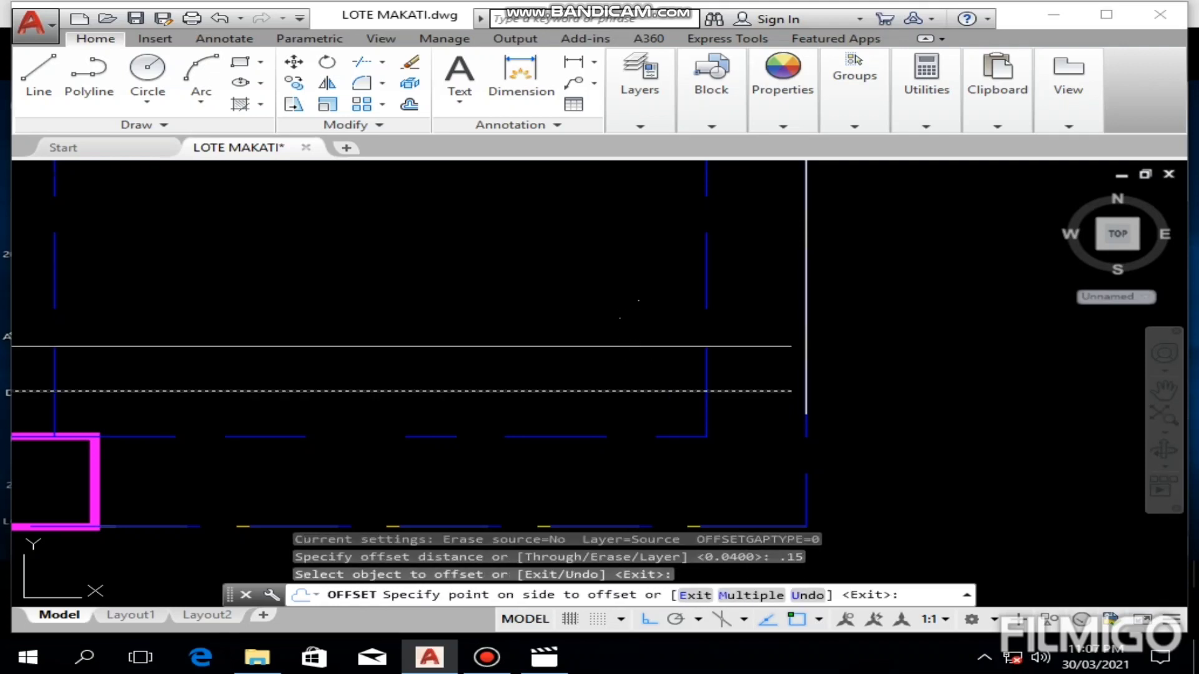
click(629, 316)
click(637, 346)
click(632, 316)
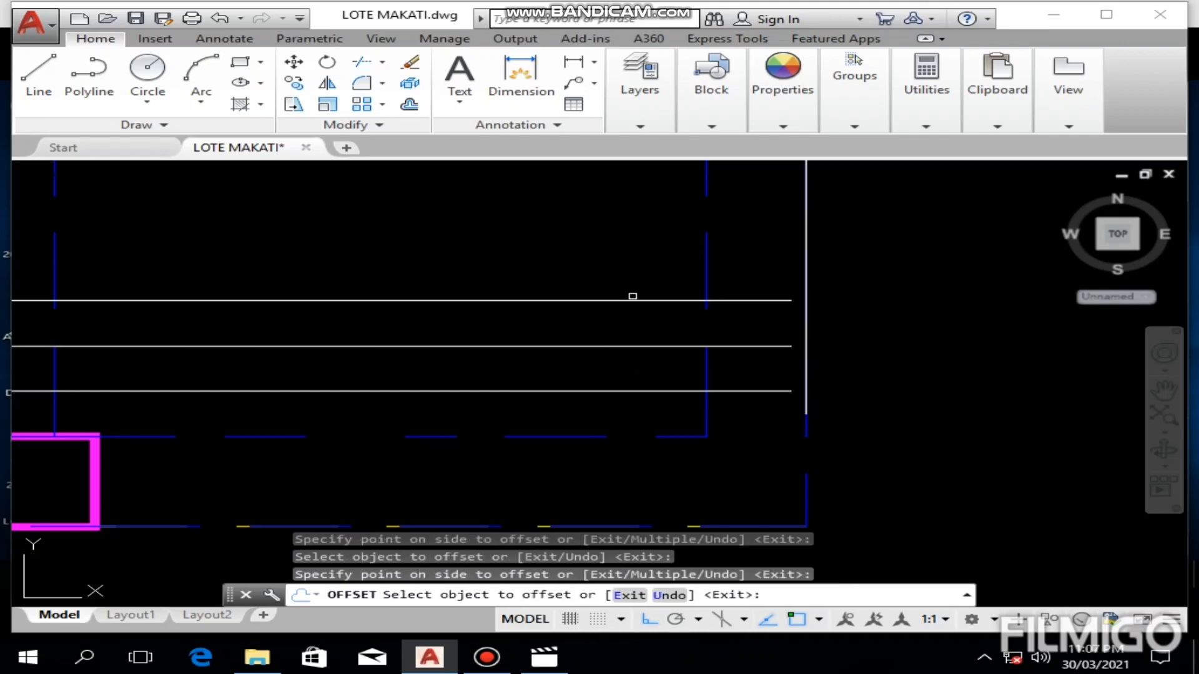
click(633, 300)
click(631, 263)
click(630, 256)
click(629, 214)
scroll(650, 232, down, 4)
scroll(649, 235, down, 3)
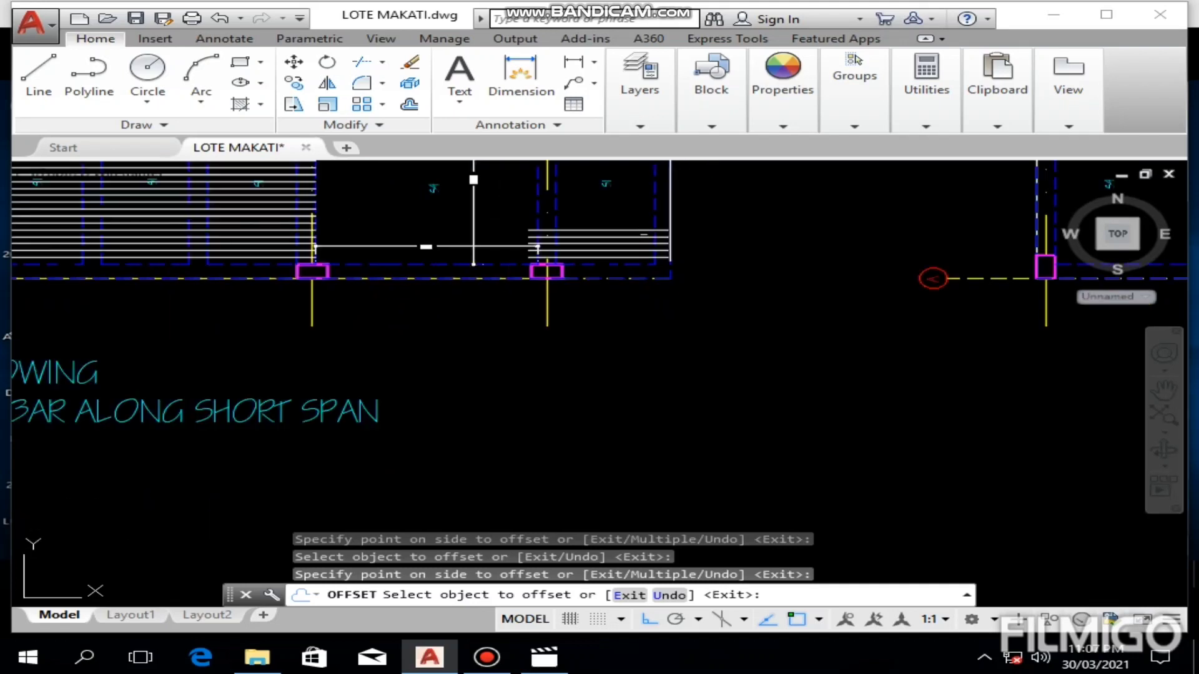
key(Escape)
Step: Copy the five S1 bars repeatedly upward to the upper beam, placing each set's lowest bar end on the preceding set's top bar end
scroll(616, 254, up, 3)
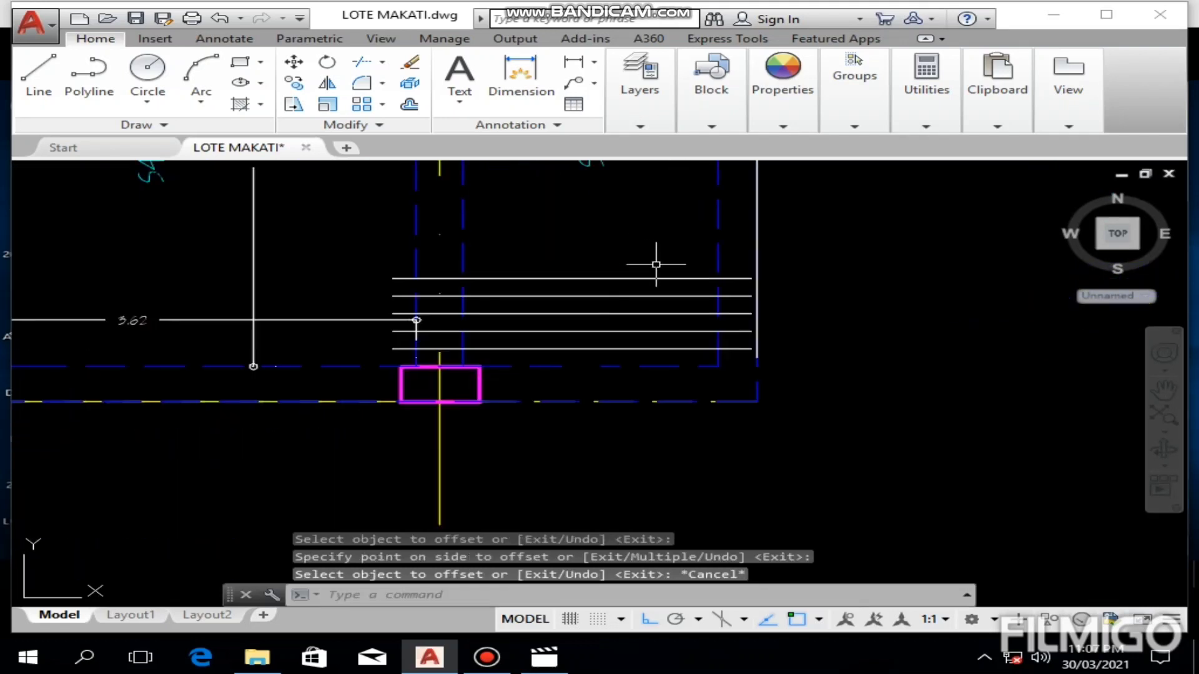
click(658, 253)
click(617, 338)
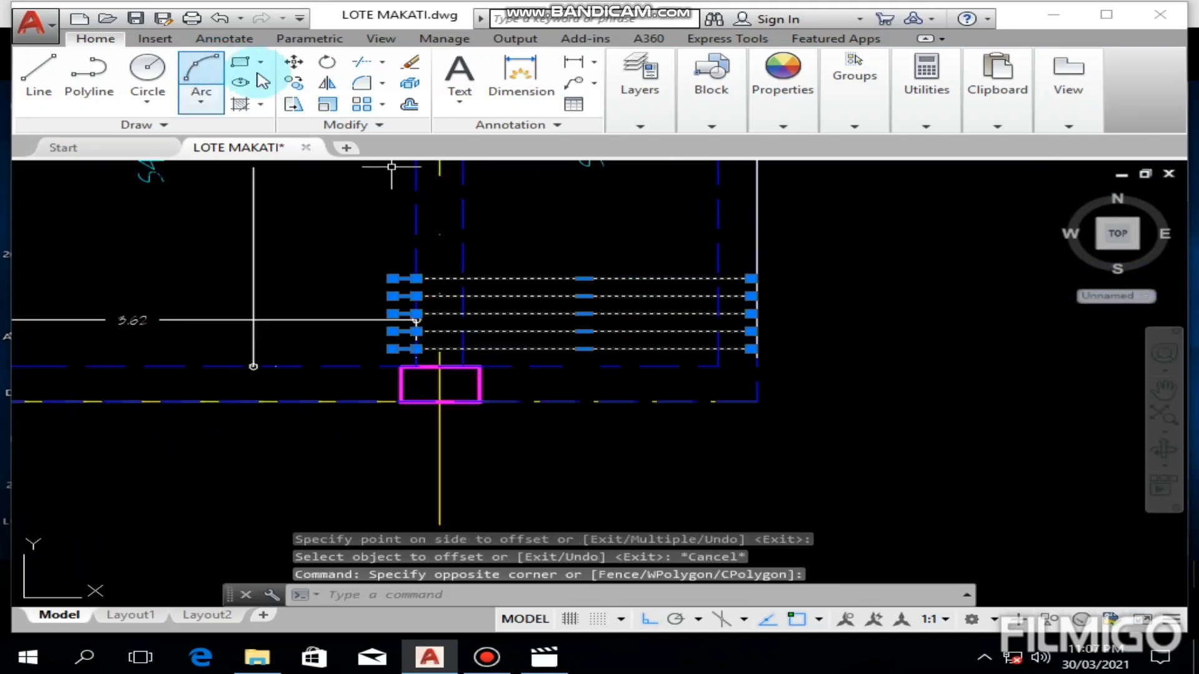
click(294, 82)
scroll(700, 350, up, 3)
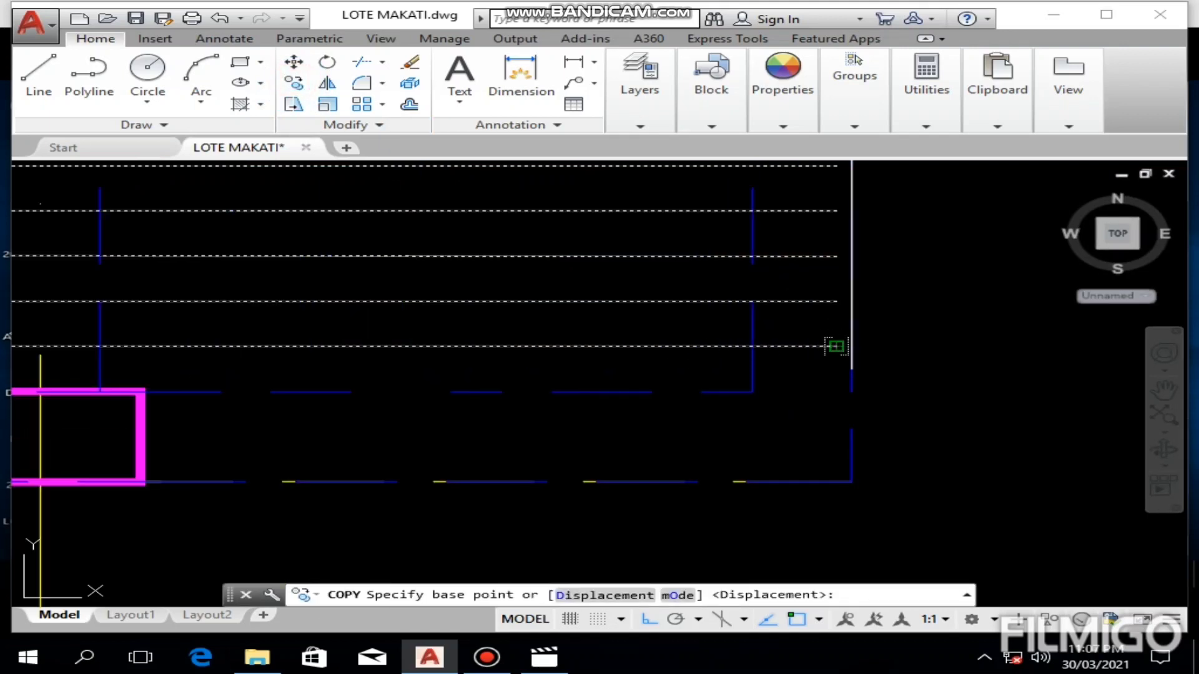
click(835, 346)
middle_drag(825, 244, 789, 387)
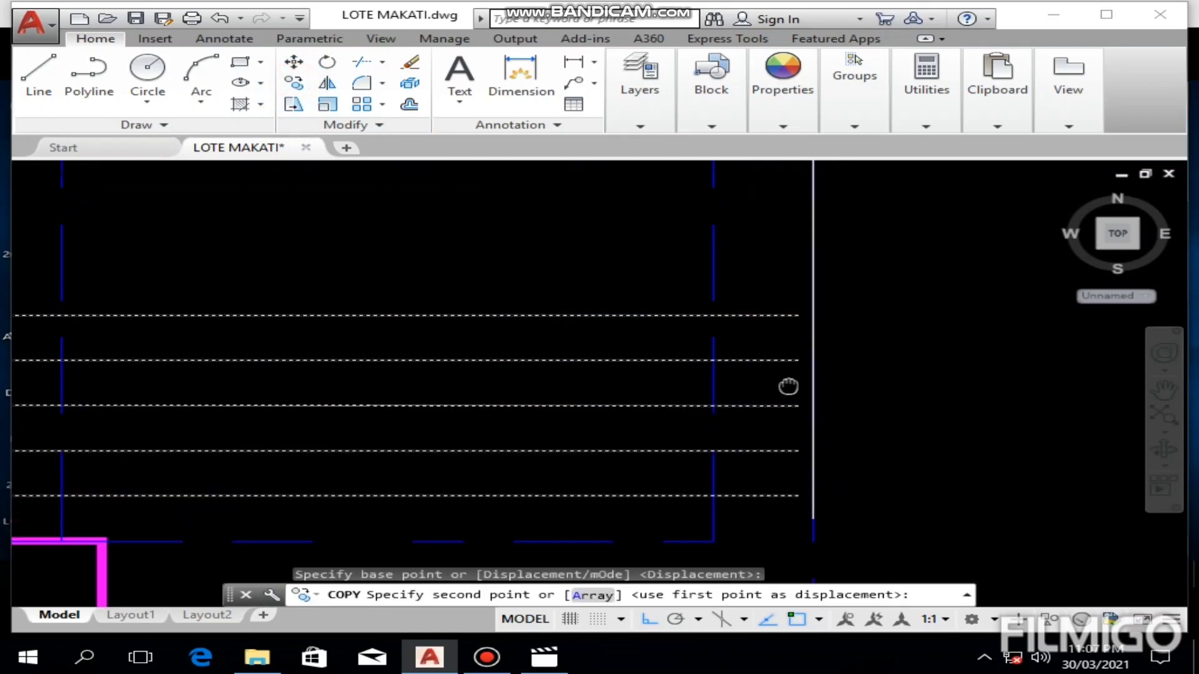
click(794, 321)
middle_drag(790, 322, 789, 493)
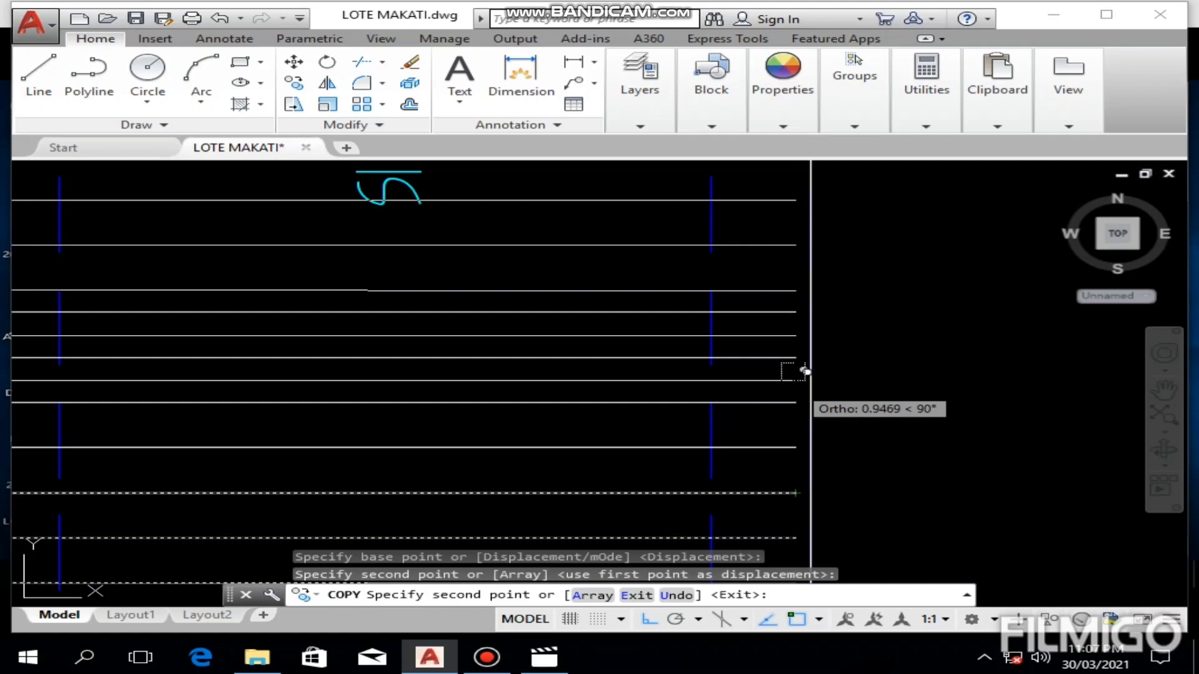
click(795, 312)
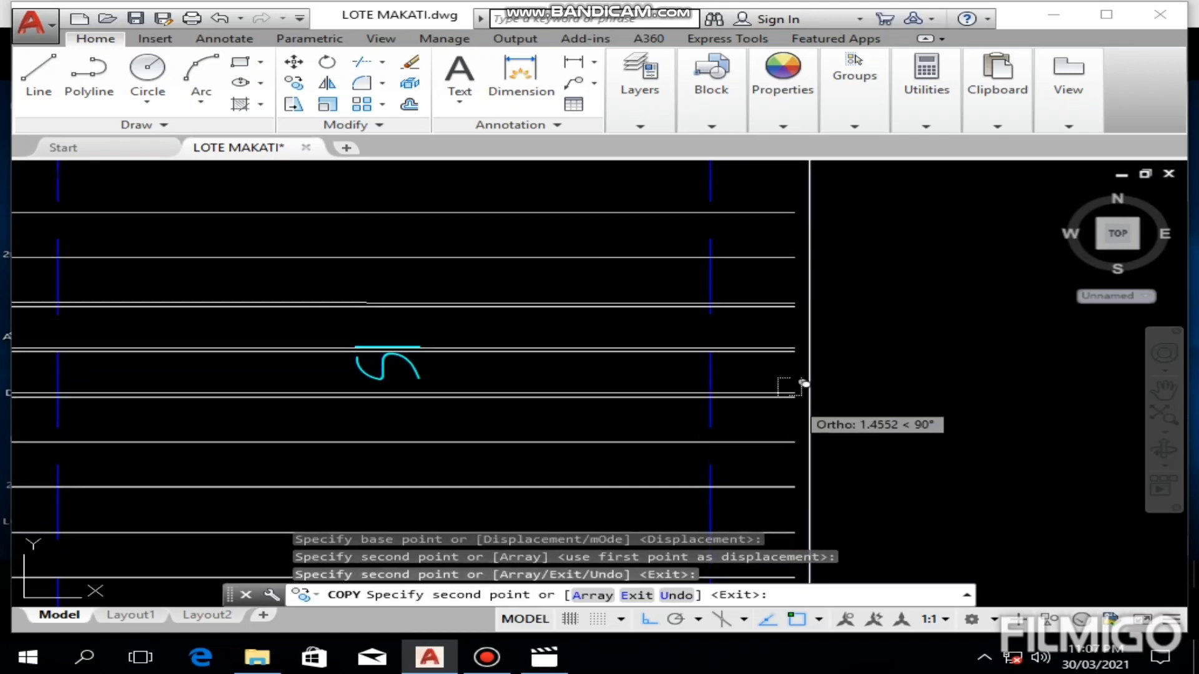
click(790, 302)
middle_drag(789, 302, 789, 456)
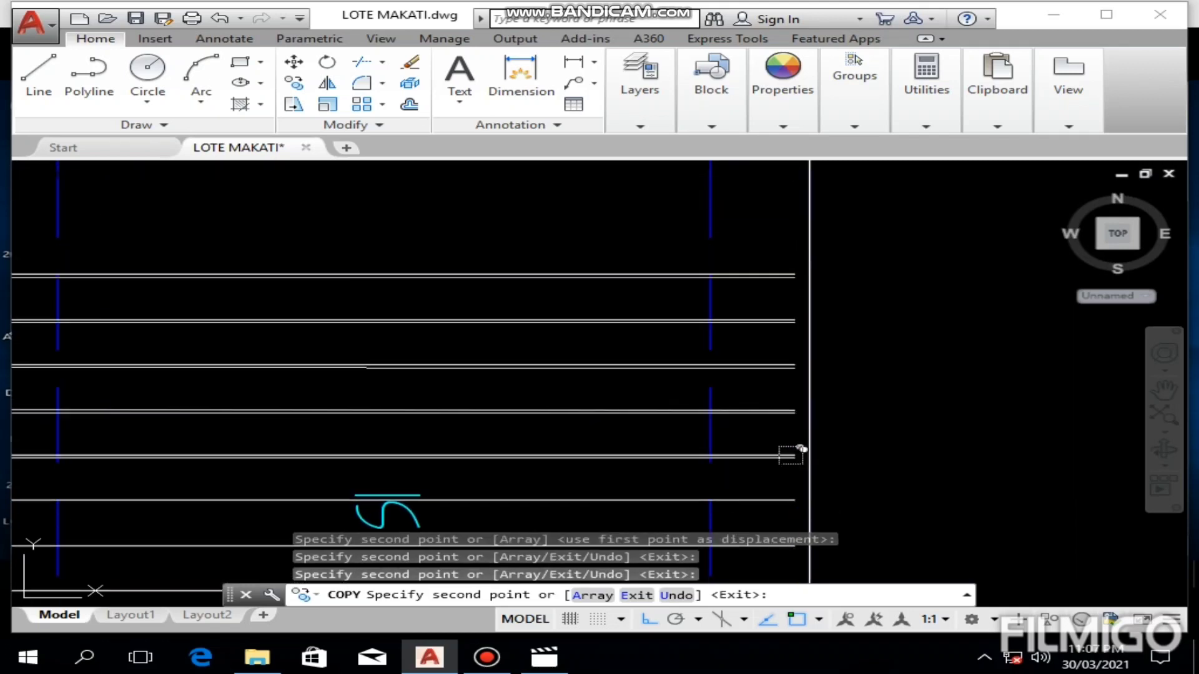
click(802, 269)
scroll(812, 287, down, 5)
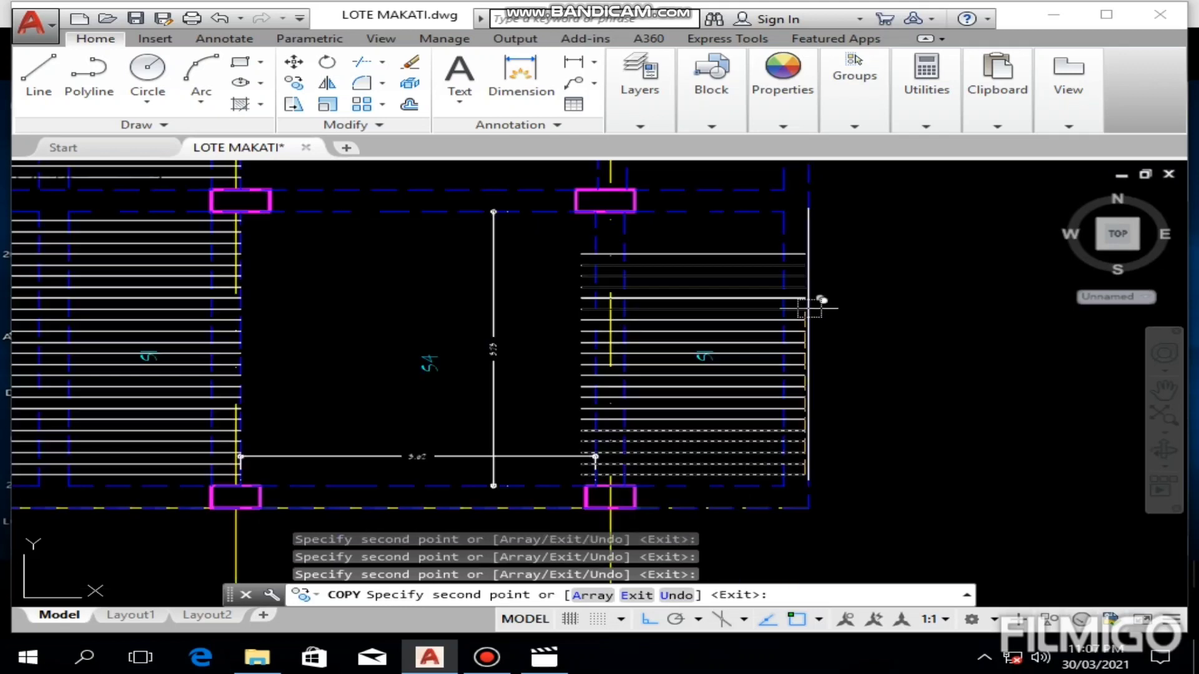
middle_drag(779, 335, 812, 388)
scroll(802, 377, up, 5)
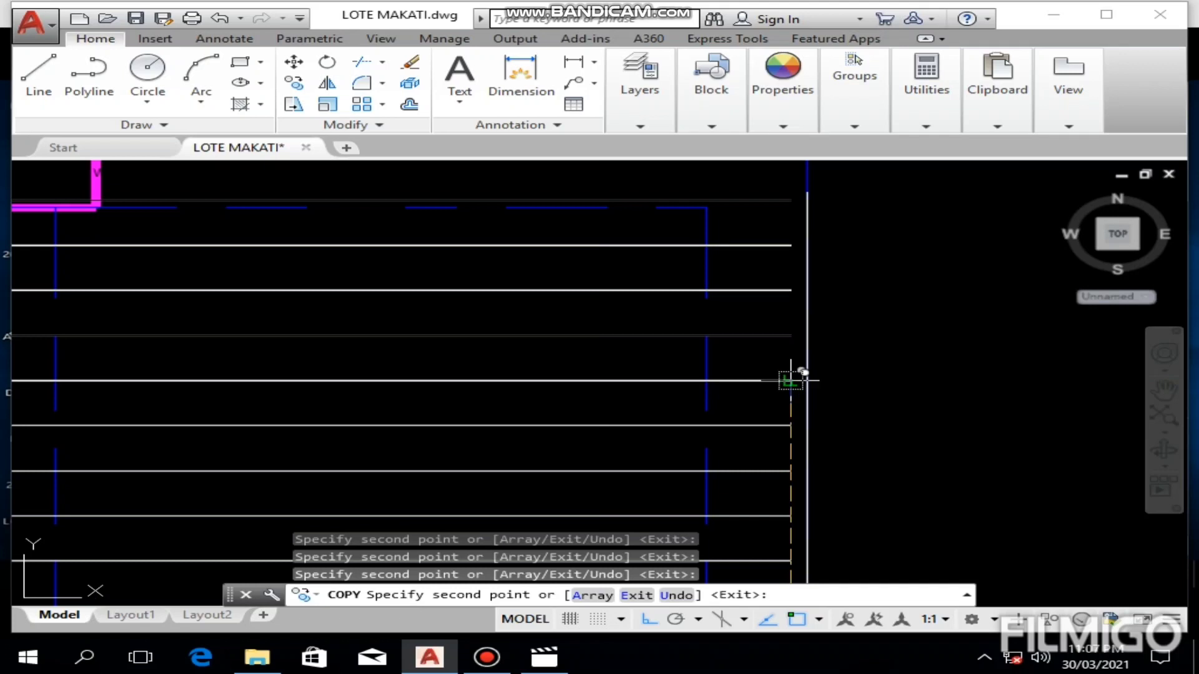
key(Escape)
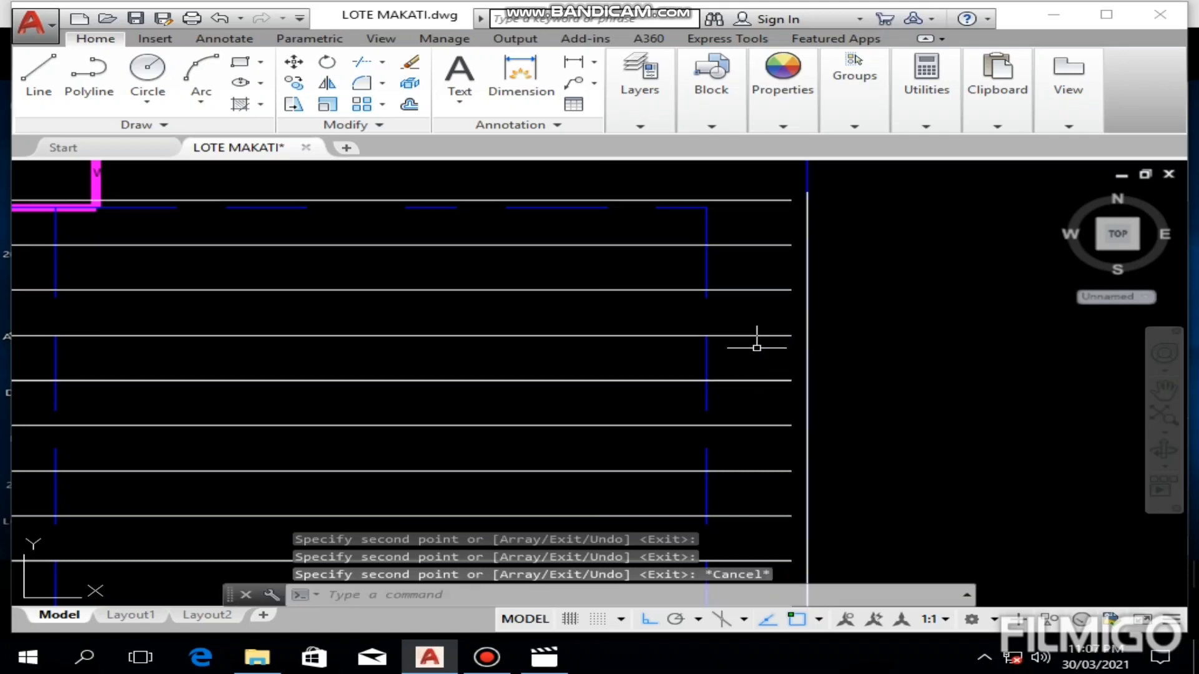
Step: Delete the surplus topmost bar that lies over the S1 panel's upper beam
click(734, 200)
key(Delete)
scroll(784, 275, down, 5)
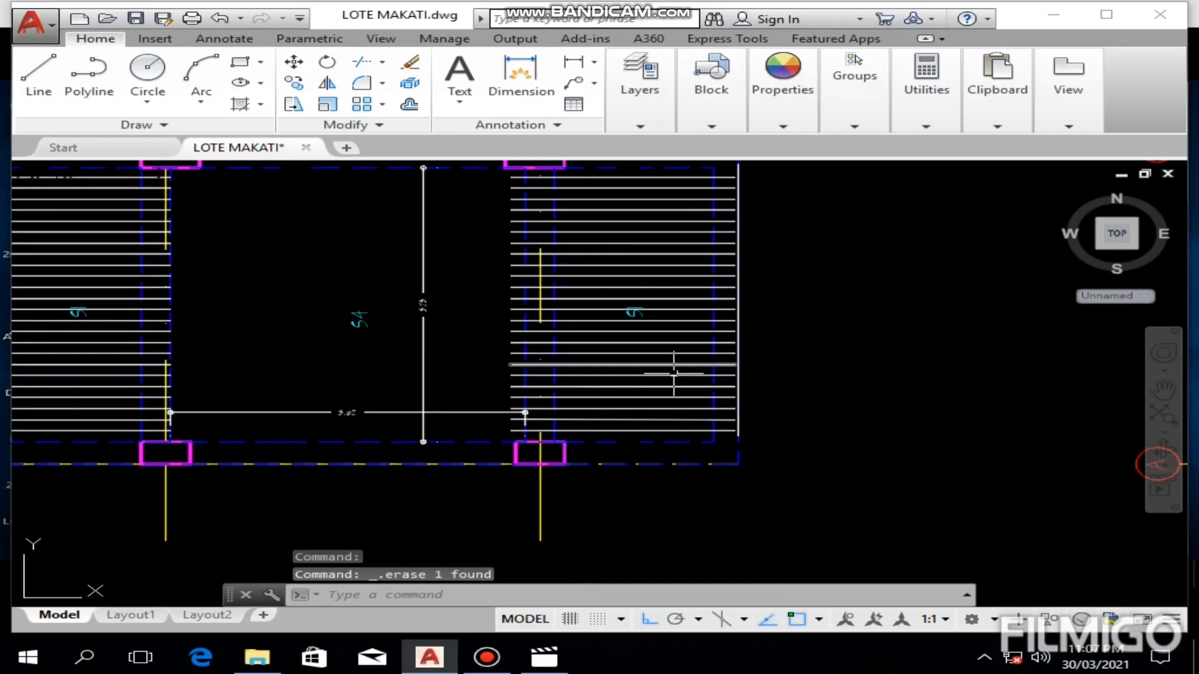
Step: Start a new line for the S4 panel between the two S1 bar groups
middle_drag(673, 373, 663, 445)
scroll(473, 387, up, 2)
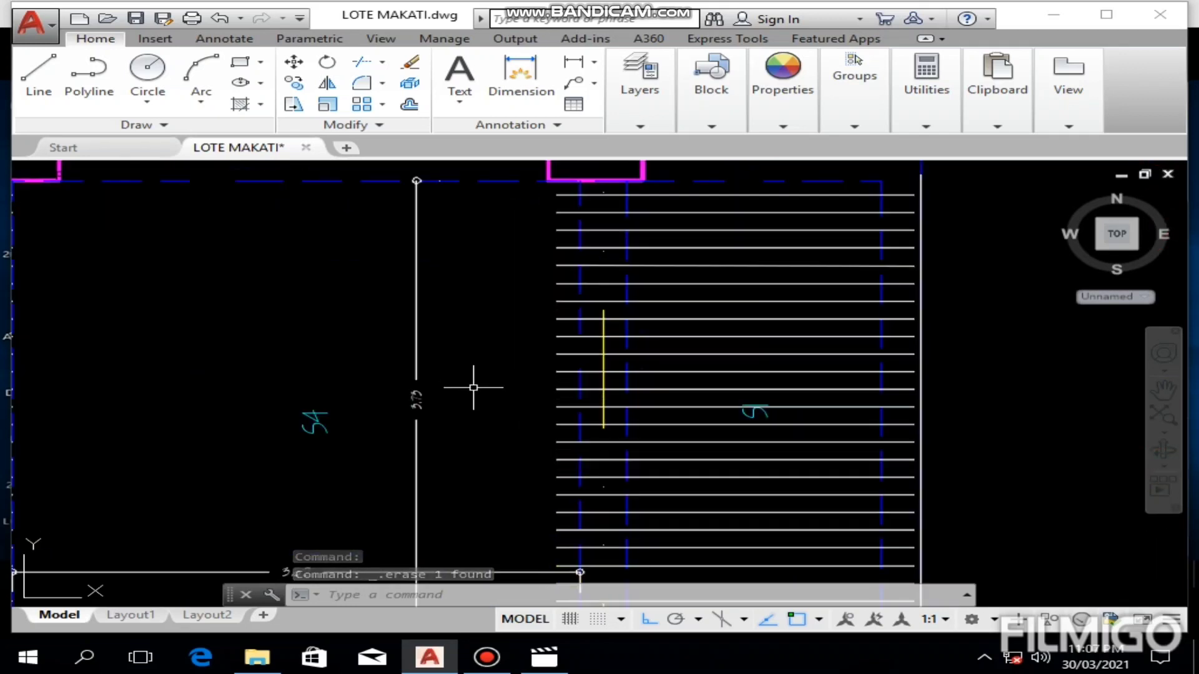
scroll(474, 387, down, 3)
scroll(490, 401, up, 3)
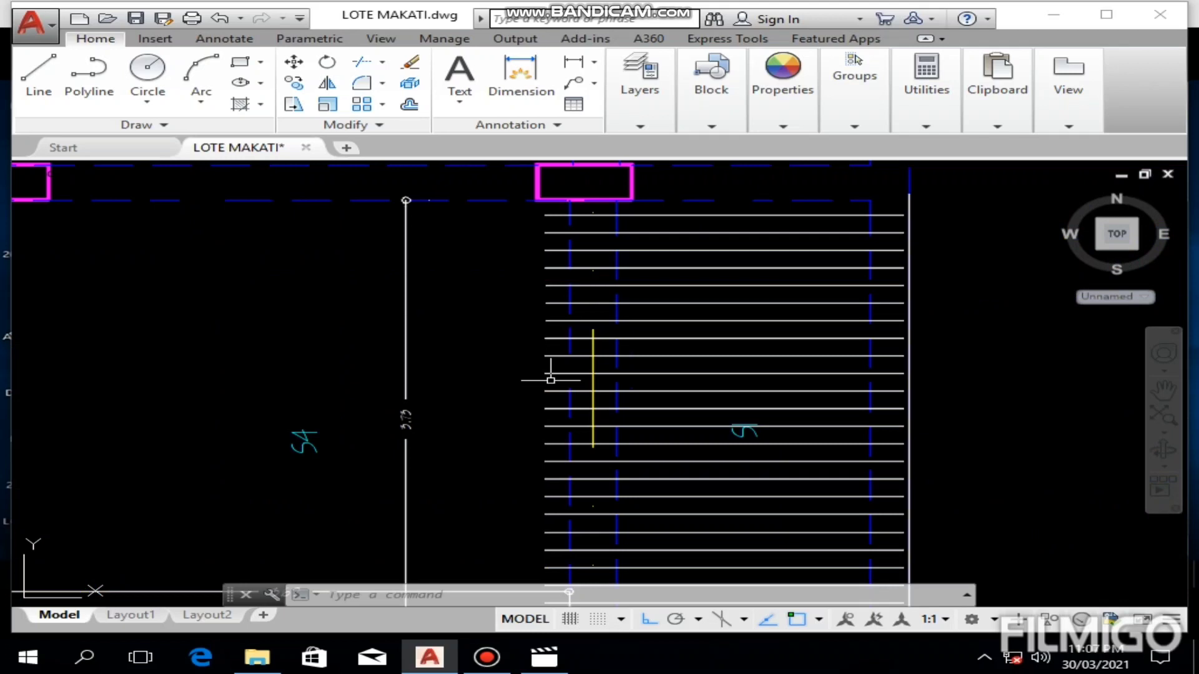
scroll(550, 380, down, 2)
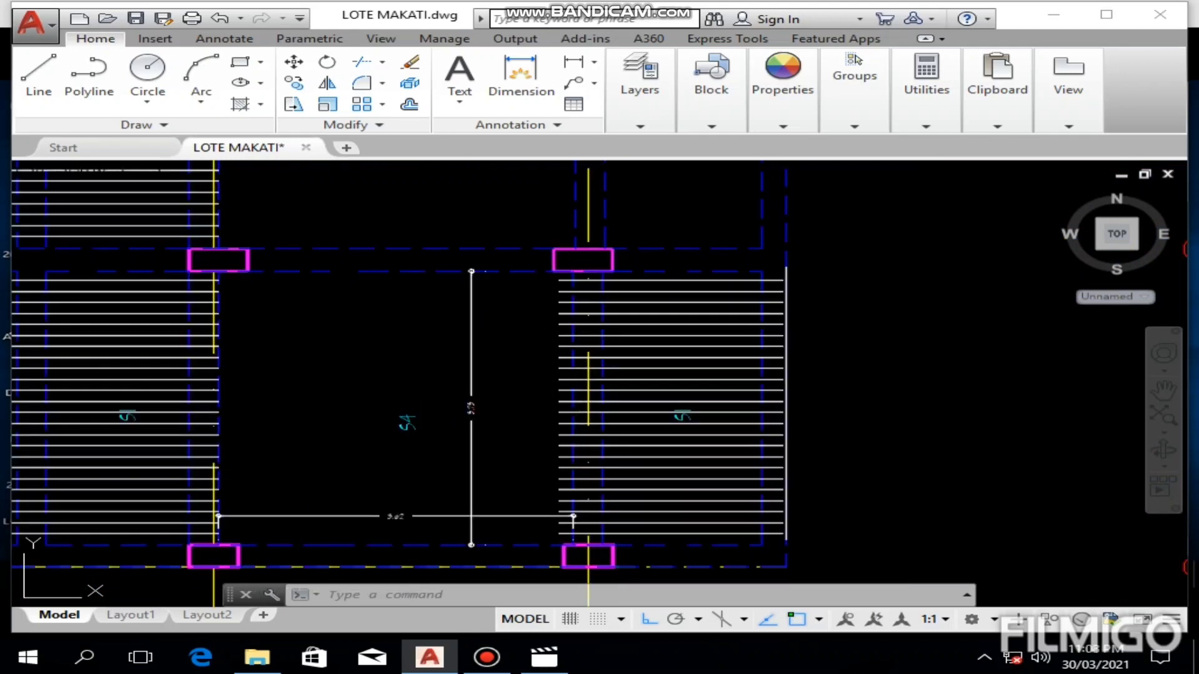
middle_drag(309, 404, 573, 402)
scroll(520, 382, up, 2)
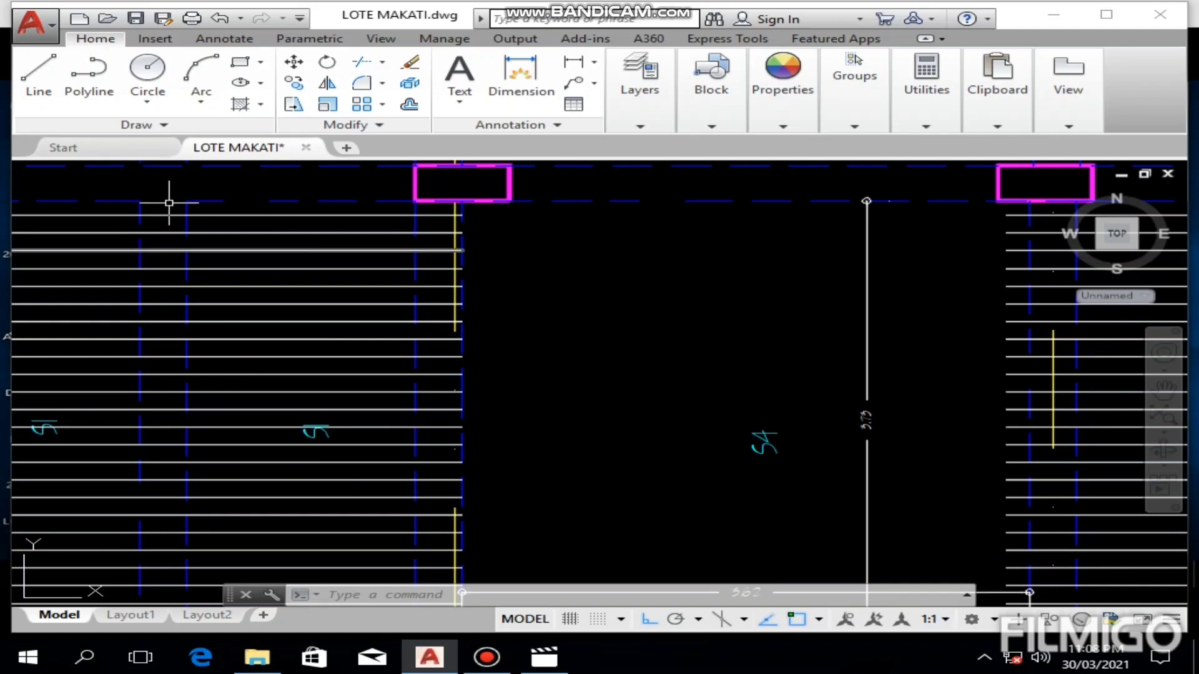
click(36, 81)
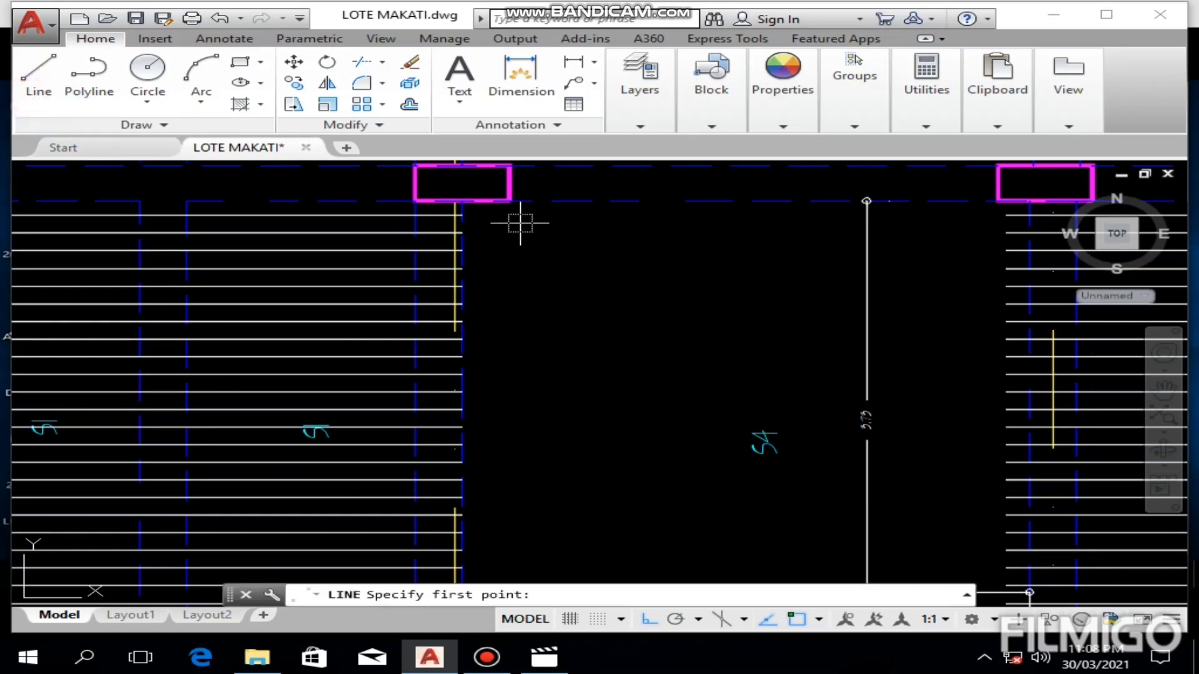
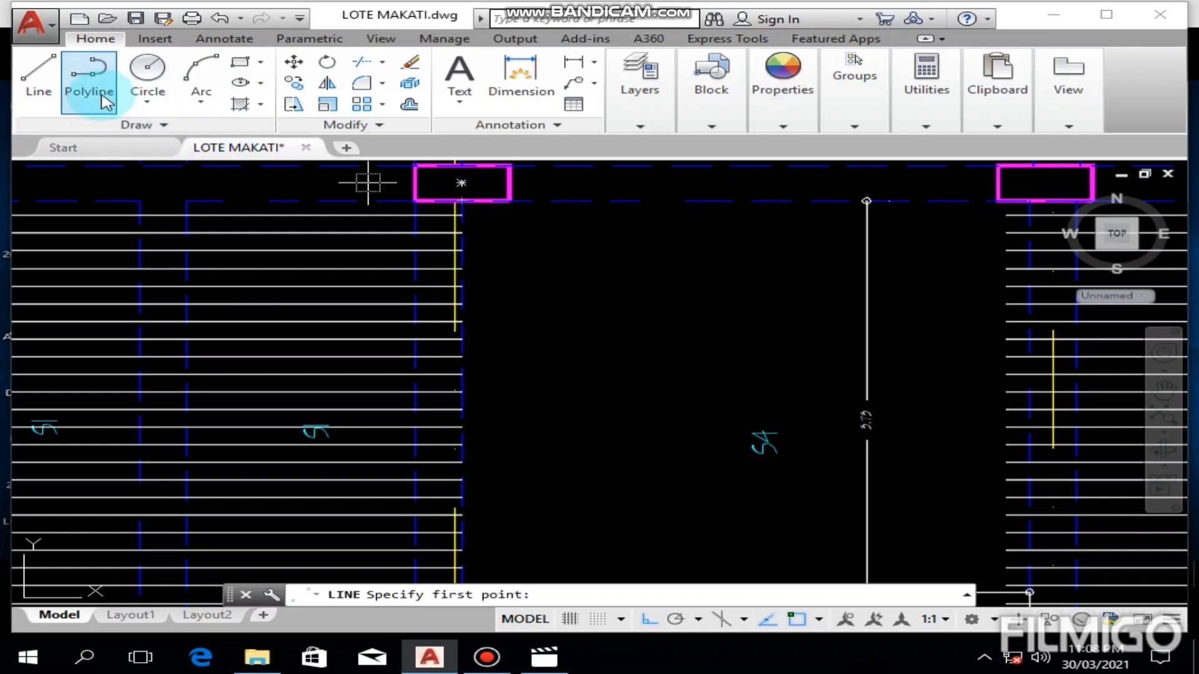
Step: Draw a helper polyline in the S4 panel from the beam corner at the upper column, 0.2 to the right and straight down to the lower beam
click(88, 73)
click(461, 201)
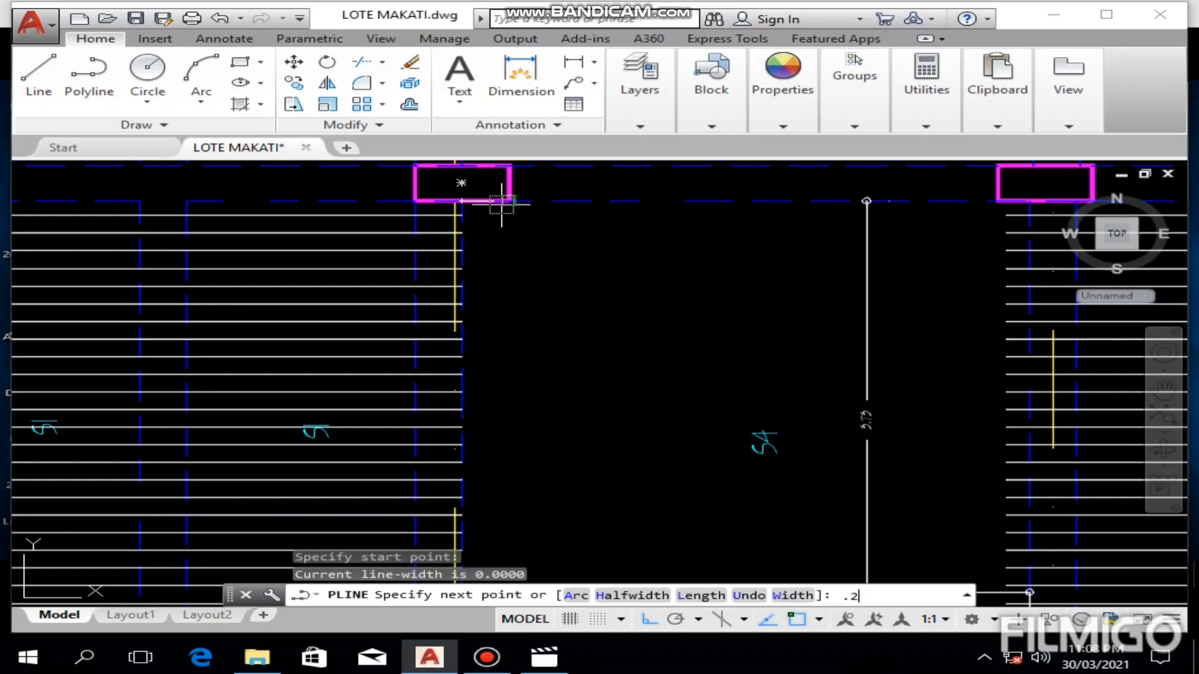
key(Return)
scroll(390, 327, down, 2)
middle_drag(376, 306, 412, 127)
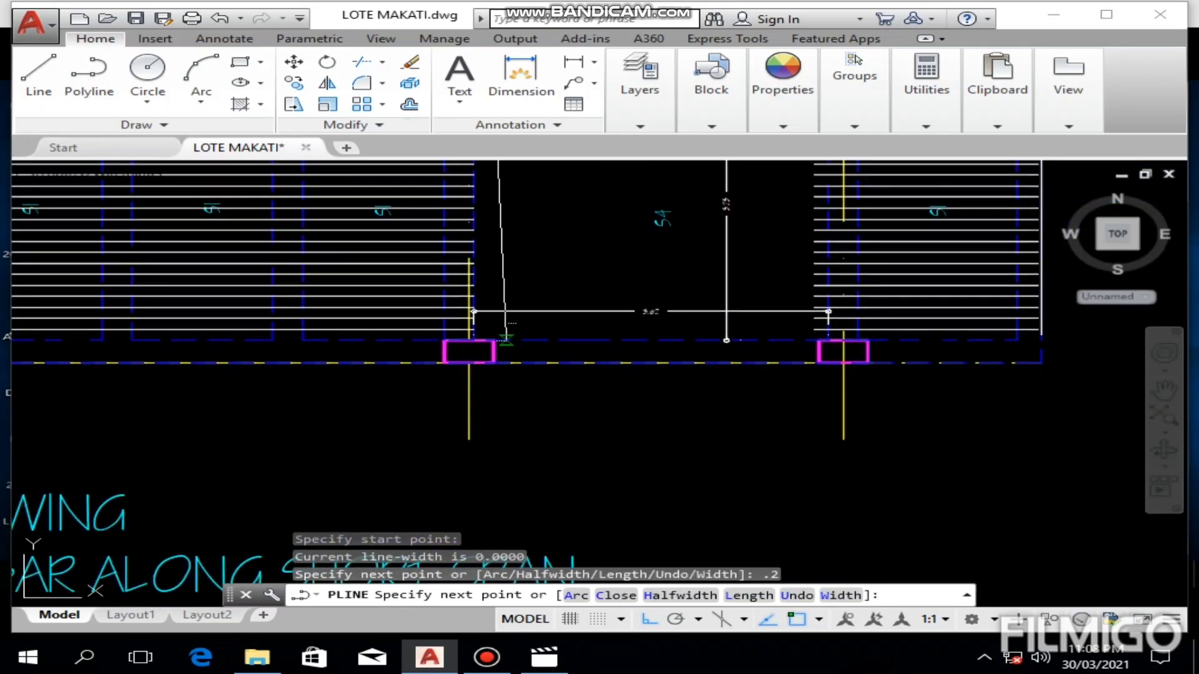
click(493, 340)
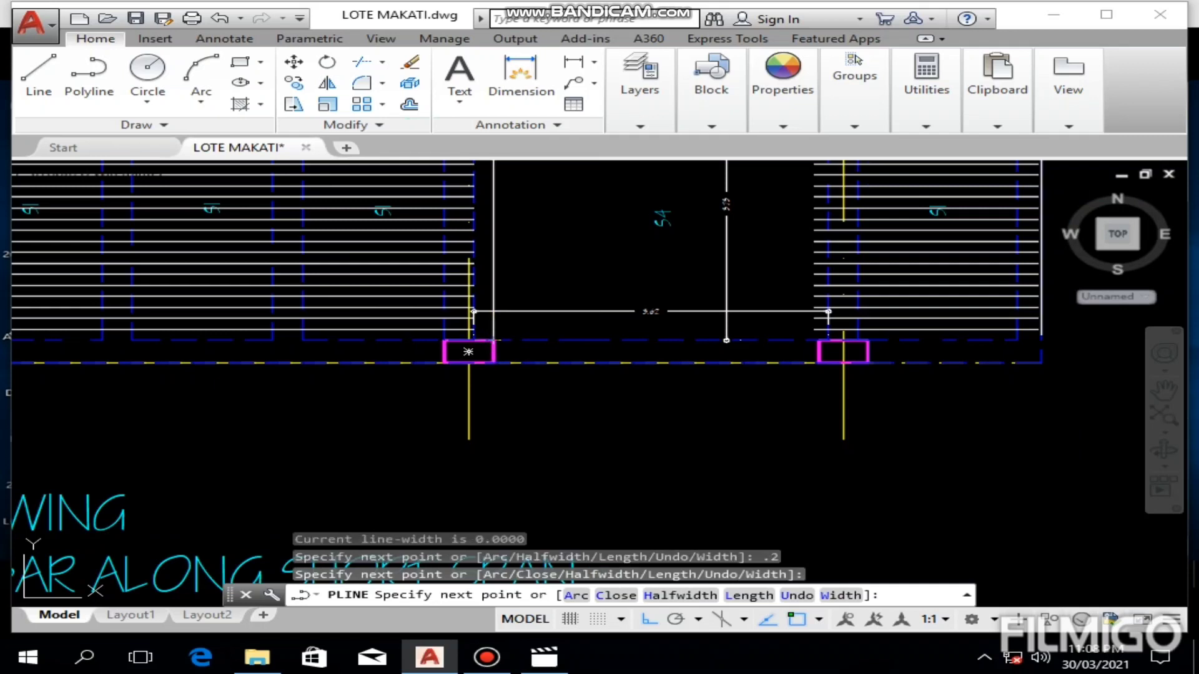
key(Escape)
Step: Extend the upper bars of the S1 group left of the S4 panel to the helper polyline, using it as the boundary
click(521, 236)
click(492, 274)
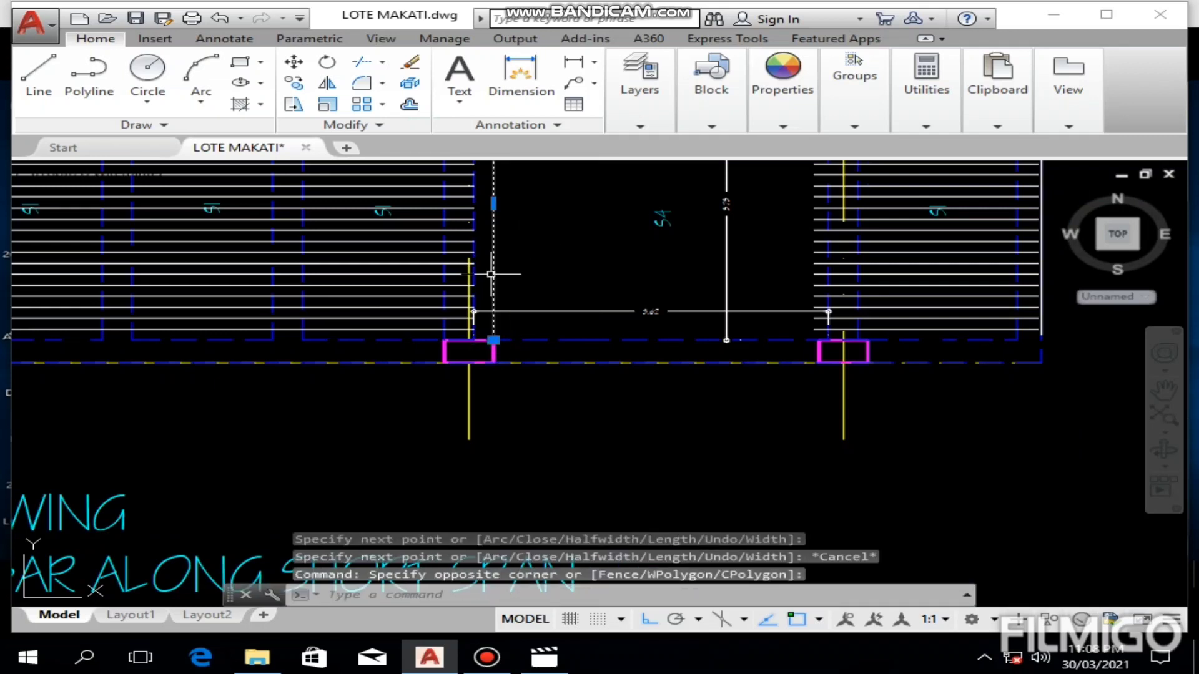
text(Ex)
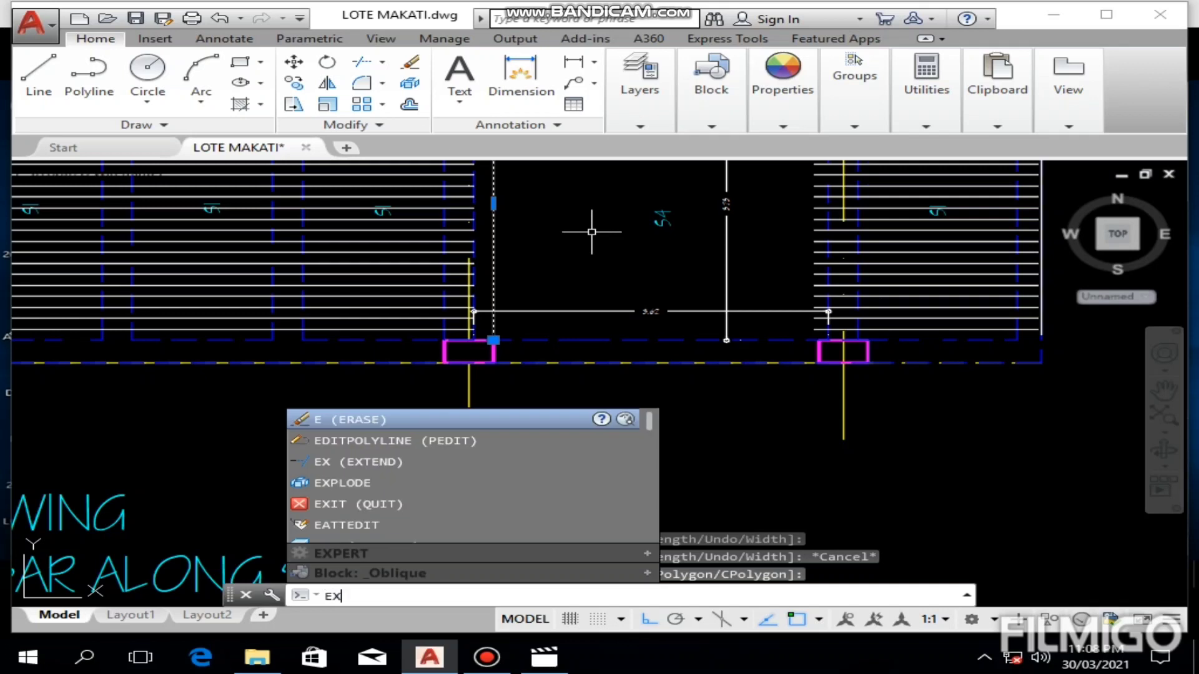
key(Return)
scroll(591, 232, down, 4)
middle_drag(585, 226, 585, 312)
click(548, 285)
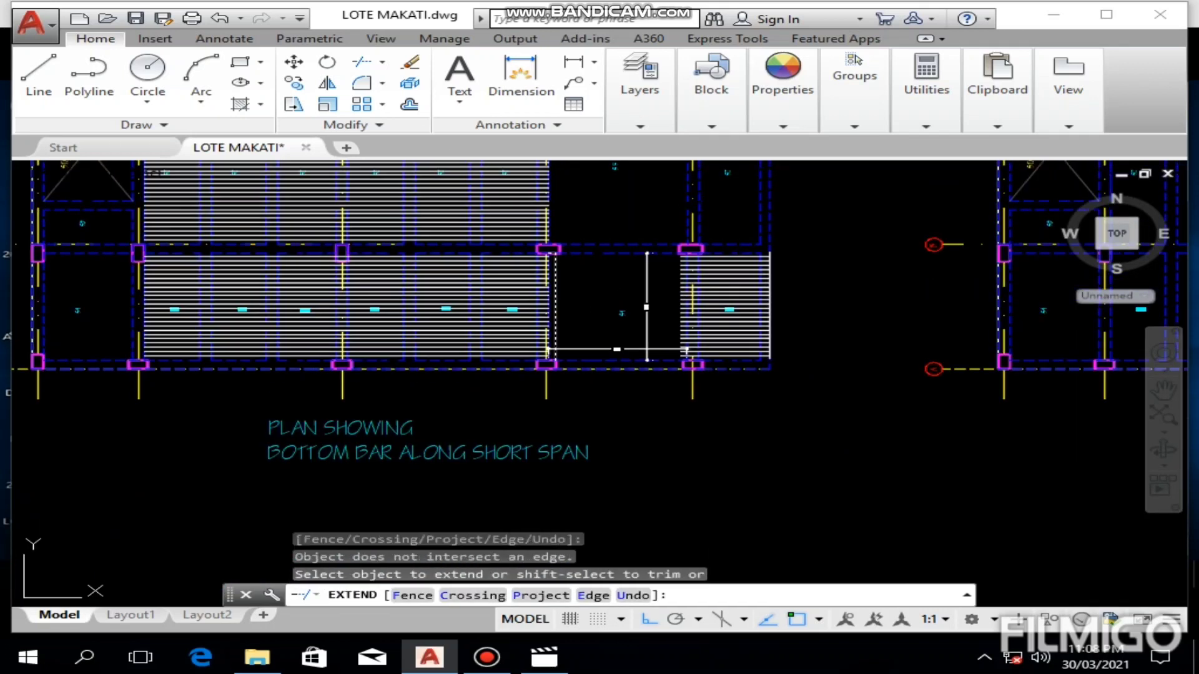
scroll(547, 283, up, 4)
scroll(500, 252, up, 2)
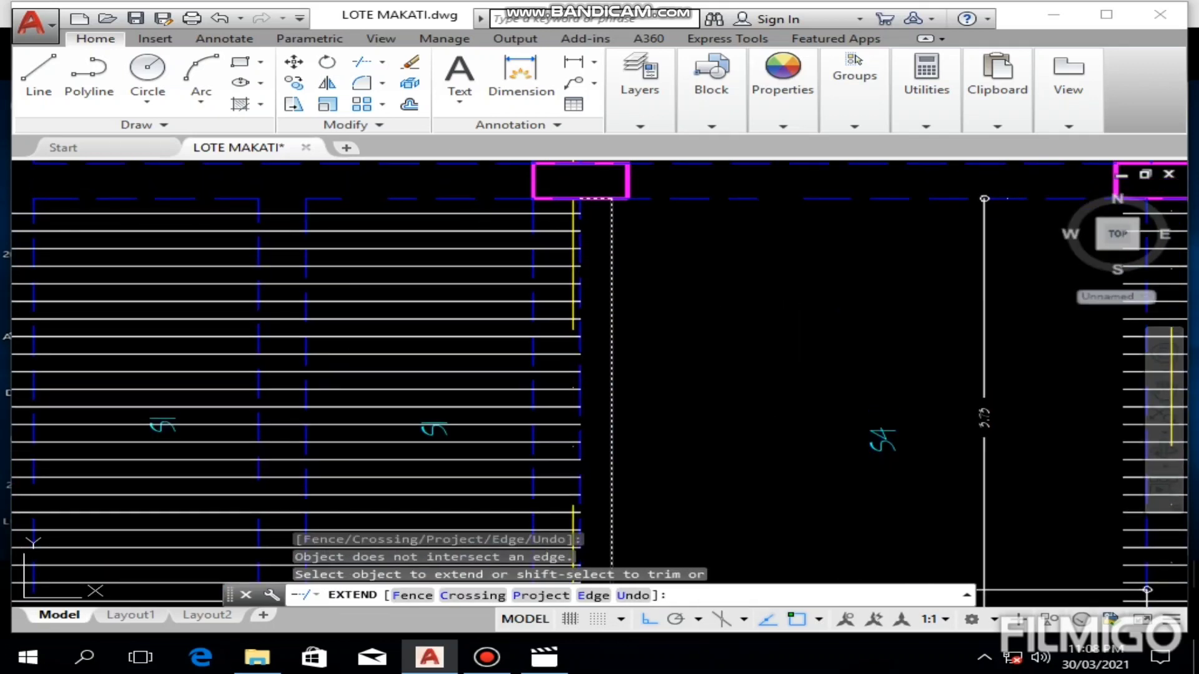
click(478, 206)
click(404, 369)
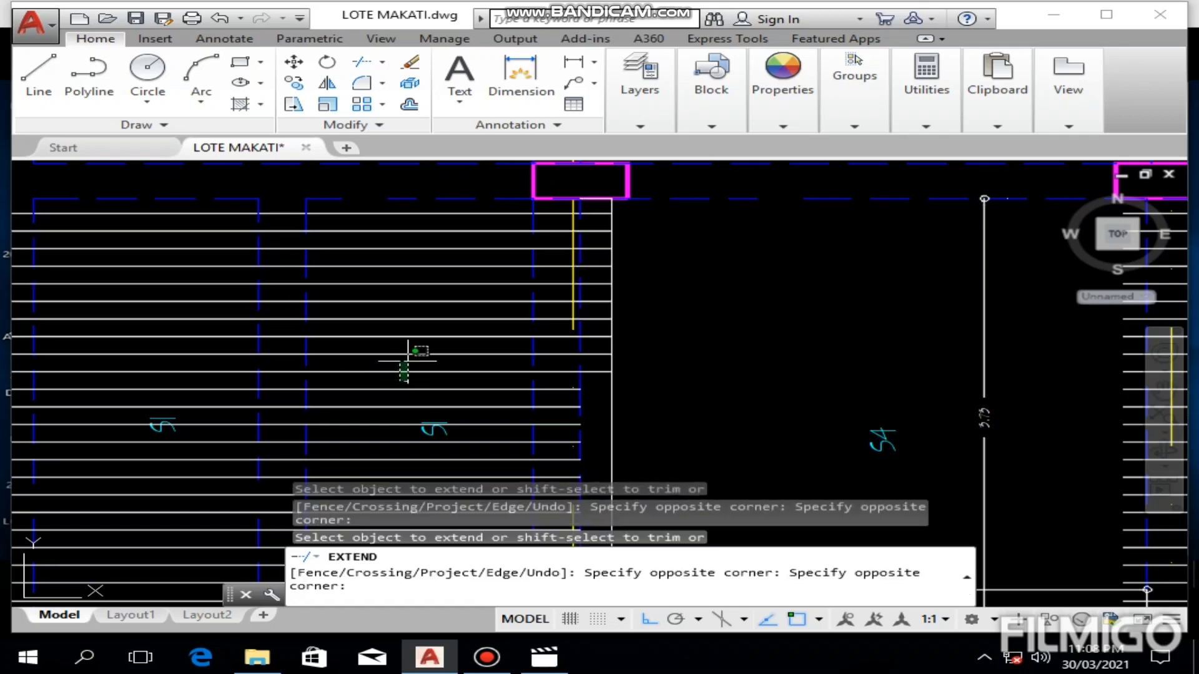
Step: Extend the remaining middle and lower bars of the same S1 group to the helper polyline
middle_drag(408, 357, 401, 271)
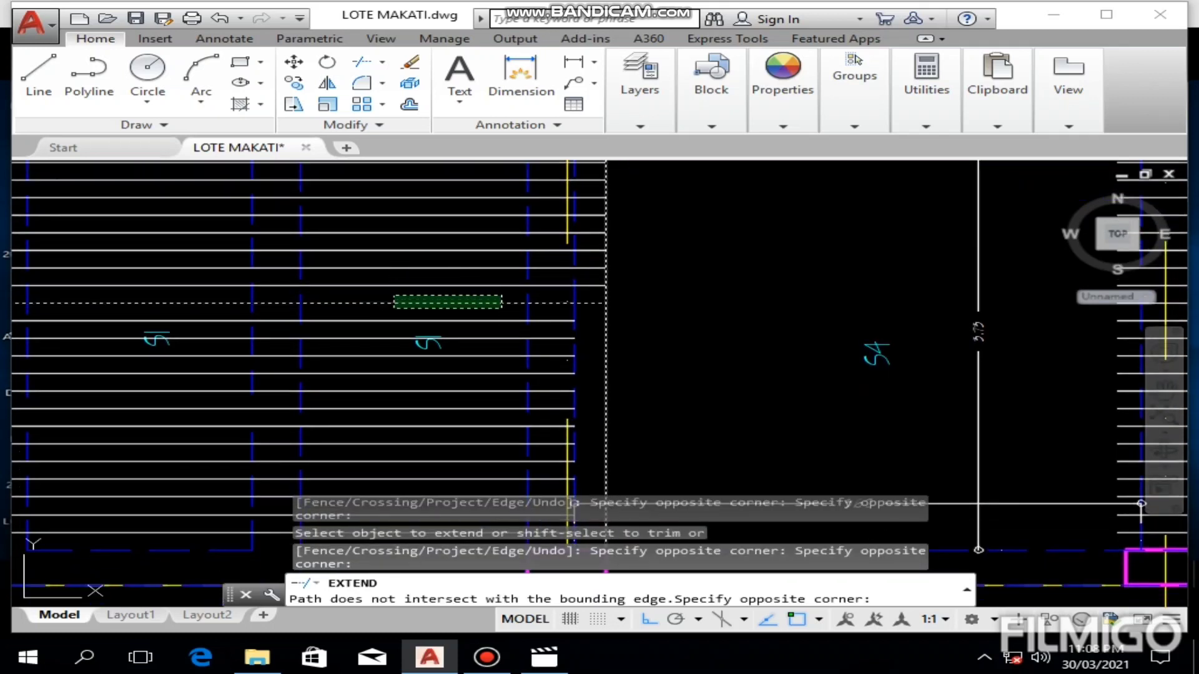
click(502, 302)
click(502, 311)
click(449, 454)
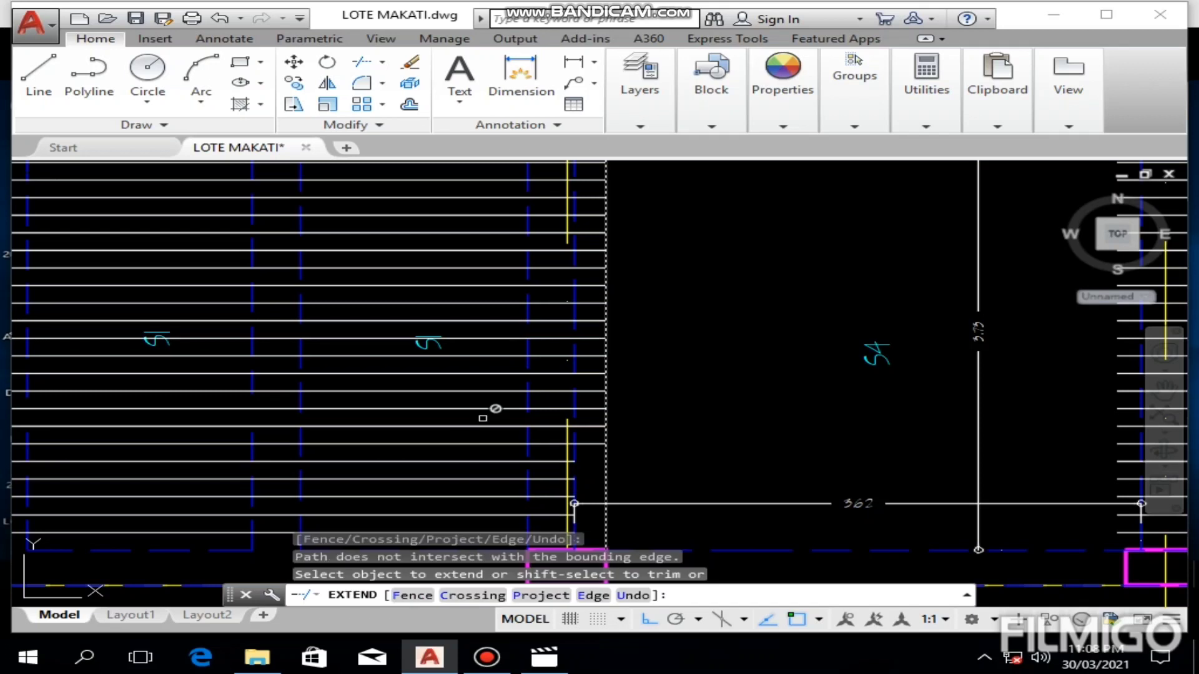
middle_drag(503, 377, 504, 270)
click(513, 309)
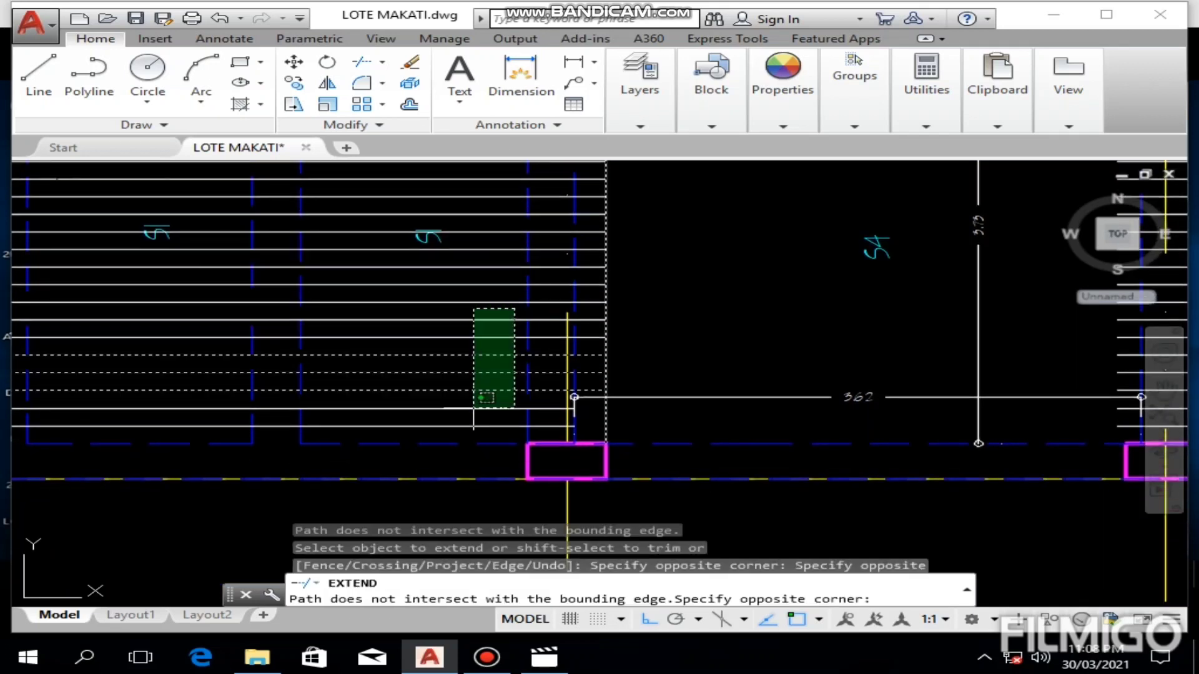
click(471, 430)
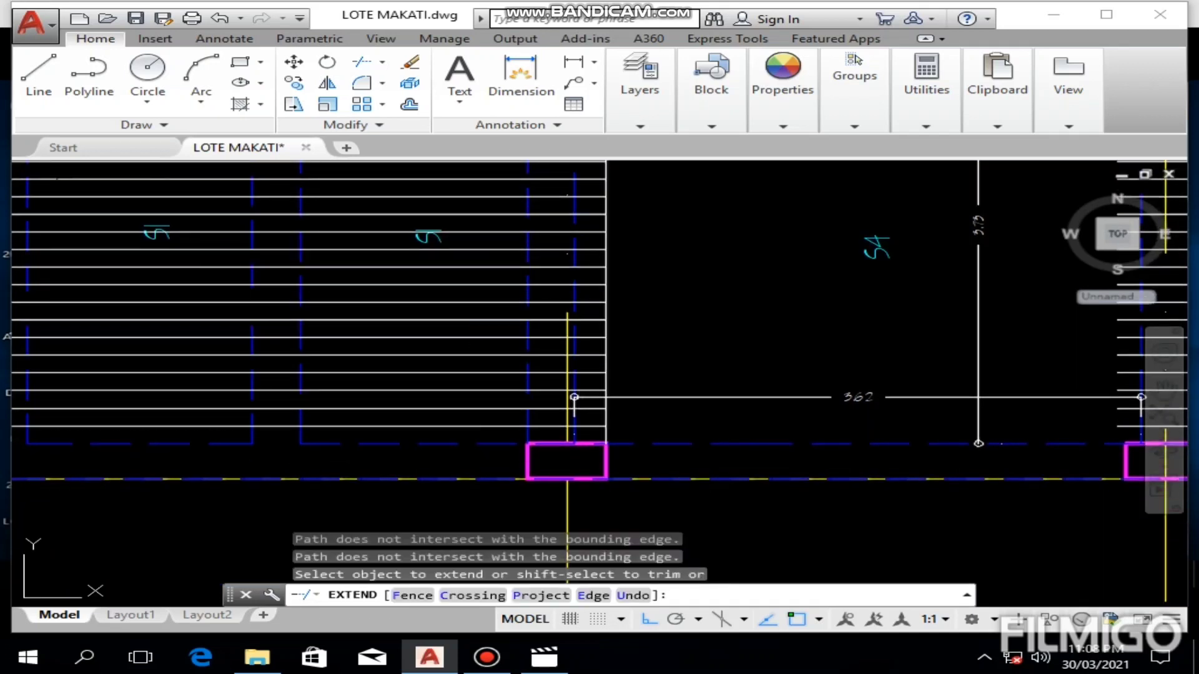
key(Escape)
Step: Delete the helper polyline at the right ends of the extended S1 bars
scroll(642, 496, down, 5)
scroll(647, 407, up, 5)
middle_drag(648, 424, 650, 393)
scroll(638, 396, up, 4)
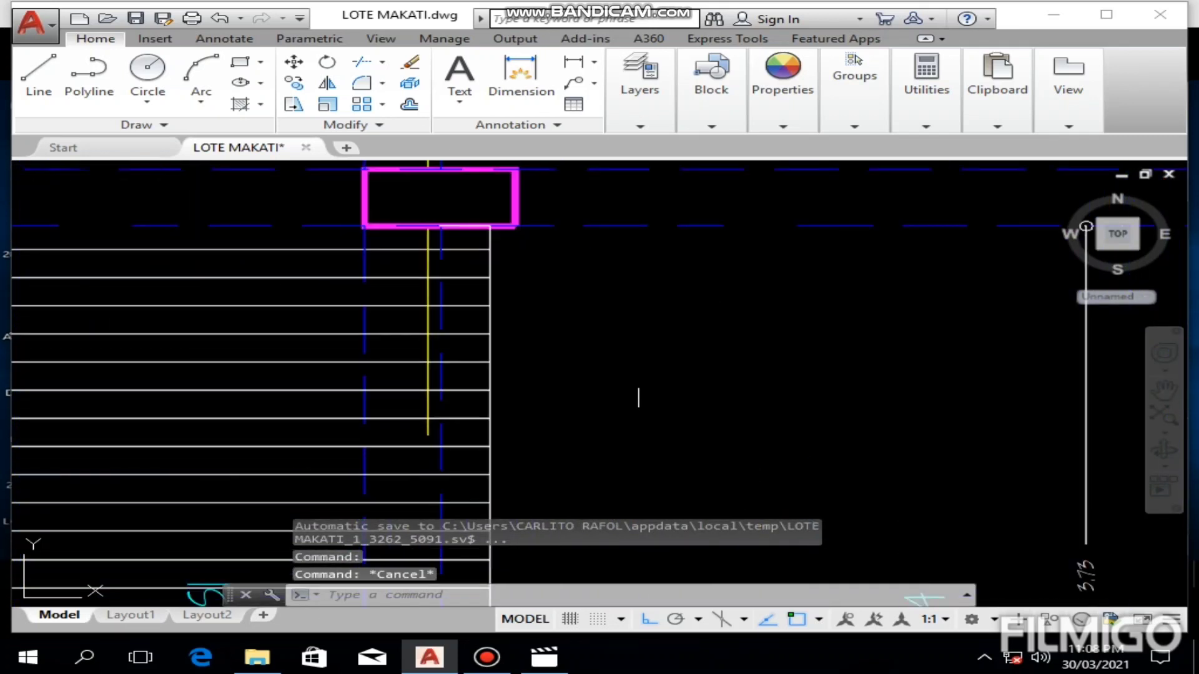
click(490, 350)
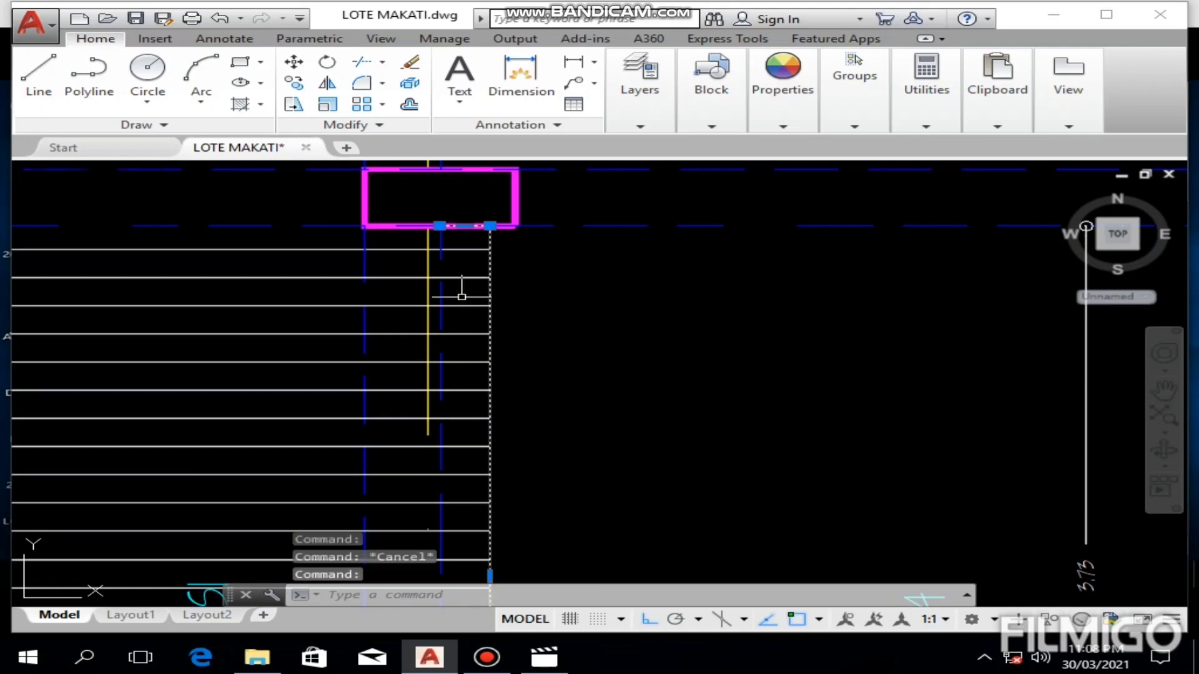
middle_drag(656, 313, 655, 429)
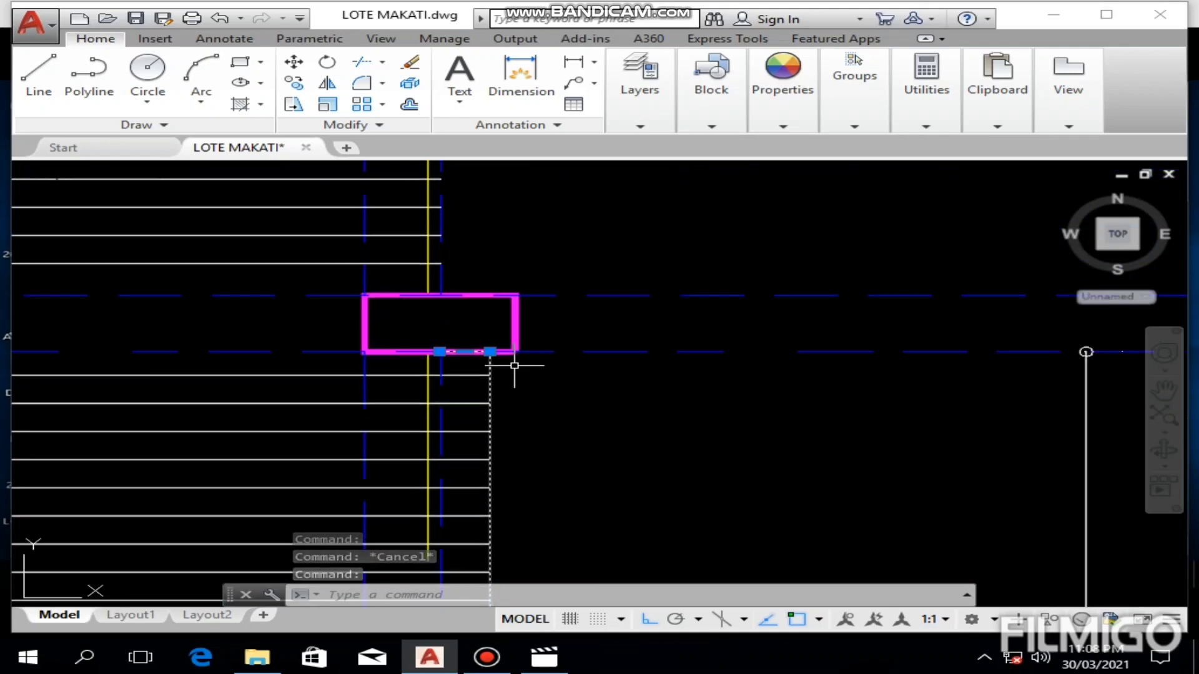
key(Delete)
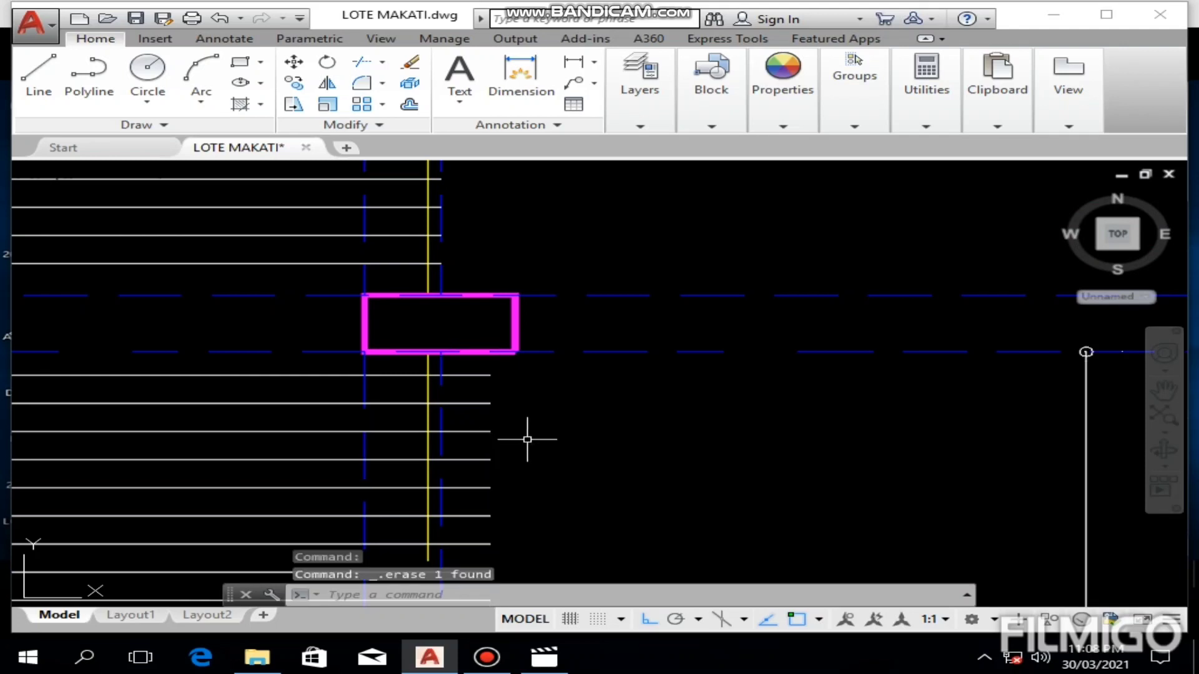
Step: Examine the S2 and S5 panels above and the rest of the short-span plan for panels still lacking bars
scroll(540, 415, down, 4)
middle_drag(572, 286, 597, 394)
mouse_move(694, 378)
middle_down()
mouse_move(560, 391)
mouse_move(673, 457)
middle_up()
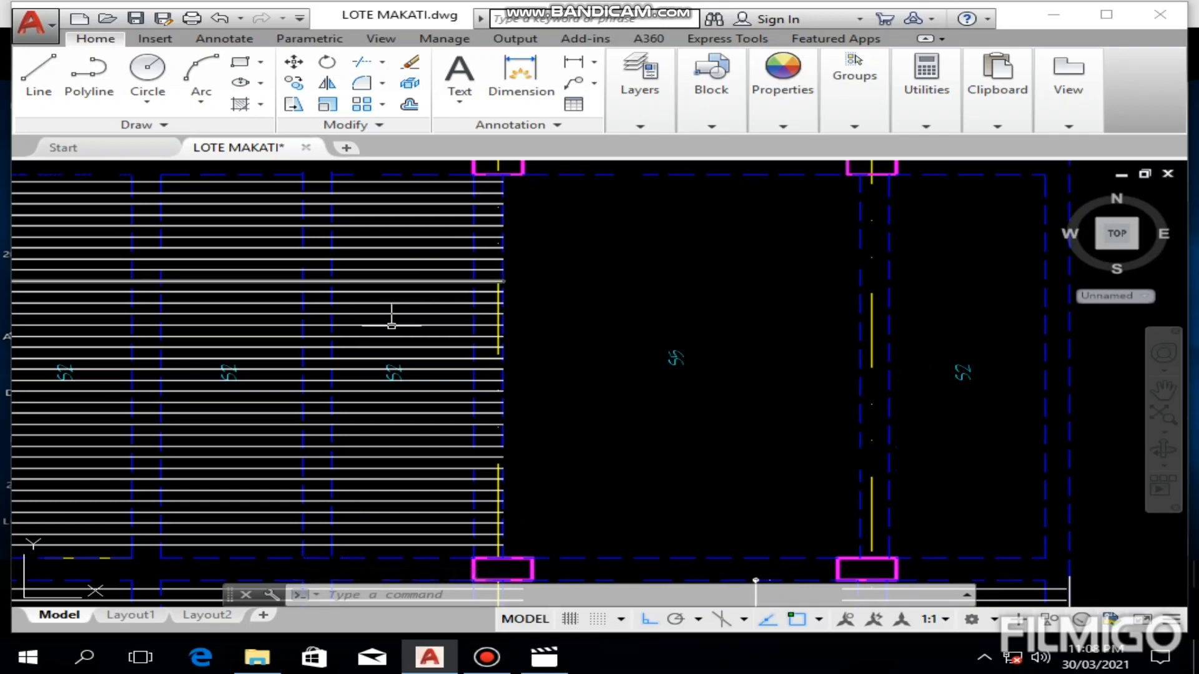
scroll(634, 290, down, 5)
middle_drag(633, 325, 628, 319)
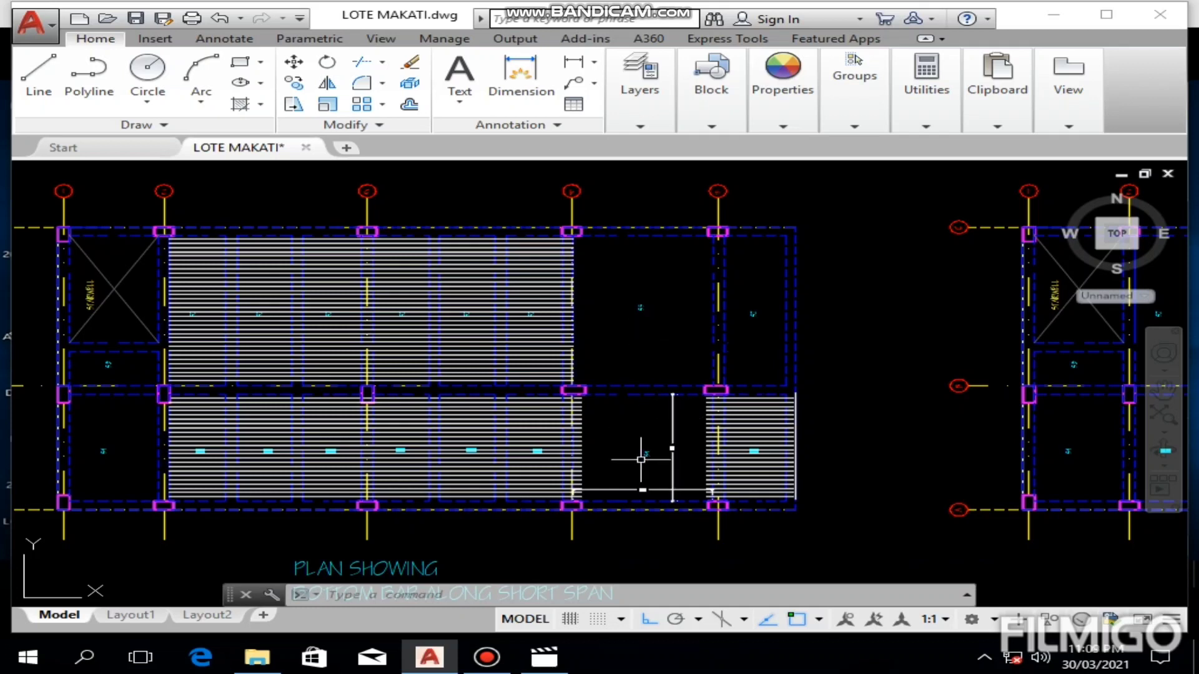
middle_drag(637, 459, 633, 441)
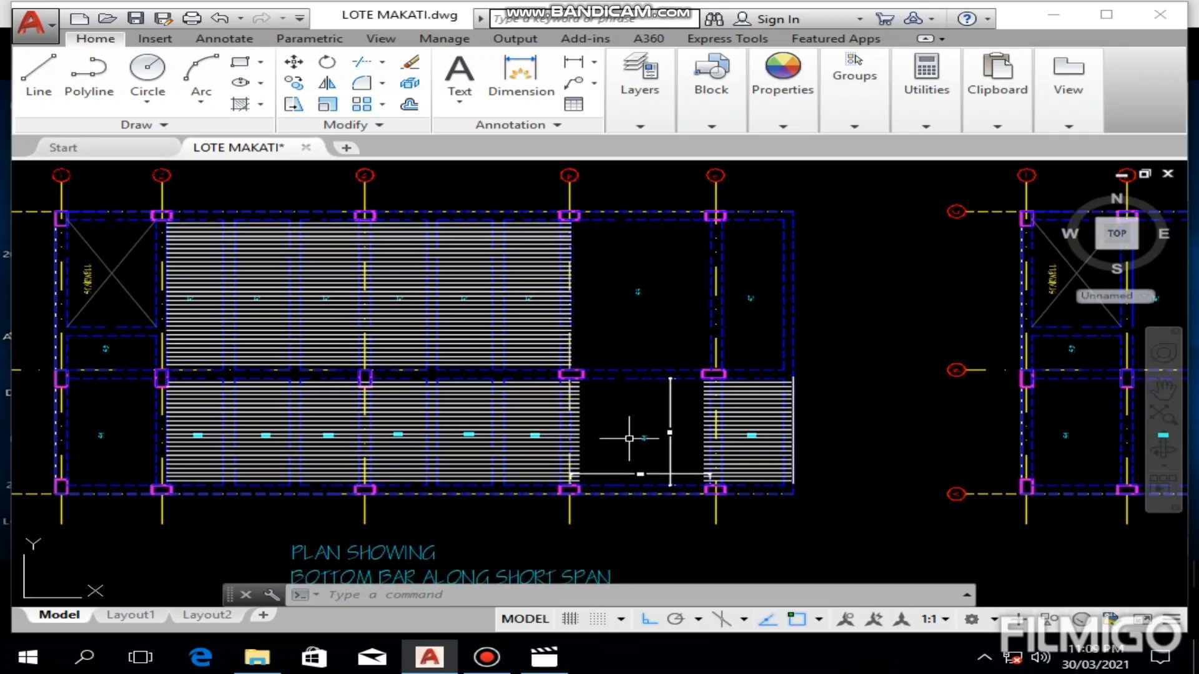
scroll(629, 439, up, 6)
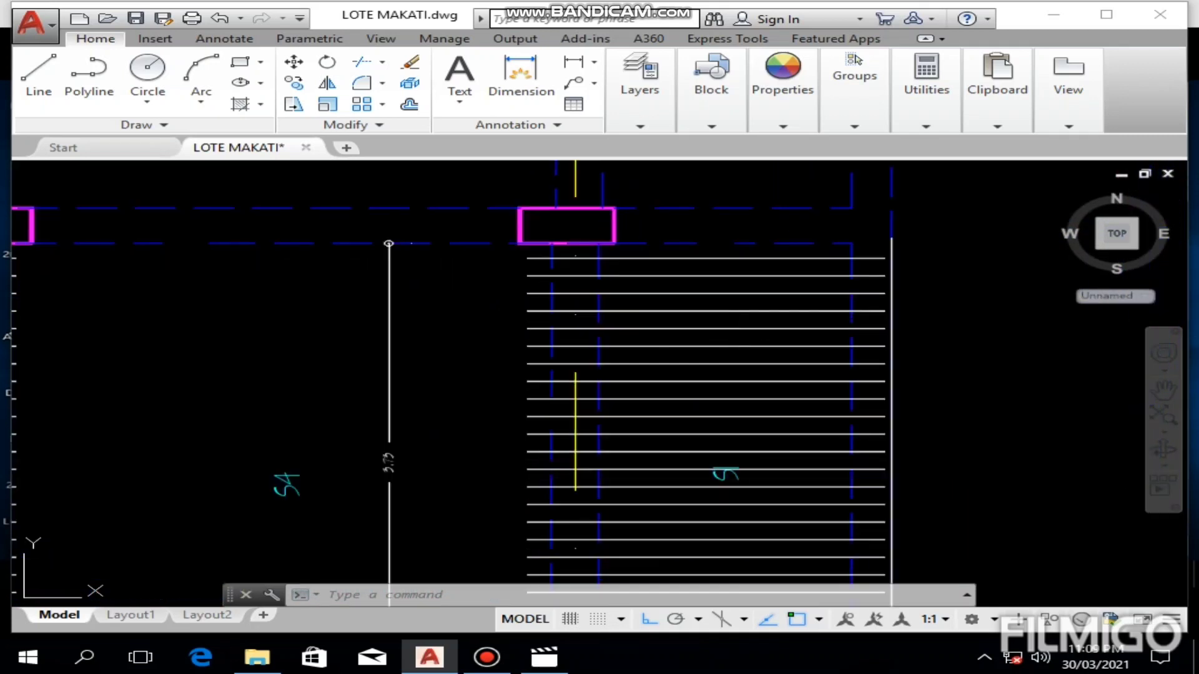
click(475, 663)
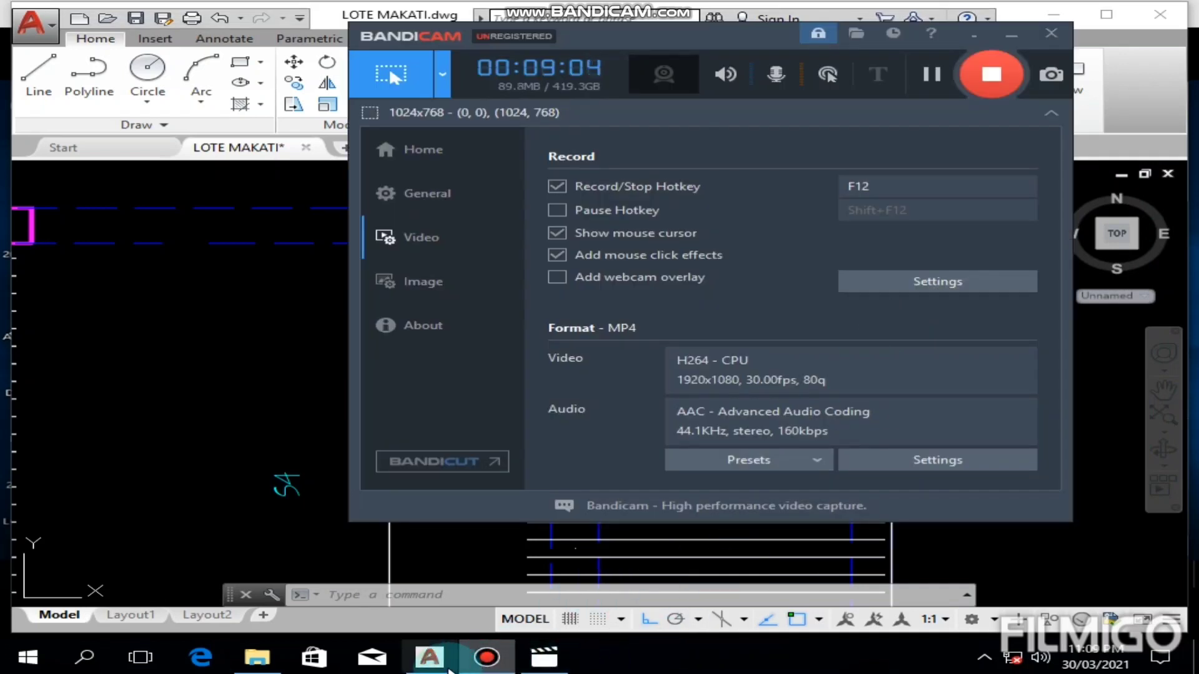
click(430, 657)
scroll(713, 329, down, 4)
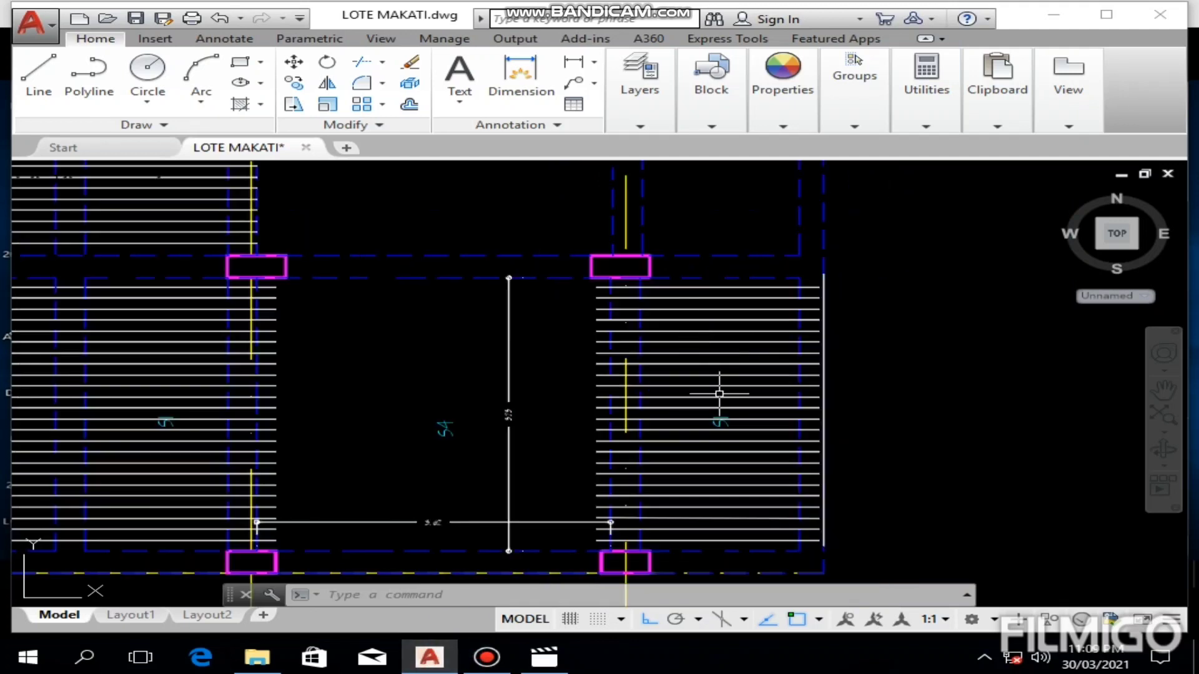
mouse_move(686, 301)
middle_down()
mouse_move(621, 283)
mouse_move(631, 211)
middle_up()
scroll(624, 262, up, 2)
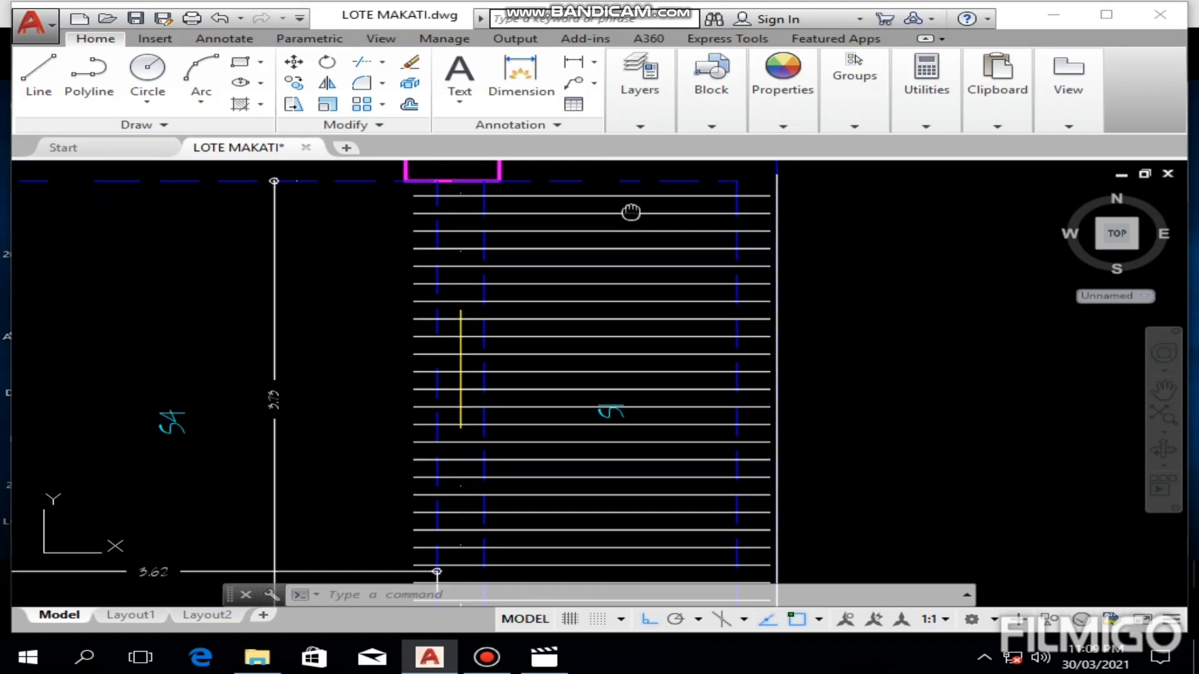
scroll(634, 208, down, 2)
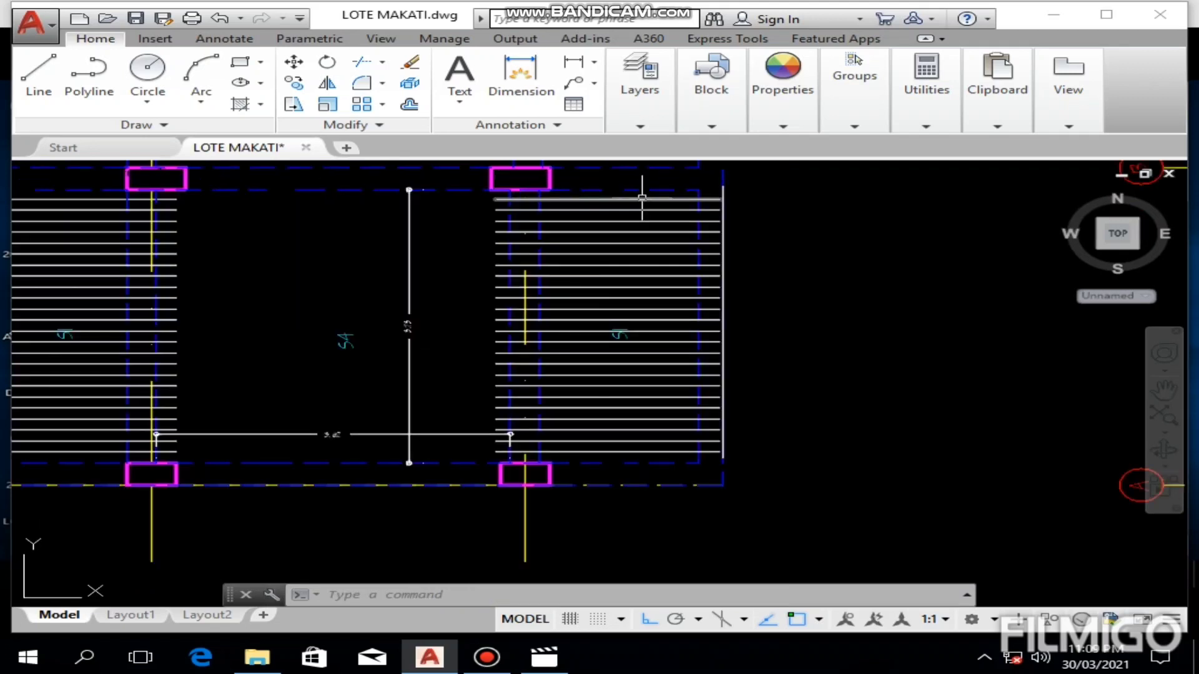
drag(643, 199, 658, 316)
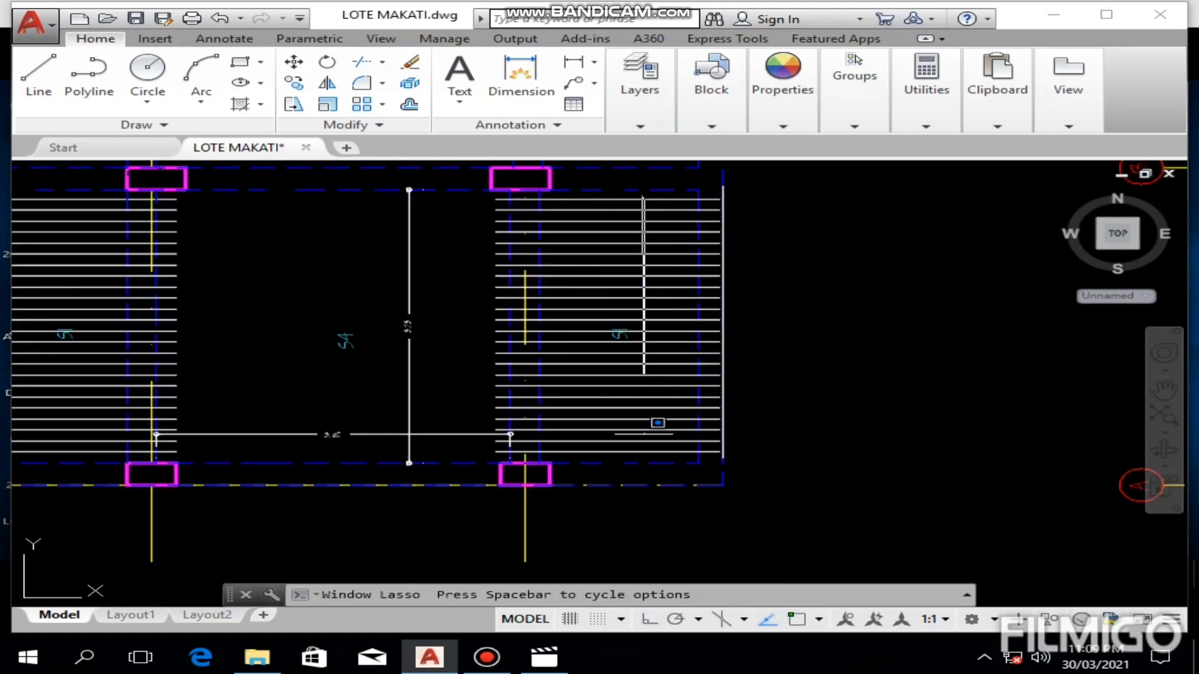
drag(643, 457, 642, 455)
click(678, 195)
mouse_move(623, 268)
mouse_down()
mouse_move(610, 423)
mouse_move(701, 441)
mouse_move(675, 441)
mouse_up()
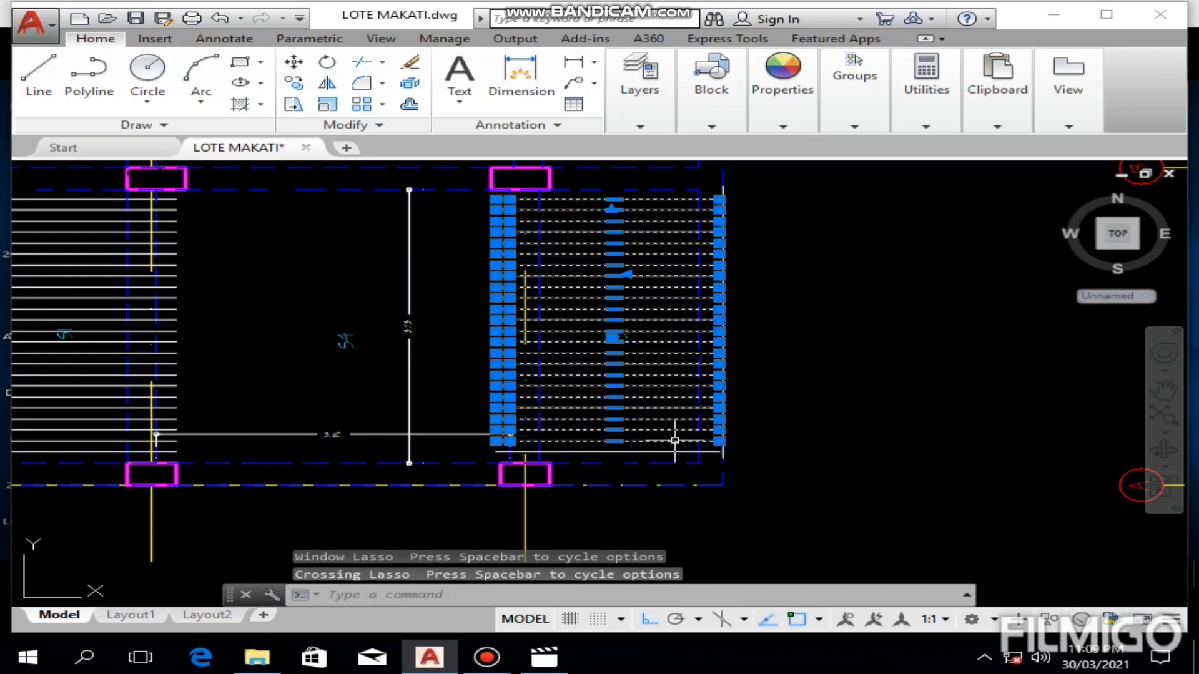
key(Escape)
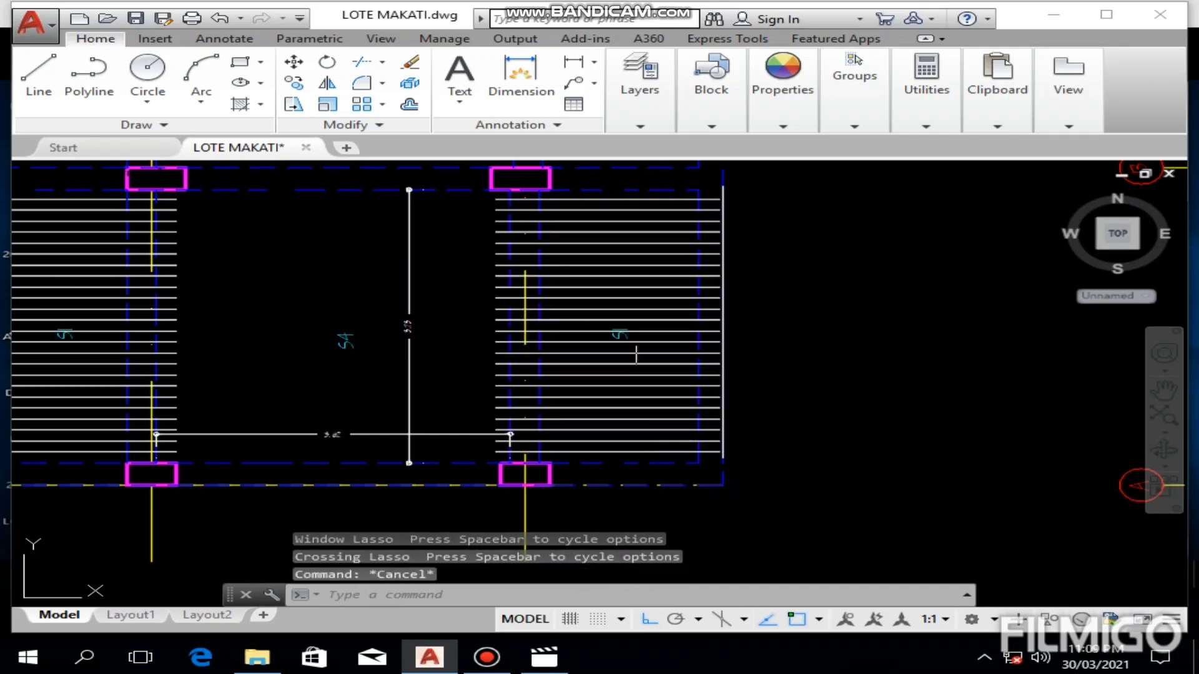
Step: Copy all bars of the rightmost S1 panel up into the S2 panel above it, placing the lowest bar just above the intermediate beam
click(601, 196)
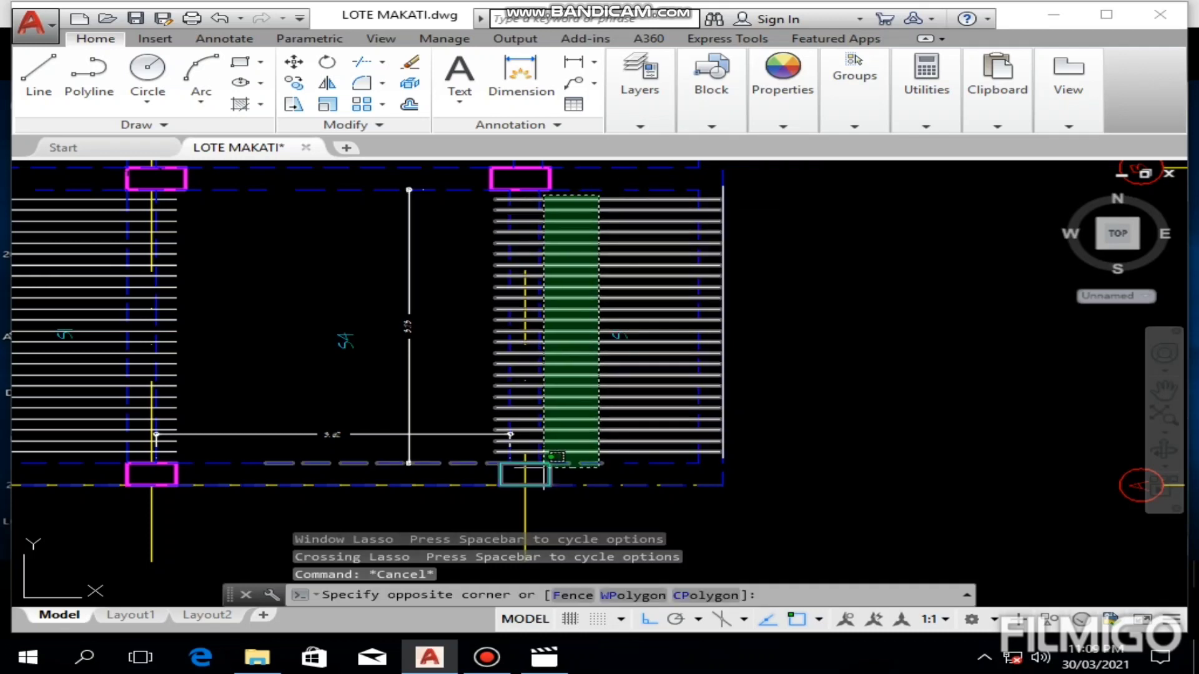
click(558, 455)
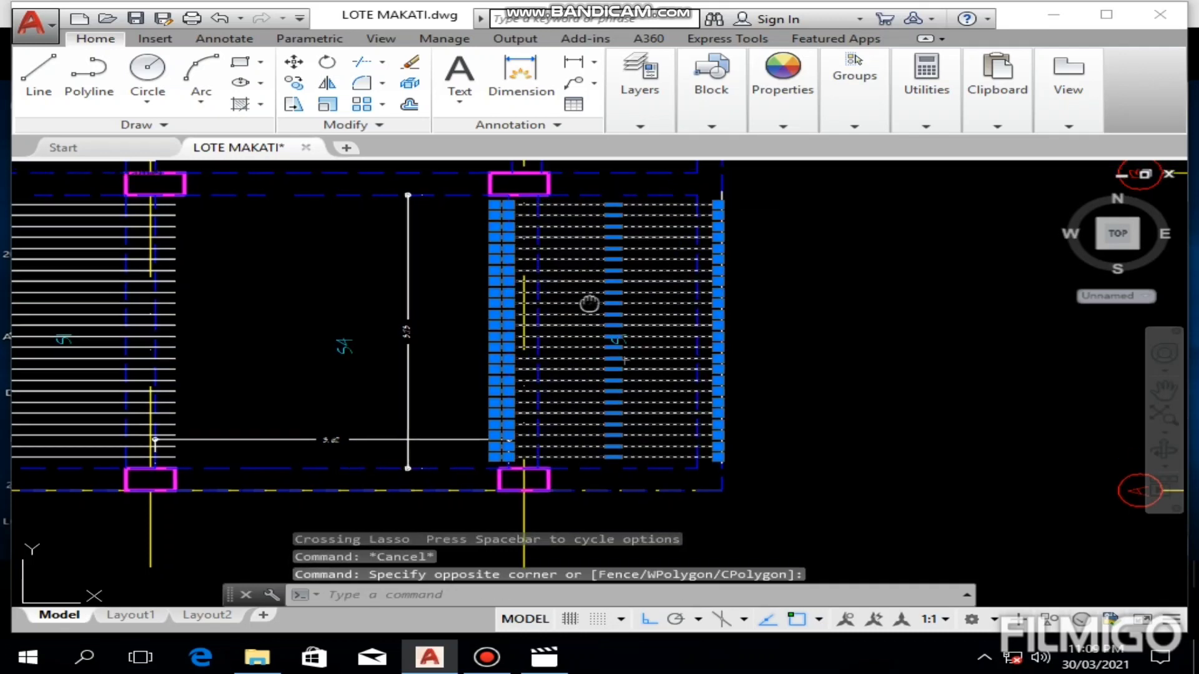
middle_drag(592, 292, 556, 355)
click(294, 83)
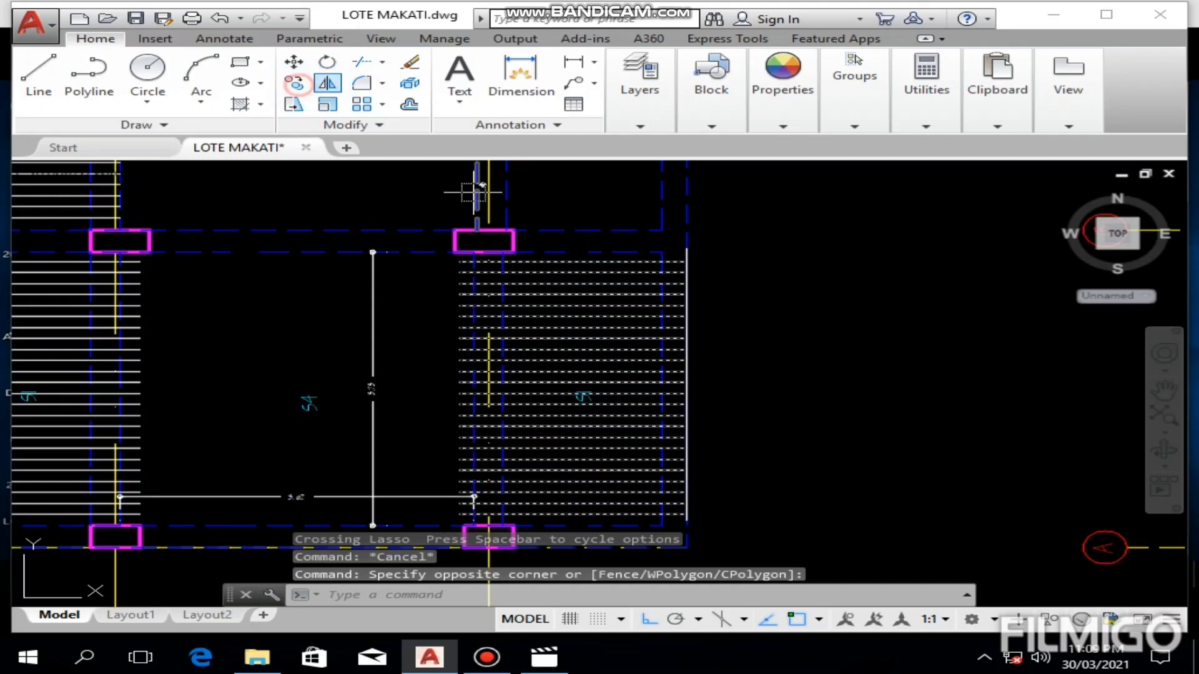
scroll(644, 468, up, 4)
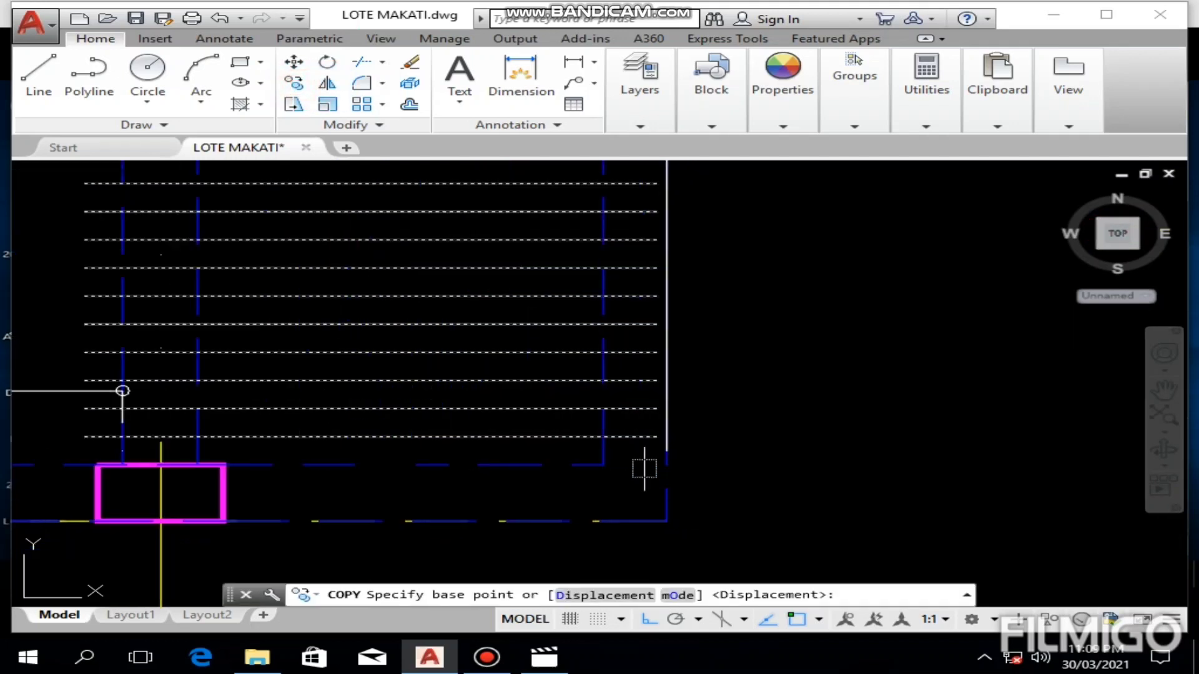
click(604, 437)
middle_drag(655, 240, 651, 580)
scroll(562, 400, down, 2)
middle_drag(554, 250, 558, 463)
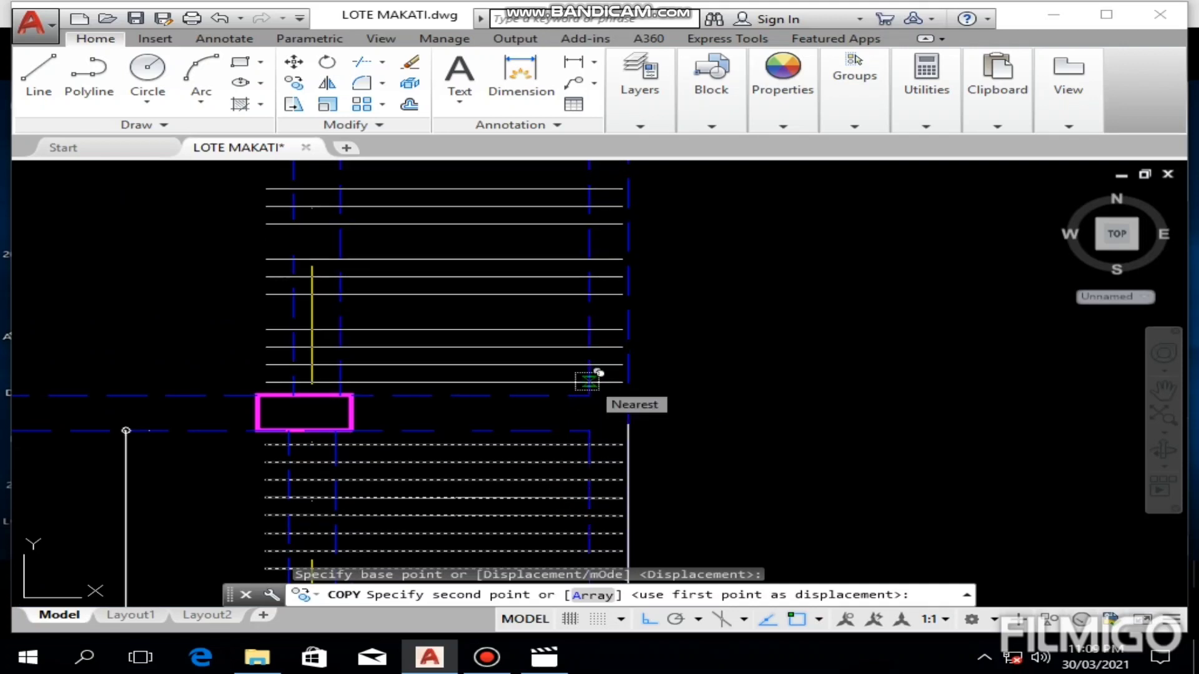
click(588, 381)
key(Escape)
Step: Copy the upper bars of the rightmost S2 panel further up to fill the panel to the top beam, keeping the bar spacing
scroll(621, 348, down, 3)
scroll(636, 348, up, 4)
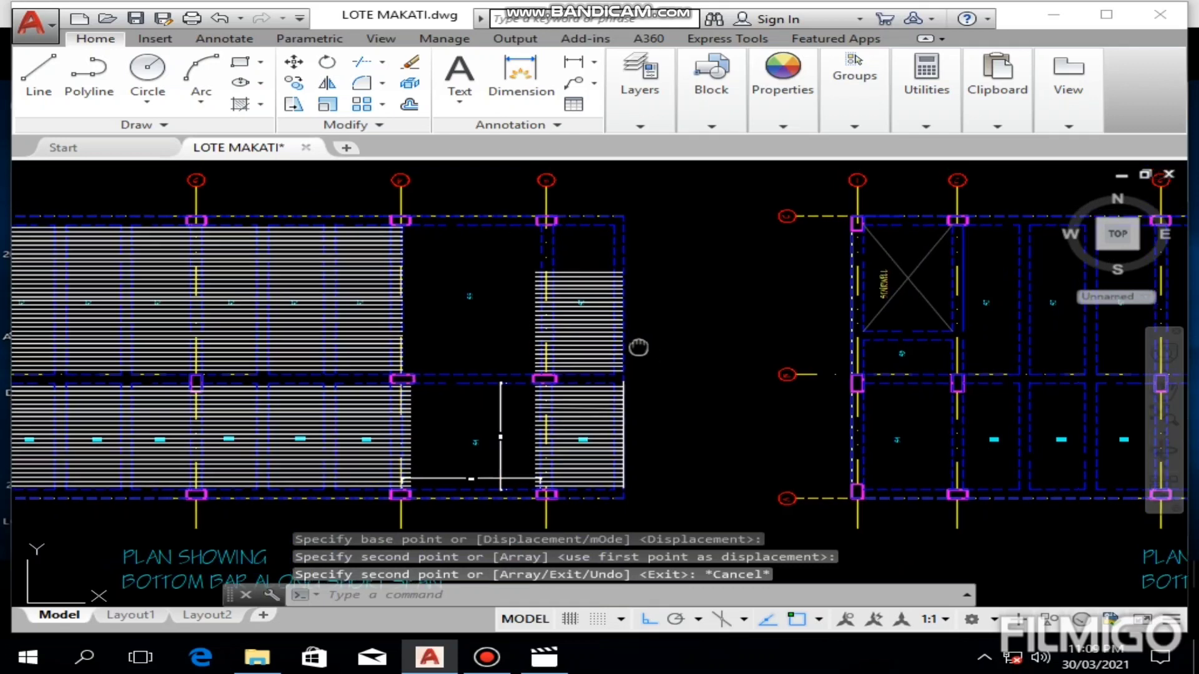
click(573, 210)
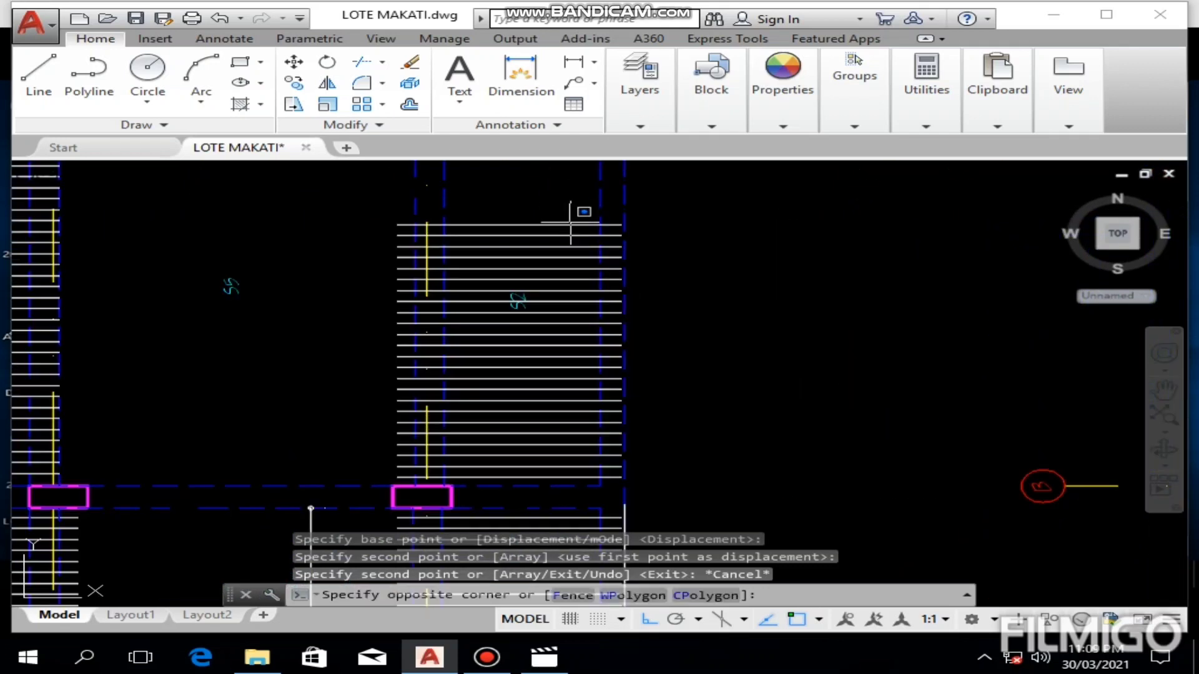
click(555, 385)
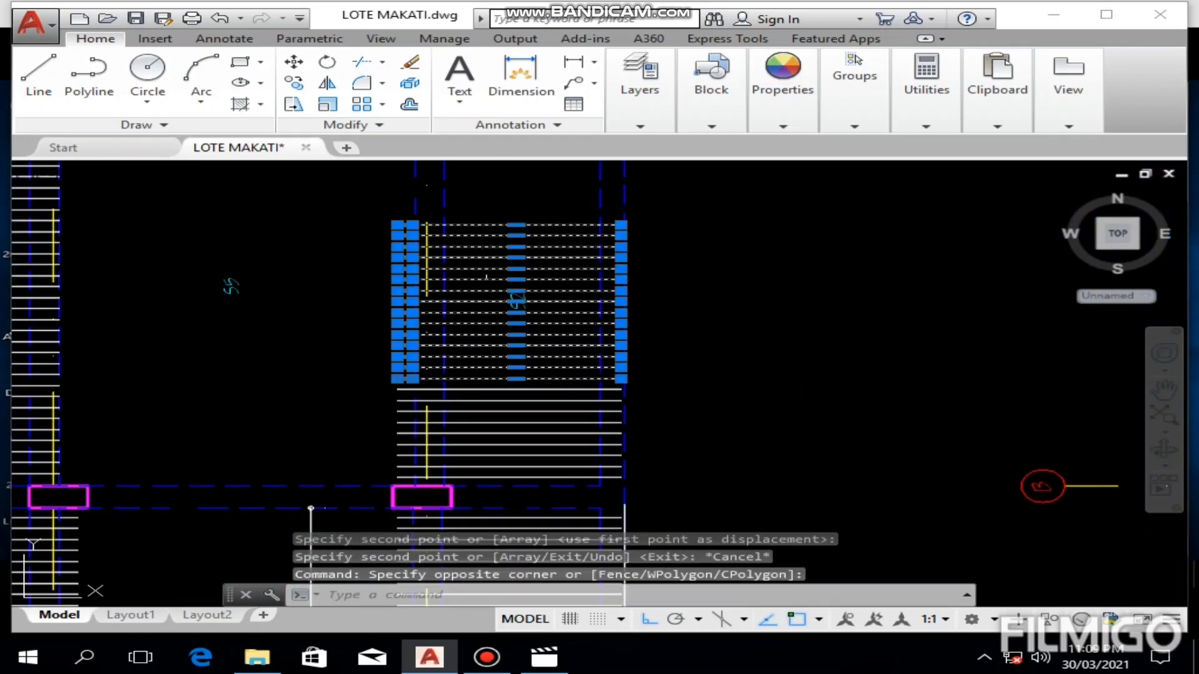
click(295, 84)
scroll(580, 356, up, 3)
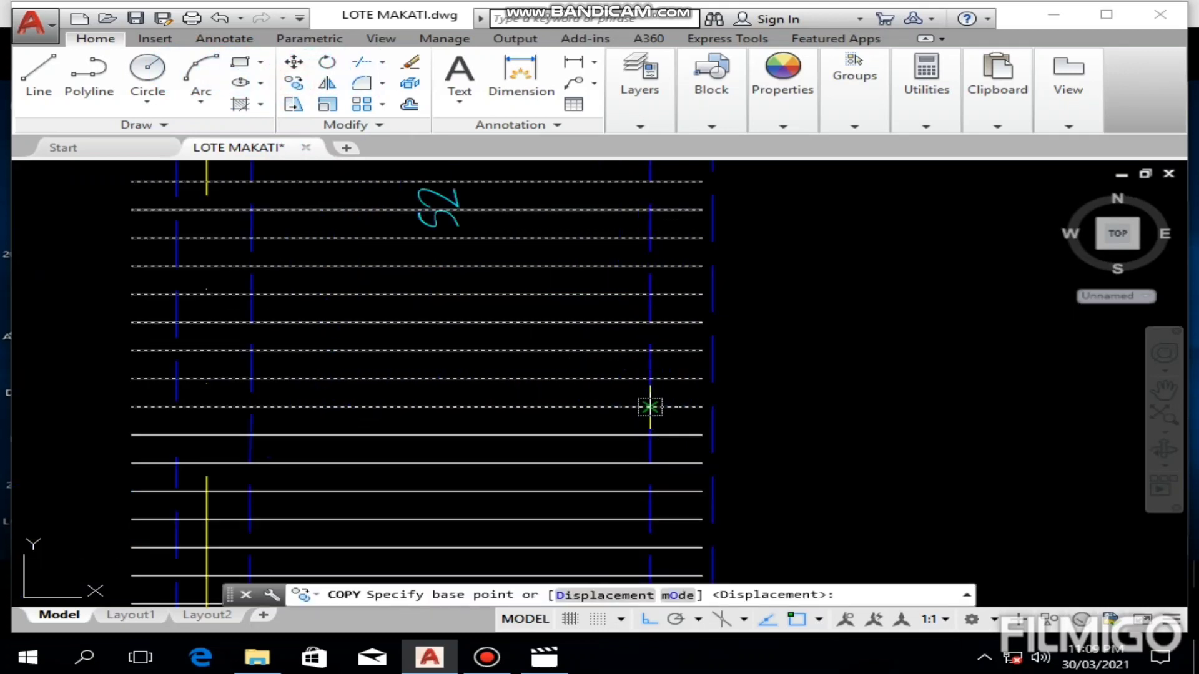
click(650, 406)
middle_drag(643, 353, 629, 509)
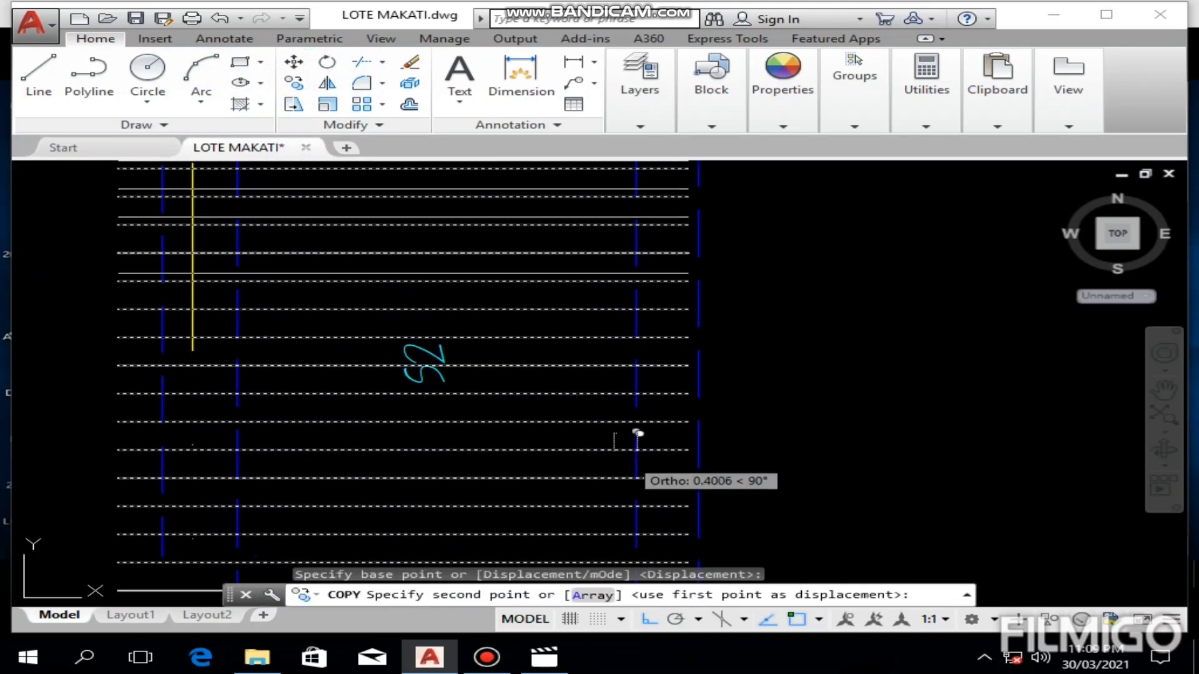
click(636, 253)
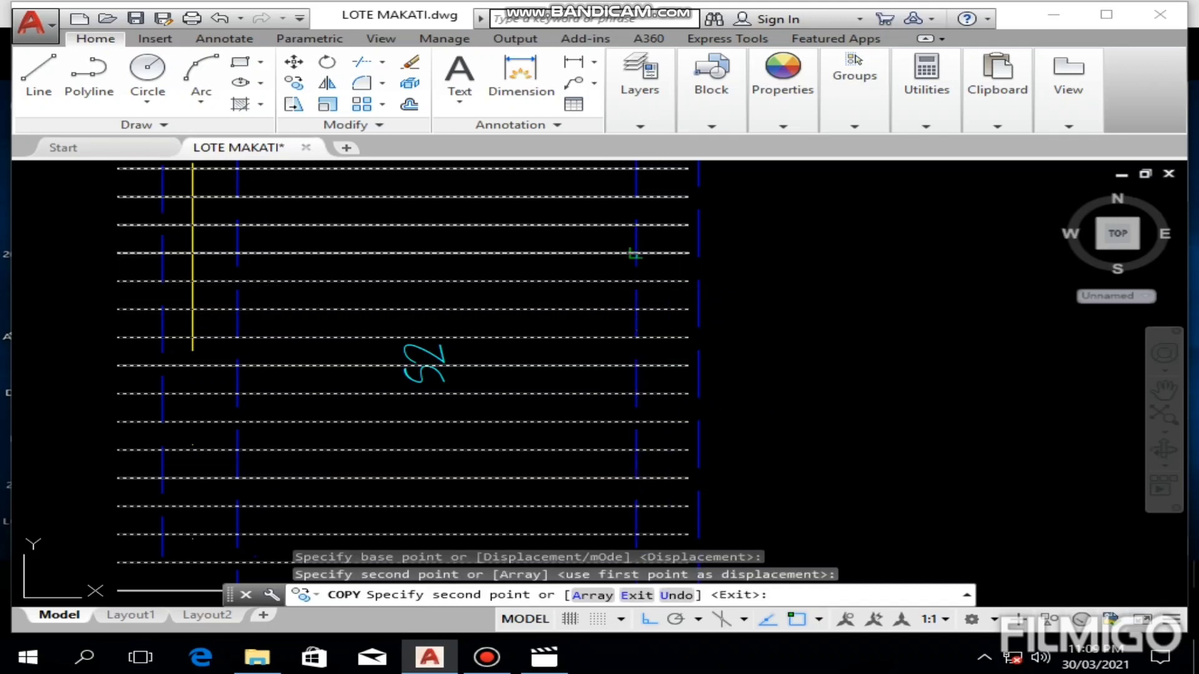
key(Escape)
Step: Delete the topmost copied bar lying on the top beam's inner edge in the rightmost S2 panel
scroll(631, 275, down, 5)
middle_drag(600, 279, 598, 354)
scroll(555, 220, up, 5)
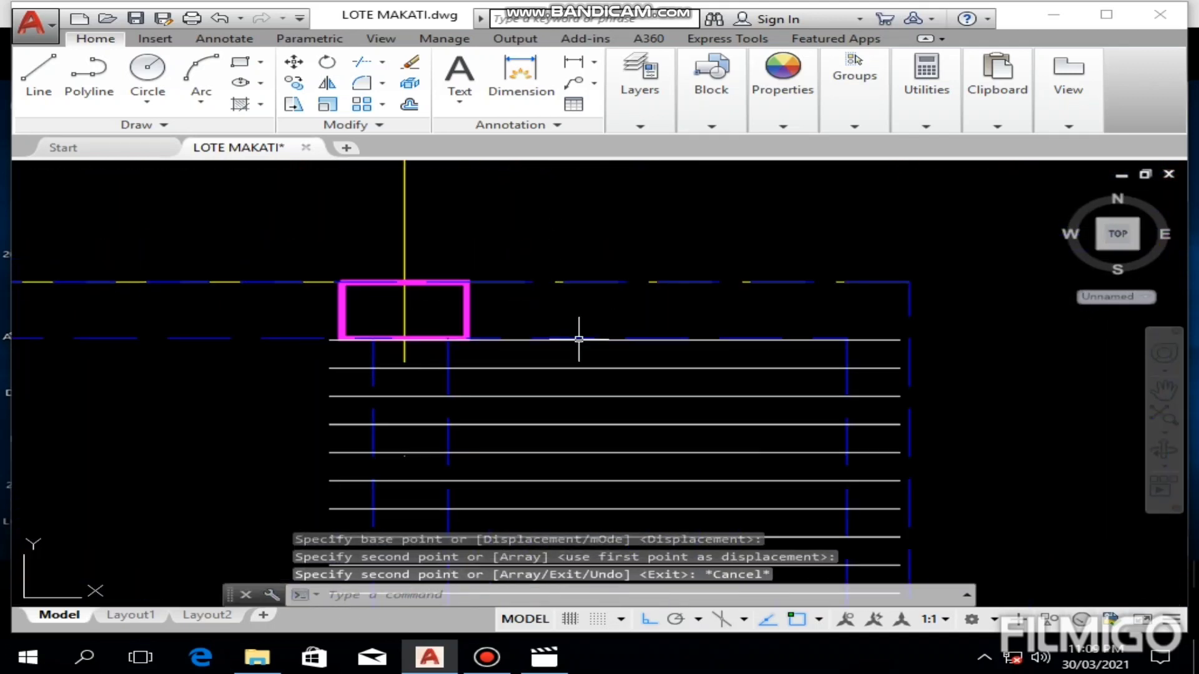
click(568, 339)
key(Delete)
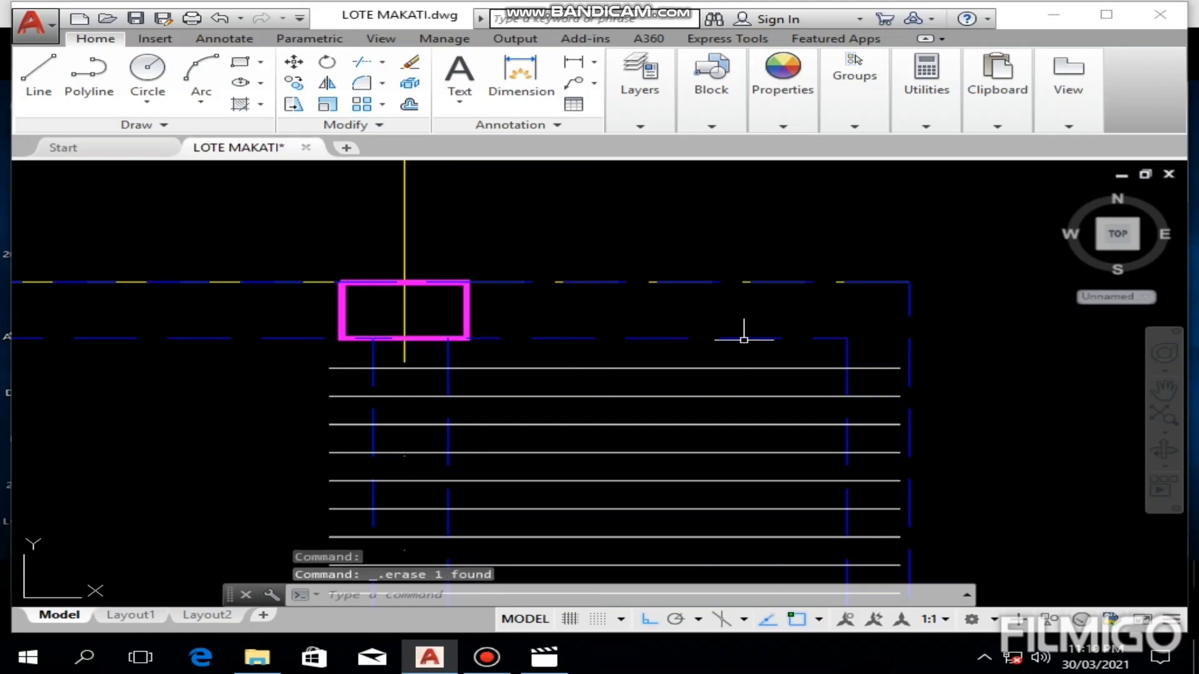
Step: Draw a vertical helper line beside grid 4, from the right end of the top S1 bar up to the top beam's inner edge
scroll(744, 335, down, 4)
middle_drag(749, 407, 723, 335)
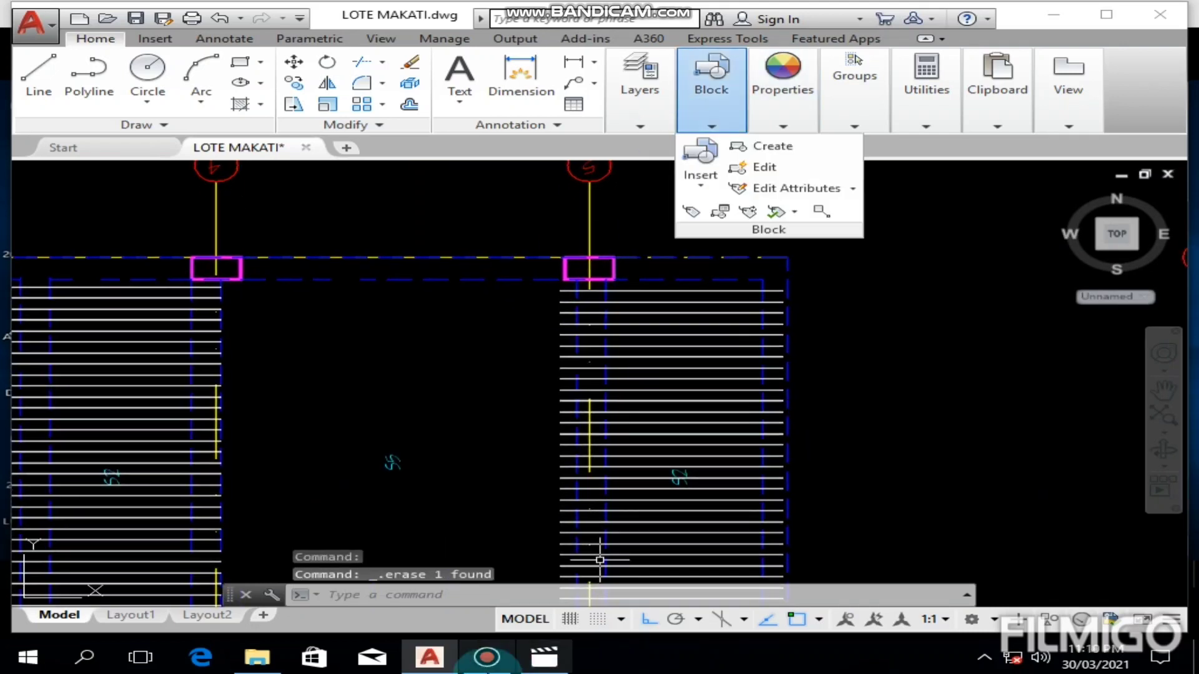
scroll(602, 560, down, 4)
middle_drag(602, 560, 749, 394)
scroll(546, 394, up, 4)
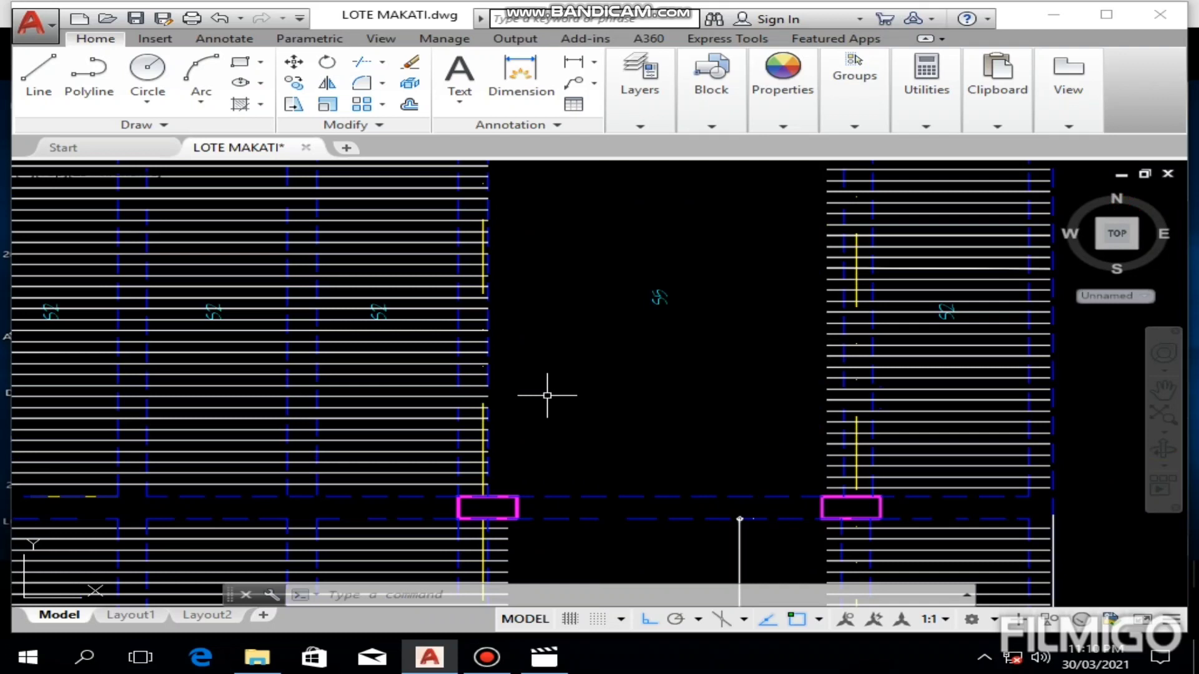
scroll(567, 366, down, 6)
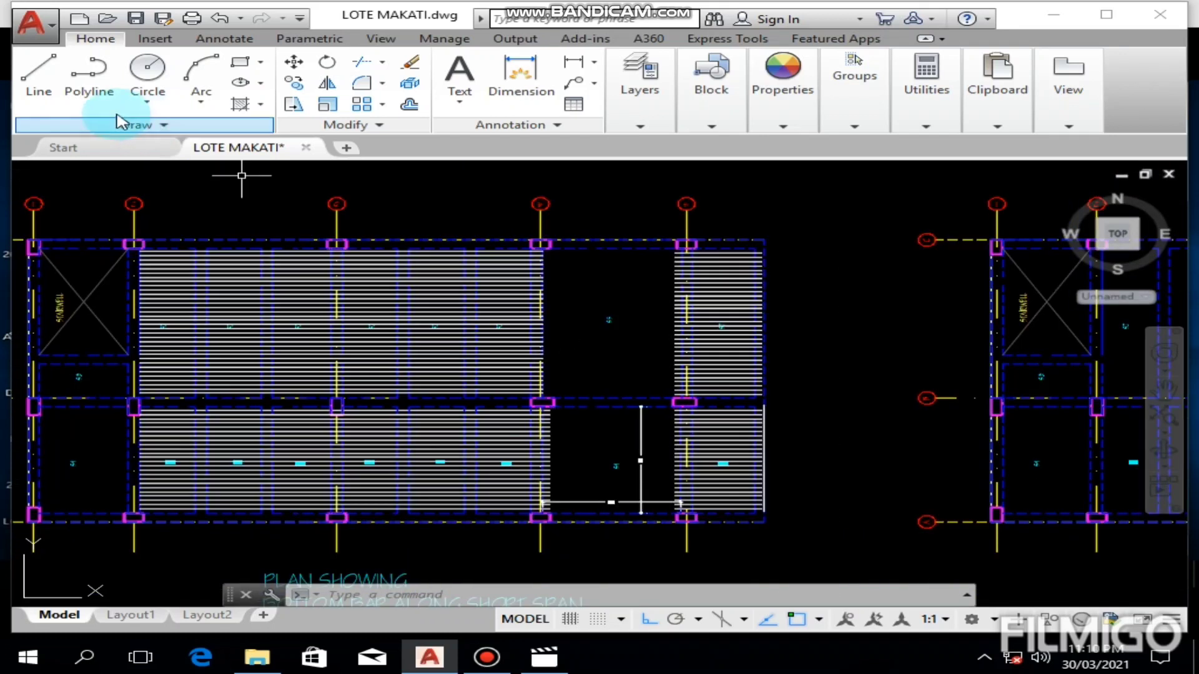
click(38, 78)
scroll(623, 407, up, 6)
middle_drag(747, 434, 716, 491)
click(653, 398)
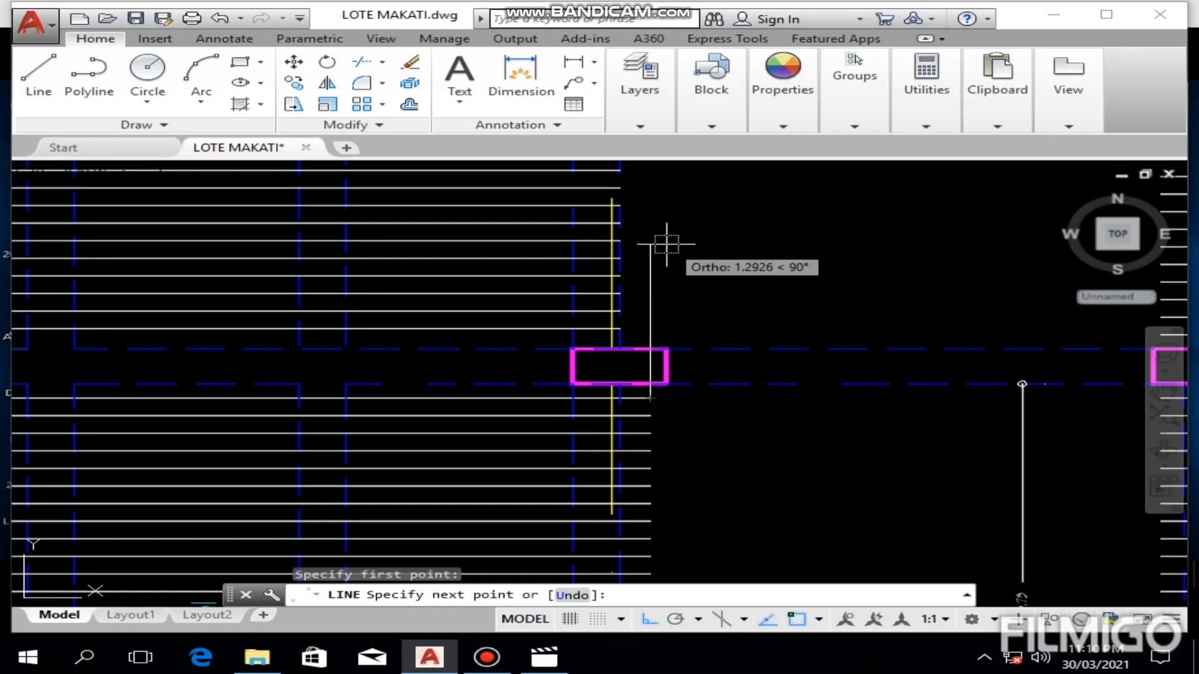
middle_drag(664, 244, 618, 562)
middle_drag(602, 286, 584, 540)
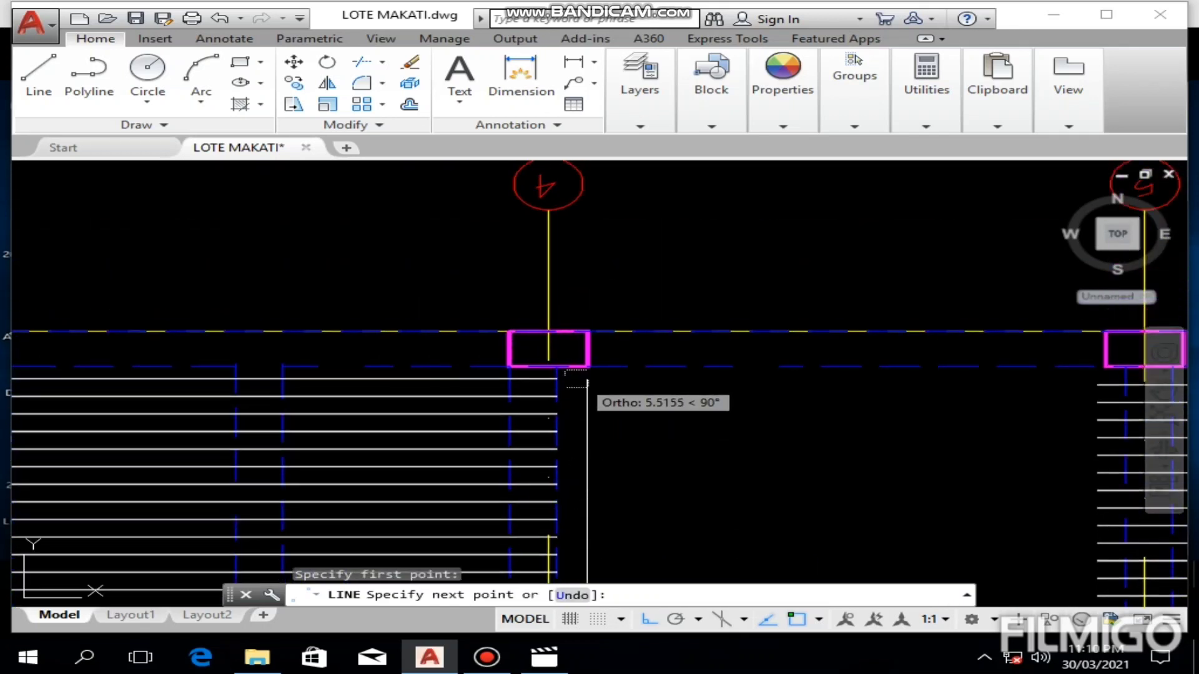
click(587, 367)
key(Escape)
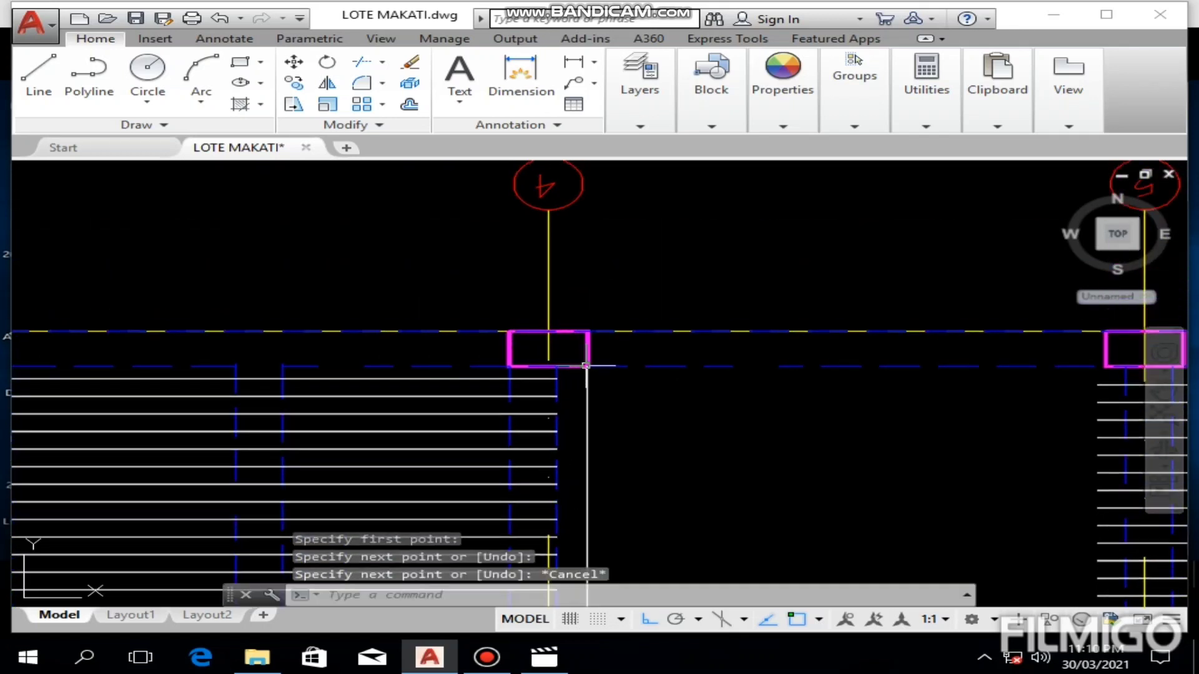
Step: Extend the upper bars of the S2 group left of grid 4 to the vertical helper line at the S5 panel
scroll(594, 356, down, 2)
middle_drag(687, 460, 613, 385)
click(564, 429)
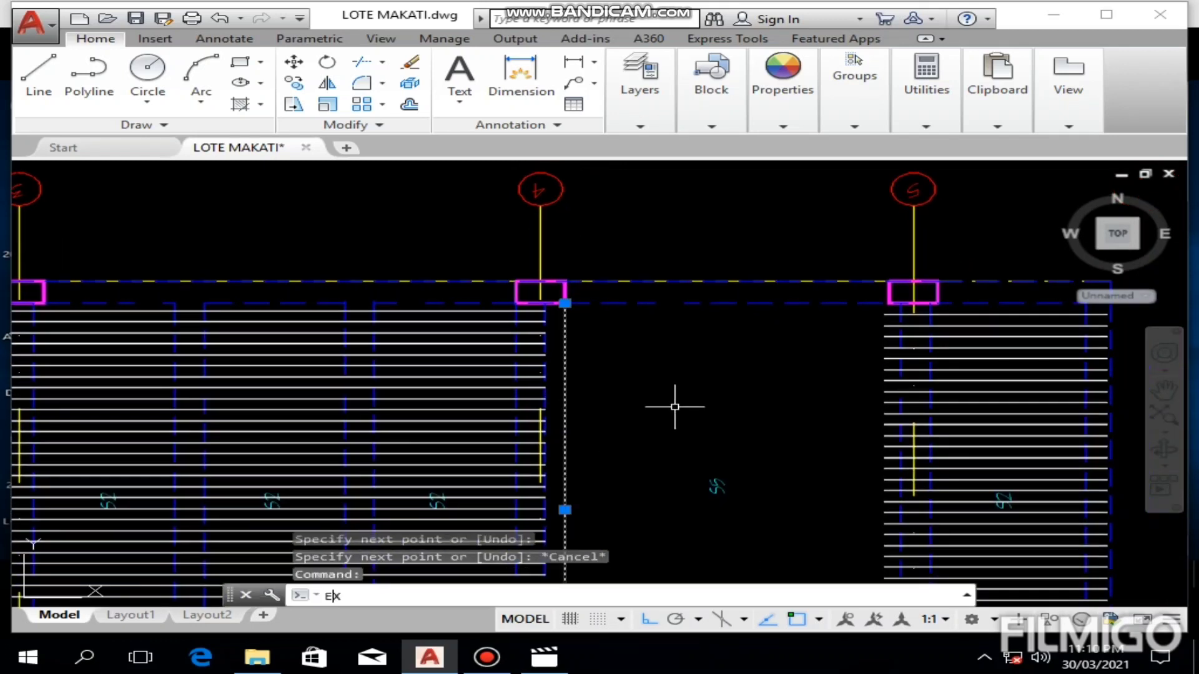
key(Return)
click(468, 300)
scroll(467, 329, up, 2)
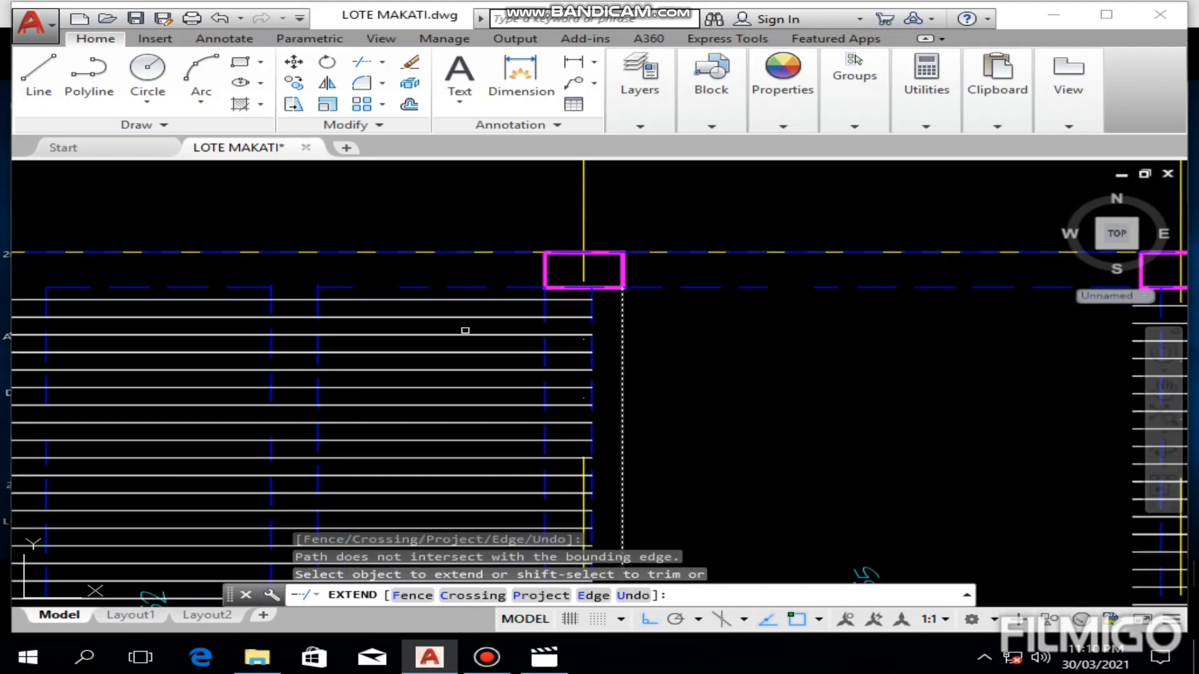
click(491, 295)
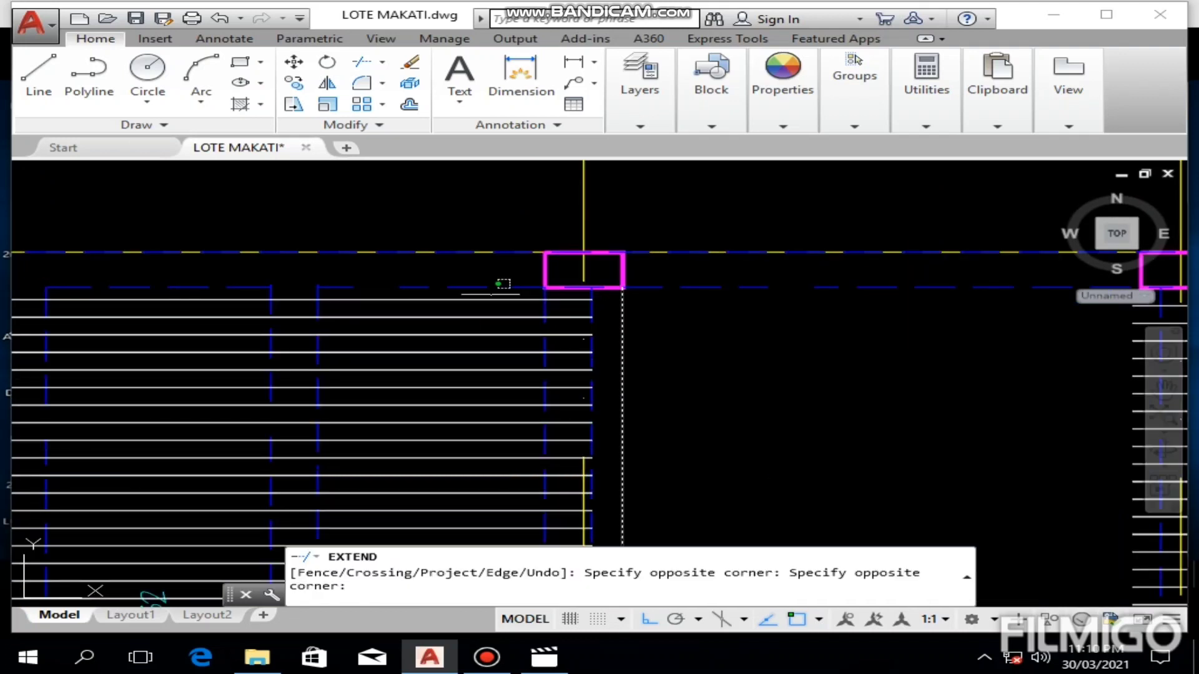
click(437, 441)
middle_drag(438, 434, 452, 326)
click(488, 328)
click(437, 443)
Step: Extend the remaining middle and lower bars of the same S2 group to the helper line
middle_drag(440, 436, 443, 320)
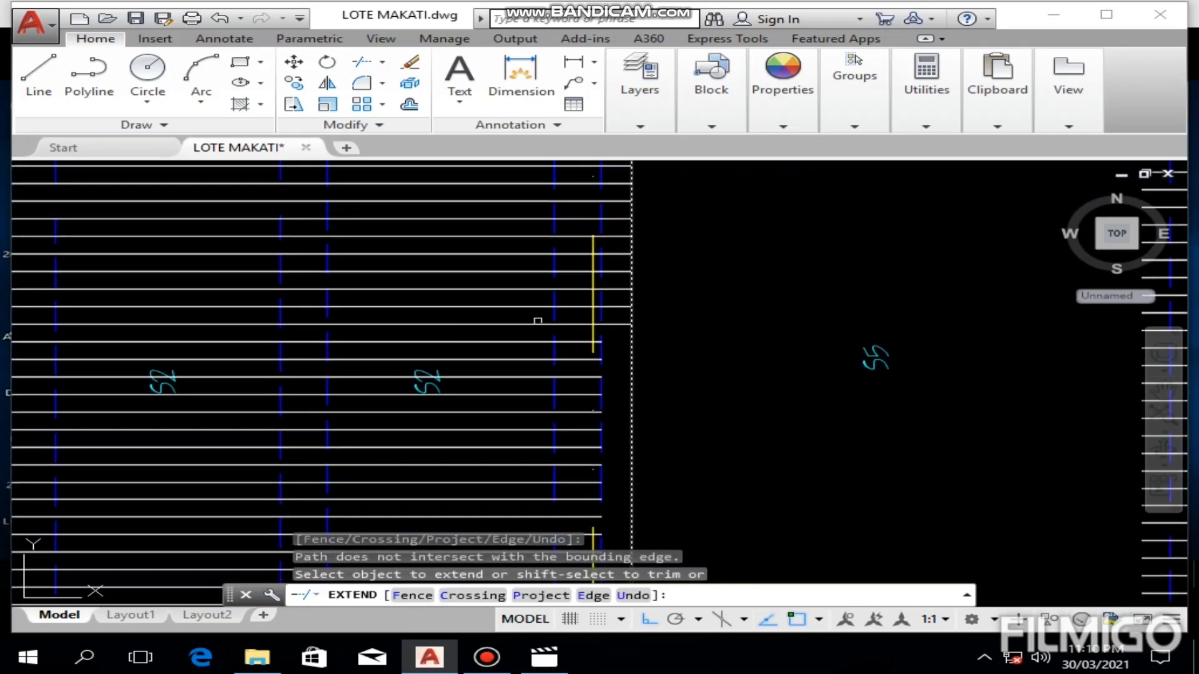
click(503, 333)
click(471, 446)
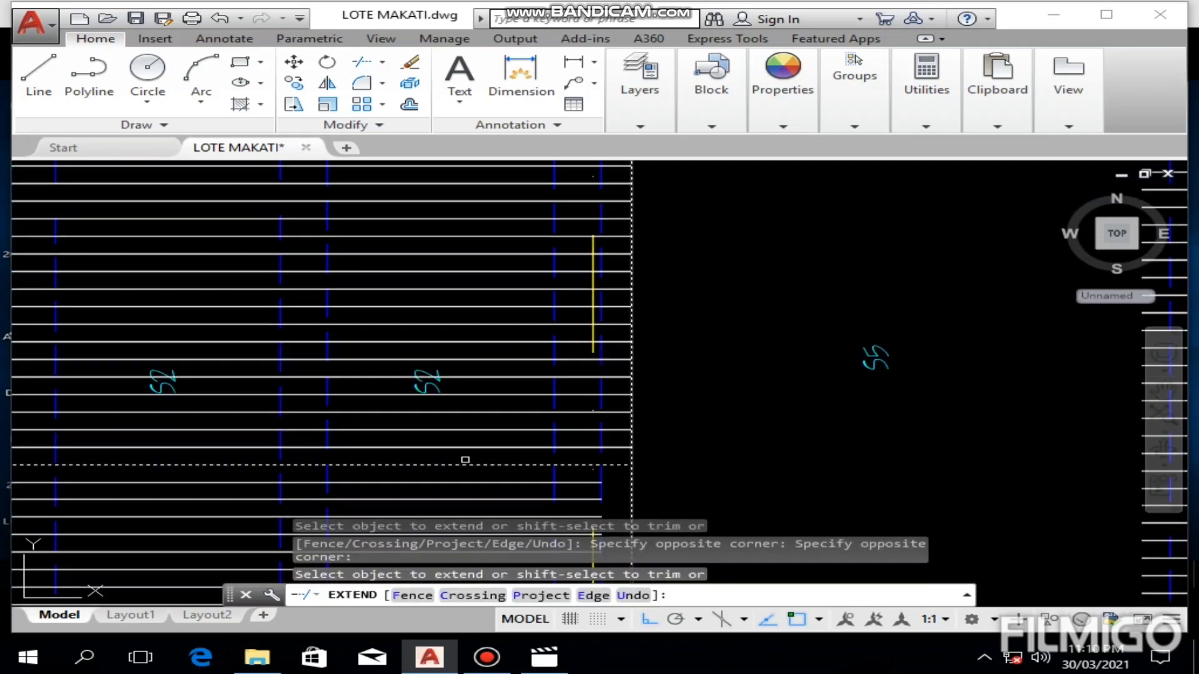
middle_drag(466, 440, 471, 326)
click(531, 341)
click(495, 441)
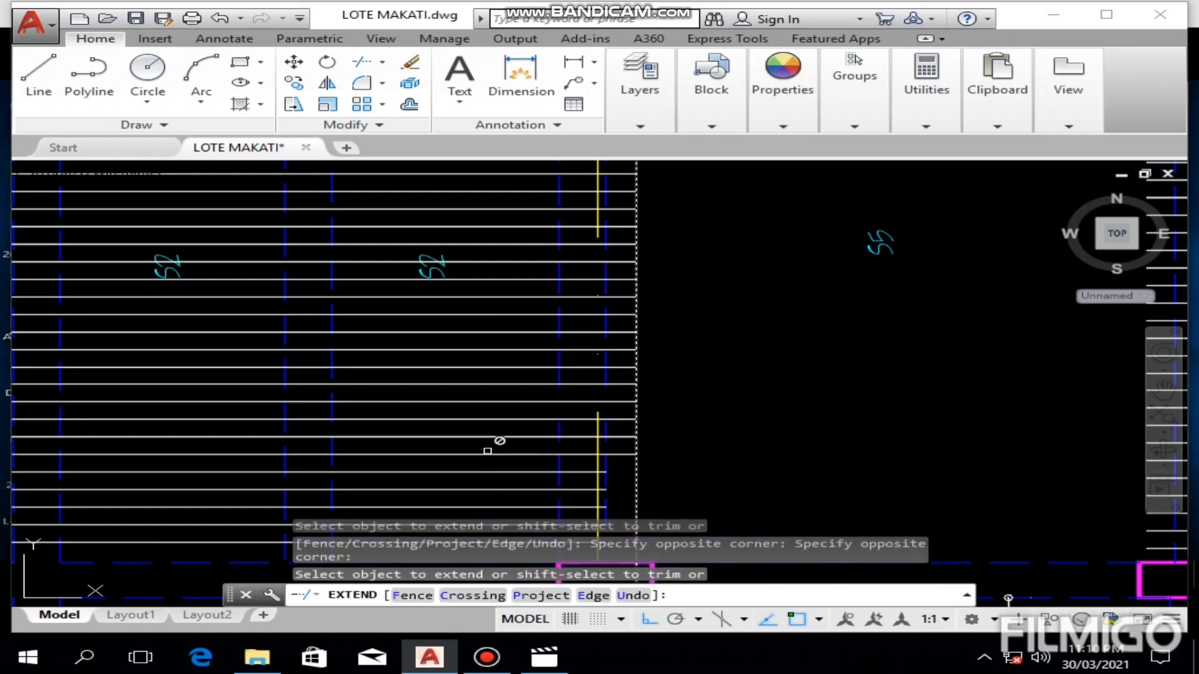
middle_drag(495, 440, 499, 309)
click(489, 390)
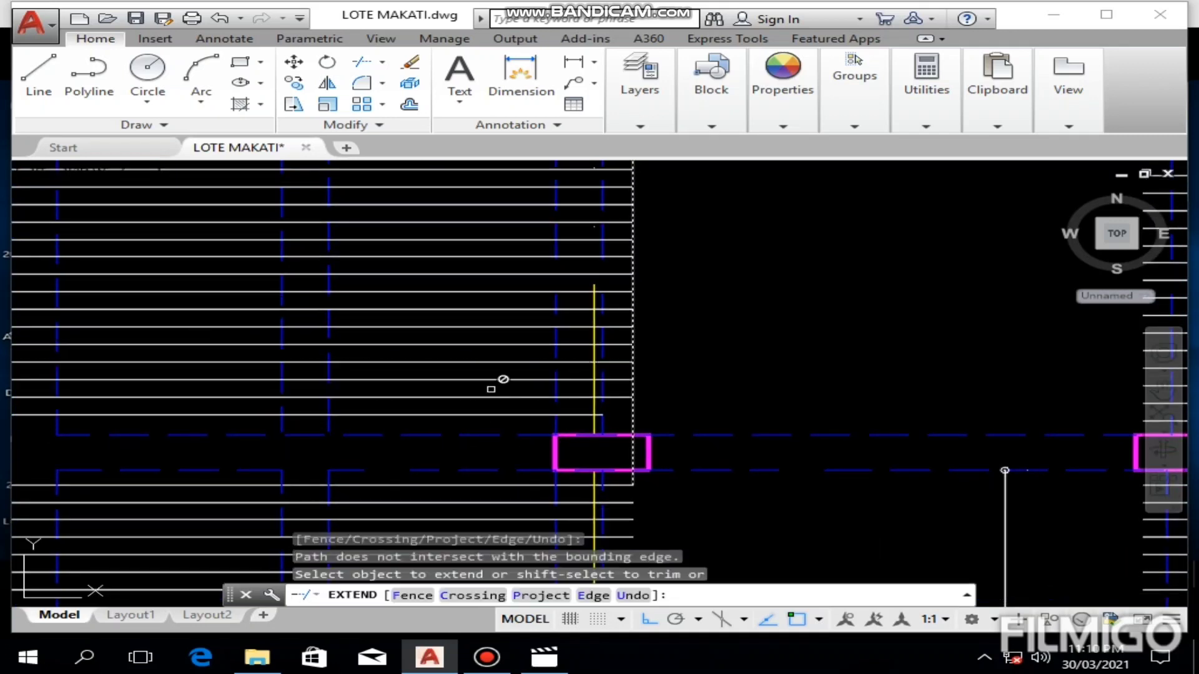
middle_drag(503, 398, 499, 346)
click(502, 364)
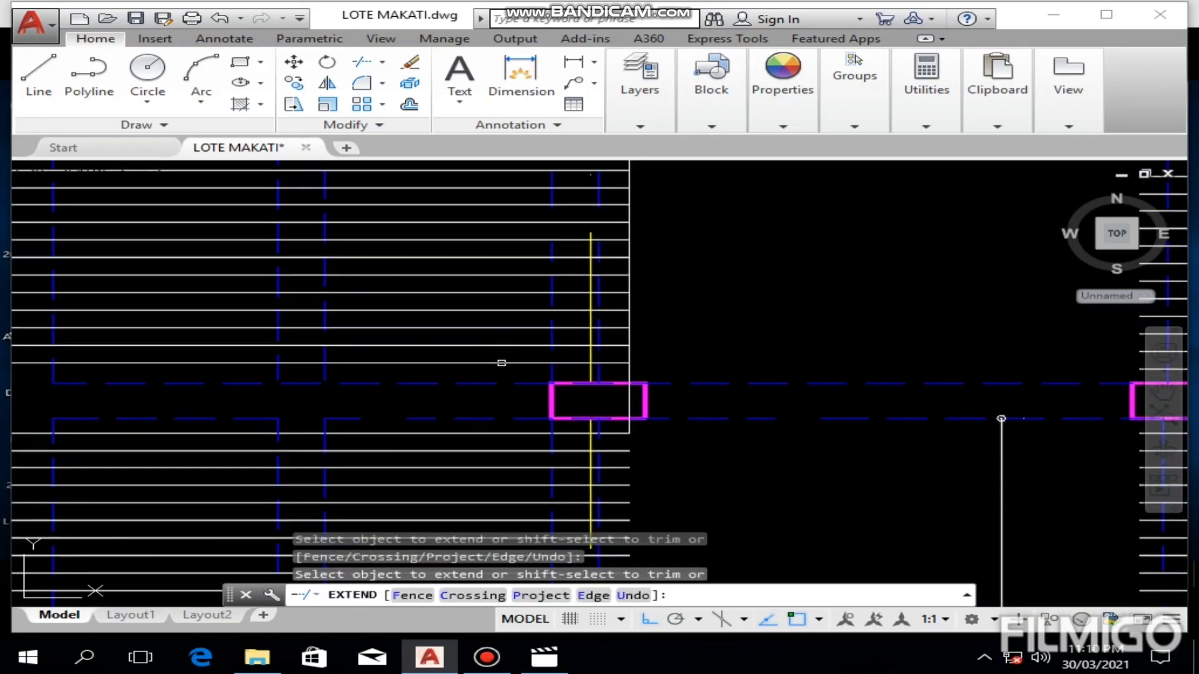
click(501, 363)
key(Escape)
Step: Delete the vertical helper line at the right ends of the extended S2 bars
click(630, 361)
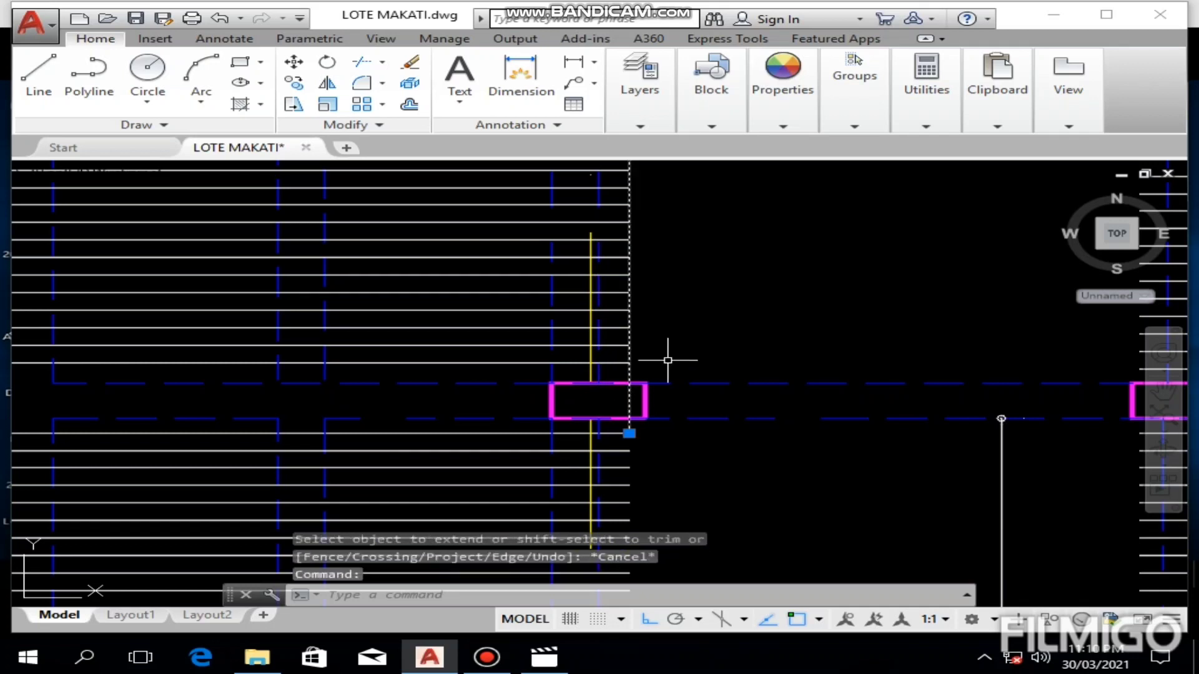
key(Delete)
scroll(696, 316, down, 4)
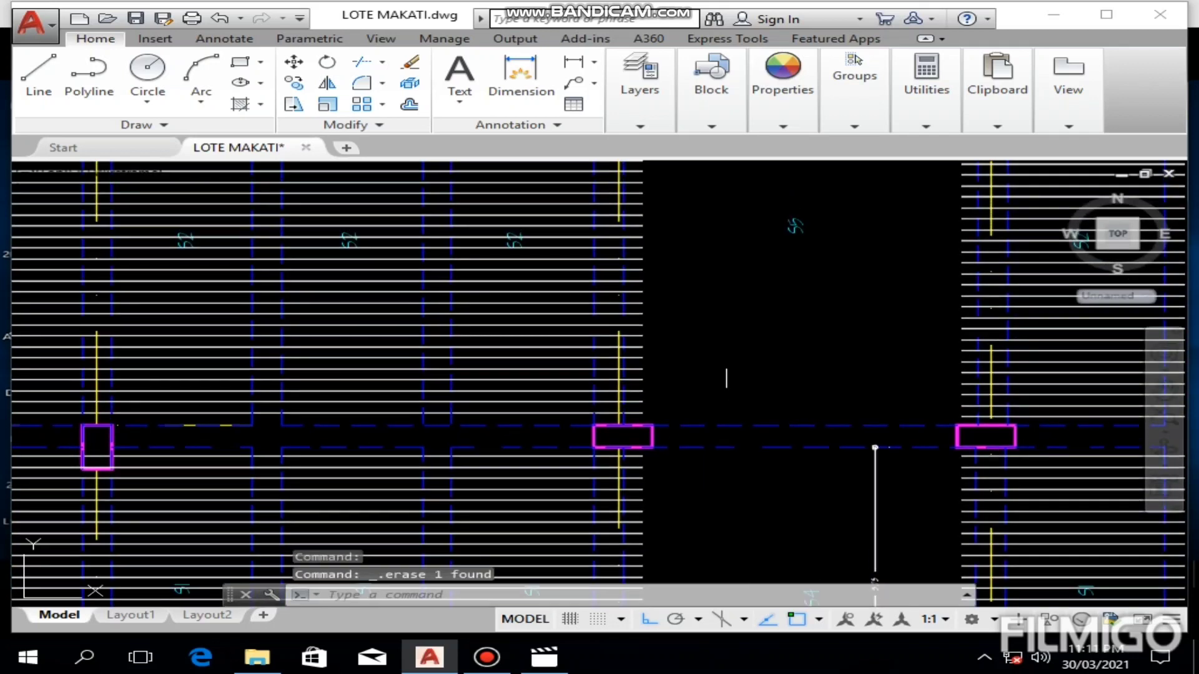
Step: Examine the S4, S3 and stairwell panels at the plan's left end and where the neighbouring S1 and S2 bars stop
scroll(596, 342, down, 3)
mouse_move(441, 314)
middle_down()
mouse_move(535, 324)
mouse_move(672, 291)
middle_up()
scroll(522, 317, up, 3)
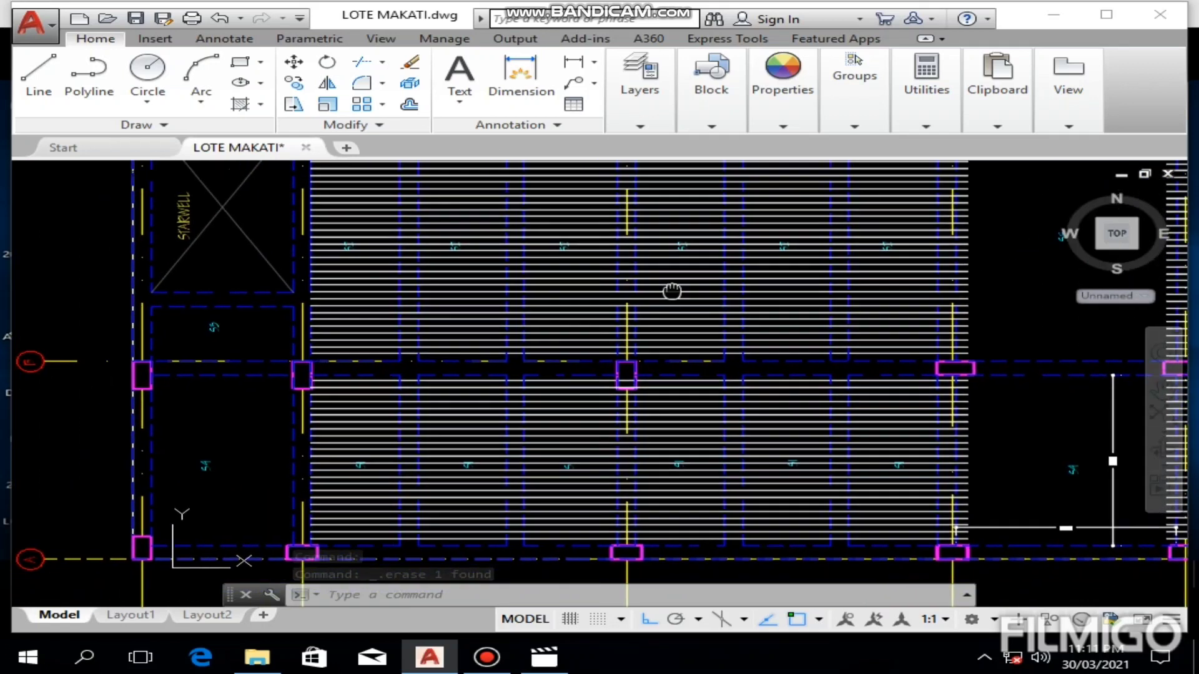
scroll(672, 291, down, 4)
scroll(481, 372, up, 6)
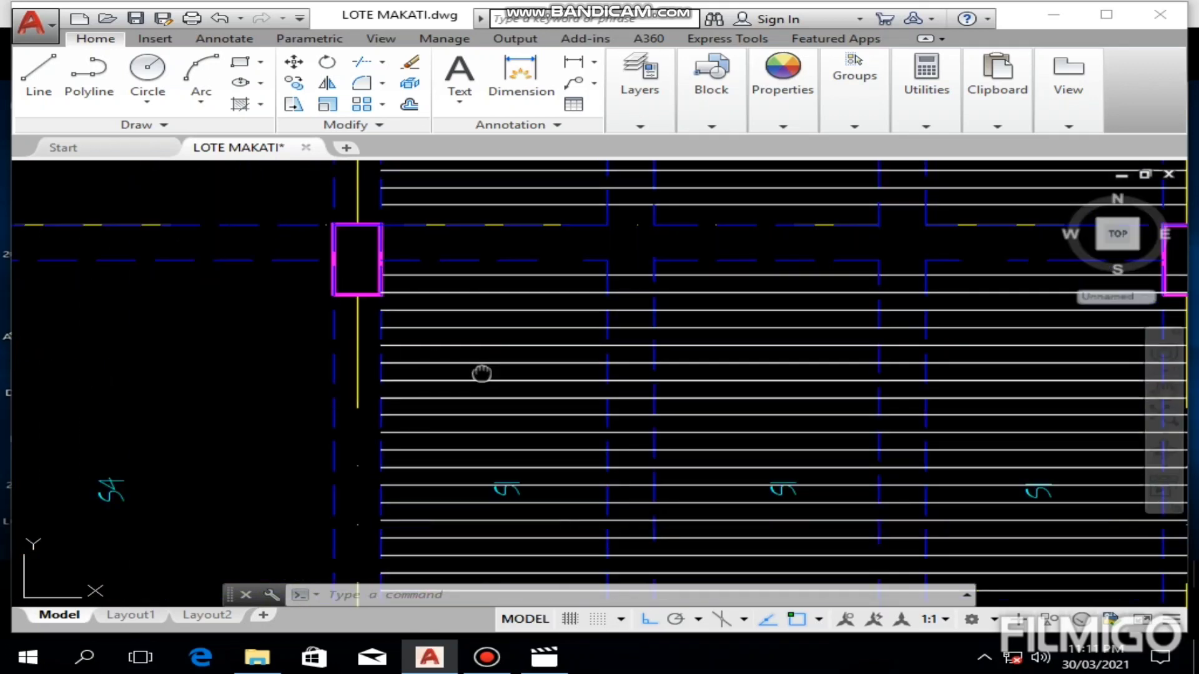
scroll(463, 340, down, 3)
scroll(495, 348, up, 3)
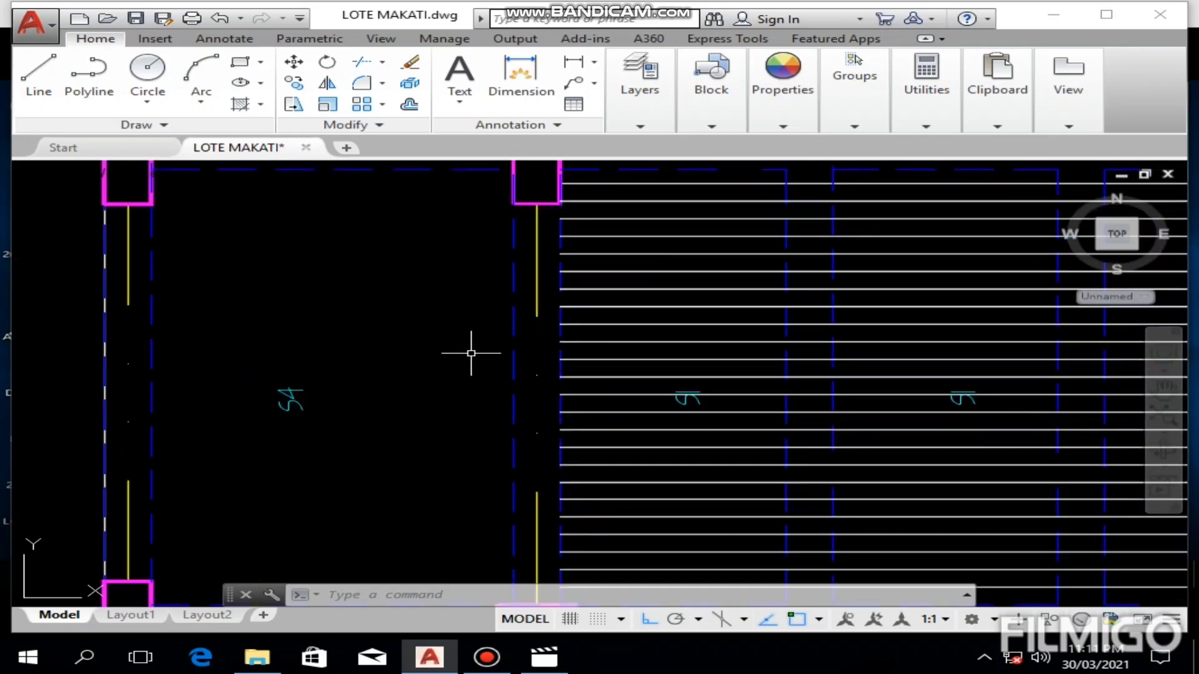
scroll(315, 372, down, 4)
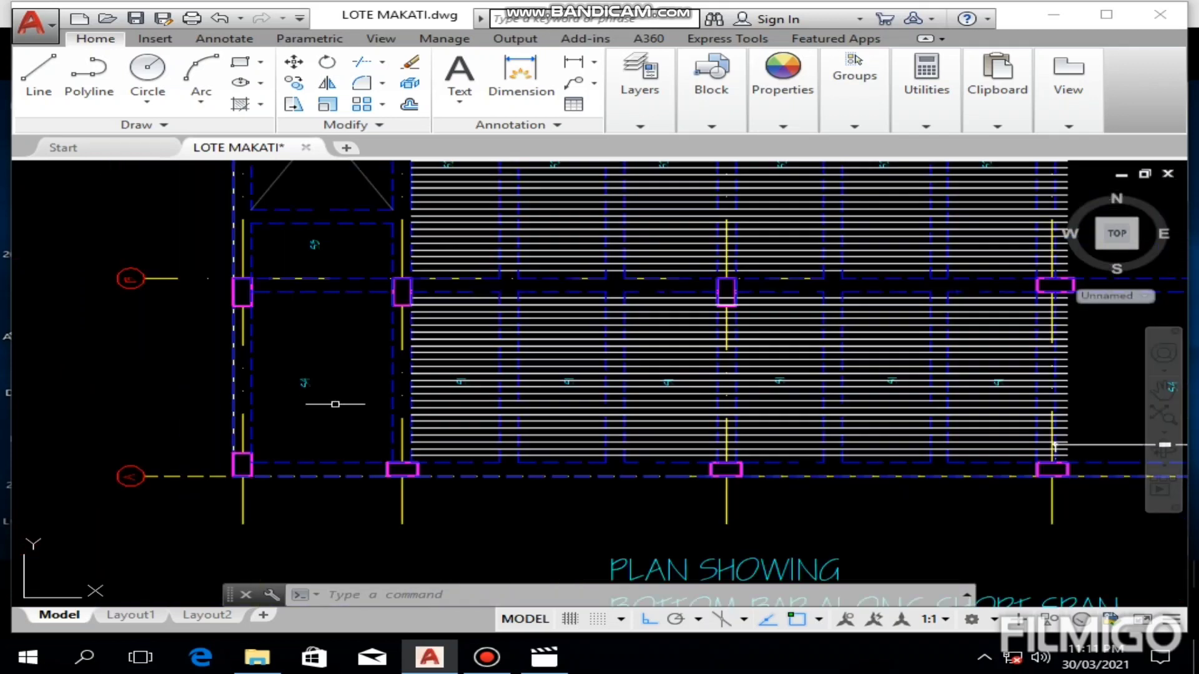
middle_drag(340, 391, 345, 436)
scroll(362, 312, up, 4)
middle_drag(362, 312, 365, 359)
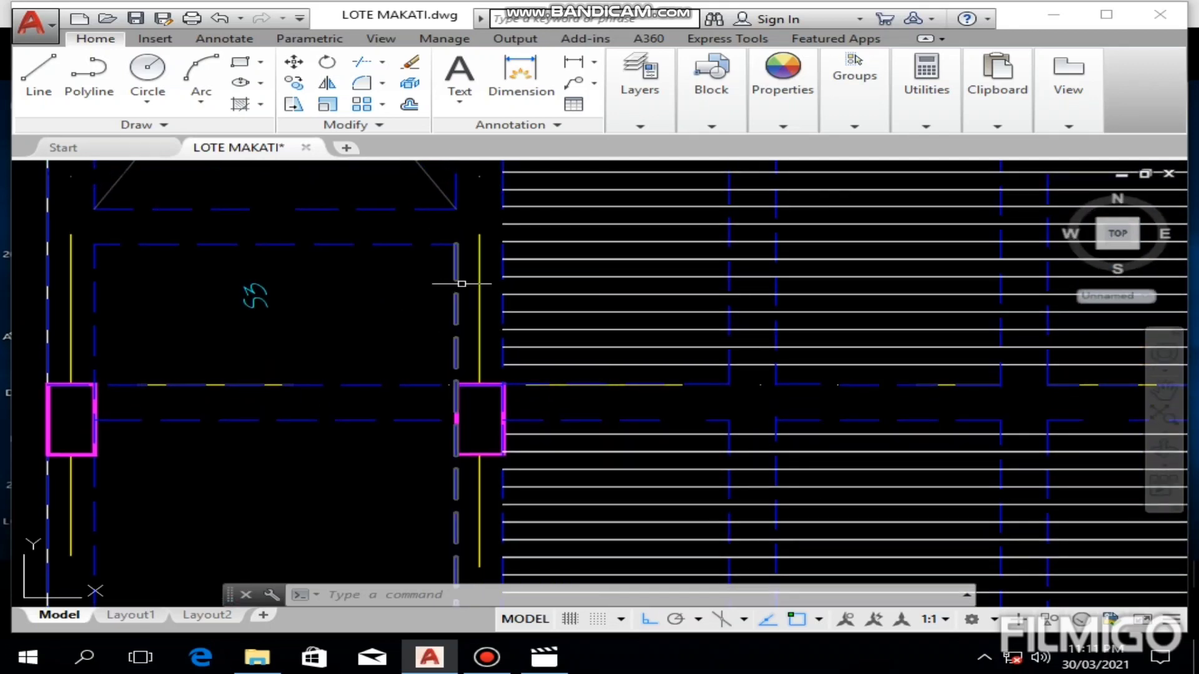
middle_drag(462, 283, 459, 478)
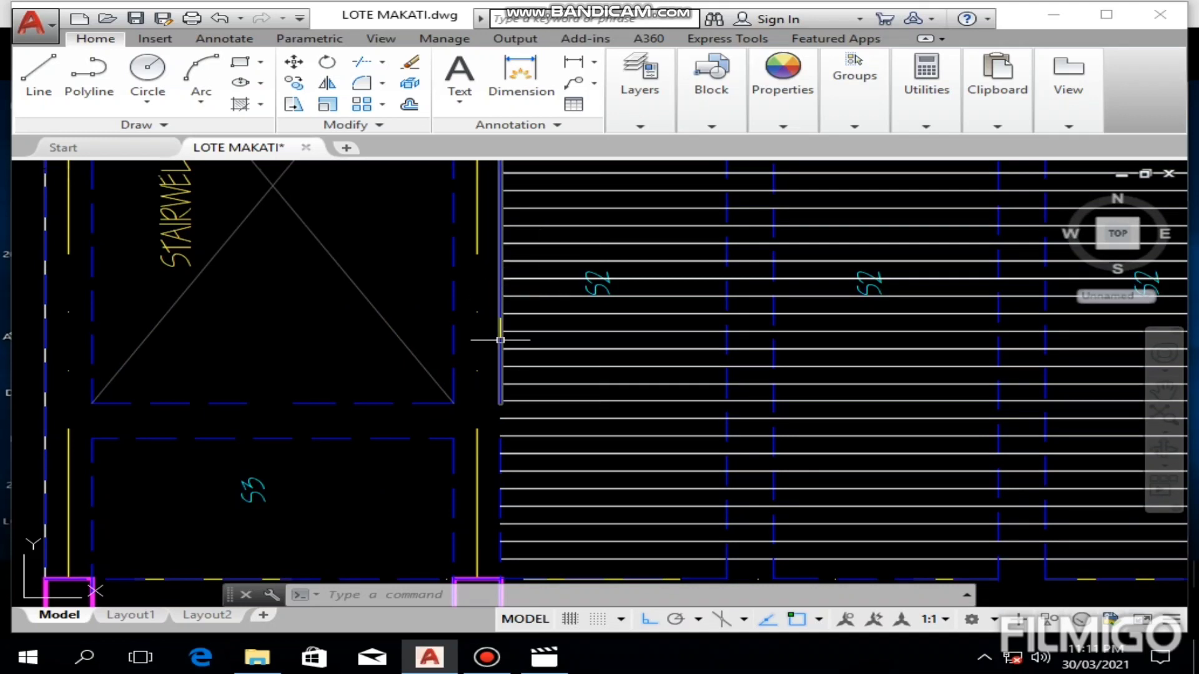
scroll(500, 340, down, 2)
scroll(358, 316, up, 5)
scroll(319, 297, down, 3)
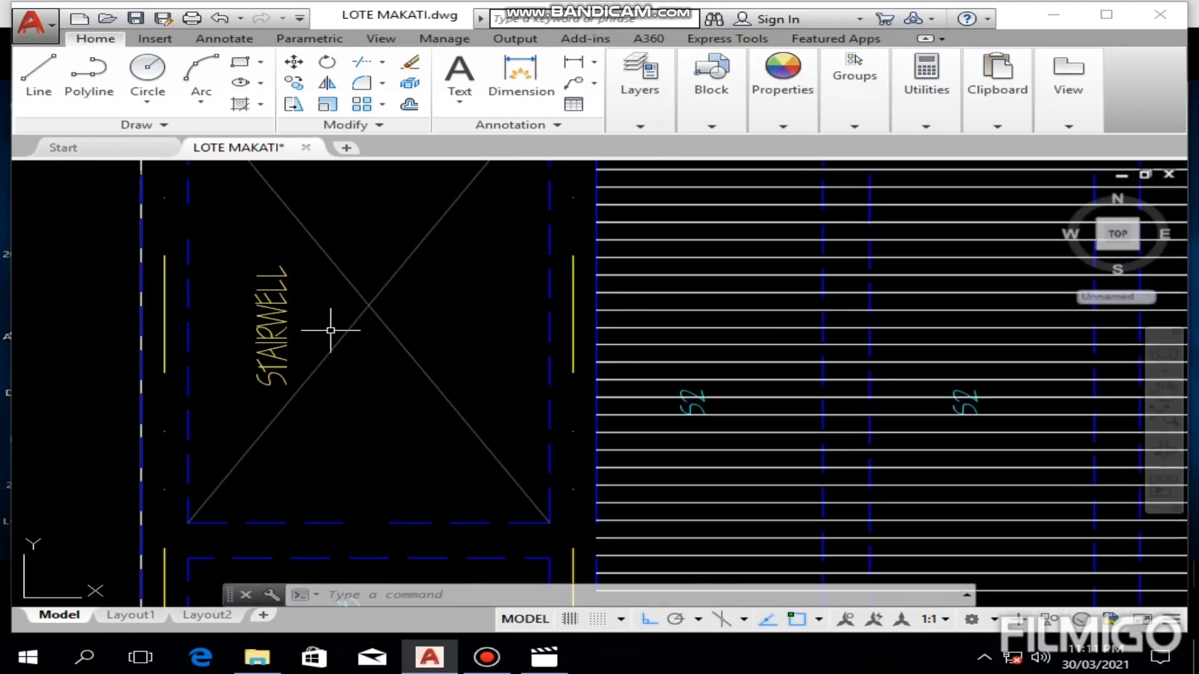
scroll(330, 330, down, 4)
scroll(350, 299, up, 2)
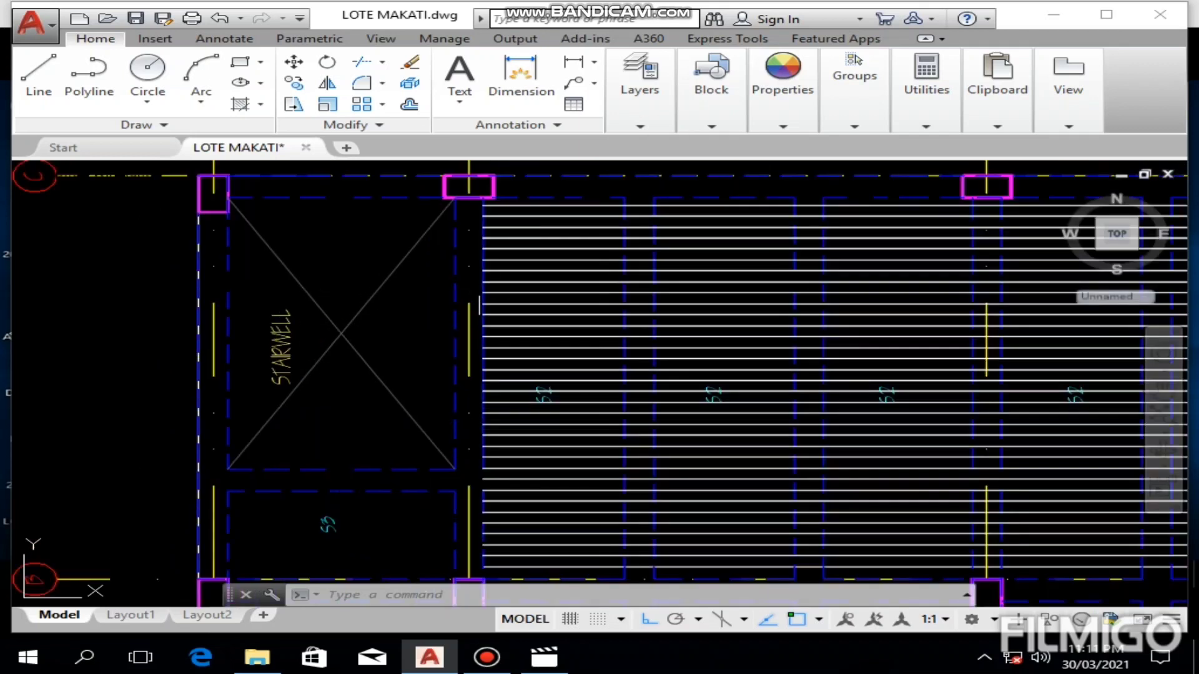
Step: Draw a vertical helper line along the right inner edge of the stairwell and S3 panel, from the top beam down to the grid B beam
click(35, 87)
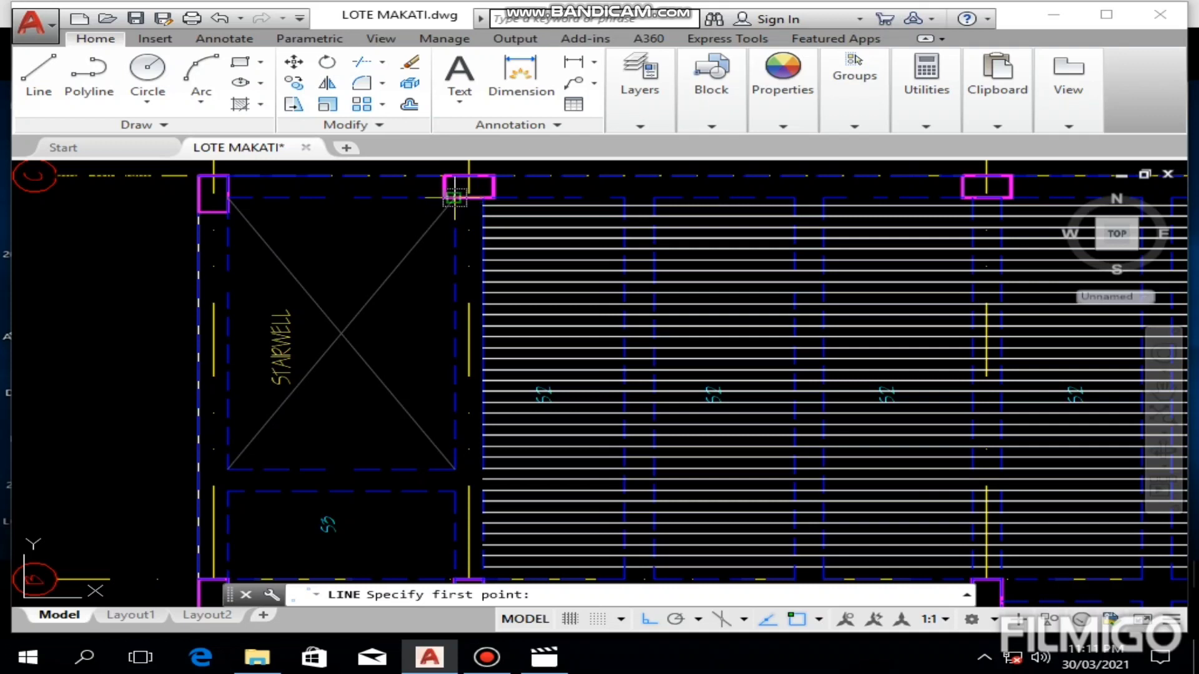
click(455, 198)
middle_drag(428, 391, 416, 290)
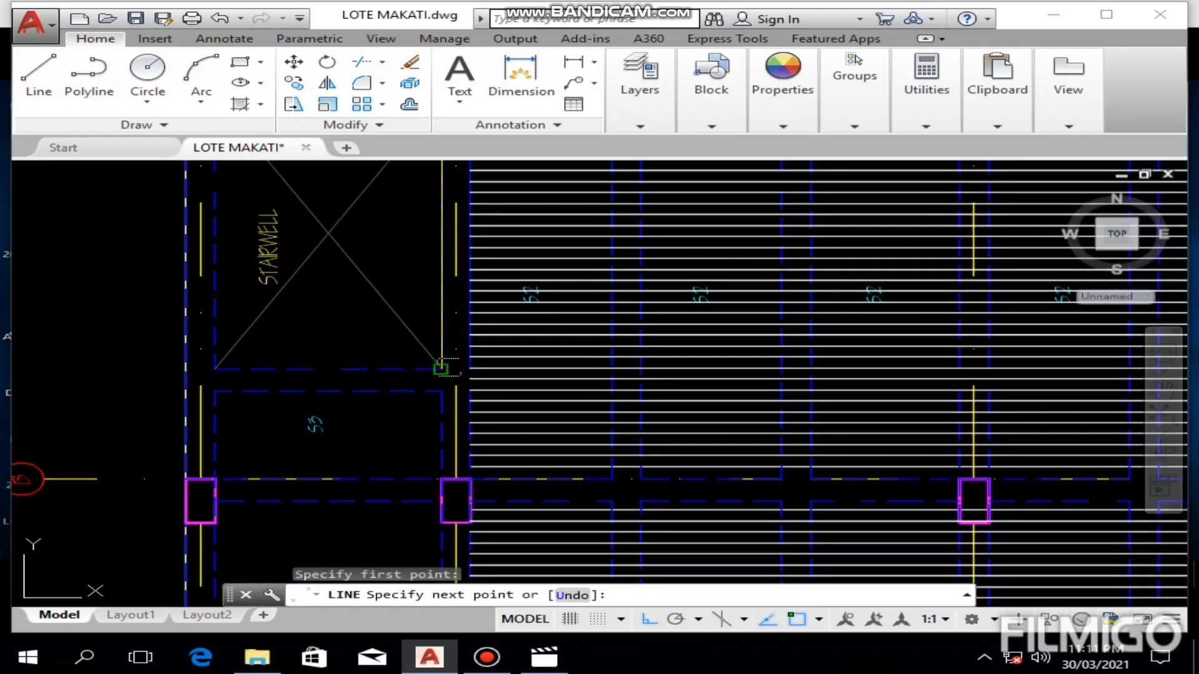
click(441, 369)
click(443, 477)
key(Escape)
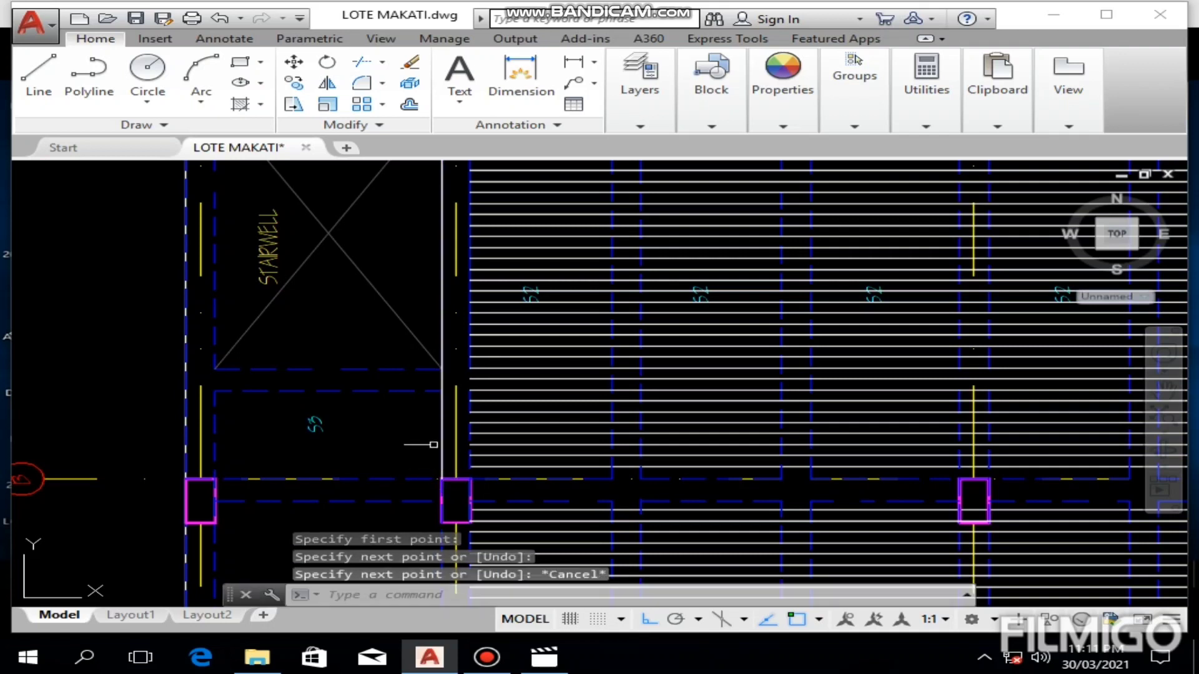
Step: Move the vertical helper line beside the stairwell and S3 panel 0.04 to the right, into the beam
click(442, 339)
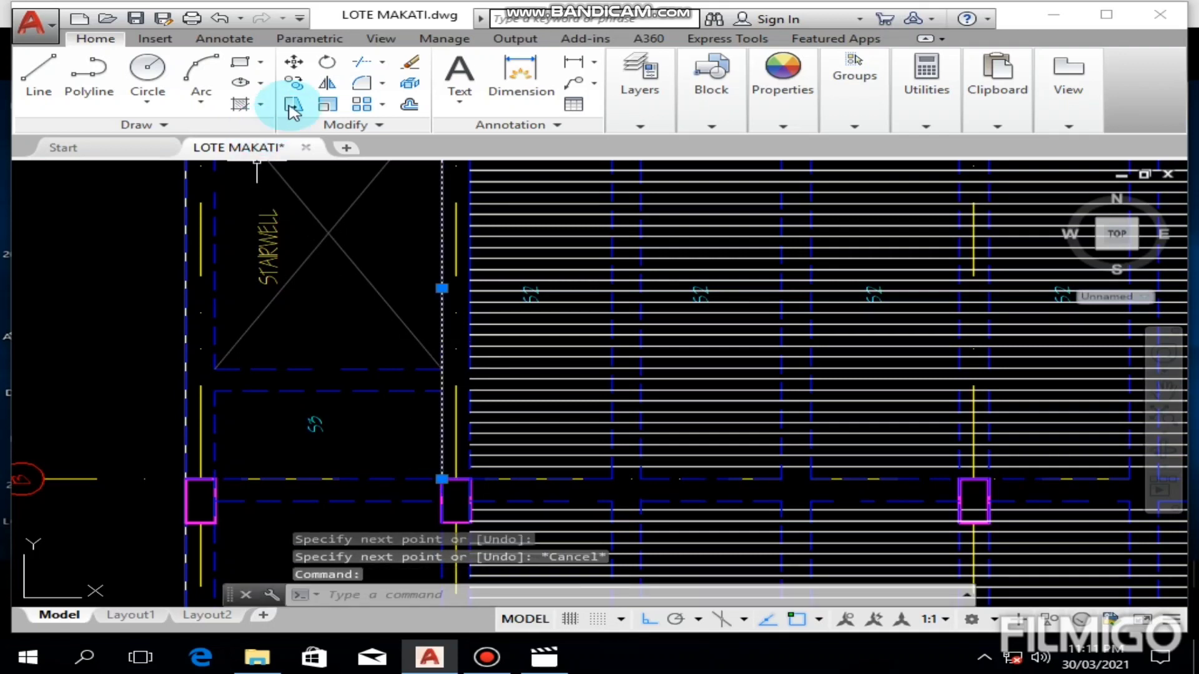
click(294, 61)
click(325, 330)
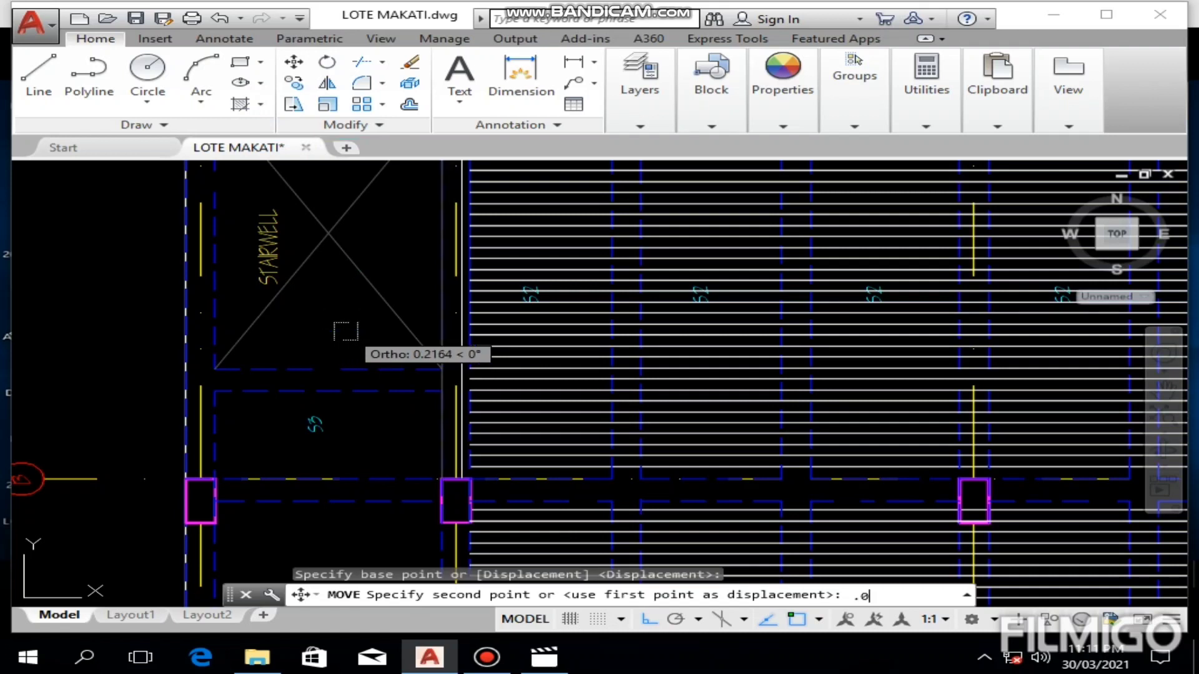
key(Return)
key(Escape)
Step: Extend the uppermost S2 bars, just below the top beam, leftward to the moved helper line beside the stairwell
scroll(343, 327, up, 3)
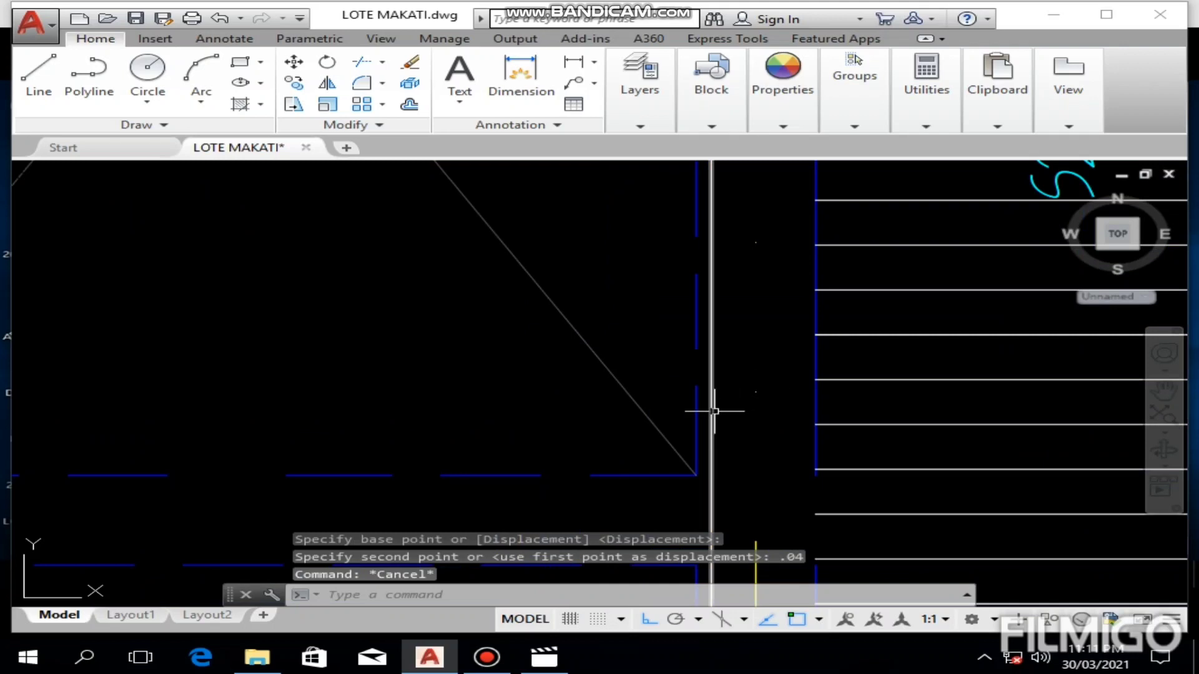
click(711, 408)
text(EX)
key(Return)
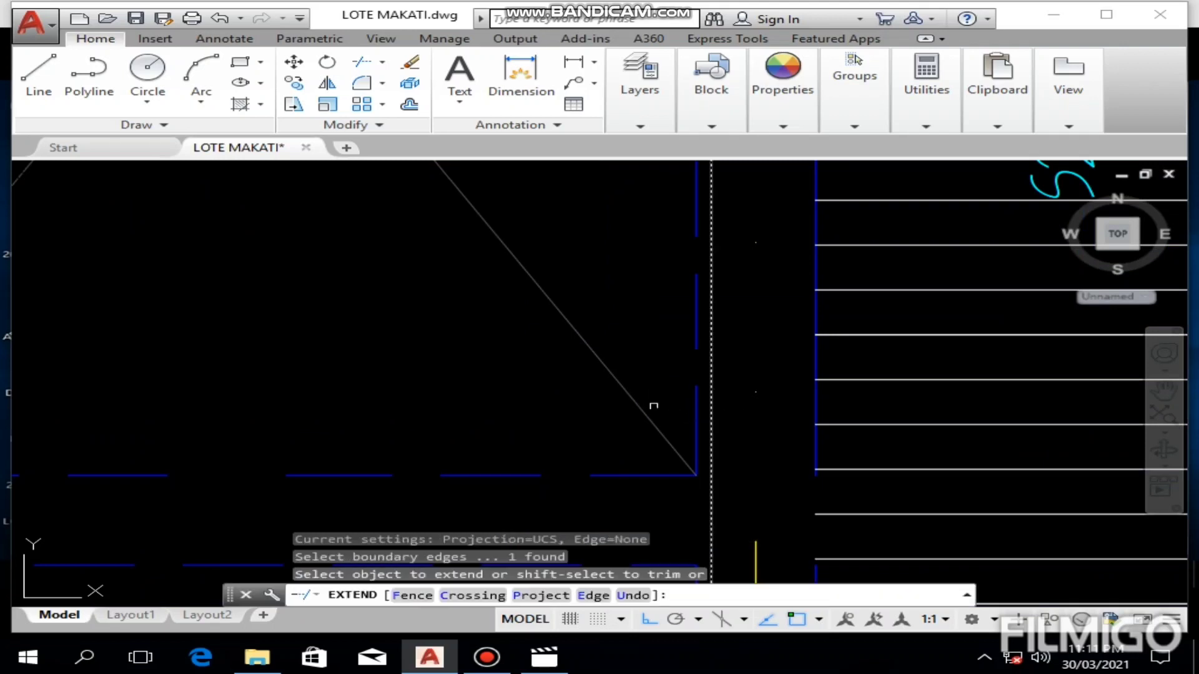
scroll(653, 406, down, 5)
click(576, 249)
scroll(532, 262, up, 5)
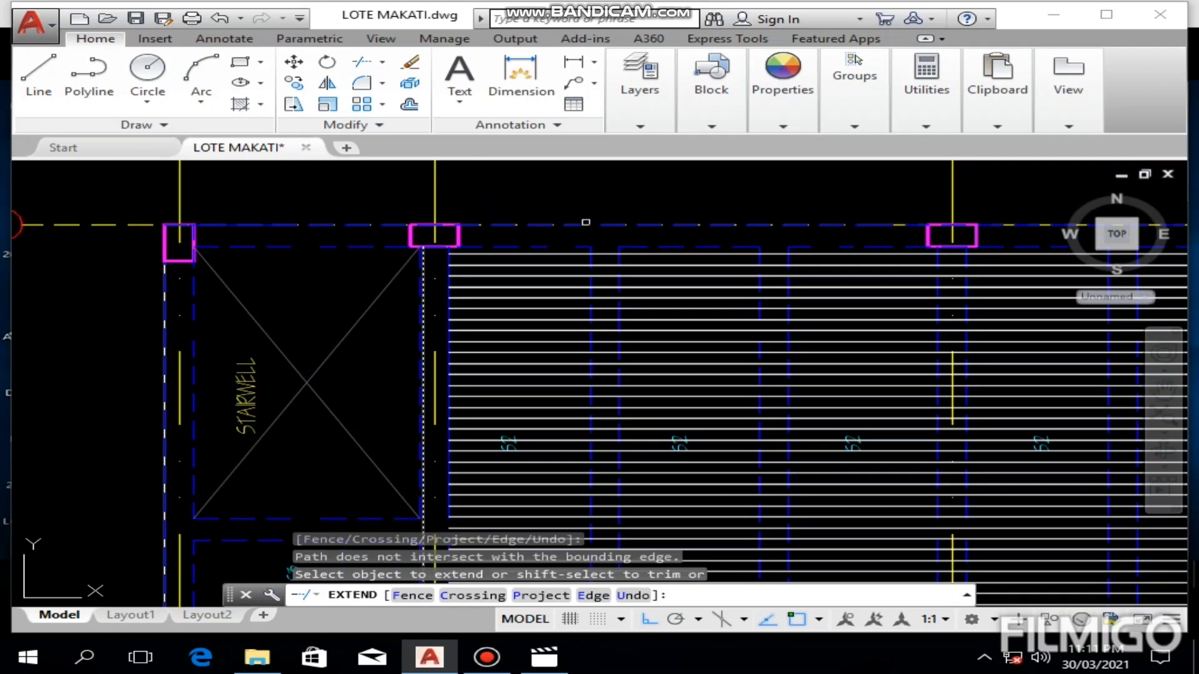
click(524, 280)
click(436, 403)
middle_drag(434, 405, 447, 299)
click(456, 278)
click(457, 282)
click(377, 436)
Step: Extend the middle S2 bars around the S2 labels leftward to the helper line beside the stairwell
middle_drag(377, 436, 422, 298)
click(447, 289)
click(367, 417)
middle_drag(366, 417, 437, 275)
click(466, 279)
click(473, 289)
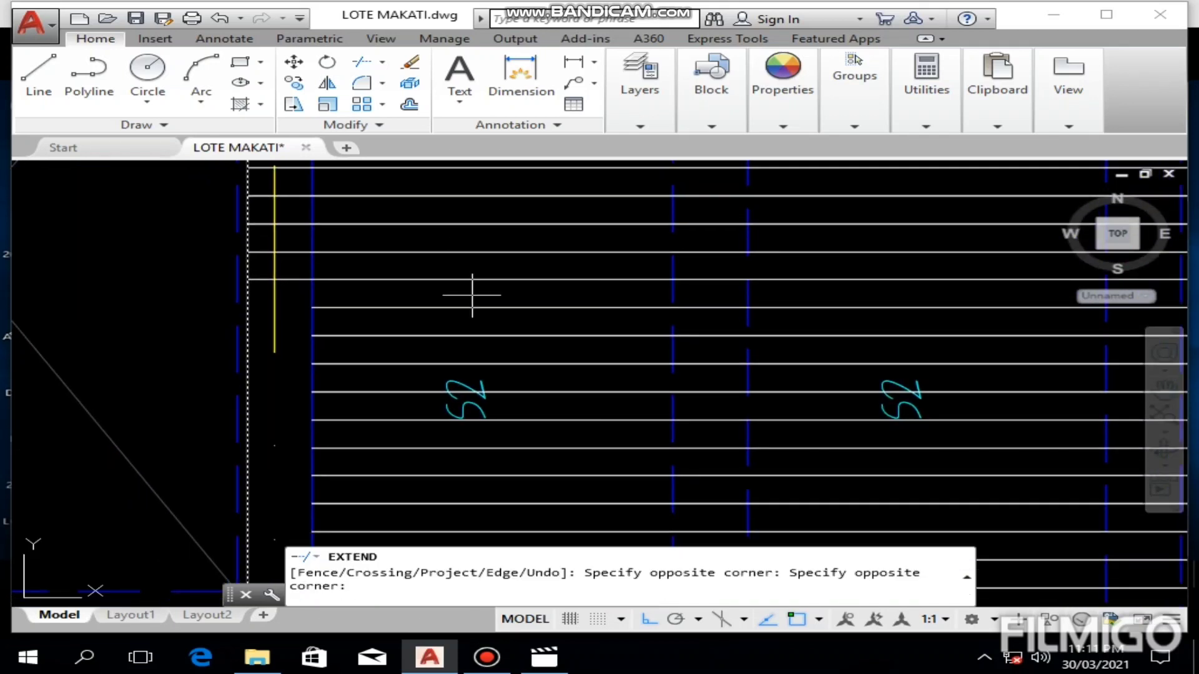
click(434, 345)
middle_drag(430, 343, 437, 254)
click(419, 258)
click(373, 386)
Step: Extend the lower S2 bars beside the S3 panel leftward to the helper line, leaving out the lowest bar above grid B
middle_drag(375, 386, 380, 289)
click(414, 277)
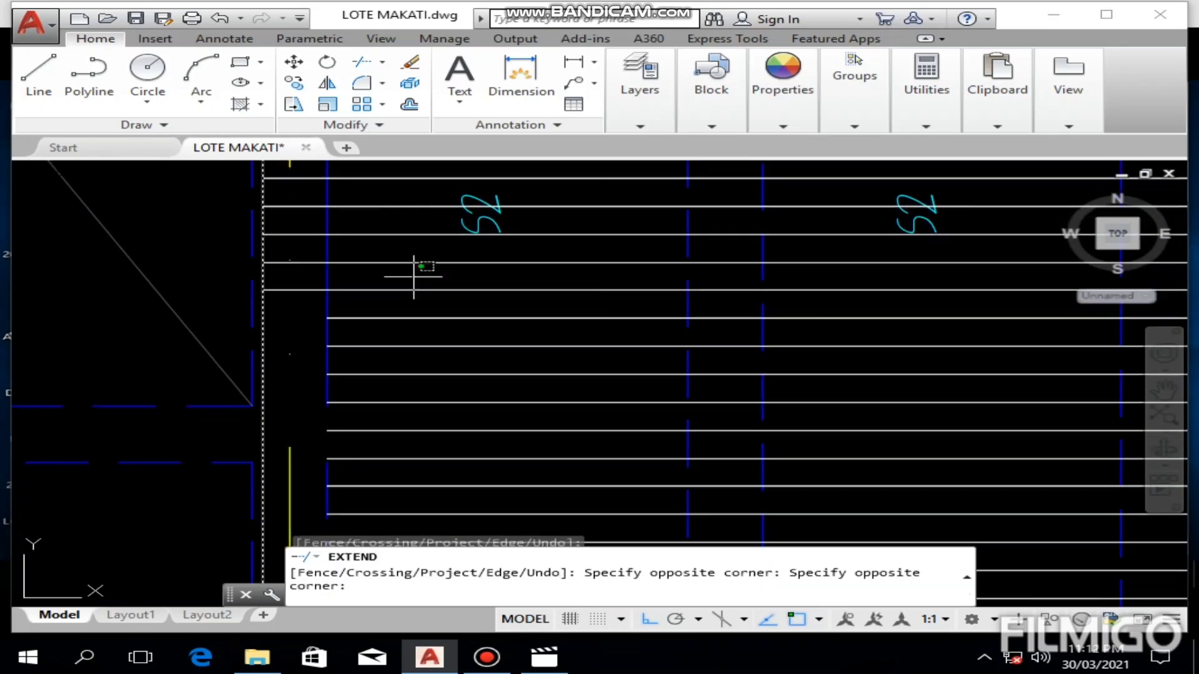
click(361, 430)
middle_drag(361, 429, 366, 333)
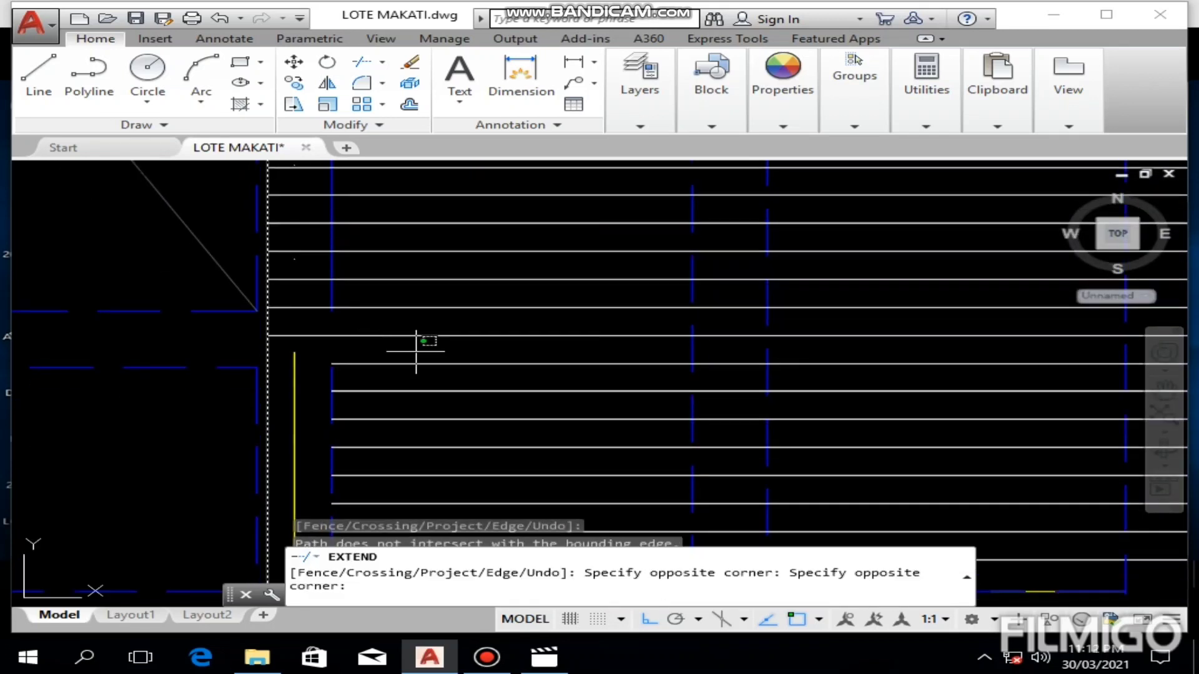
click(367, 468)
middle_drag(367, 467, 424, 333)
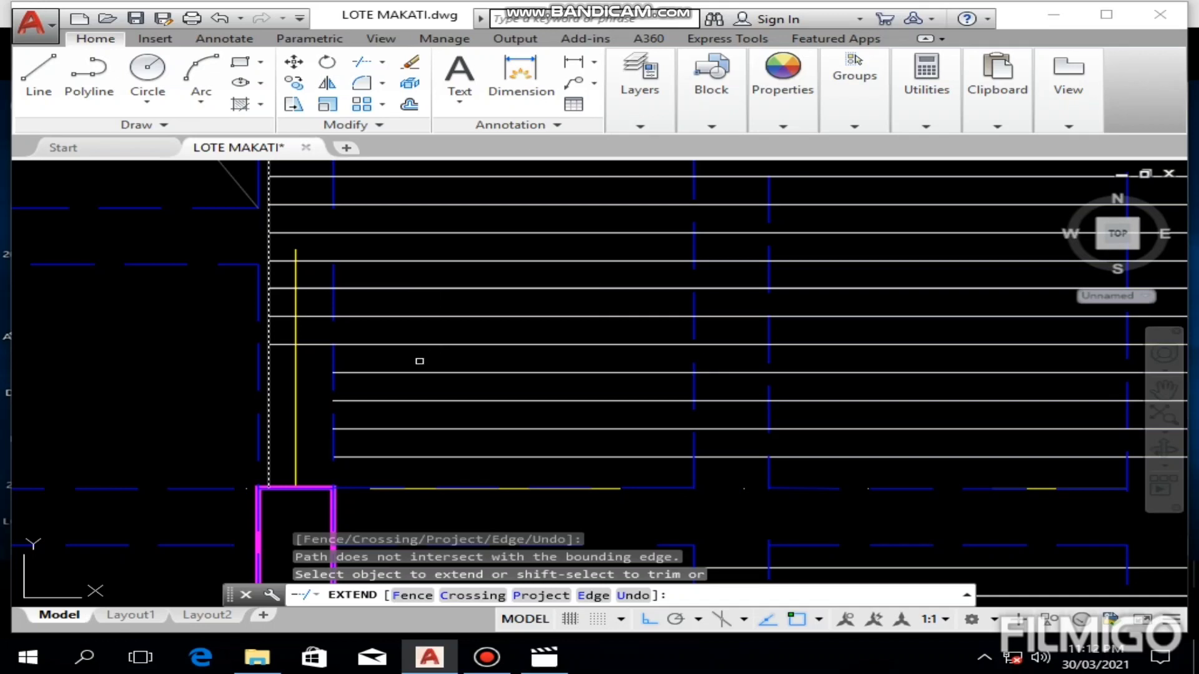
click(420, 361)
click(388, 446)
middle_drag(388, 437, 406, 307)
click(405, 382)
scroll(402, 378, down, 5)
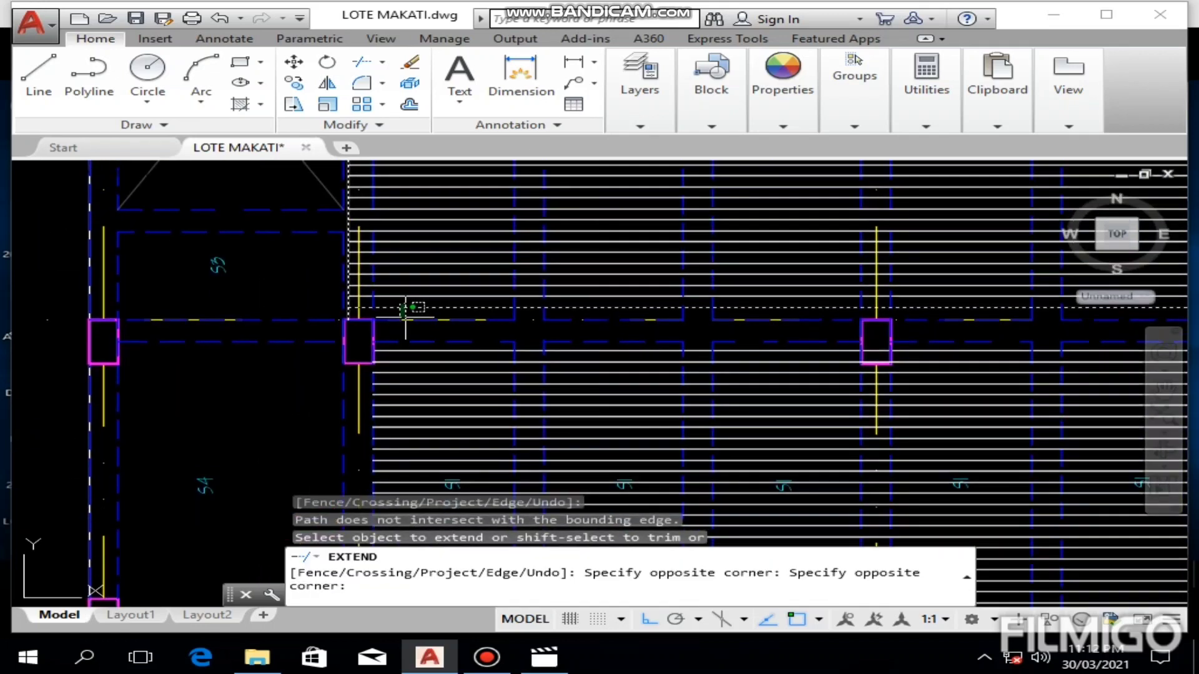
scroll(437, 346, up, 5)
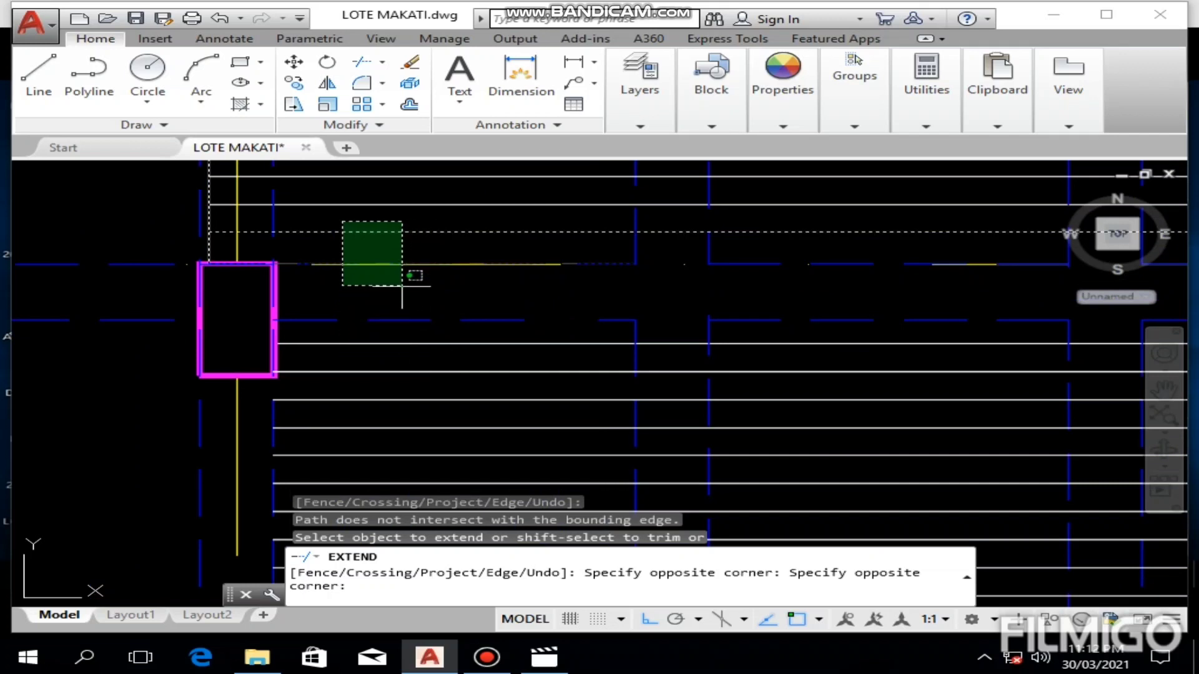
key(Escape)
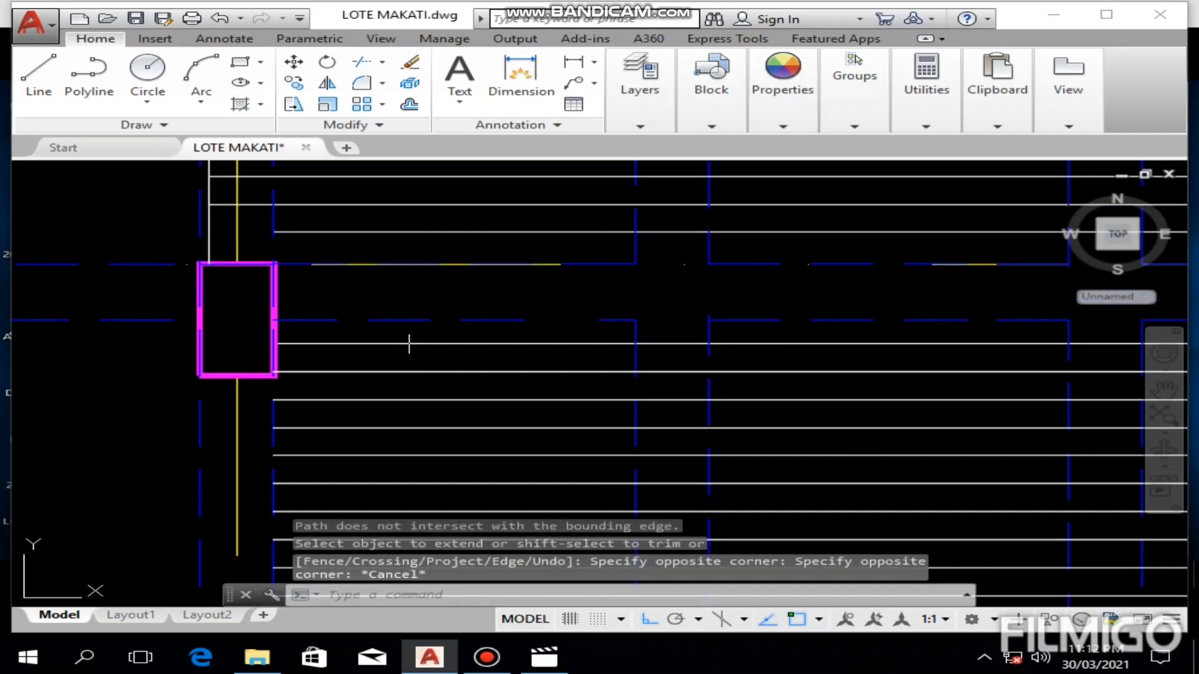
Step: Start a helper line at the left face of the grid B column between S4 and S1, running 0.15 horizontally into S4
scroll(396, 343, down, 4)
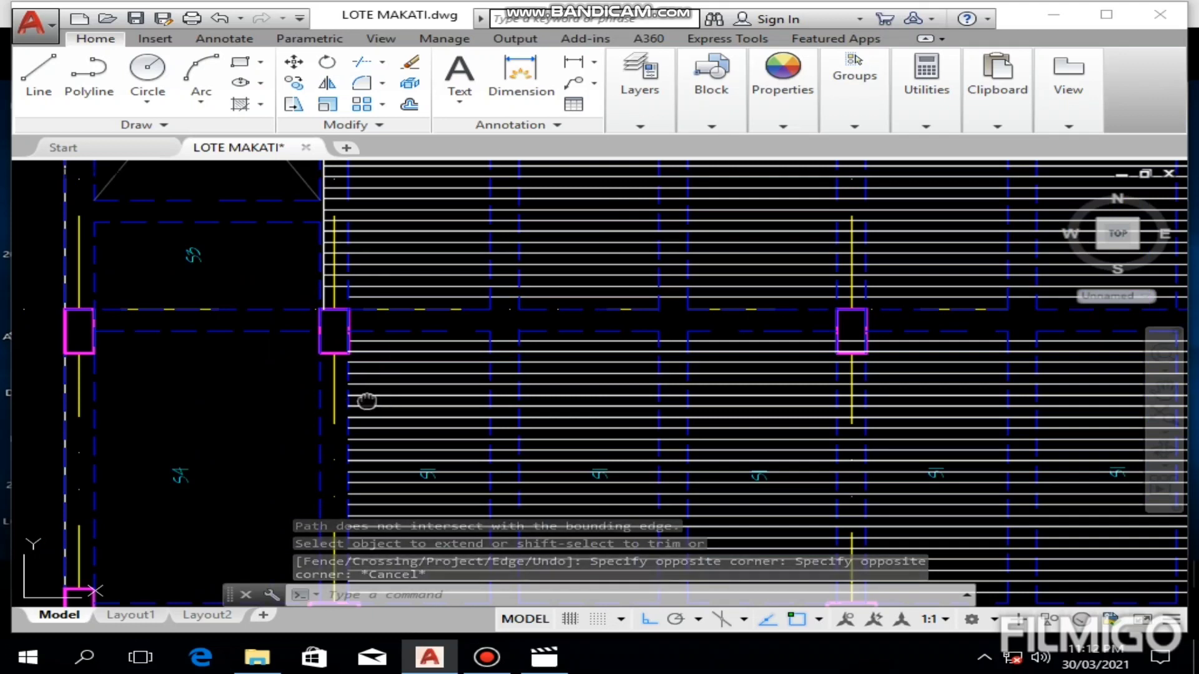
middle_drag(366, 399, 394, 299)
scroll(400, 318, down, 2)
scroll(399, 318, down, 2)
scroll(396, 325, up, 2)
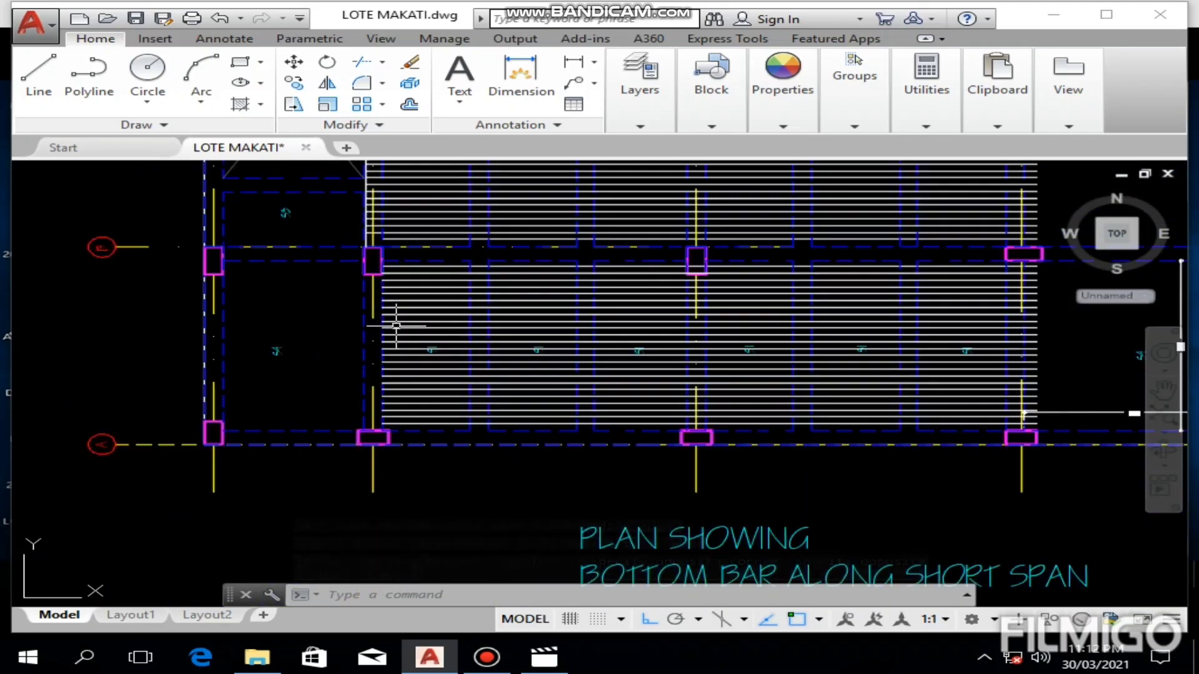
scroll(392, 330, up, 4)
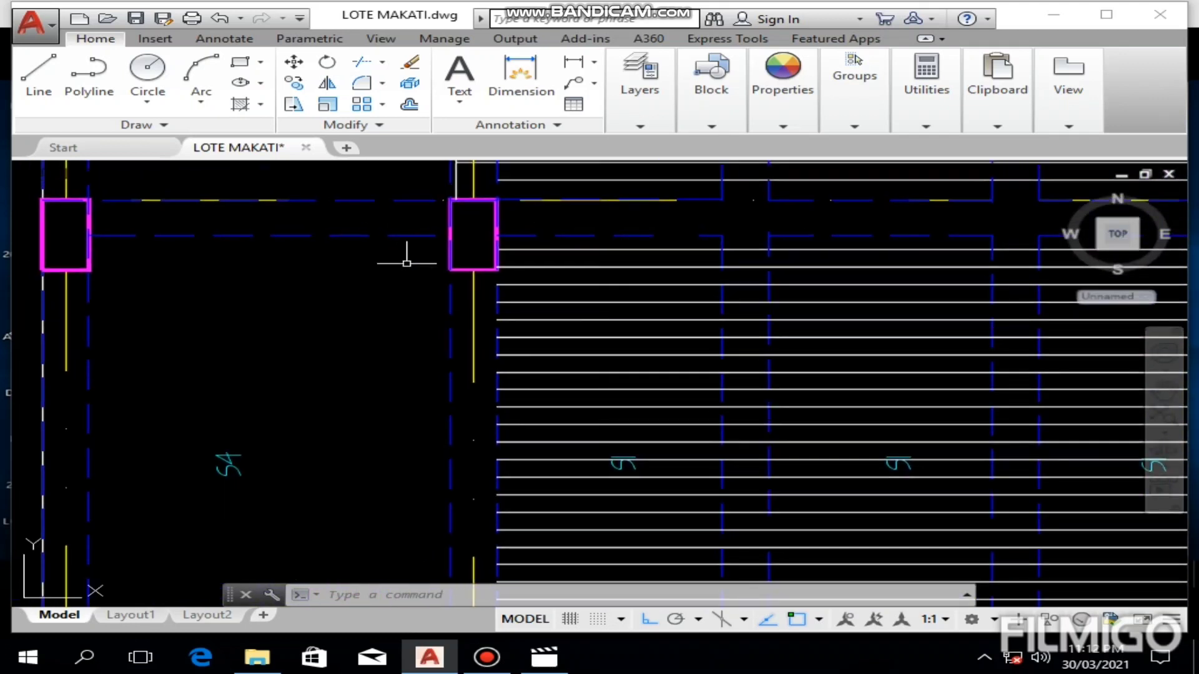
click(26, 112)
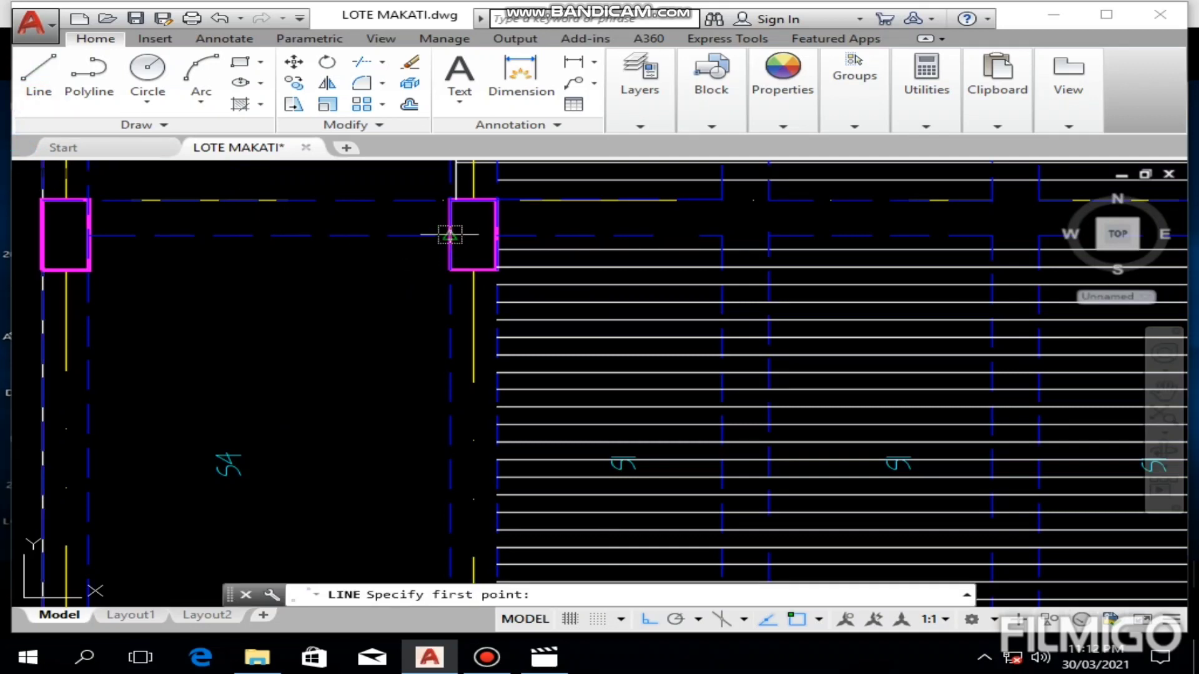
click(450, 236)
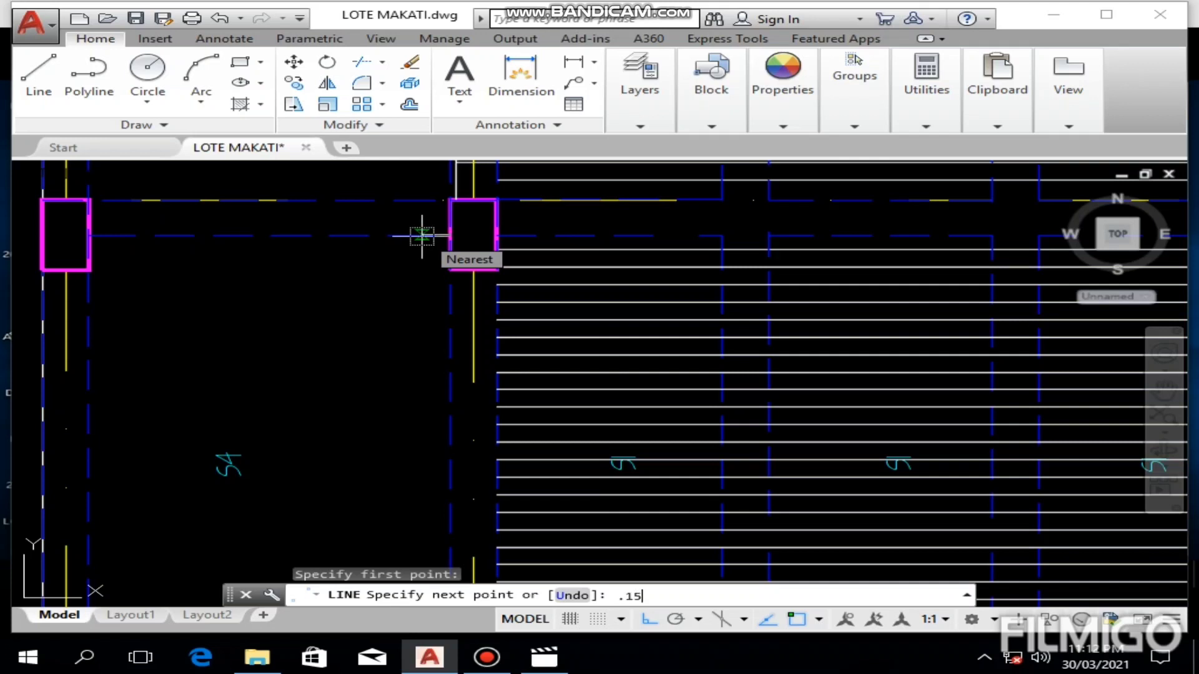
key(Return)
Step: Continue the helper line vertically down through the S4 panel to the outer edge of the grid A beam
scroll(342, 452, down, 2)
middle_drag(343, 452, 346, 247)
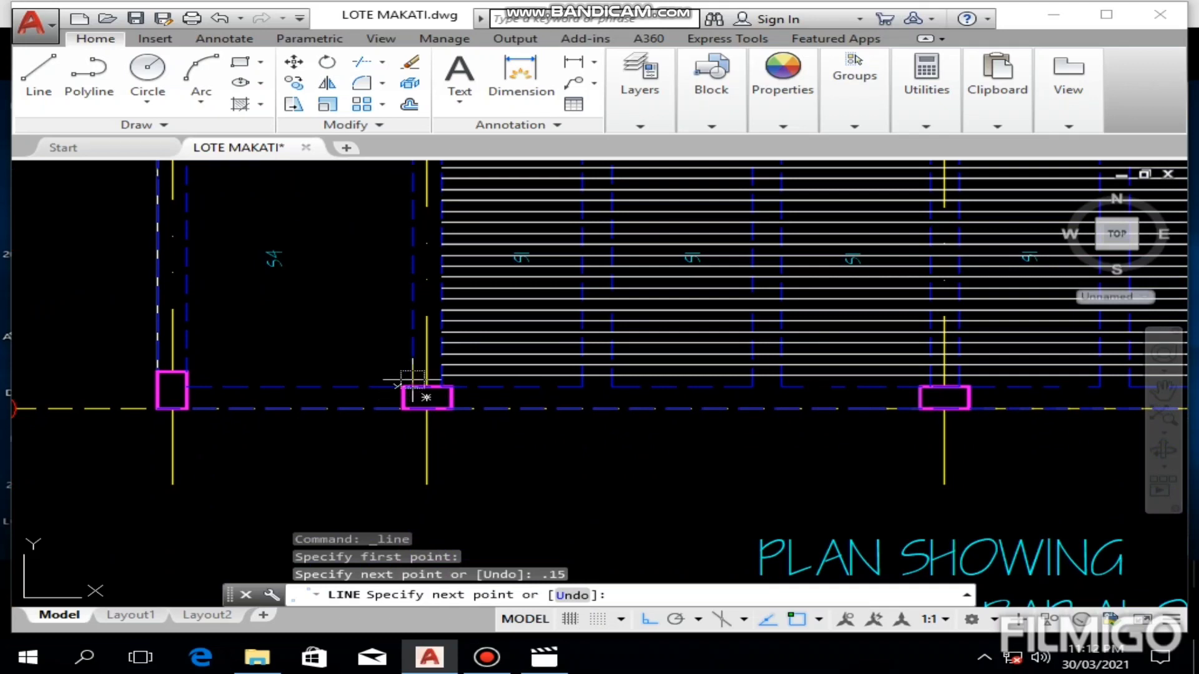
click(403, 387)
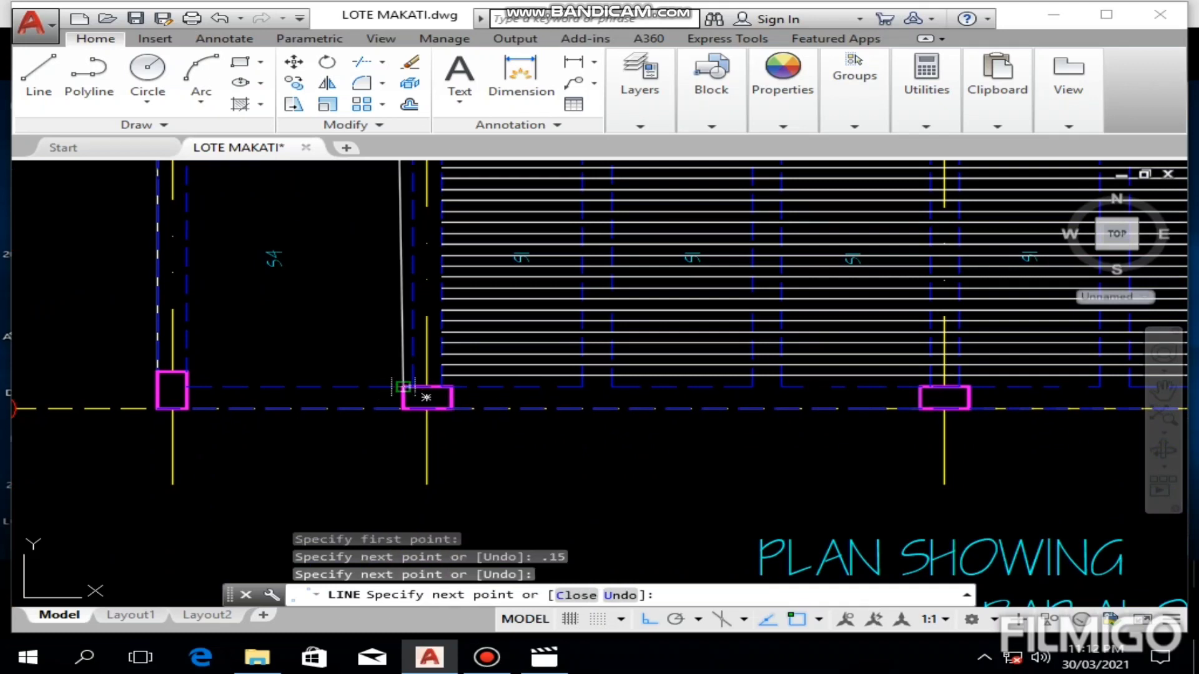
key(ctrl+z)
scroll(410, 380, up, 5)
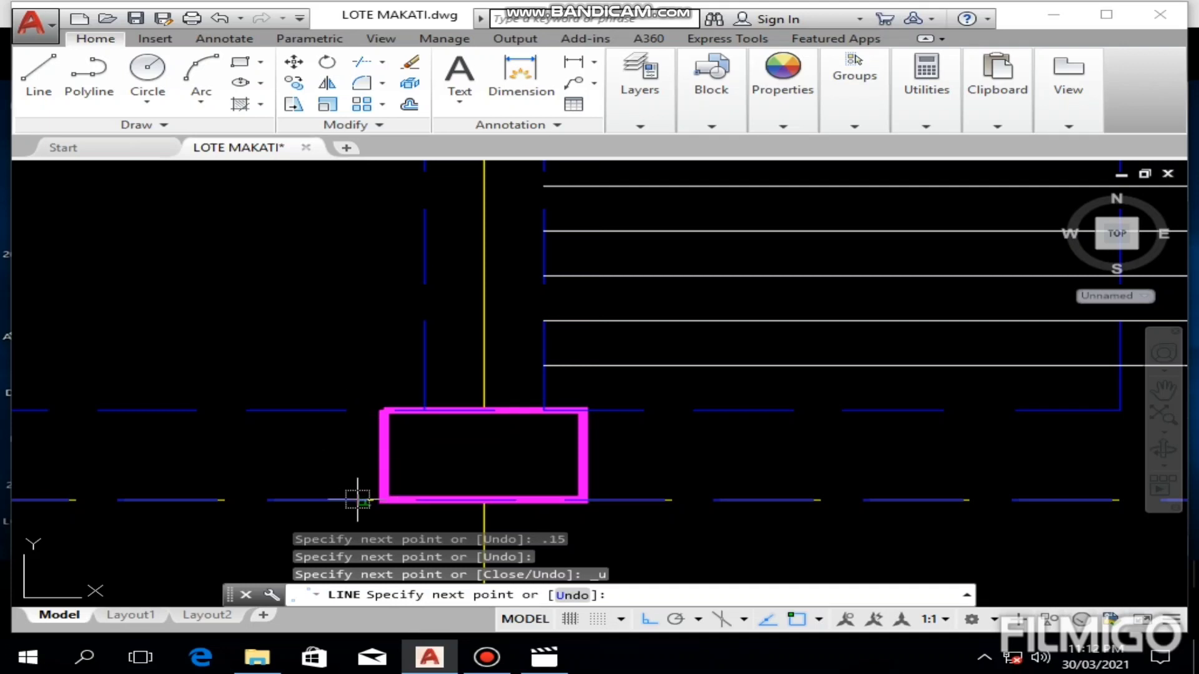
key(Escape)
key(Escape)
key(Escape)
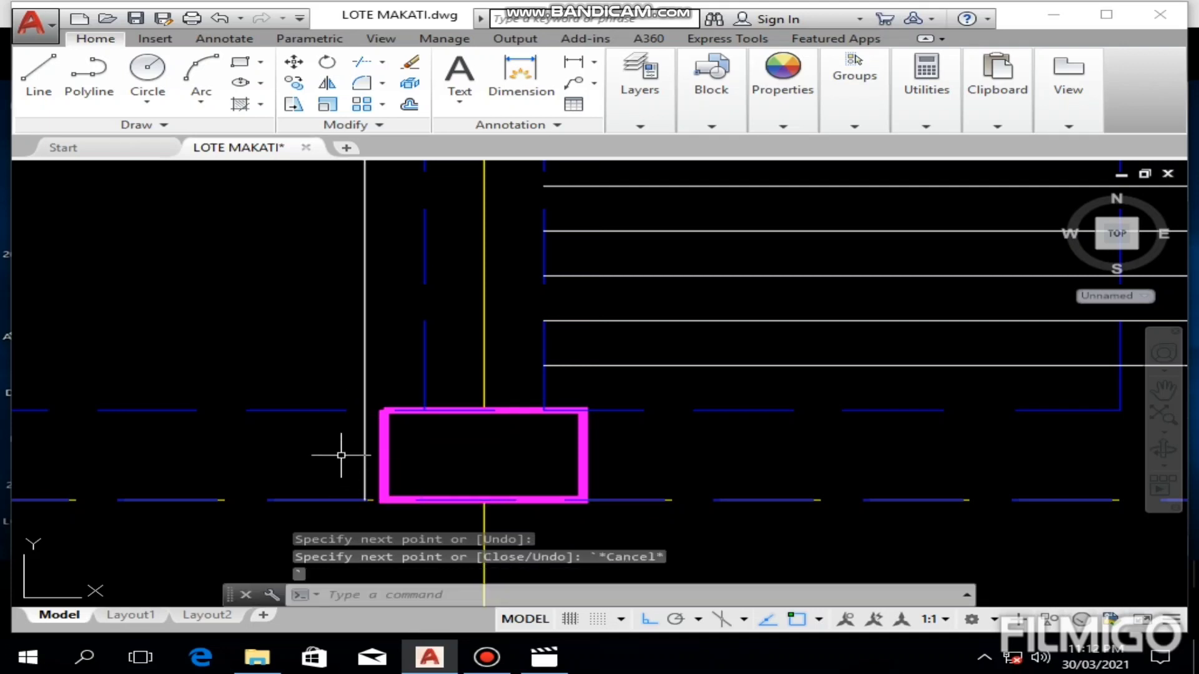
Step: Extend the upper S1 bars below grid B leftward through the beam to the vertical helper line in S4
scroll(334, 442, down, 8)
scroll(348, 388, up, 6)
click(358, 363)
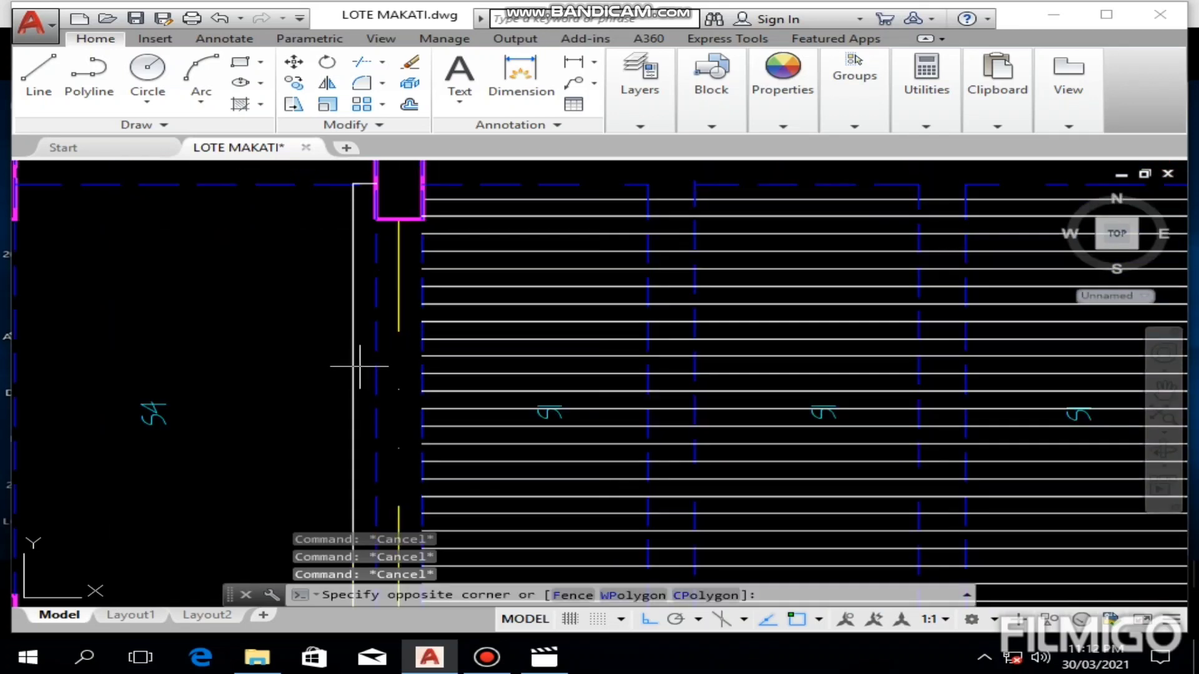
click(302, 396)
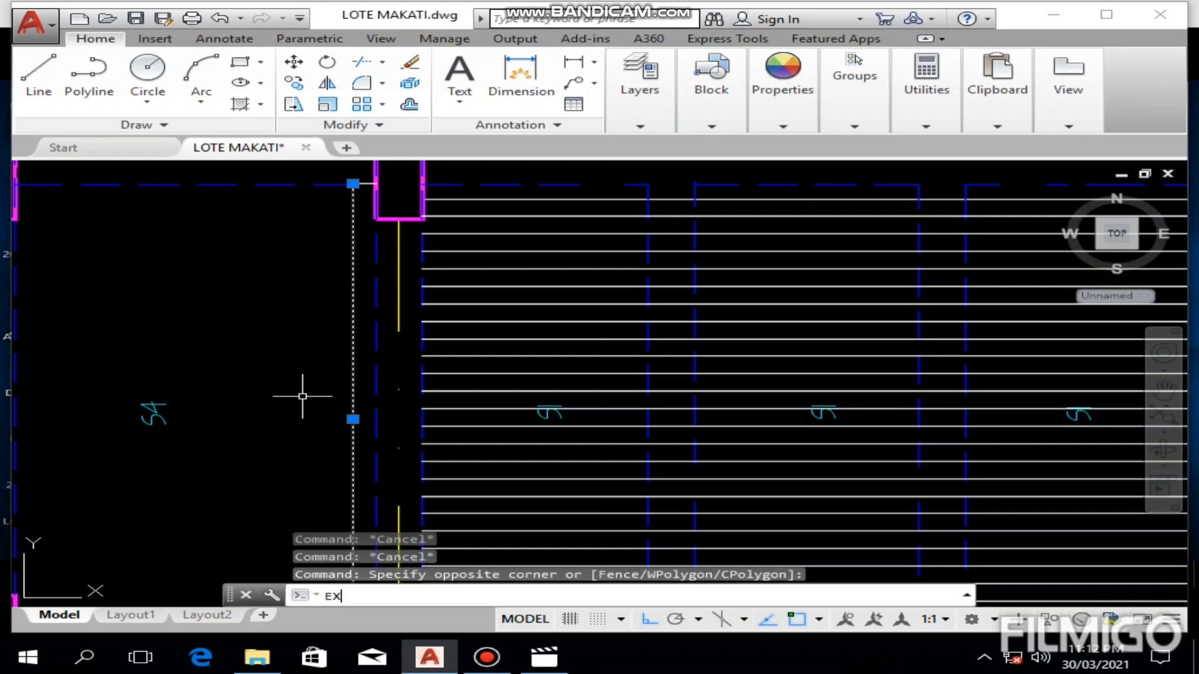
key(Return)
scroll(538, 200, up, 2)
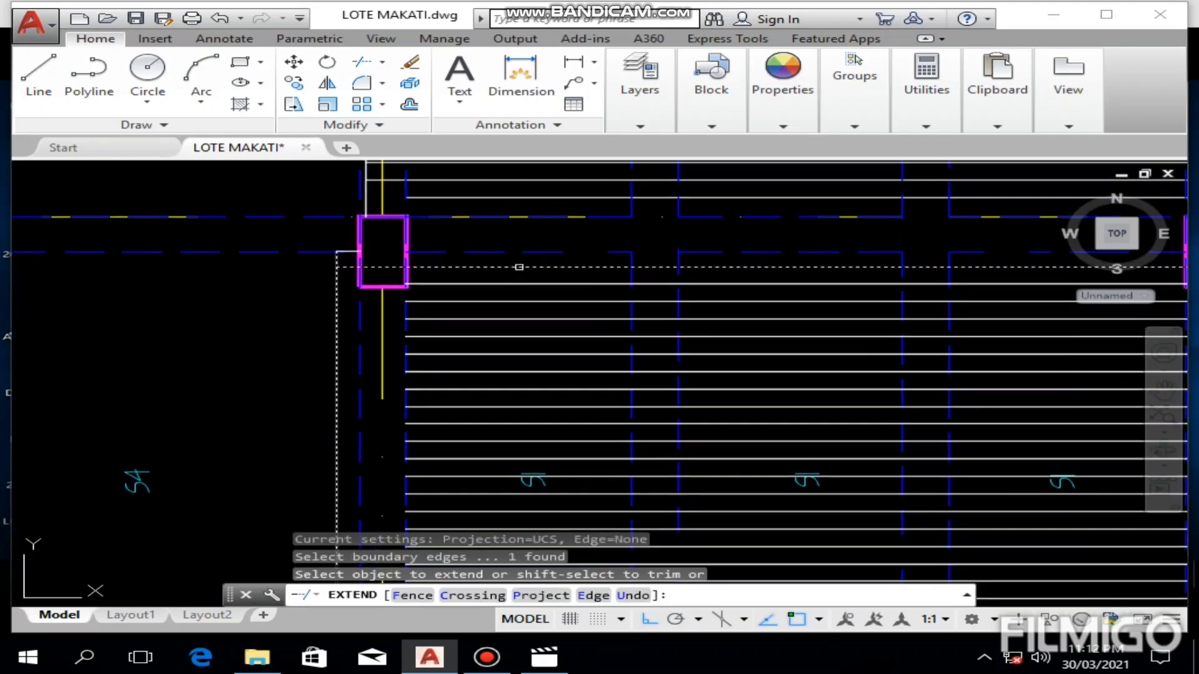
click(519, 252)
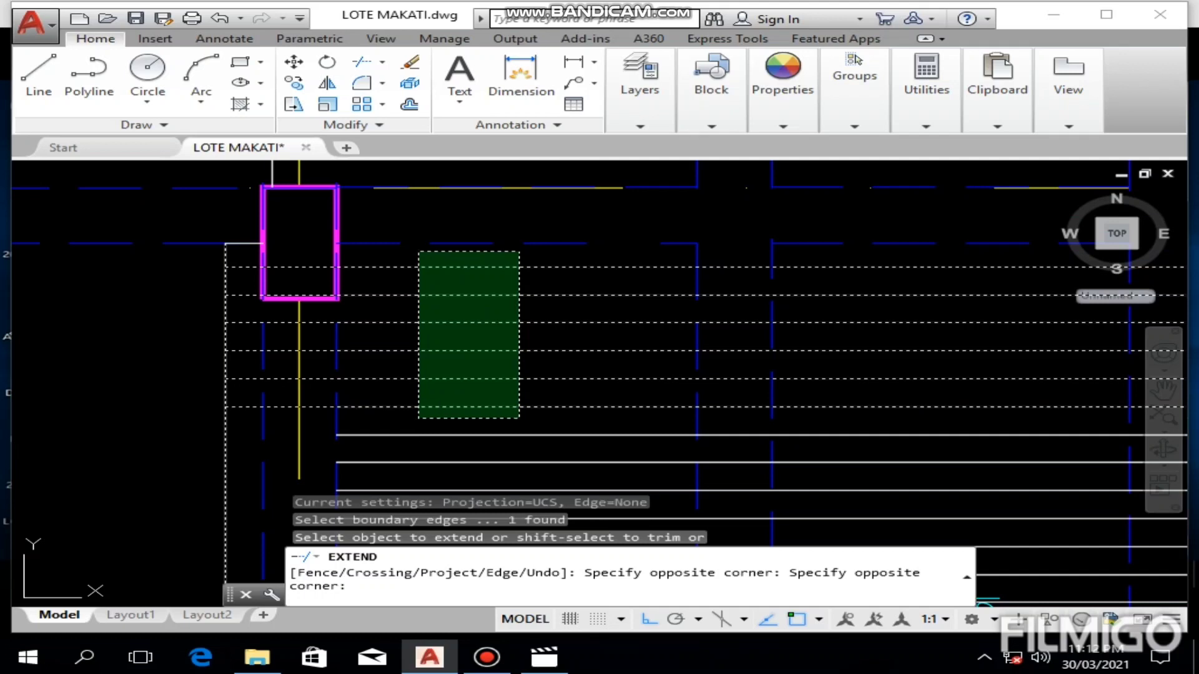
click(419, 417)
middle_drag(415, 396, 448, 251)
click(456, 295)
click(423, 380)
click(425, 441)
Step: Extend the remaining middle and lower S1 bars down to grid A leftward to the S4 helper line
middle_drag(436, 402, 436, 254)
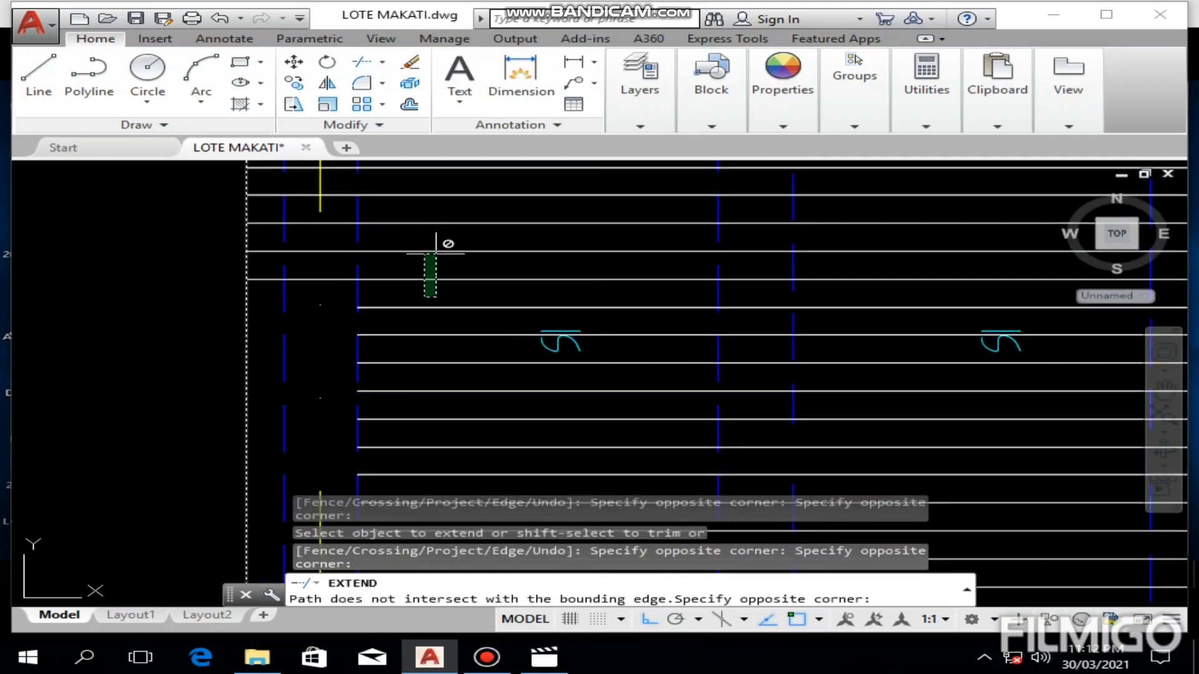
click(439, 299)
click(439, 293)
click(377, 475)
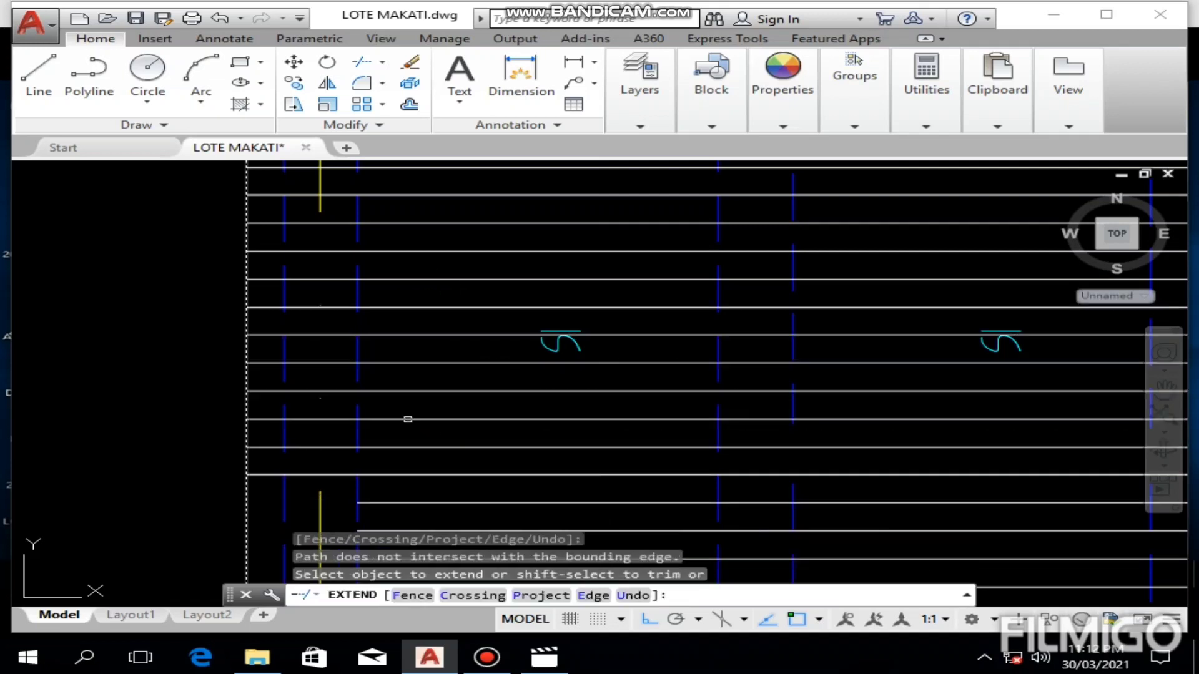
middle_drag(407, 419, 410, 234)
click(460, 303)
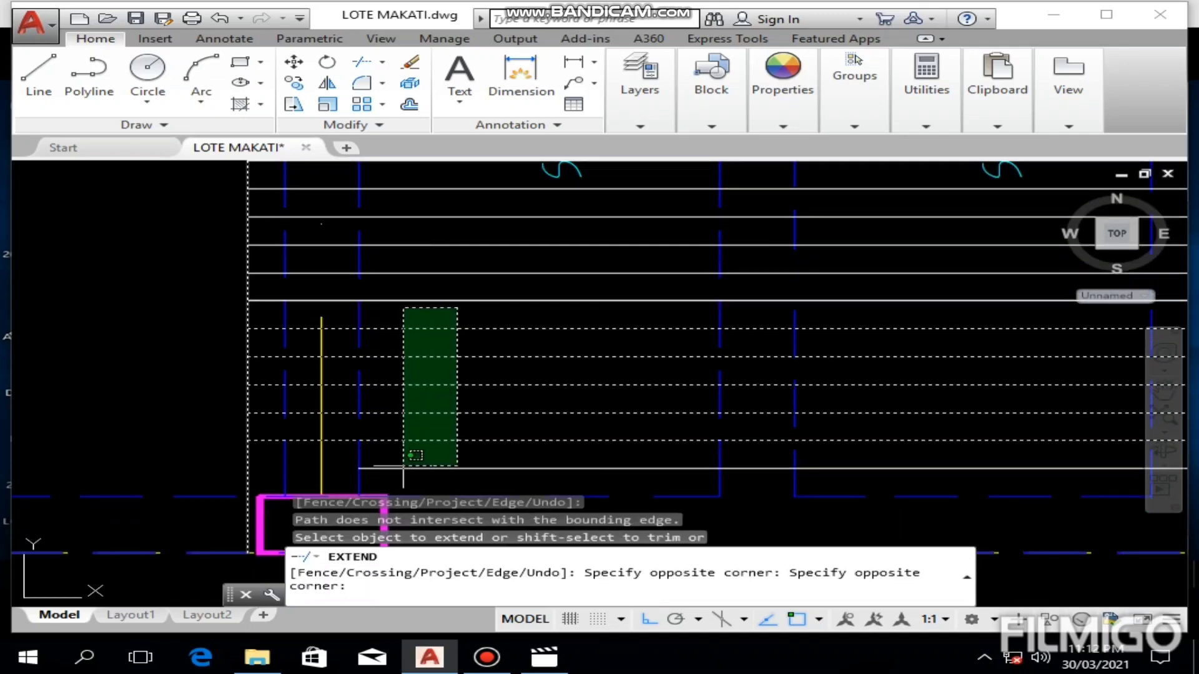
click(398, 475)
click(398, 476)
scroll(464, 343, down, 4)
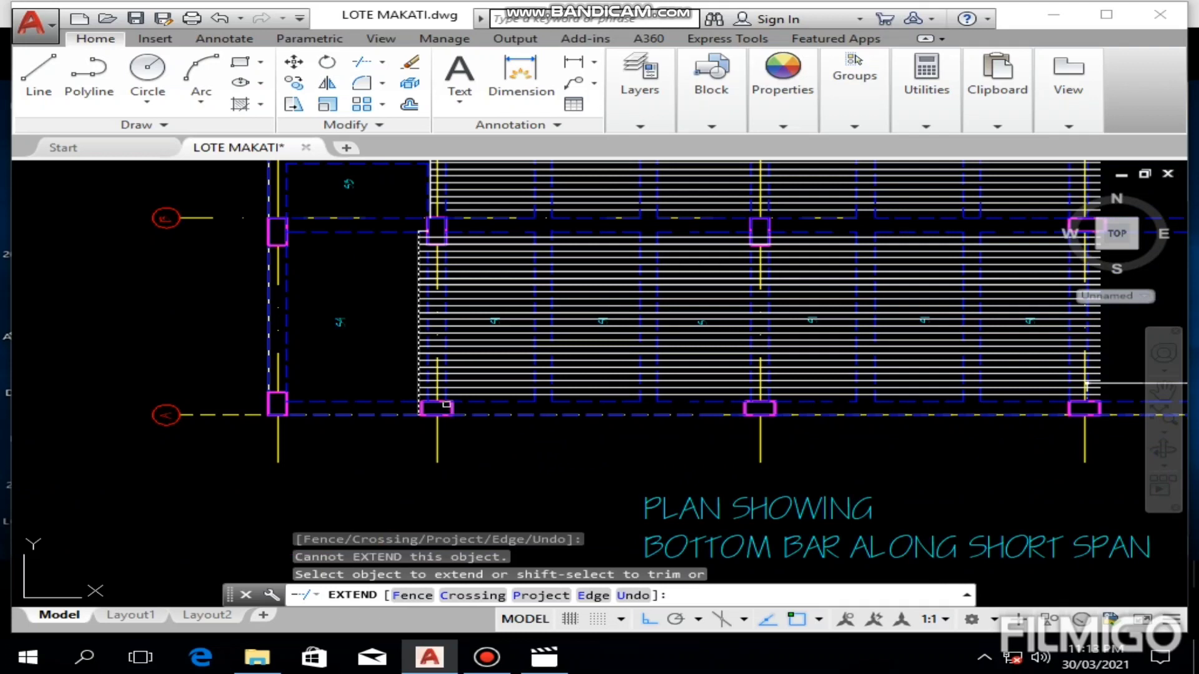
key(Escape)
Step: Delete the vertical and short horizontal helper line segments at the left ends of the extended S1 bars
scroll(408, 217, up, 5)
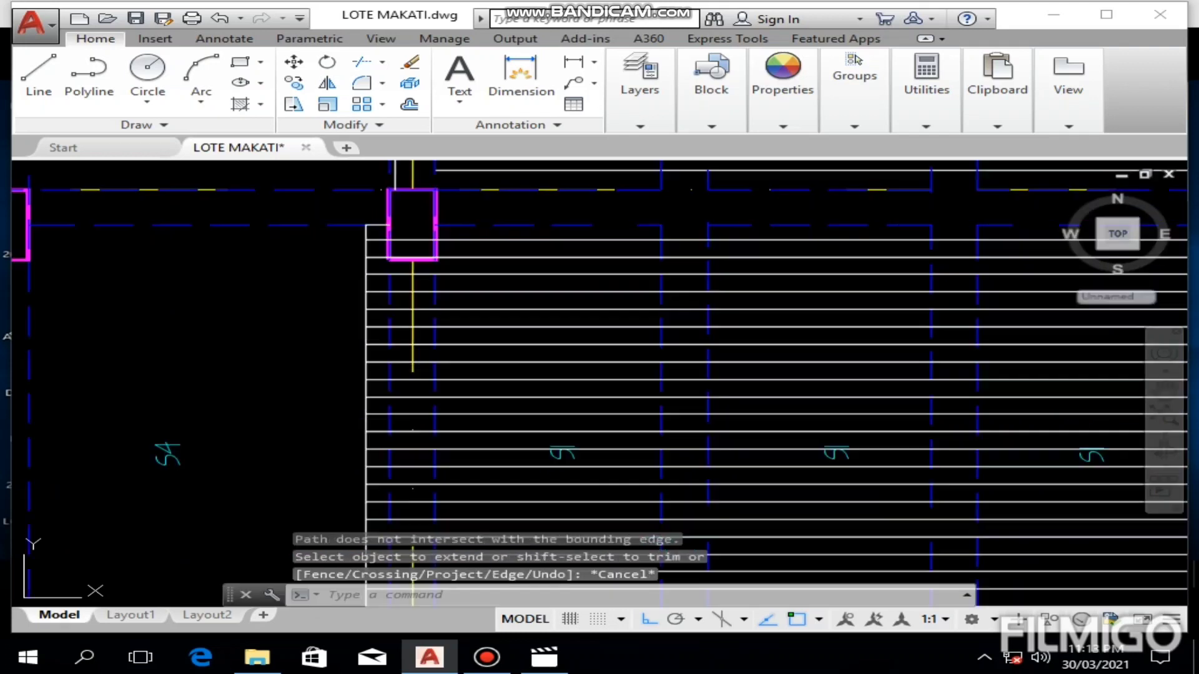
click(414, 252)
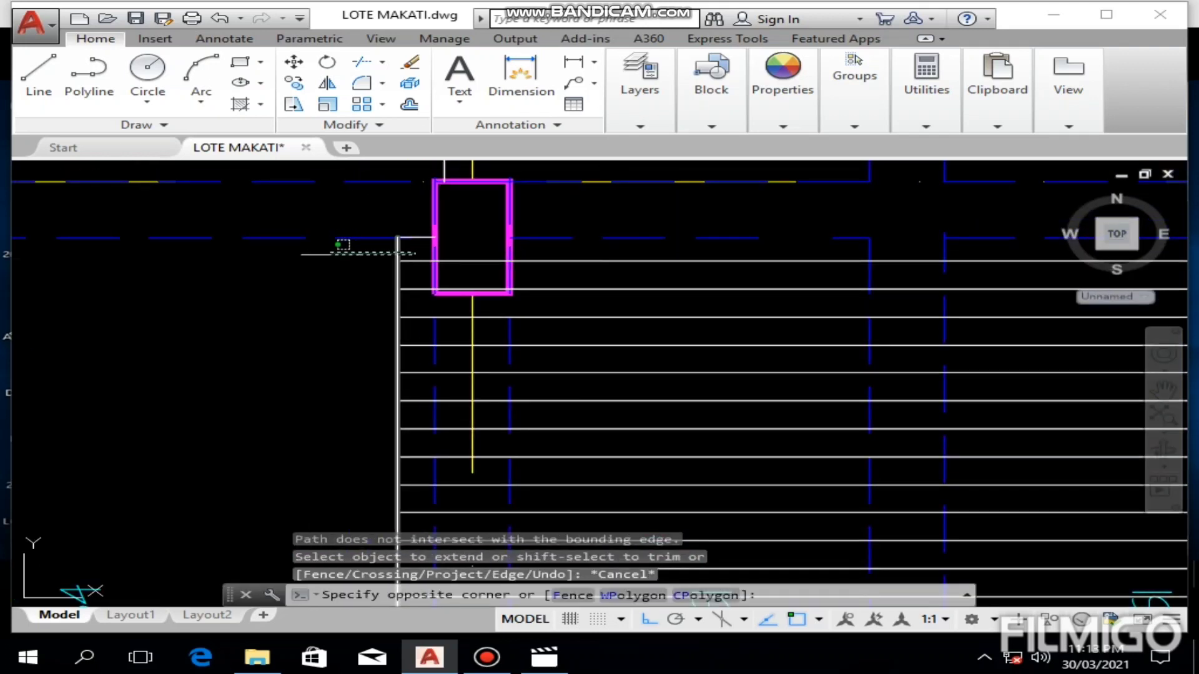
key(Delete)
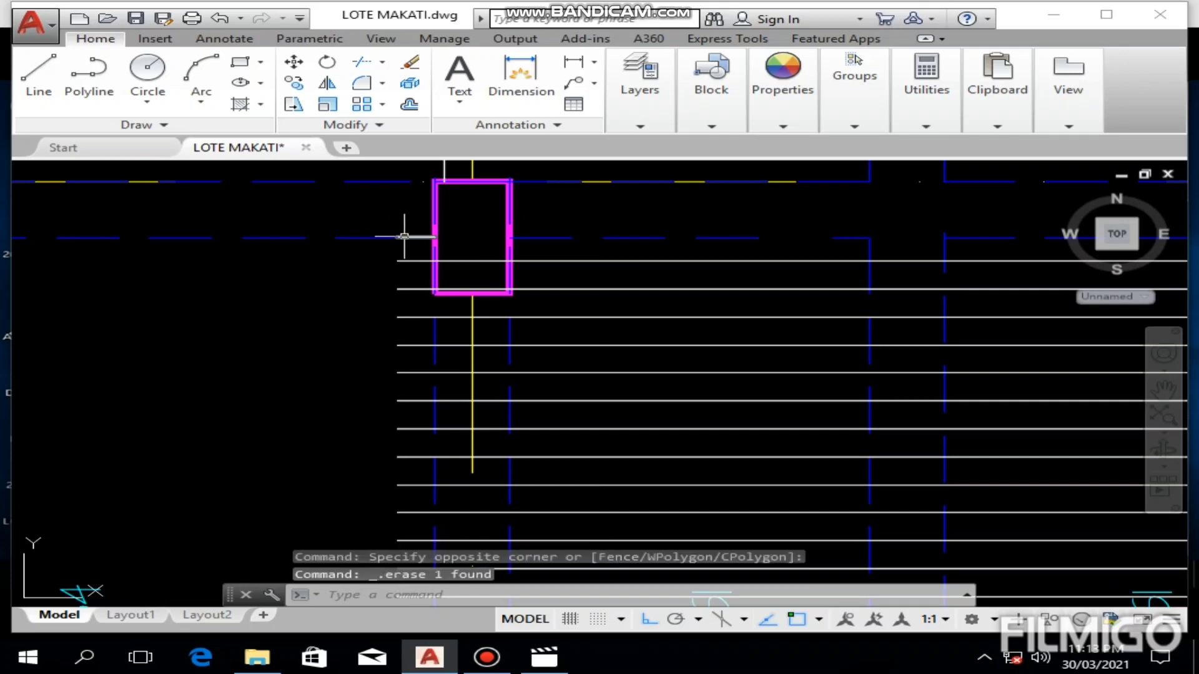
click(397, 237)
key(Delete)
scroll(297, 259, down, 5)
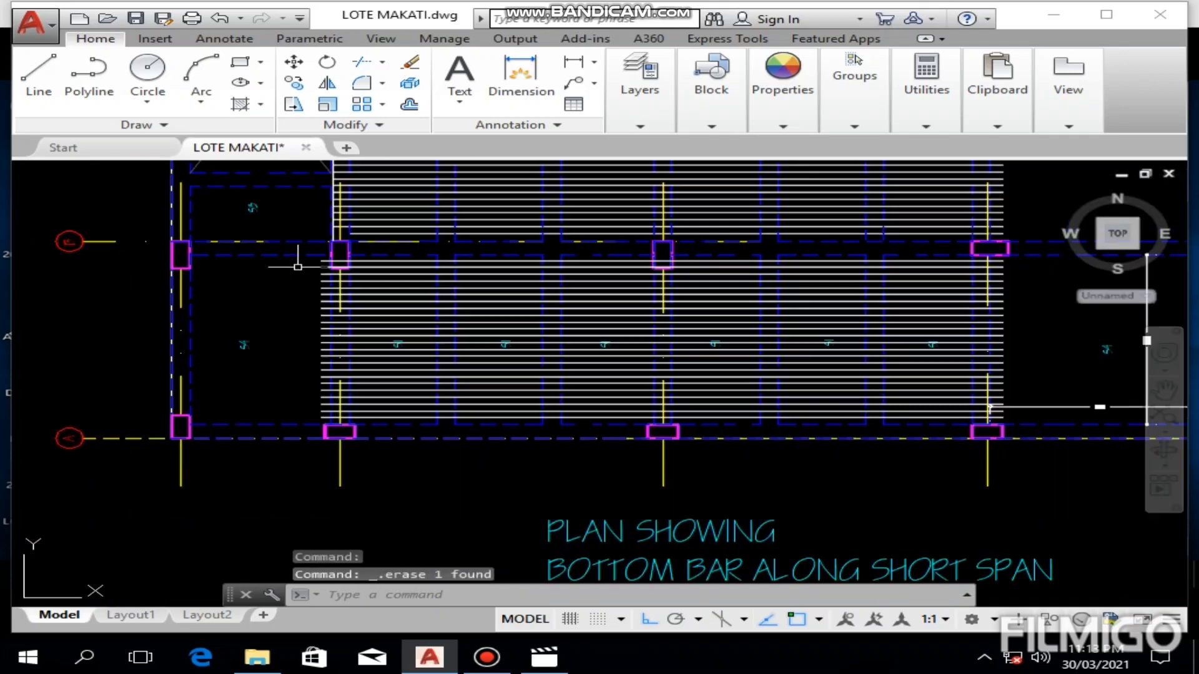
middle_drag(271, 231, 298, 289)
scroll(293, 273, up, 6)
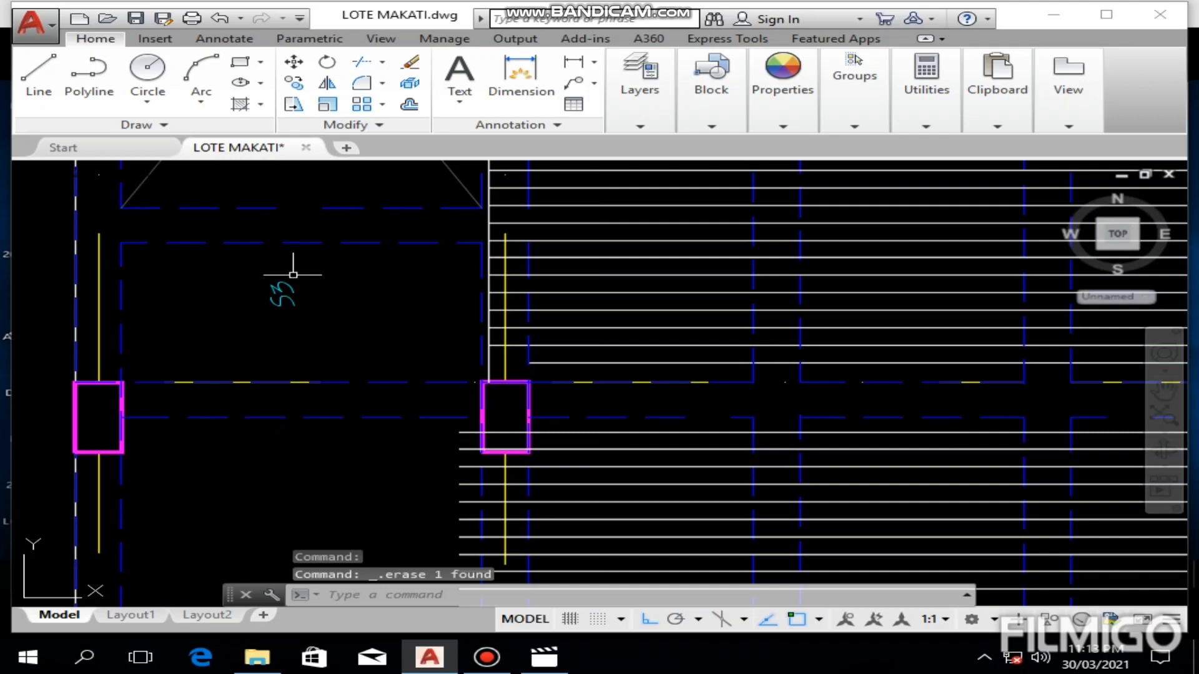
scroll(300, 270, down, 6)
middle_drag(678, 303, 462, 342)
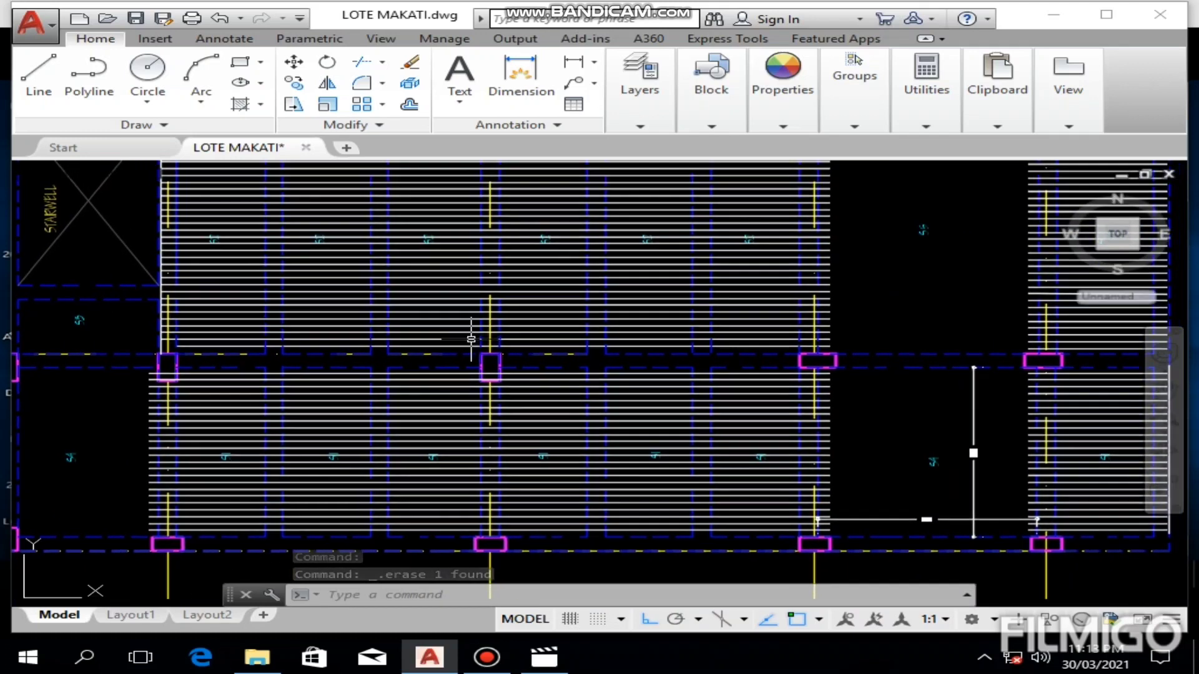
Step: Measure how far the S1 bars project past the grid 4 beam into S4 with a linear dimension, then delete it
middle_drag(655, 404, 378, 402)
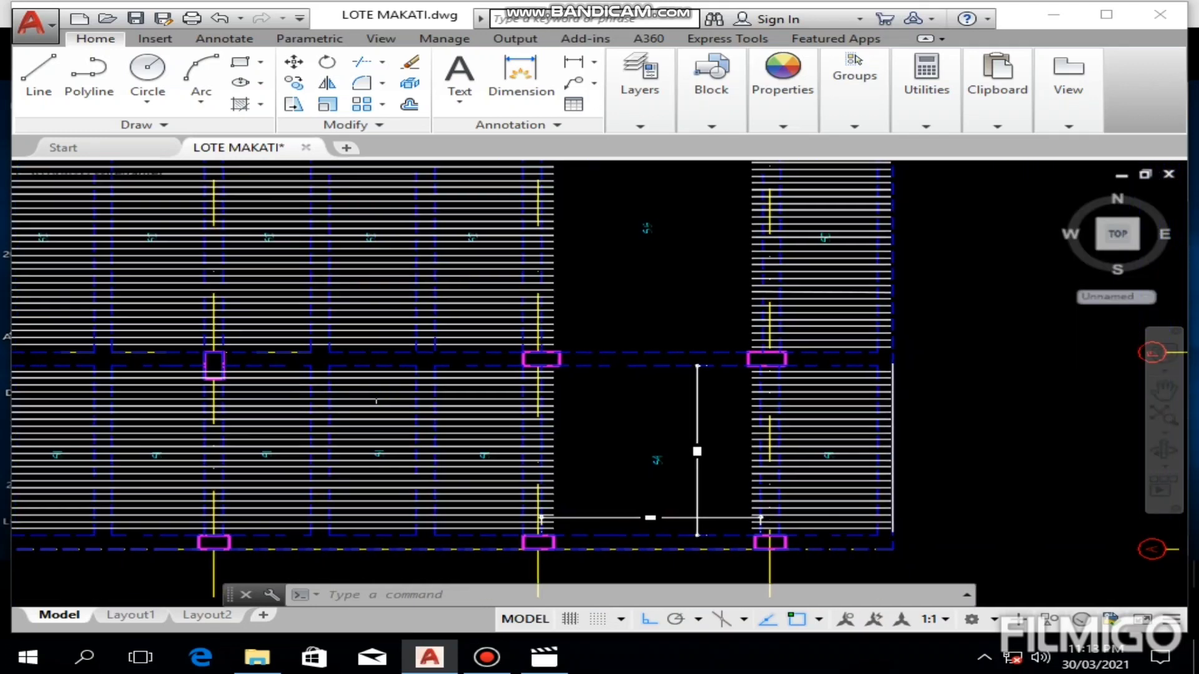
scroll(539, 363, up, 5)
middle_drag(572, 412, 543, 387)
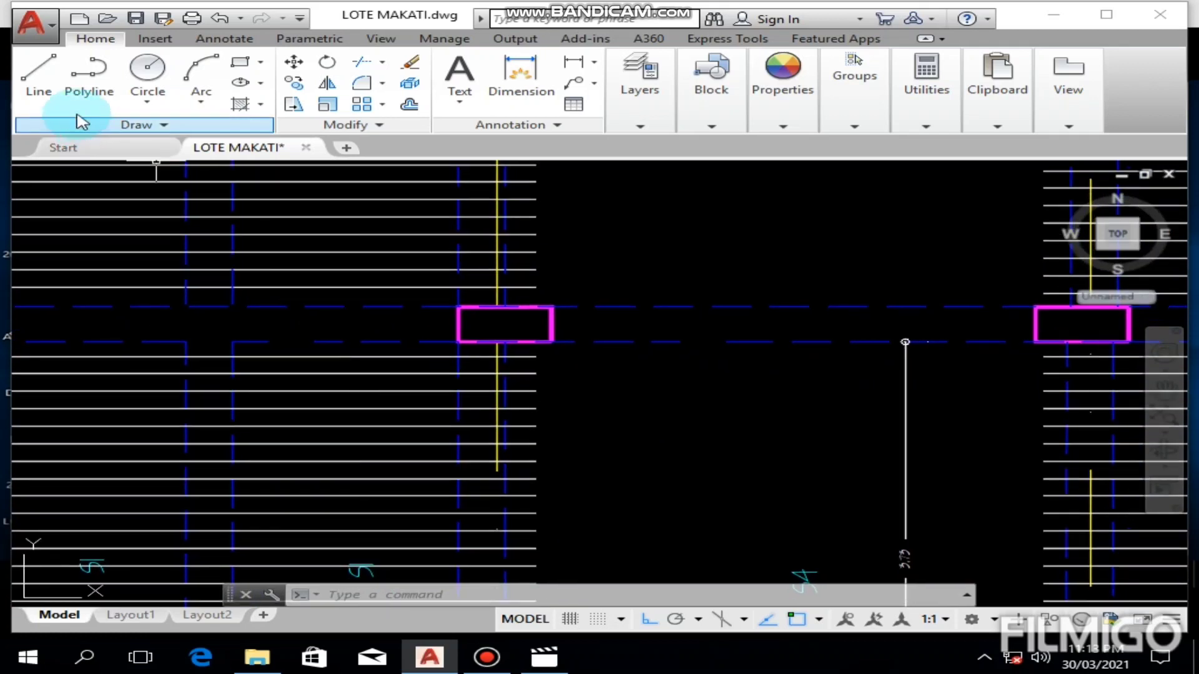
click(548, 64)
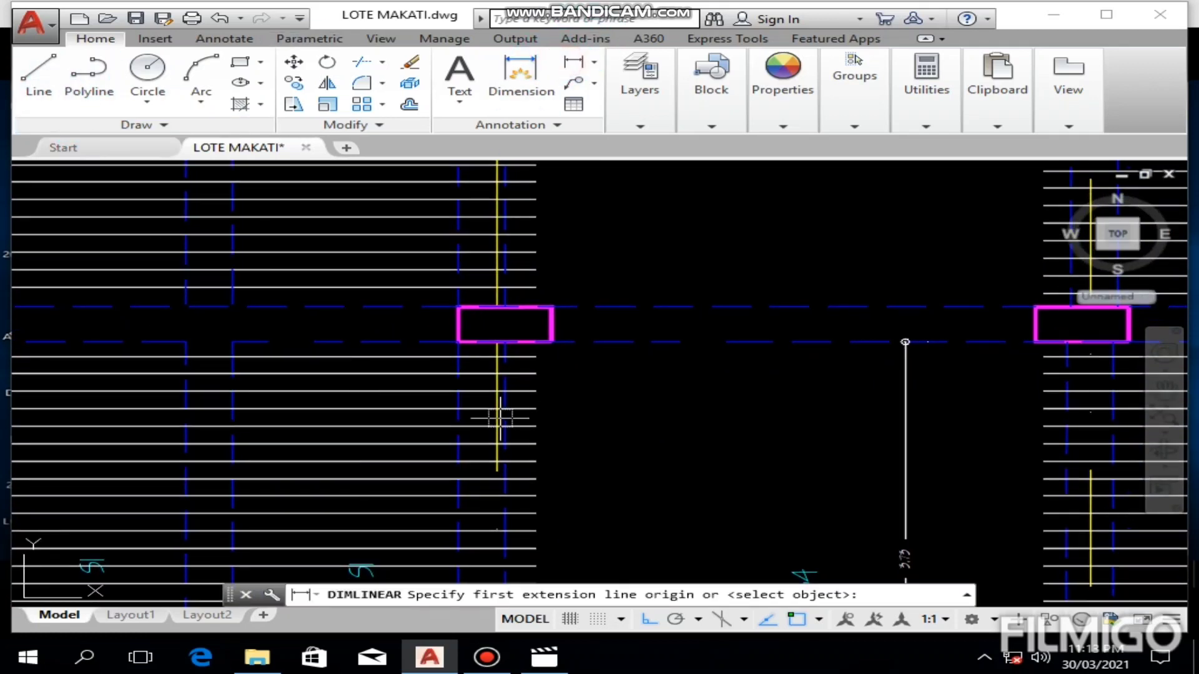
scroll(499, 412, up, 8)
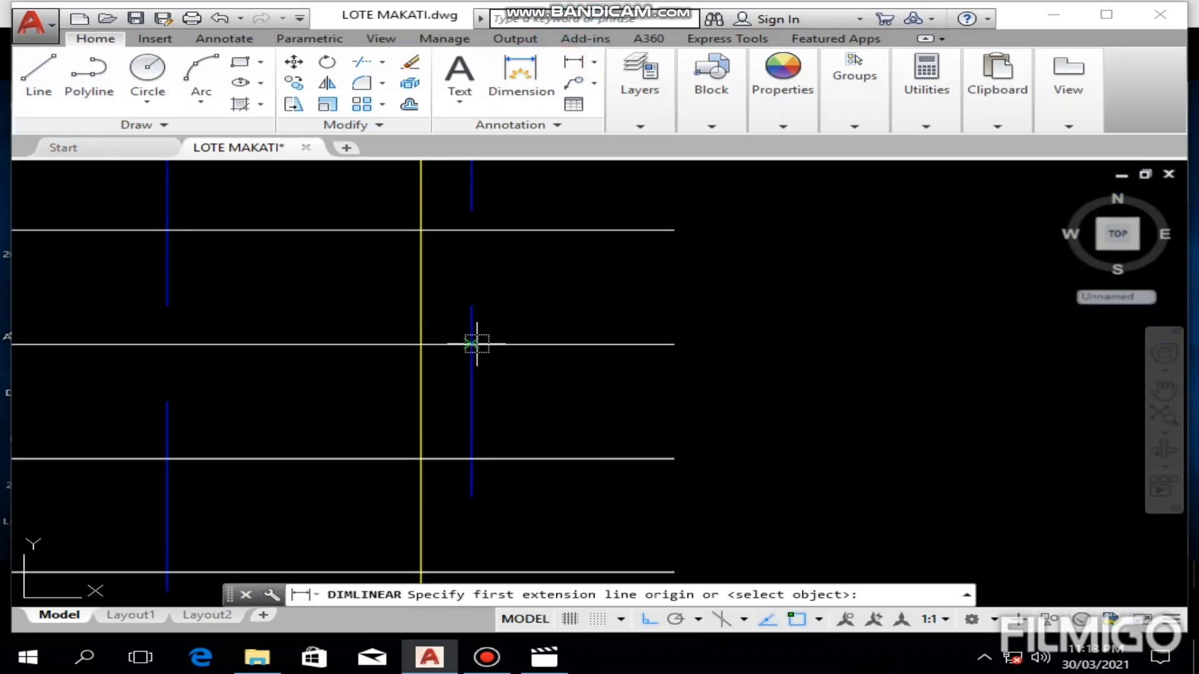
click(476, 343)
click(674, 344)
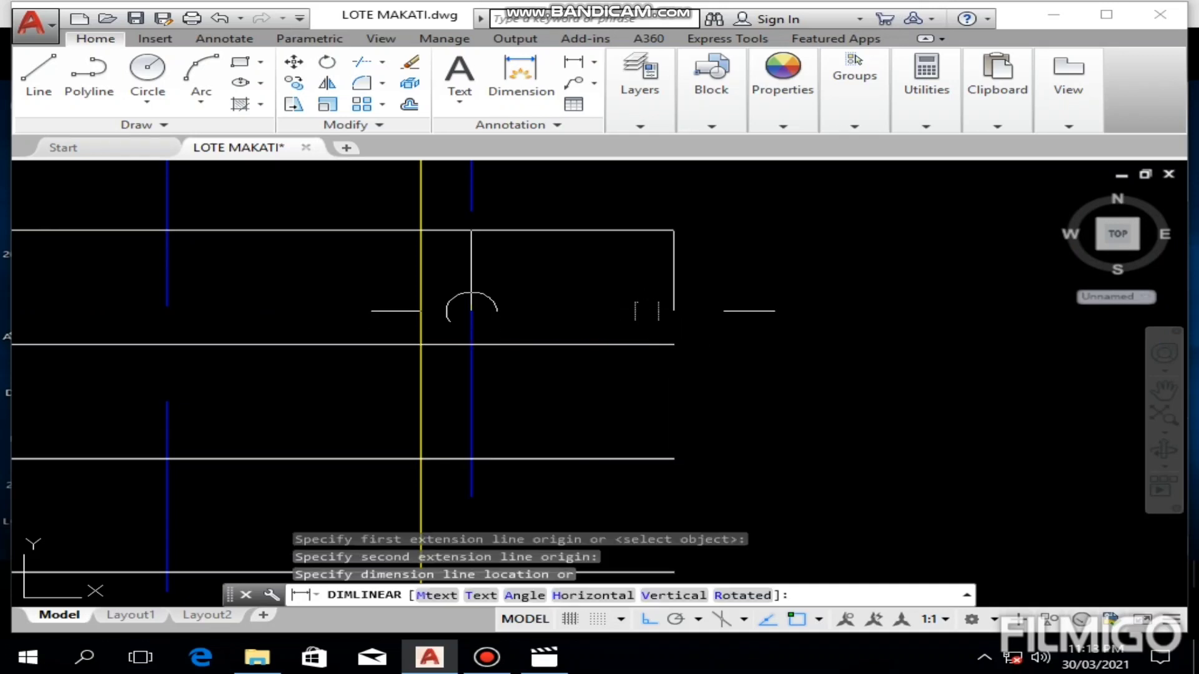
click(667, 312)
scroll(650, 312, down, 6)
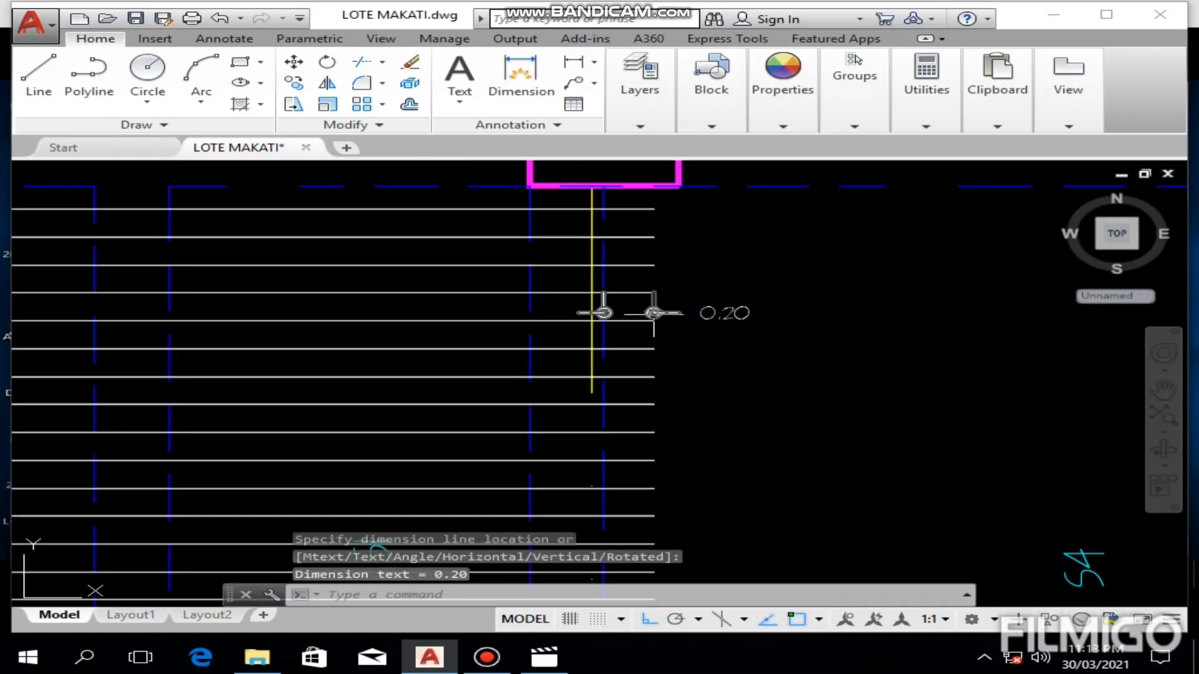
key(Escape)
click(742, 294)
click(710, 356)
key(Delete)
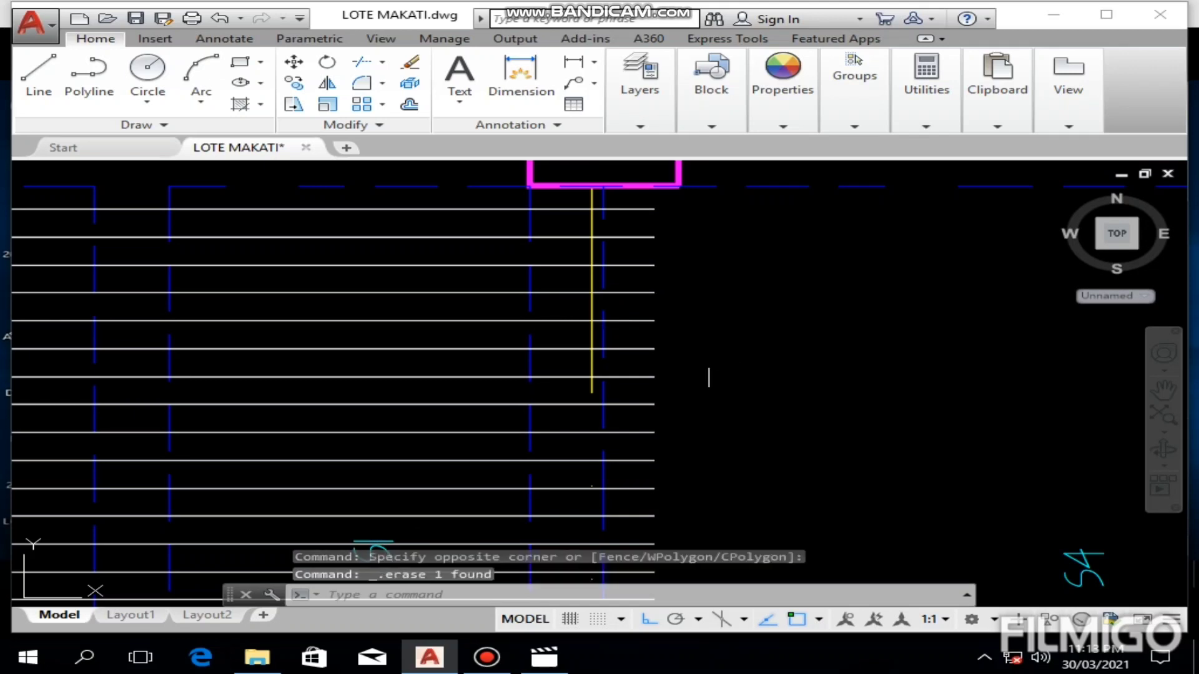
Step: Draw a line from the uppermost S1 bar's right end 0.05 leftward, then vertically down past the grid A beam at grid 4
scroll(708, 334, down, 2)
scroll(680, 341, up, 4)
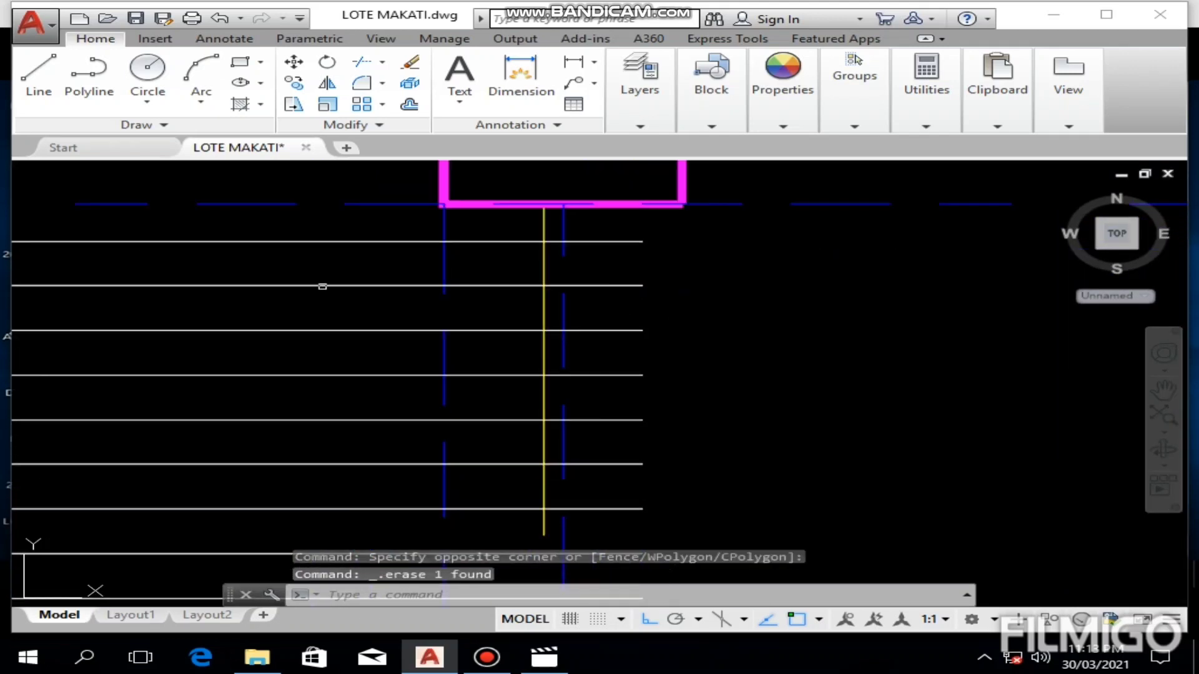
click(39, 78)
scroll(511, 252, up, 2)
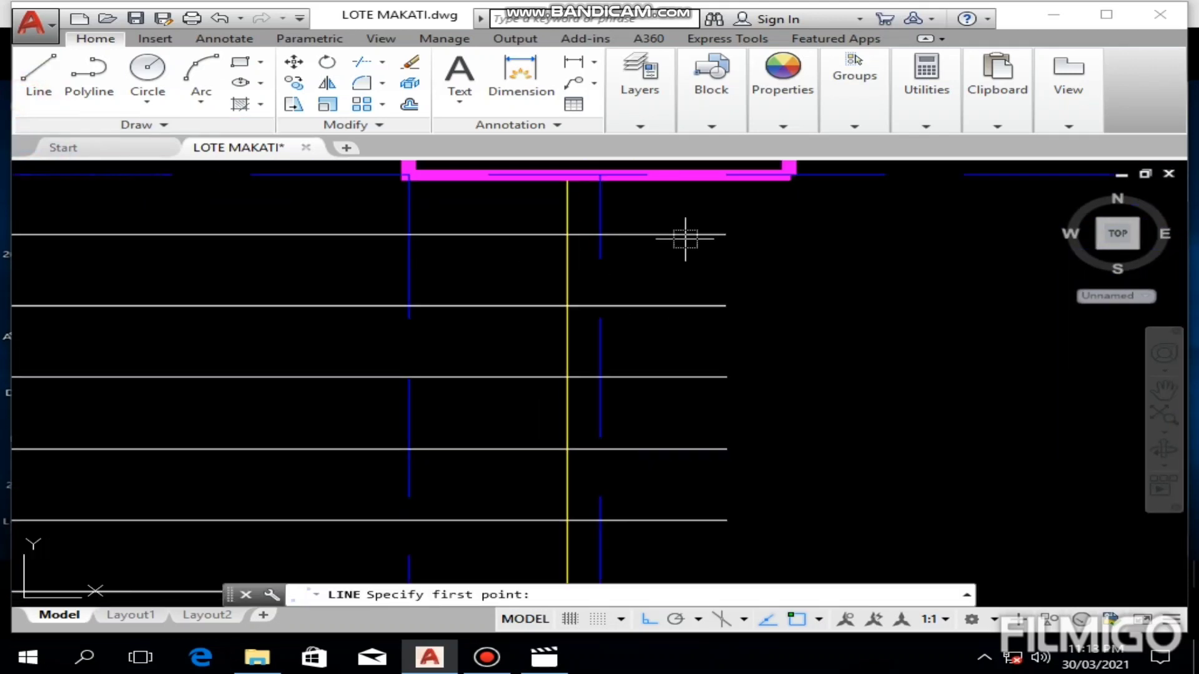
click(725, 235)
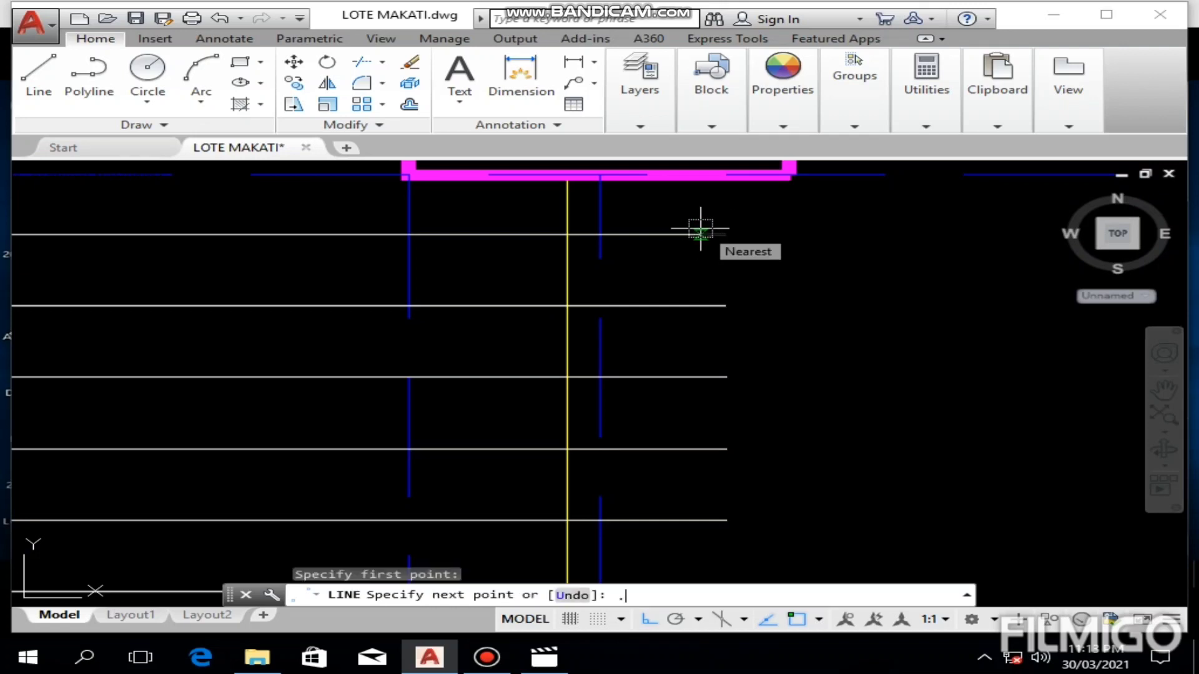
key(Return)
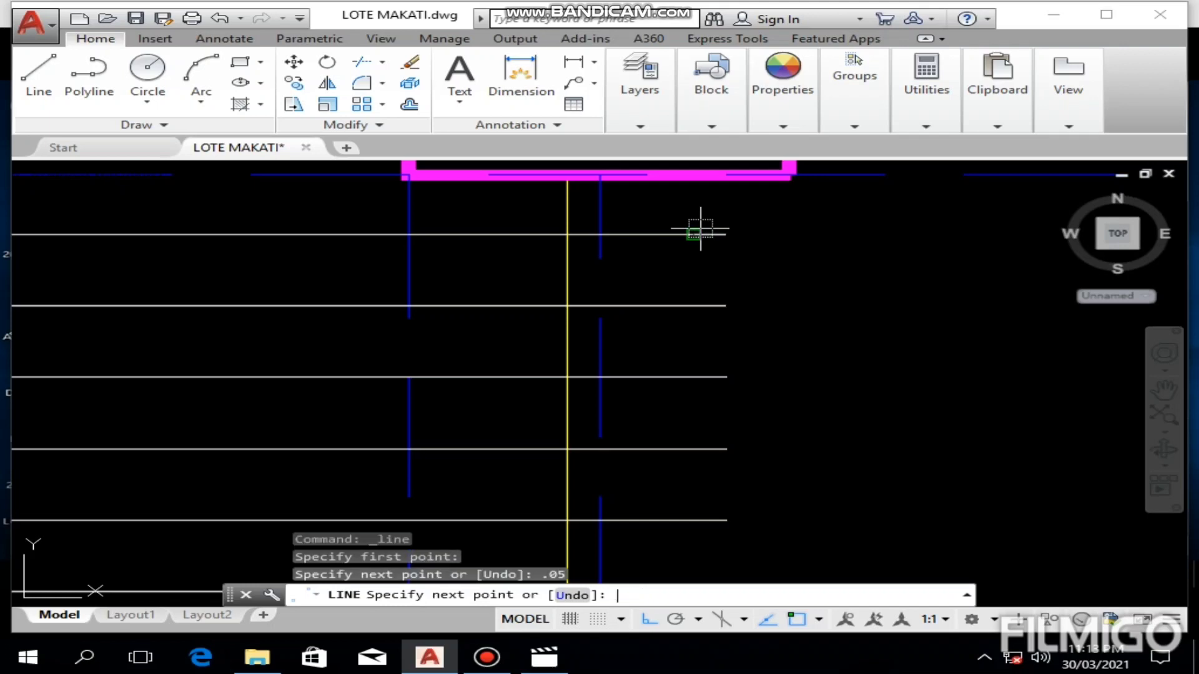
middle_drag(679, 465, 681, 235)
scroll(693, 284, down, 5)
middle_drag(684, 525, 682, 286)
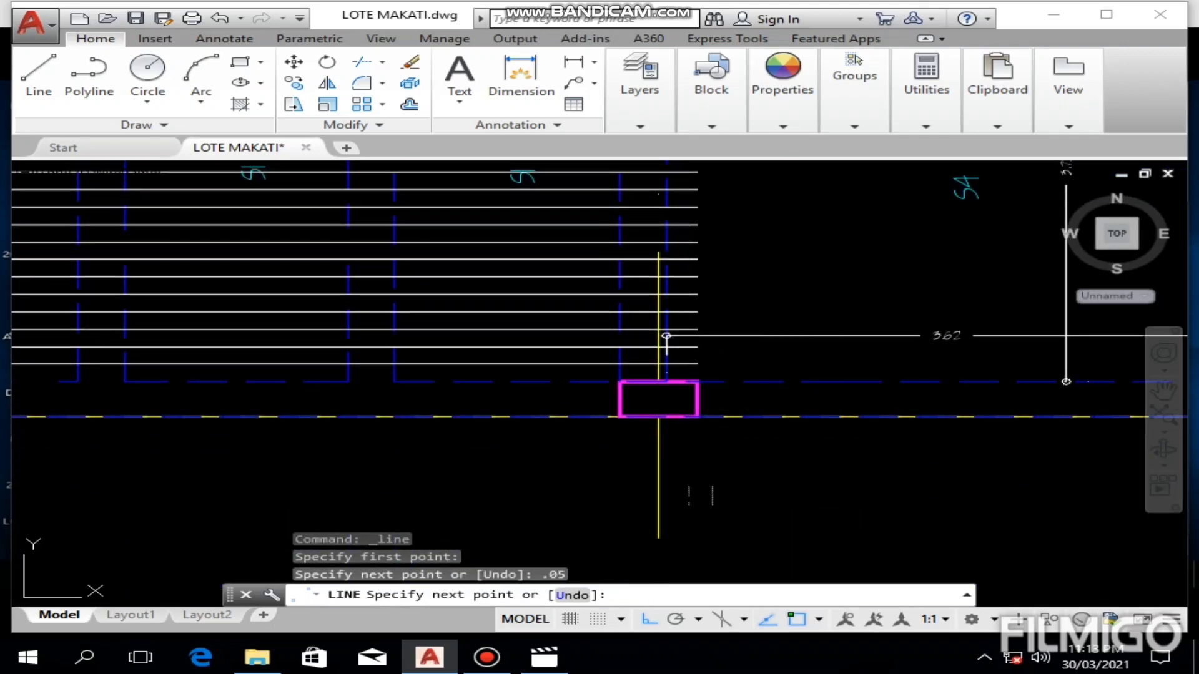
click(691, 495)
key(Escape)
Step: Stretch the vertical helper line's upper end up through the S2 panels to above the outer beam near grid bubble 4
middle_drag(700, 206, 637, 597)
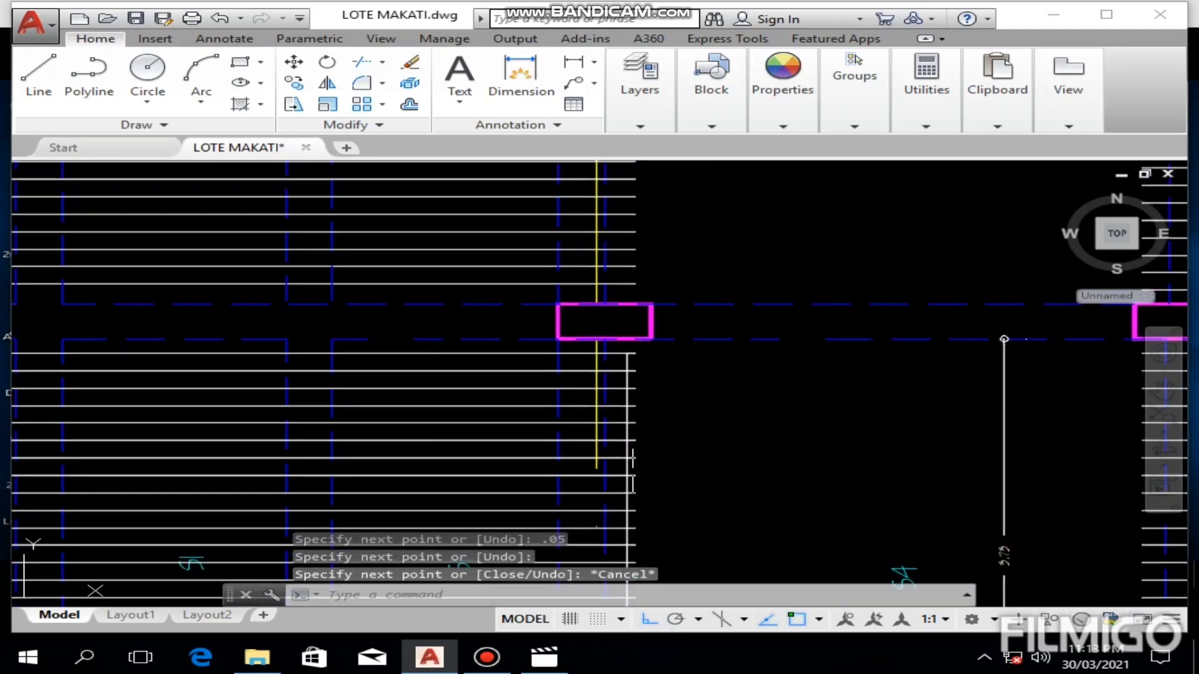
click(627, 364)
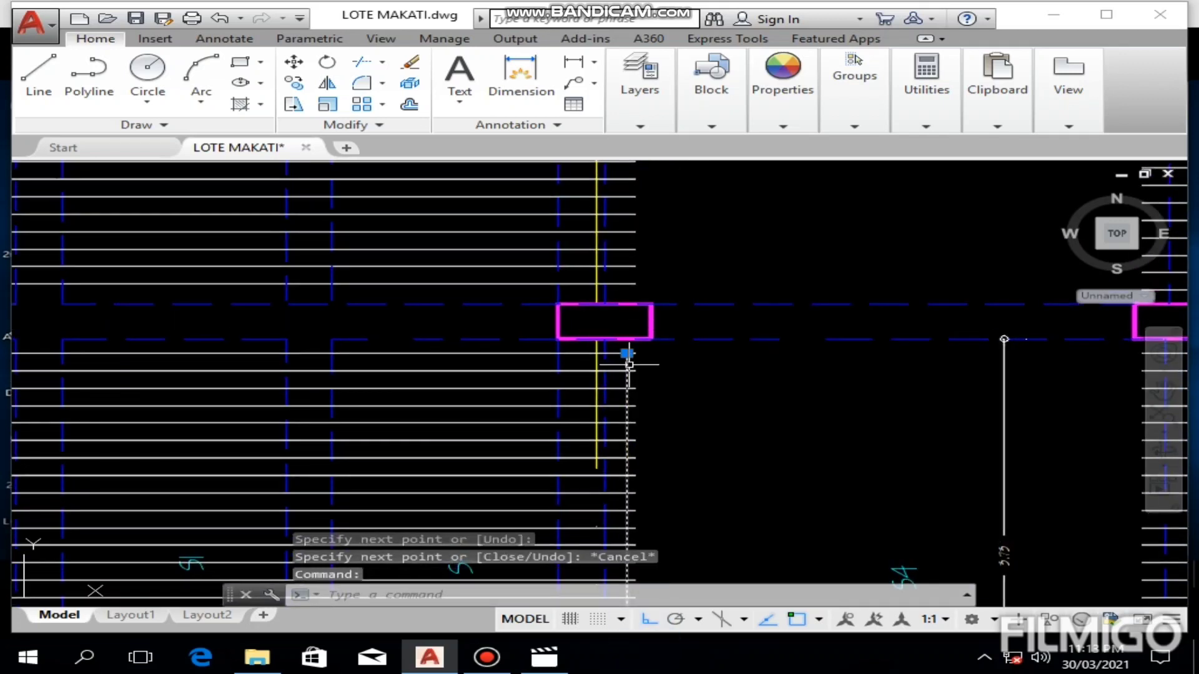
click(627, 354)
middle_drag(627, 354, 655, 525)
middle_drag(650, 426, 651, 500)
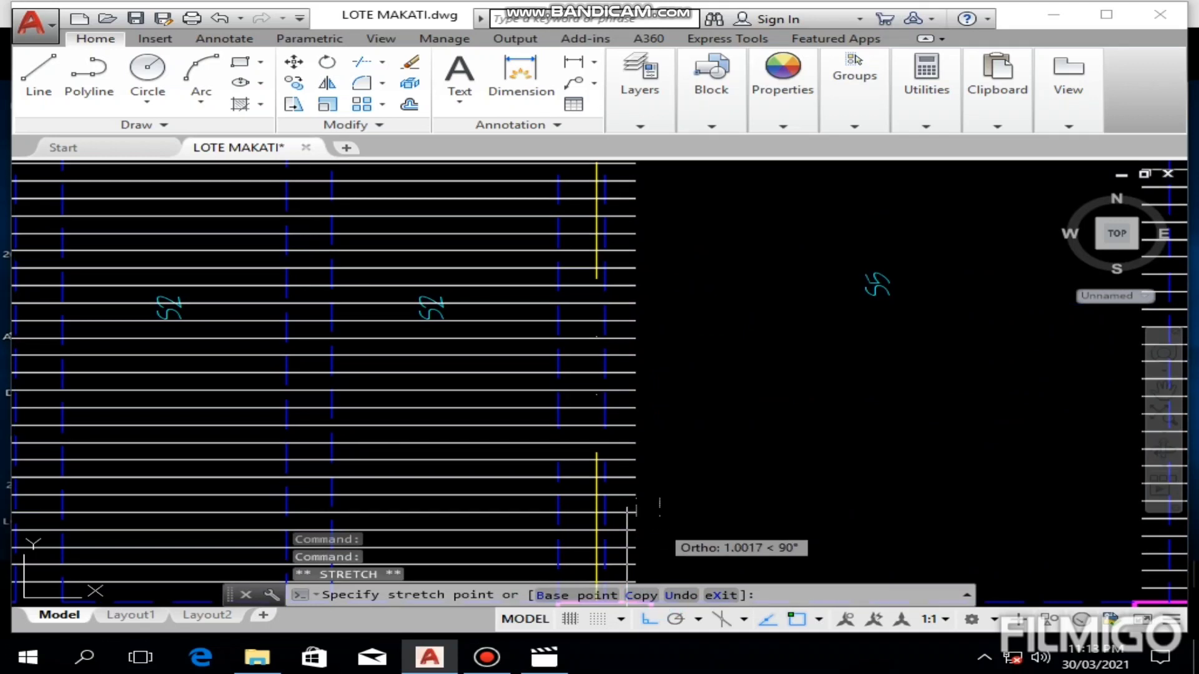
middle_drag(661, 354, 653, 493)
middle_drag(643, 214, 636, 329)
click(625, 261)
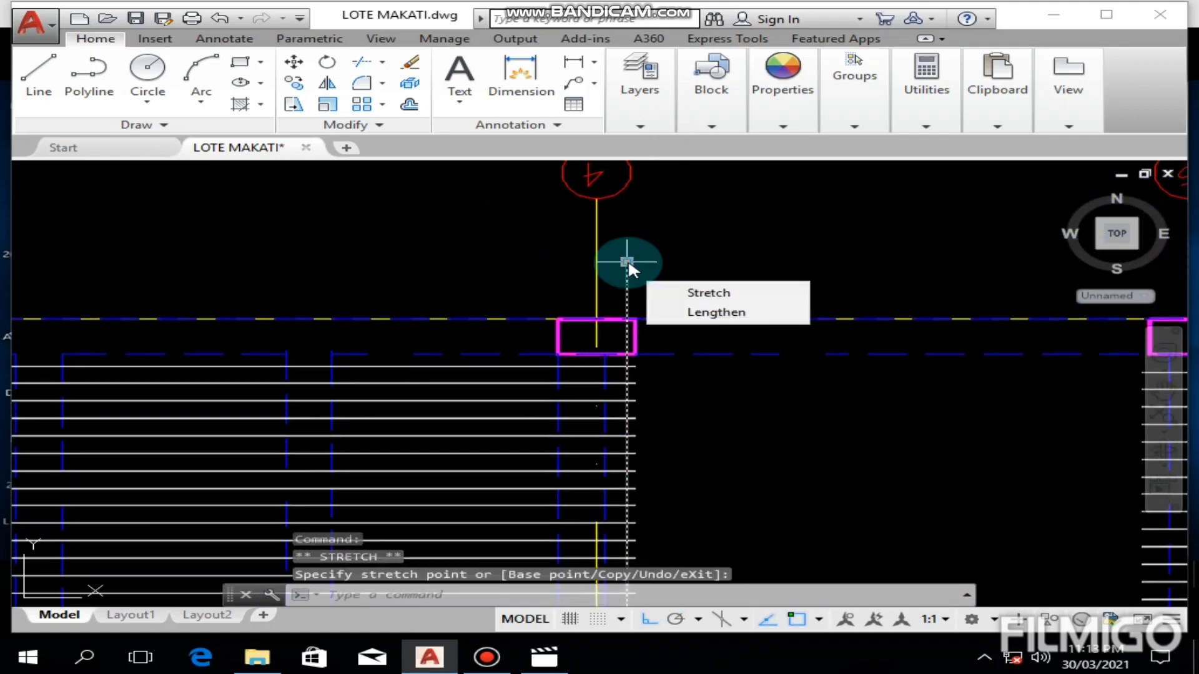
Step: Trim the right ends of the upper S2 bars back to the vertical helper line at grid 4
scroll(626, 261, down, 9)
click(663, 221)
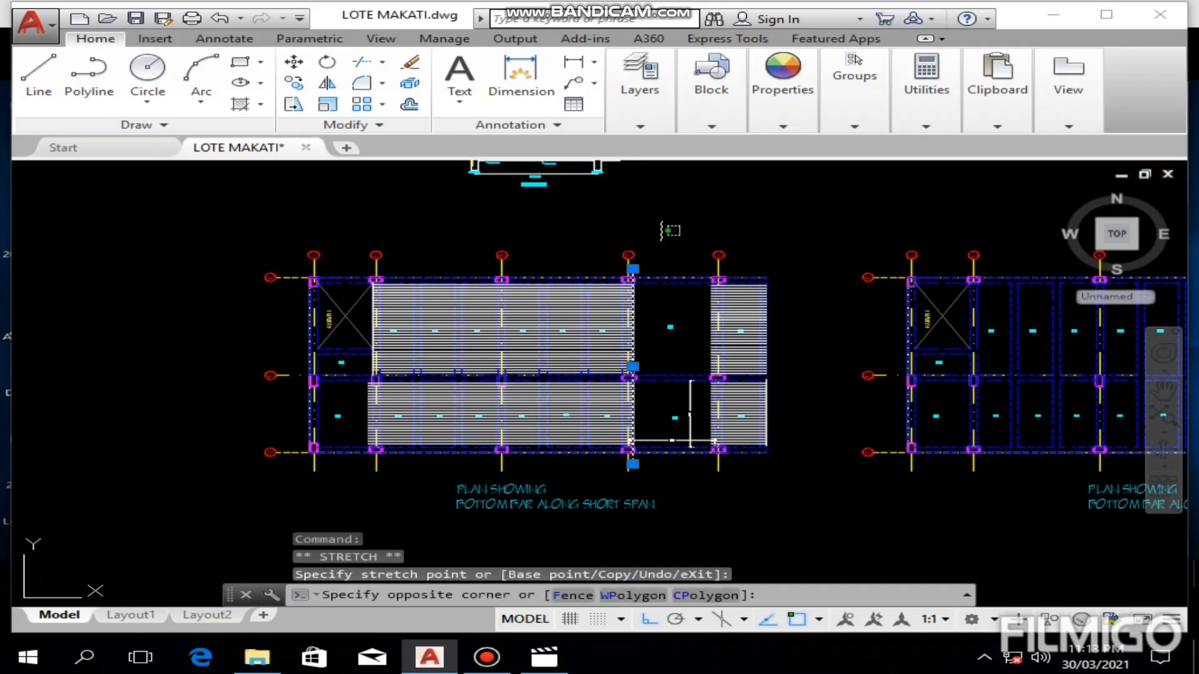
click(607, 474)
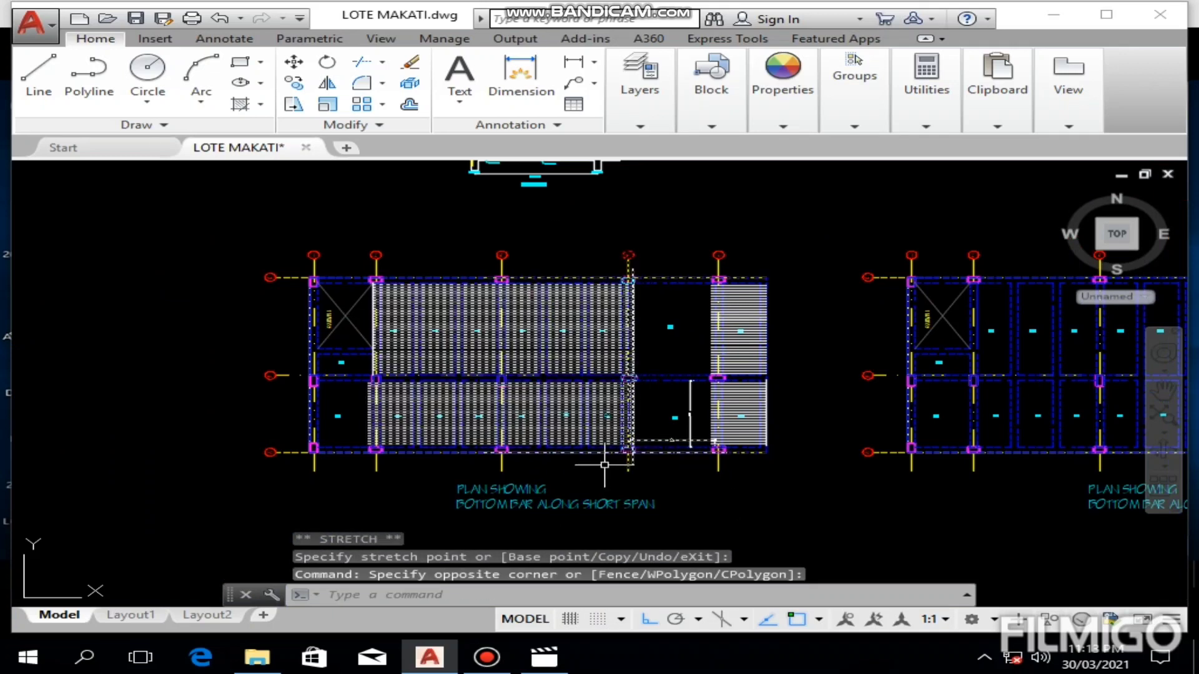
text(tr)
key(Return)
scroll(651, 270, up, 10)
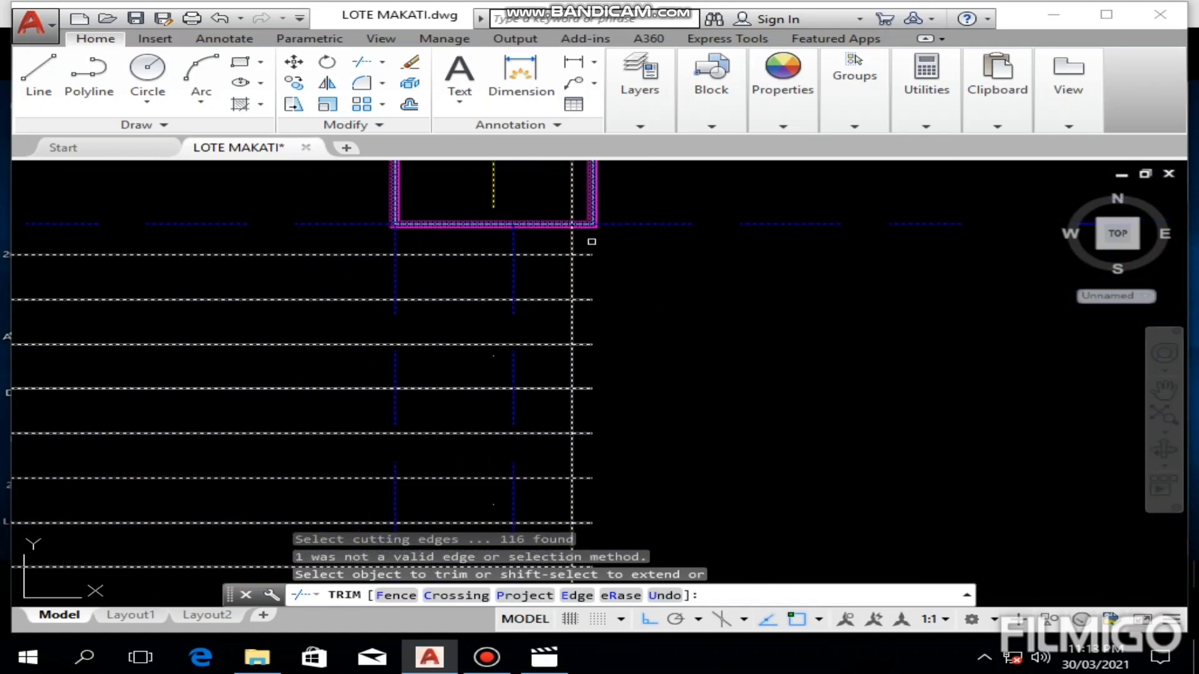
click(603, 246)
click(580, 405)
middle_drag(580, 403, 580, 289)
click(606, 215)
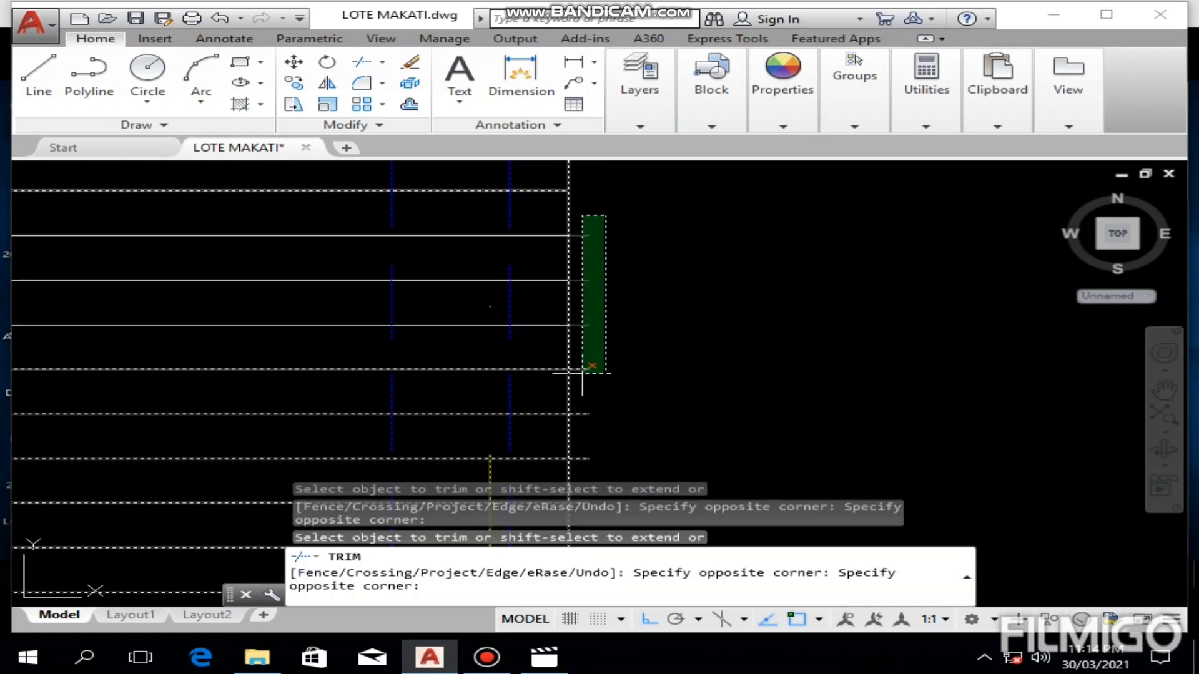
click(577, 455)
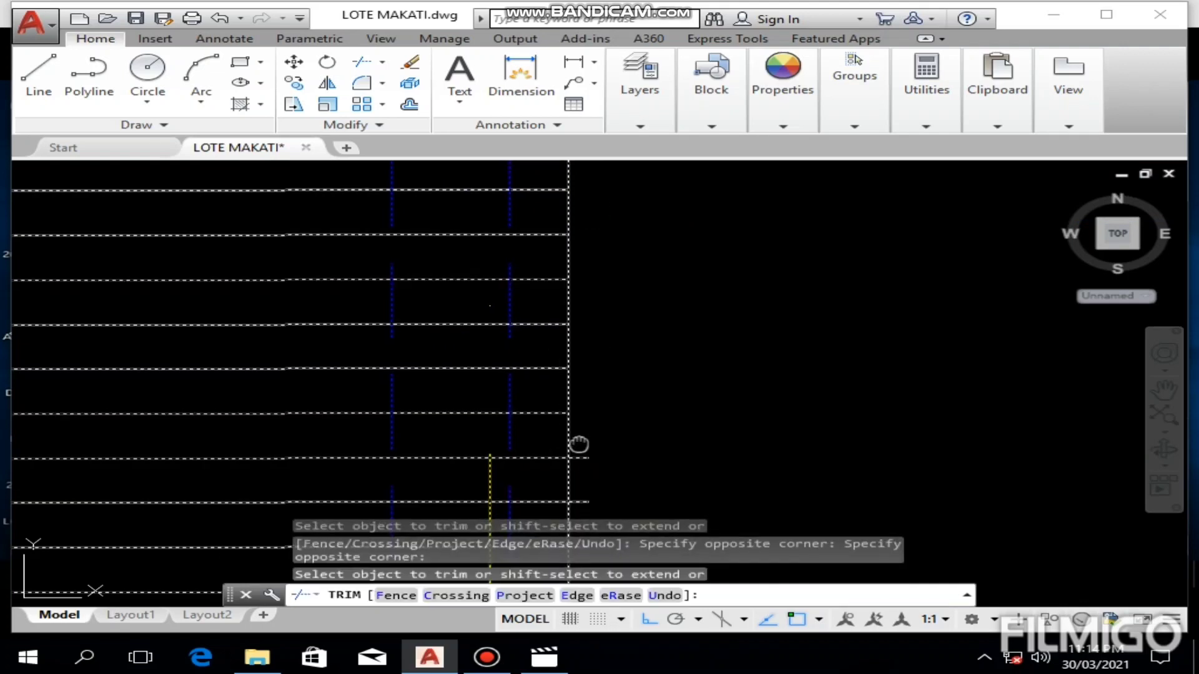
click(610, 184)
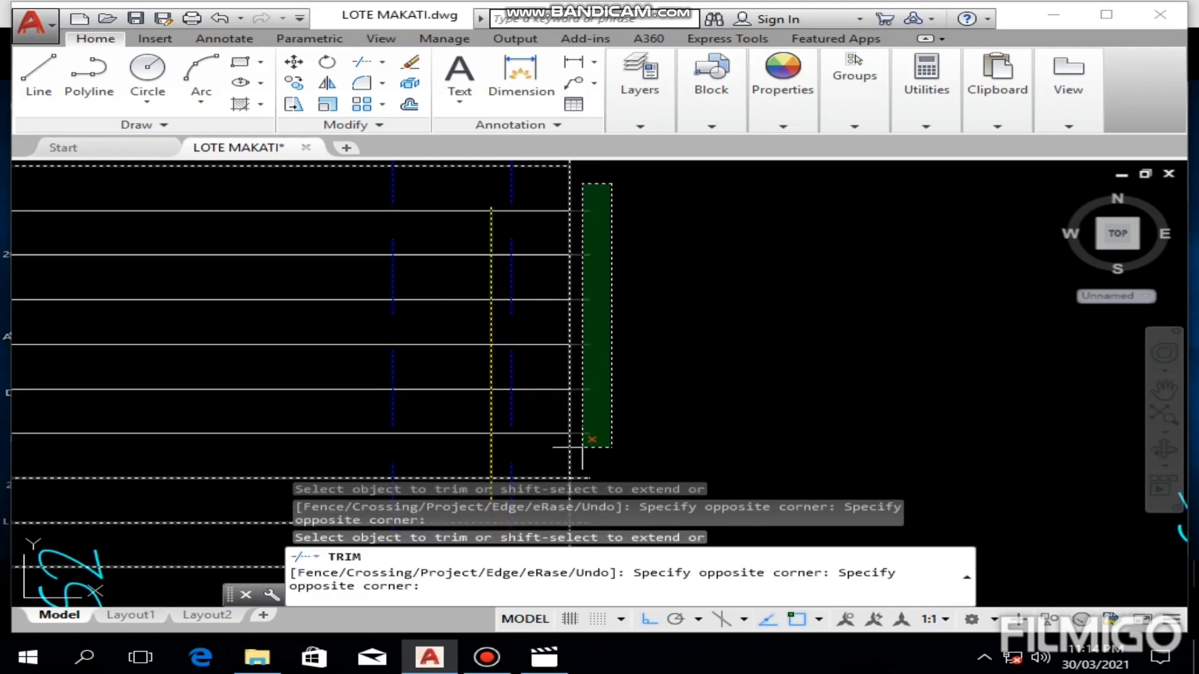
click(582, 447)
Step: Trim the right ends of the middle S2 bars back to the vertical helper line at grid 4
middle_drag(615, 401, 625, 224)
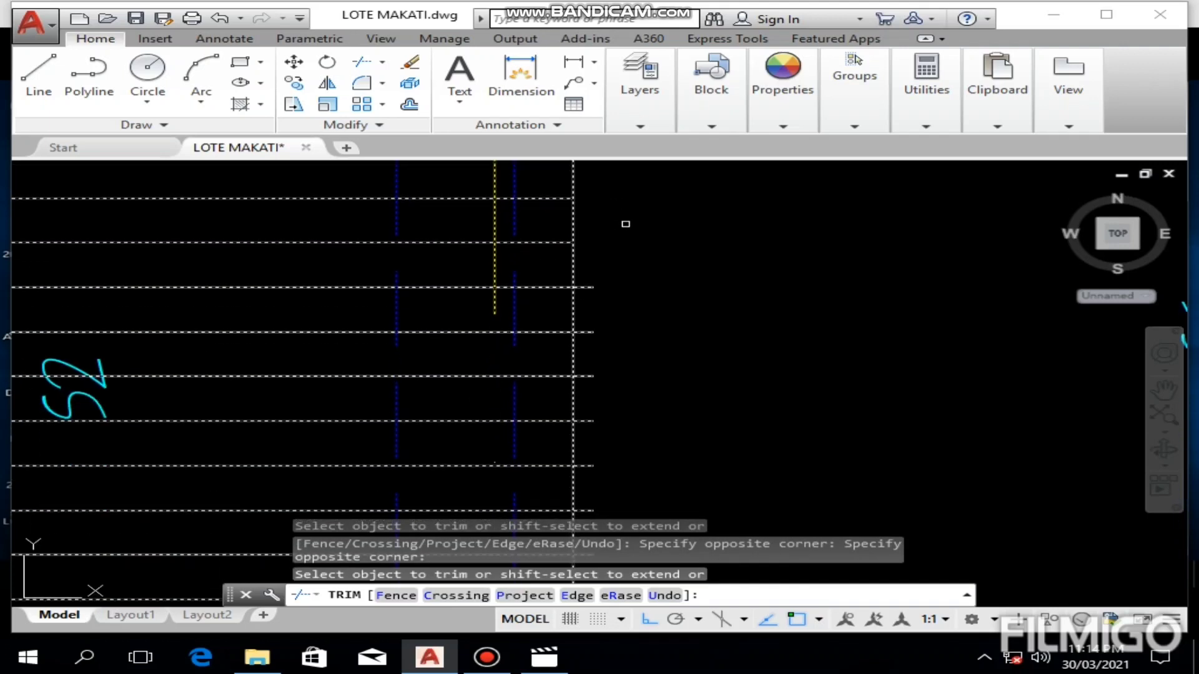
click(602, 262)
click(577, 441)
middle_drag(578, 441, 581, 258)
click(601, 282)
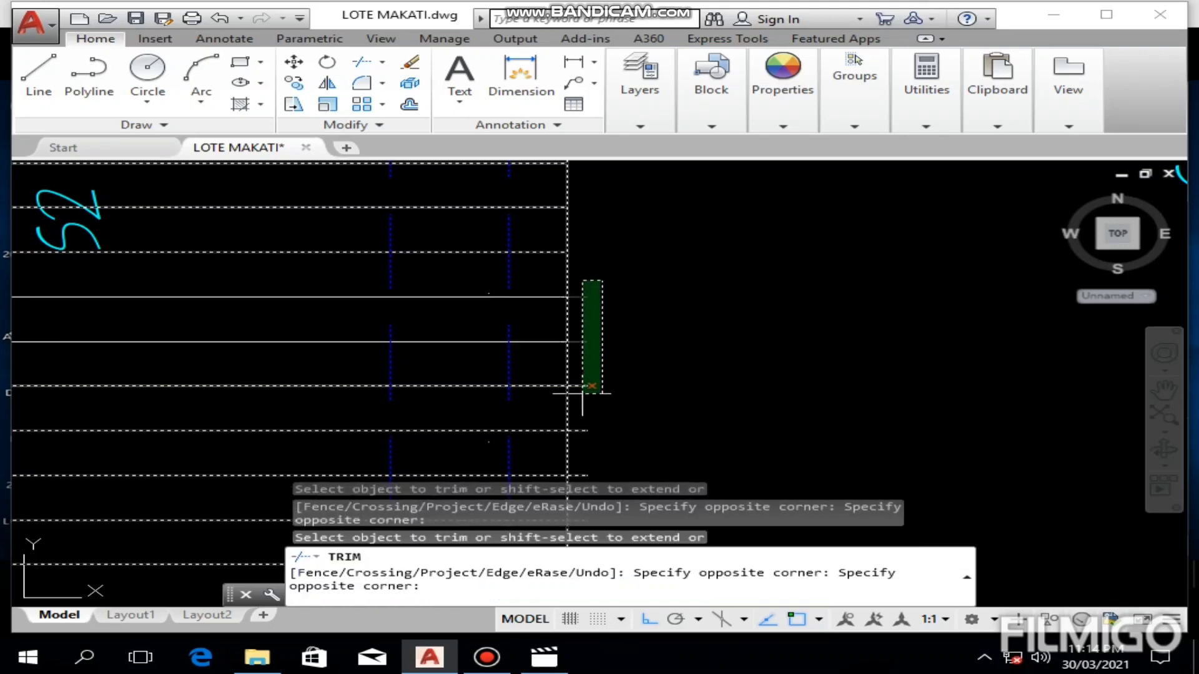
Step: Trim the right ends of the lower S2 bars to the vertical helper line and end the trim
middle_drag(615, 365, 577, 366)
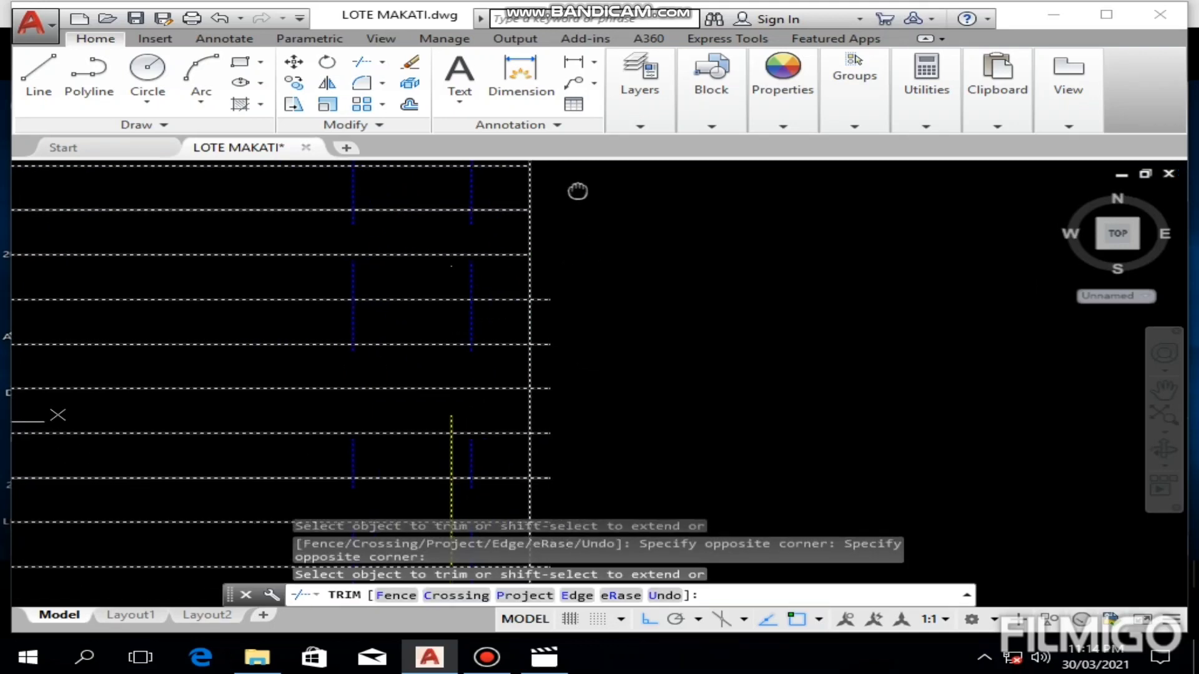
click(560, 289)
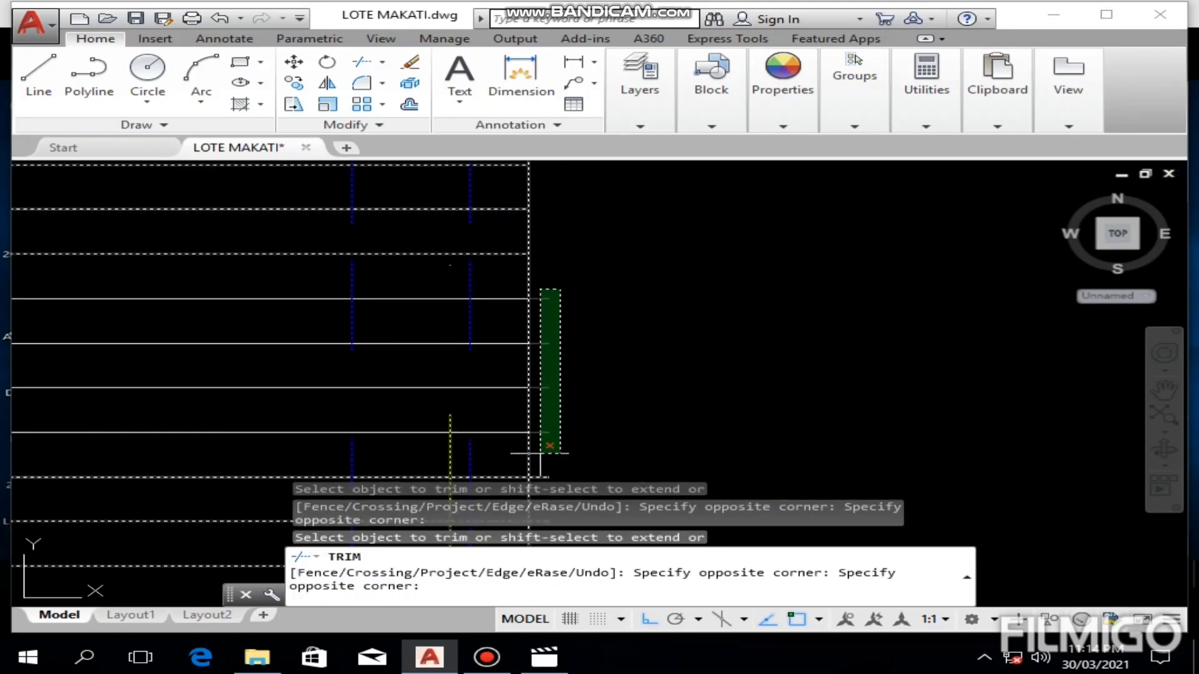
click(536, 448)
click(563, 284)
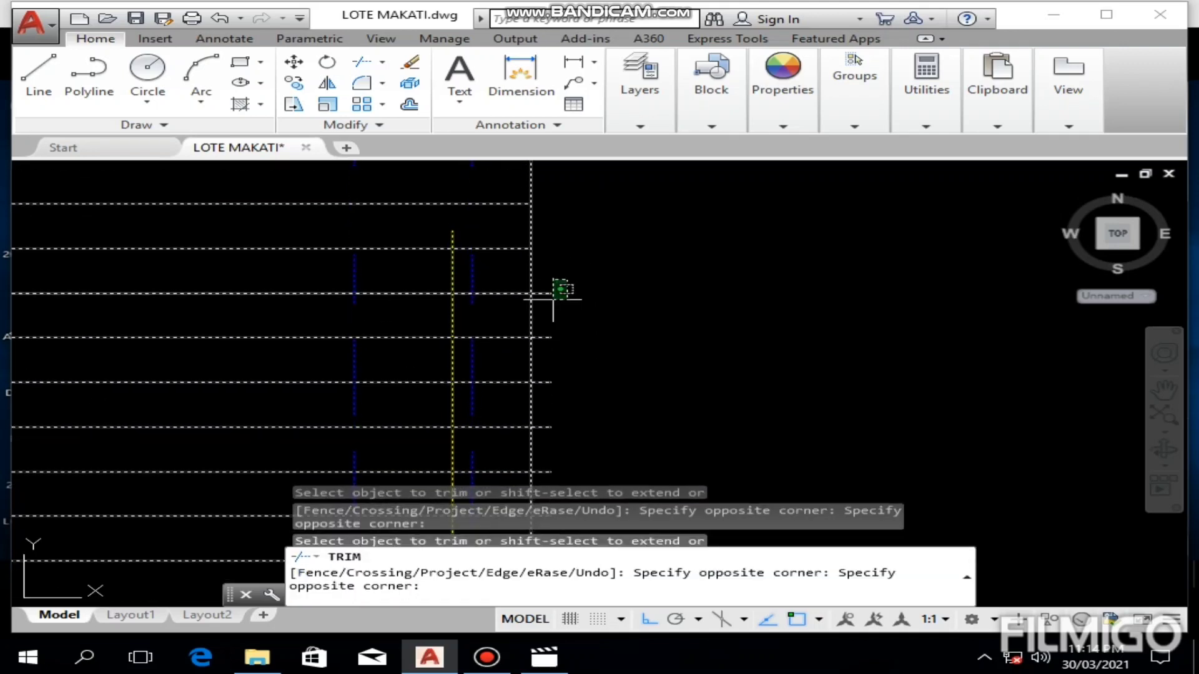
click(543, 446)
middle_drag(581, 402, 634, 94)
click(637, 94)
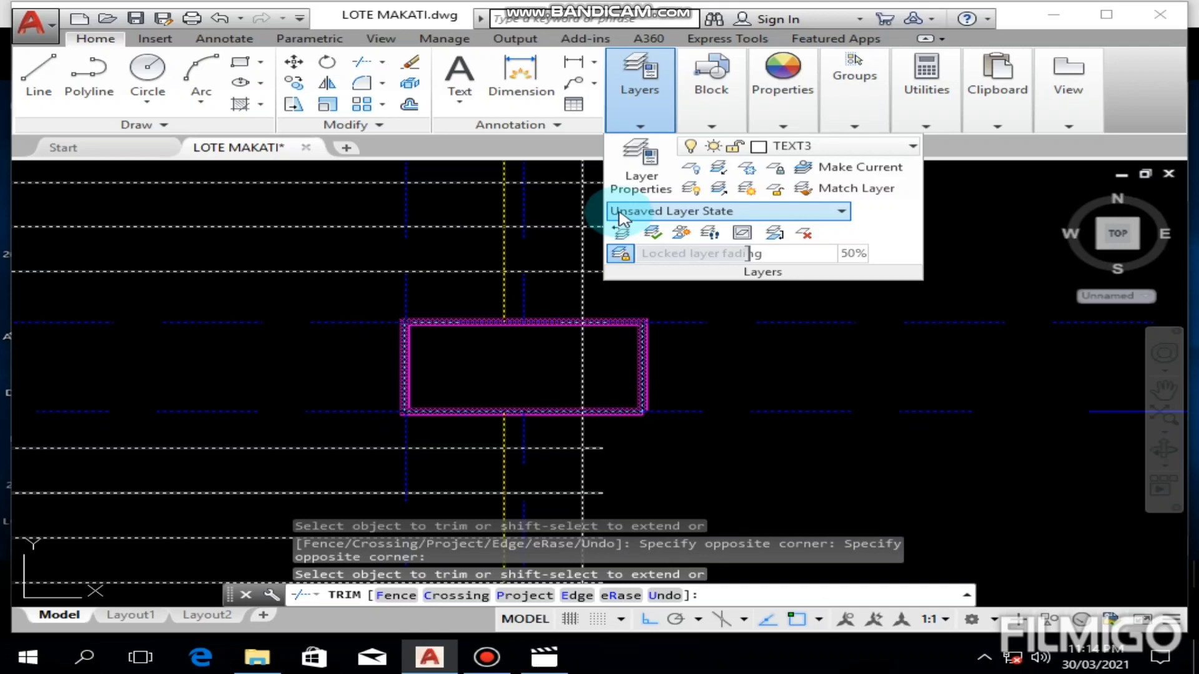
key(Escape)
Step: Trim the last untrimmed S2 bars just above grid B to the helper line, using the objects around grid 4 as cutting edges
scroll(611, 305, down, 3)
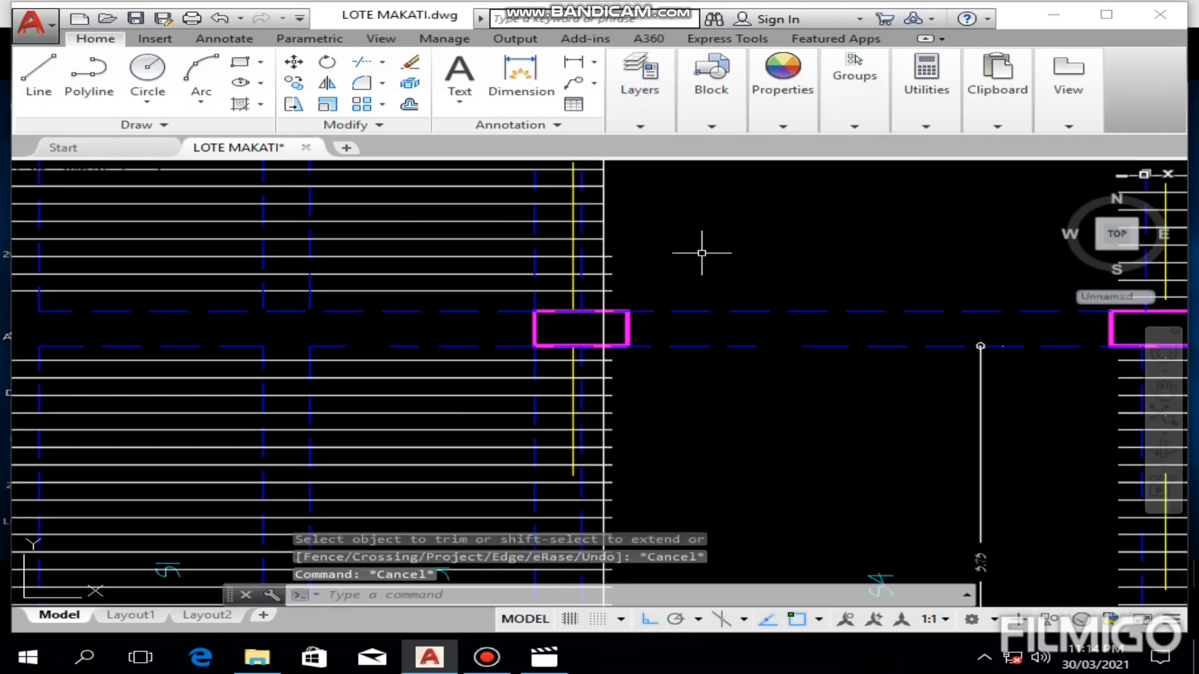
click(731, 213)
scroll(562, 399, down, 3)
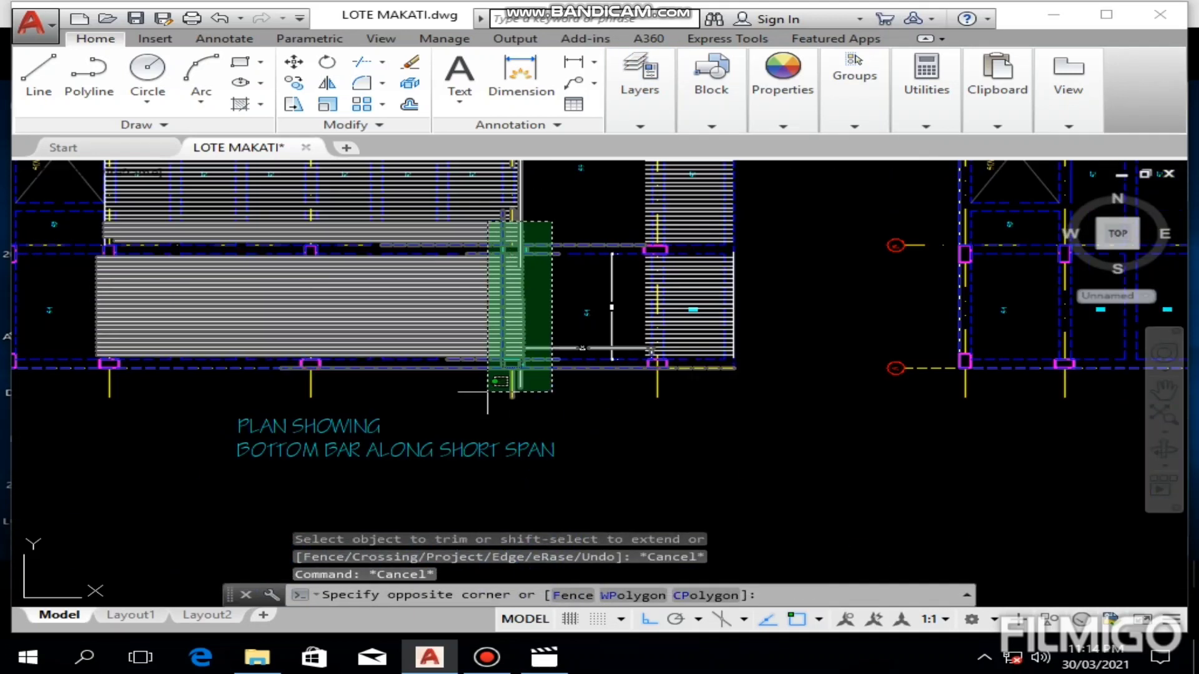
click(488, 393)
text(T)
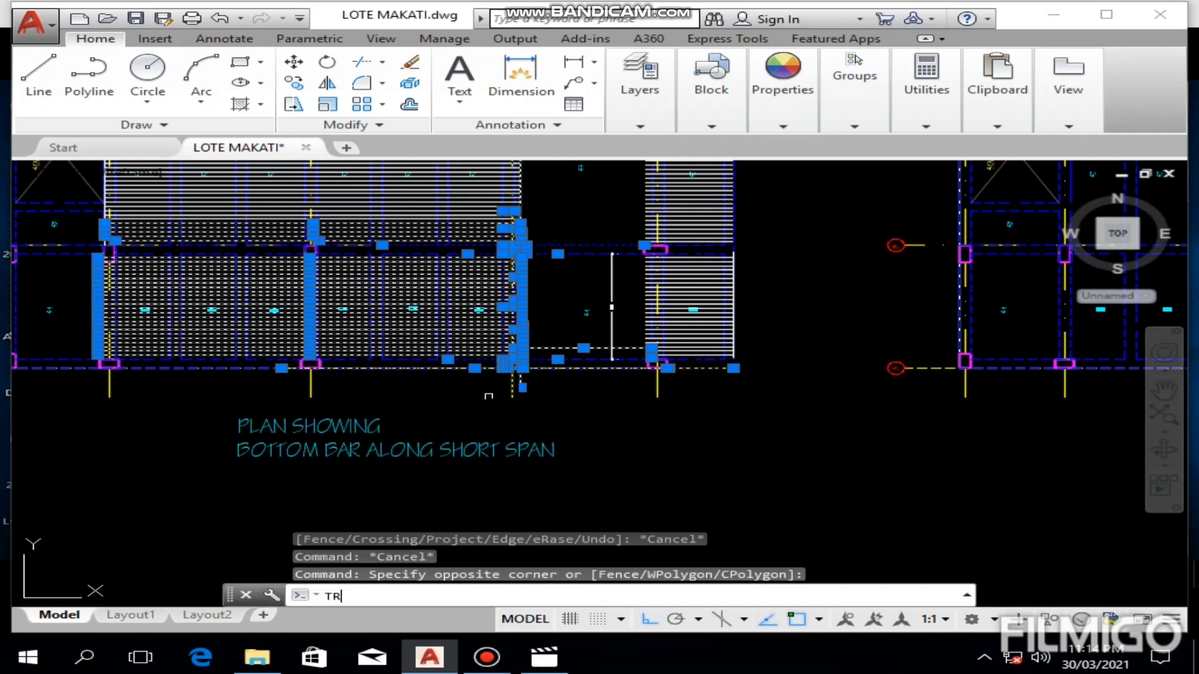
text(R)
key(Return)
scroll(542, 223, up, 8)
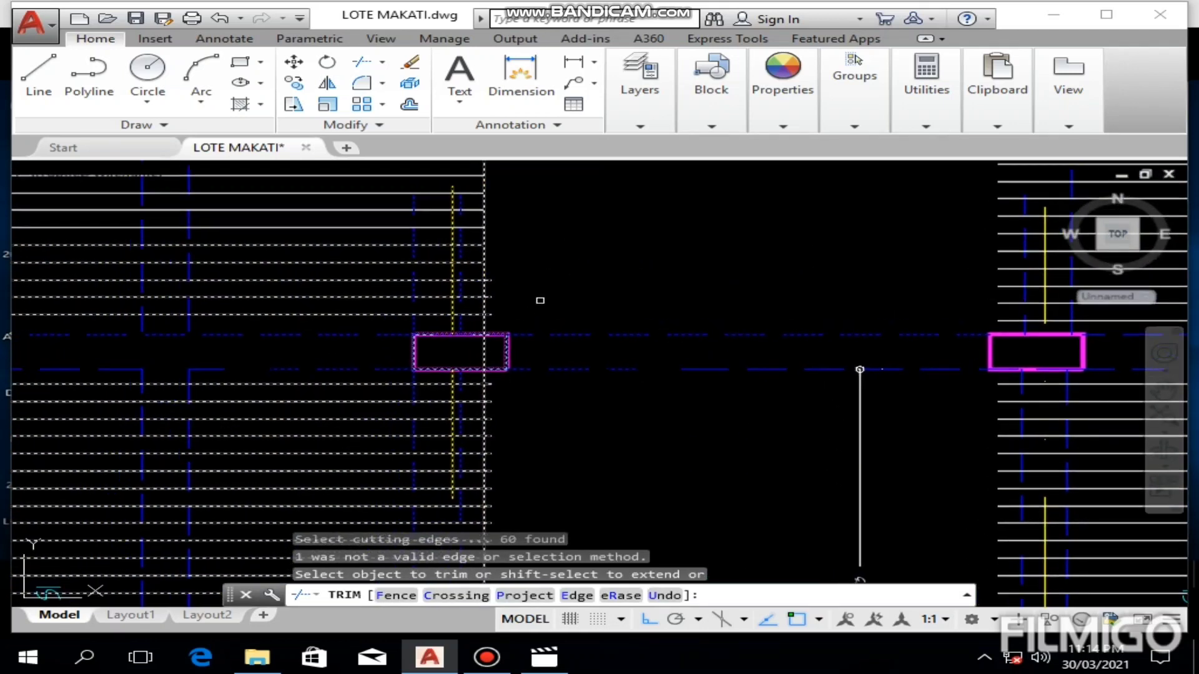
click(481, 188)
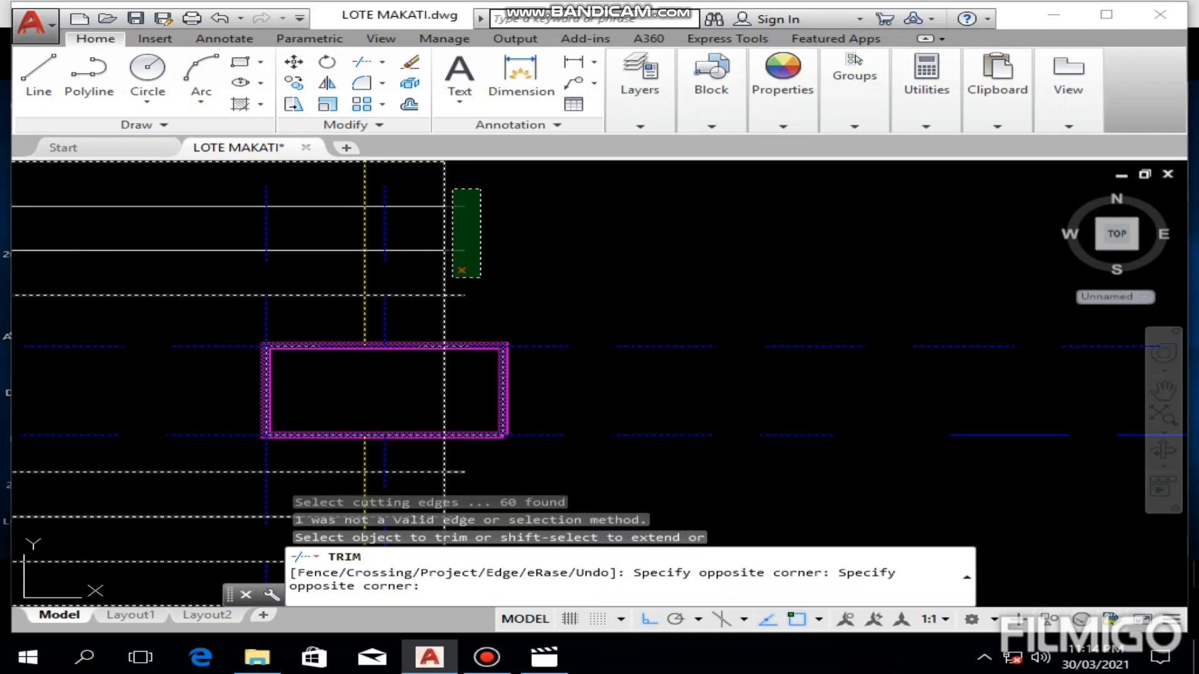
click(452, 305)
Step: Trim the right ends of the uppermost S1 bars just below grid B back to the vertical helper line at grid 4
middle_drag(468, 323, 474, 213)
mouse_move(497, 423)
middle_down()
mouse_move(547, 279)
mouse_move(524, 274)
mouse_move(548, 246)
middle_up()
click(538, 225)
click(508, 401)
click(555, 264)
click(515, 446)
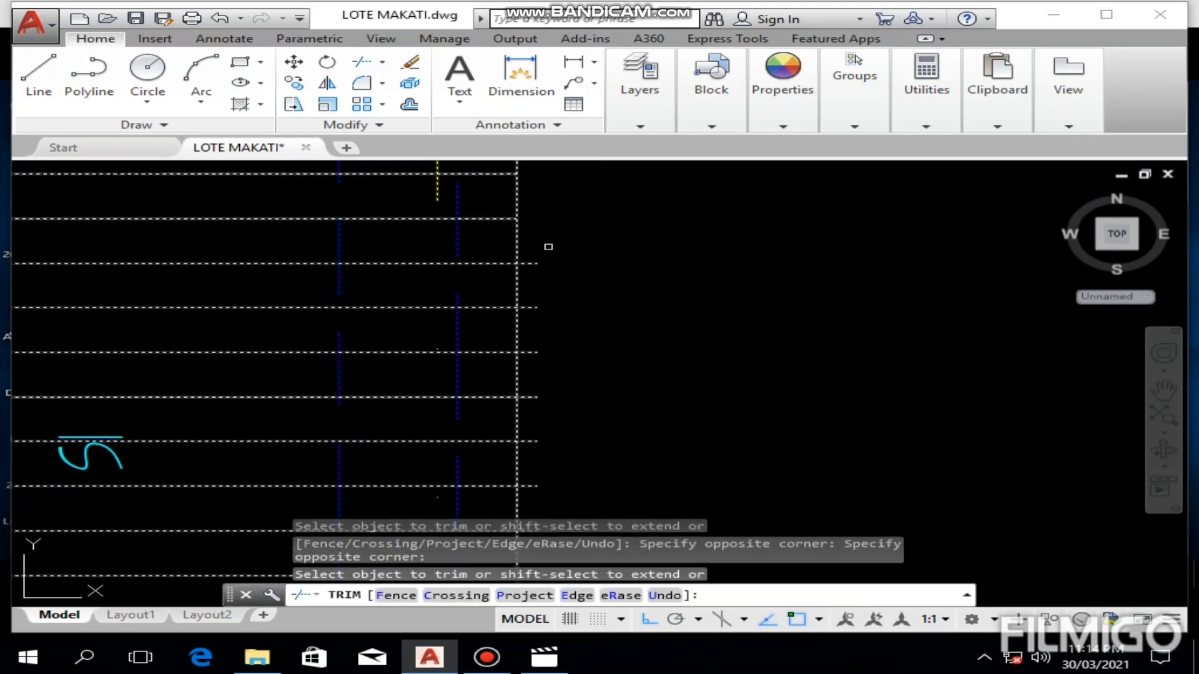
Step: Trim the right ends of the middle S1 bars back to the vertical helper line at grid 4
click(550, 248)
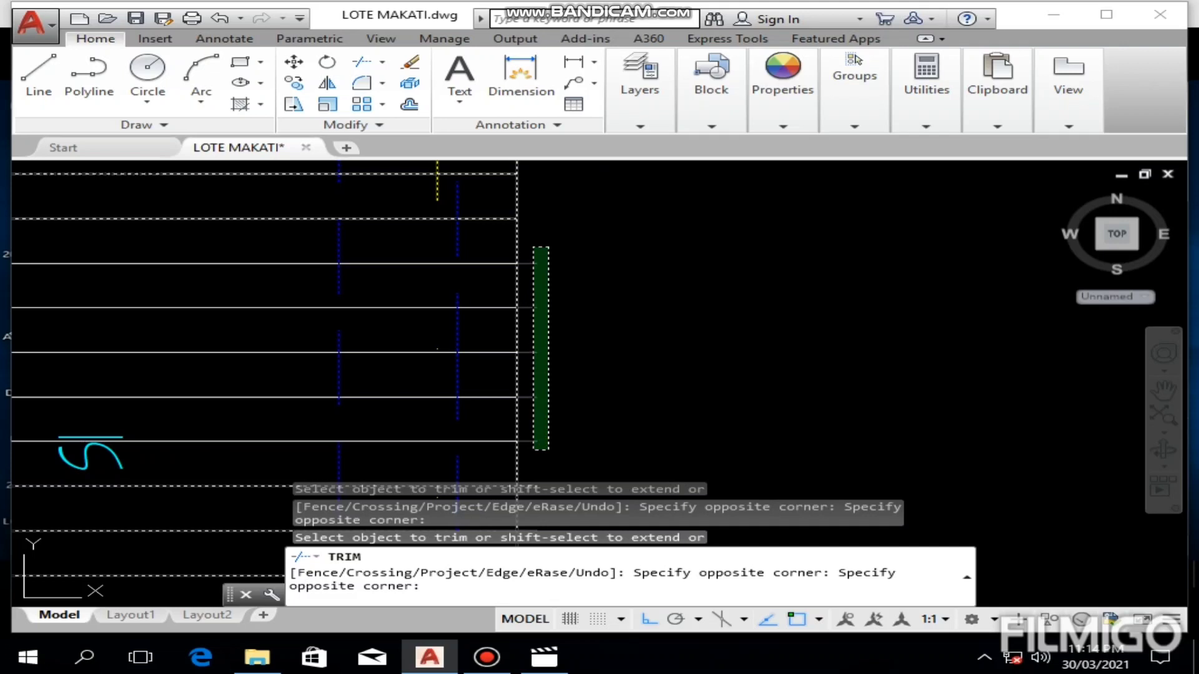
click(542, 435)
middle_drag(578, 401, 614, 209)
click(595, 251)
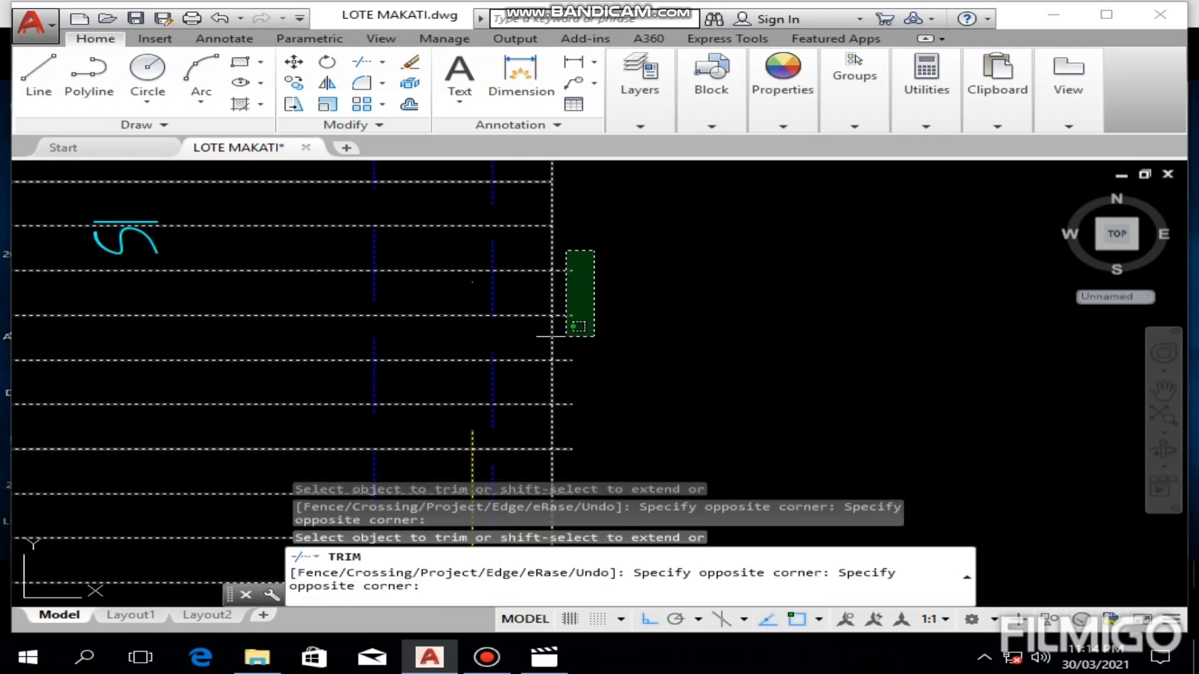
click(562, 412)
Step: Trim the right ends of the lowest S1 bars back to the helper line at grid 4 and end the trim
middle_drag(562, 409, 562, 287)
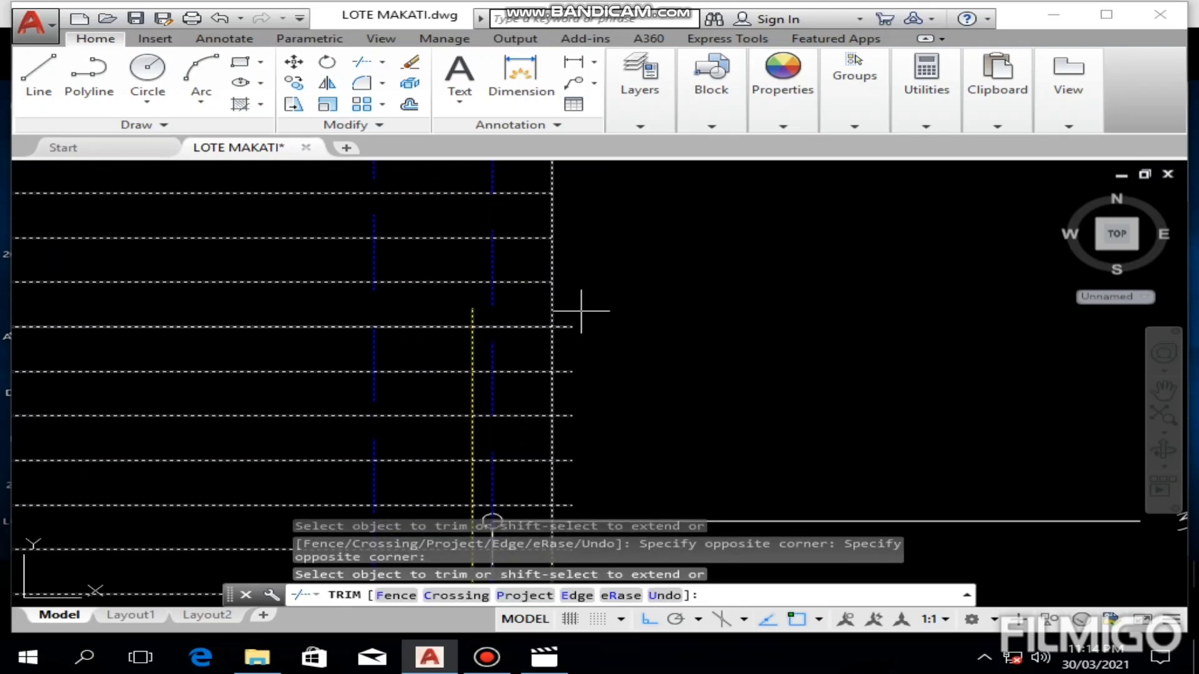
click(580, 311)
click(565, 472)
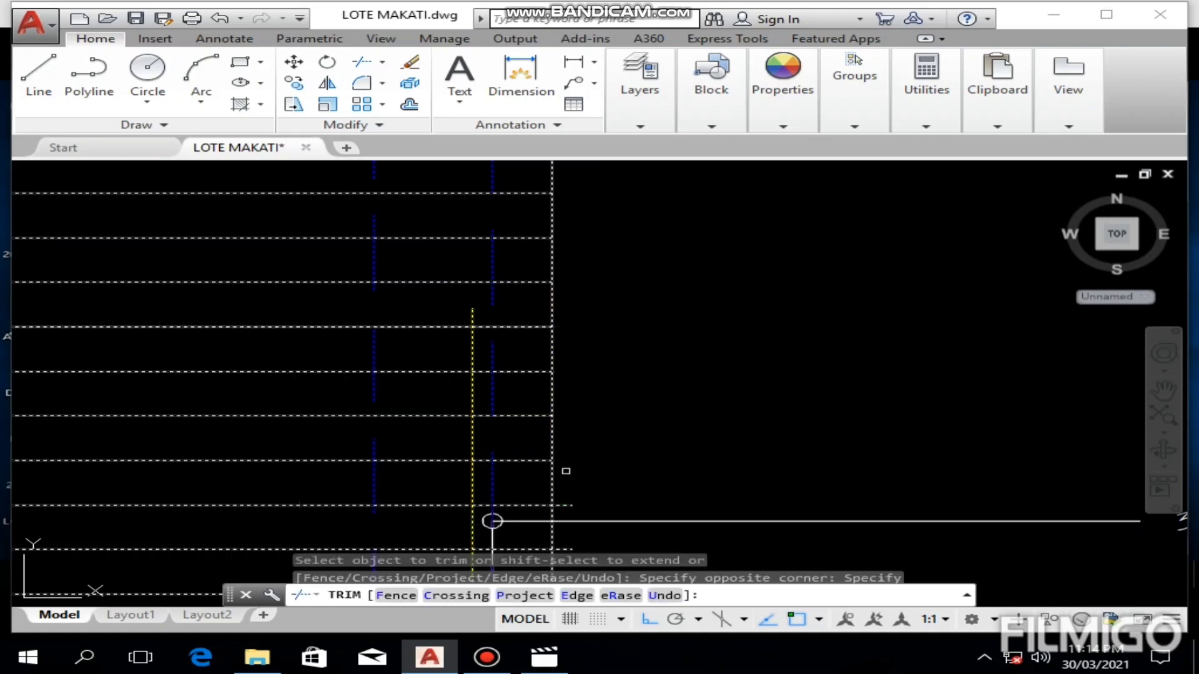
middle_drag(574, 485, 578, 322)
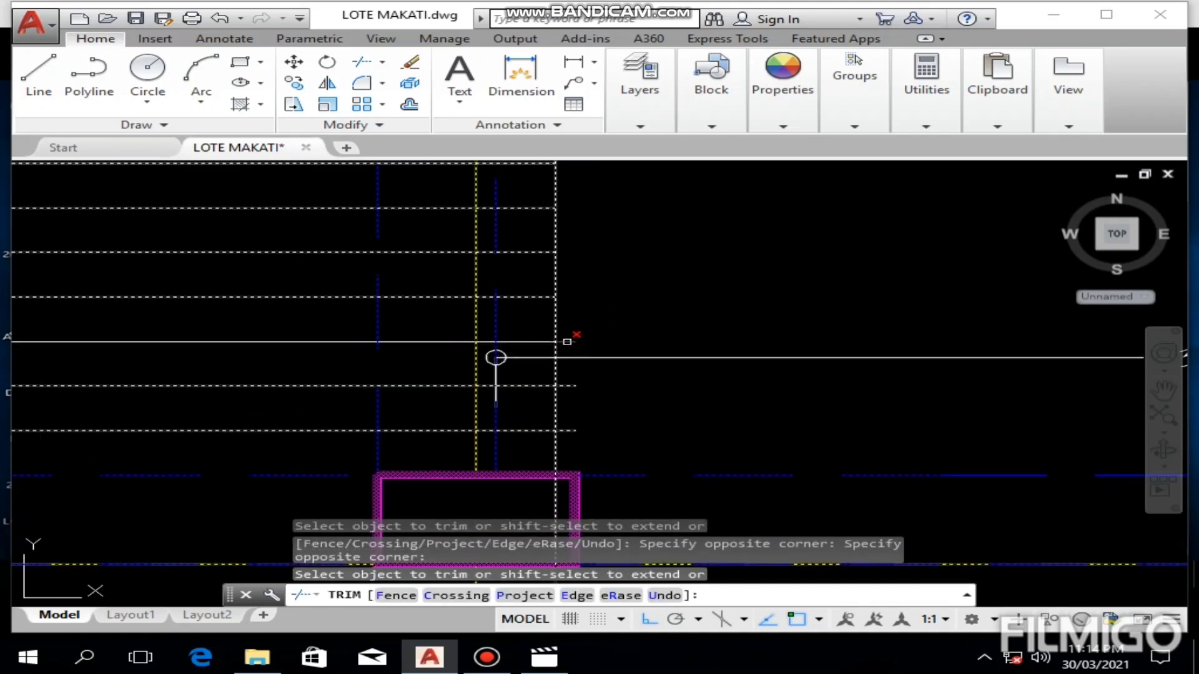
click(568, 342)
click(565, 387)
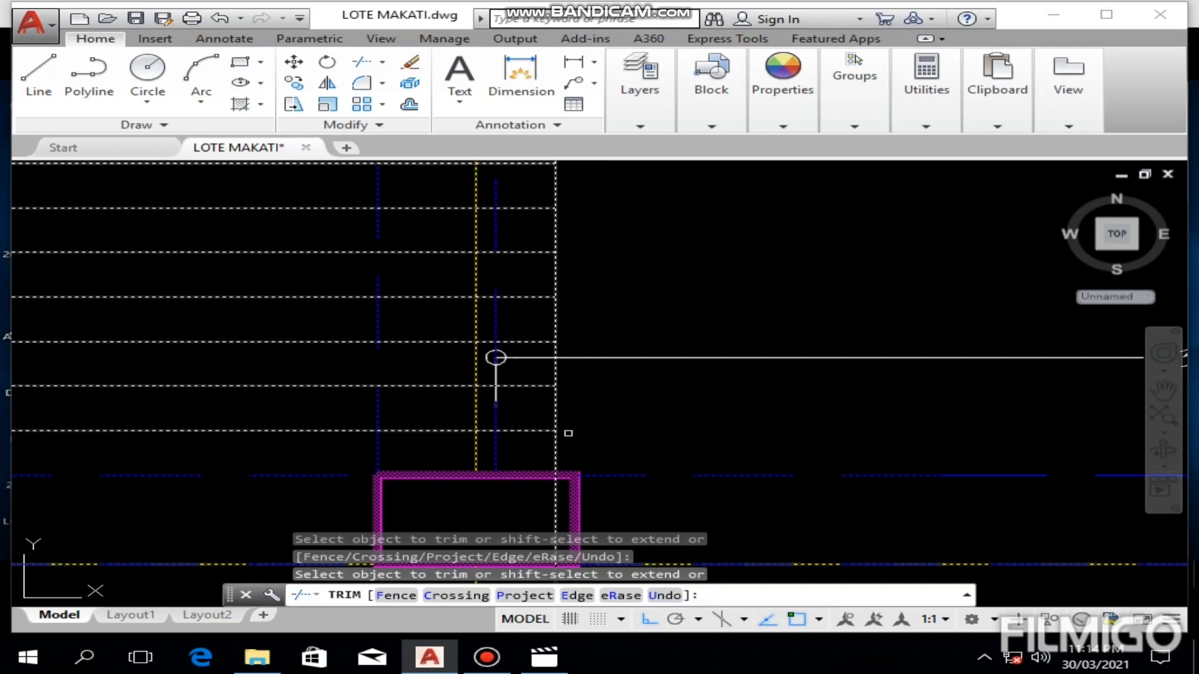
key(Escape)
Step: Erase the vertical helper line at the trimmed bar ends beside grid 4
click(599, 267)
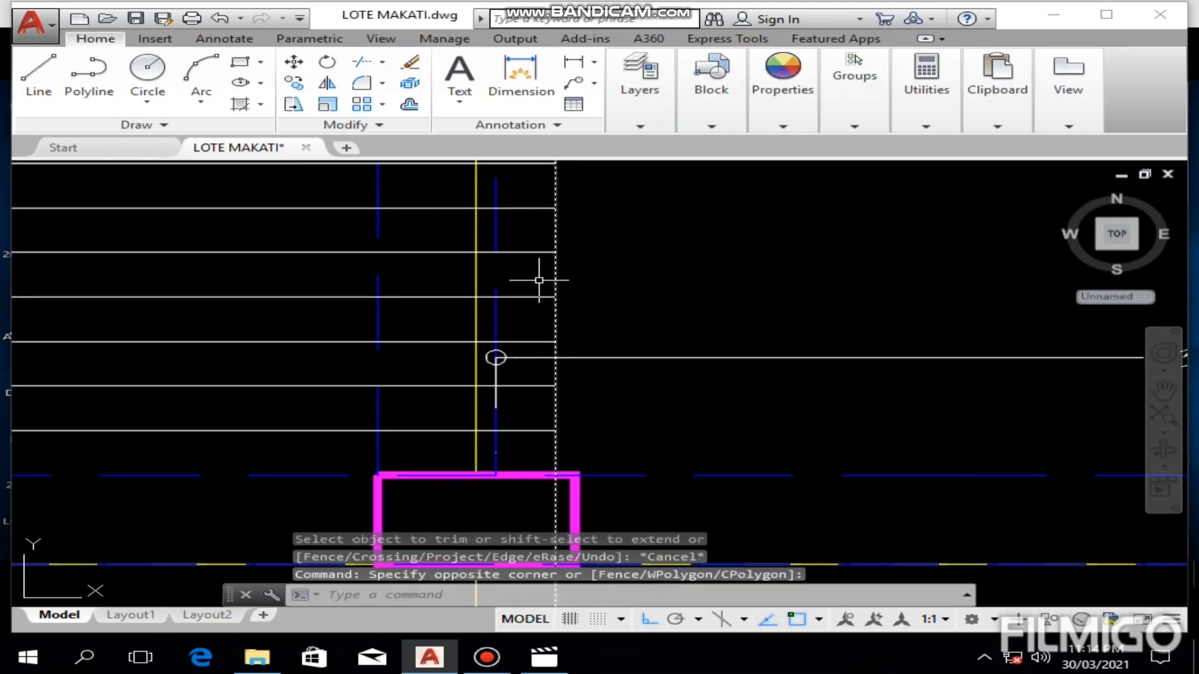
click(538, 281)
key(Delete)
scroll(539, 276, down, 5)
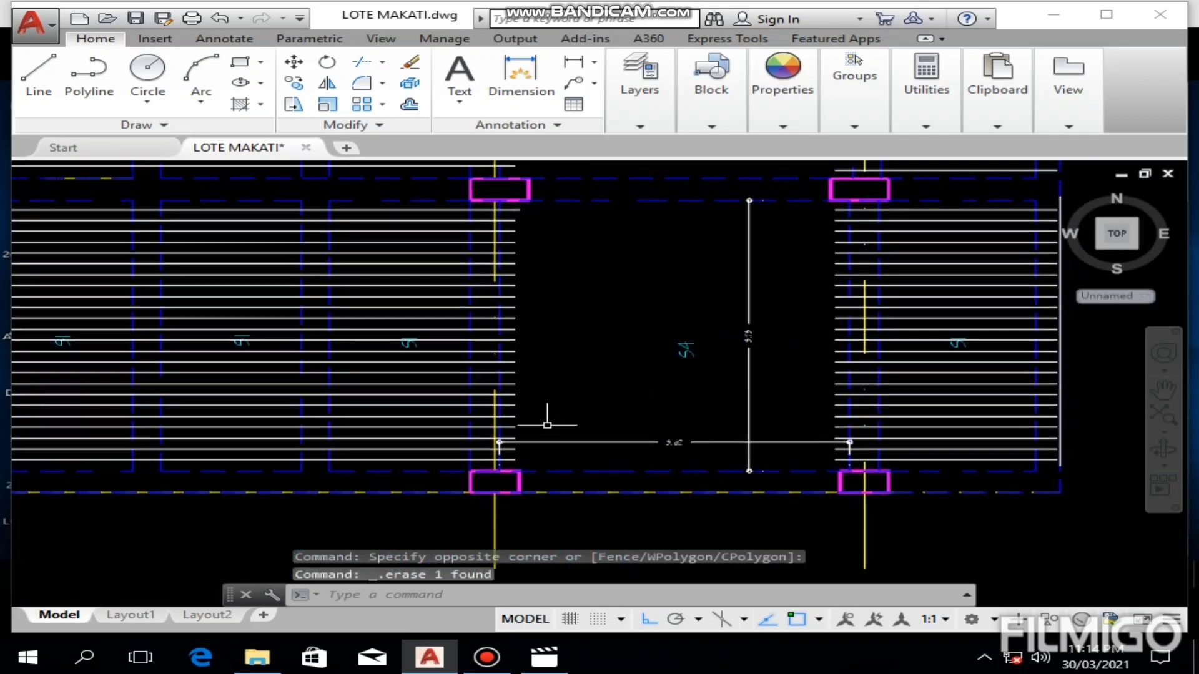
Step: Erase the leftover bar piece projecting past the trimmed ends at the first S1 bar below grid B
scroll(539, 196, up, 4)
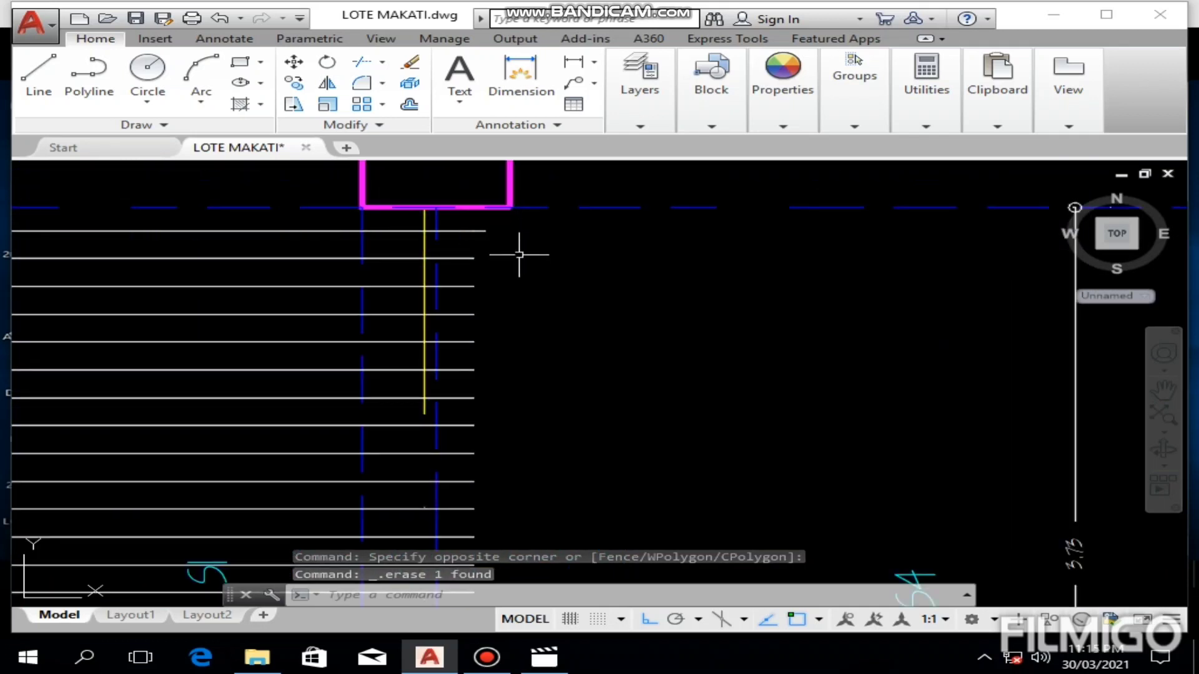
click(481, 228)
scroll(511, 238, up, 5)
middle_drag(512, 238, 761, 258)
key(Delete)
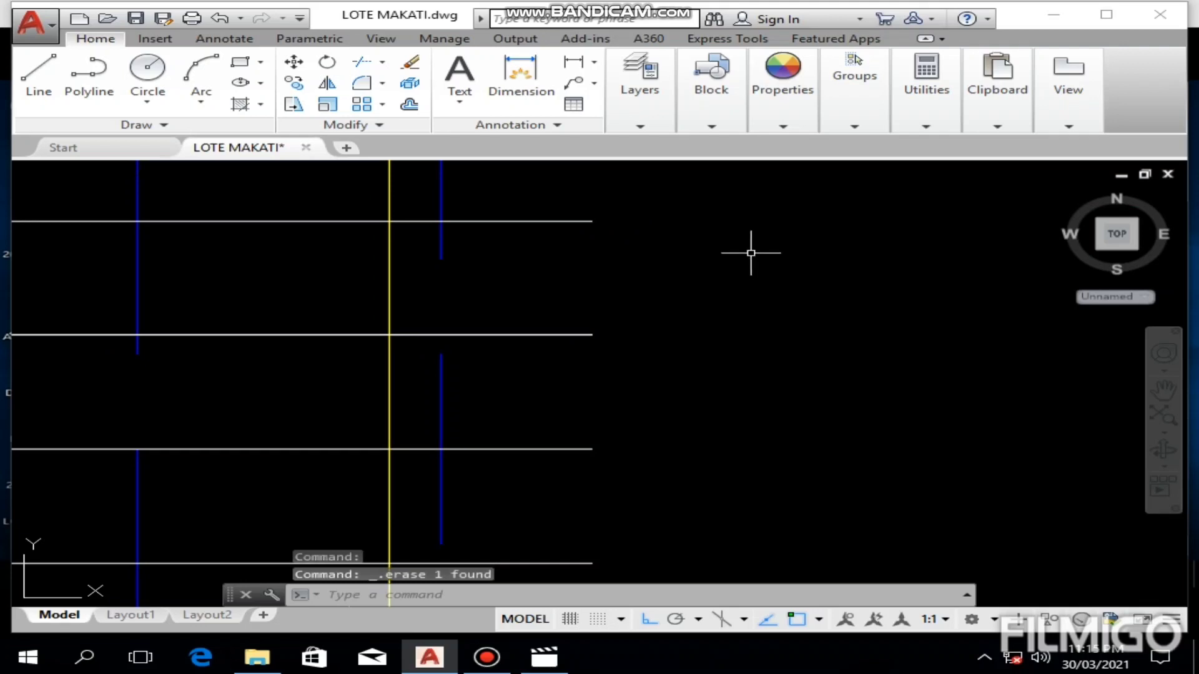
Step: Measure the S1 bars' extension past the beam edge at grid 4 with a linear dimension and erase that dimension
scroll(752, 253, down, 4)
scroll(716, 270, down, 5)
scroll(710, 268, up, 5)
middle_drag(706, 266, 688, 313)
click(573, 61)
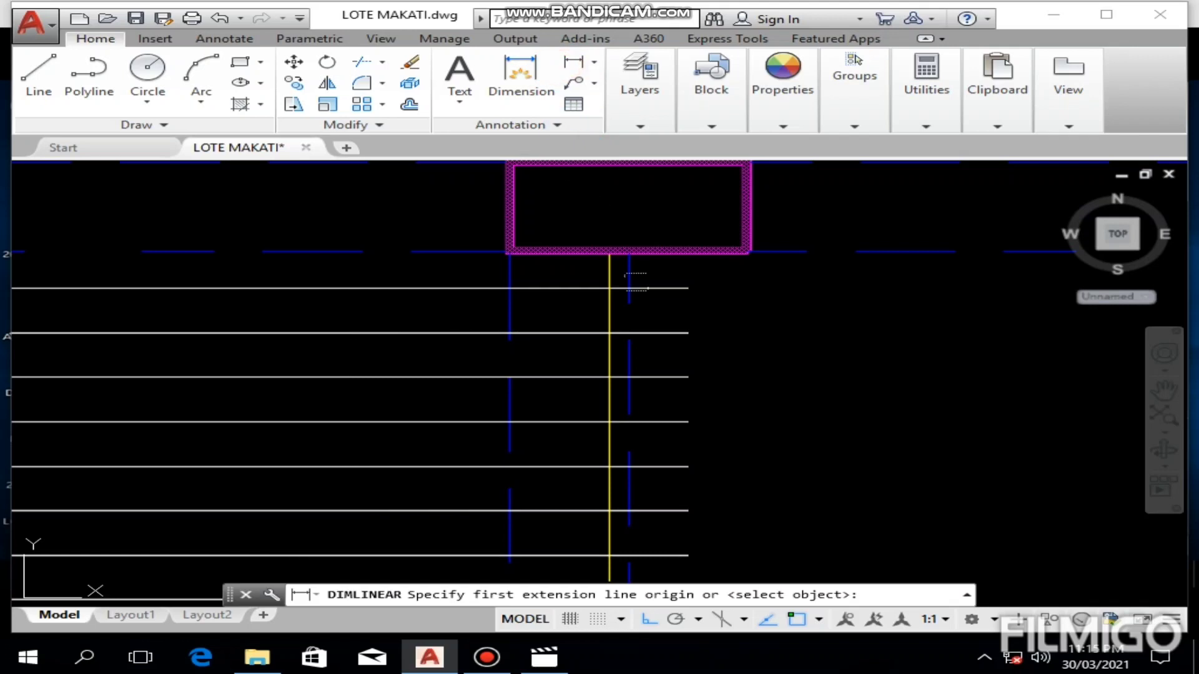
click(627, 278)
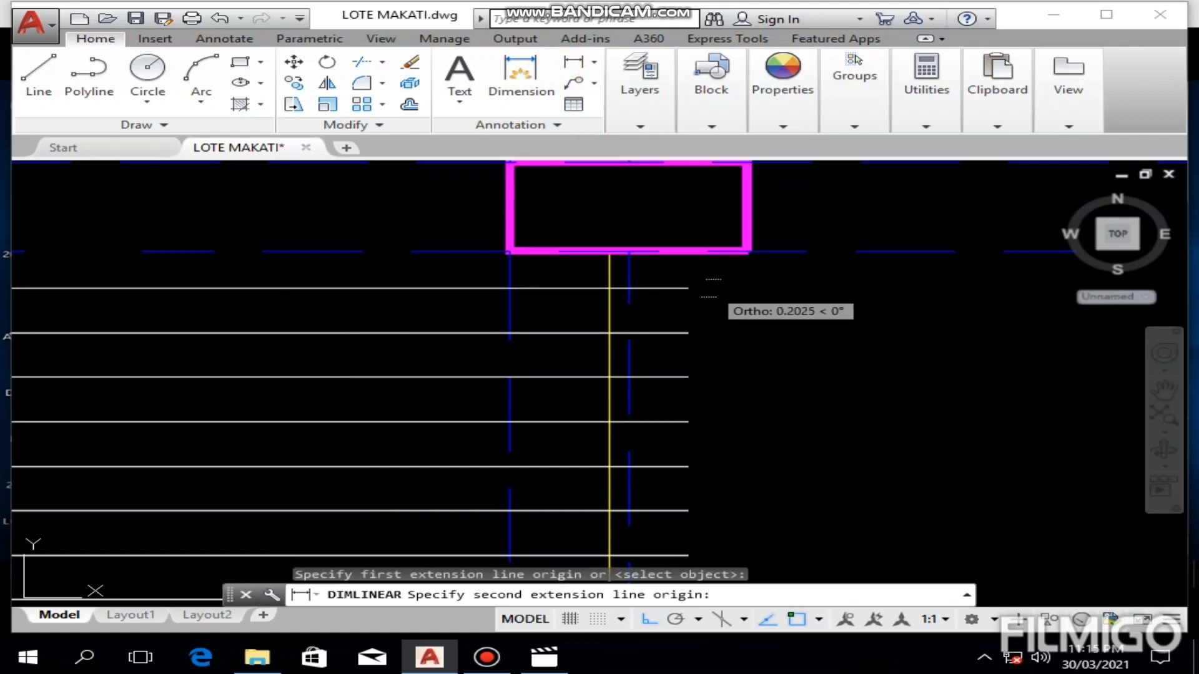
click(687, 276)
click(774, 277)
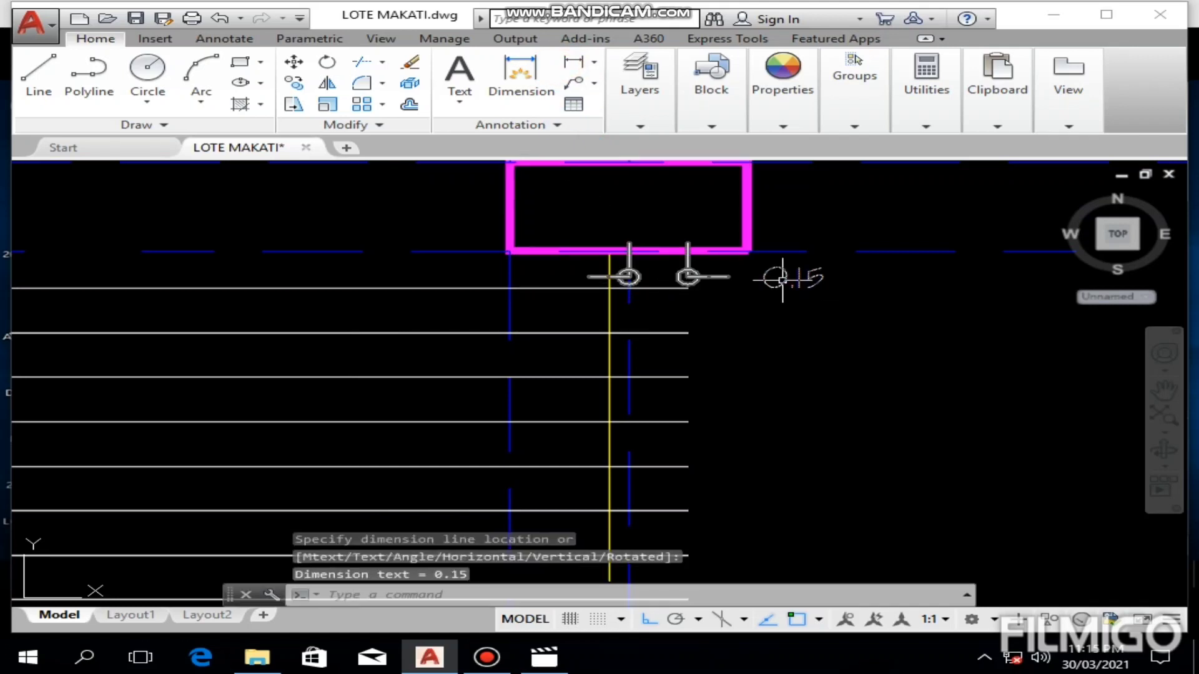
click(801, 285)
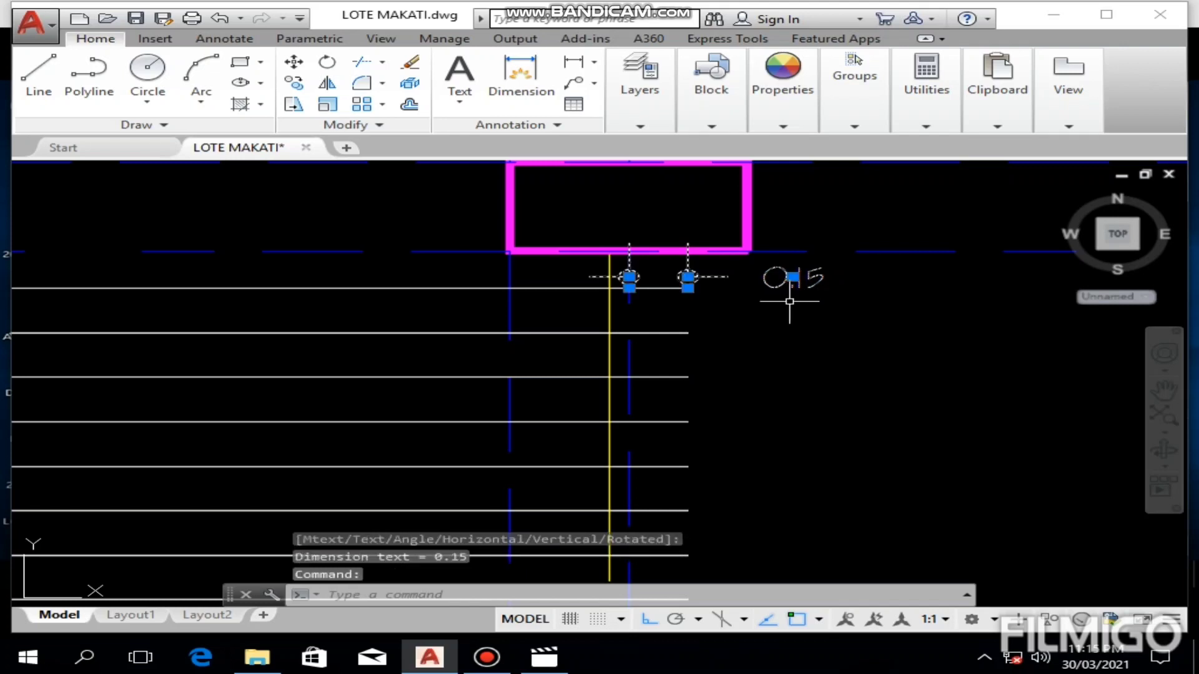
key(Delete)
Step: Examine the S4 and S5 panels and look up their bar sizes and spacings in the slab reinforcement table
scroll(789, 312, down, 6)
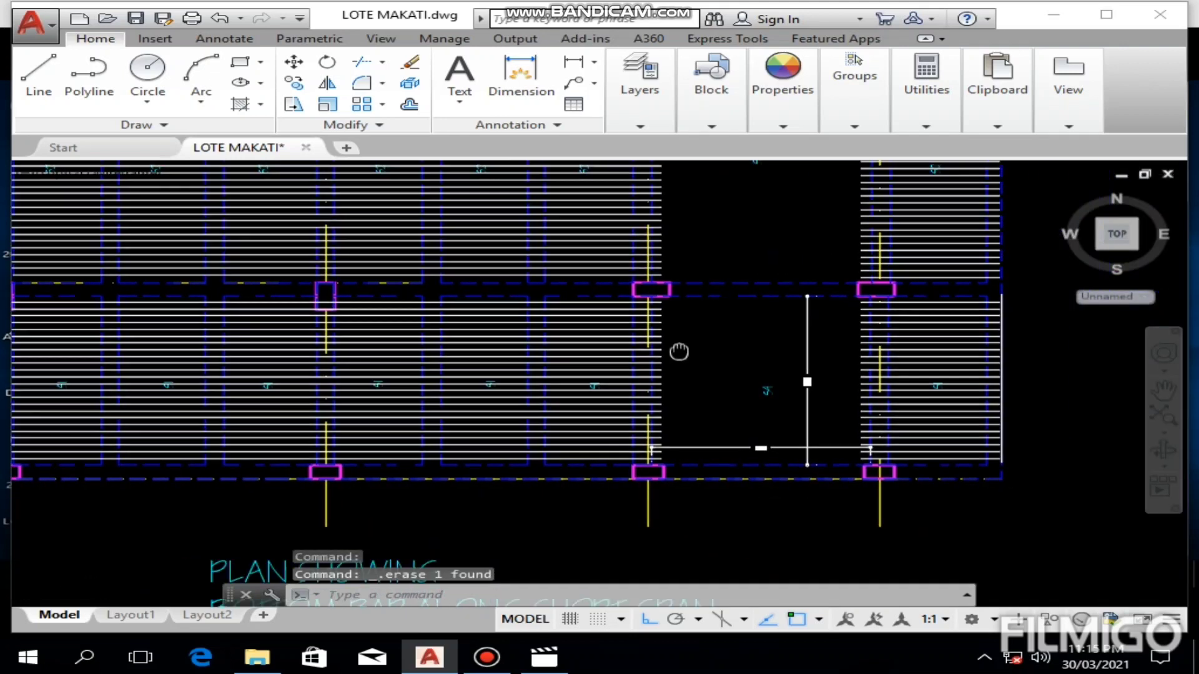
scroll(606, 346, up, 2)
scroll(618, 352, down, 4)
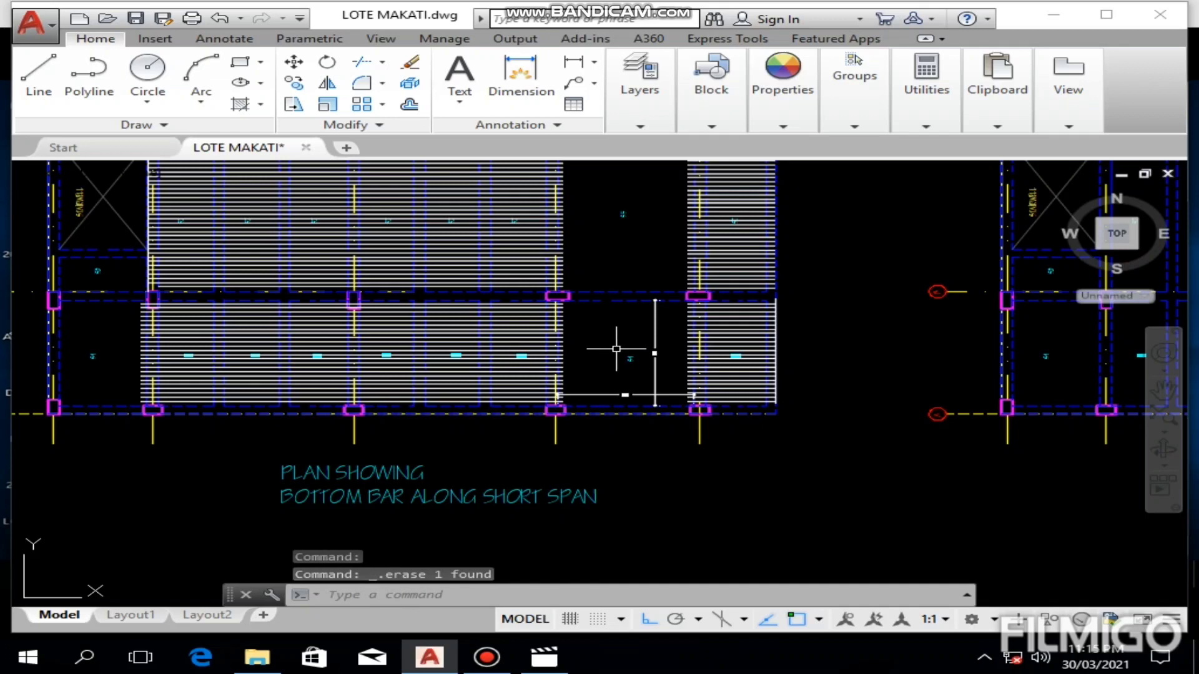
scroll(620, 331, up, 5)
middle_drag(622, 317, 634, 511)
middle_drag(627, 208, 616, 420)
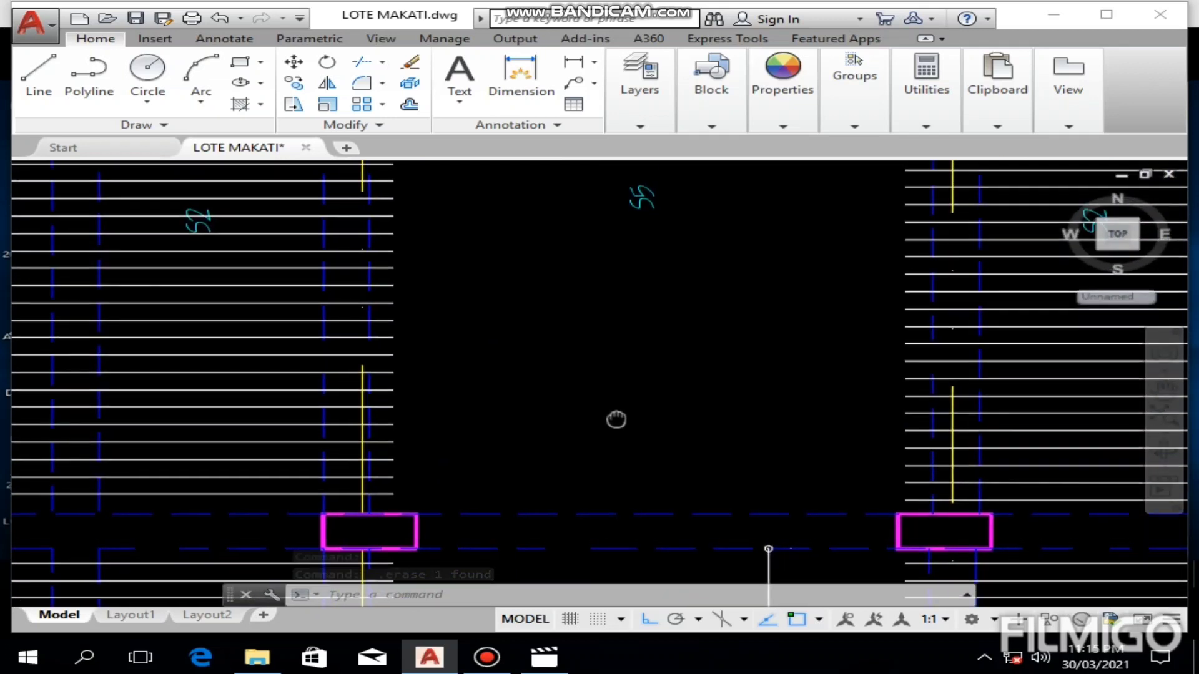
scroll(635, 286, down, 4)
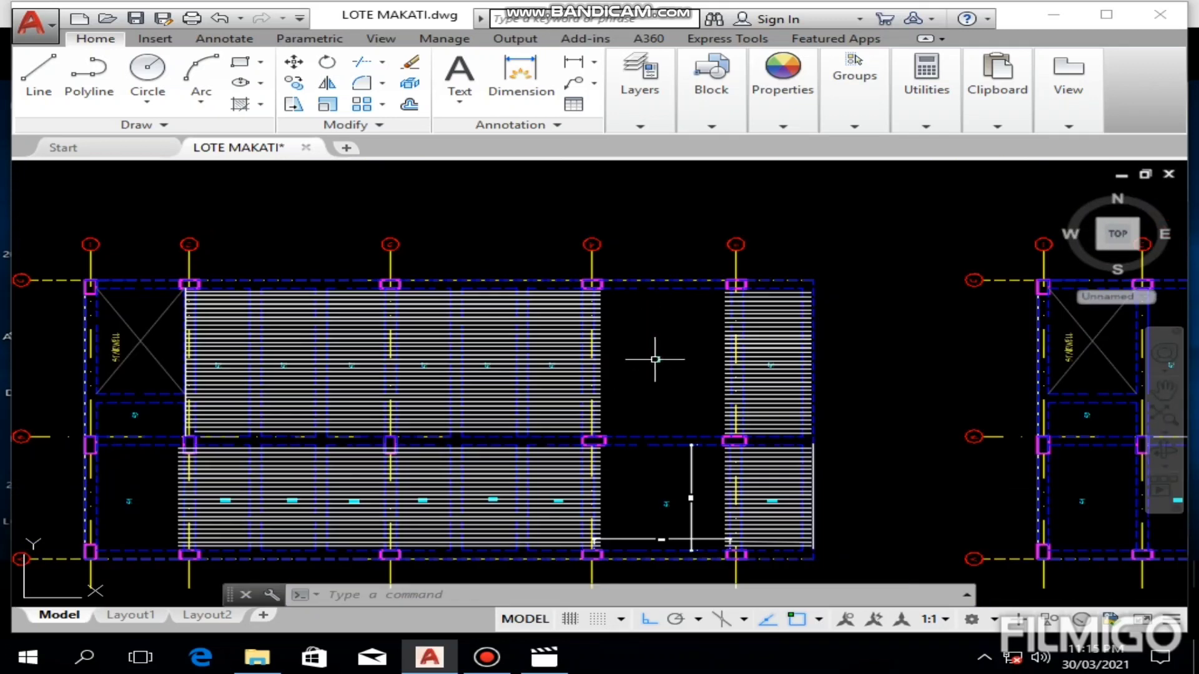
middle_drag(555, 249, 783, 419)
scroll(590, 182, up, 4)
middle_drag(781, 246, 520, 473)
scroll(518, 303, down, 4)
middle_drag(420, 275, 432, 355)
scroll(432, 355, up, 6)
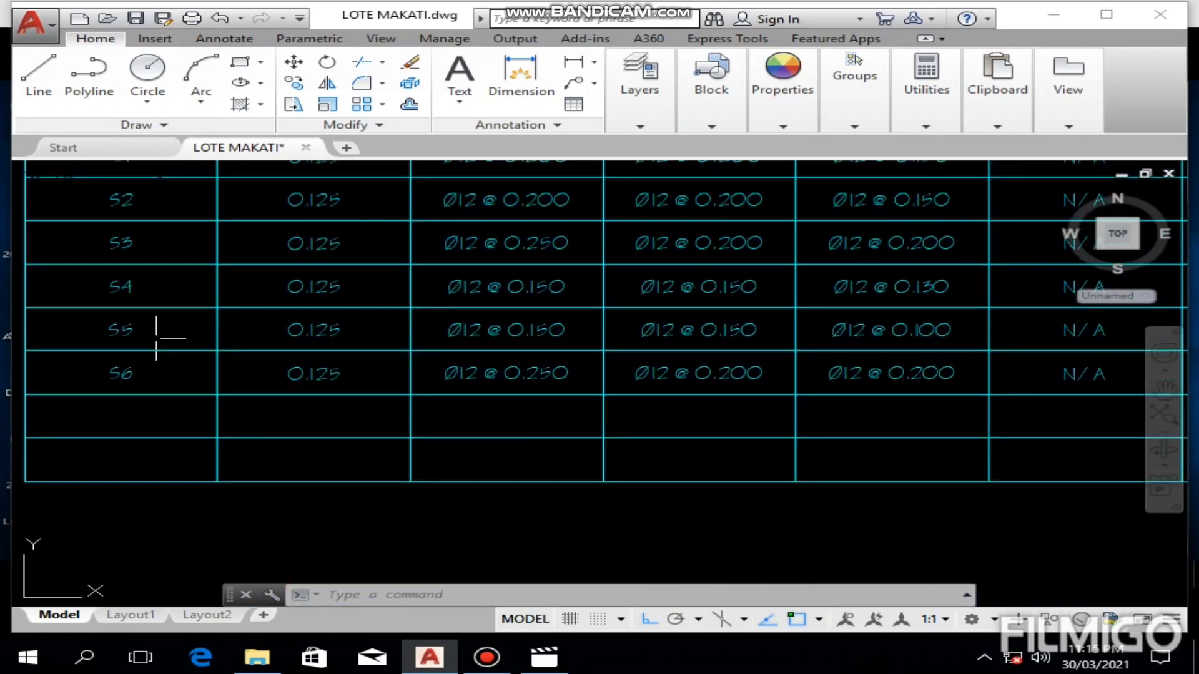
scroll(157, 338, up, 4)
mouse_move(744, 329)
middle_down()
mouse_move(645, 428)
mouse_move(497, 411)
mouse_move(470, 434)
mouse_move(284, 433)
mouse_move(200, 458)
middle_up()
scroll(640, 428, down, 2)
scroll(640, 429, down, 1)
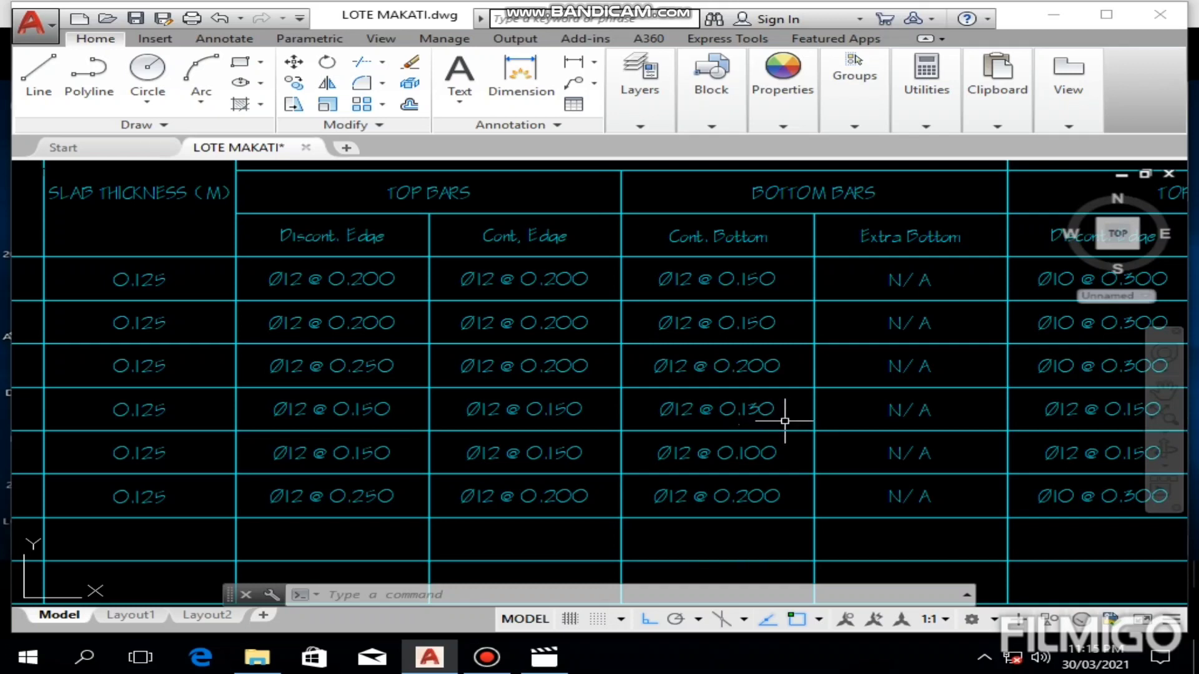
middle_drag(853, 418, 9, 423)
scroll(984, 414, down, 10)
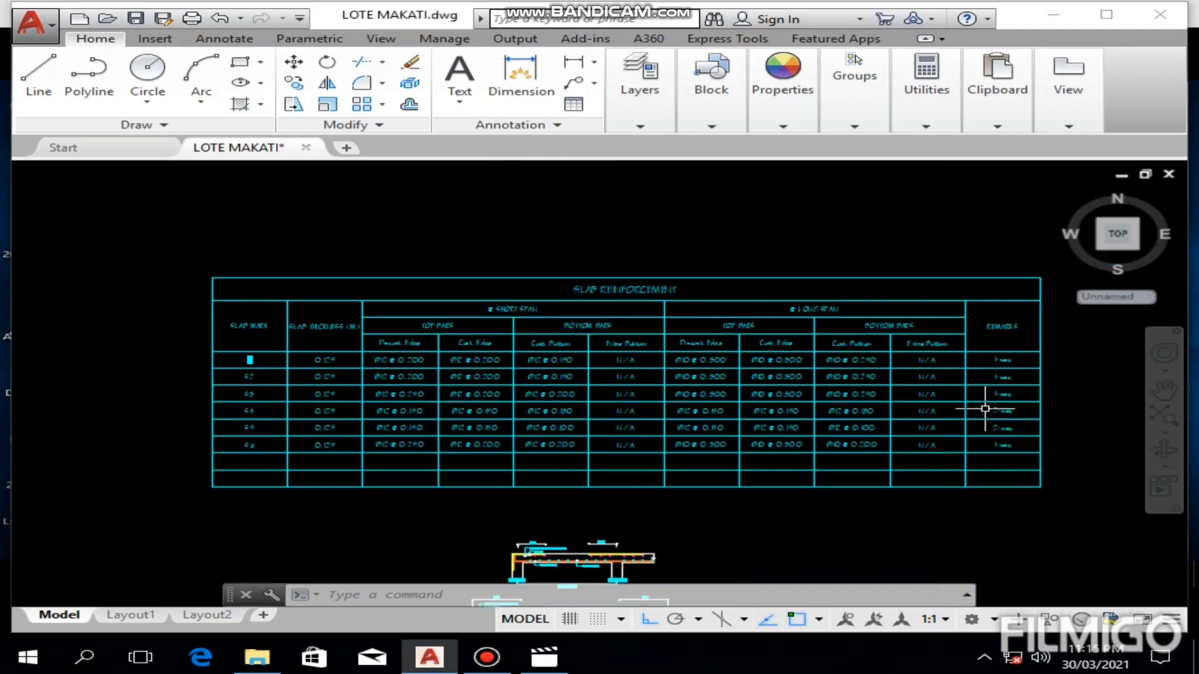
Step: Compare the S4 panel's two span dimensions and erase the horizontal one
scroll(695, 393, up, 8)
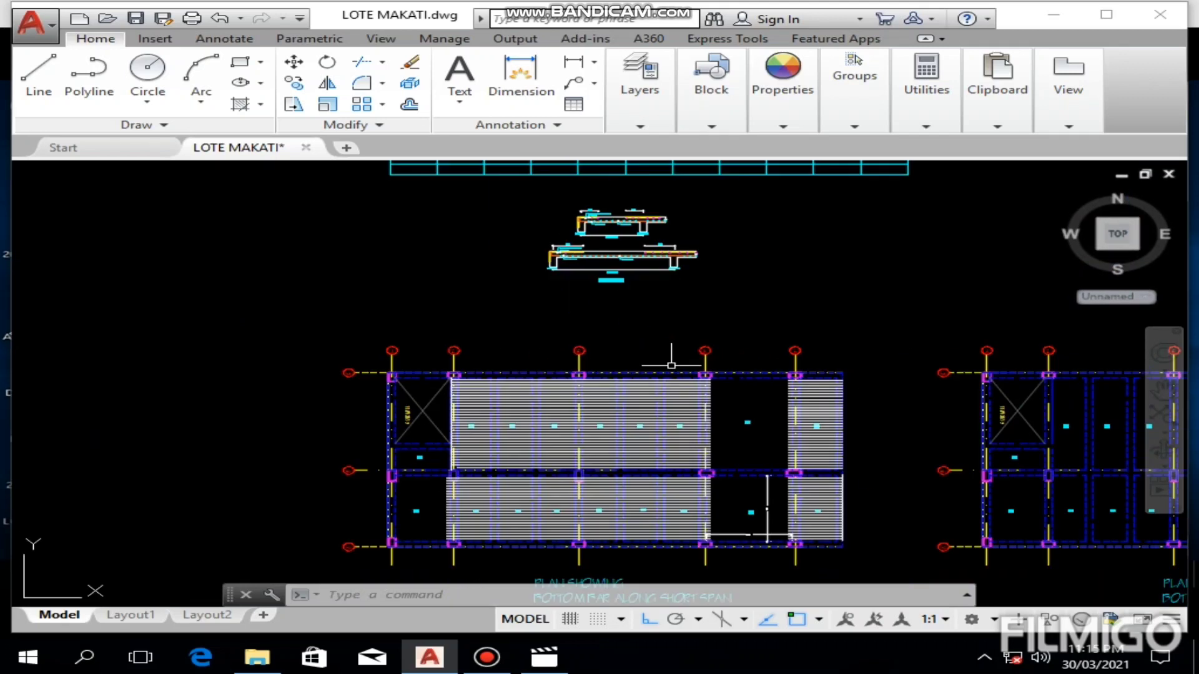
middle_drag(625, 418, 462, 407)
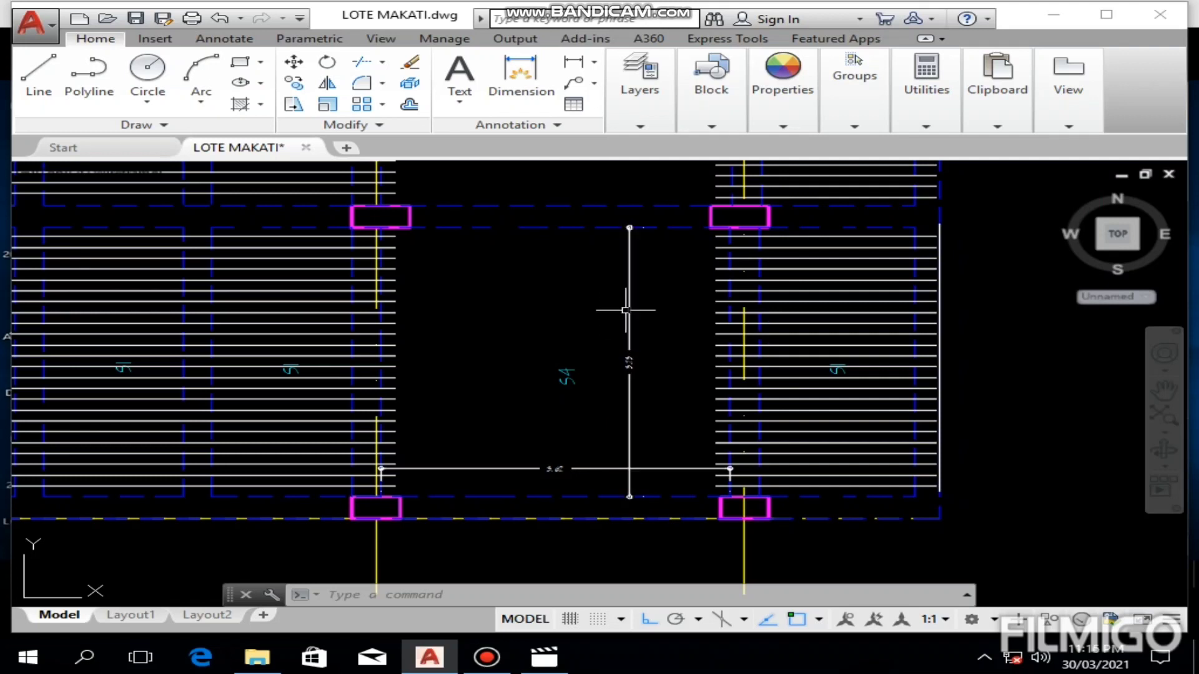
scroll(618, 320, up, 6)
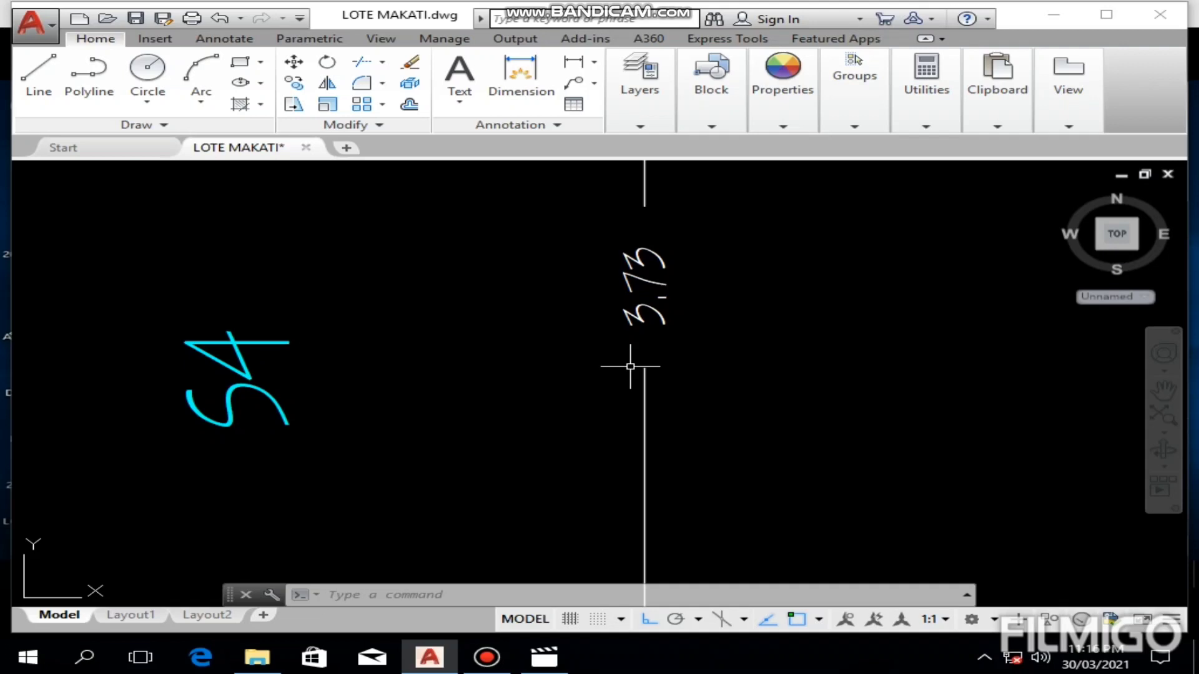
scroll(652, 267, down, 5)
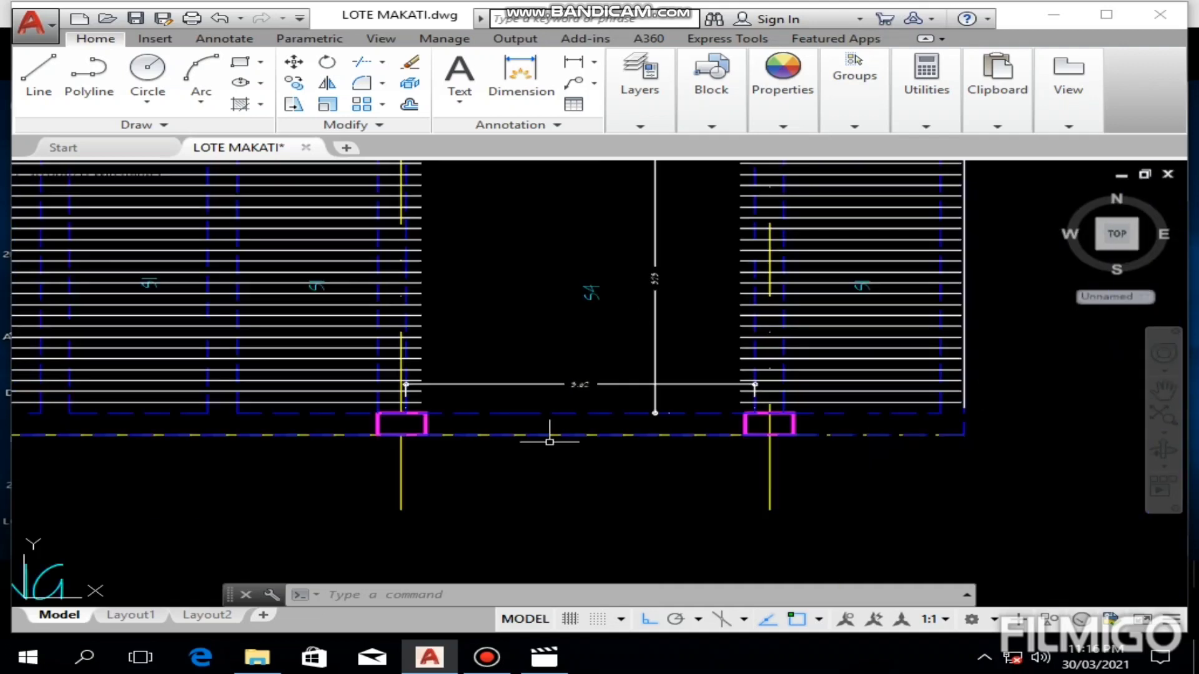
scroll(565, 396, up, 4)
scroll(643, 373, down, 3)
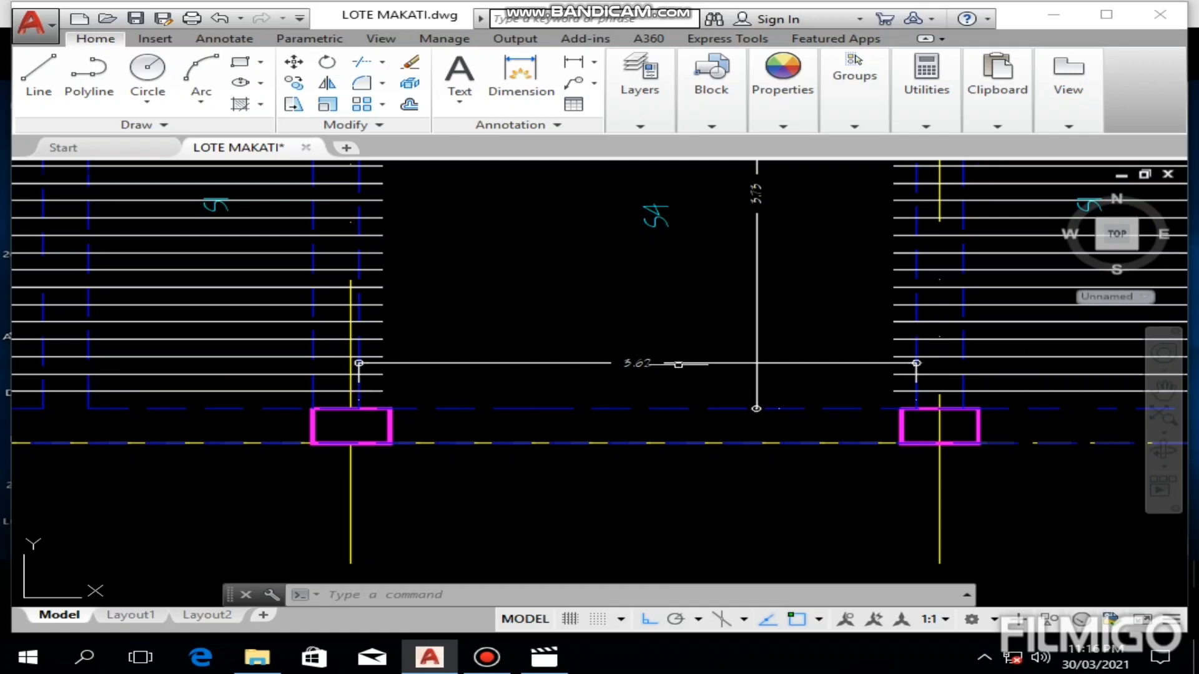
click(673, 364)
key(Delete)
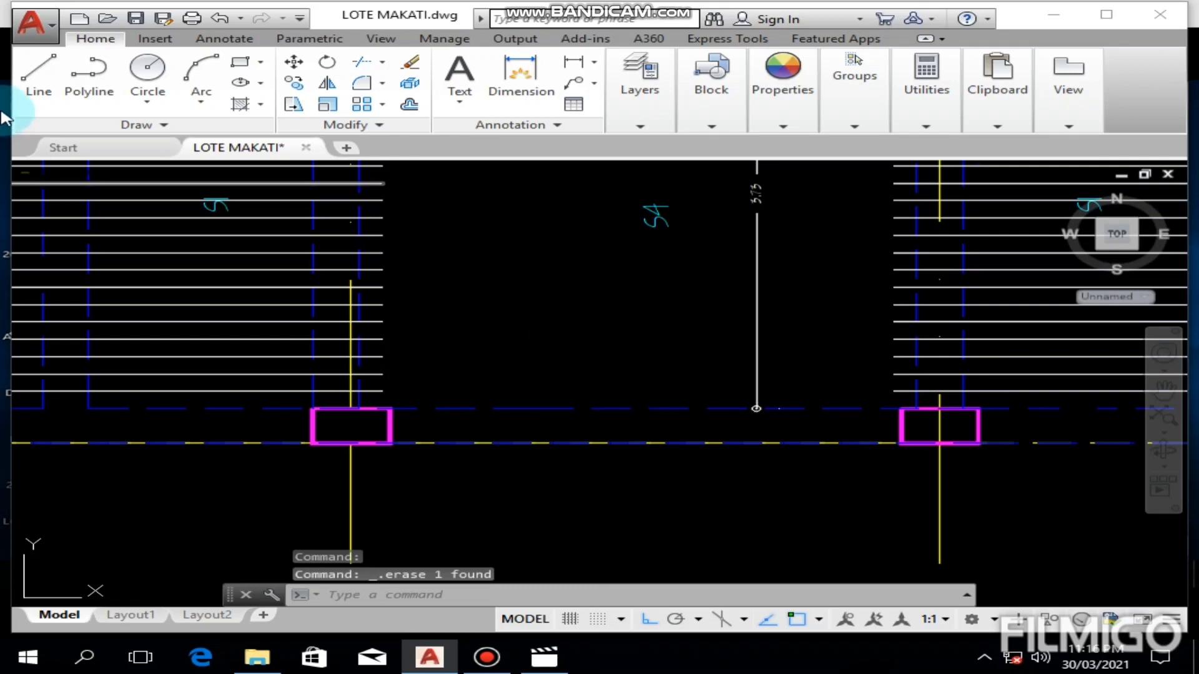
click(37, 76)
scroll(336, 372, up, 4)
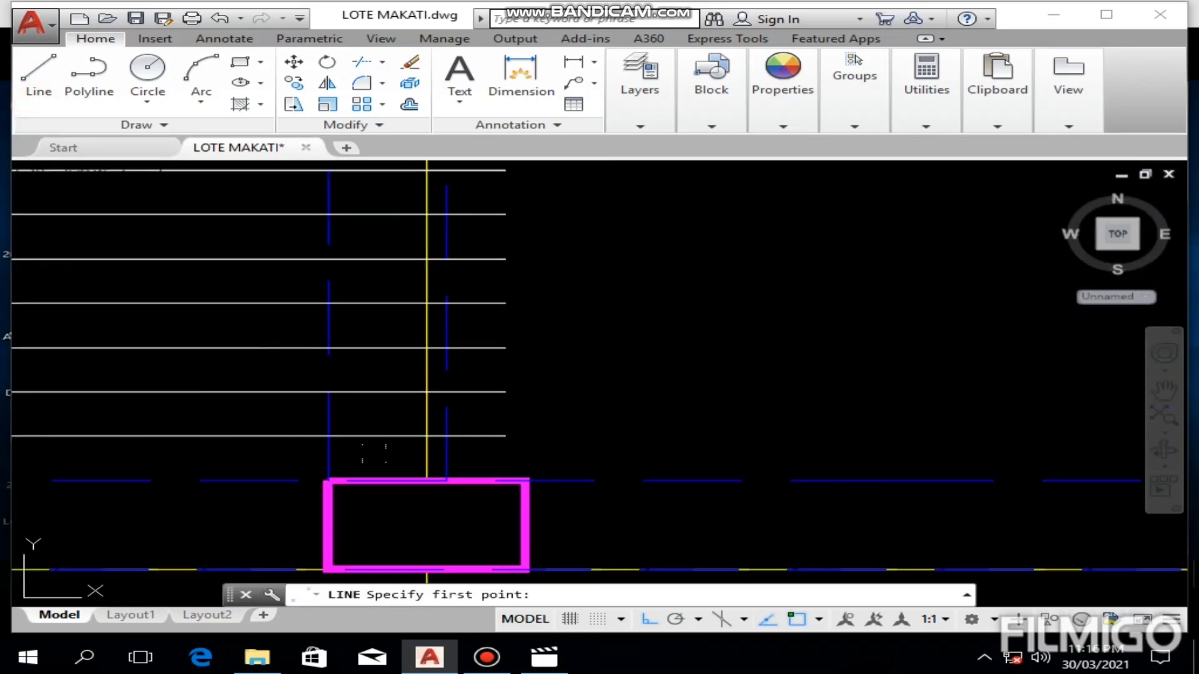
click(427, 480)
scroll(774, 450, down, 5)
middle_drag(774, 450, 350, 453)
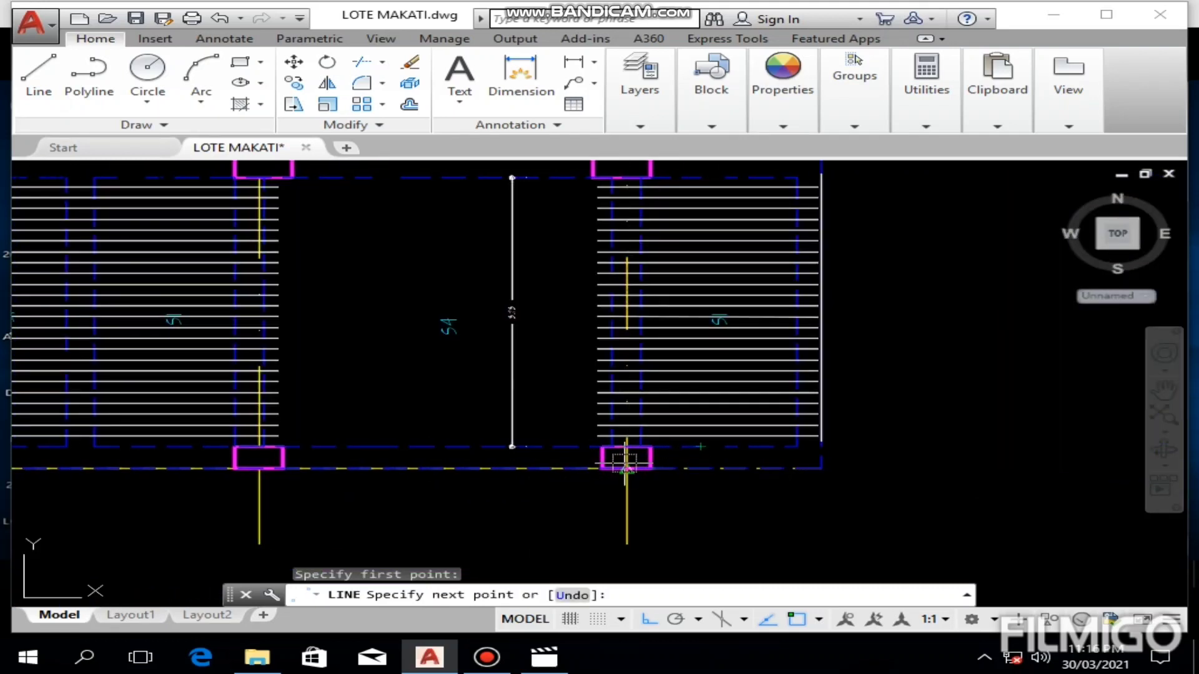
scroll(658, 449, up, 4)
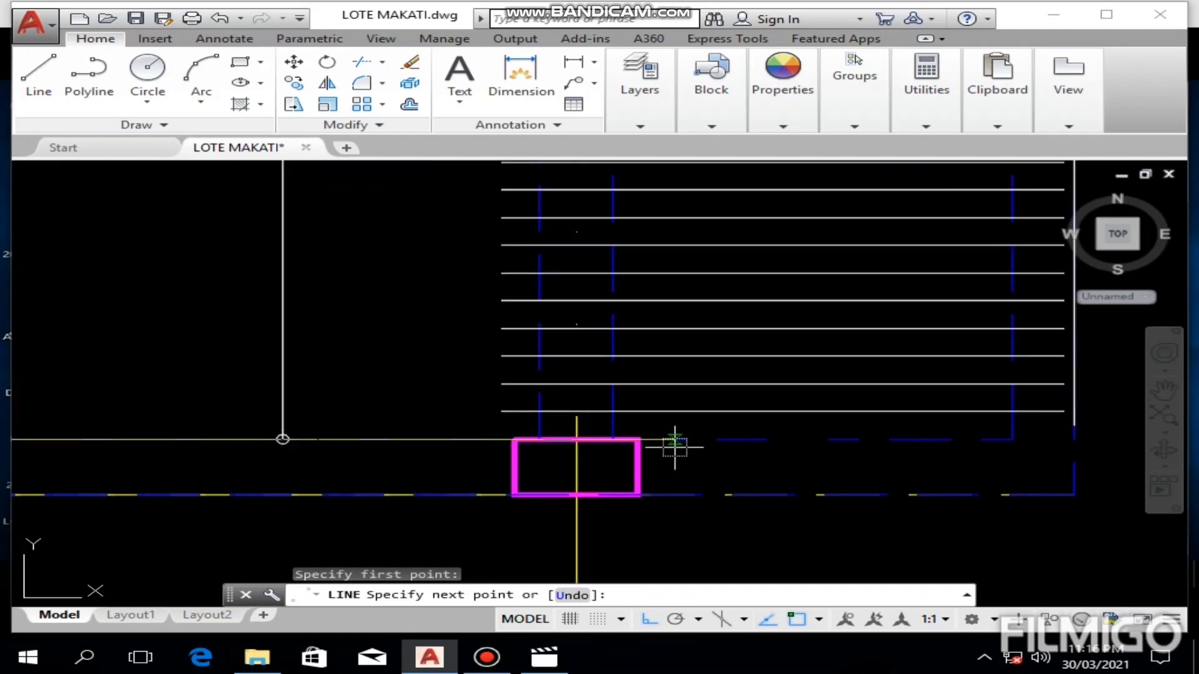
key(Escape)
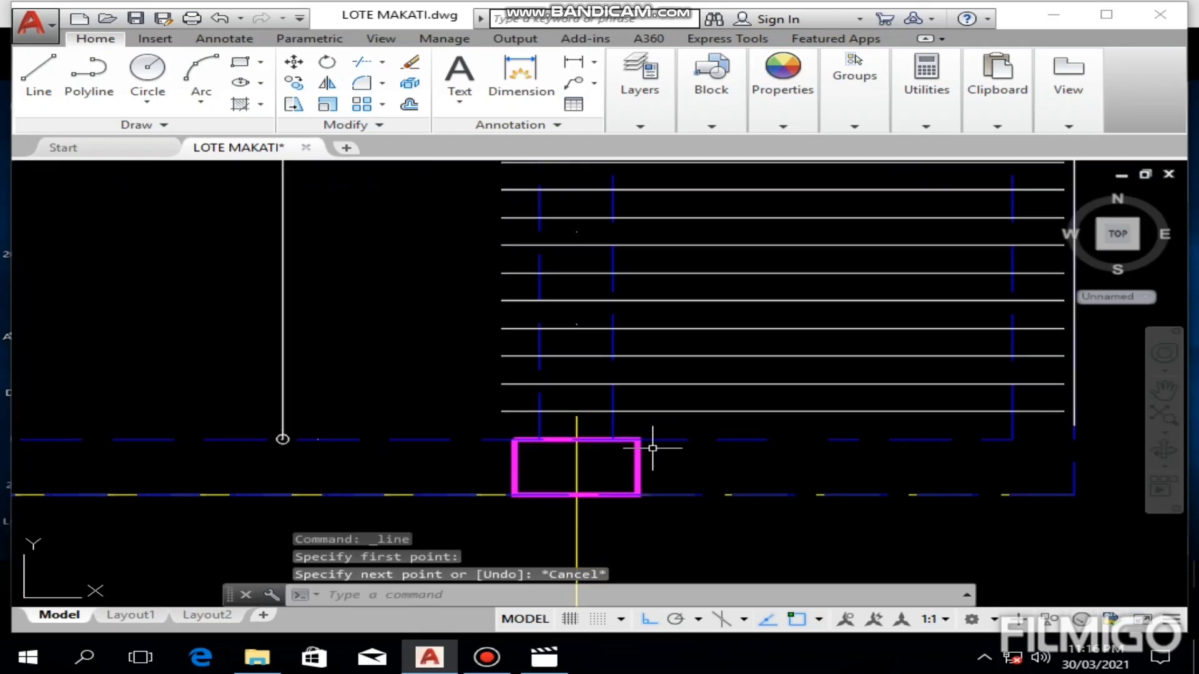
click(78, 87)
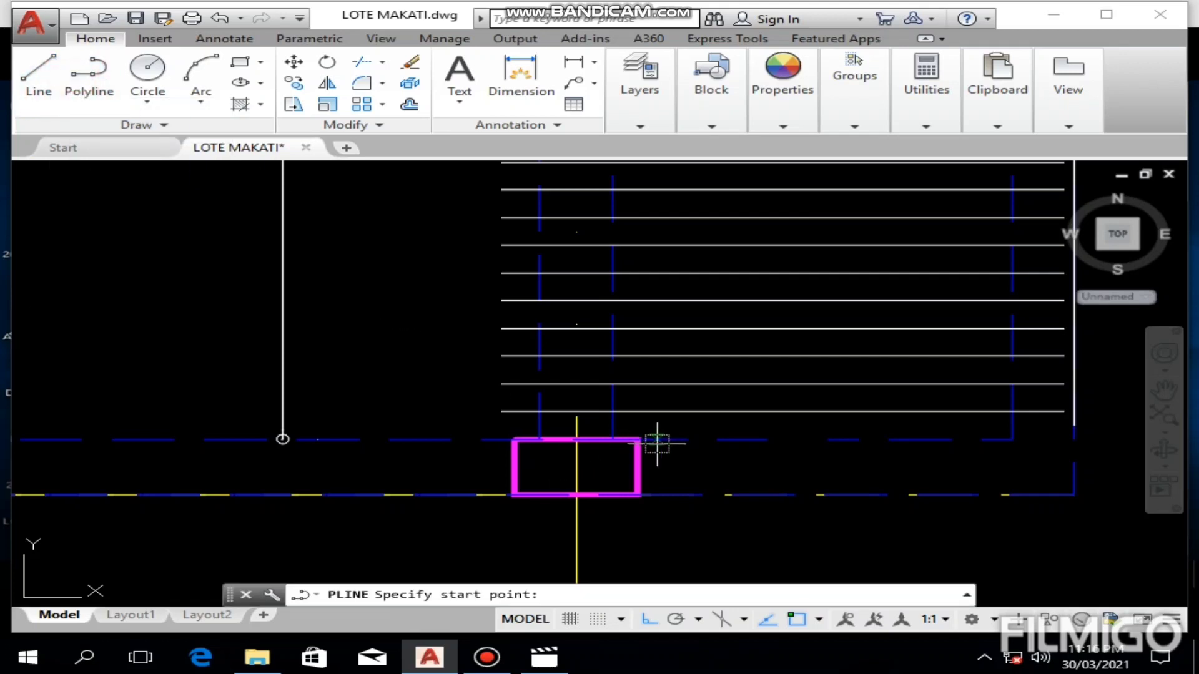
key(Escape)
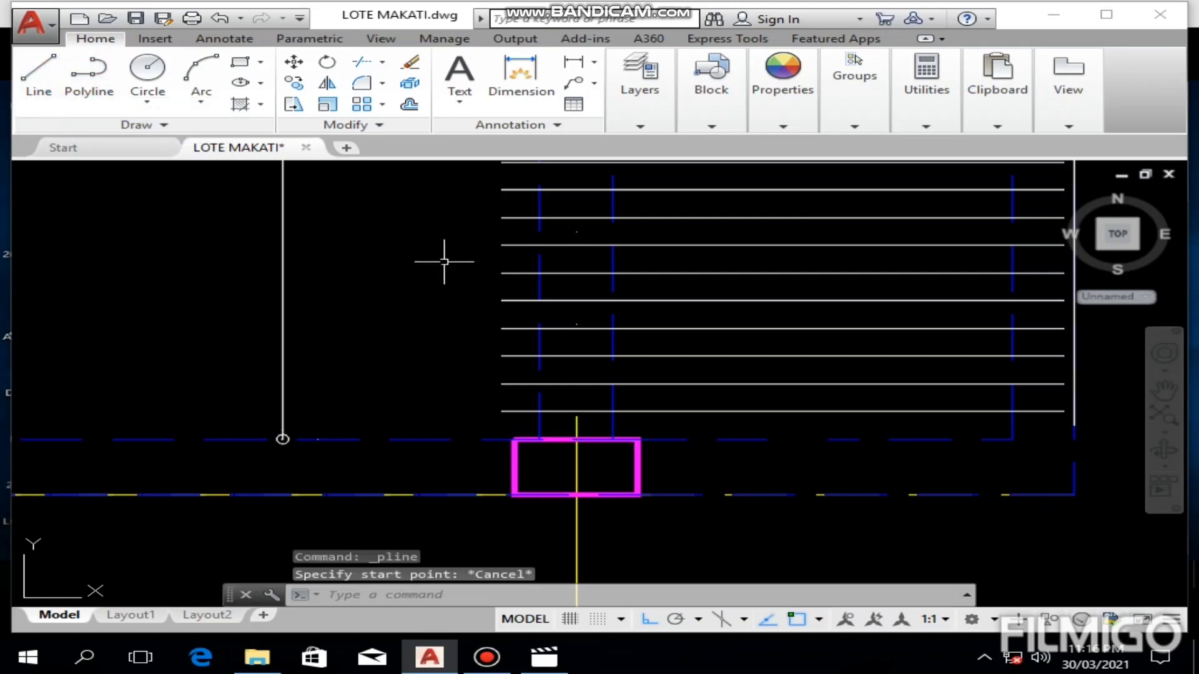
Step: Place a 0.15 linear reference dimension from the far beam edge at S4's right-hand column into the neighbouring S1 panel
click(573, 62)
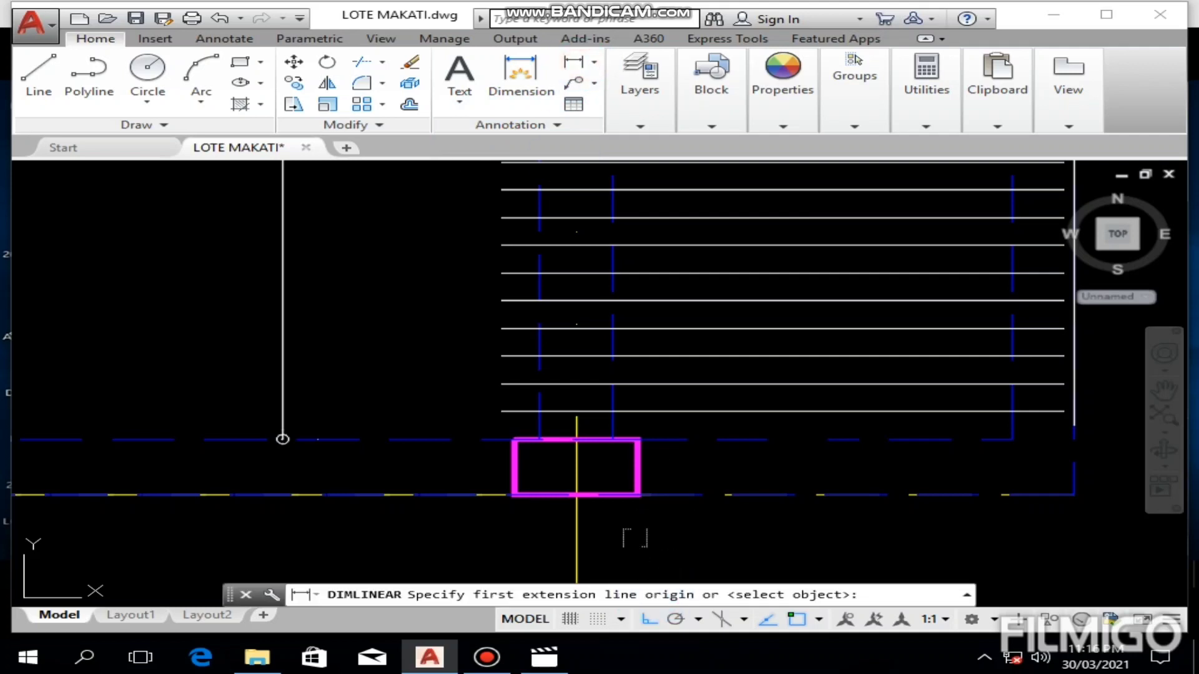
click(613, 439)
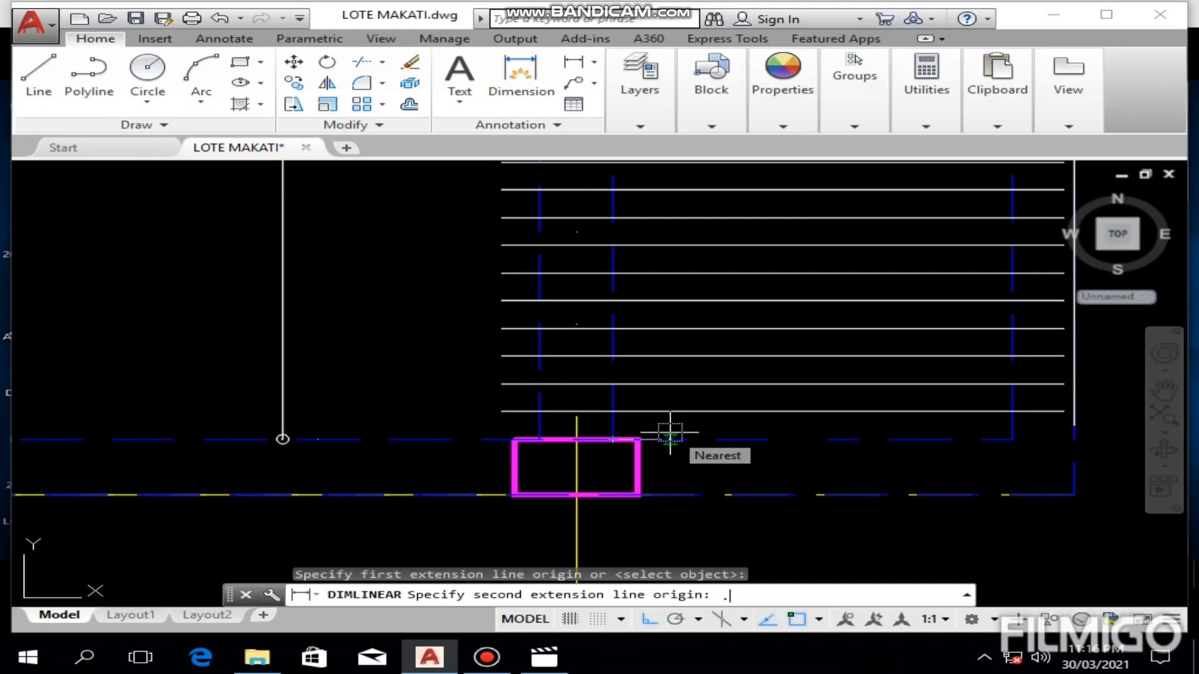
text(.15)
key(Return)
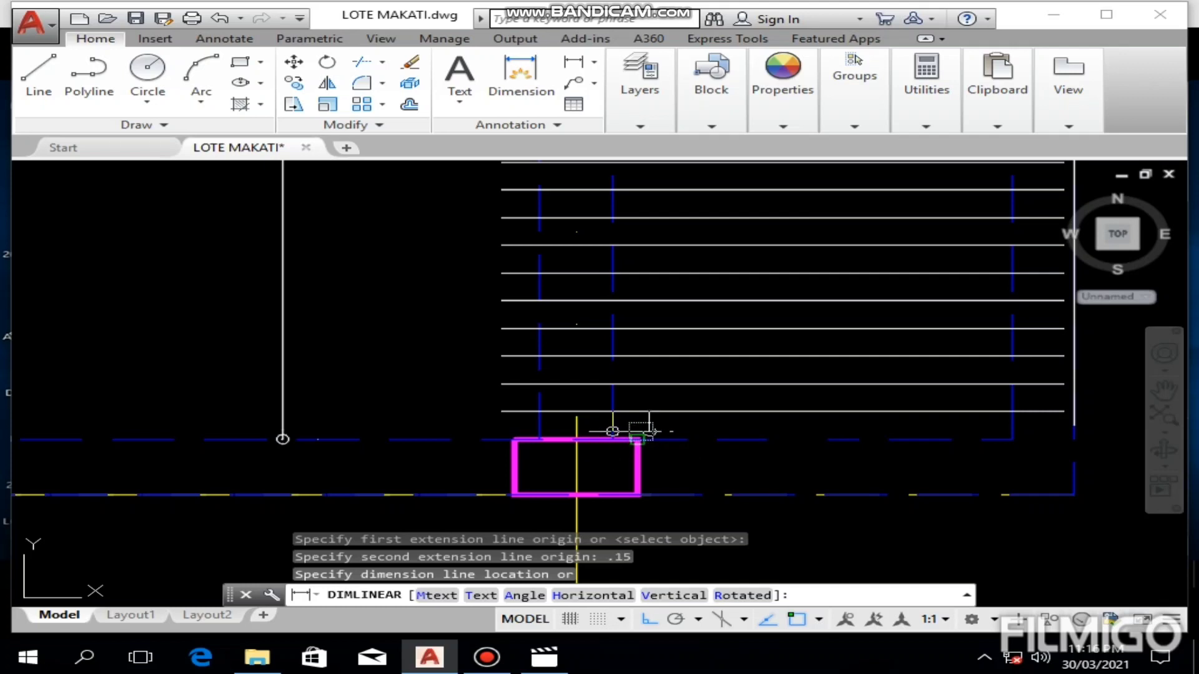
click(648, 471)
scroll(649, 471, up, 2)
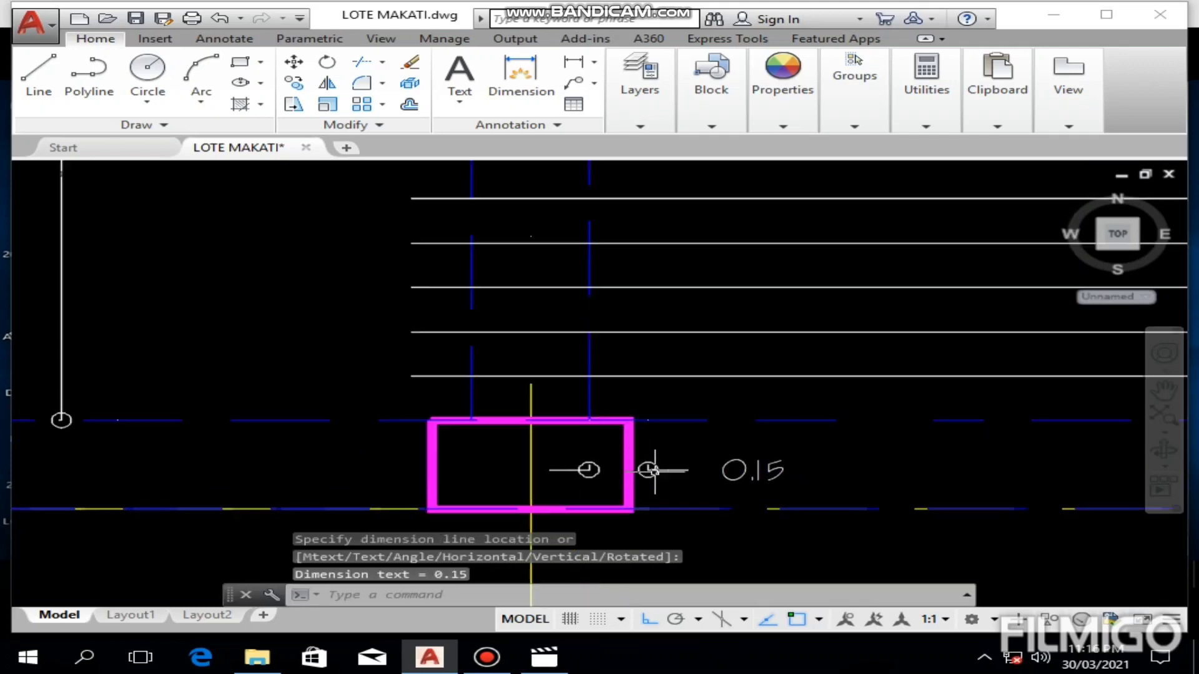
scroll(654, 471, down, 4)
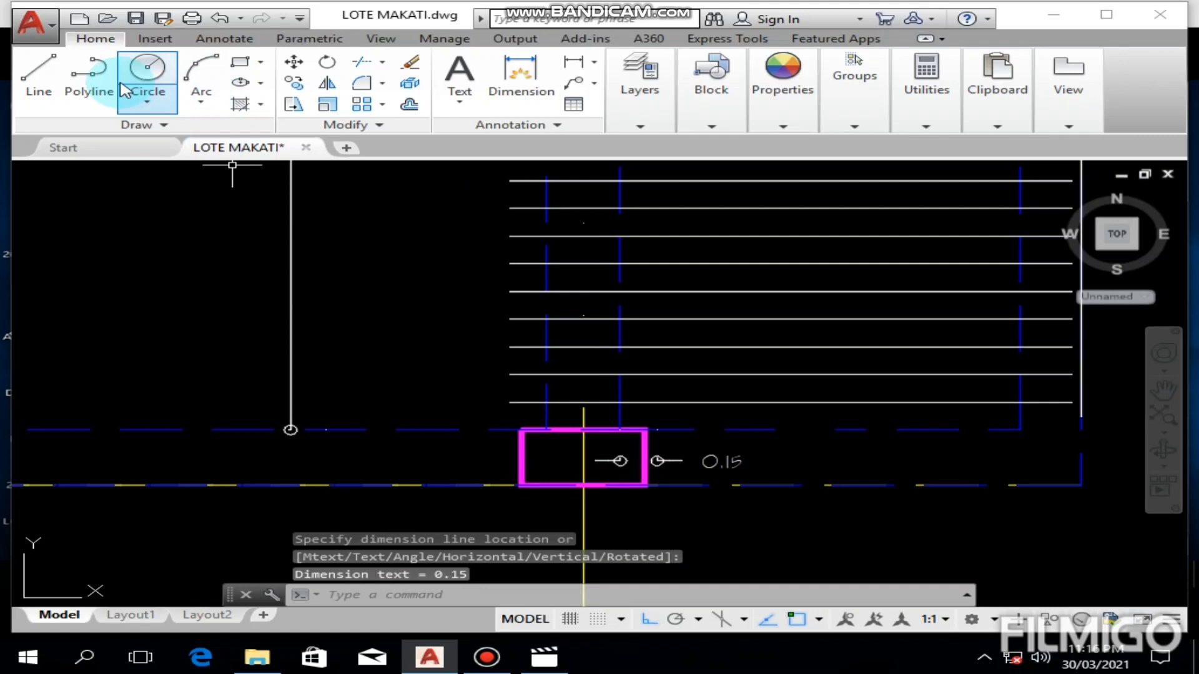
Step: Draw a polyline bar from the 0.15 mark across the S4 panel, ending 0.15 past the far edge of the left-hand beam
click(88, 78)
scroll(673, 440, up, 4)
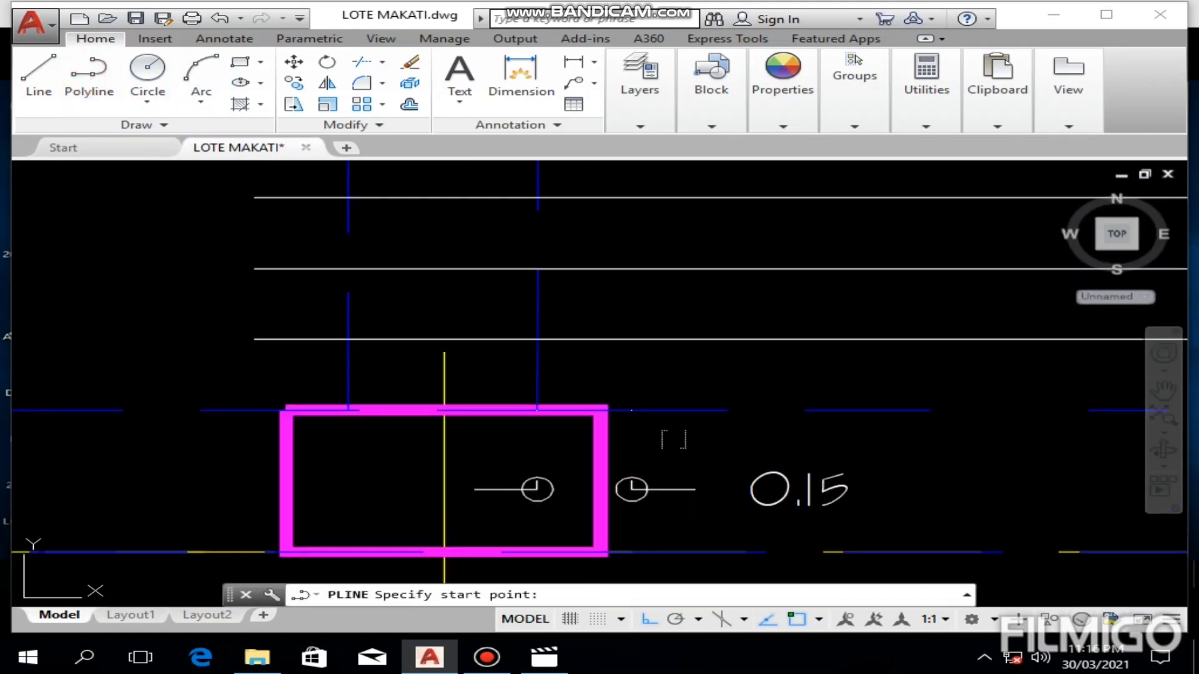
click(631, 411)
scroll(631, 412, down, 5)
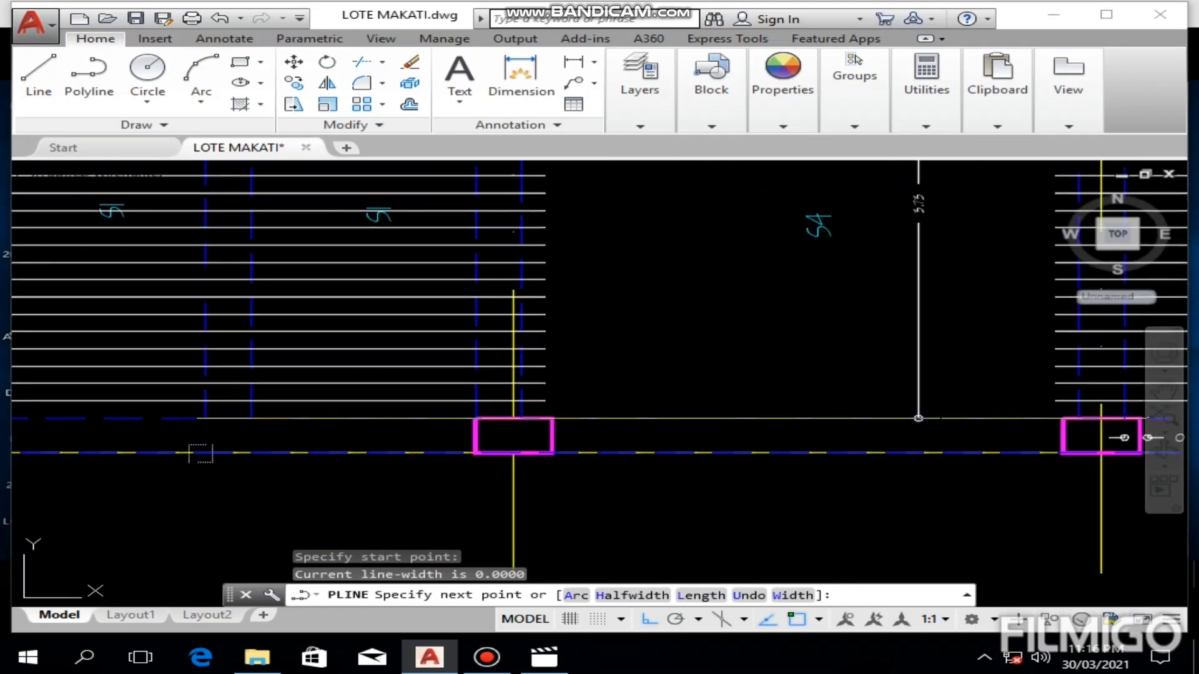
scroll(528, 424, up, 5)
middle_drag(527, 421, 732, 475)
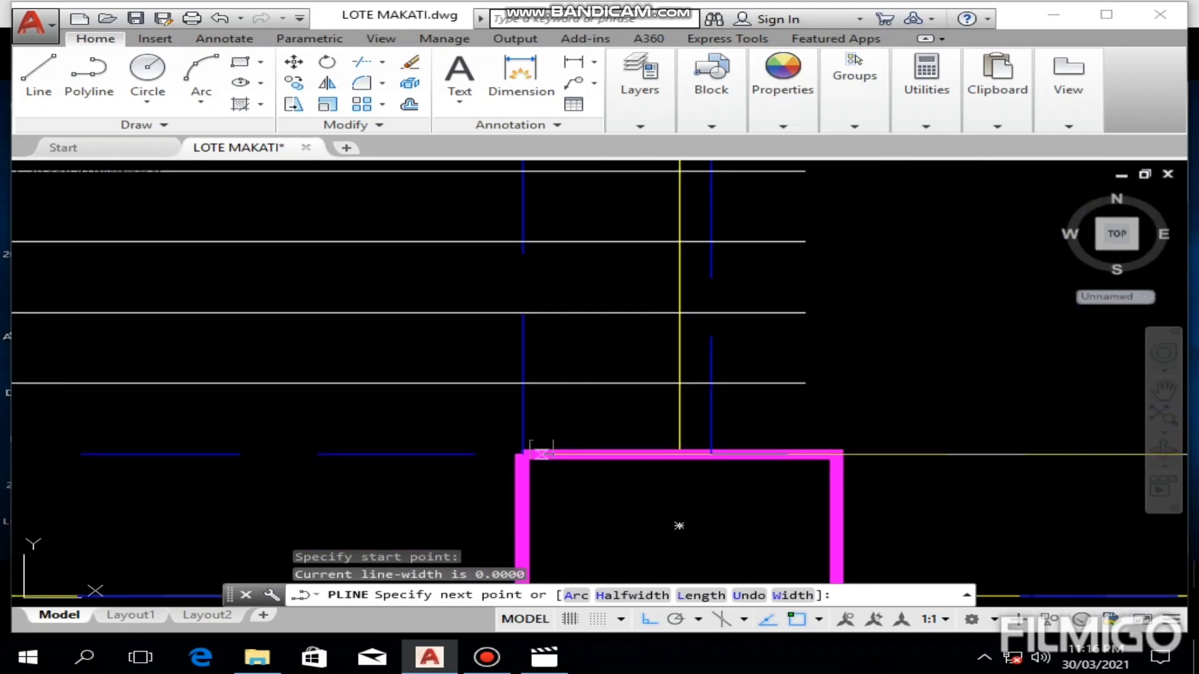
click(521, 454)
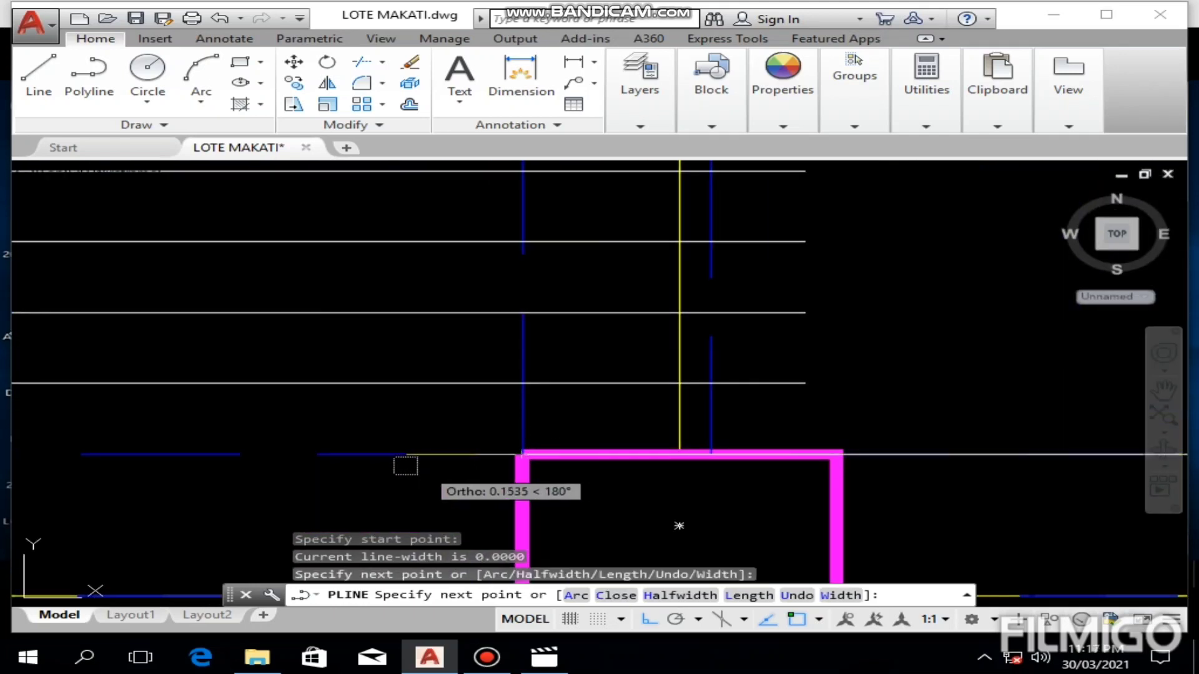
text(.15)
key(Return)
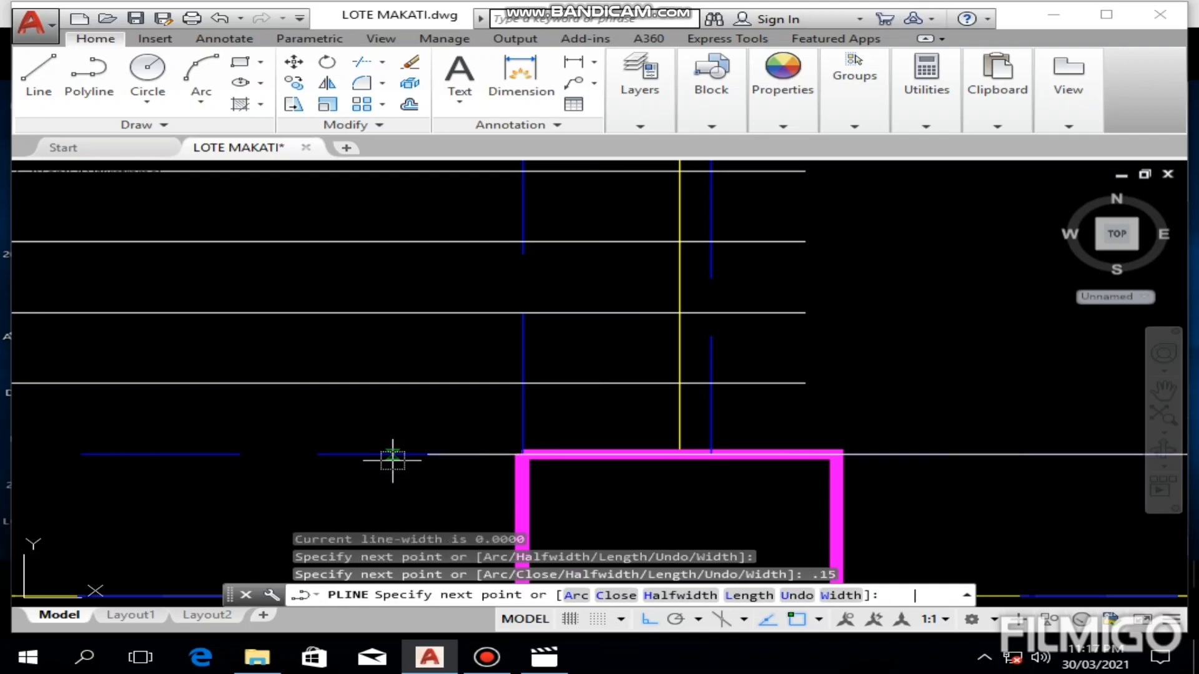
key(Escape)
Step: Move the new S4 bar 0.13 up from the bottom beam edge
scroll(577, 449, down, 4)
mouse_move(792, 401)
middle_down()
mouse_move(639, 377)
mouse_move(552, 384)
middle_up()
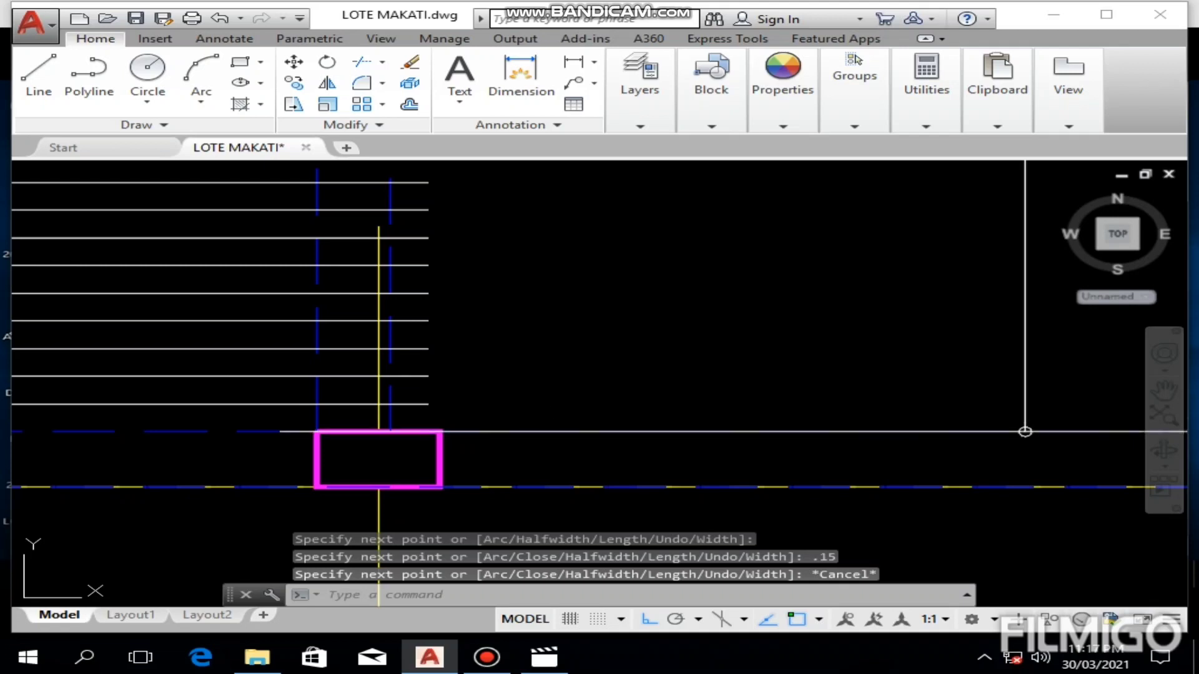
click(552, 431)
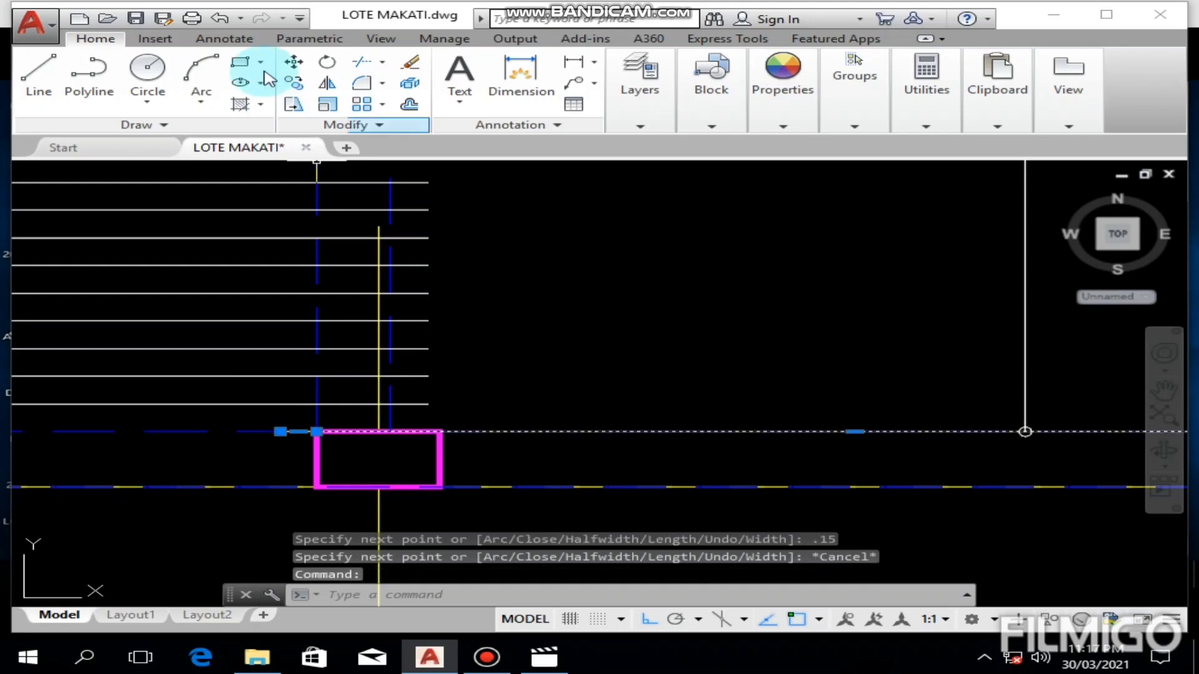
click(296, 73)
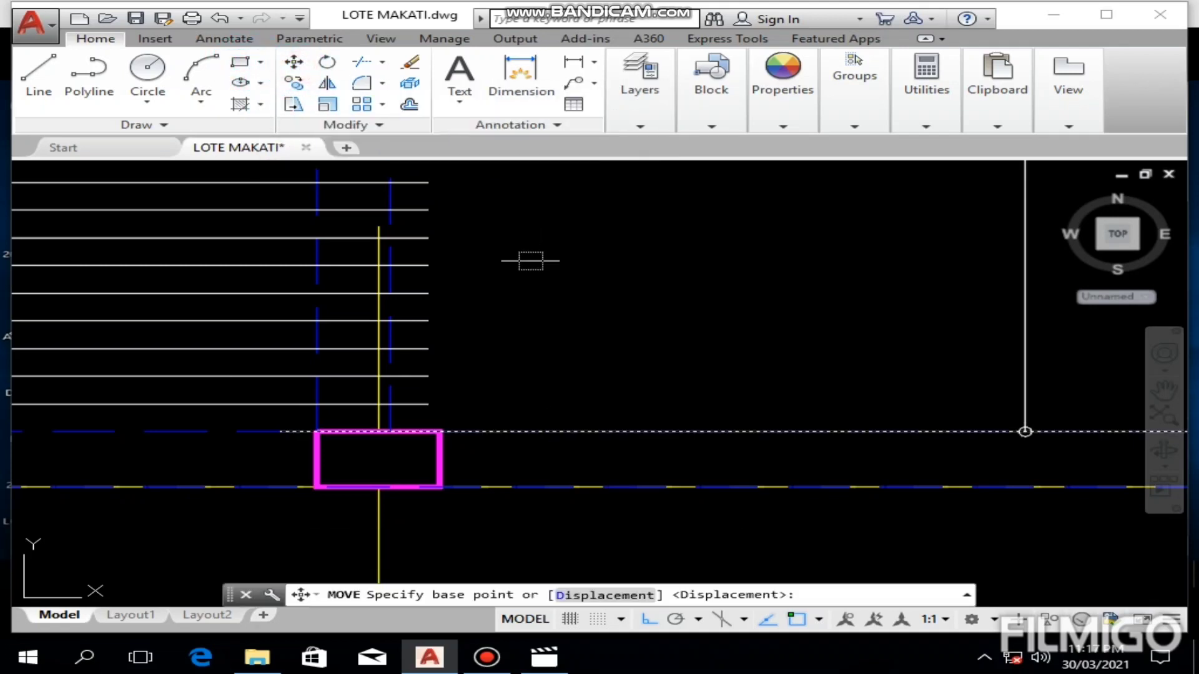
click(530, 369)
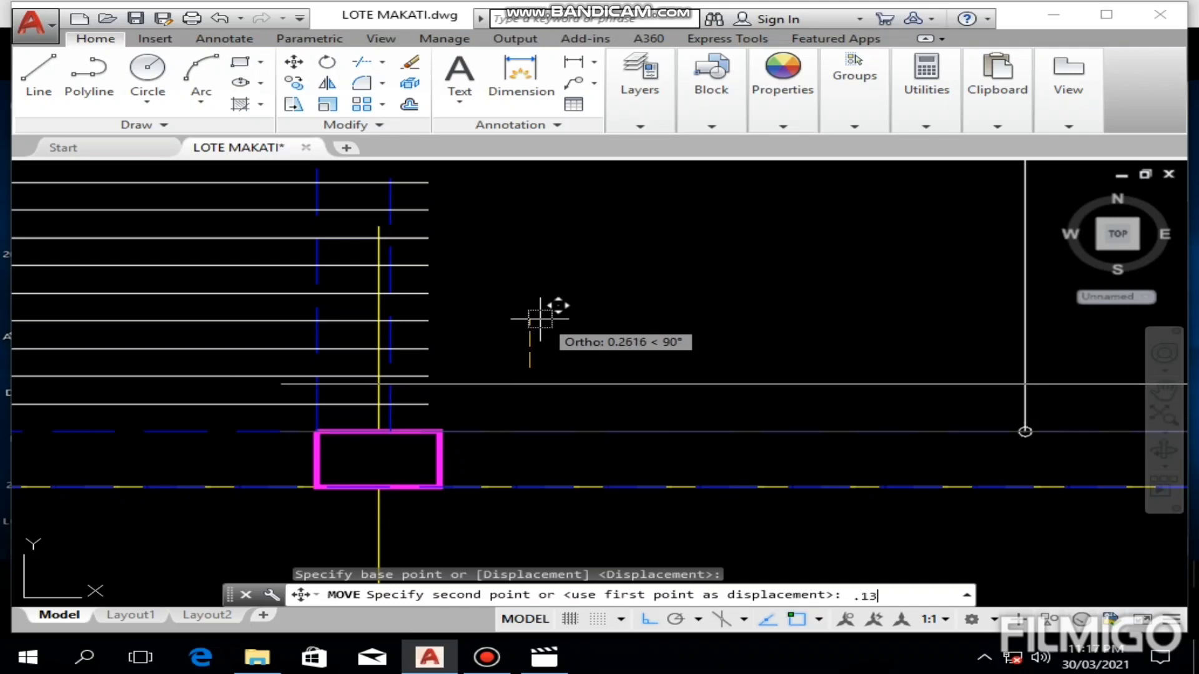
key(Return)
key(Escape)
Step: Erase the 0.15 reference dimension beside S4's right-hand column
scroll(690, 326, down, 5)
middle_drag(744, 338, 568, 347)
scroll(683, 375, up, 4)
middle_drag(683, 375, 555, 378)
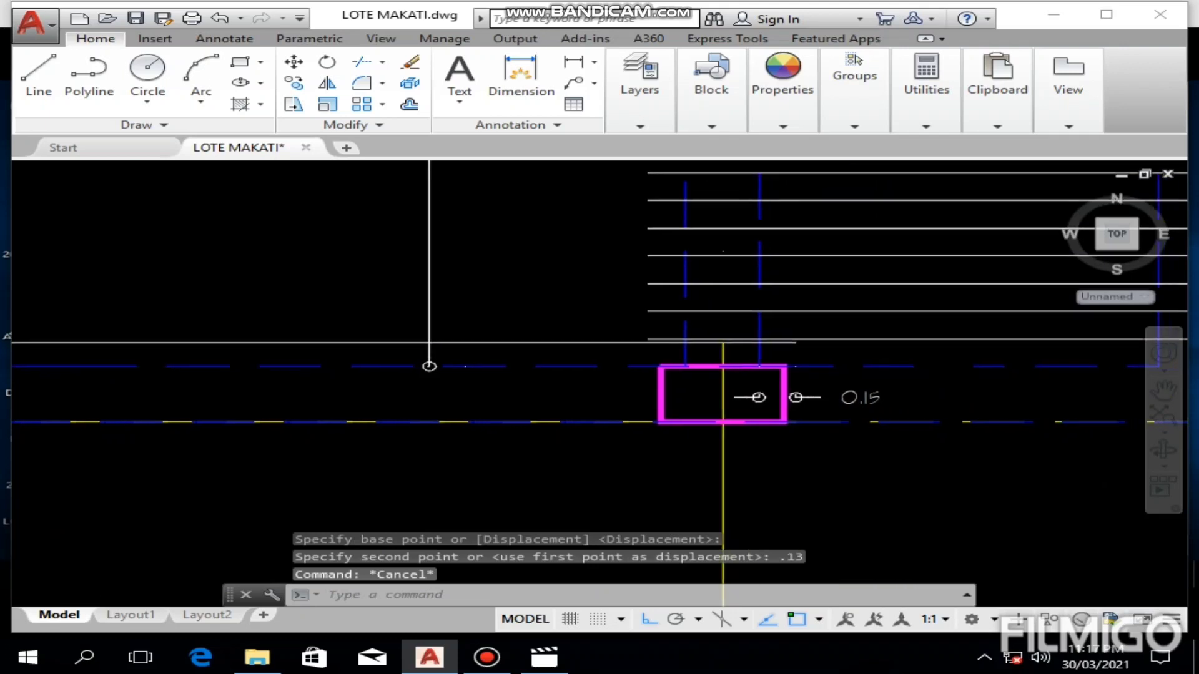
click(815, 399)
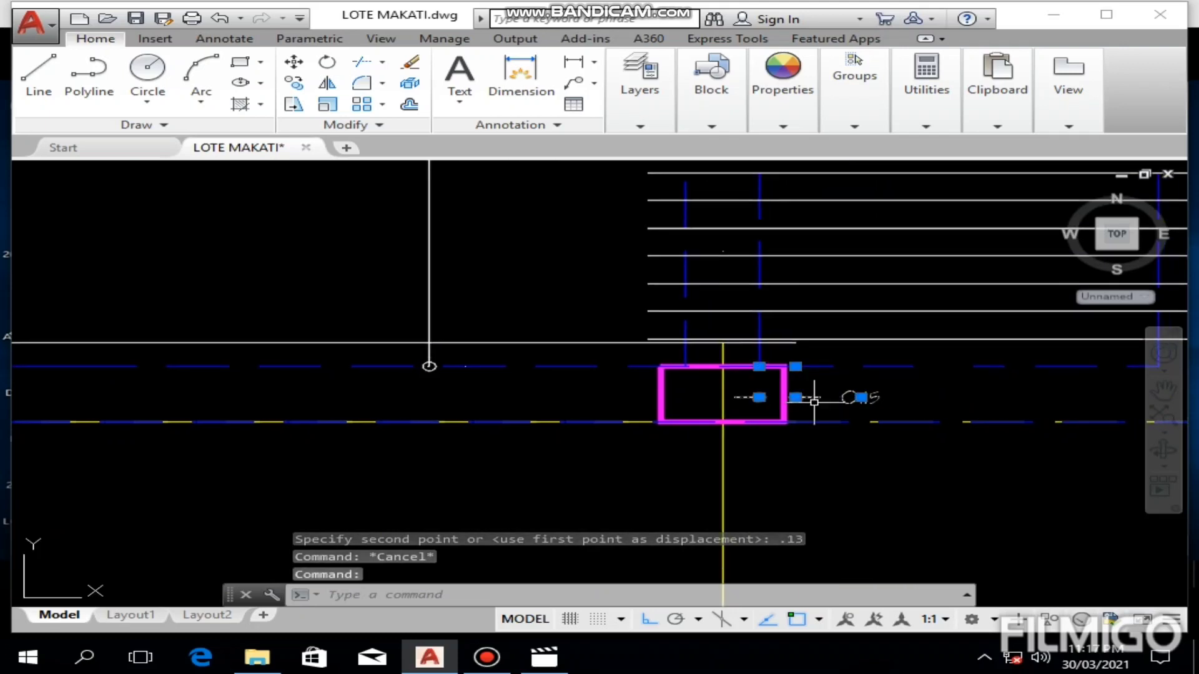
key(Delete)
Step: Erase the vertical span dimension in the S4 panel
scroll(812, 399, down, 2)
scroll(597, 374, up, 4)
click(635, 278)
click(476, 278)
scroll(574, 271, down, 4)
middle_drag(615, 257, 609, 387)
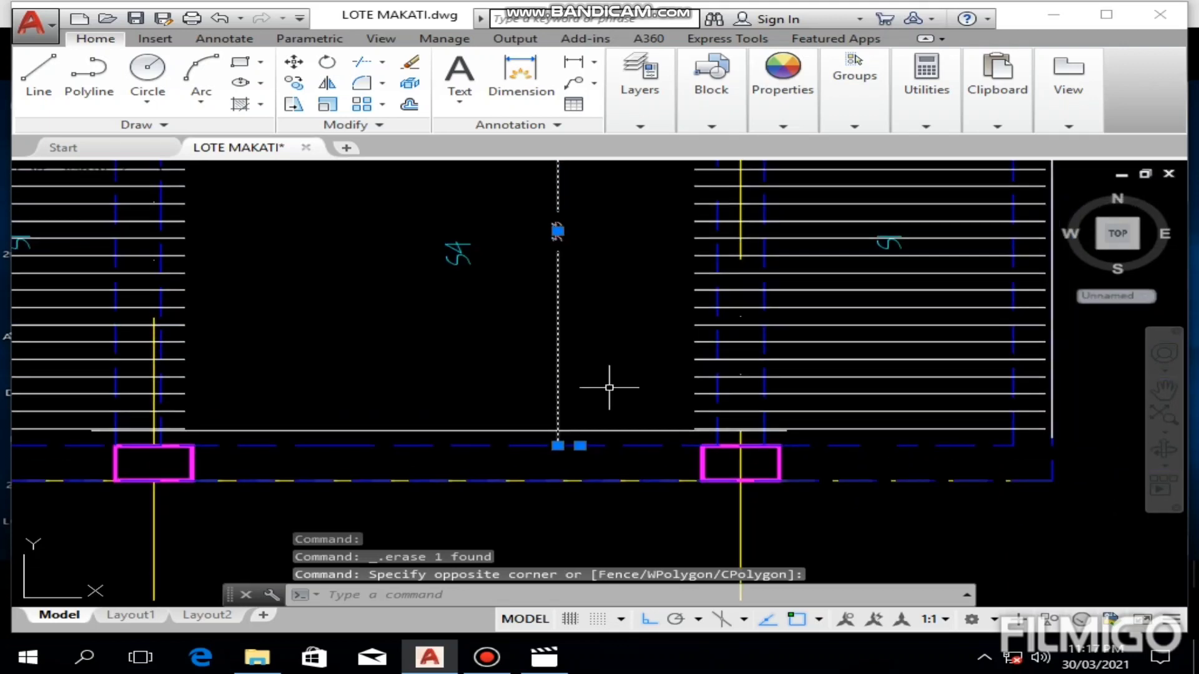
key(Delete)
Step: Set the S4 bar's colour to magenta
scroll(610, 335, down, 3)
scroll(610, 335, up, 3)
mouse_move(589, 340)
middle_down()
mouse_move(572, 380)
mouse_move(650, 337)
middle_up()
click(620, 388)
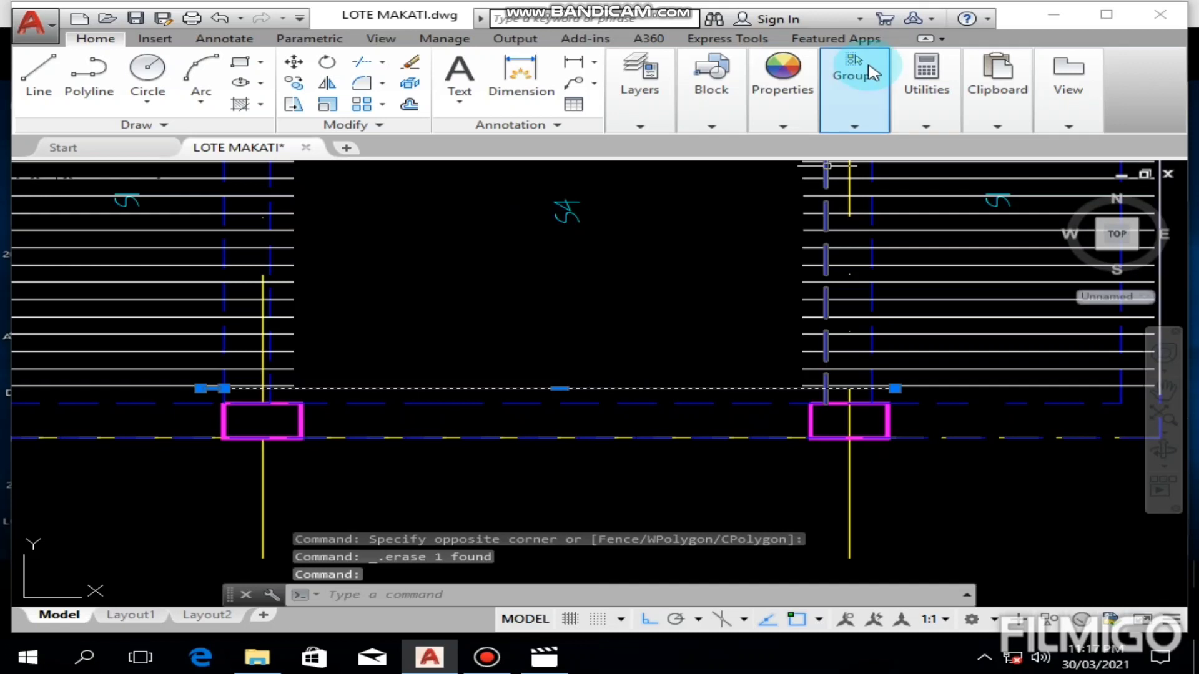
mouse_move(798, 123)
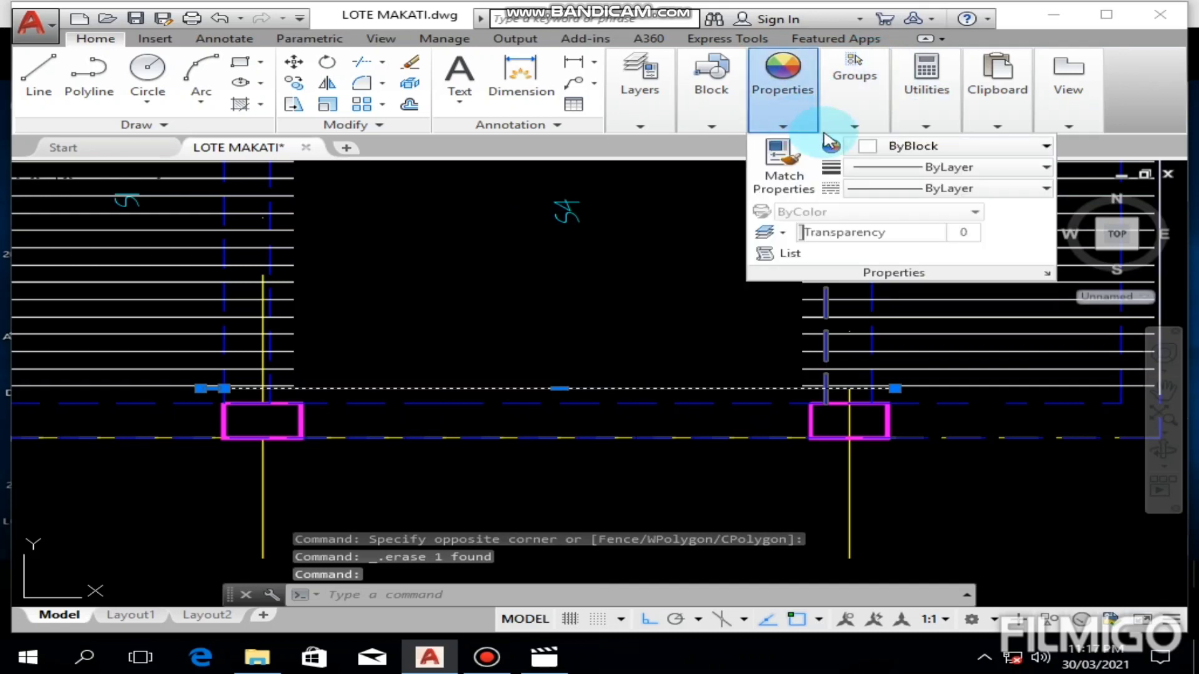
click(877, 147)
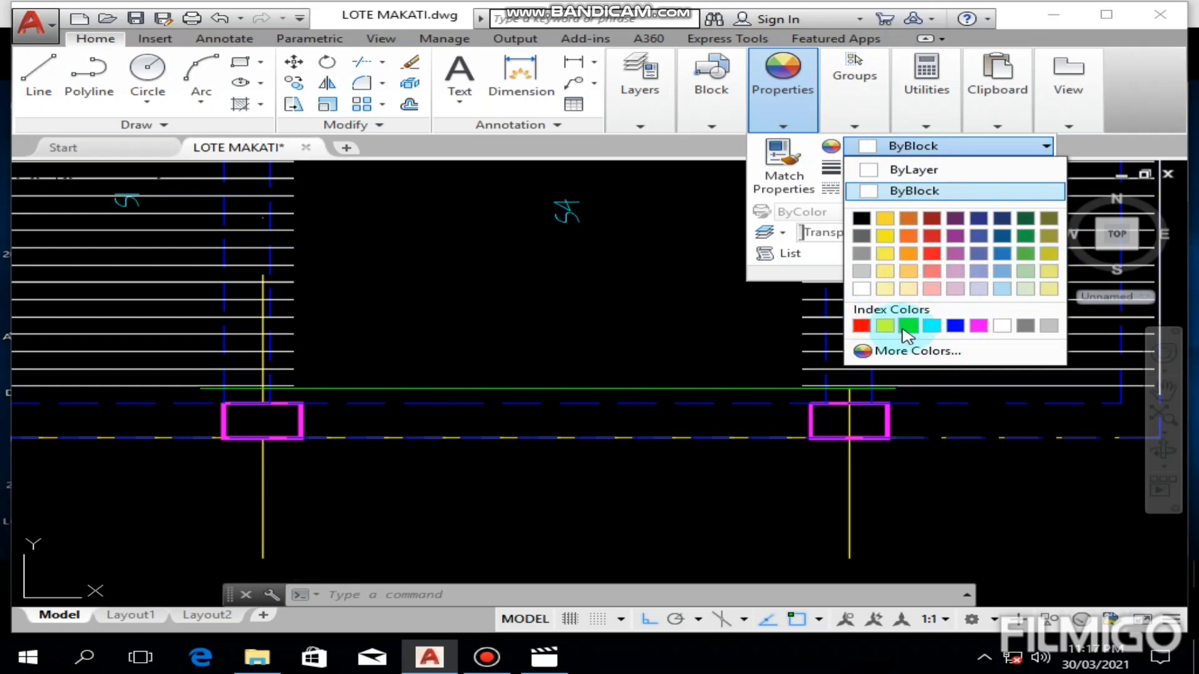
click(978, 325)
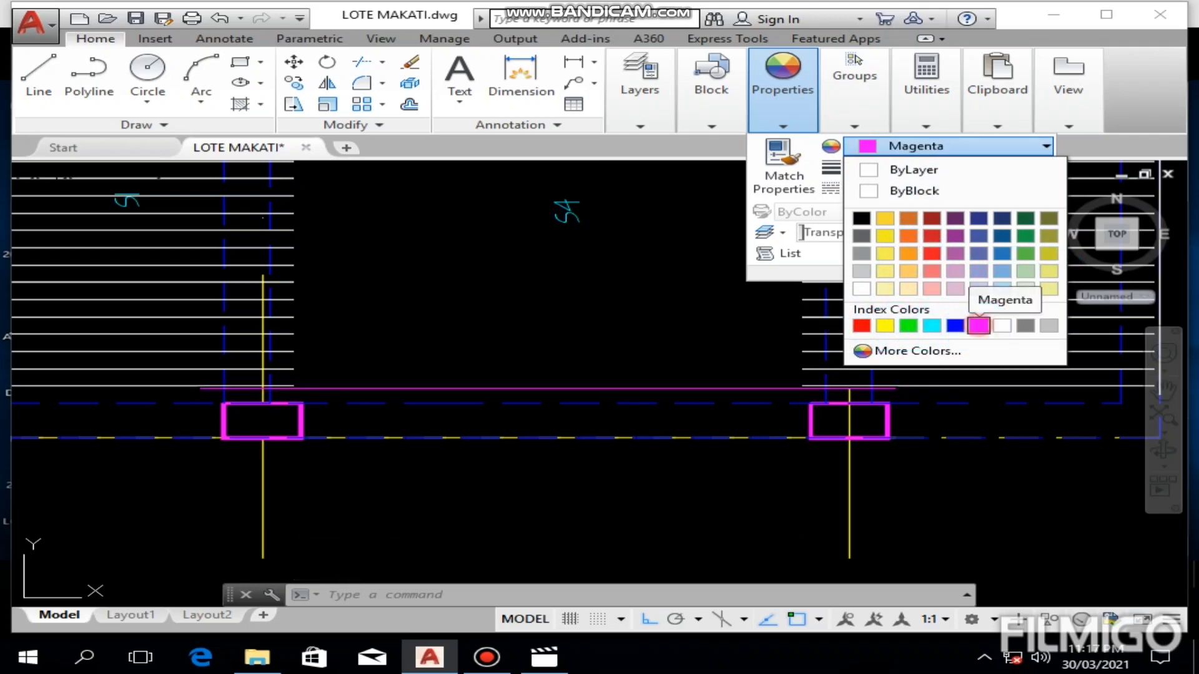
key(Escape)
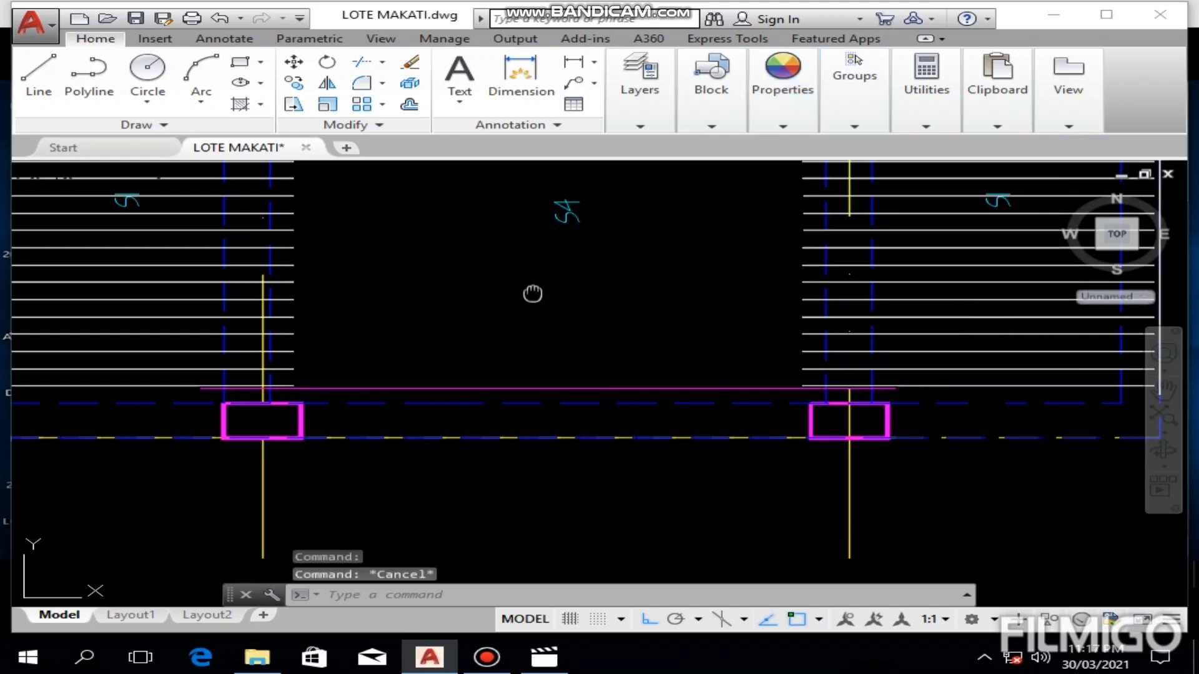
Step: Offset the magenta S4 bar upward at 0.13 spacing, each from the last copy, until there are twelve bars
middle_drag(532, 294, 538, 296)
scroll(536, 350, up, 2)
scroll(535, 343, down, 2)
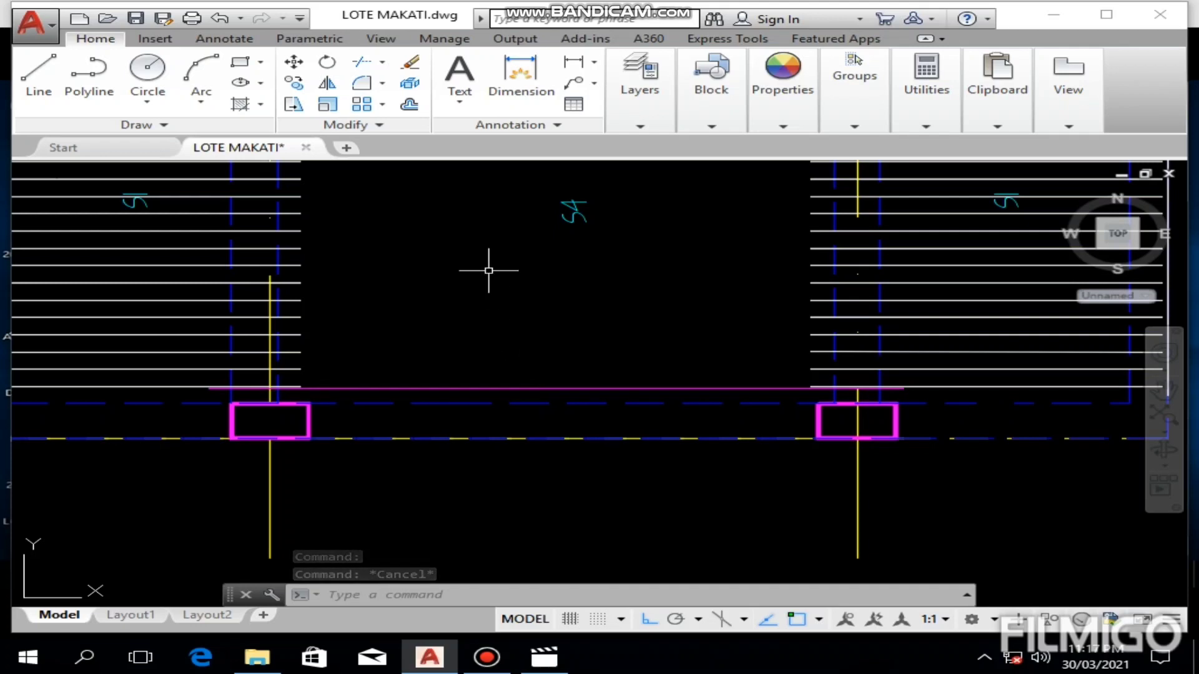
text(o)
key(Return)
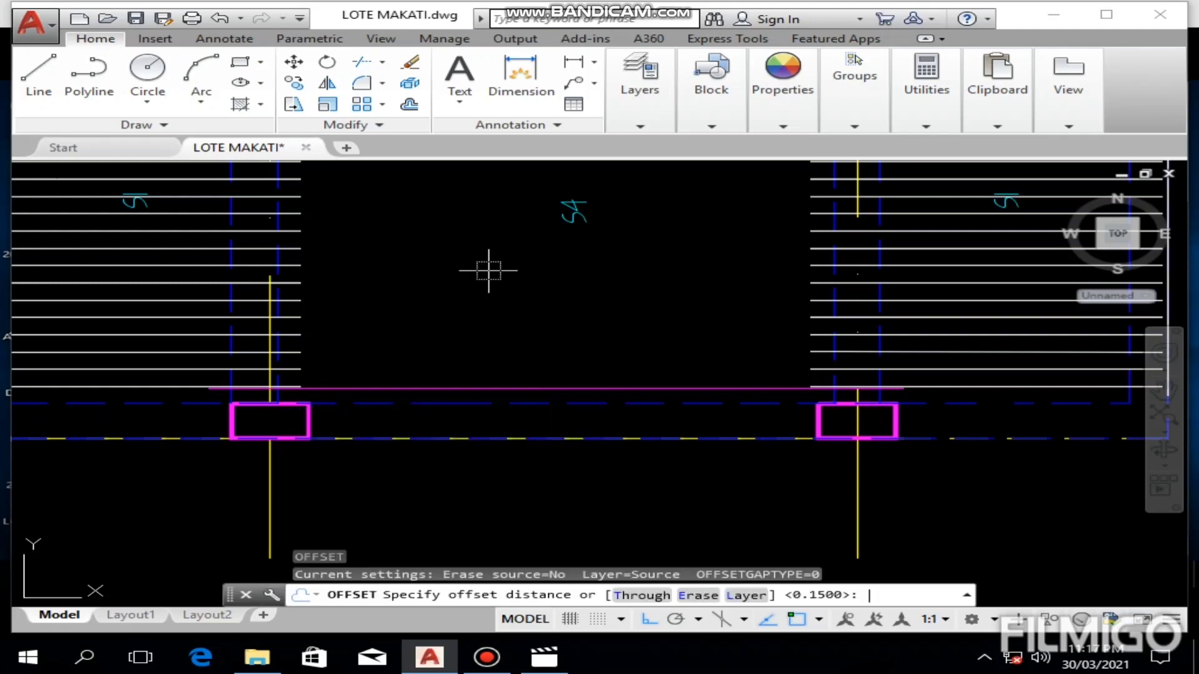
text(.13)
key(Return)
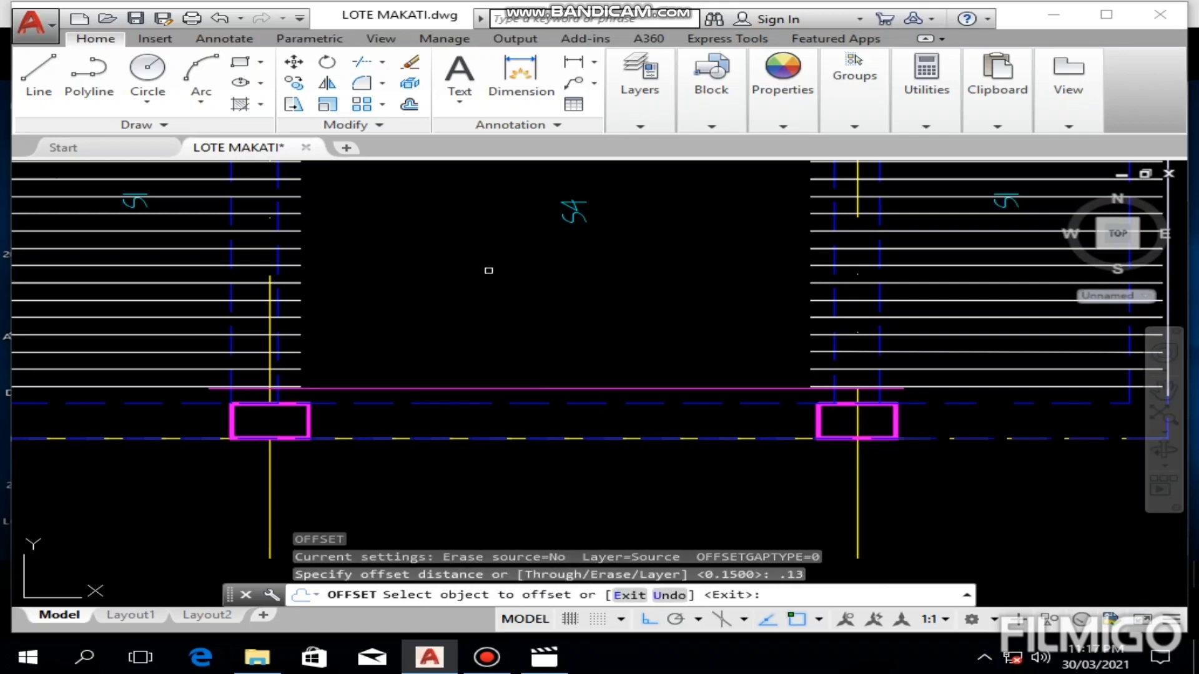
click(553, 388)
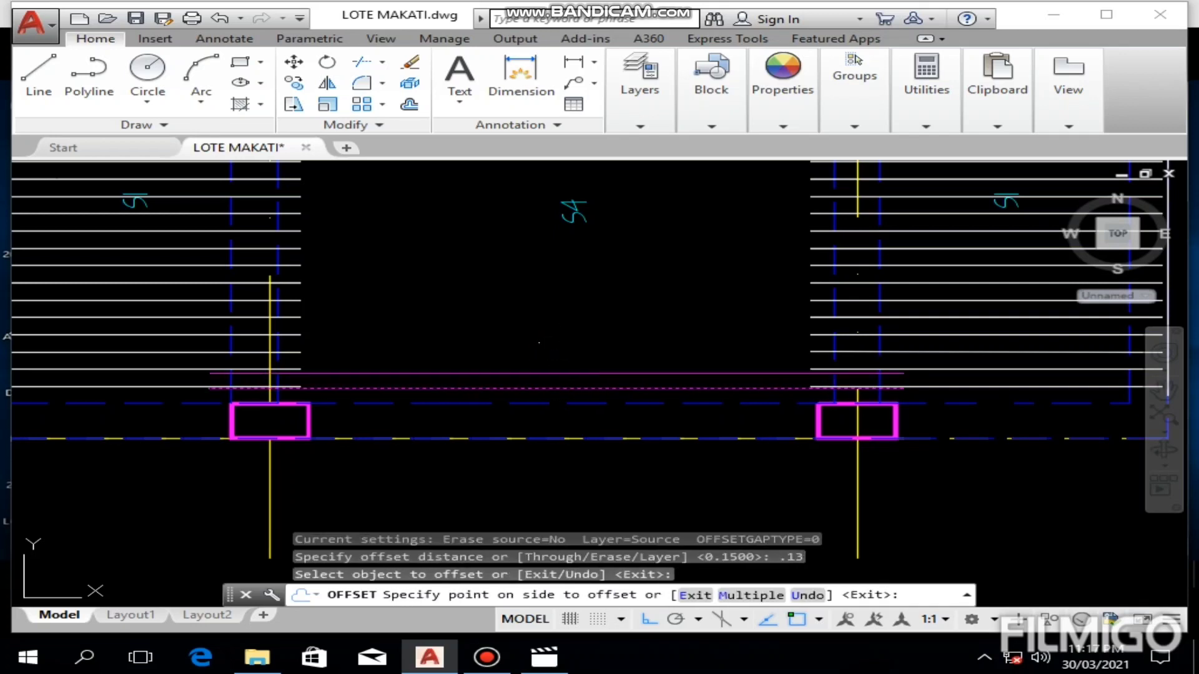
click(552, 340)
click(550, 373)
click(556, 300)
click(574, 358)
click(573, 296)
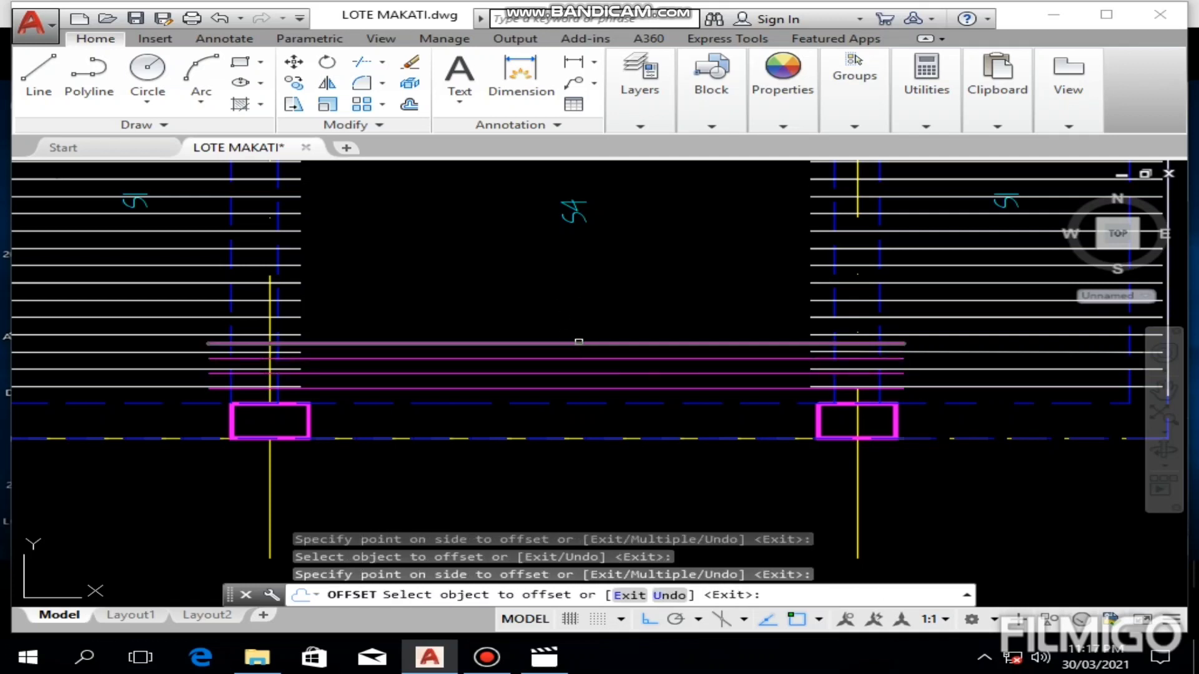
click(579, 344)
click(584, 287)
click(586, 329)
click(592, 308)
click(592, 312)
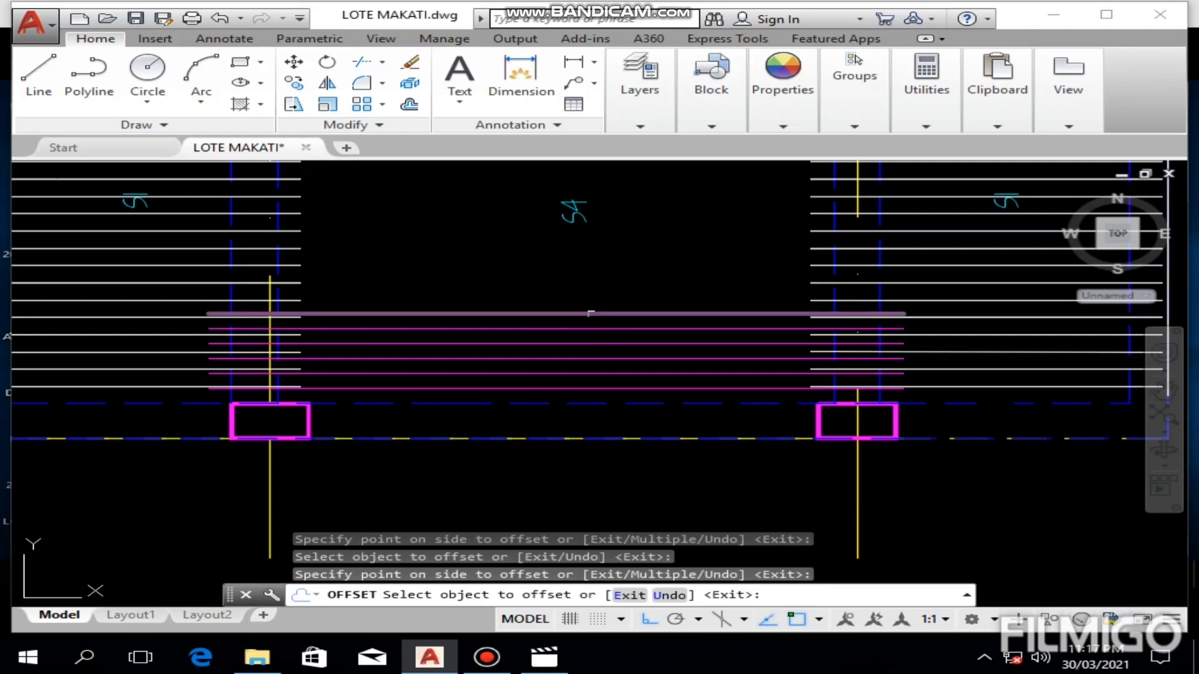
click(601, 261)
click(599, 299)
click(601, 246)
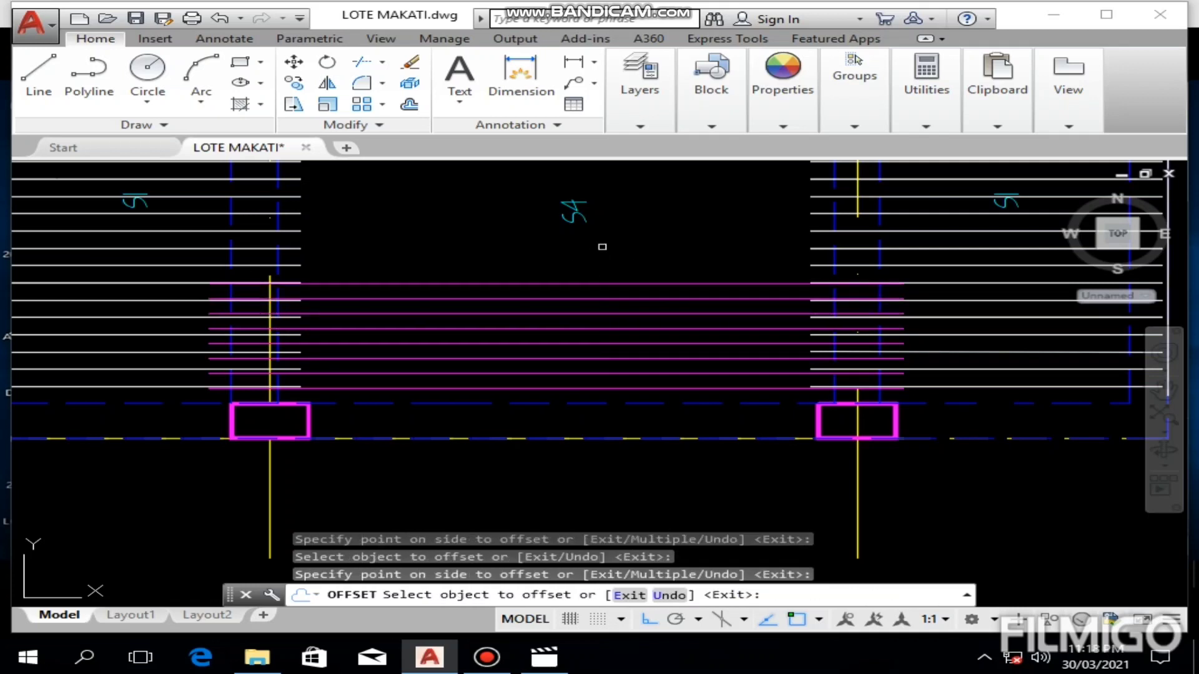
click(597, 283)
click(594, 257)
middle_drag(594, 257, 676, 258)
click(591, 293)
click(594, 250)
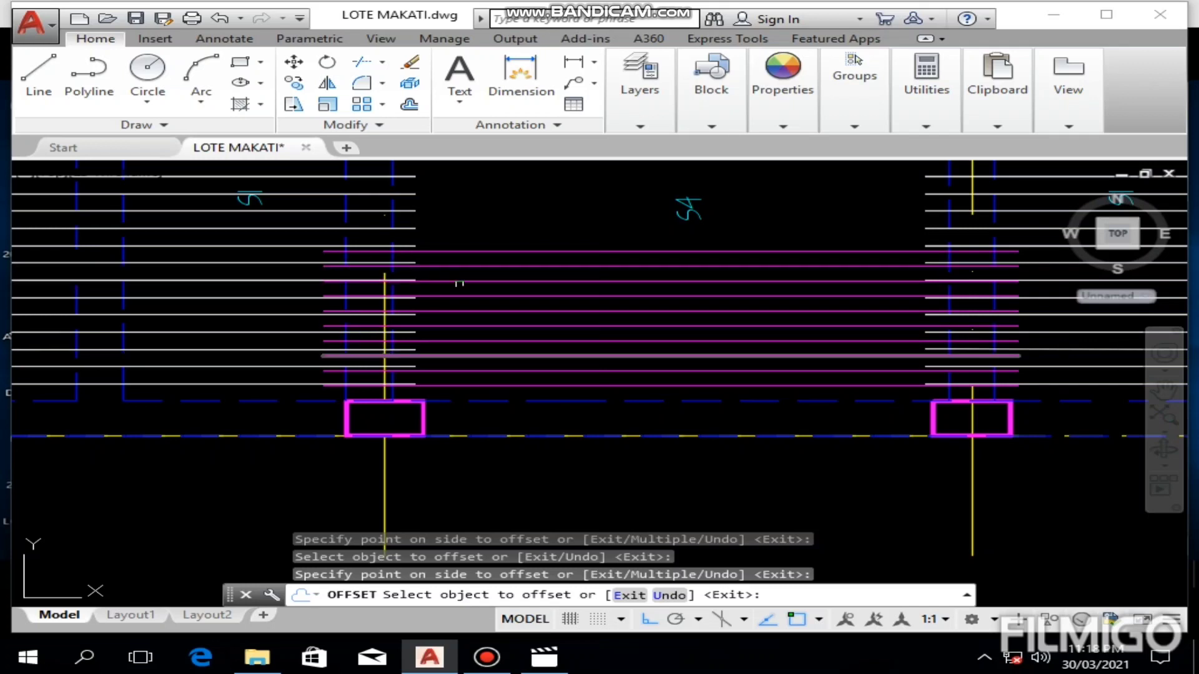
middle_drag(718, 267, 600, 347)
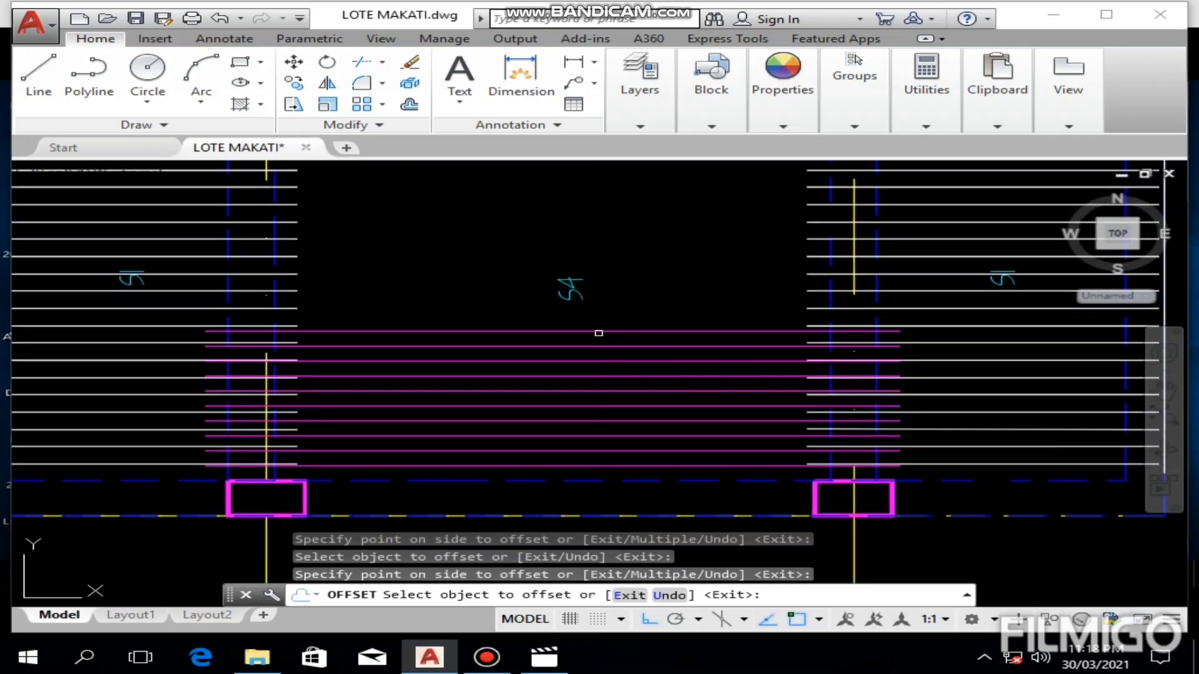
click(598, 329)
click(596, 267)
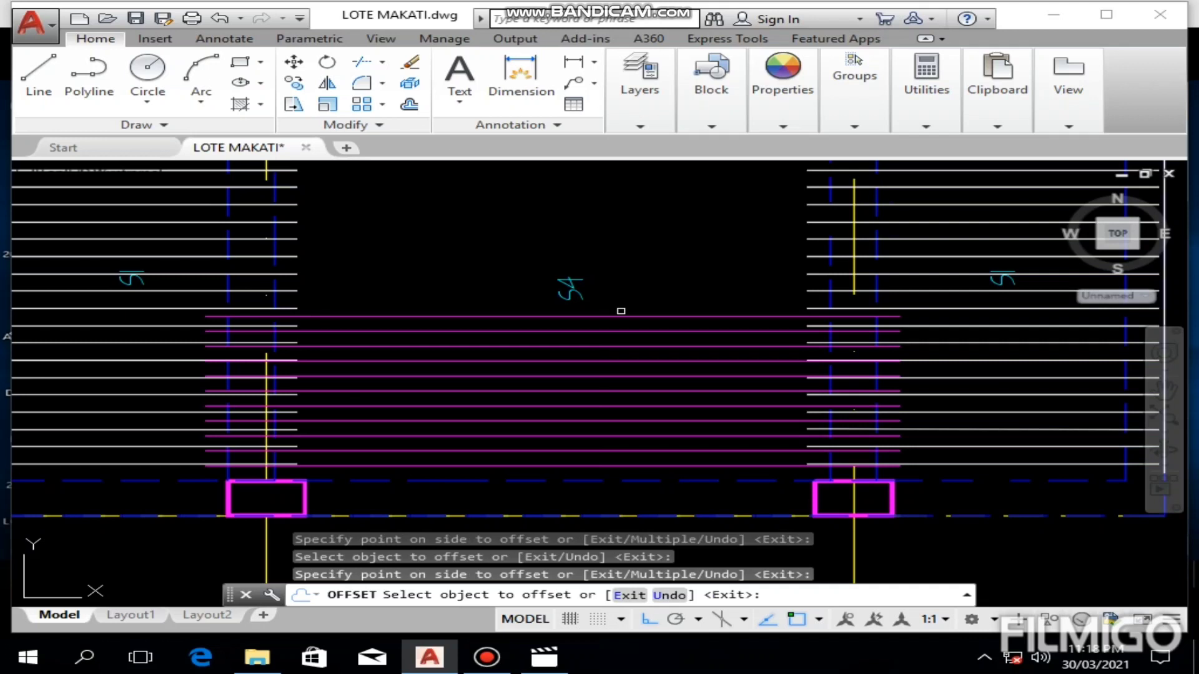
click(620, 315)
click(626, 254)
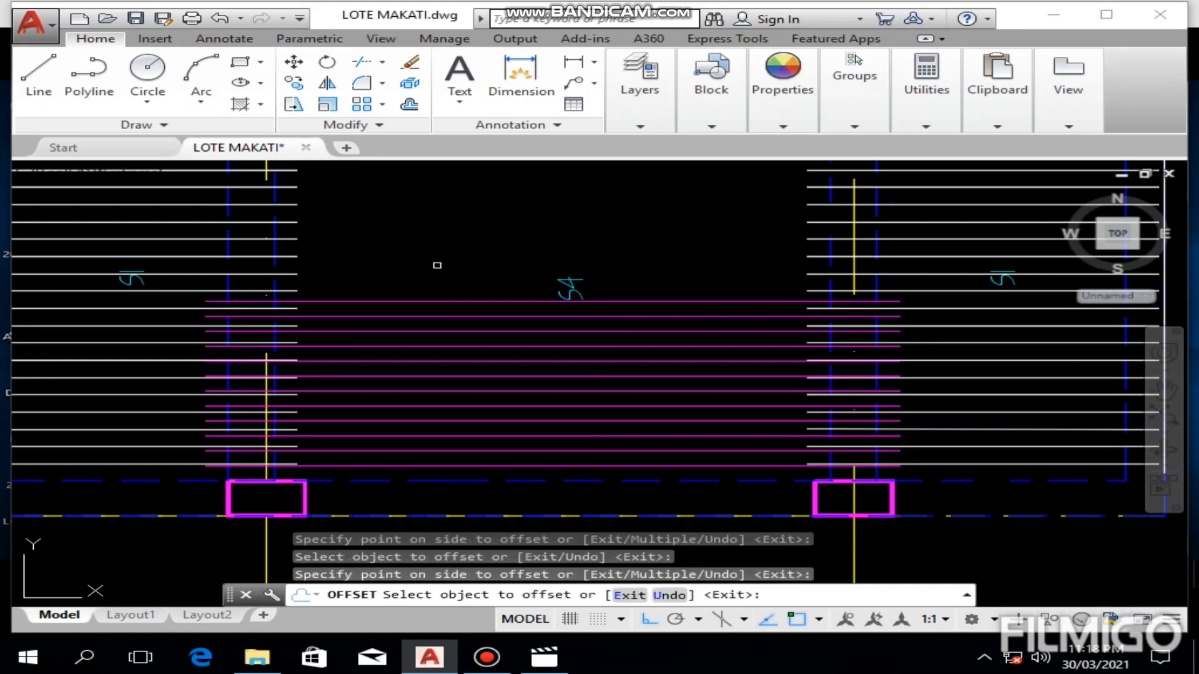
key(Escape)
Step: Copy the twelve magenta S4 bars upward twice, from the lowest bar onto higher bars, to fill the panel almost to the upper beam
click(418, 252)
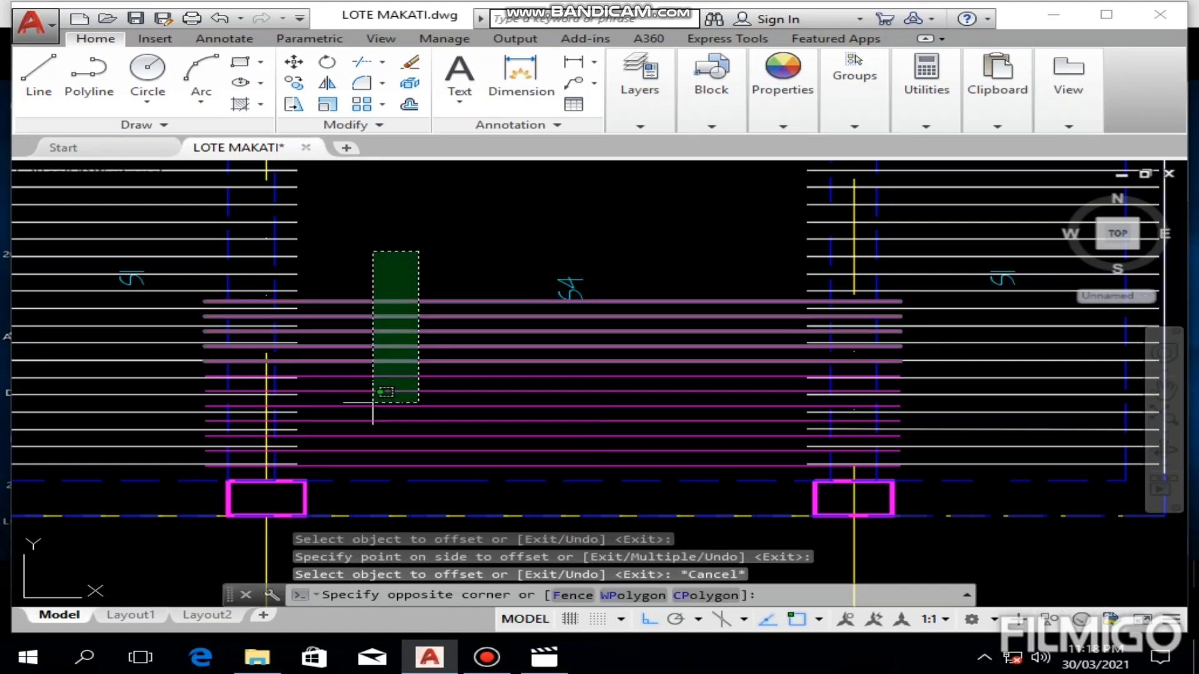
click(350, 466)
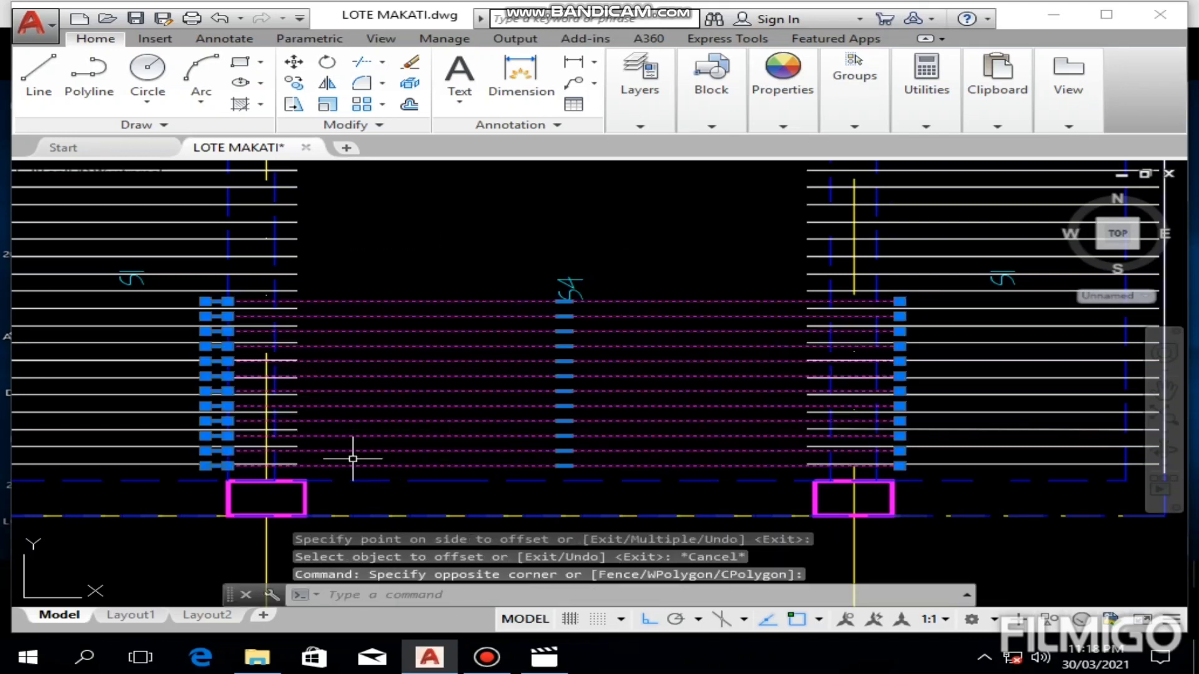
click(287, 86)
scroll(845, 485, up, 1)
scroll(903, 456, up, 1)
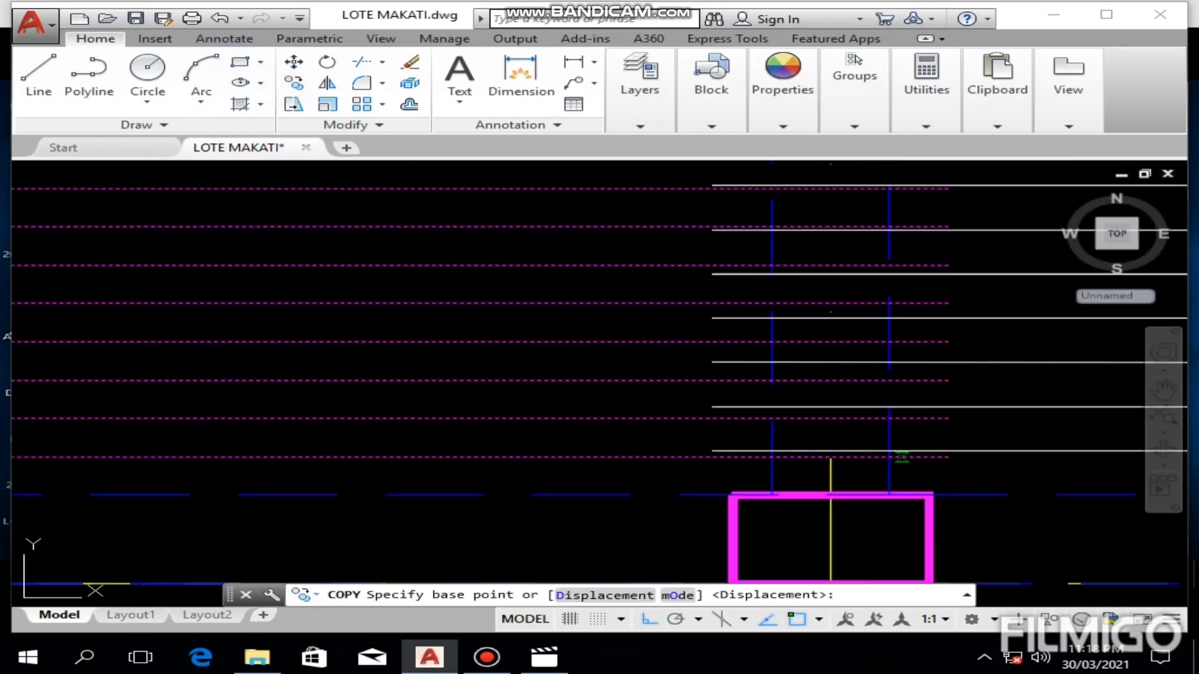
click(770, 456)
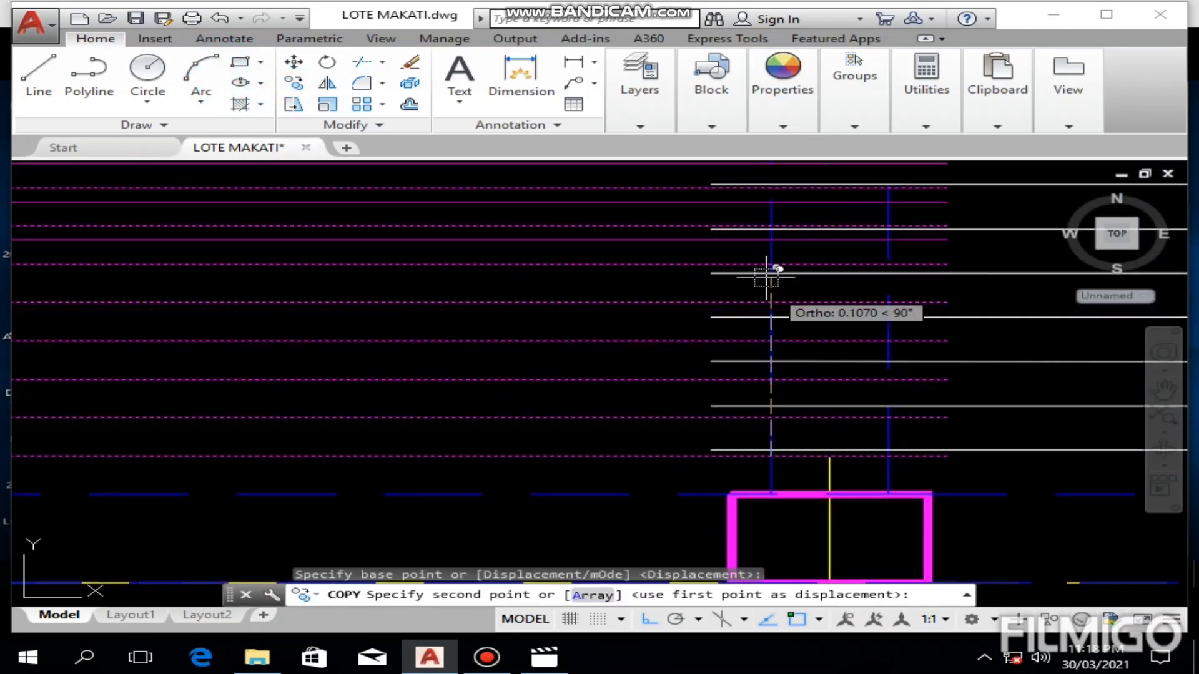
middle_drag(770, 268, 749, 561)
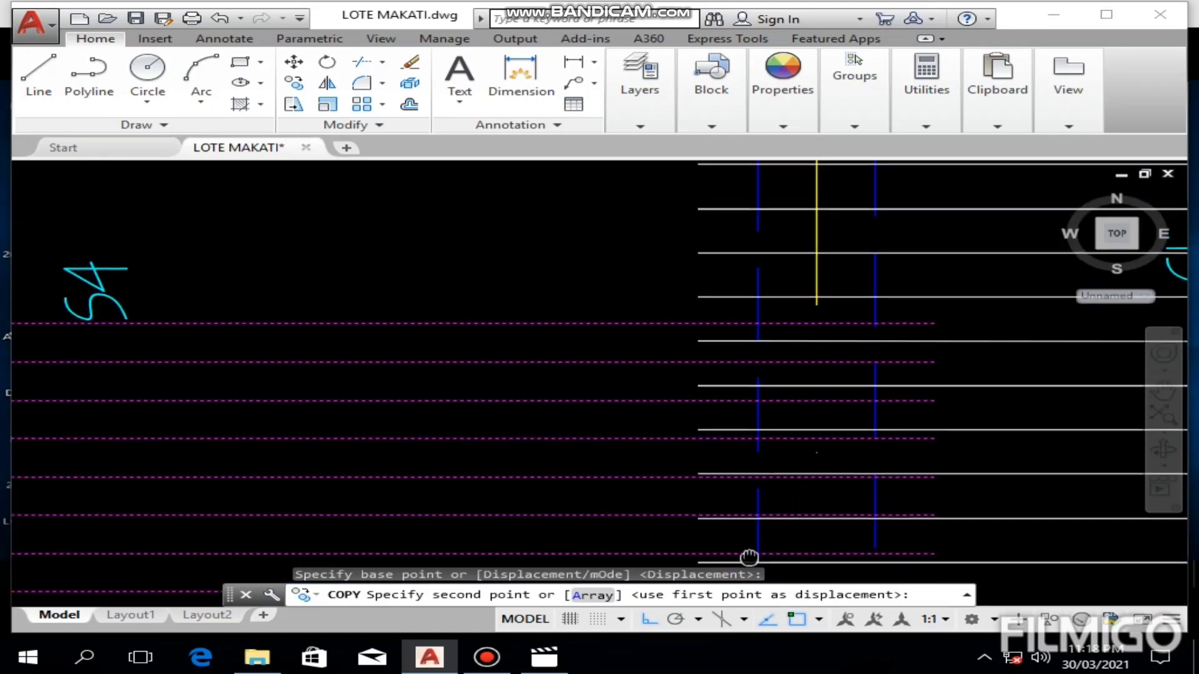
click(763, 326)
middle_drag(762, 326, 766, 631)
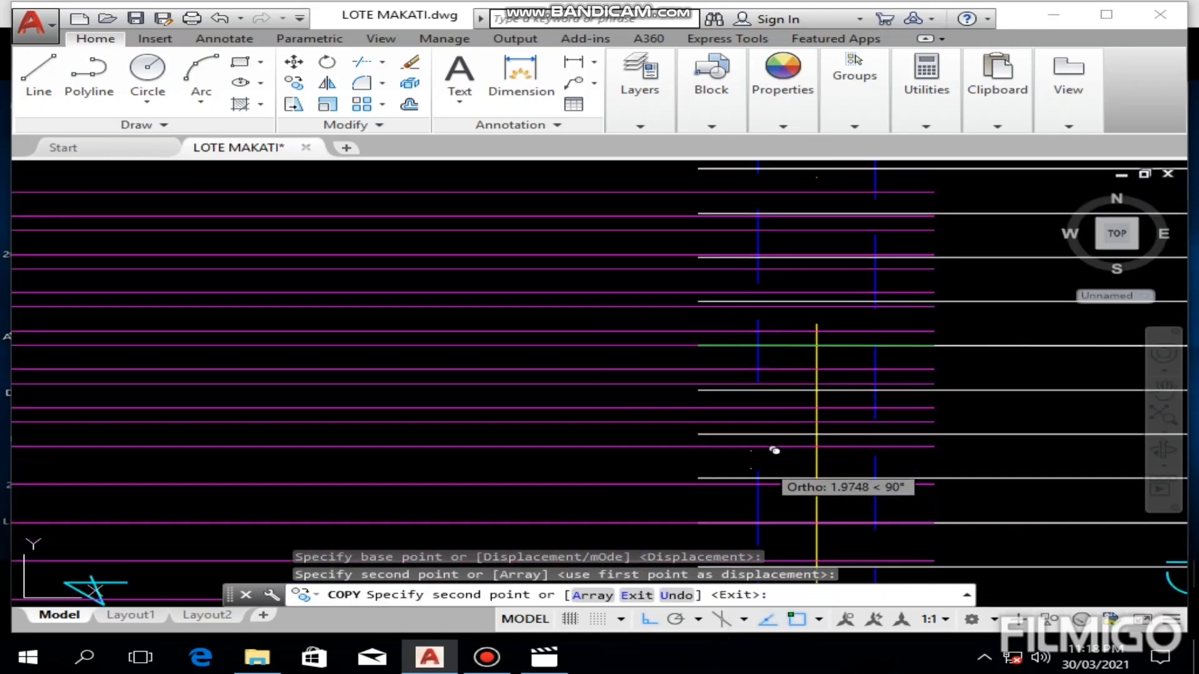
scroll(780, 437, down, 5)
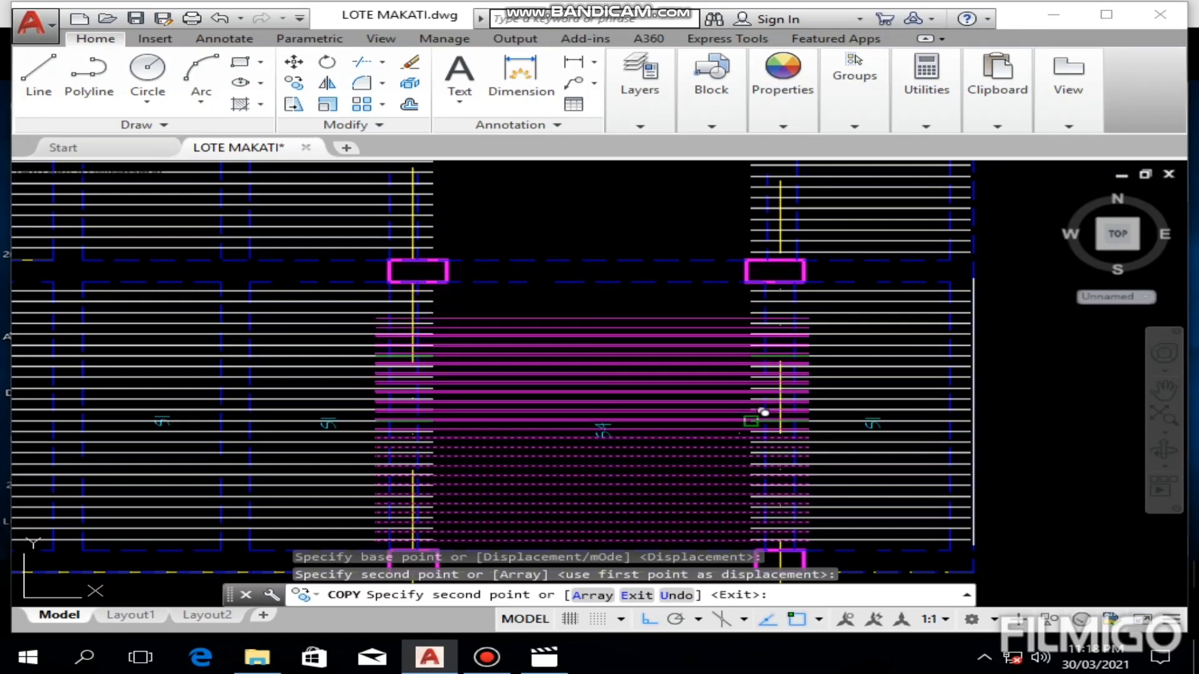
scroll(761, 406, up, 4)
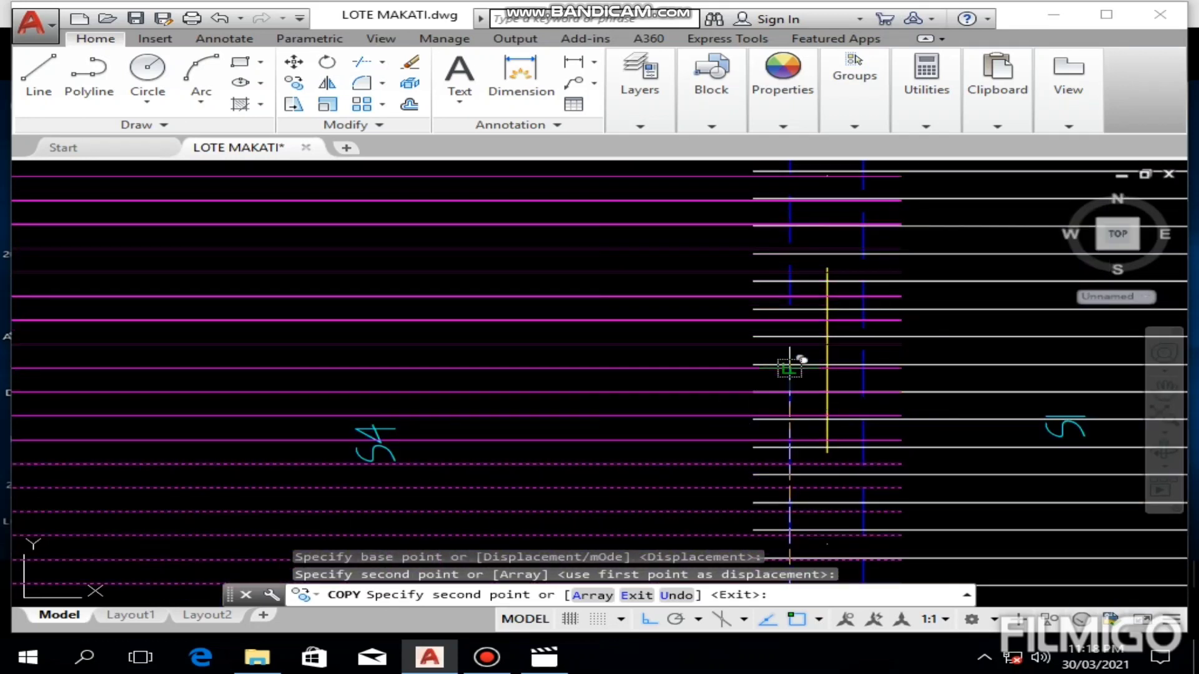
click(787, 369)
key(Escape)
scroll(718, 403, down, 5)
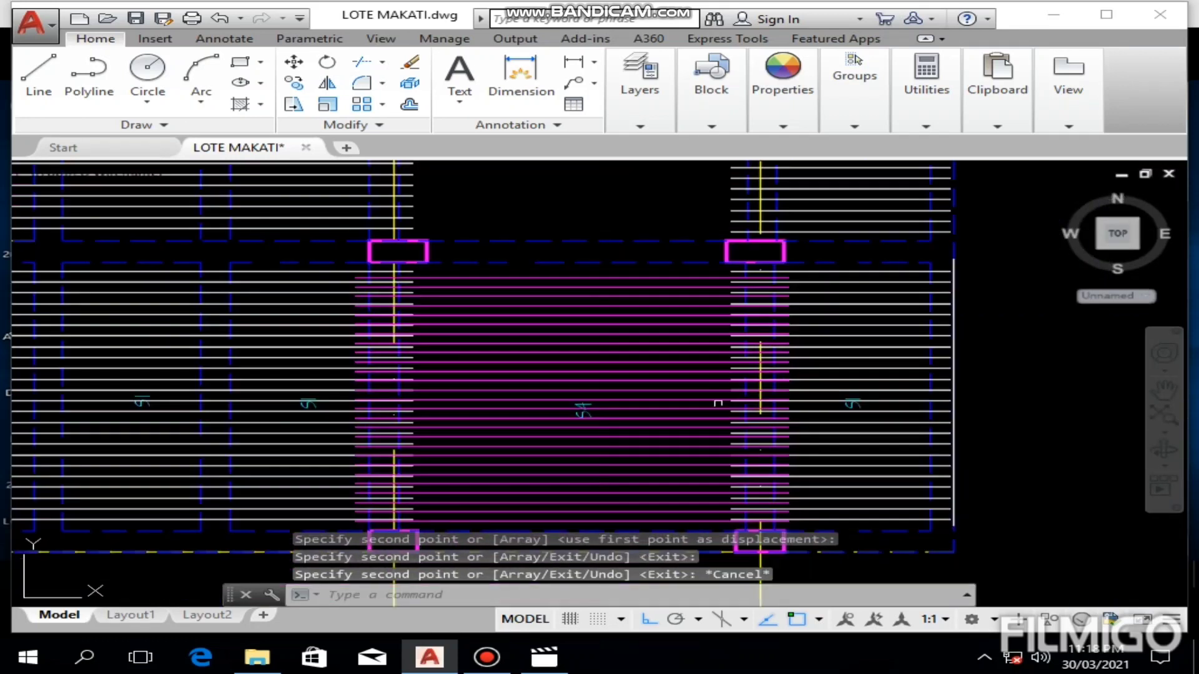
Step: Offset the topmost magenta S4 bar upward by 0.13 as the last bar below the upper beam
scroll(556, 276, up, 4)
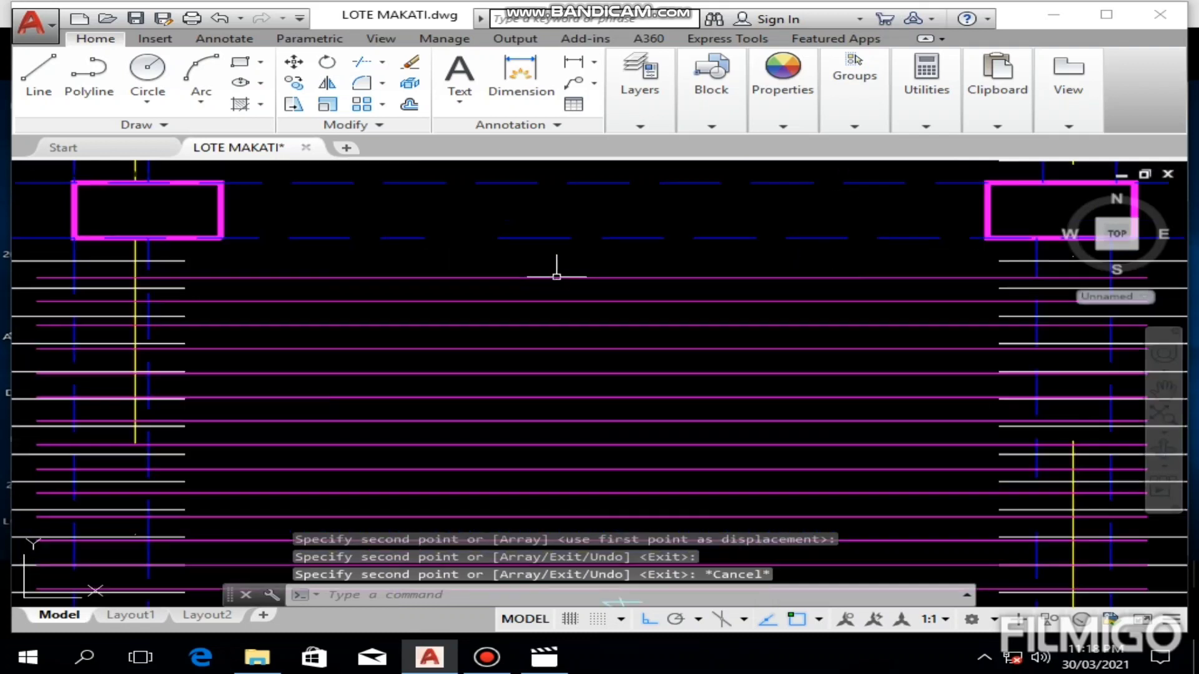
text(o)
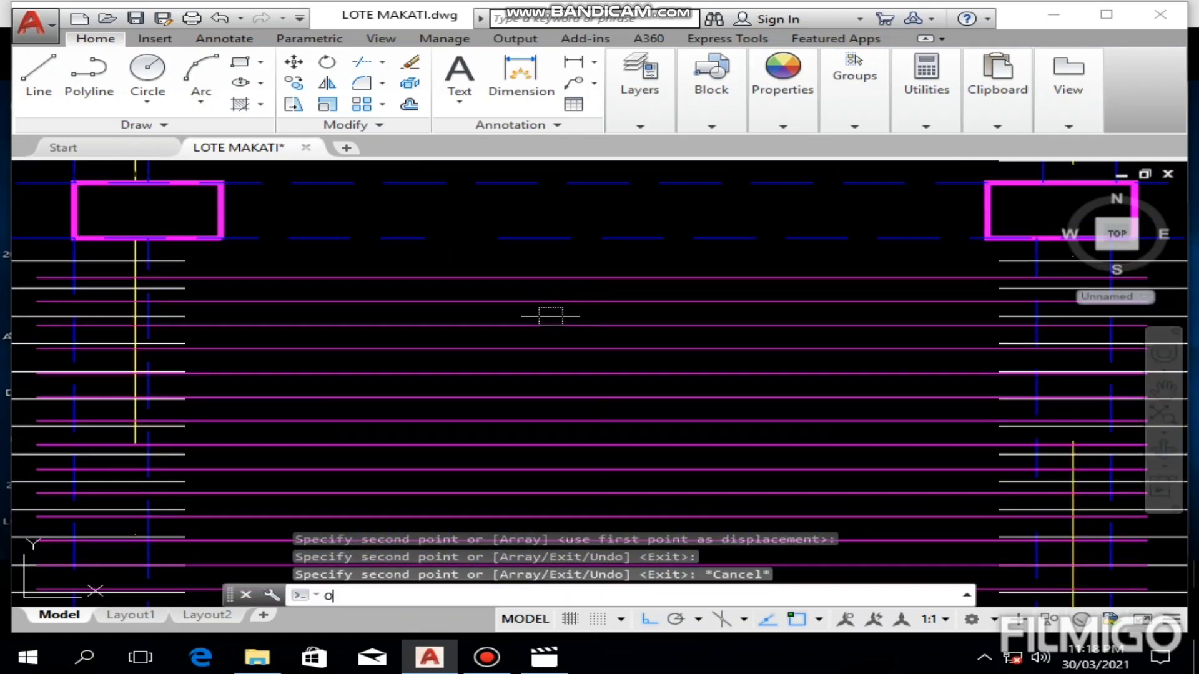
key(Return)
text(.13)
key(Return)
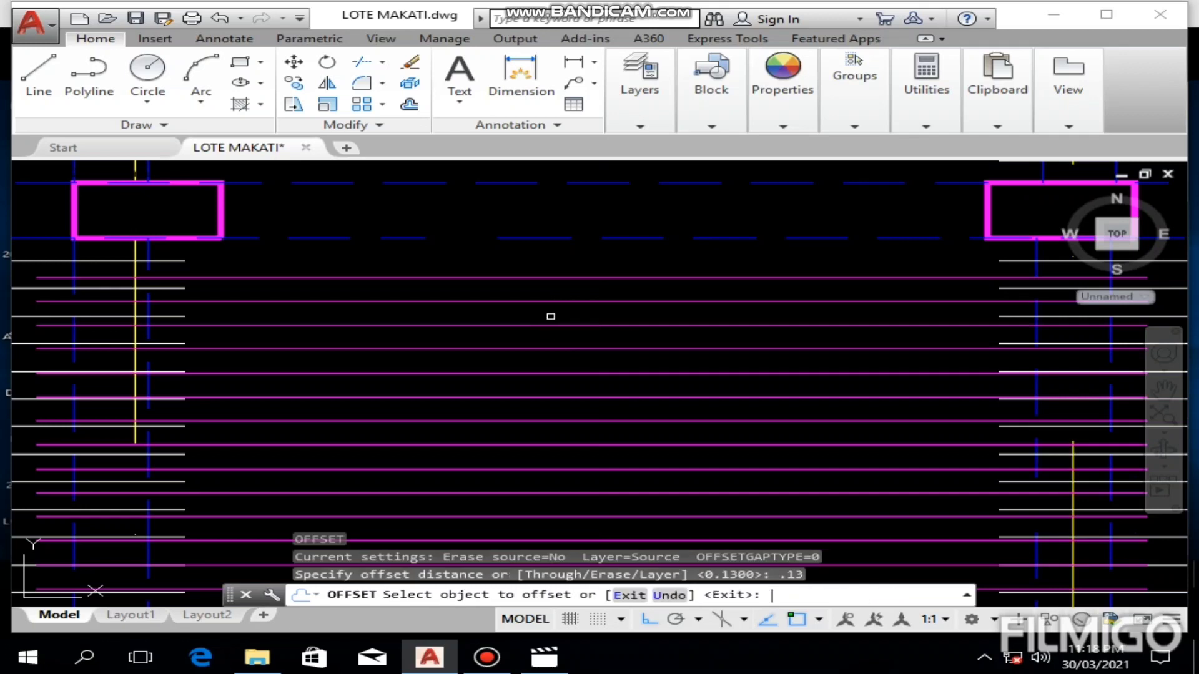
click(566, 277)
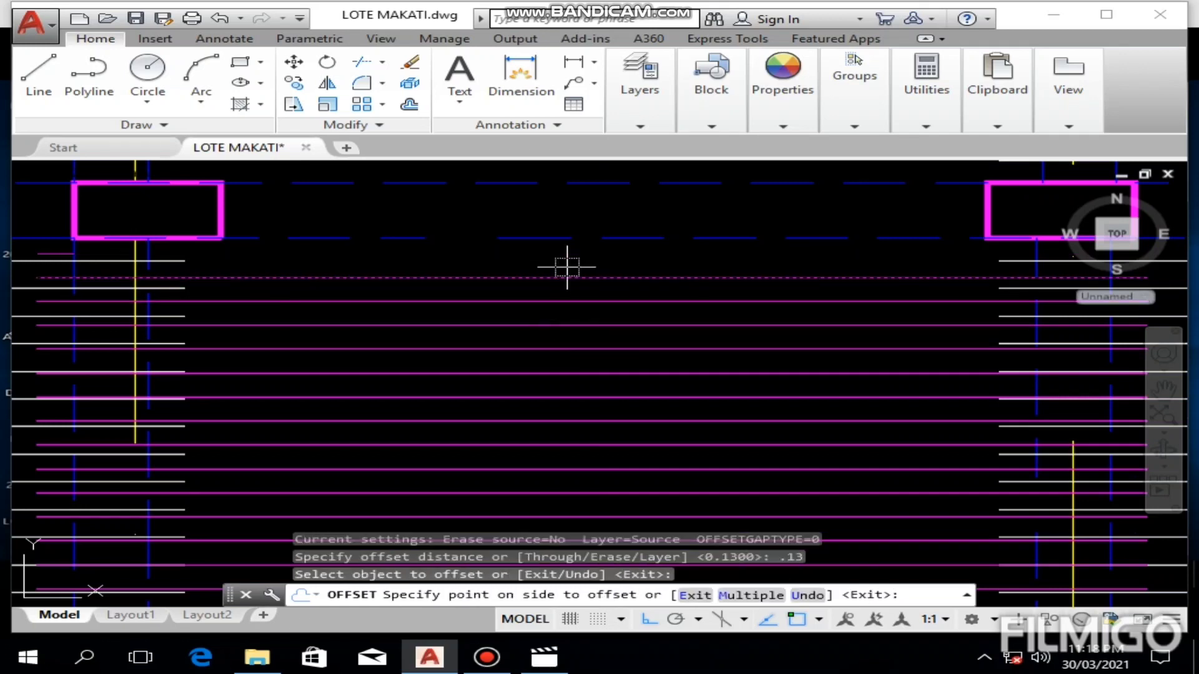
click(566, 267)
key(Escape)
scroll(578, 278, down, 5)
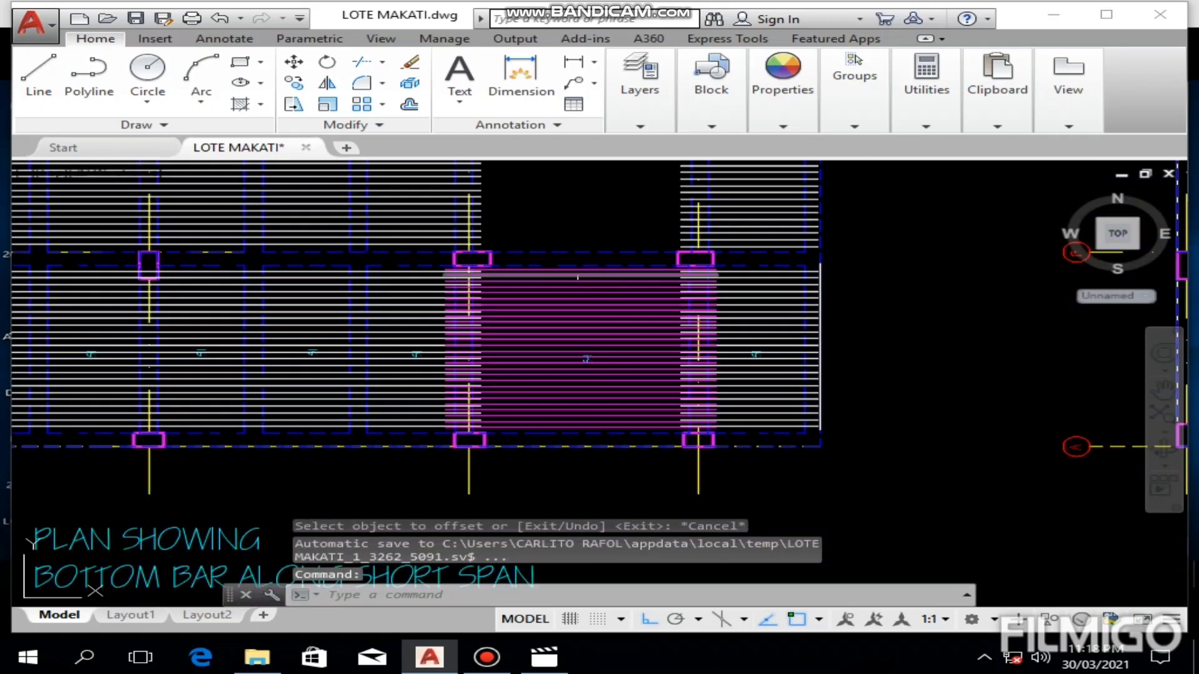
Step: Examine the magenta bar layout in S4, then the empty S4 panel at the grid A end of the short-span plan
middle_drag(625, 342, 728, 337)
scroll(683, 332, up, 2)
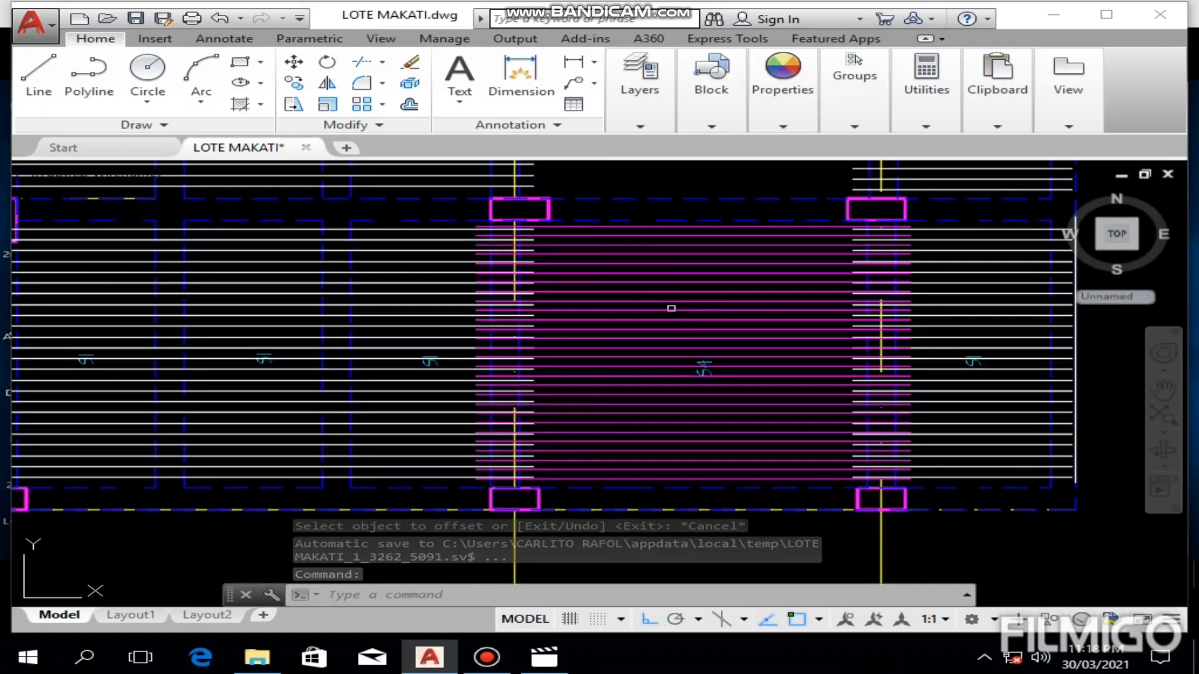
middle_drag(704, 317, 594, 337)
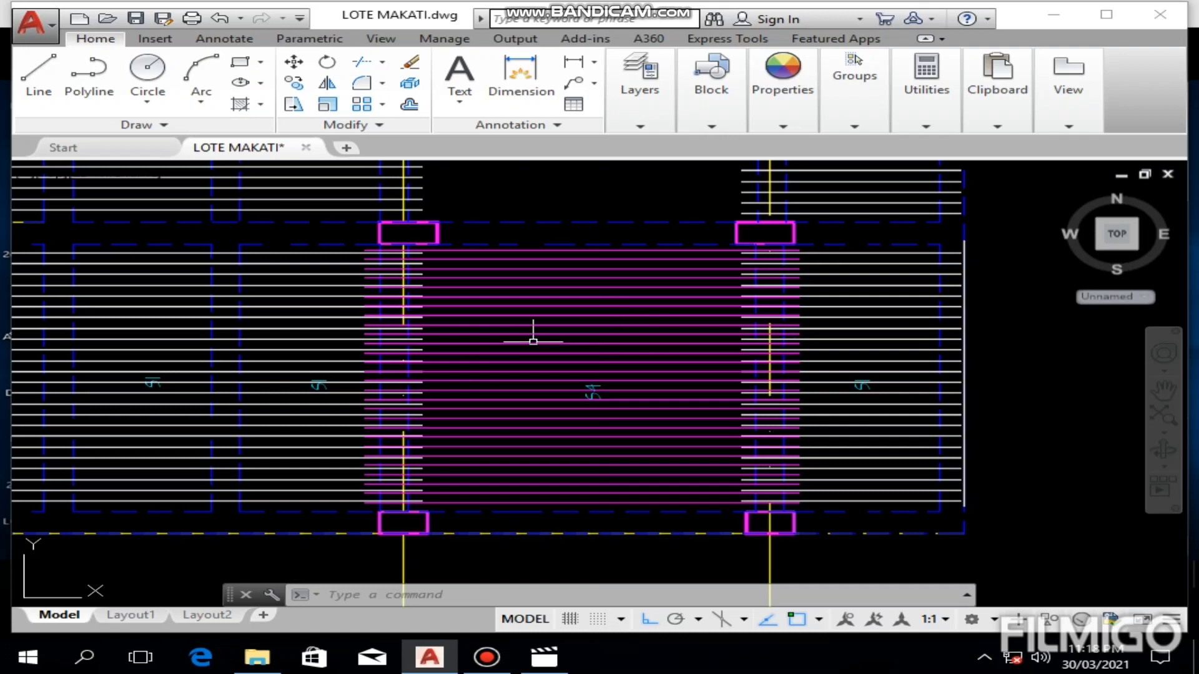
scroll(560, 344, up, 1)
scroll(559, 303, down, 1)
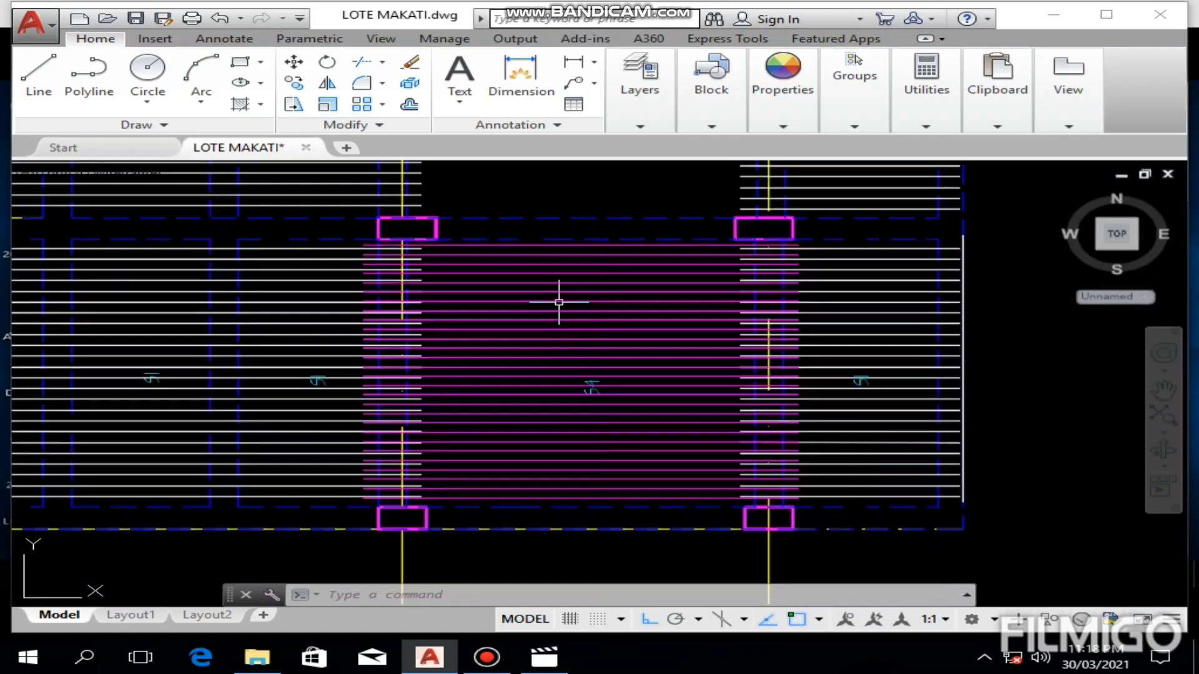
scroll(638, 279, down, 3)
middle_drag(260, 348, 410, 366)
scroll(412, 366, down, 1)
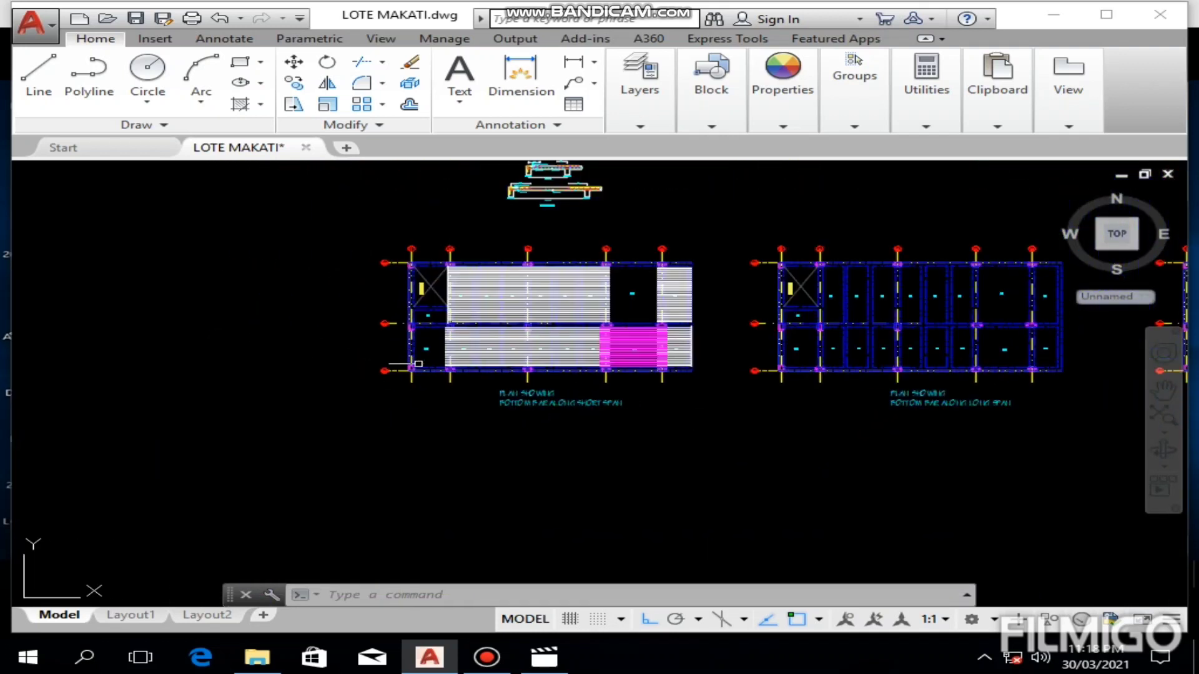
scroll(422, 369, up, 3)
scroll(428, 351, up, 2)
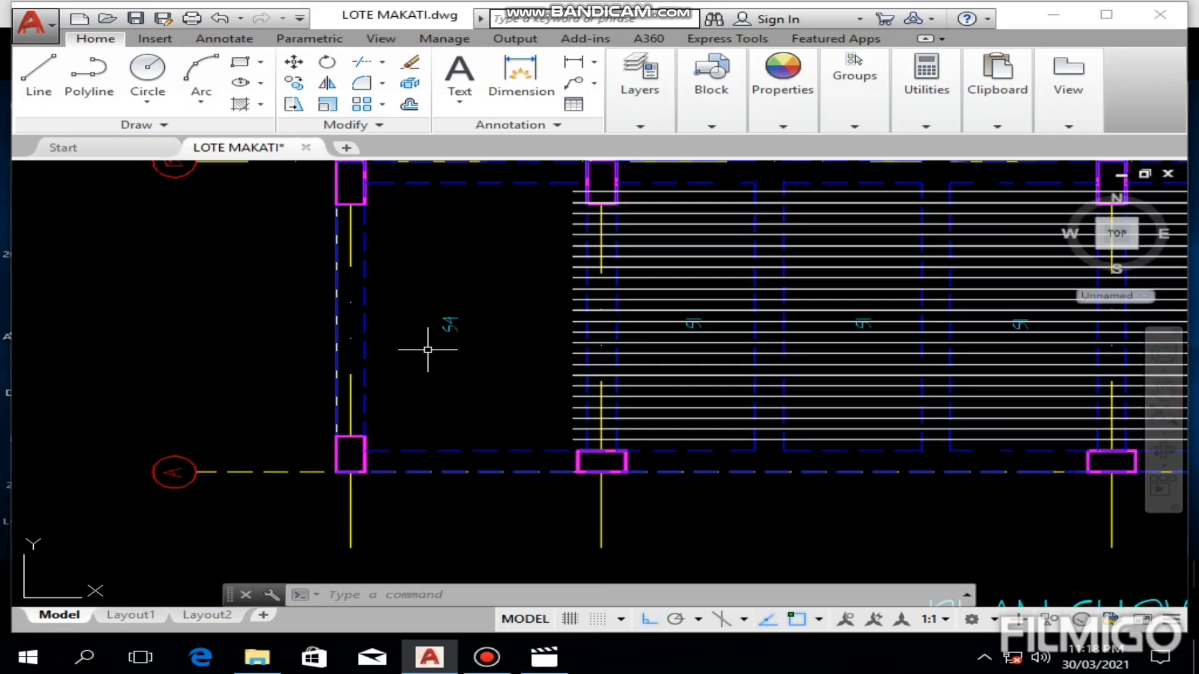
scroll(432, 352, down, 2)
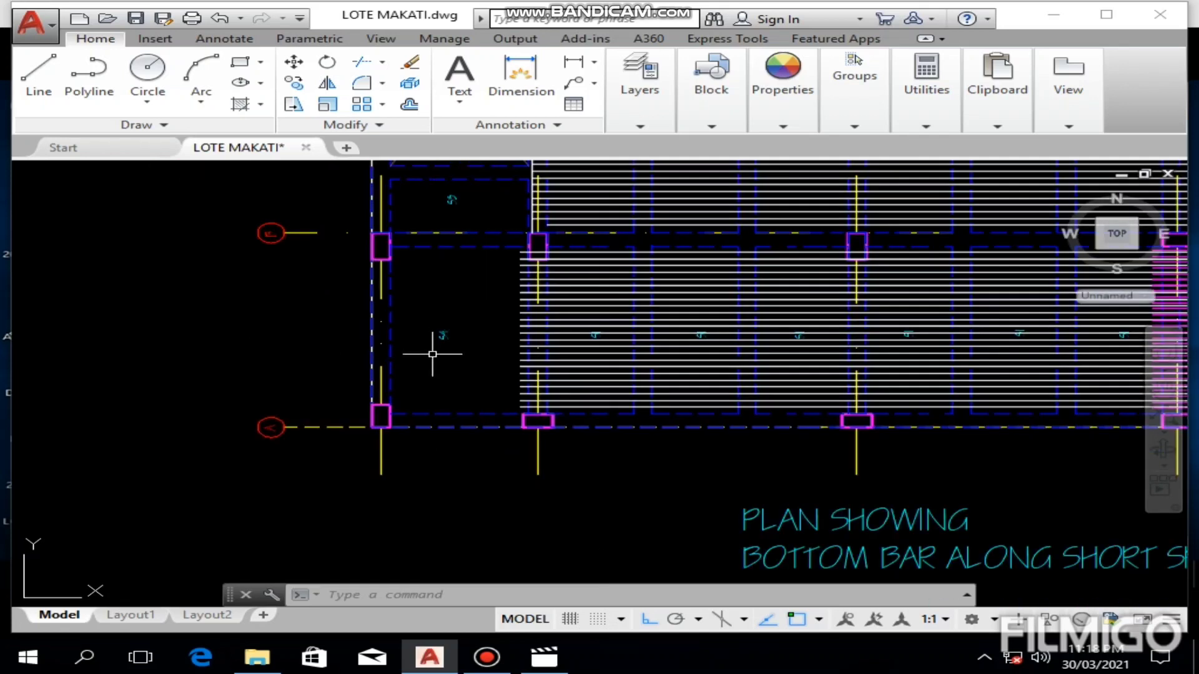
scroll(432, 354, up, 6)
middle_drag(422, 348, 372, 286)
scroll(372, 294, down, 1)
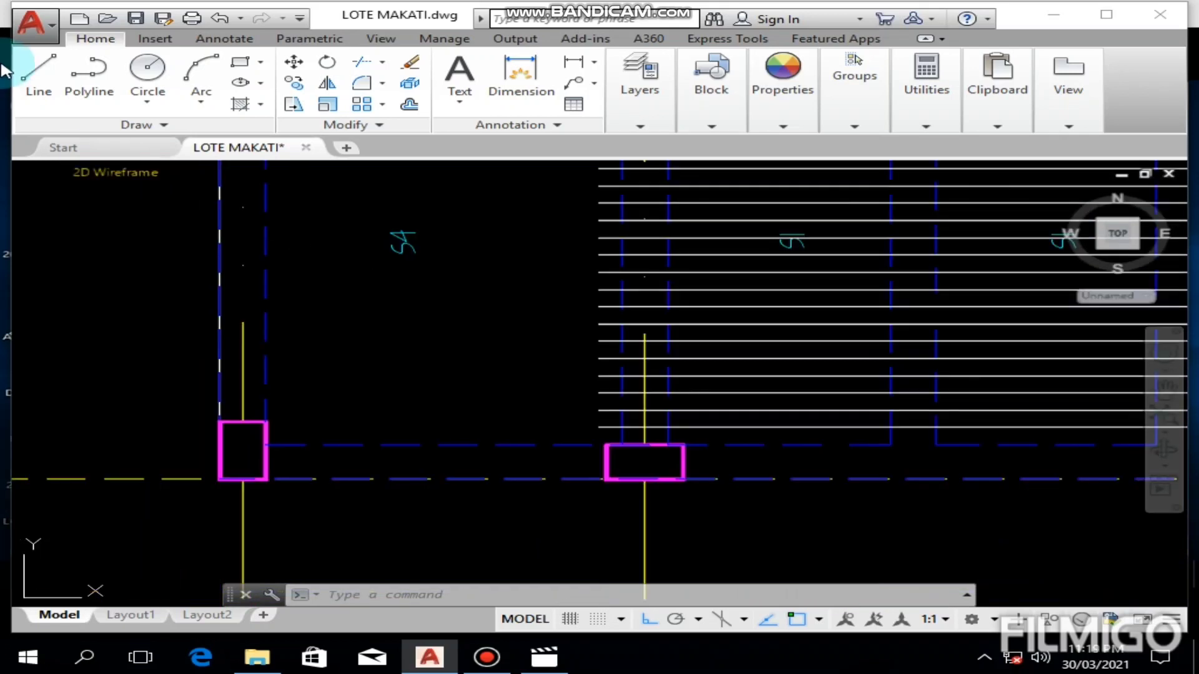
Step: Draw a horizontal line from the upper right corner of the empty S4 panel's lower right column to the outer face of its lower left column
click(38, 94)
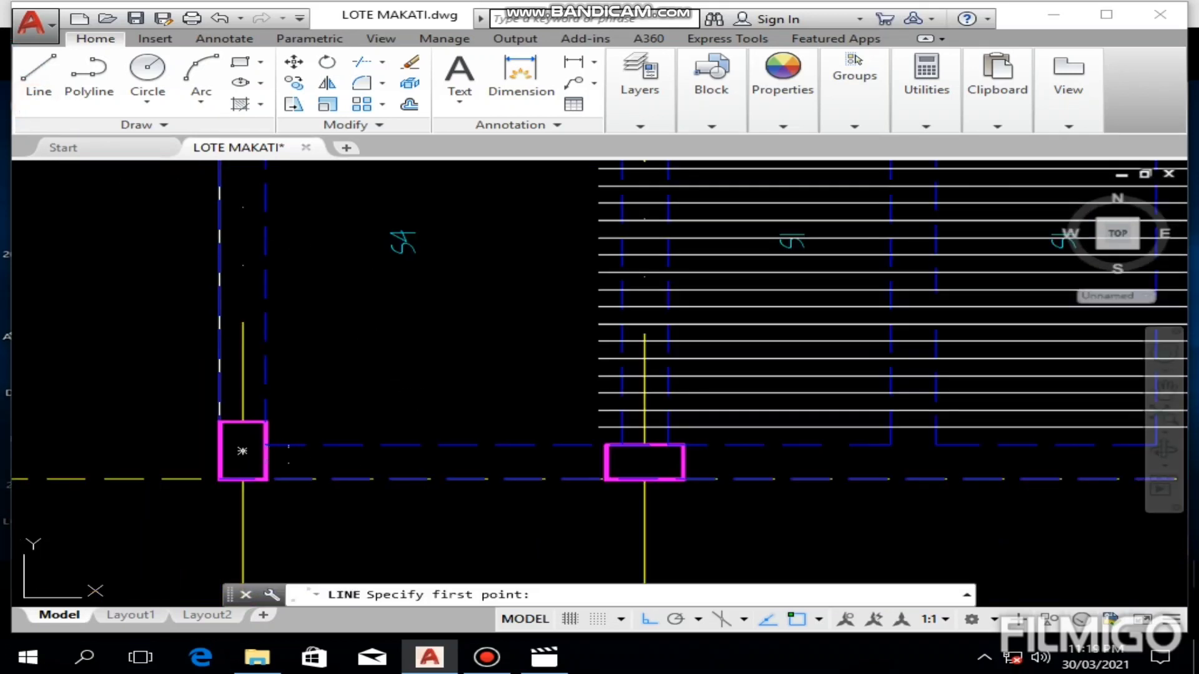
scroll(680, 454, up, 3)
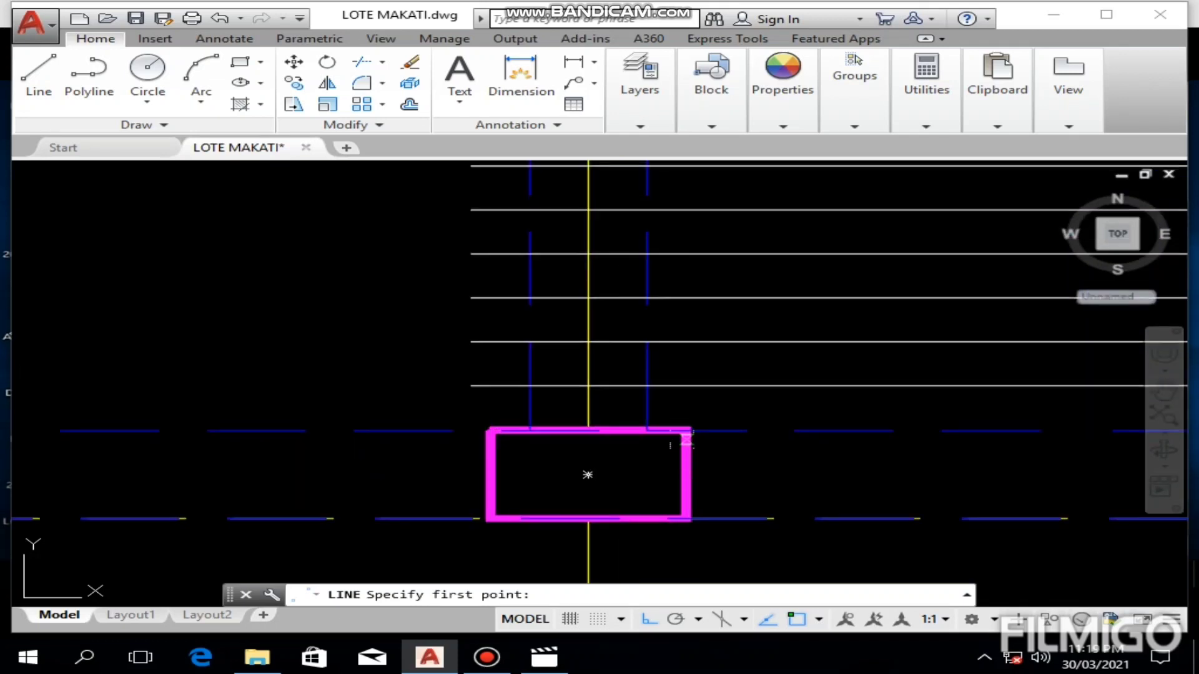
click(687, 431)
middle_drag(340, 456, 946, 451)
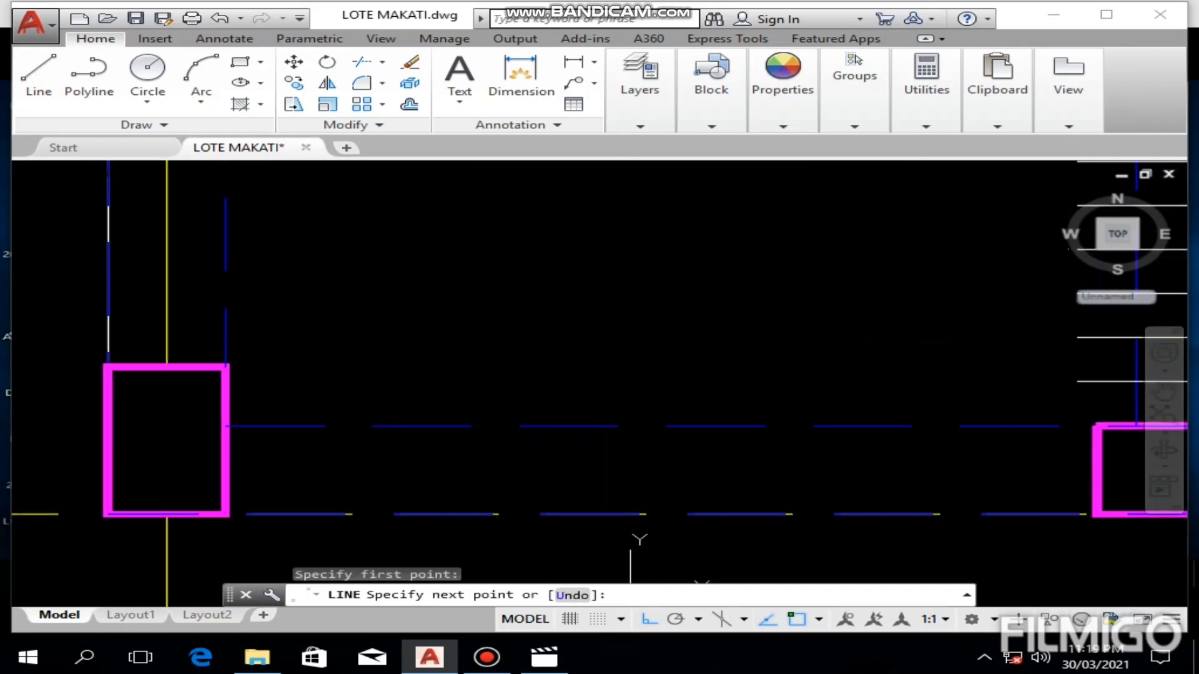
scroll(542, 450, down, 3)
scroll(394, 446, up, 3)
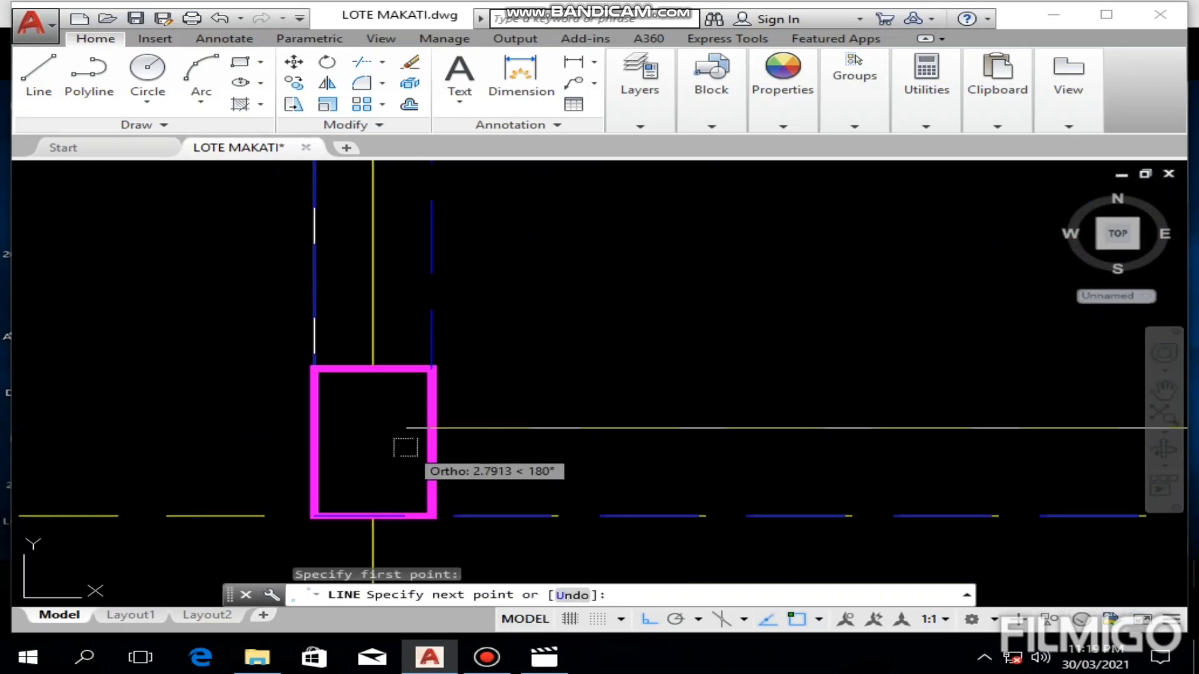
click(313, 429)
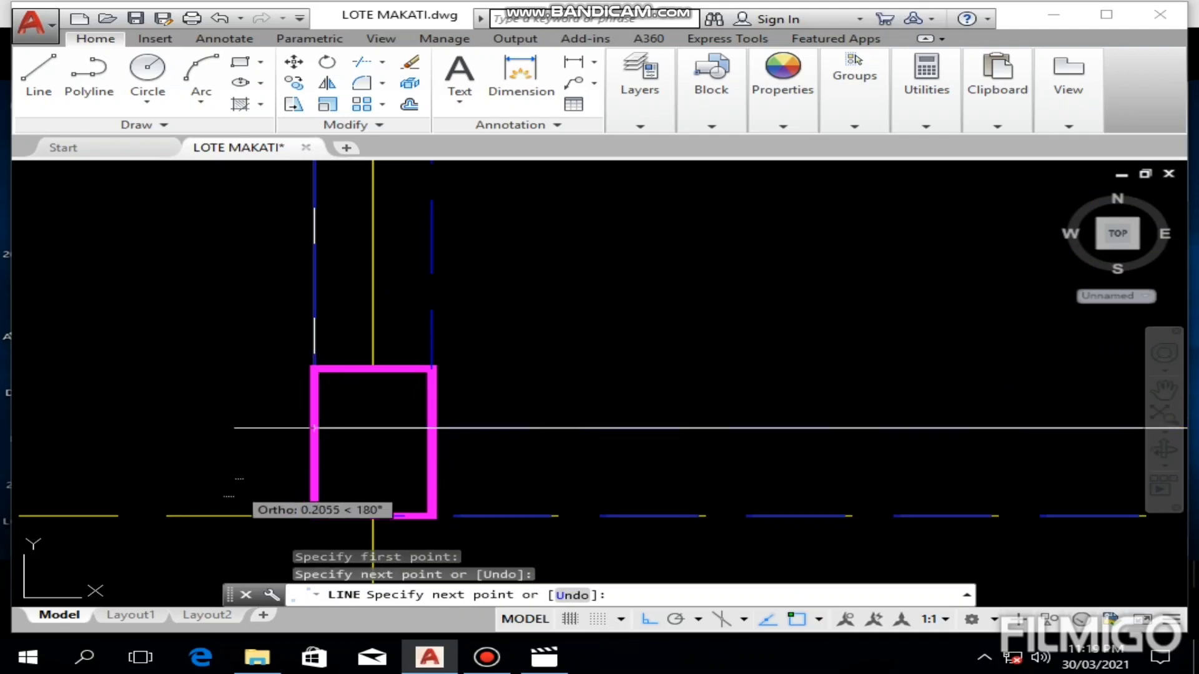
key(Escape)
Step: Shorten the new bar by stretching its left end 0.04 inward from the column's outer face
click(361, 428)
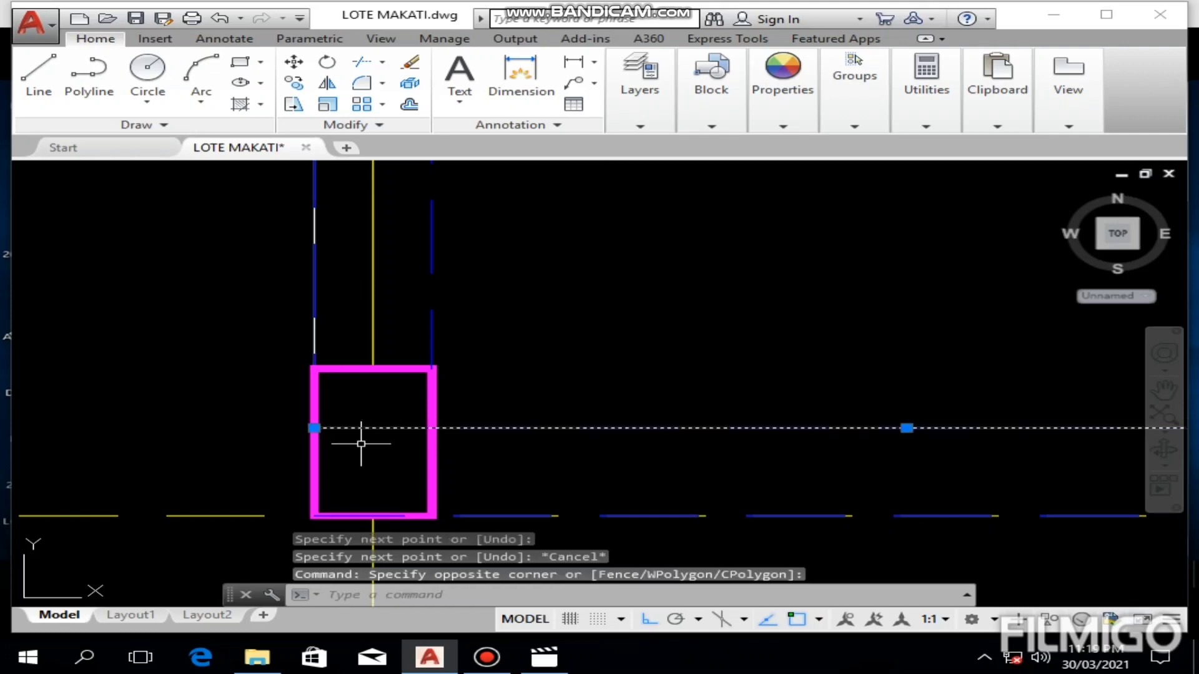
click(314, 429)
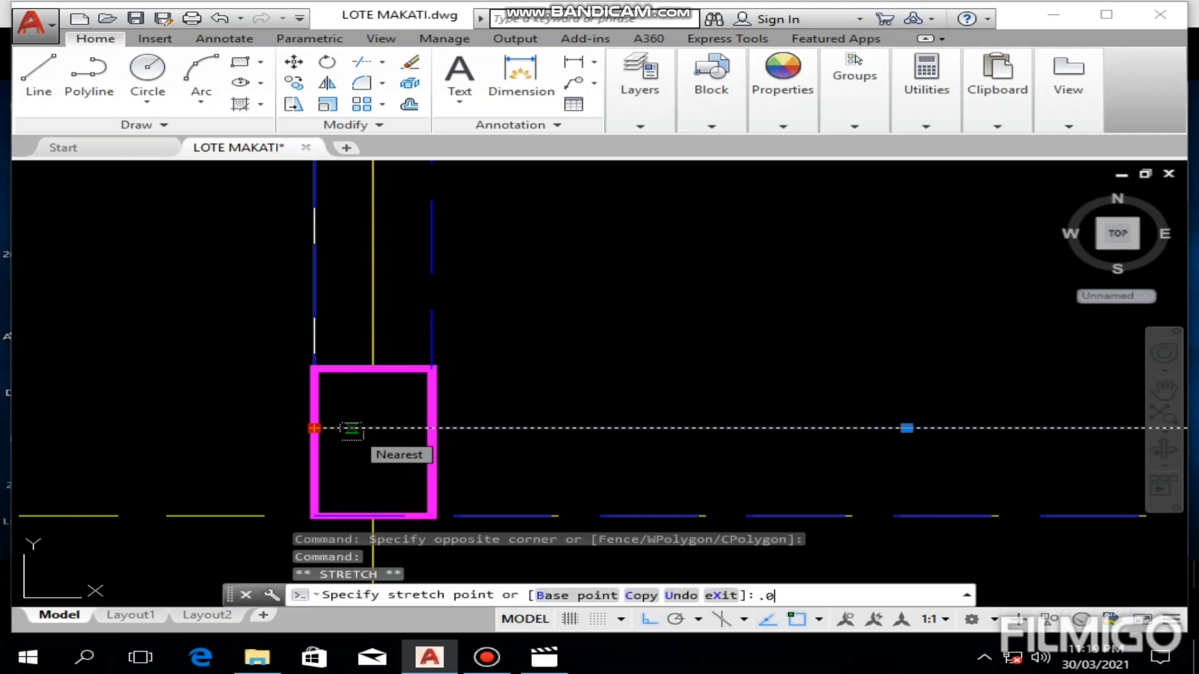
key(Escape)
key(Escape)
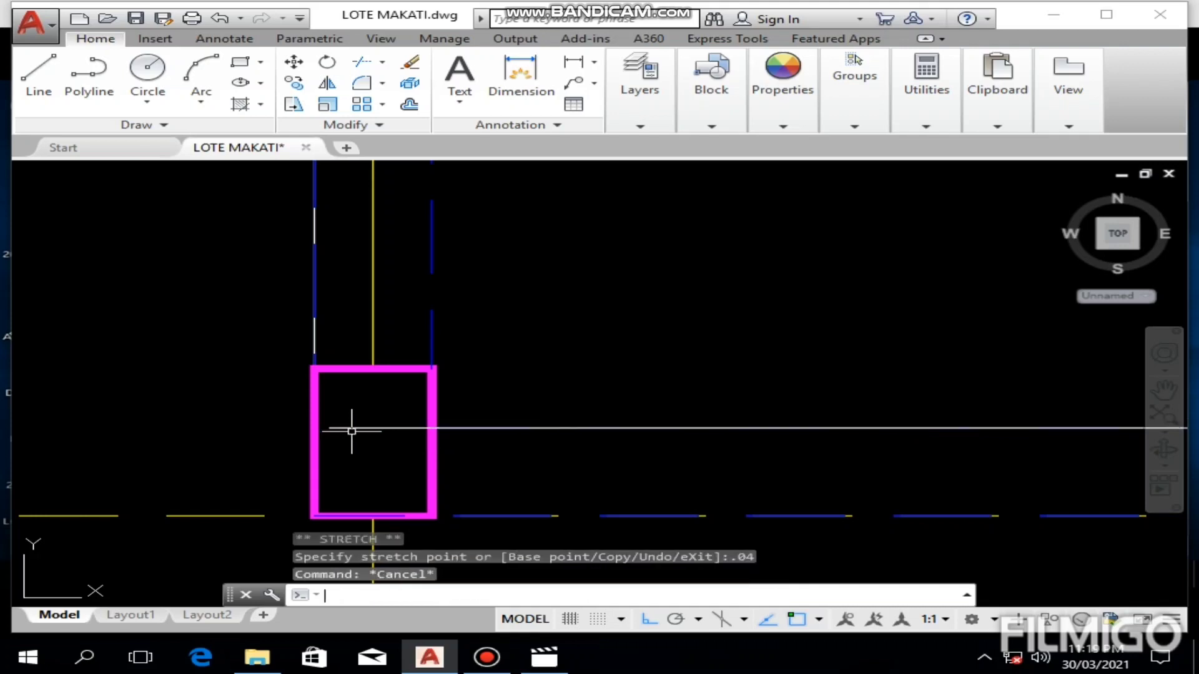
Step: Move the new bar up by 0.13 from the beam's inner edge
click(639, 428)
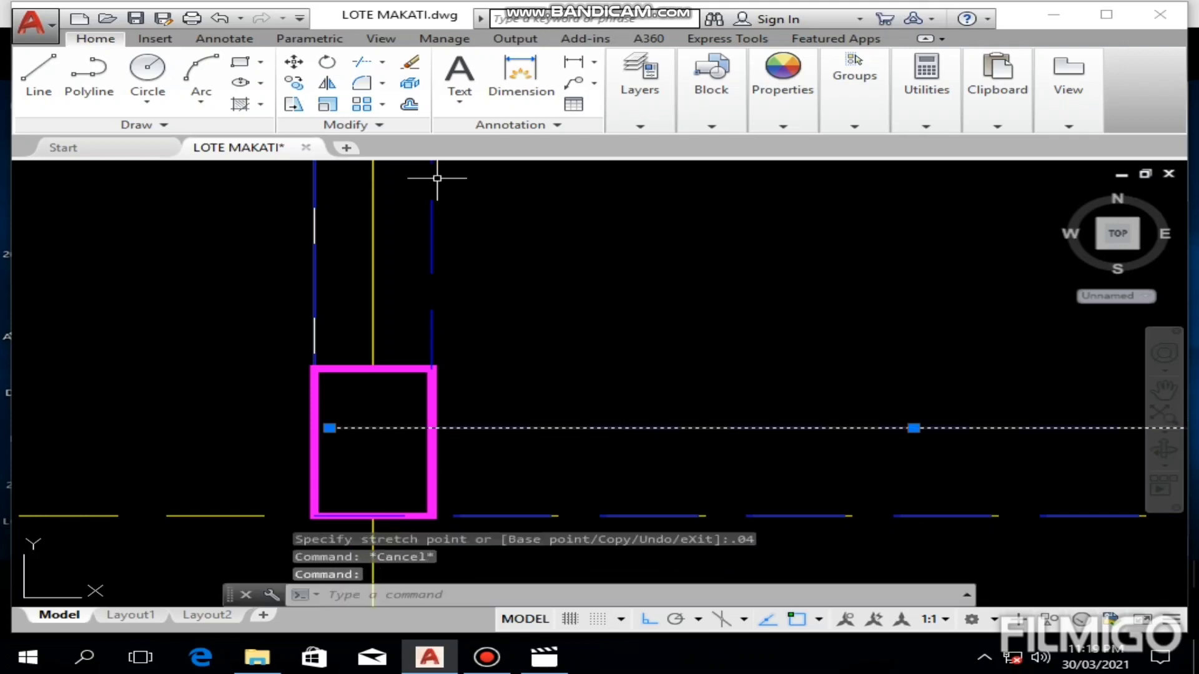
click(294, 61)
click(627, 317)
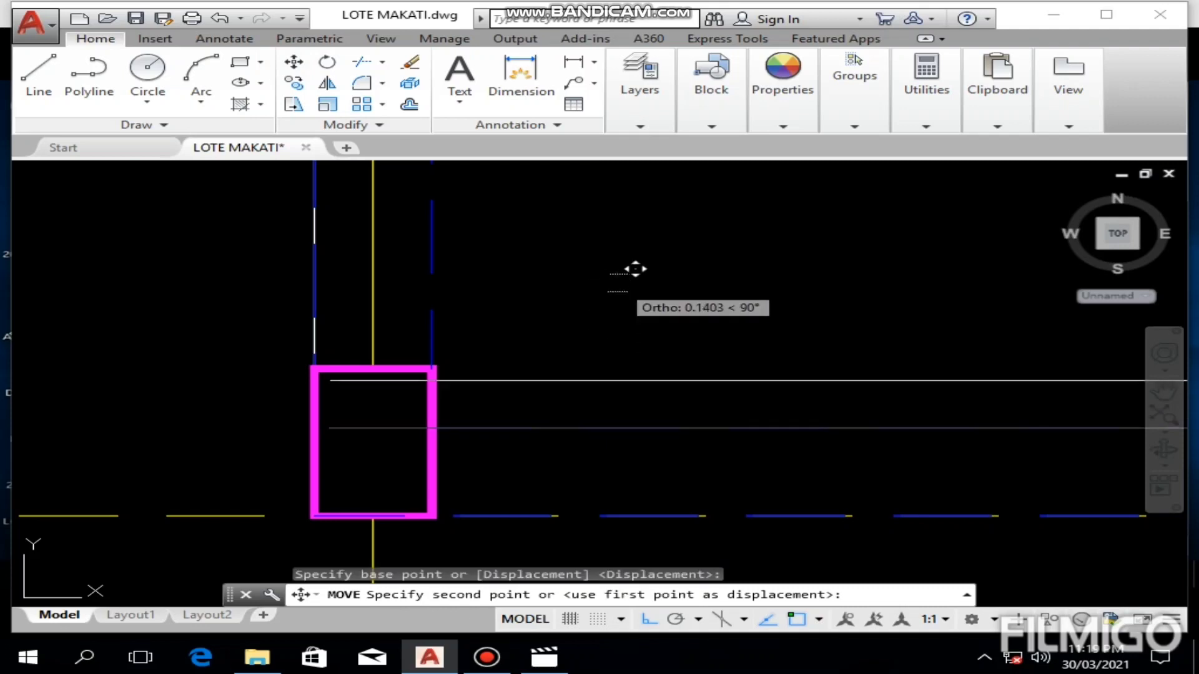
text(.13)
key(Return)
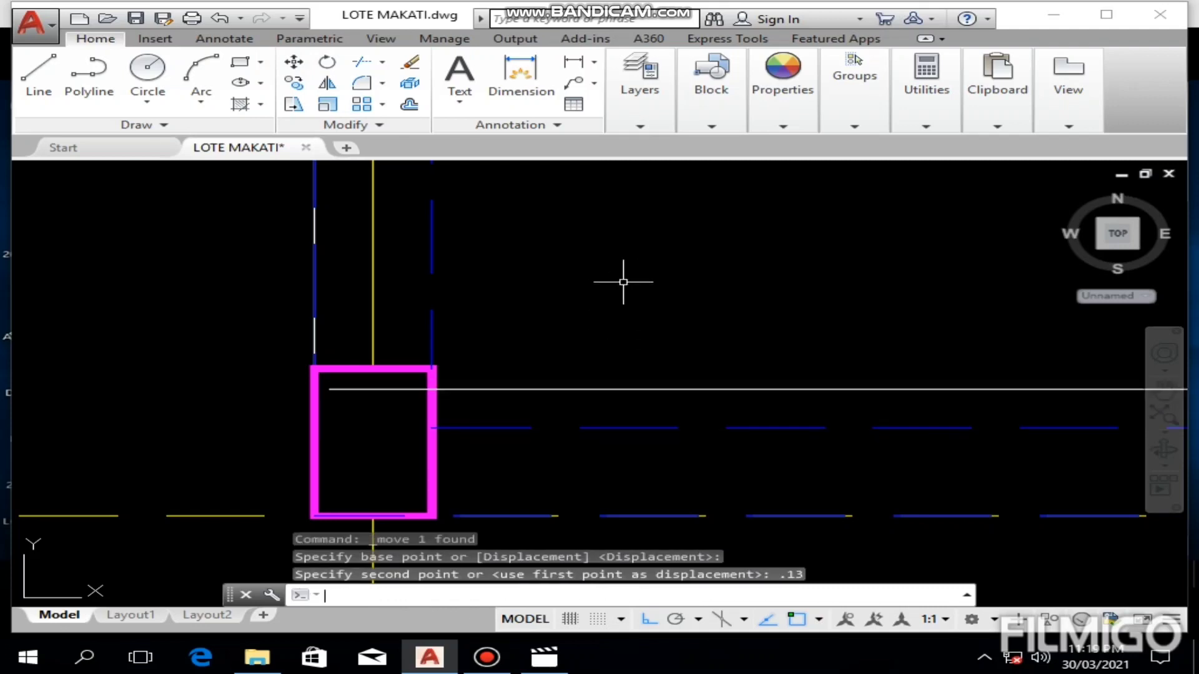
key(Escape)
key(Escape)
Step: Offset the new bar by 0.13 upward into the empty S4 panel
scroll(624, 281, down, 4)
mouse_move(602, 303)
middle_down()
mouse_move(627, 290)
mouse_move(558, 332)
middle_up()
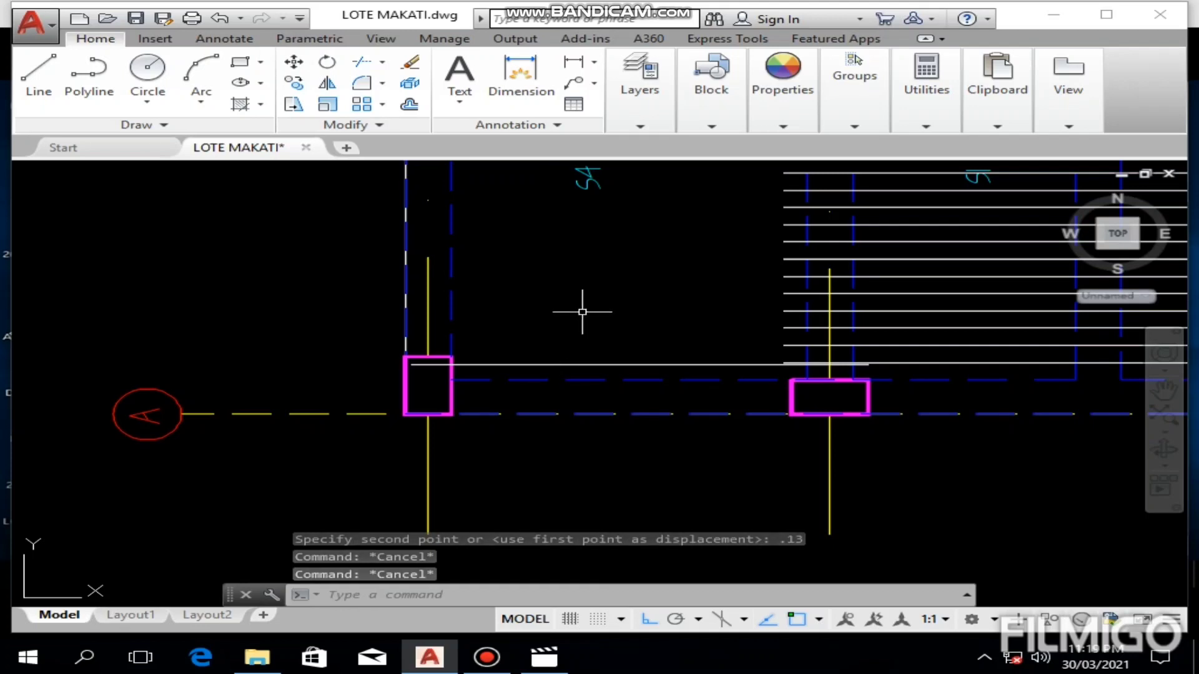
text(o)
key(Return)
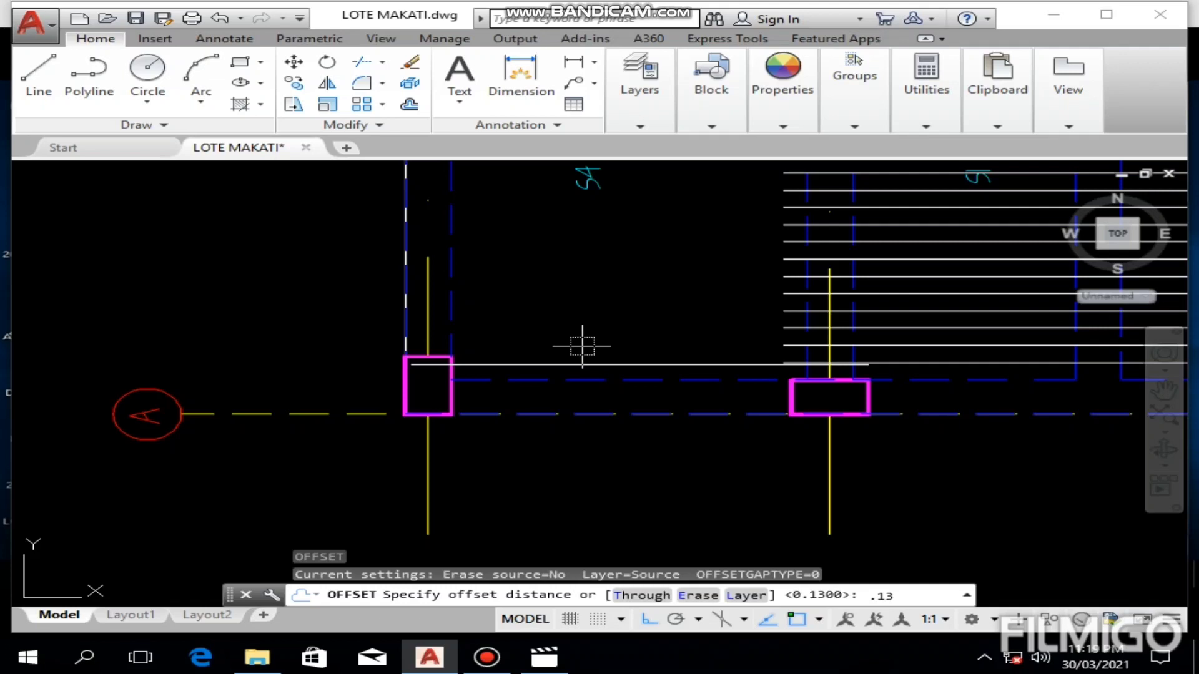
key(Return)
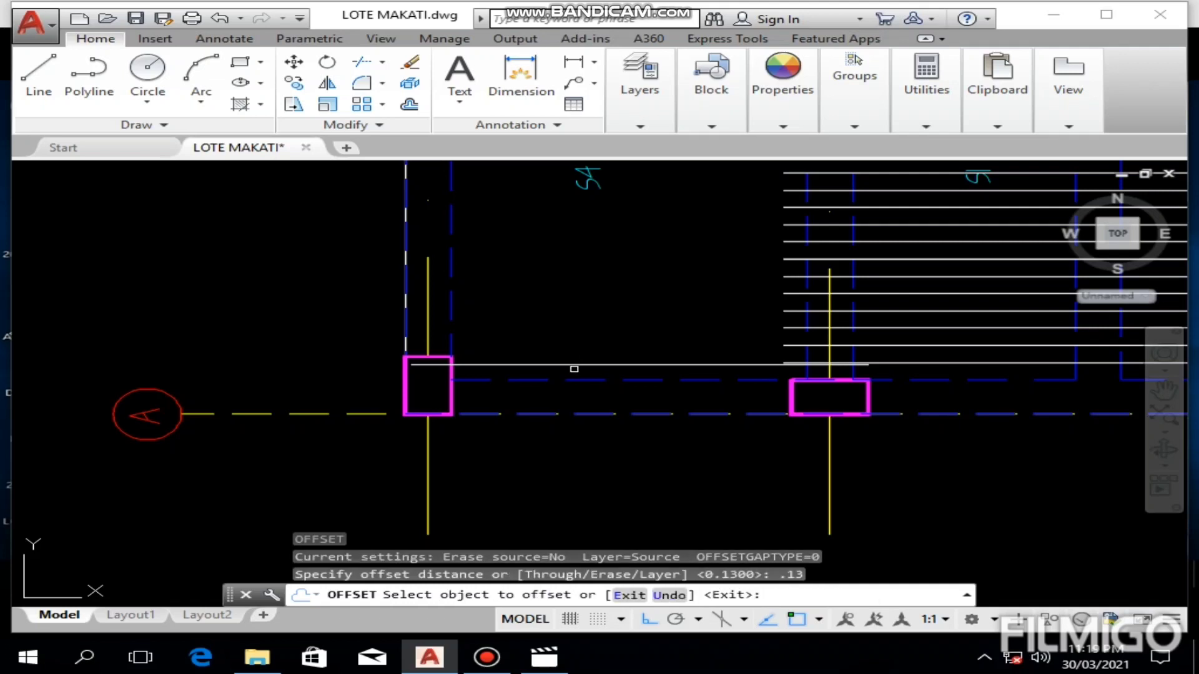
click(576, 364)
click(589, 296)
middle_drag(588, 296, 557, 331)
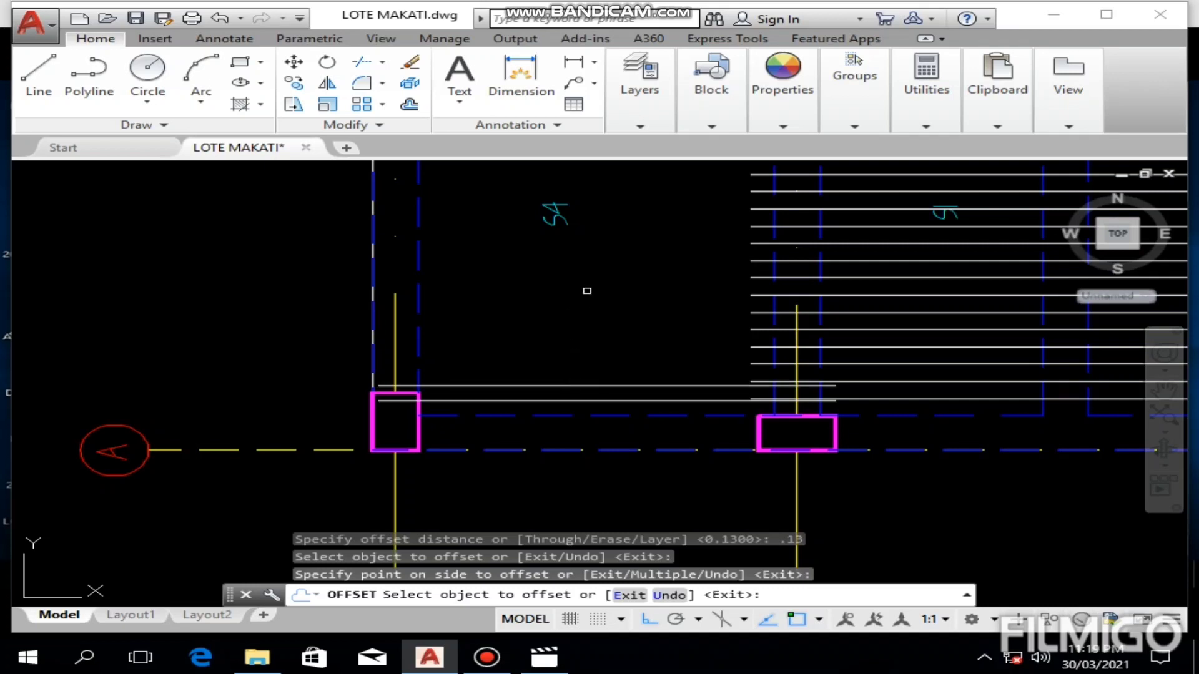
key(Escape)
Step: Set the current object colour to Magenta
mouse_move(862, 120)
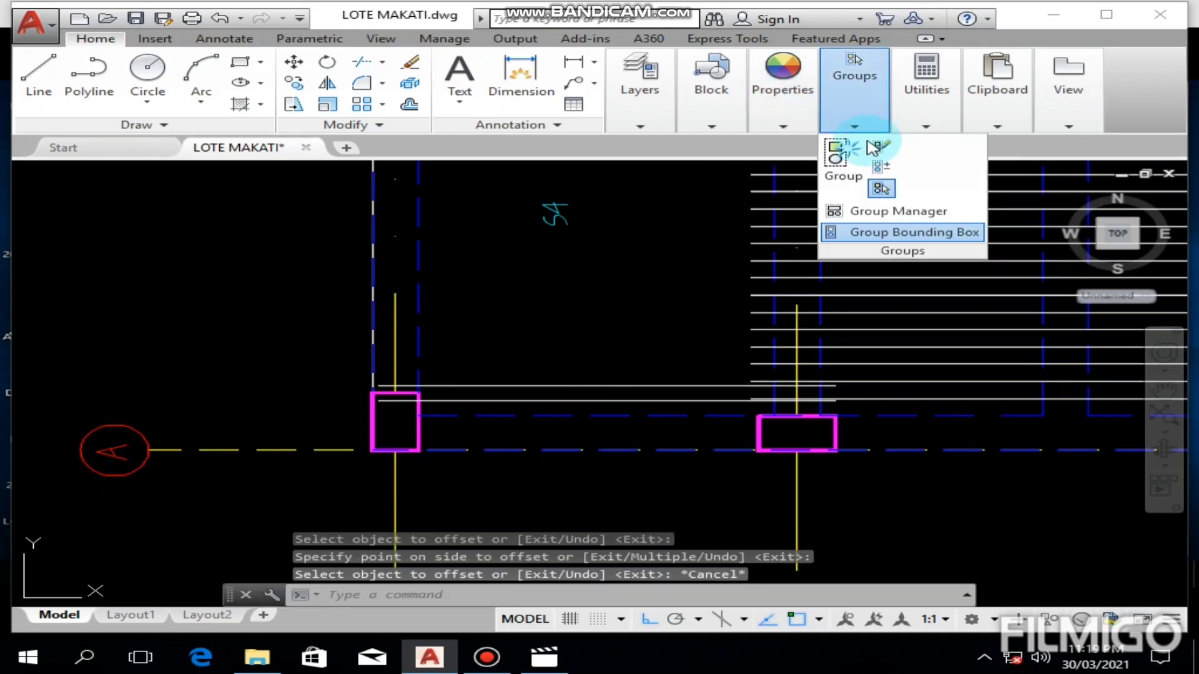
scroll(770, 406, down, 3)
mouse_move(770, 407)
middle_down()
mouse_move(647, 441)
mouse_move(501, 451)
middle_up()
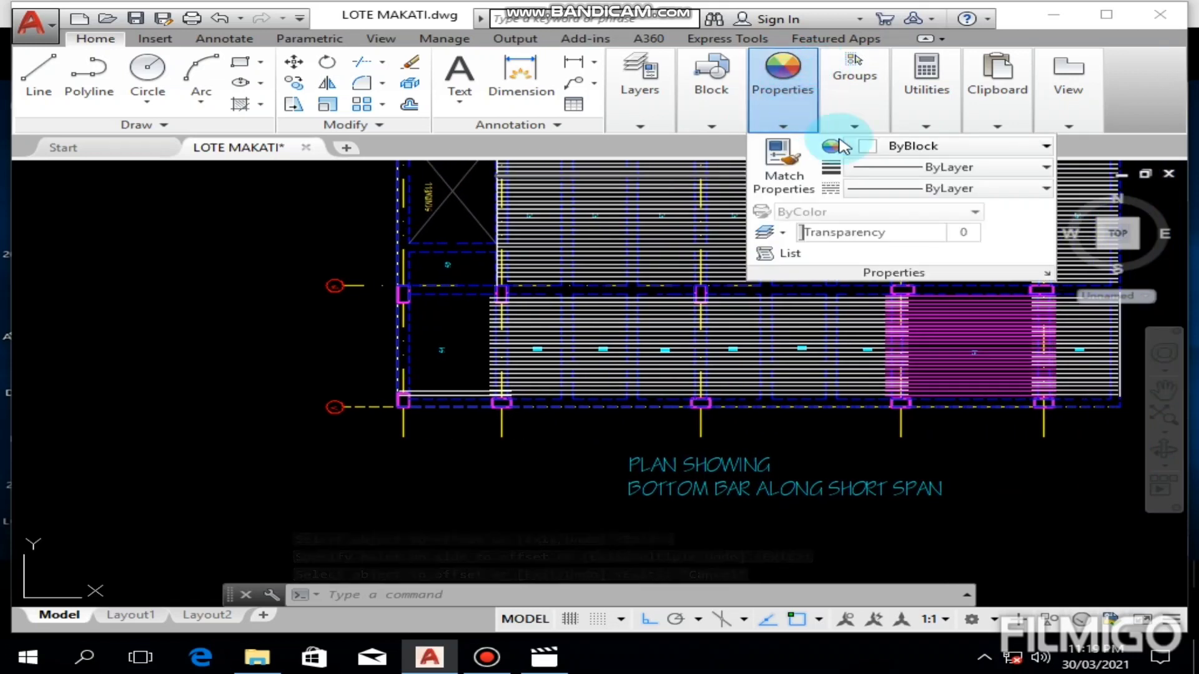
mouse_move(882, 145)
mouse_move(805, 145)
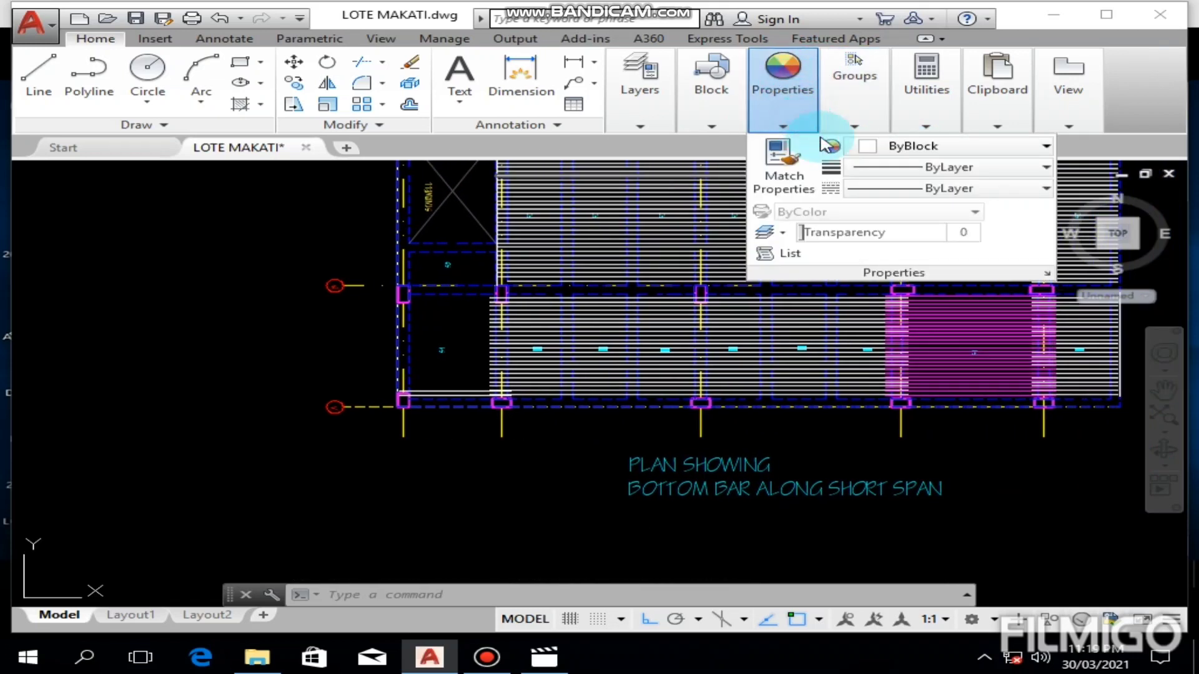
click(883, 146)
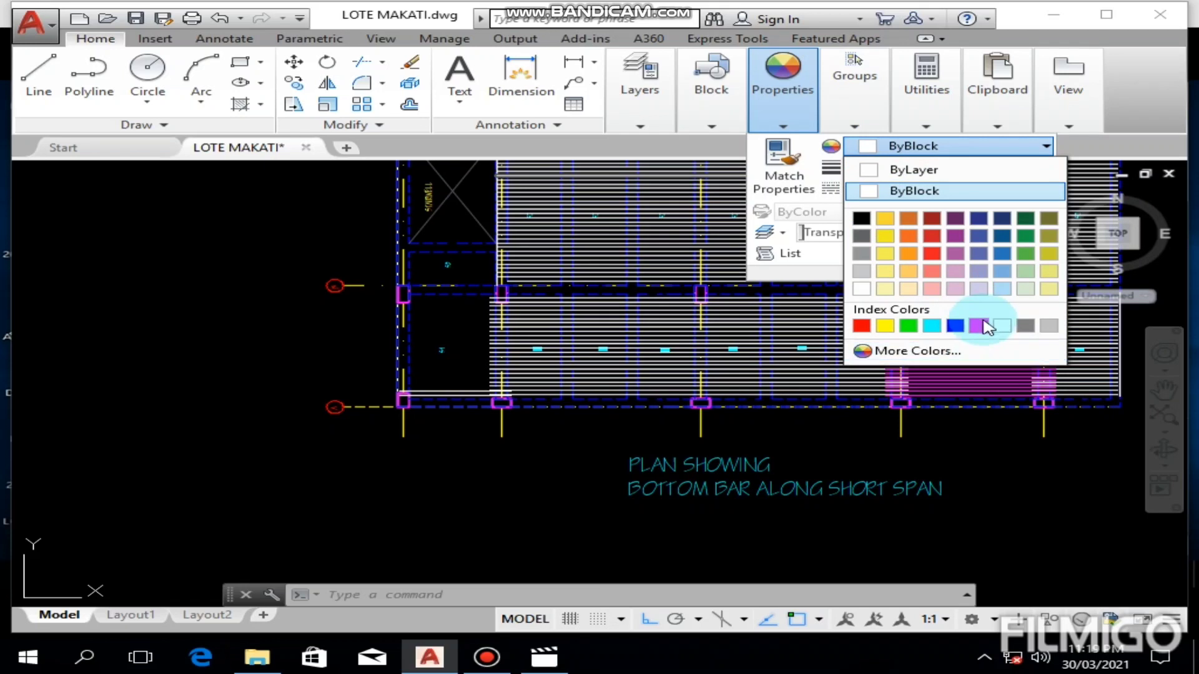
click(979, 326)
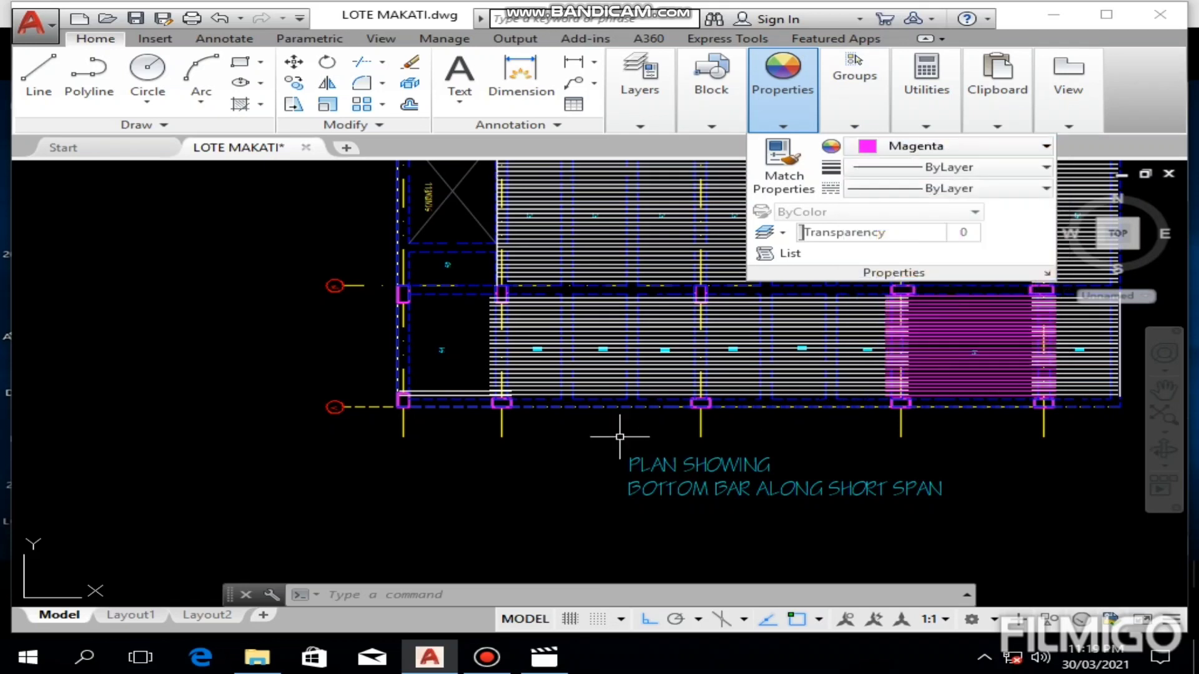
middle_drag(621, 437, 700, 507)
scroll(598, 484, up, 3)
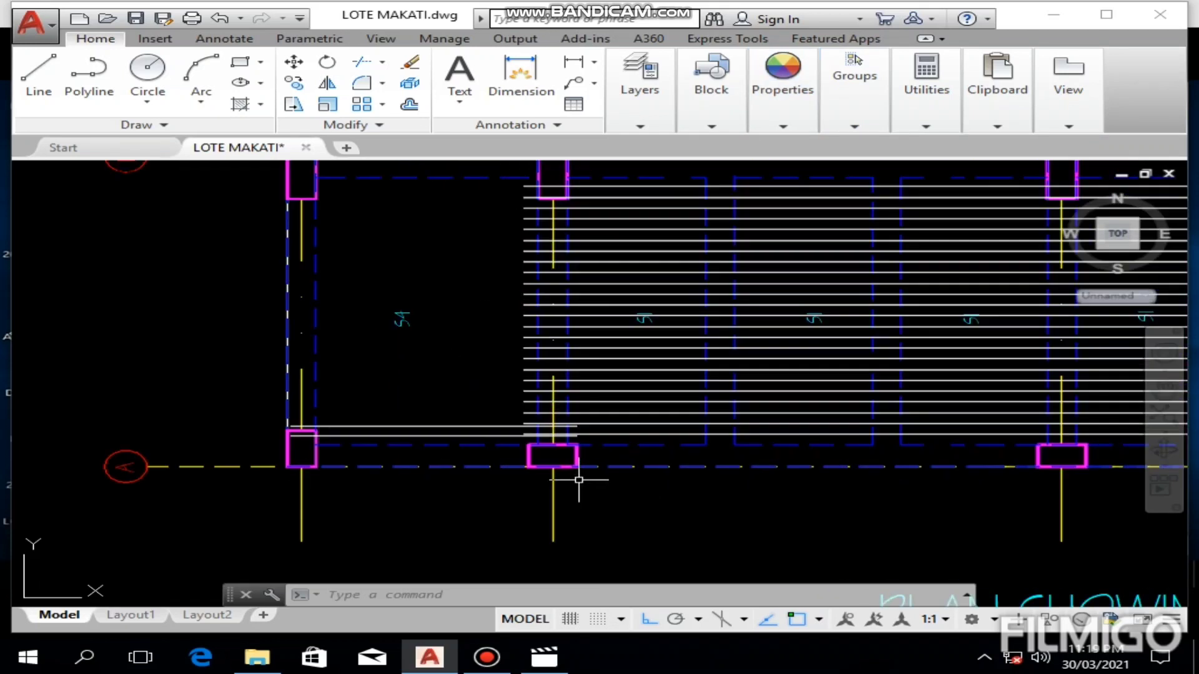
key(Escape)
key(Escape)
Step: Change the colour of the two new S4 bars to Magenta
click(463, 403)
click(403, 437)
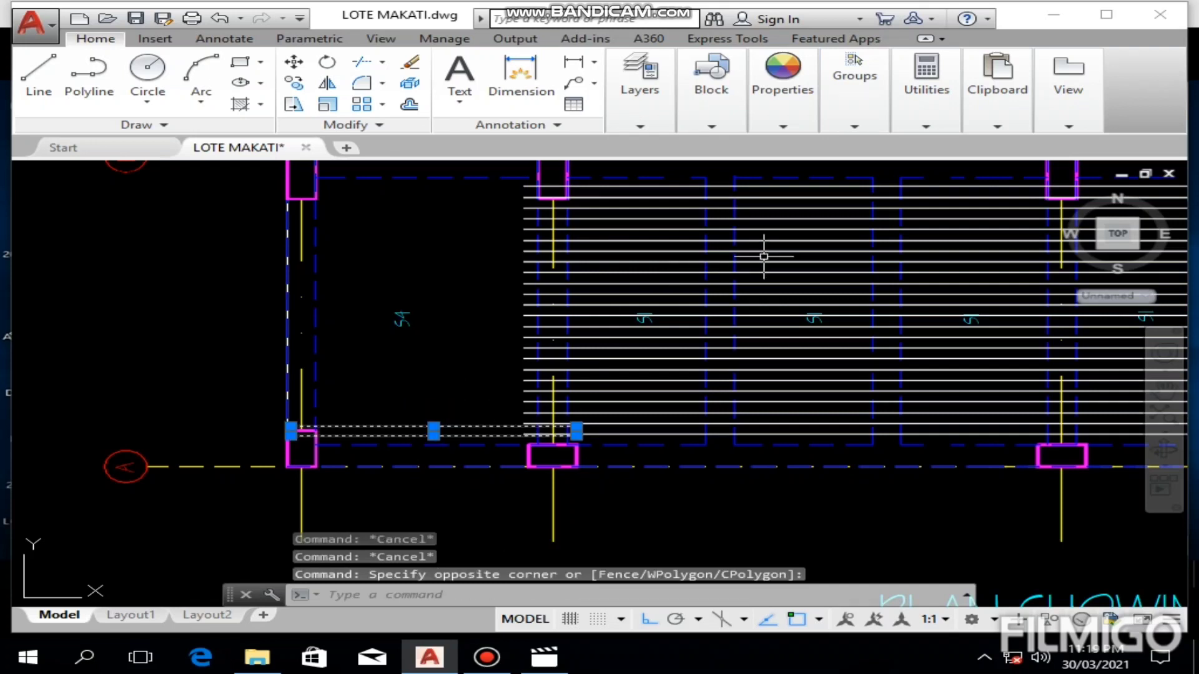
middle_drag(763, 254, 594, 308)
click(781, 119)
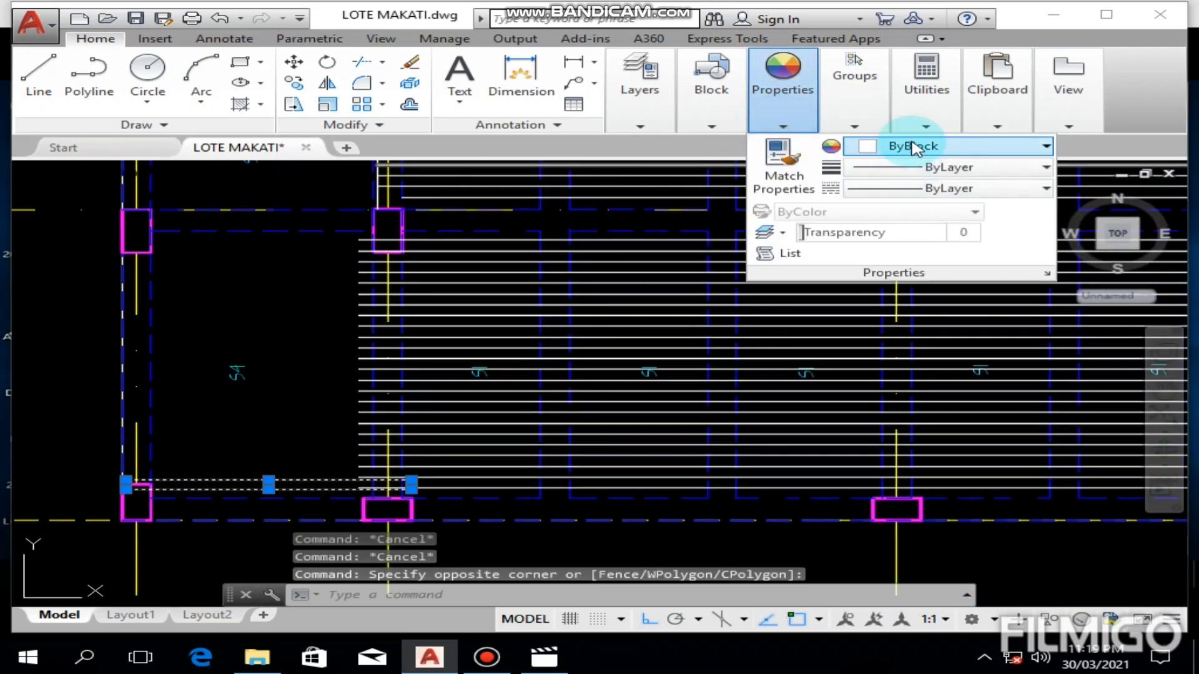
click(910, 145)
click(979, 326)
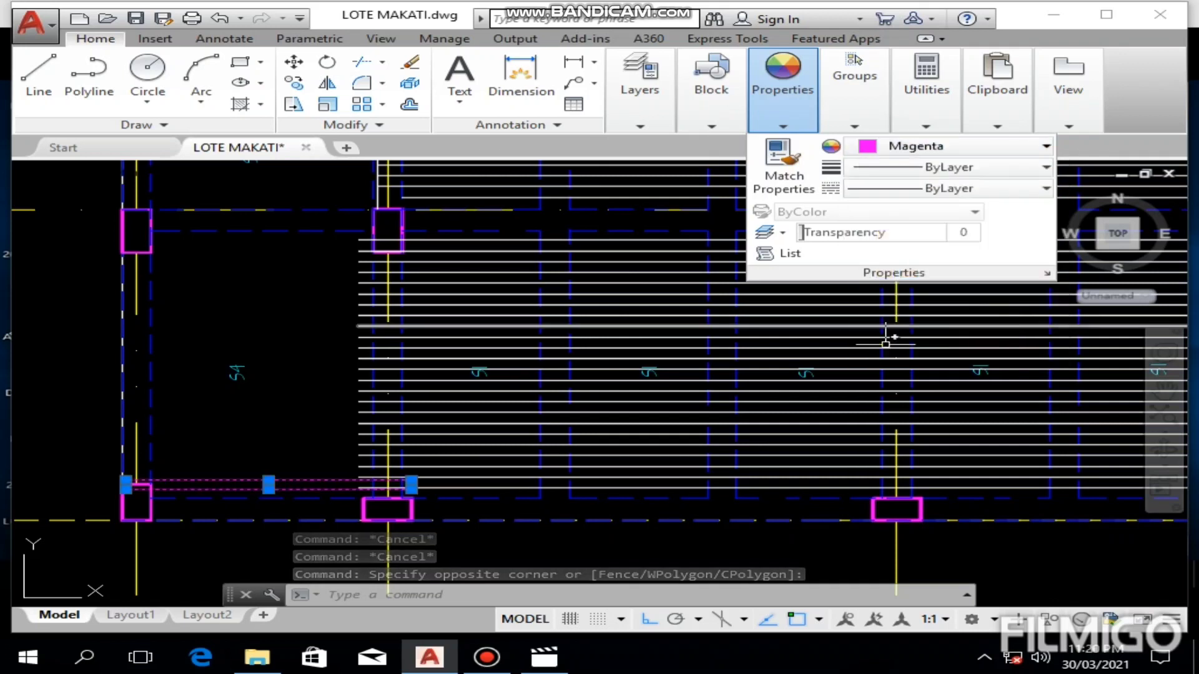
key(Escape)
Step: Copy the two magenta bars upward twice along the beam edge, making five rows at the same 0.13 spacing
mouse_move(259, 434)
middle_down()
mouse_move(350, 402)
mouse_move(484, 382)
middle_up()
scroll(420, 437, up, 4)
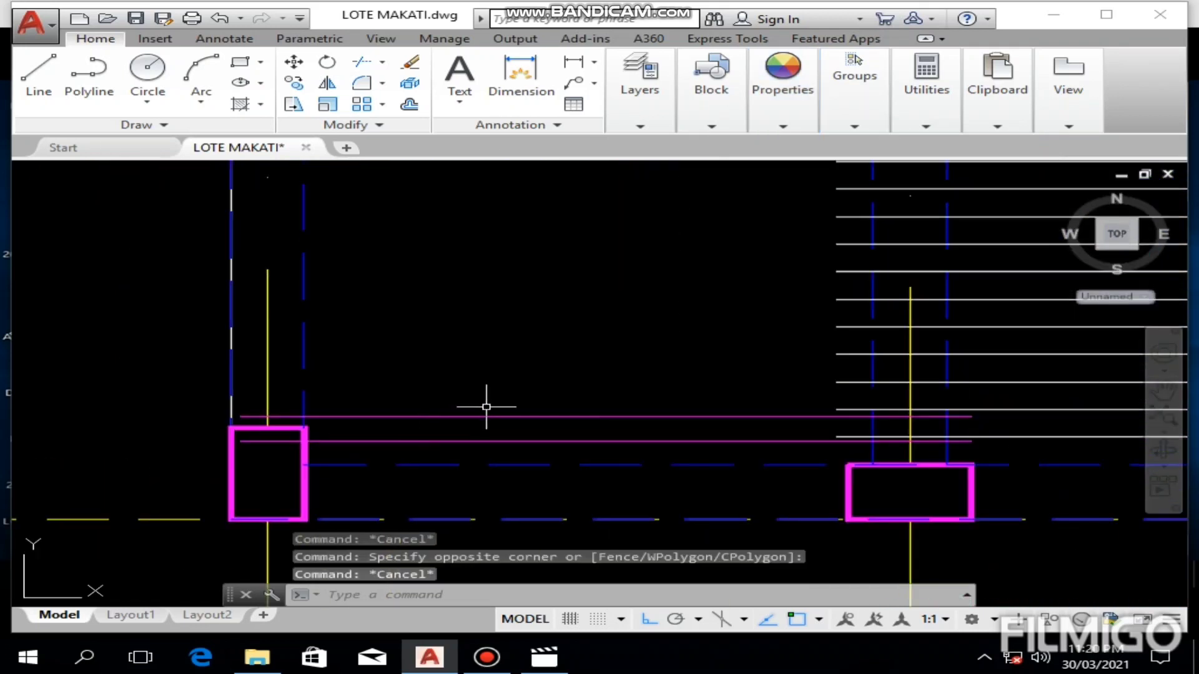
click(482, 401)
click(418, 470)
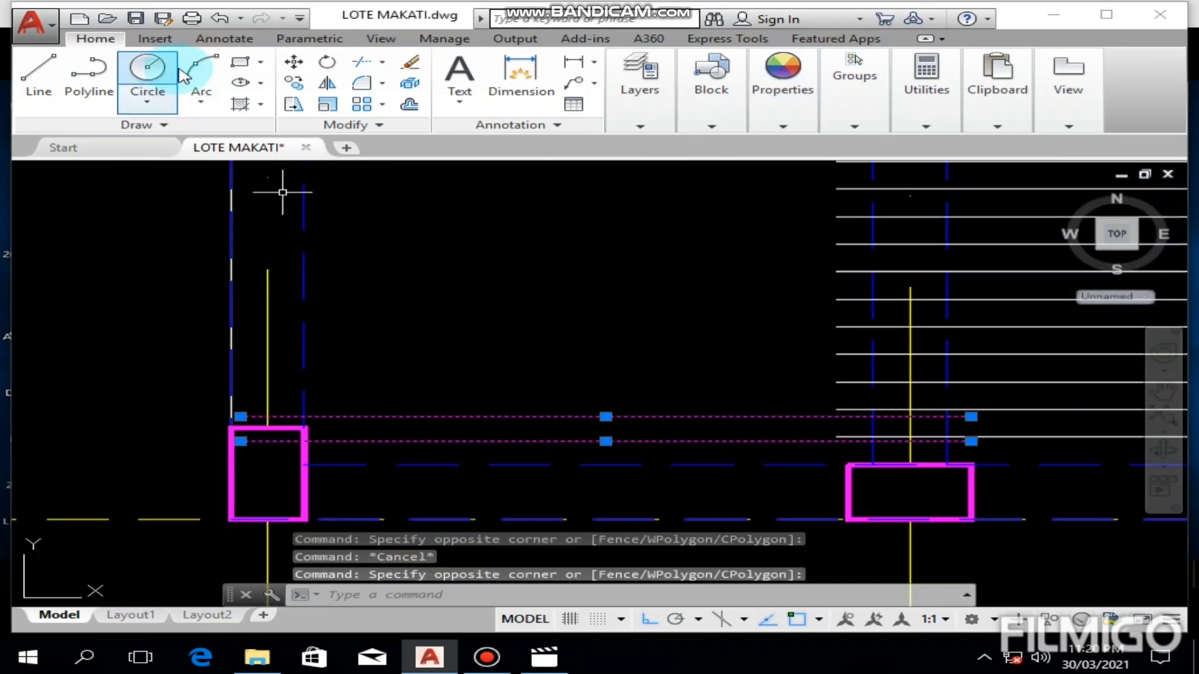
click(297, 86)
middle_drag(765, 331, 581, 307)
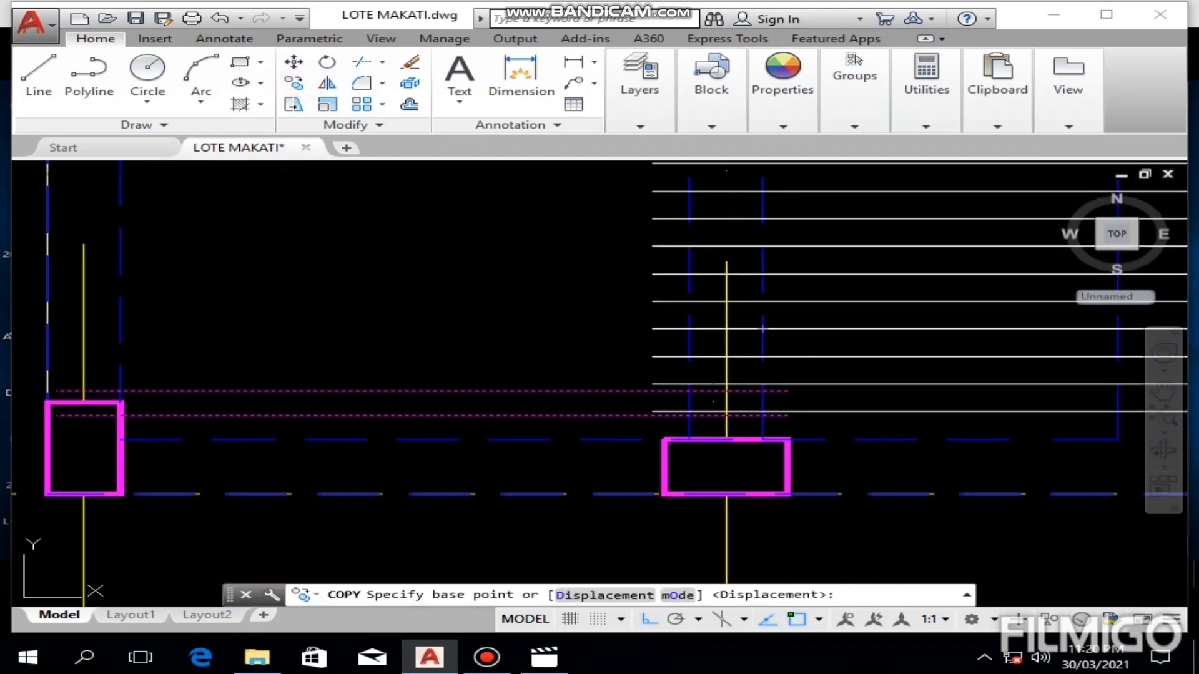
scroll(728, 399, up, 4)
click(821, 441)
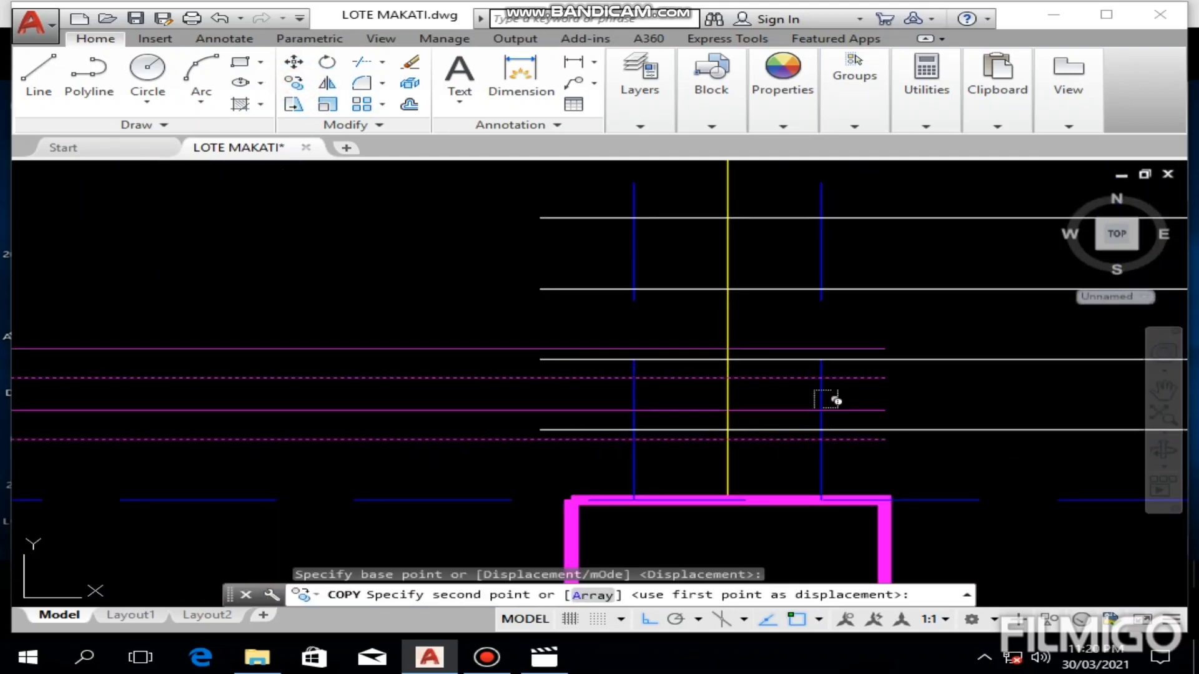
click(821, 320)
click(821, 319)
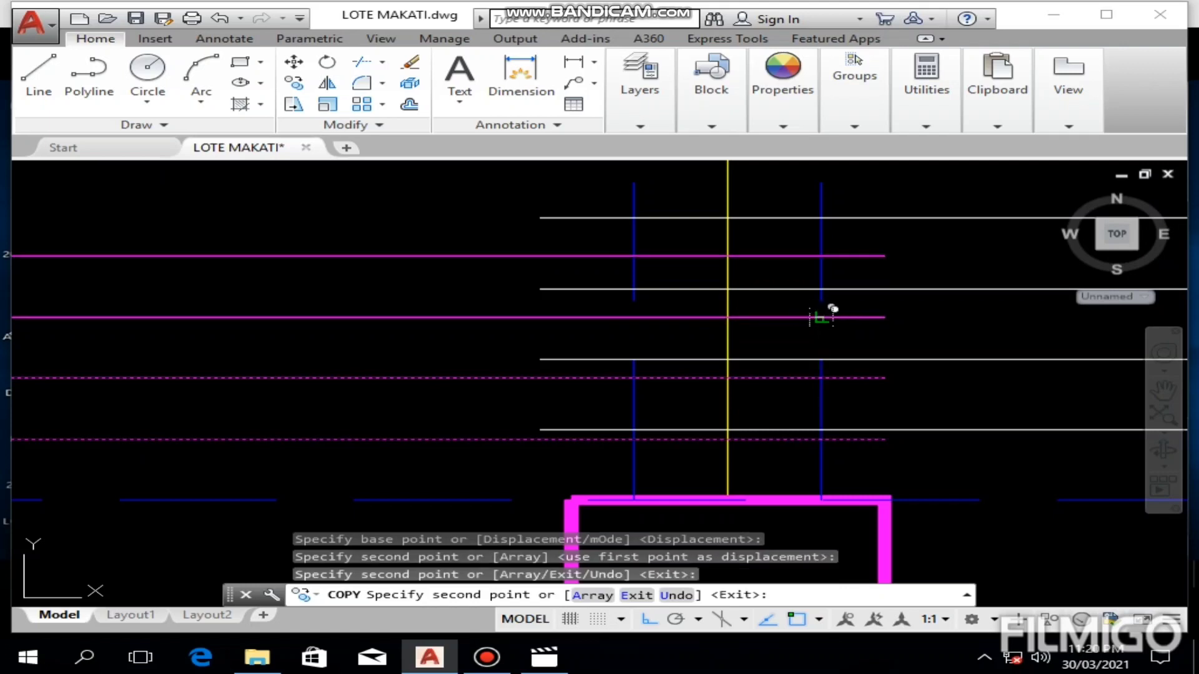
middle_drag(823, 317, 790, 399)
click(786, 339)
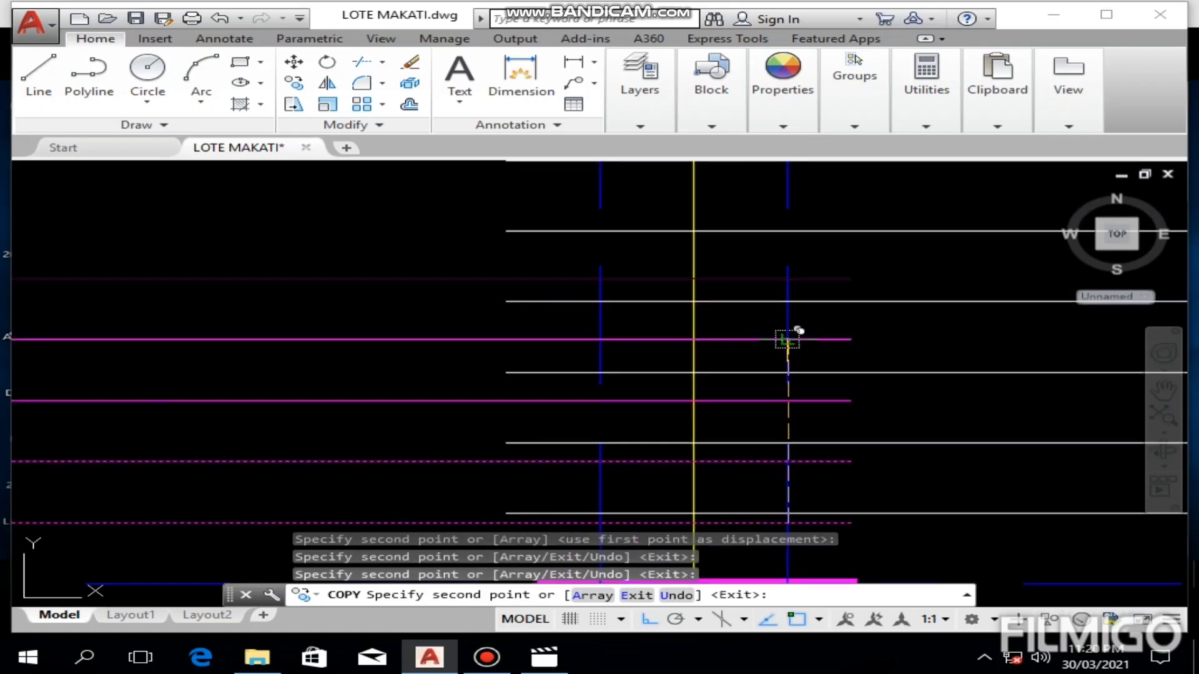
key(Escape)
Step: Copy all five magenta bars upward, from the lowest bar at the beam edge to the topmost bar
scroll(391, 284, down, 2)
middle_drag(391, 284, 436, 268)
click(429, 226)
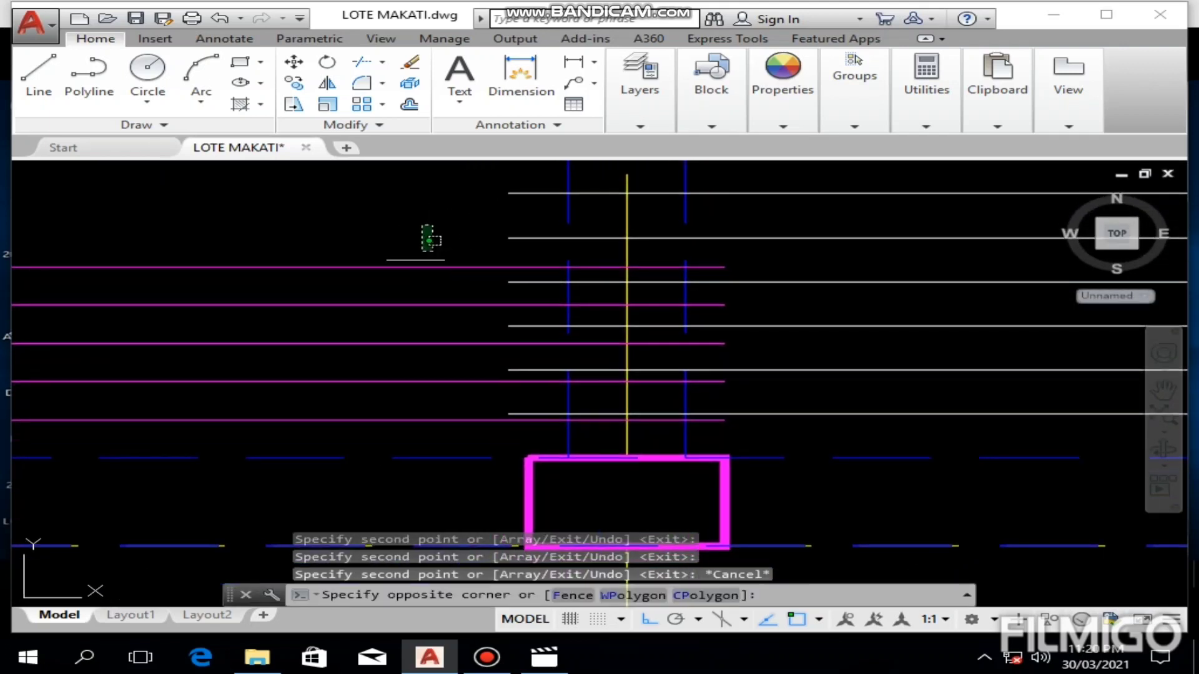
click(353, 446)
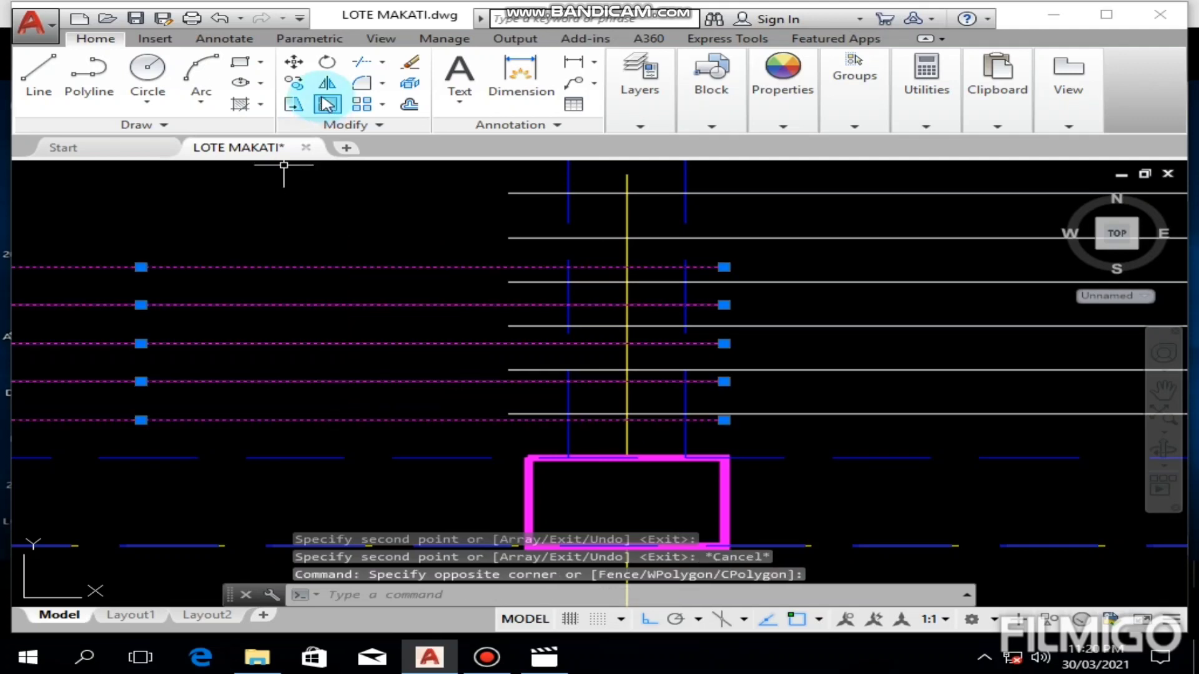
click(487, 656)
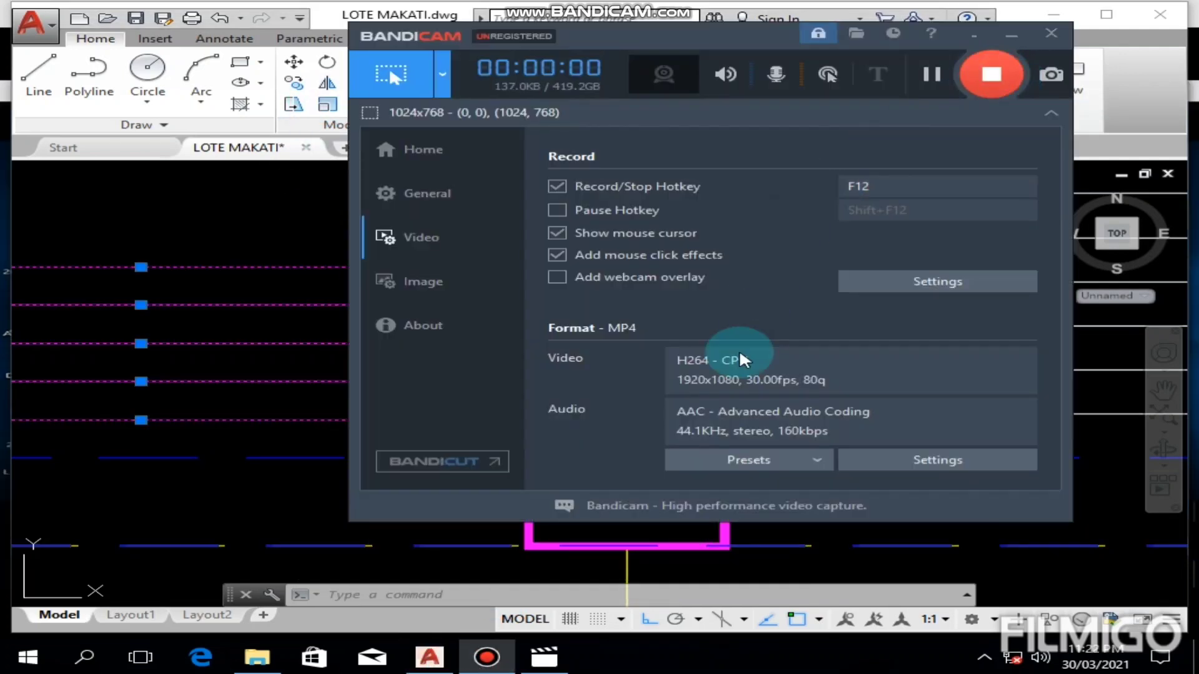
click(257, 513)
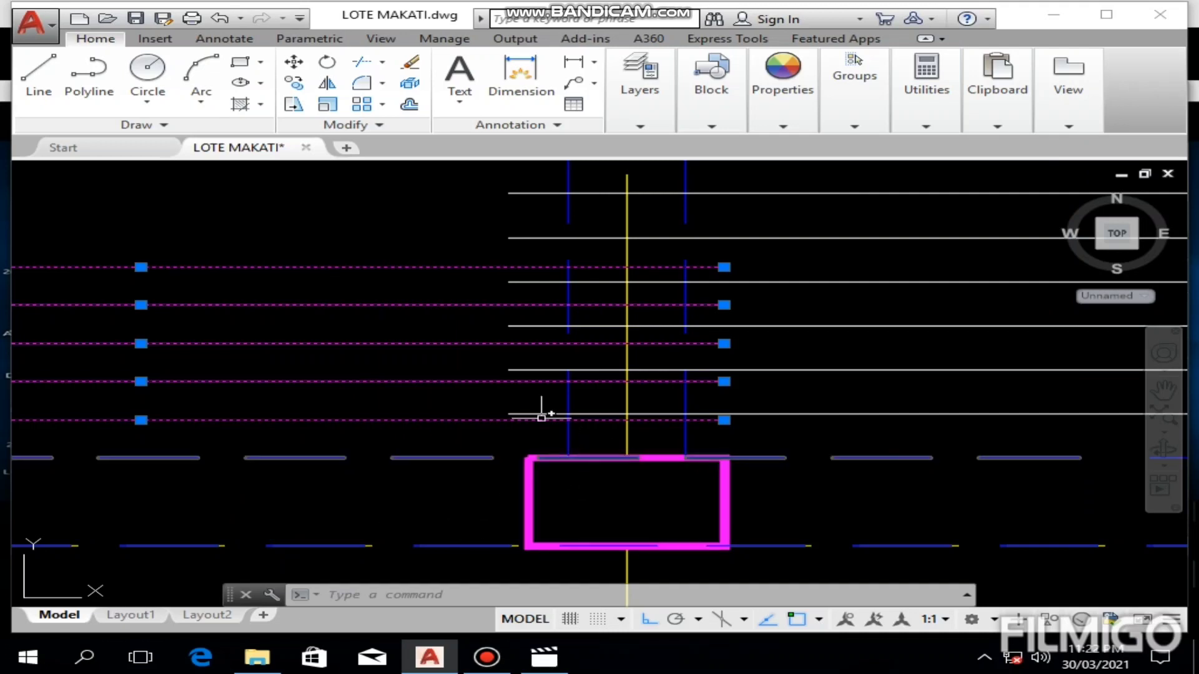
click(293, 82)
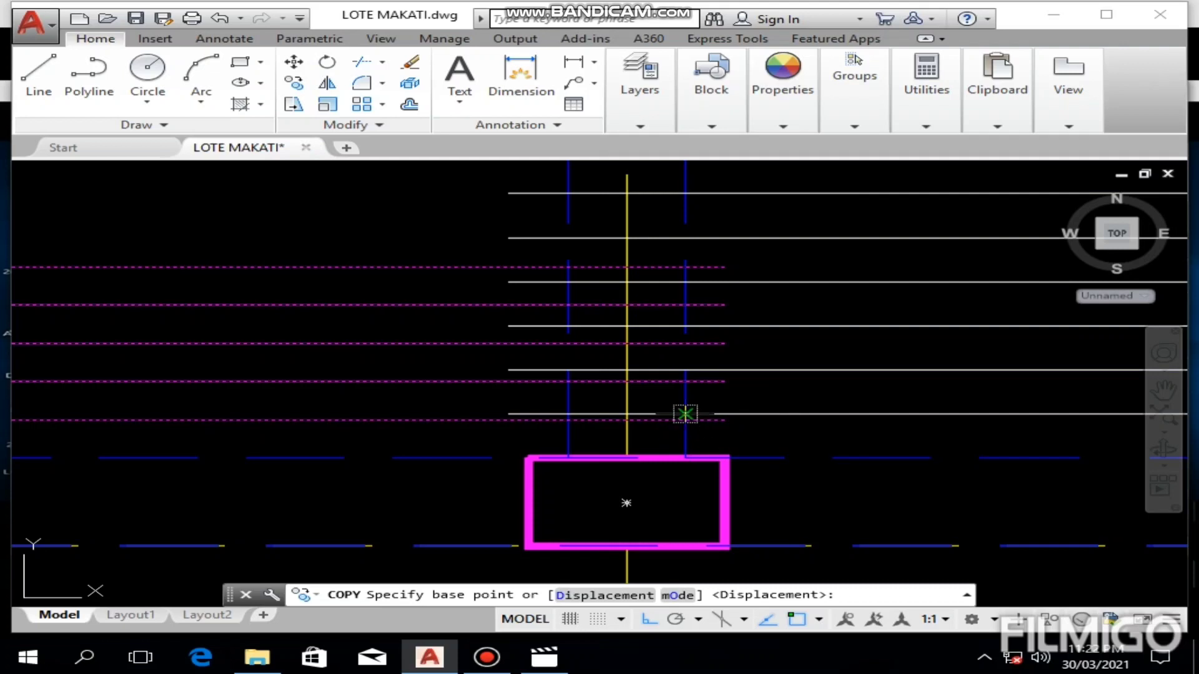
click(684, 420)
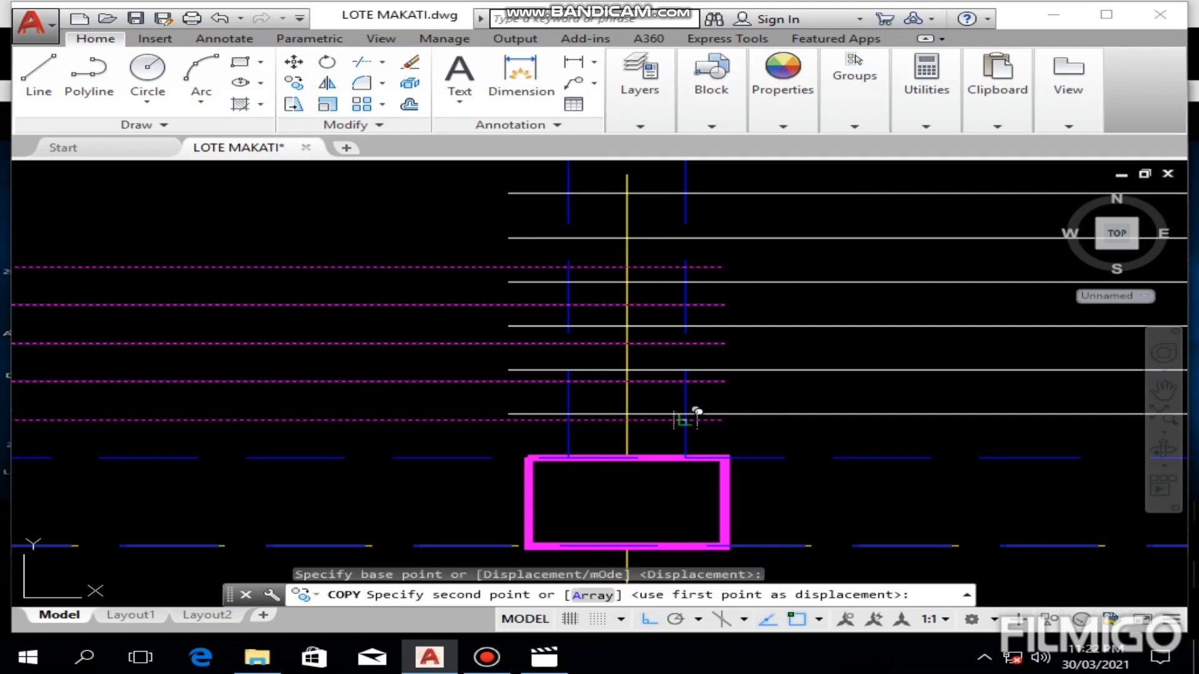
click(684, 268)
Step: Place further copies of the bar set, each starting on the previous topmost bar, until S4 is filled up to the grid B beam
middle_drag(704, 261, 704, 429)
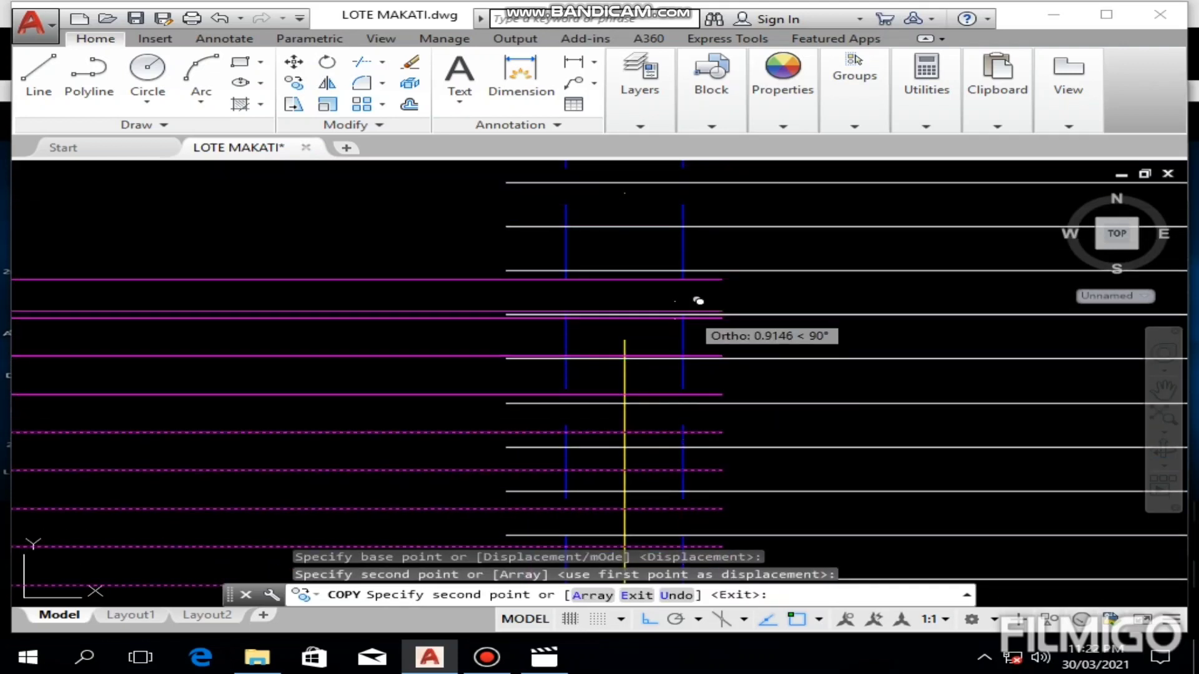
click(683, 280)
middle_drag(688, 294, 695, 420)
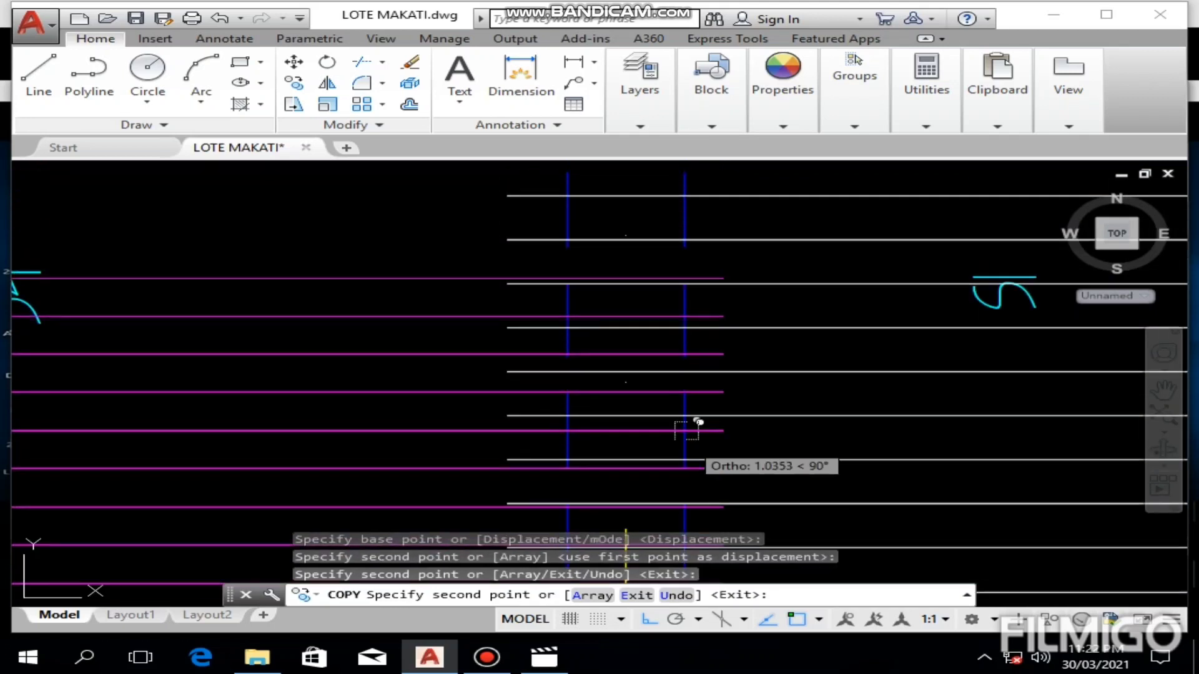
click(687, 306)
middle_drag(687, 309, 686, 437)
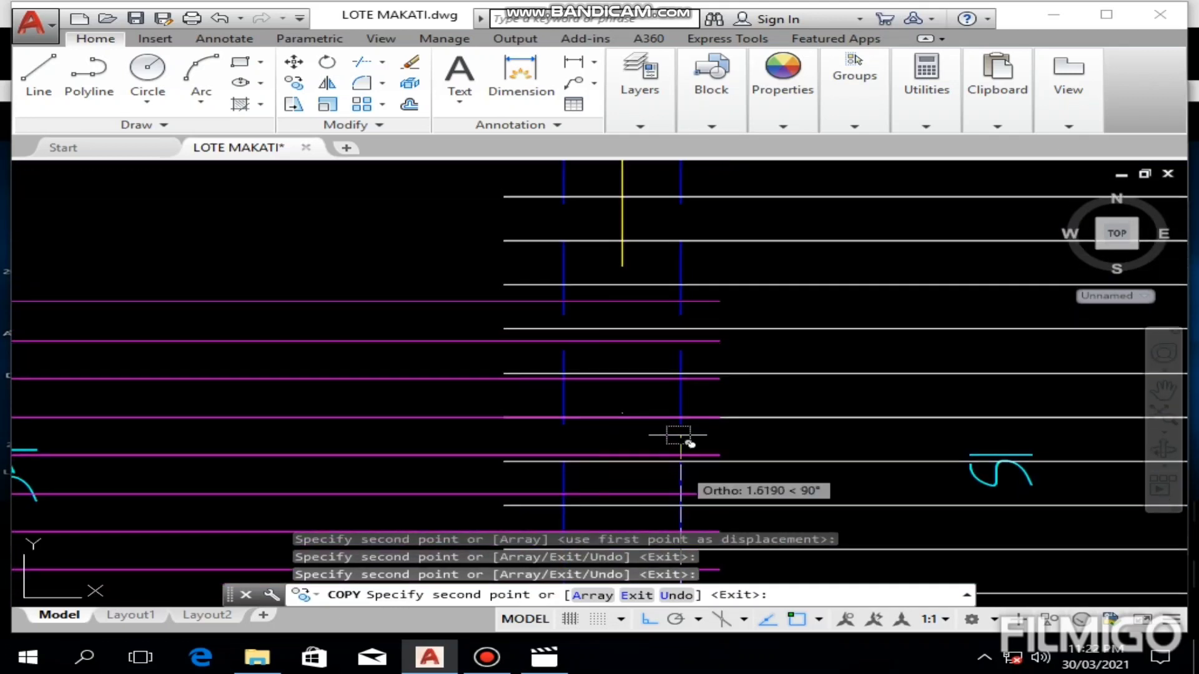
click(685, 335)
middle_drag(685, 335, 684, 543)
click(687, 387)
middle_drag(691, 393, 676, 460)
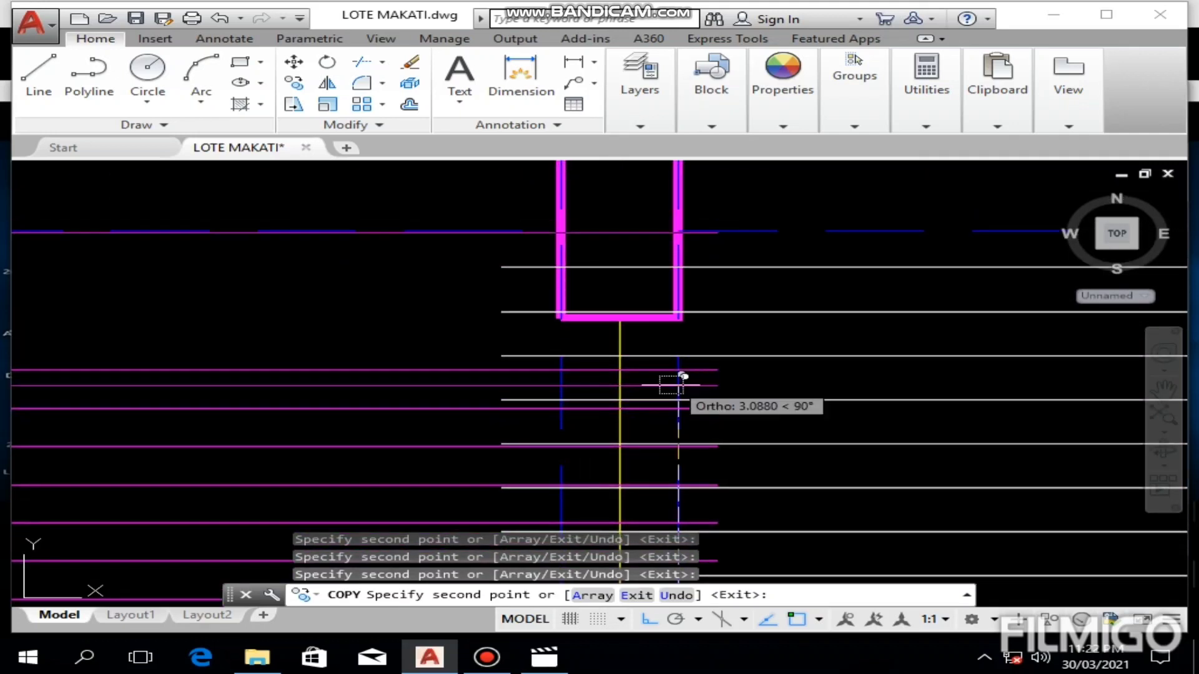
click(678, 409)
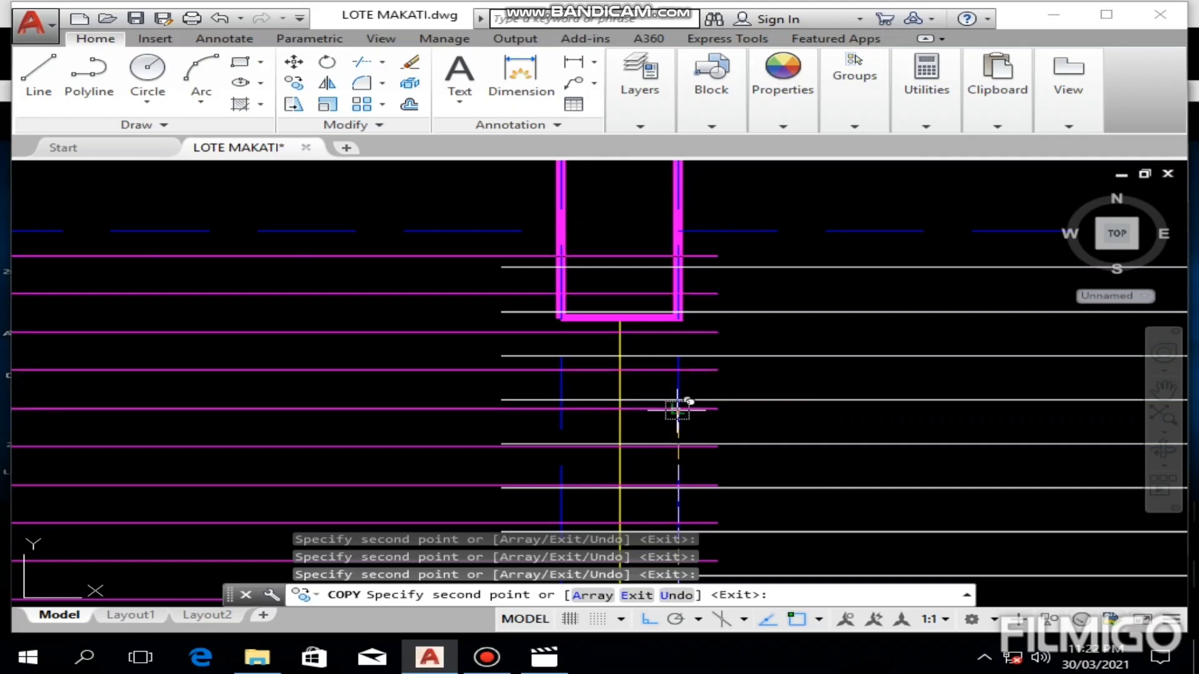
key(Escape)
Step: Examine the filled S4 panel, the empty S5 panel above it and the remaining empty panels of the short-span plan
scroll(776, 383, down, 5)
scroll(776, 383, up, 4)
middle_drag(772, 397, 503, 362)
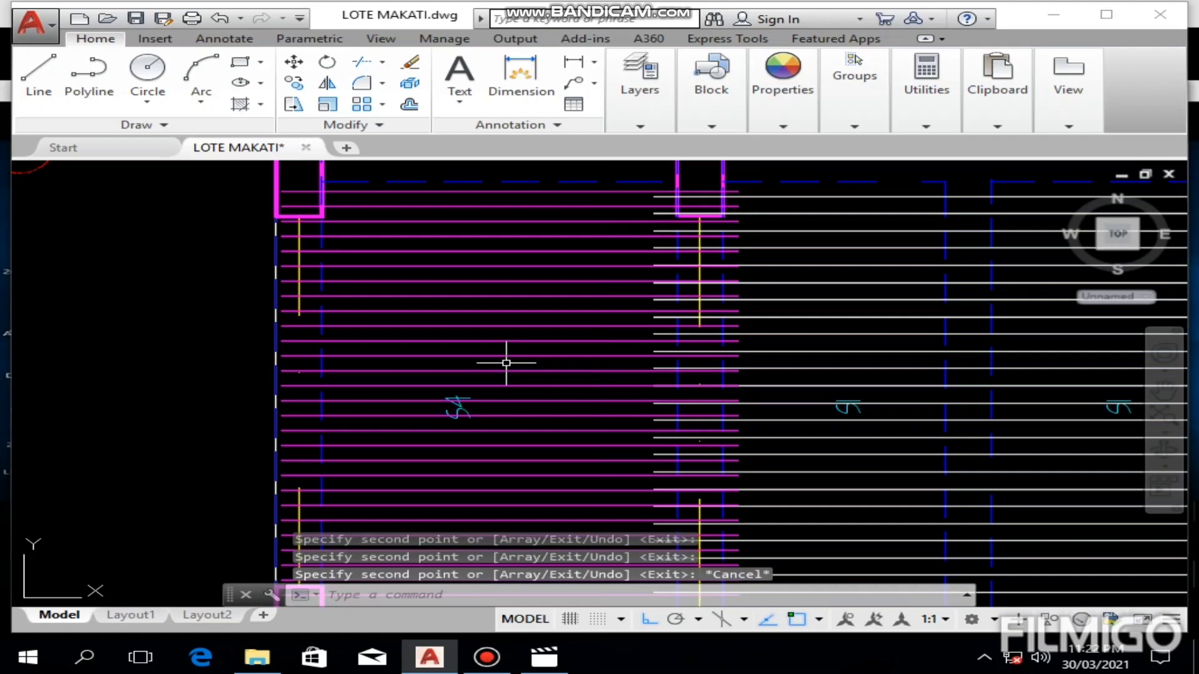
scroll(507, 361, down, 3)
scroll(514, 371, down, 2)
scroll(518, 376, up, 2)
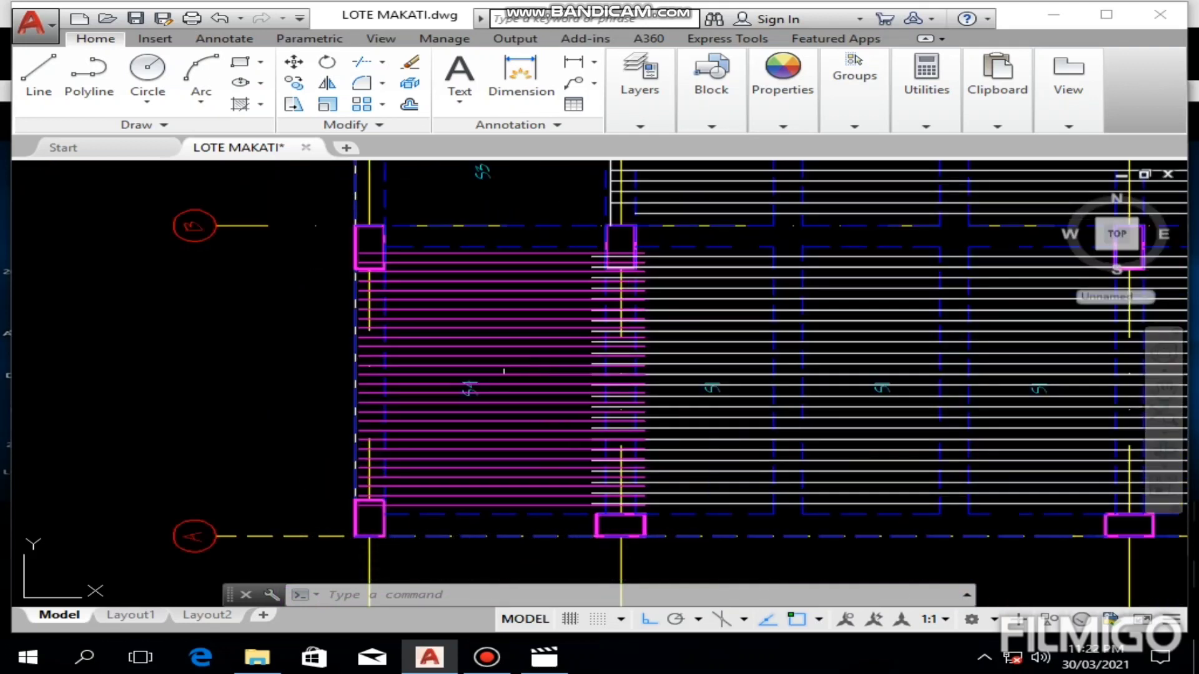
scroll(504, 371, down, 2)
middle_drag(506, 263, 487, 320)
scroll(470, 313, up, 2)
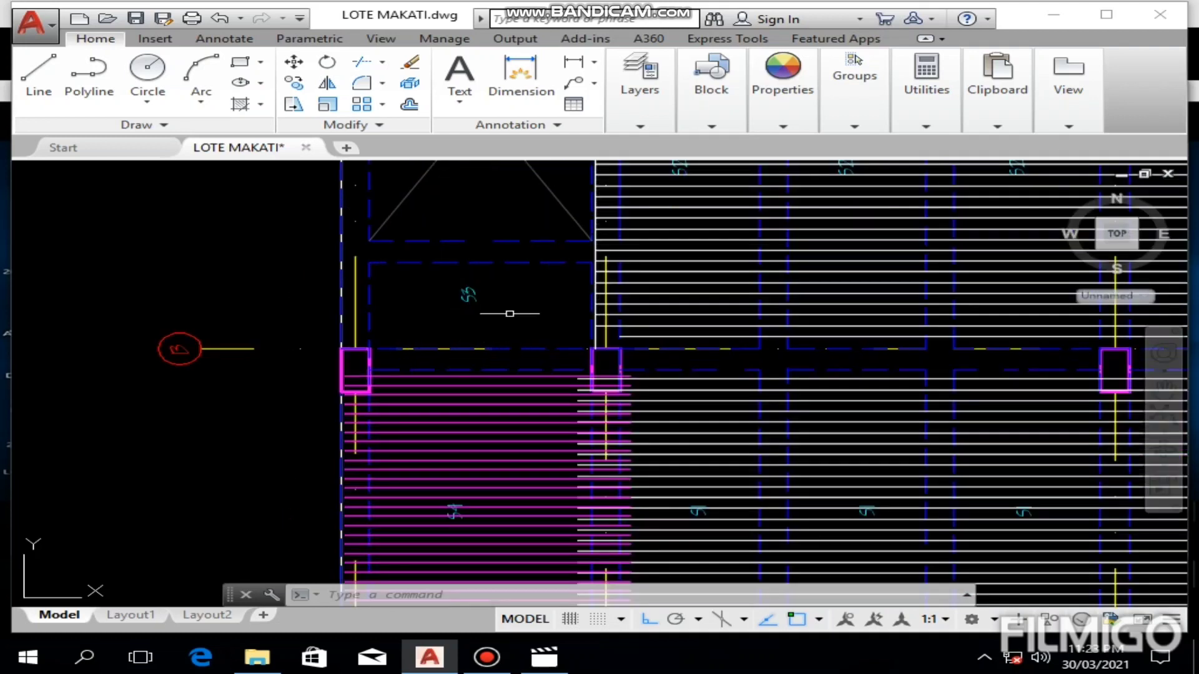
scroll(522, 325, down, 4)
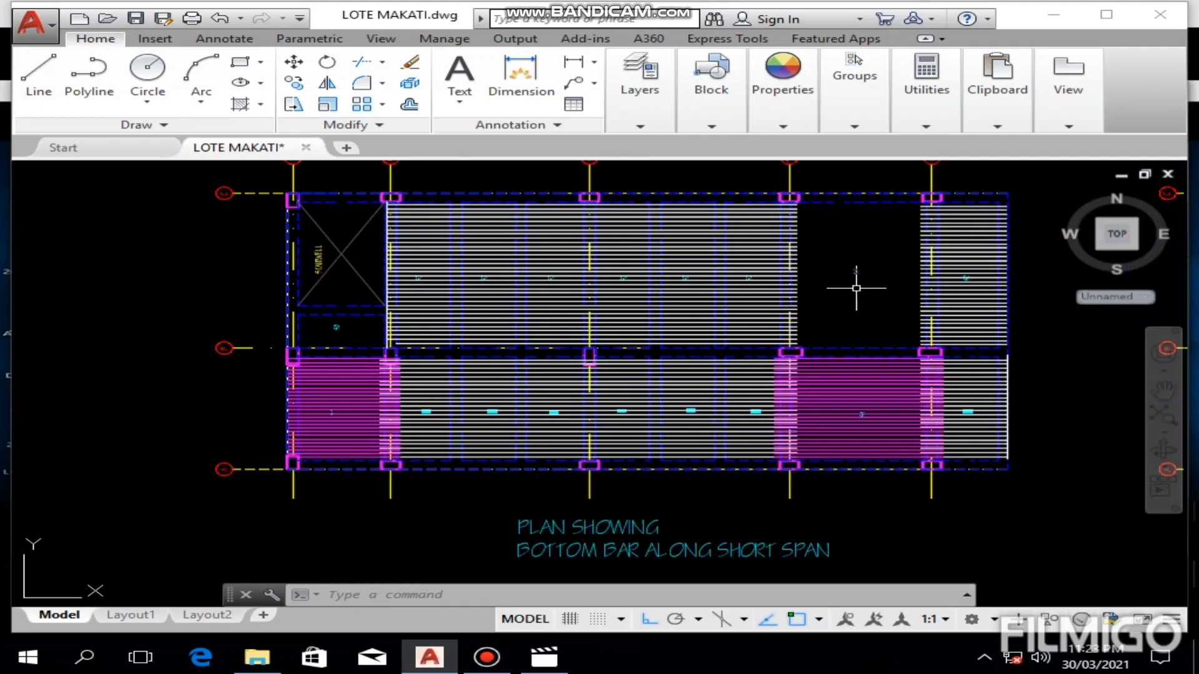
scroll(864, 289, up, 5)
scroll(865, 285, down, 5)
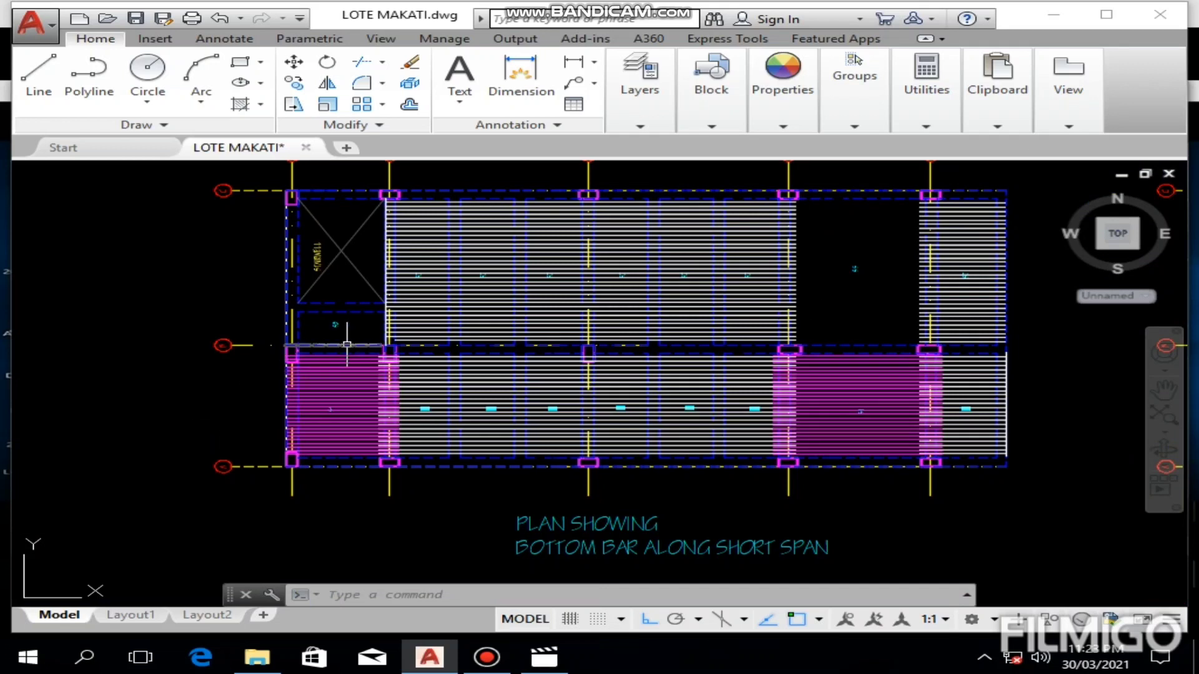
Step: Look up the short-span bottom bar spacing for panel S3 in the slab reinforcement schedule
scroll(347, 344, up, 4)
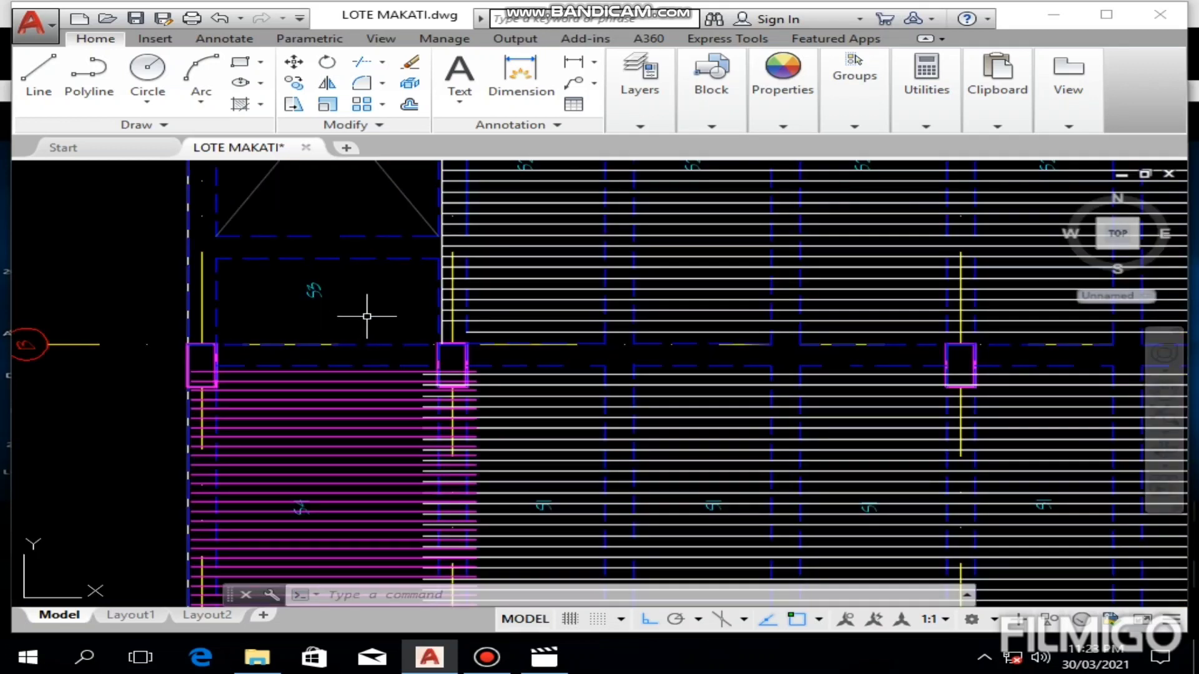
scroll(367, 316, down, 4)
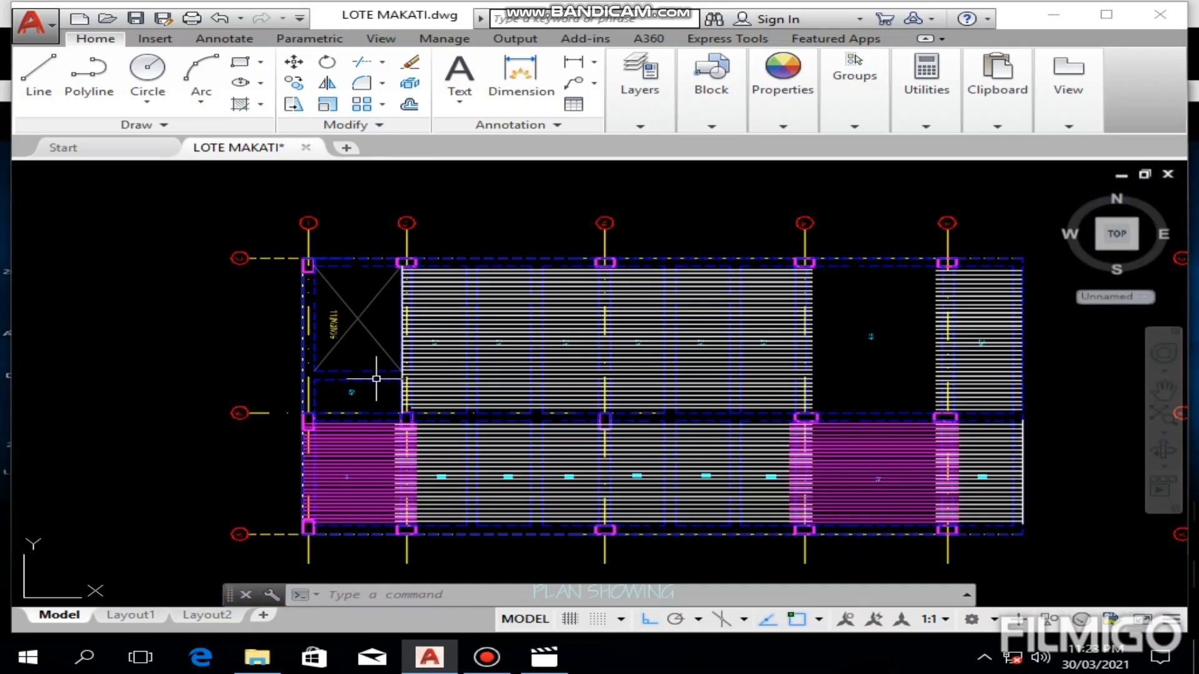
scroll(489, 353, down, 8)
scroll(666, 358, up, 4)
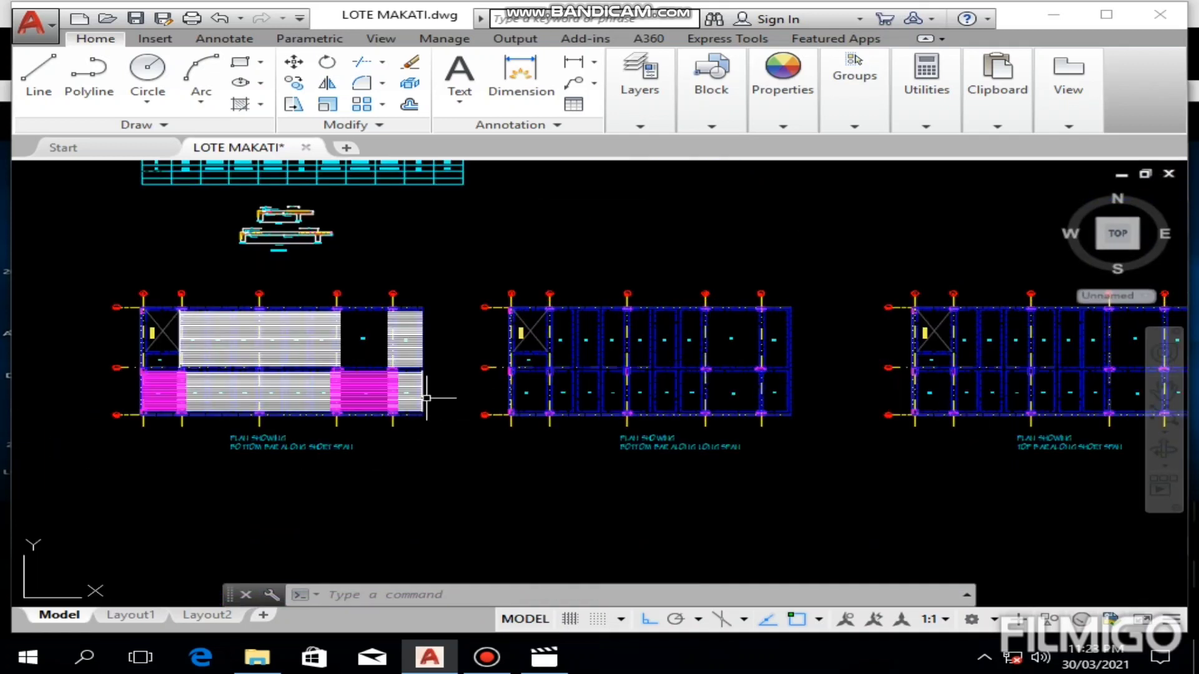
scroll(377, 367, up, 4)
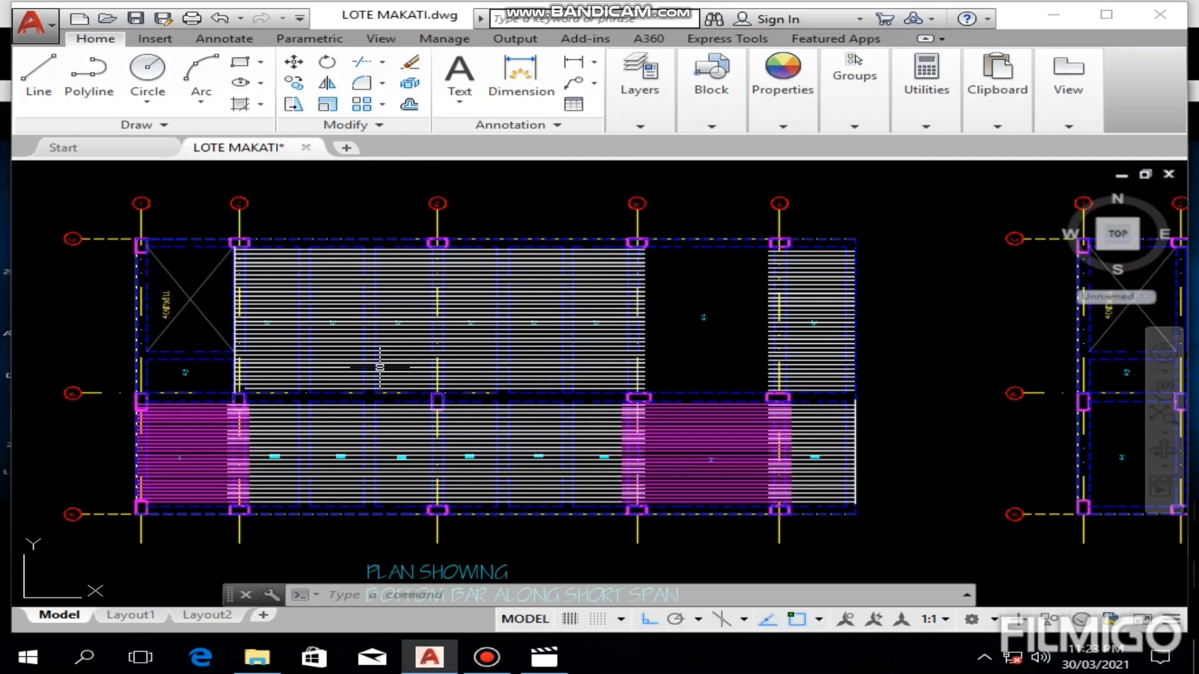
mouse_move(380, 370)
middle_down()
mouse_move(523, 374)
mouse_move(523, 400)
middle_up()
middle_drag(467, 243, 466, 295)
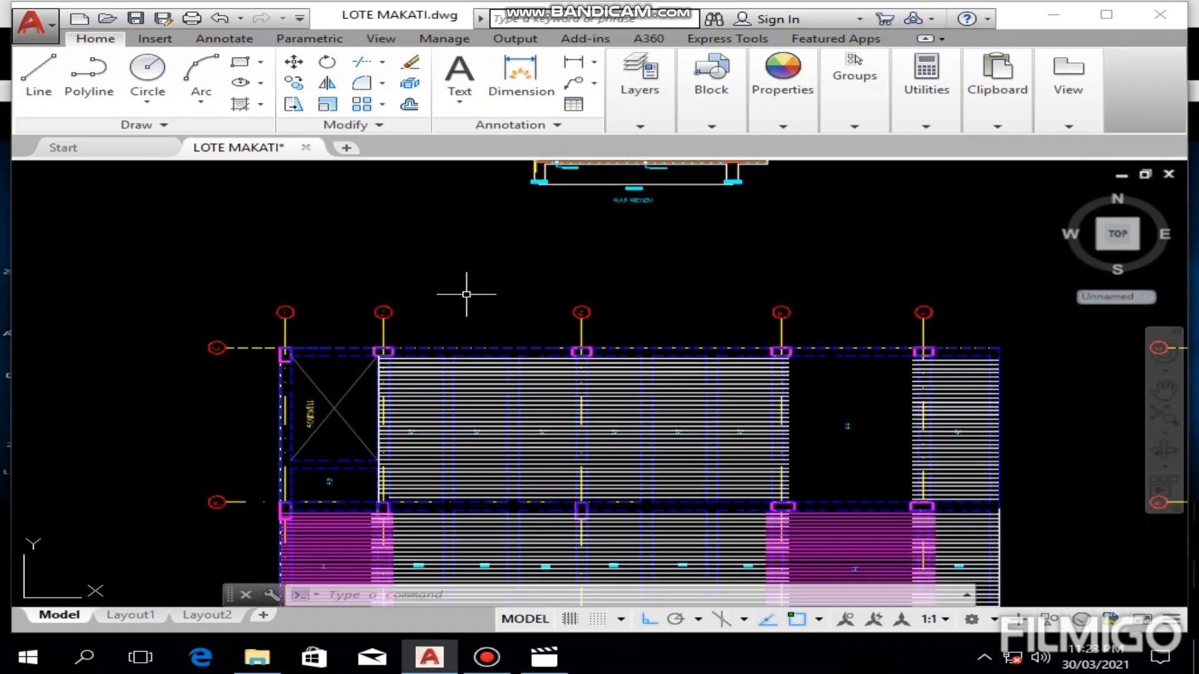
scroll(467, 293, down, 2)
mouse_move(518, 198)
middle_down()
mouse_move(497, 277)
mouse_move(463, 310)
mouse_move(460, 376)
middle_up()
scroll(361, 261, up, 4)
scroll(367, 315, up, 2)
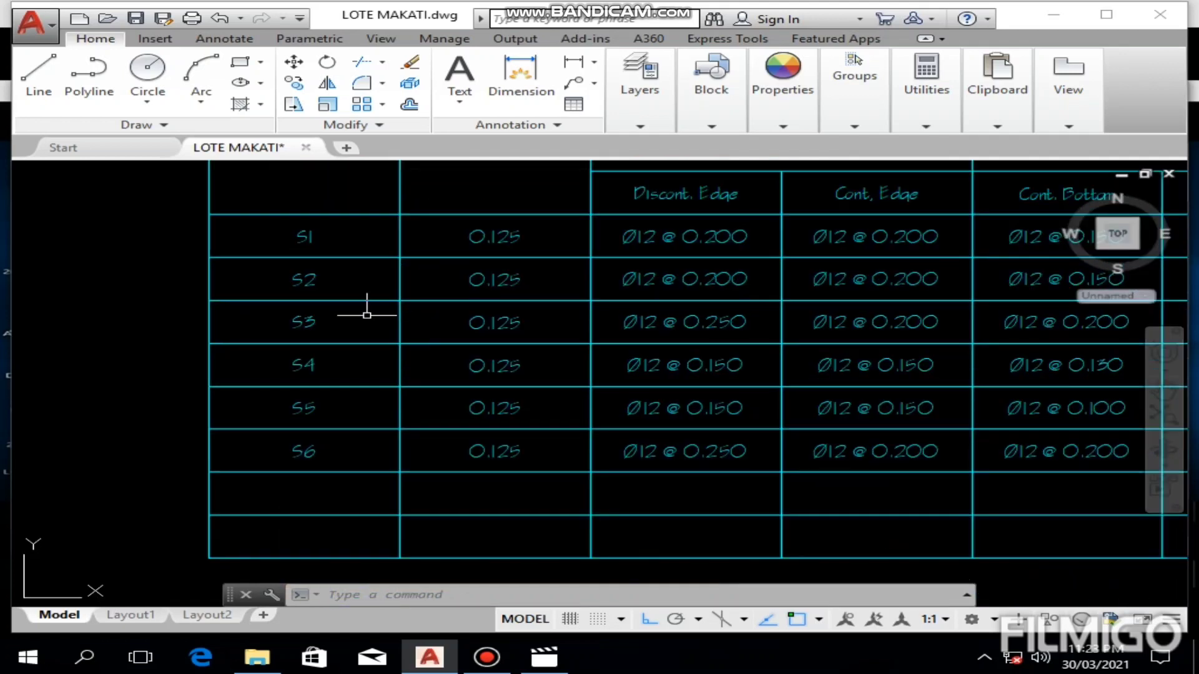
mouse_move(539, 327)
middle_down()
mouse_move(495, 326)
mouse_move(378, 383)
mouse_move(317, 381)
middle_up()
middle_drag(530, 370, 39, 373)
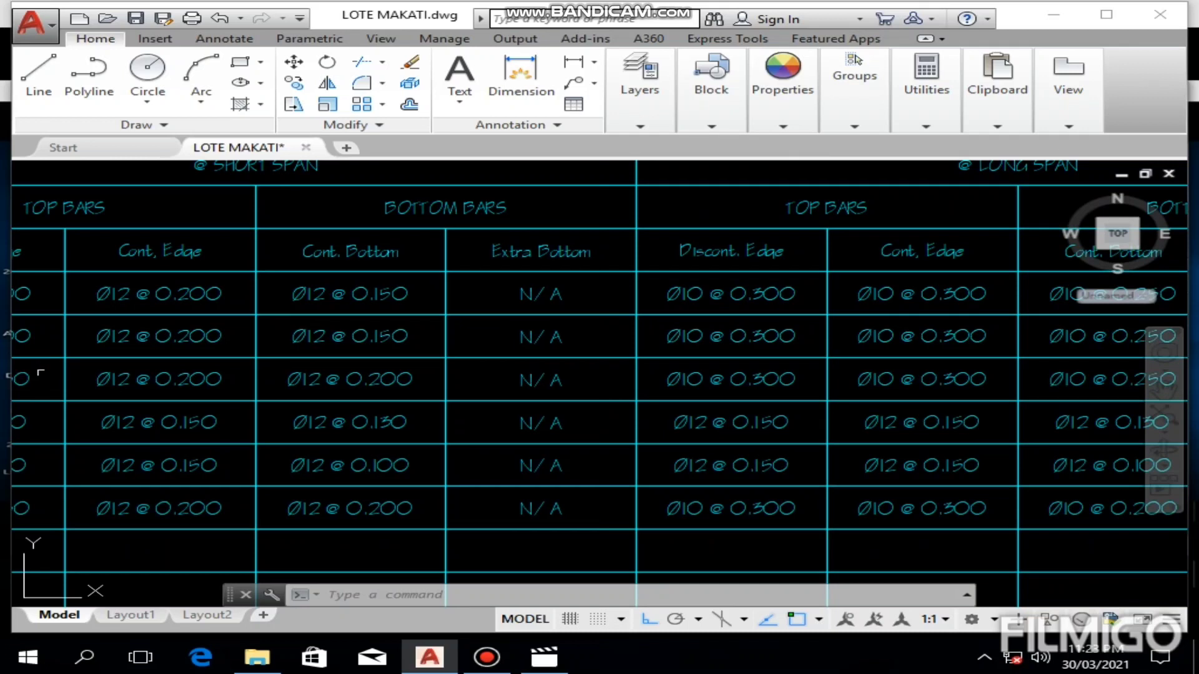
middle_drag(476, 320, 530, 318)
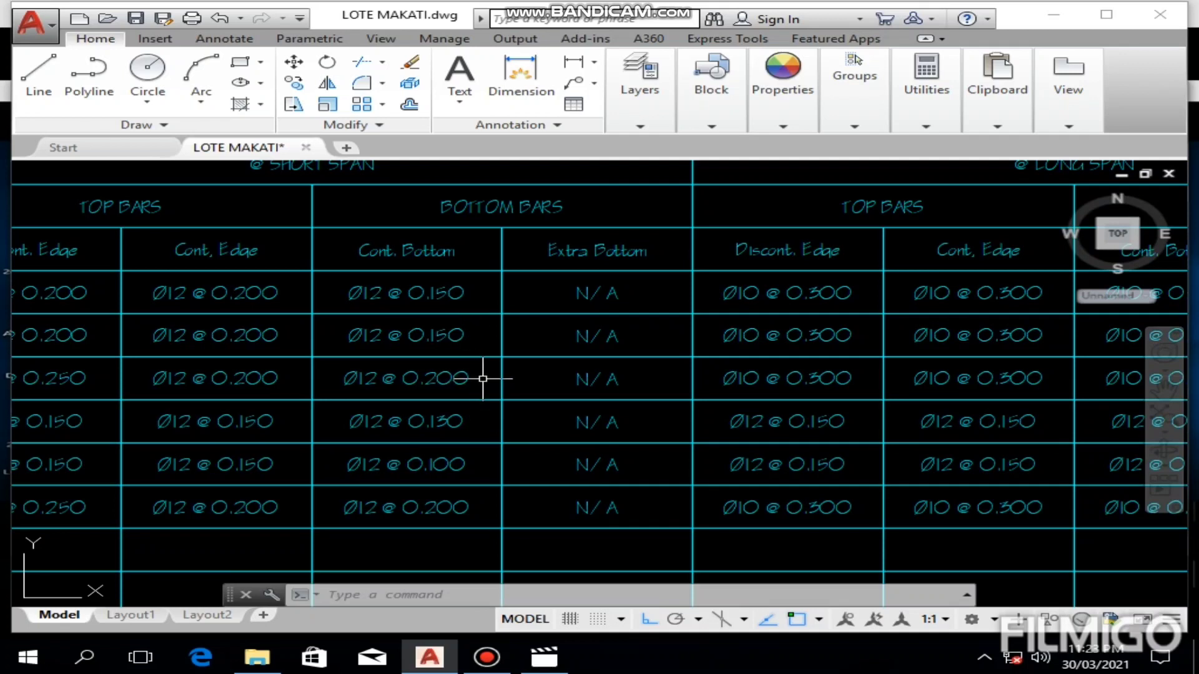
mouse_move(503, 308)
middle_down()
mouse_move(503, 343)
mouse_move(504, 324)
middle_up()
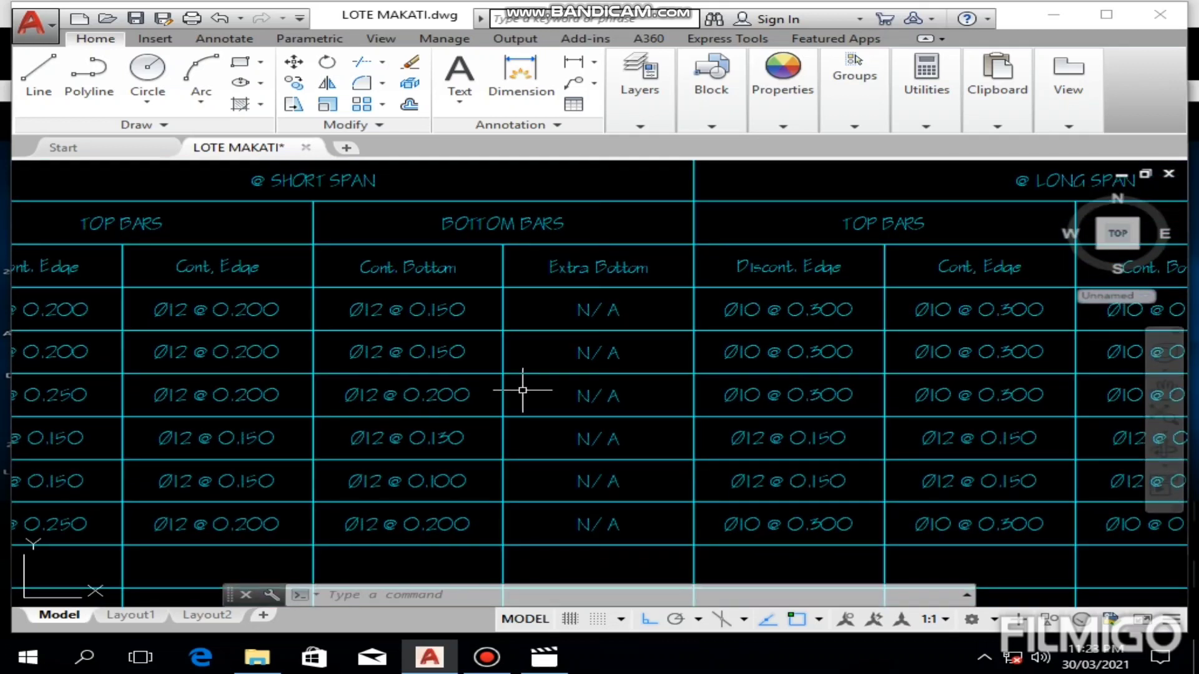
Step: Draw a horizontal magenta bar line along the stairwell's lower edge above S3, ending at the white vertical line beside S2
scroll(522, 390, down, 6)
middle_drag(522, 390, 552, 265)
middle_drag(544, 495, 597, 327)
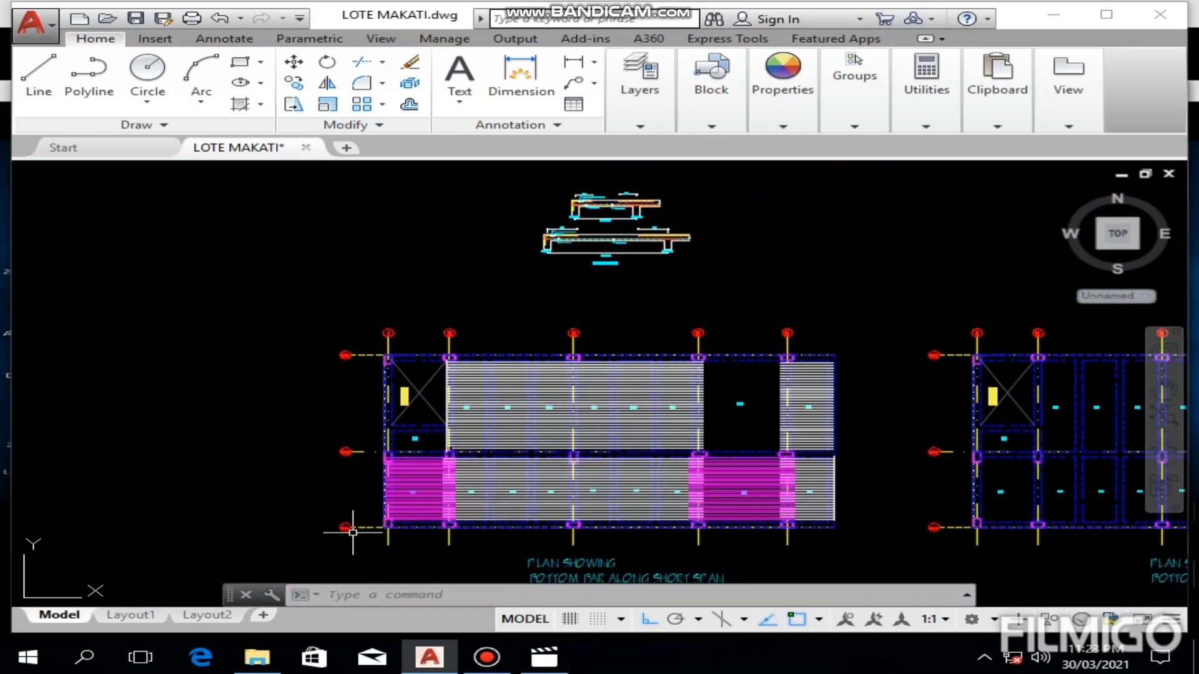
scroll(435, 443, up, 5)
scroll(435, 443, up, 6)
middle_drag(442, 437, 557, 410)
scroll(560, 405, down, 2)
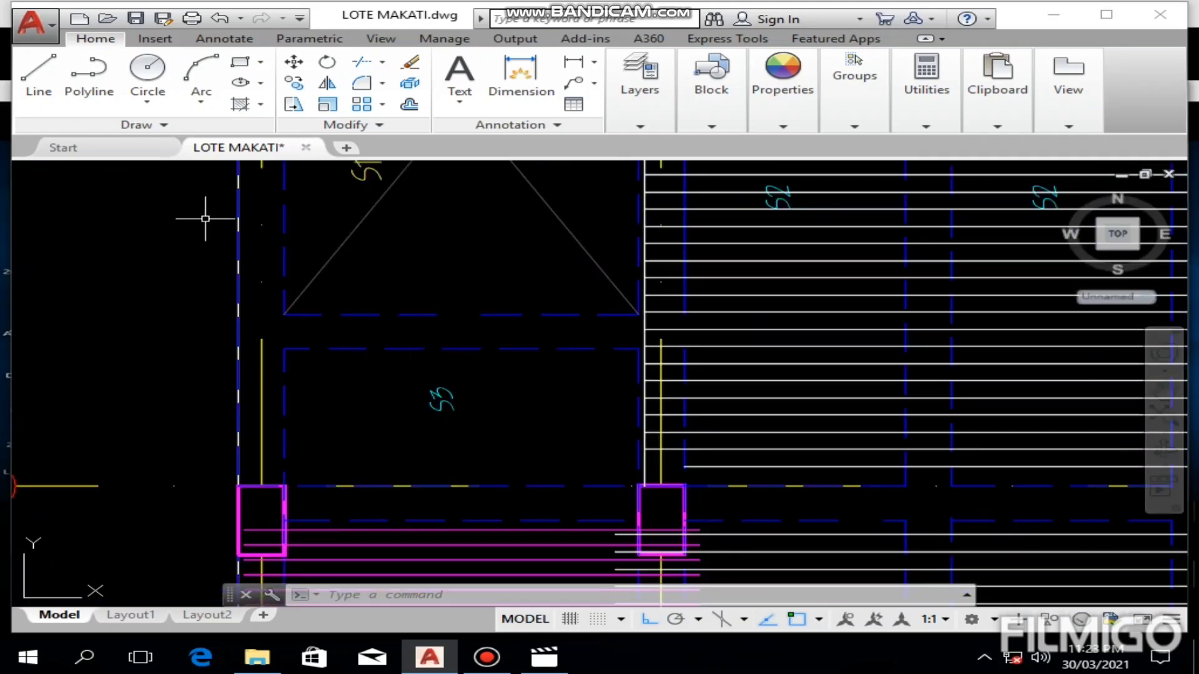
click(39, 80)
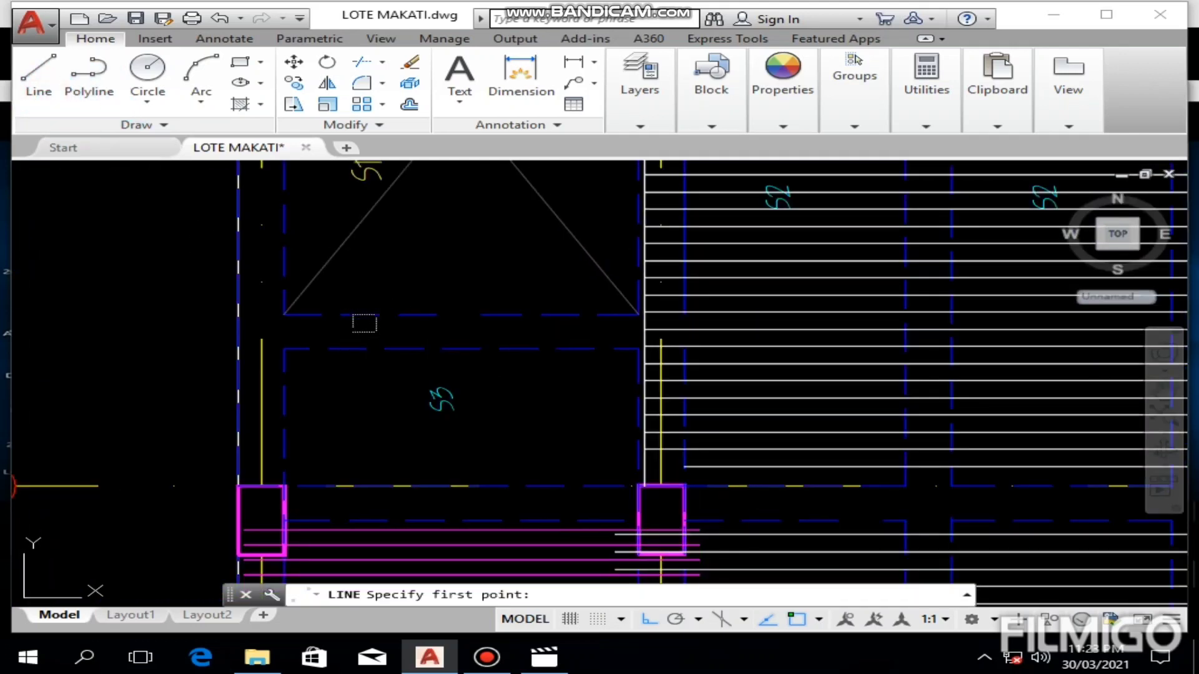
click(284, 314)
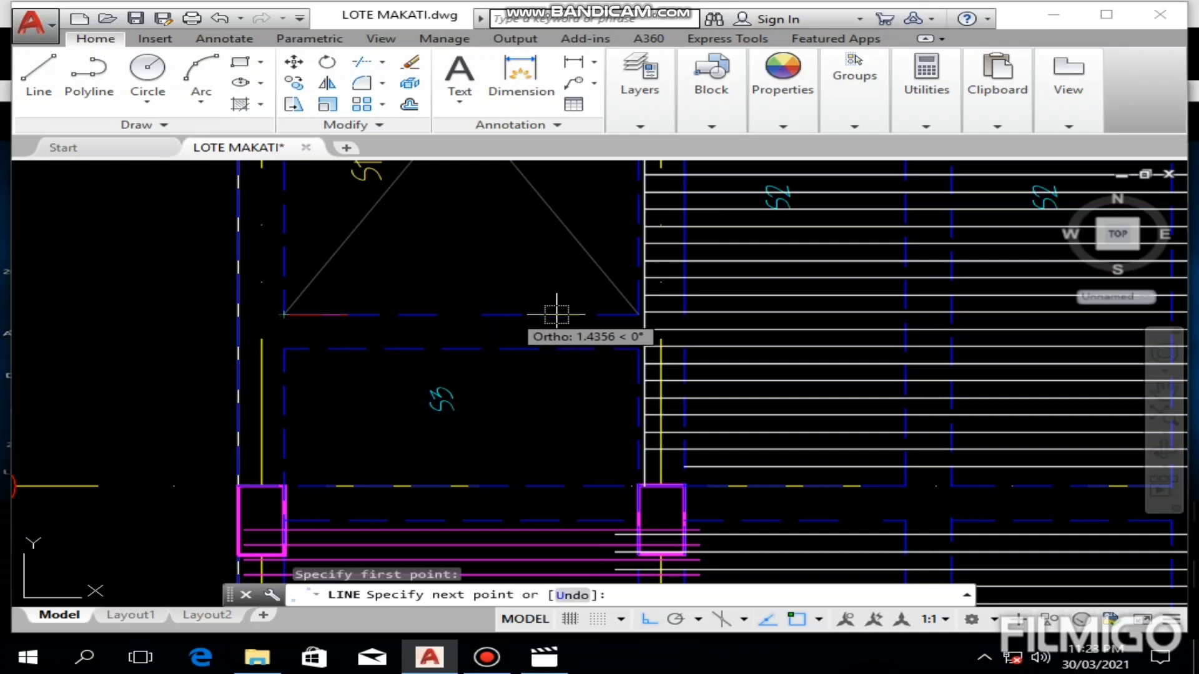
click(644, 315)
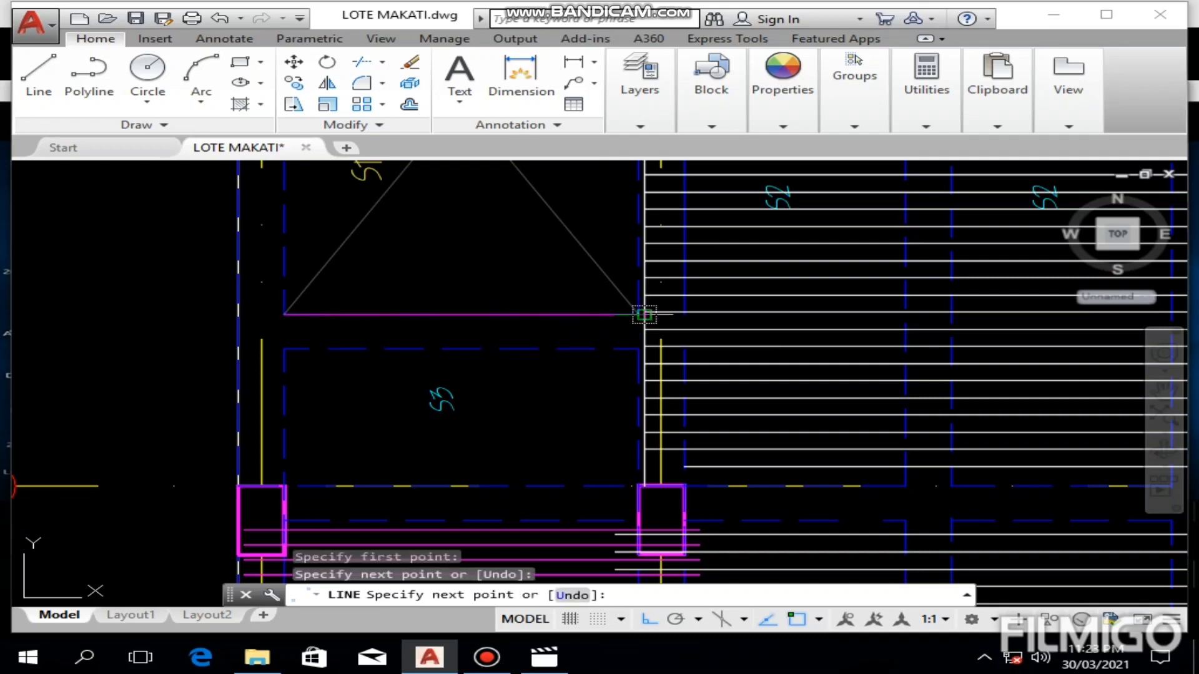
key(Escape)
click(782, 94)
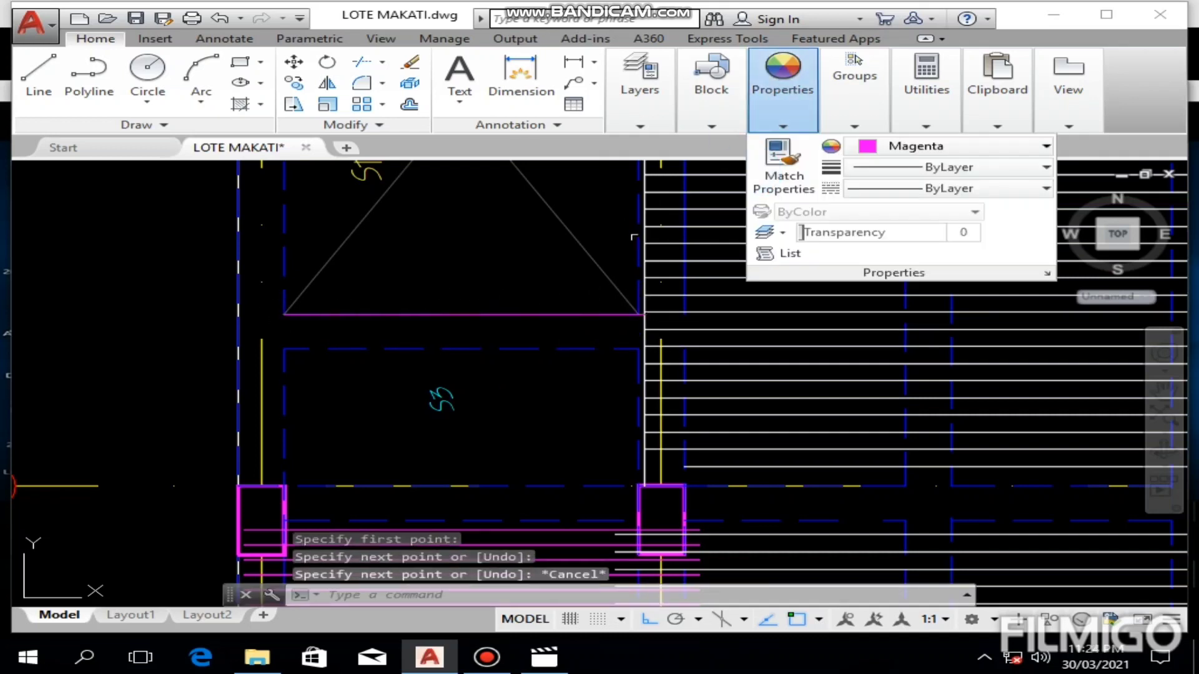
Step: Move the new magenta bar line down by 0.04 into the beam above S3
click(587, 315)
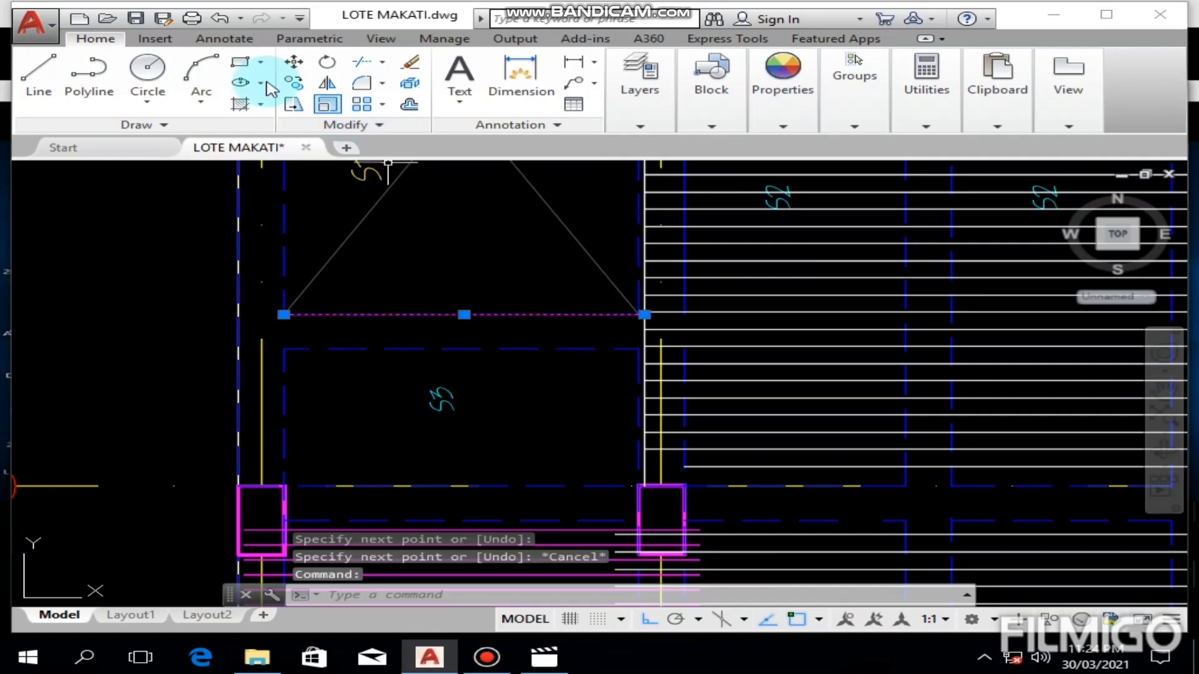
click(294, 62)
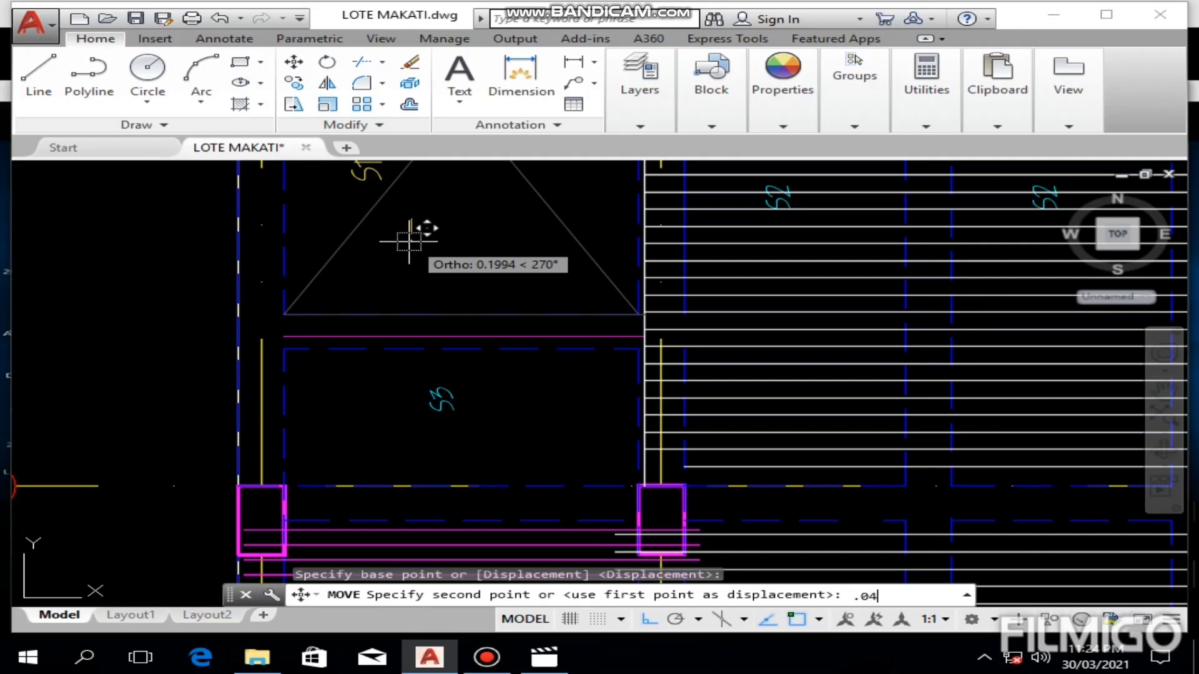
key(Return)
key(Escape)
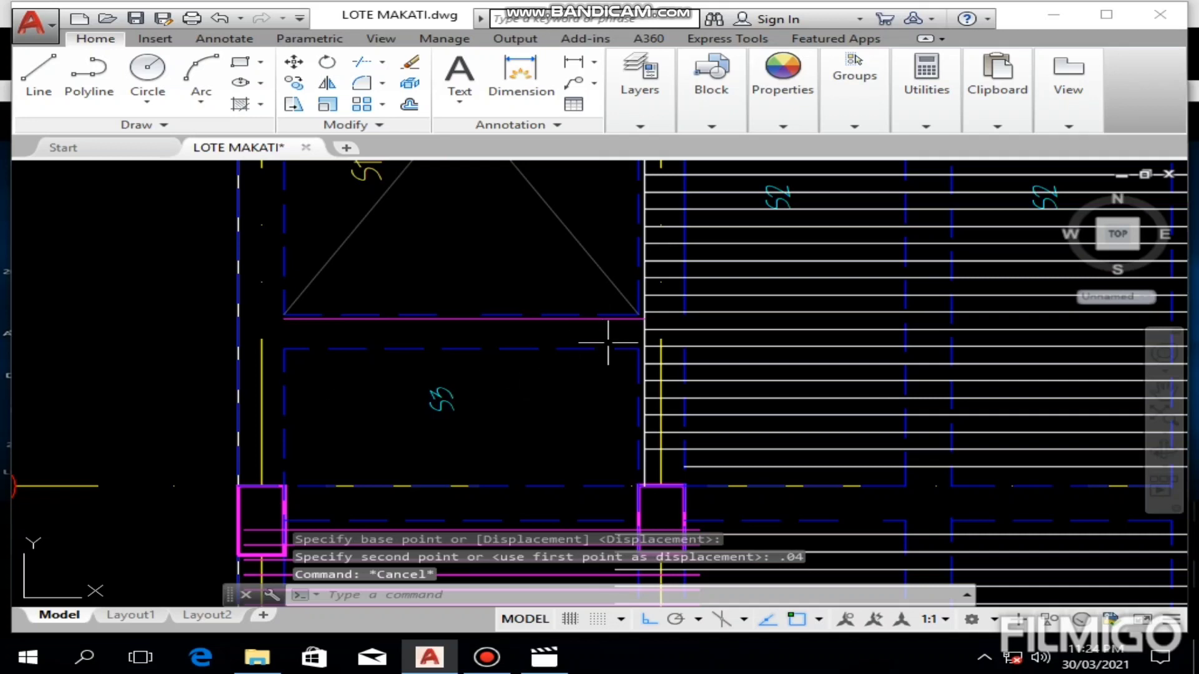
middle_drag(626, 402, 612, 294)
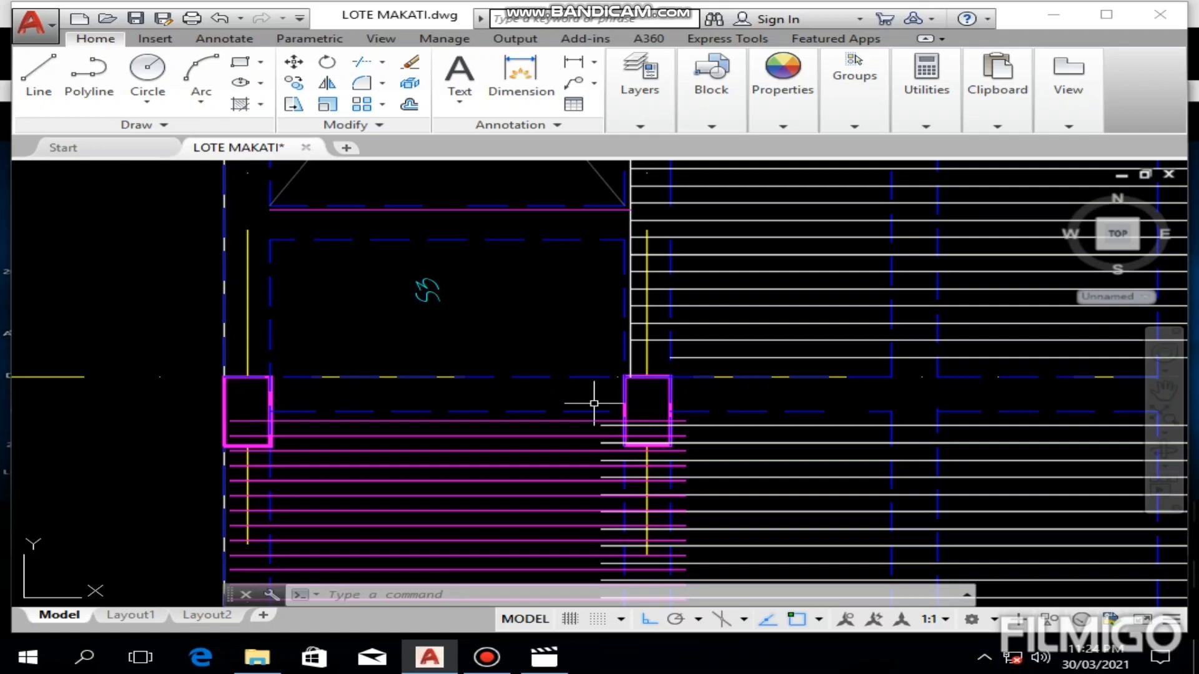
scroll(594, 403, up, 2)
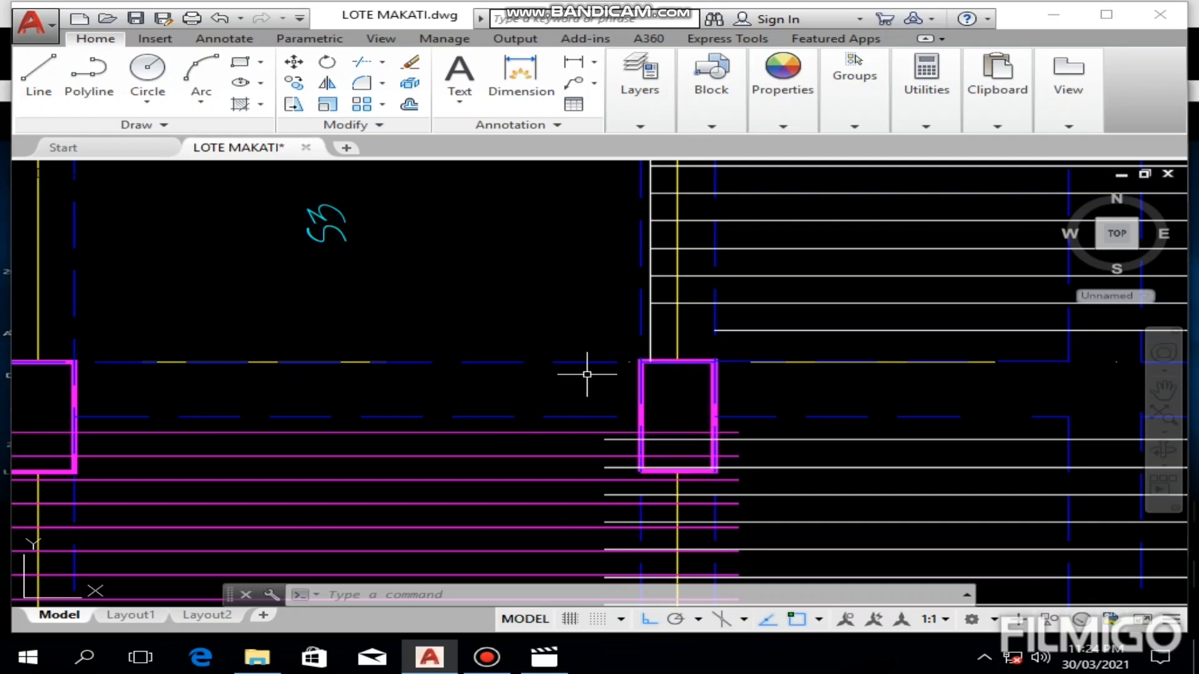
scroll(579, 369, down, 3)
scroll(573, 350, up, 3)
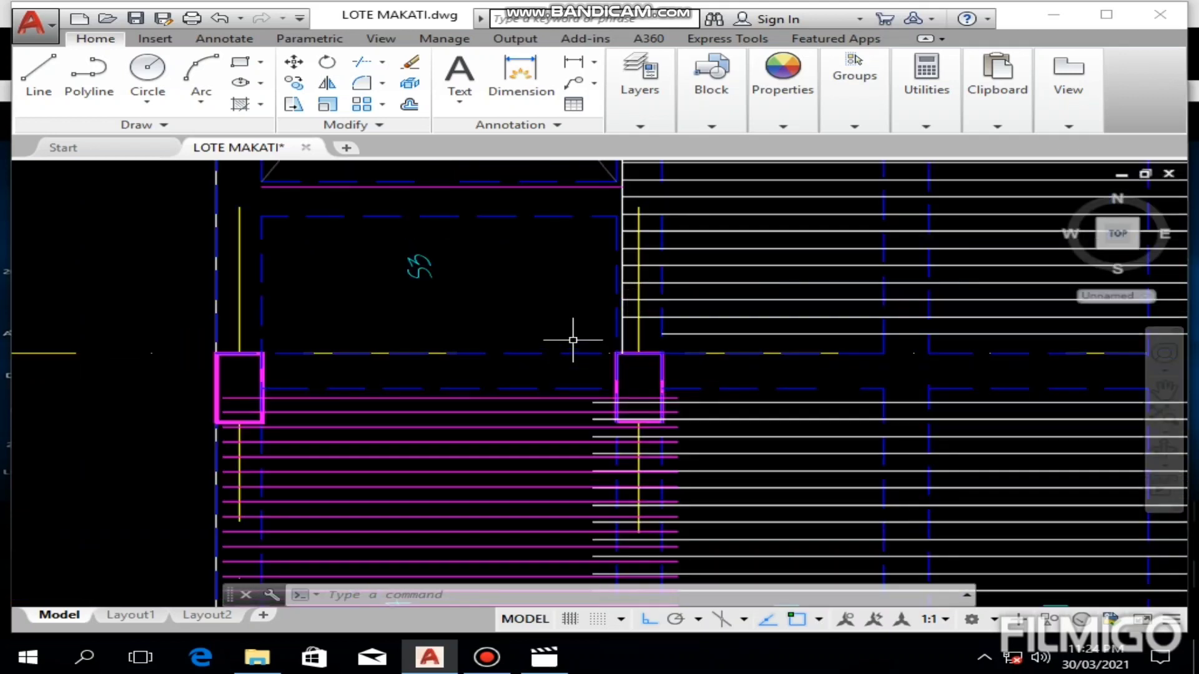
middle_drag(573, 355, 638, 297)
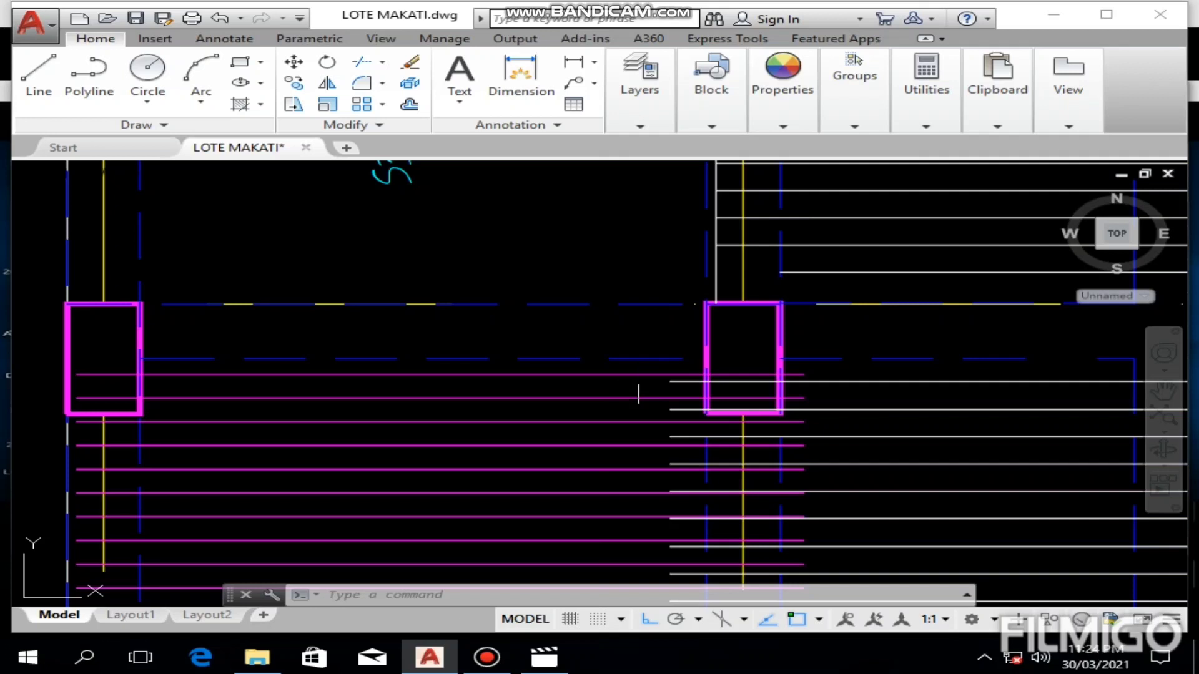
Step: Draw a vertical magenta line along S3's right edge, from its upper-right corner down to its lower-right corner
middle_drag(631, 375, 621, 403)
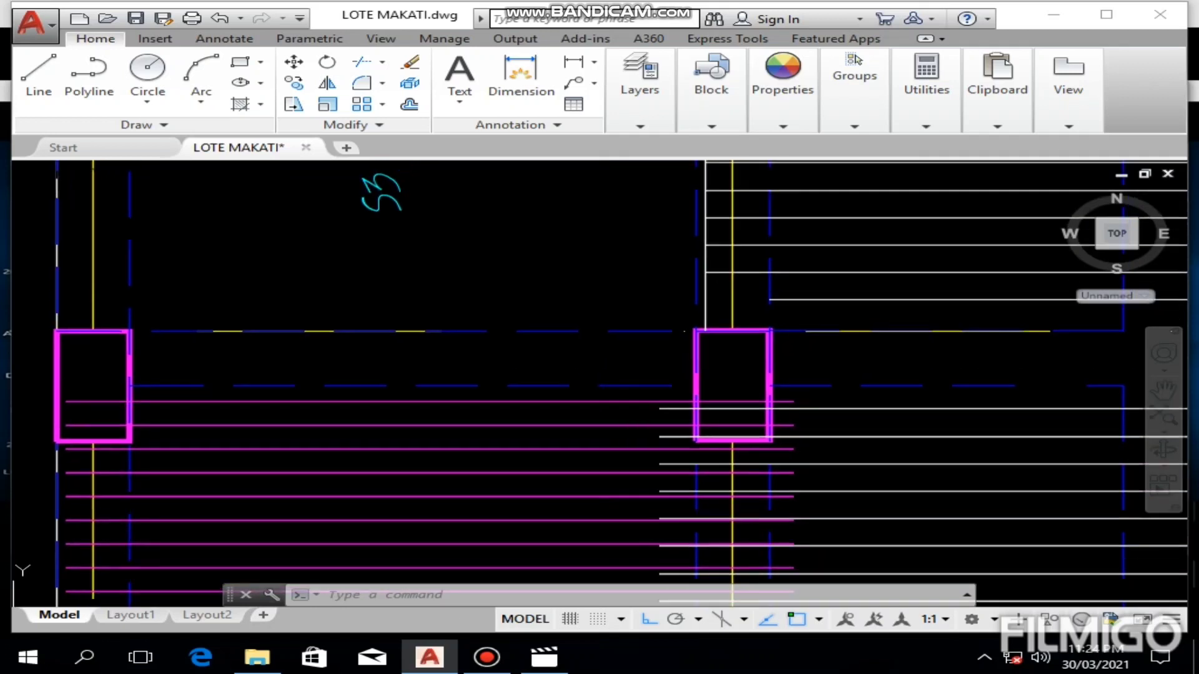
scroll(560, 259, down, 3)
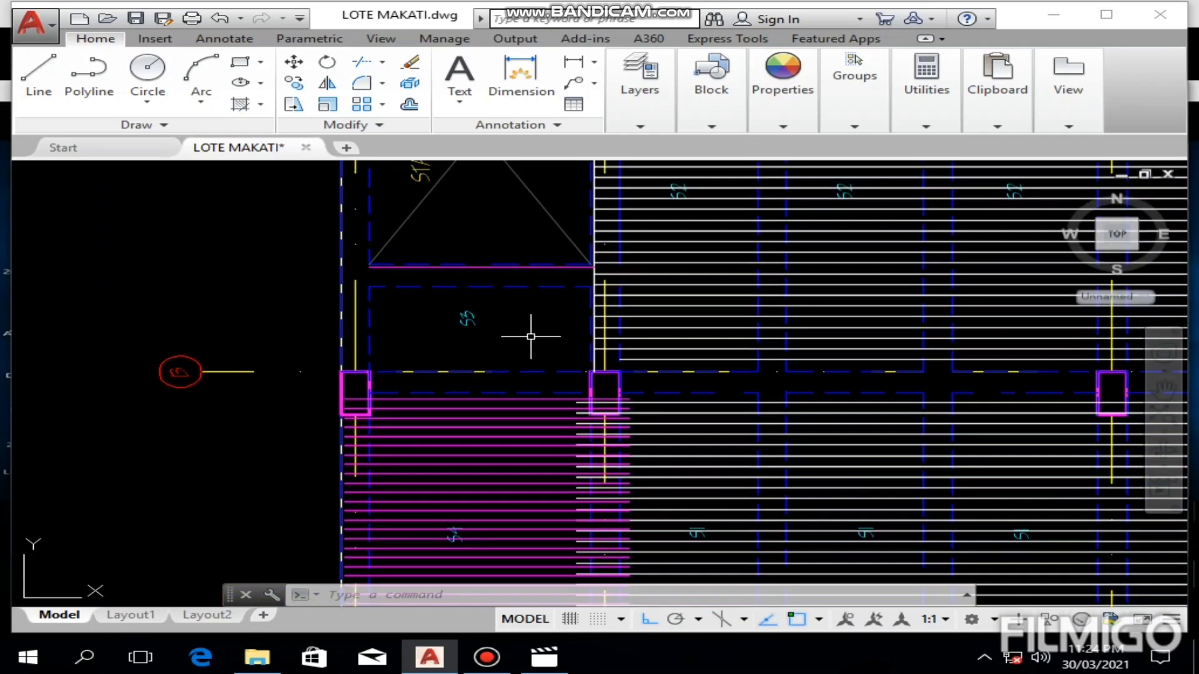
scroll(529, 331, up, 2)
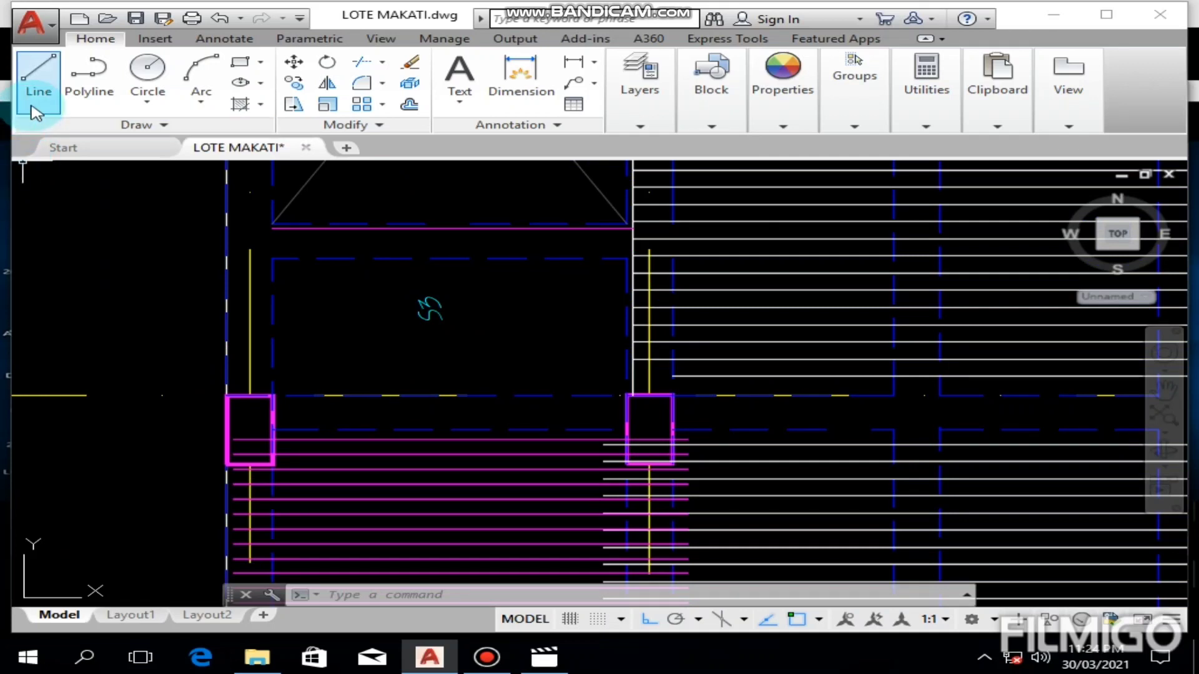
click(38, 81)
scroll(661, 291, up, 2)
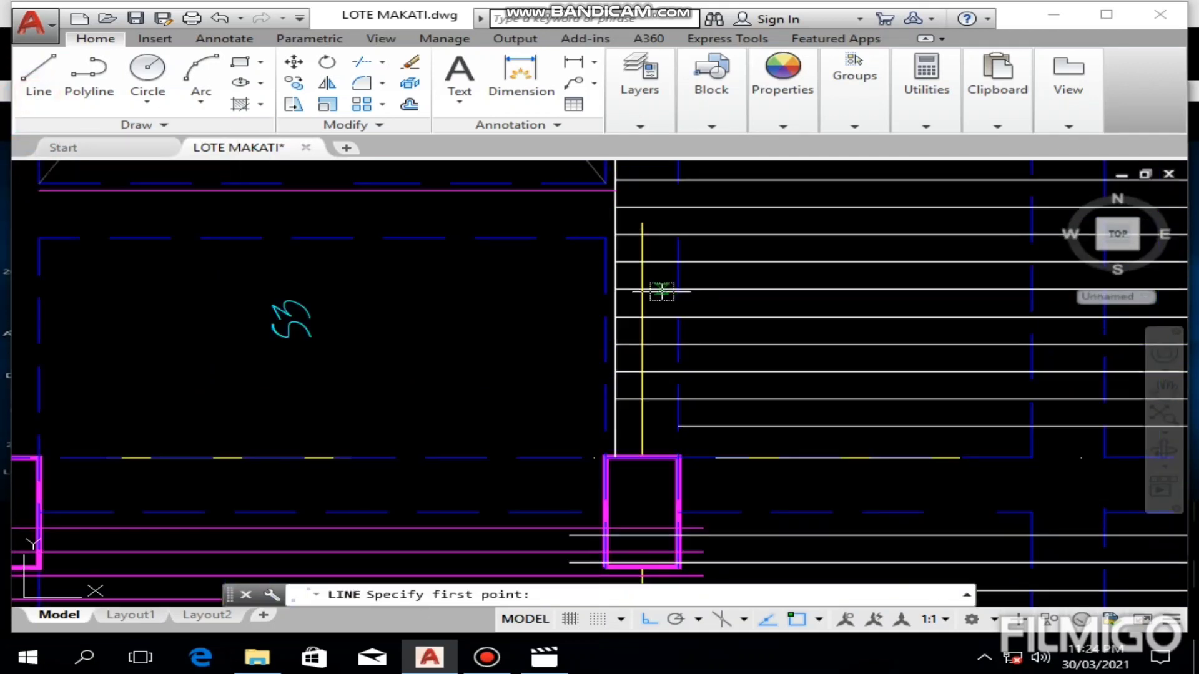
click(604, 237)
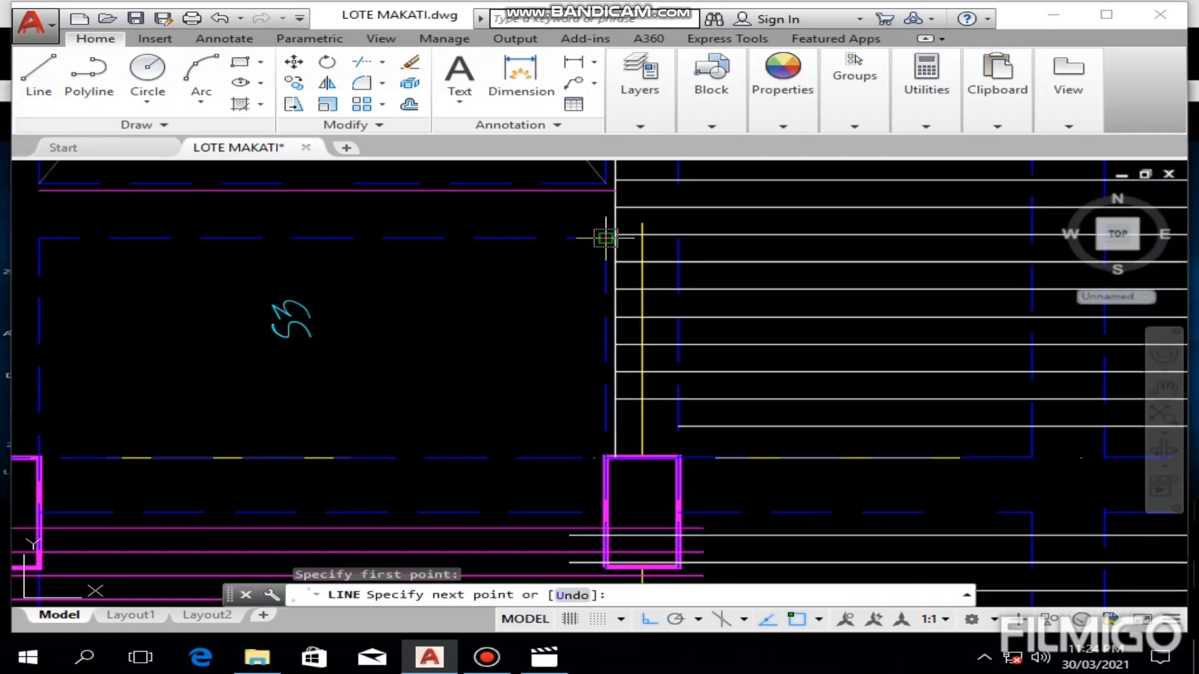
click(606, 455)
key(Escape)
Step: Move the new vertical line 0.2 to the left, into the S3 panel
click(606, 347)
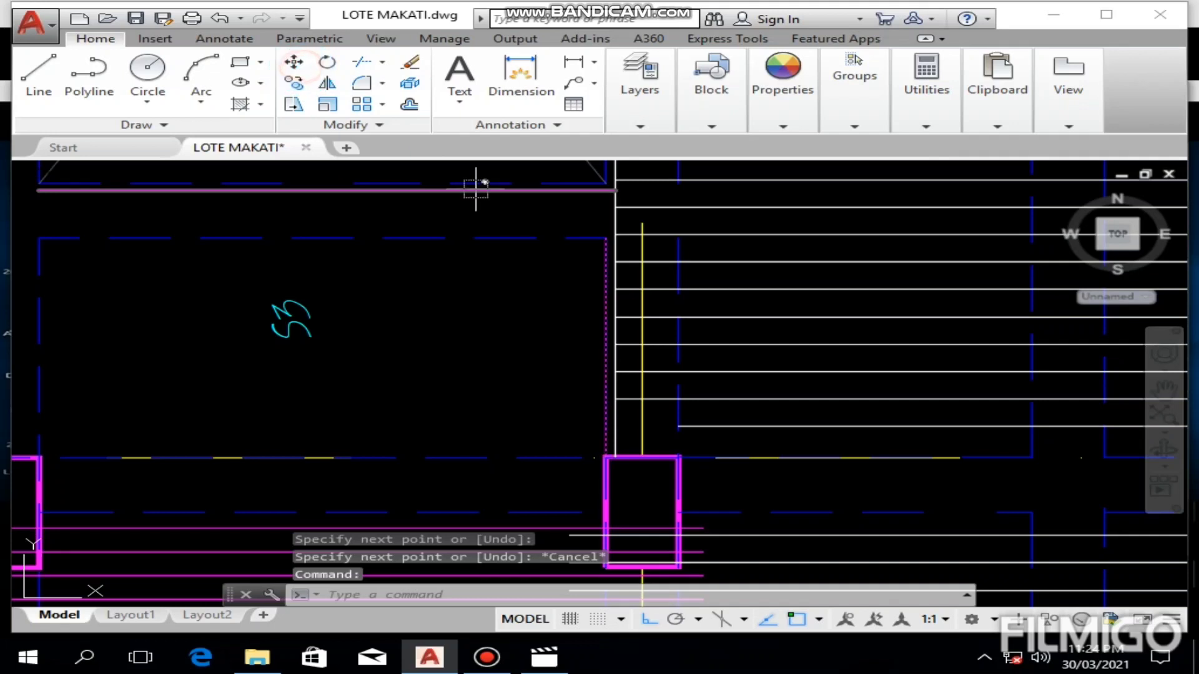
text(m)
key(Return)
click(535, 300)
text(.2)
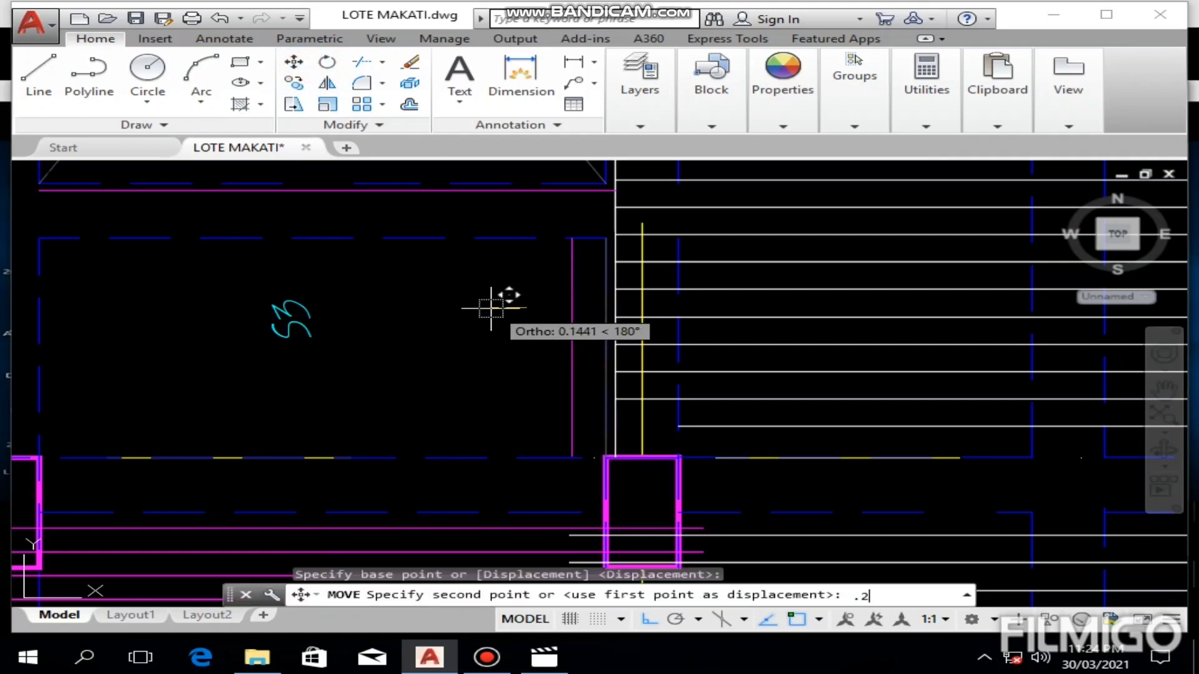
key(Return)
key(Escape)
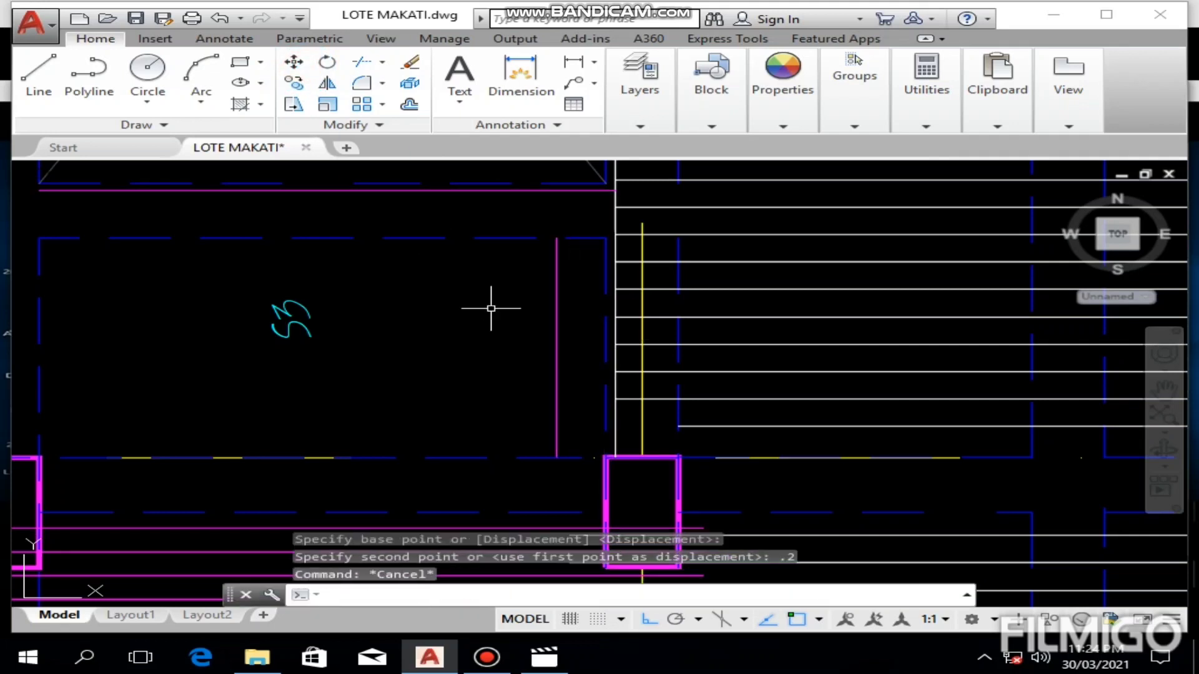
Step: Change the colour of the vertical S3 bar line to red
scroll(512, 324, down, 3)
scroll(538, 348, up, 2)
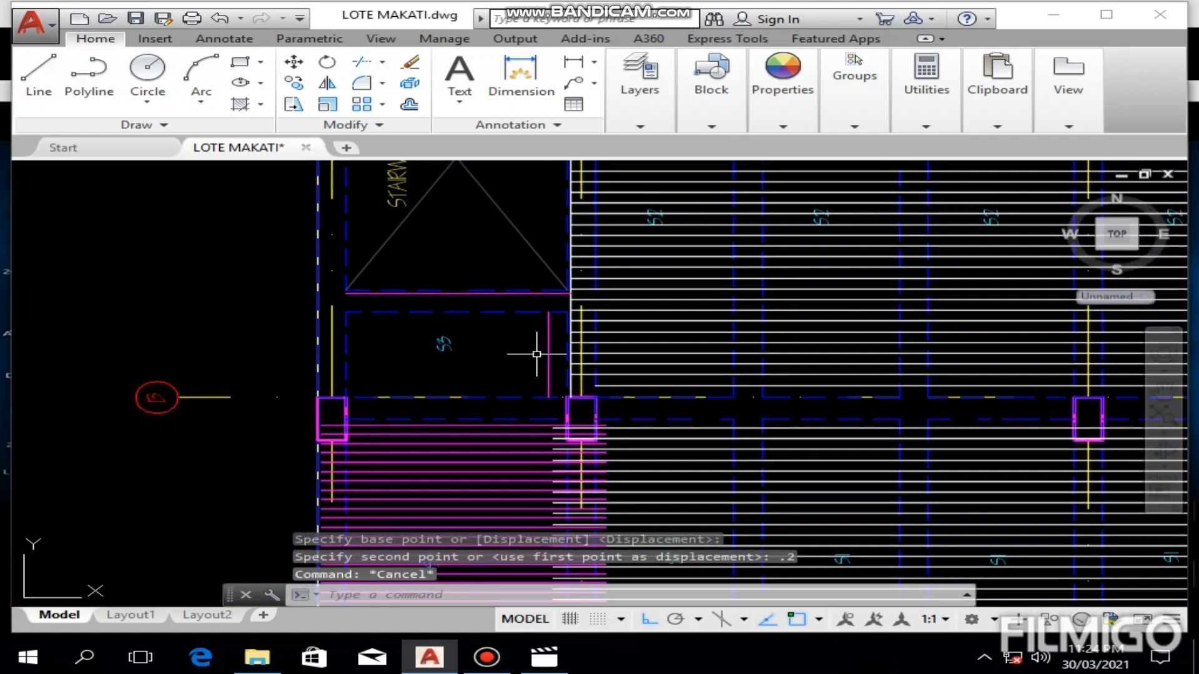
click(567, 349)
click(496, 366)
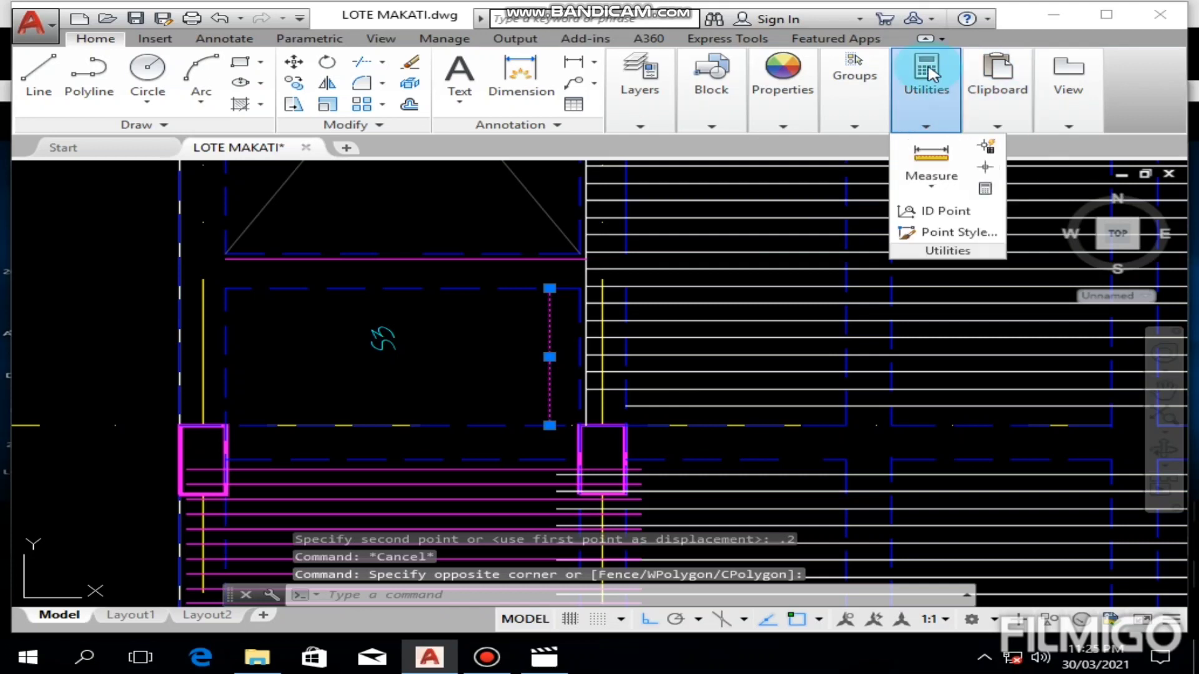
mouse_move(784, 103)
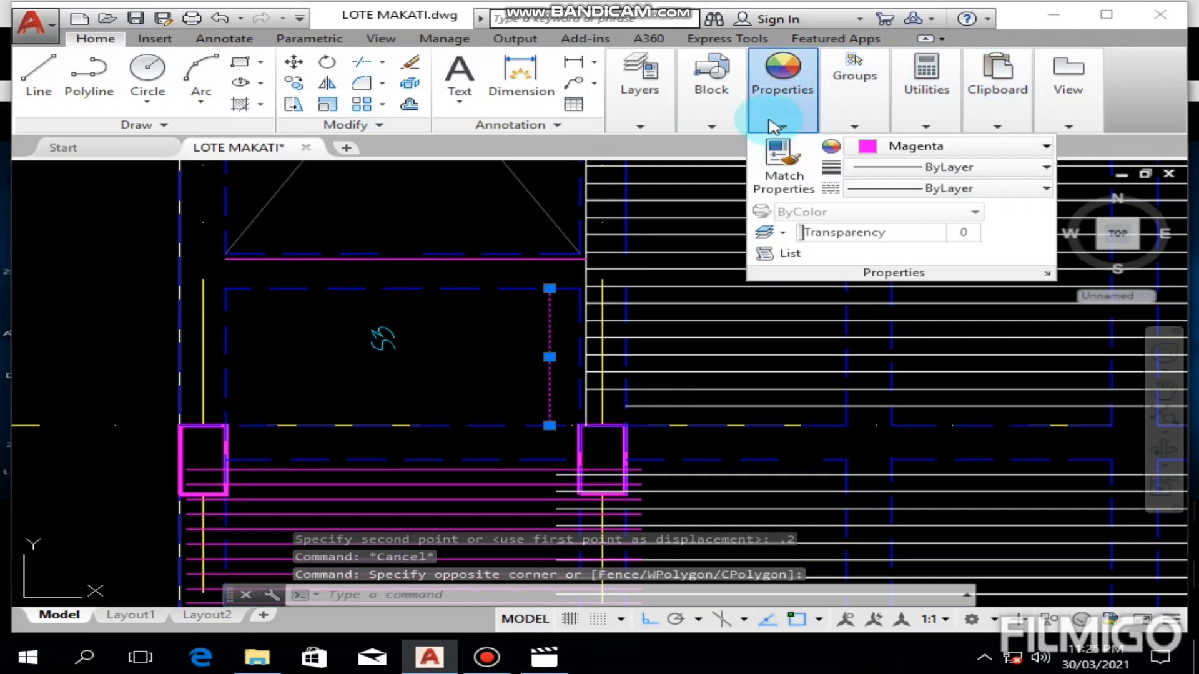
click(915, 147)
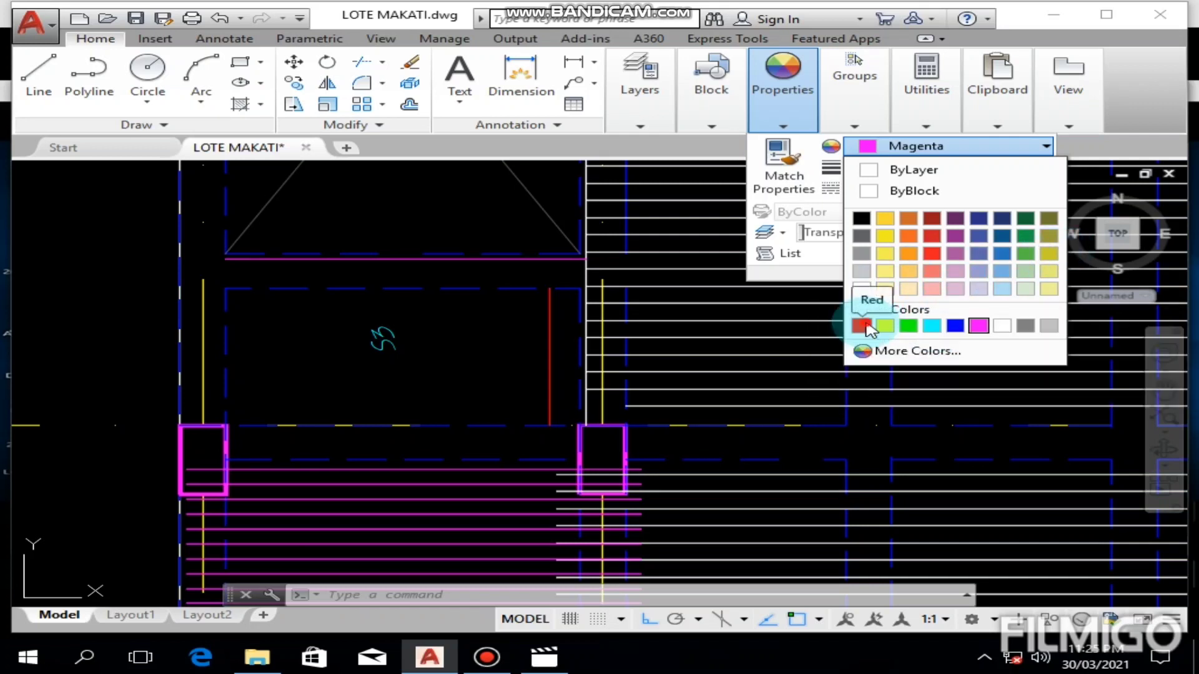
click(866, 324)
key(Escape)
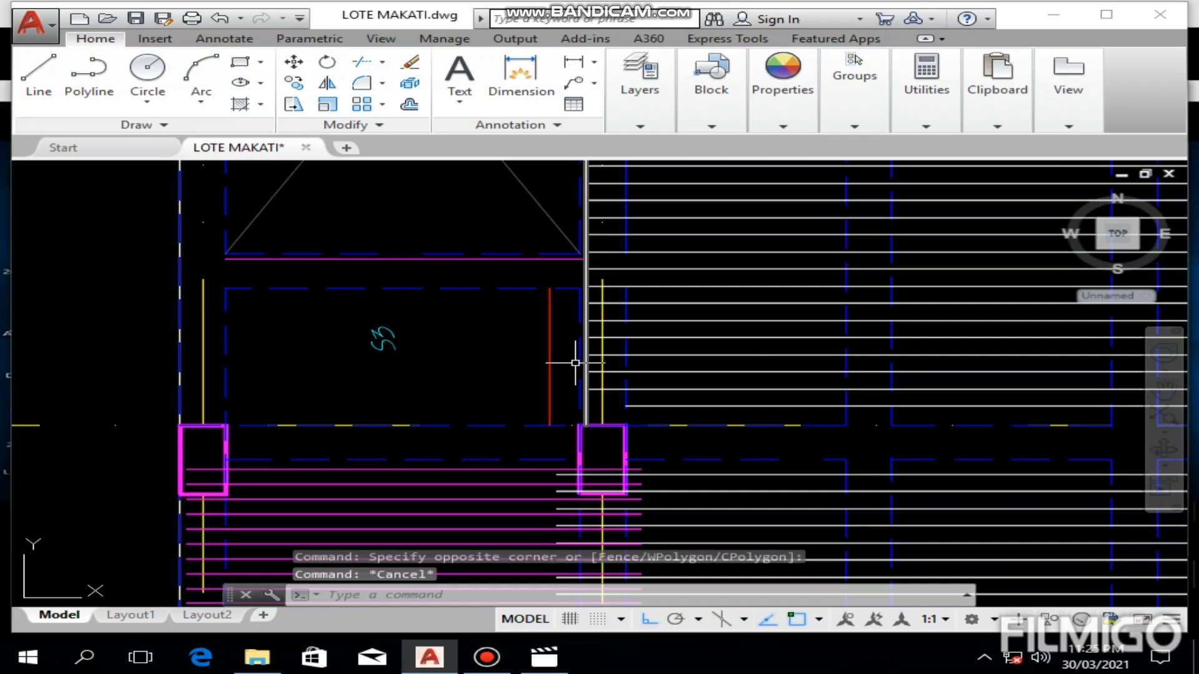
Step: Extend the red bar up to the magenta line above S3 and down to the topmost S4 bar
click(550, 259)
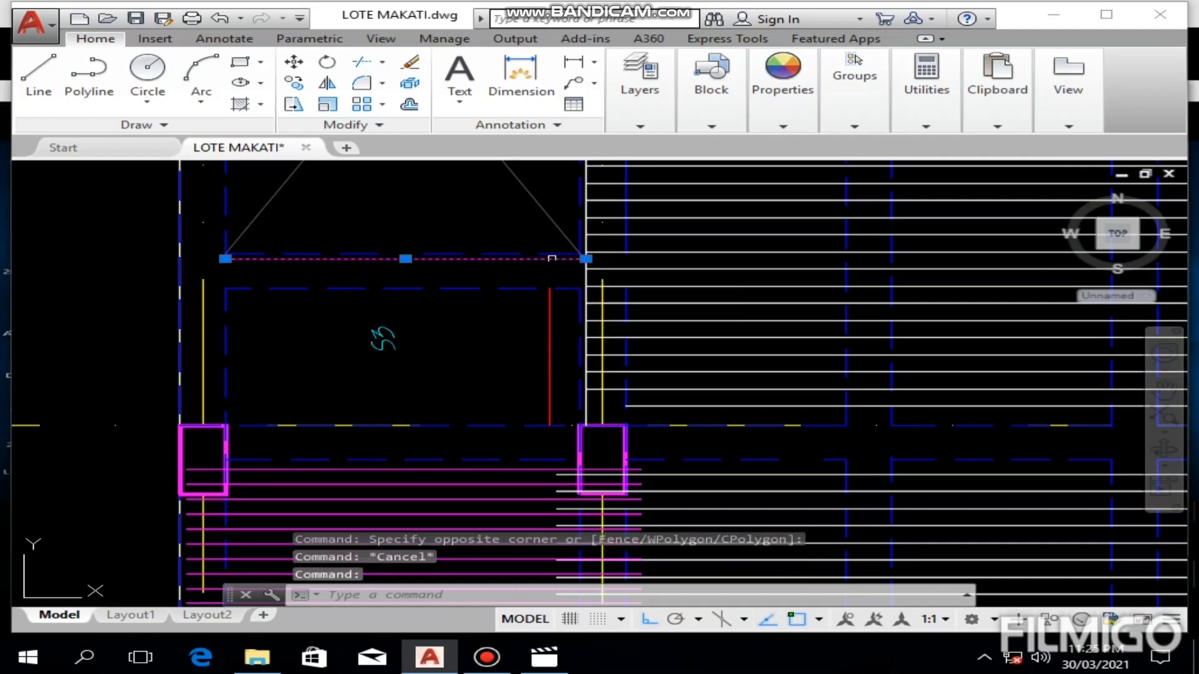
click(541, 469)
text(ex)
key(Return)
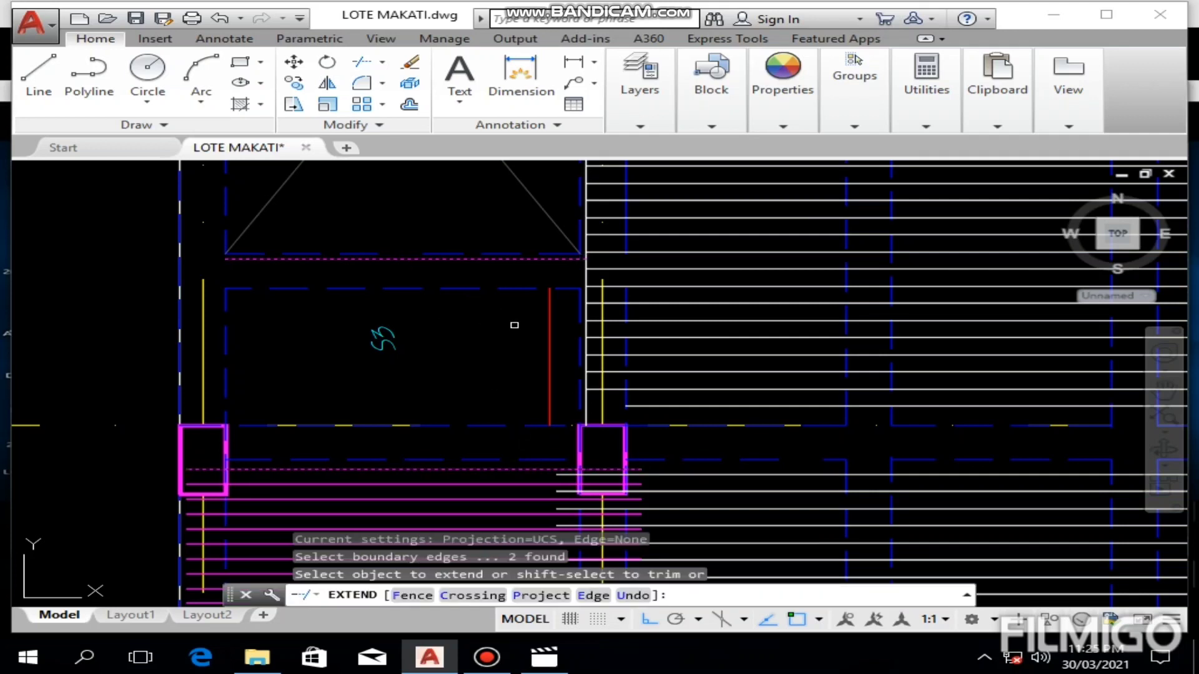
click(548, 347)
click(548, 395)
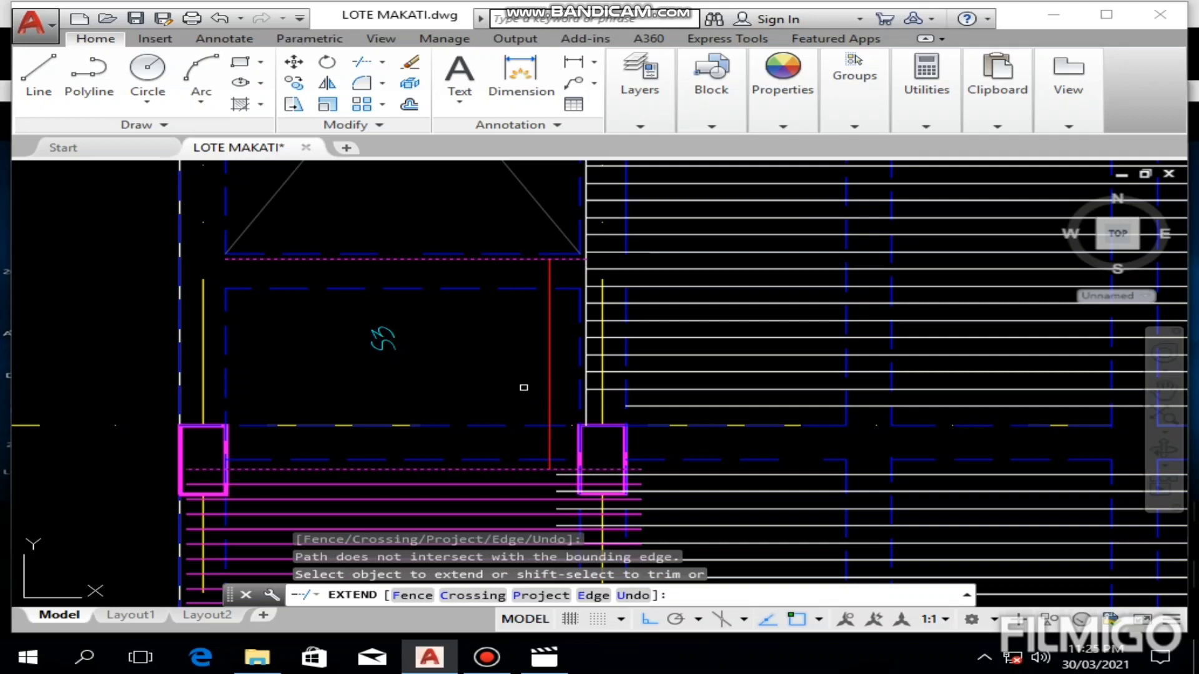
key(Escape)
Step: Offset the red bar repeatedly to the left at 0.2 spacing, adding ten copies across the S3 panel
text(o)
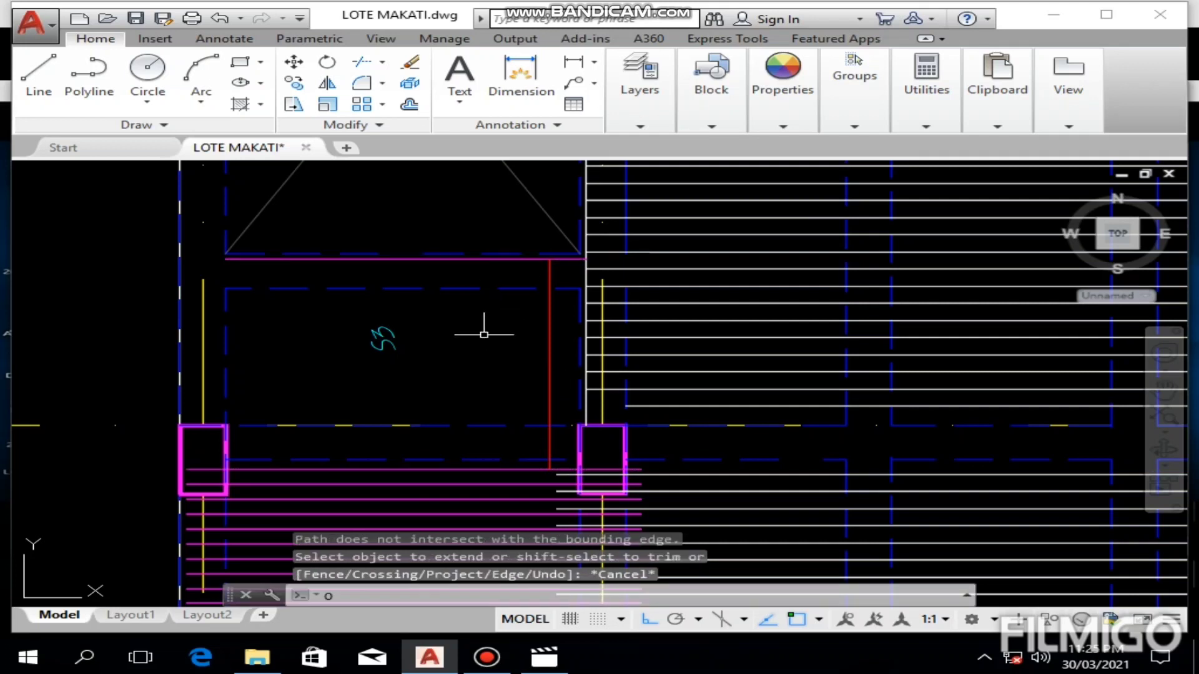
key(Return)
text(.2)
key(Return)
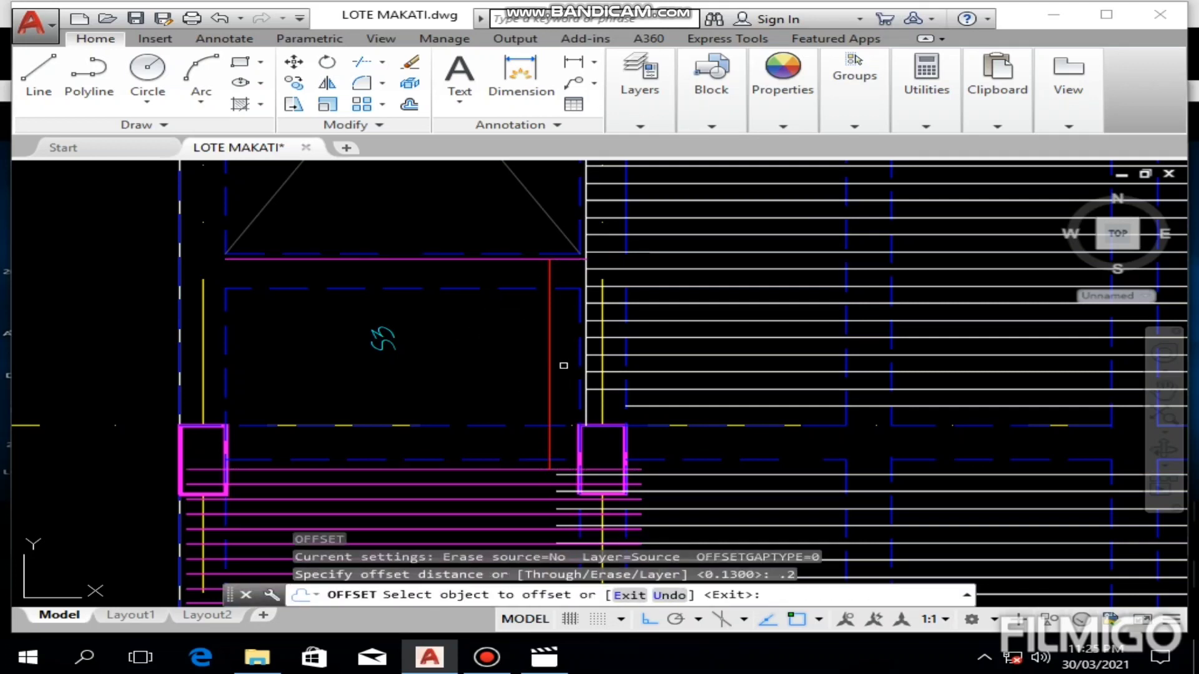
click(549, 373)
click(515, 374)
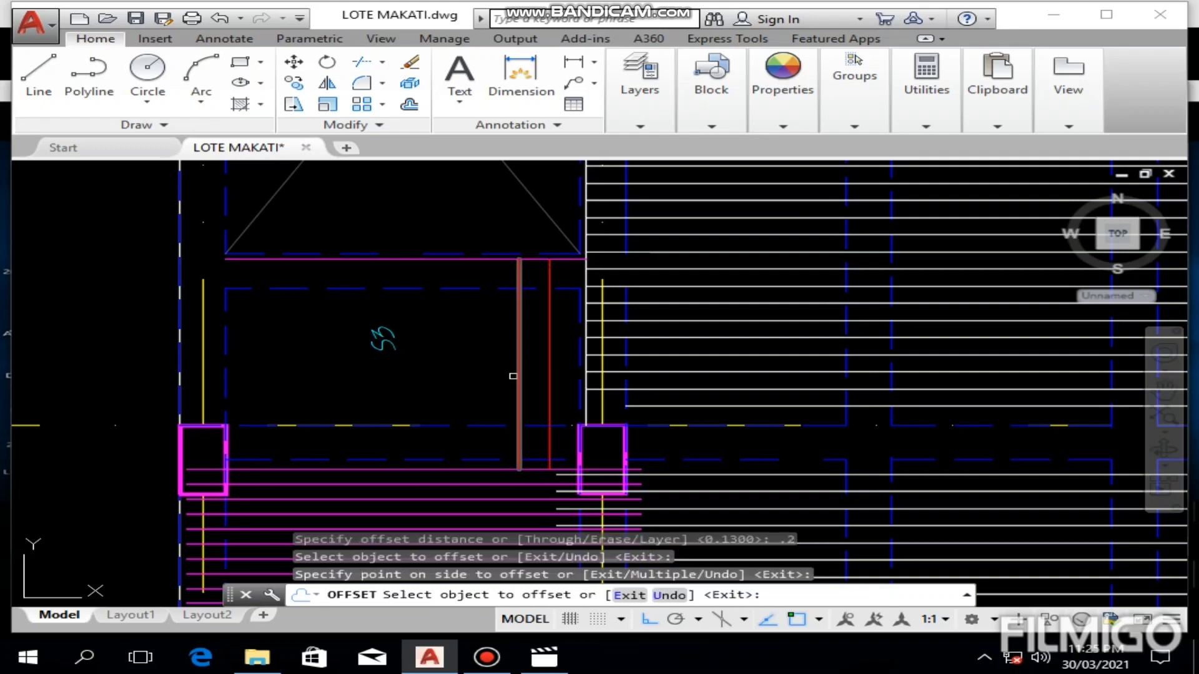
click(519, 378)
click(502, 377)
click(488, 375)
click(462, 376)
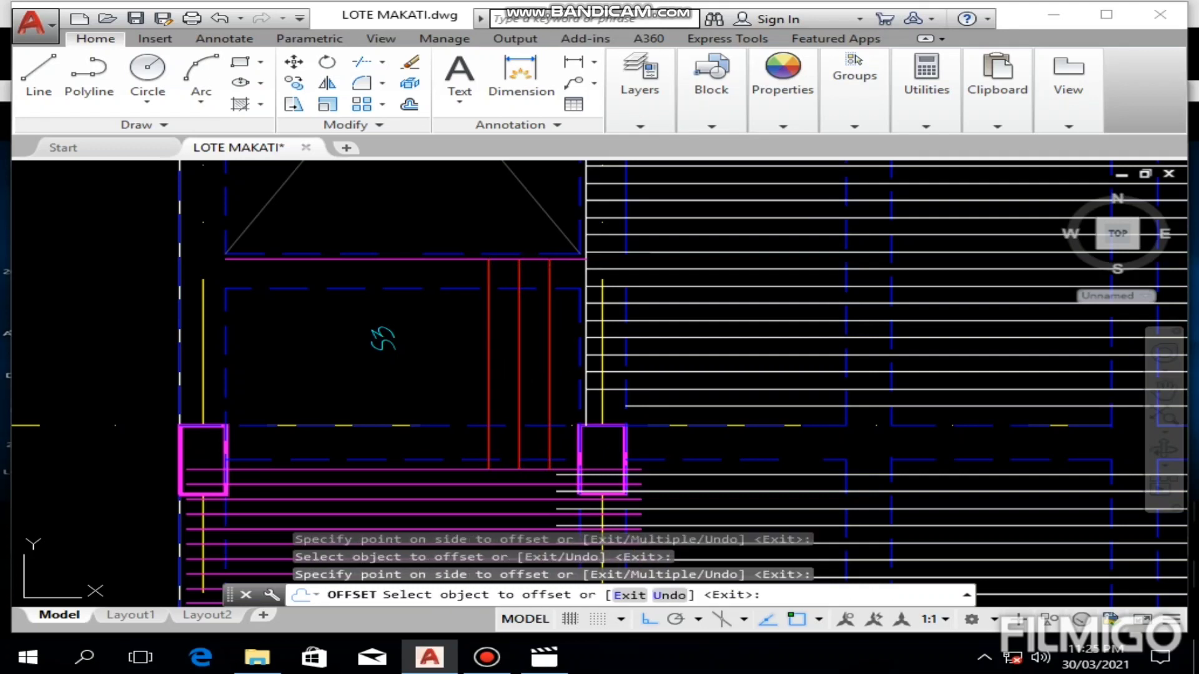
click(458, 383)
click(437, 390)
click(428, 393)
click(387, 392)
click(397, 393)
click(352, 393)
click(366, 396)
click(272, 395)
click(335, 401)
click(309, 401)
click(305, 401)
click(288, 401)
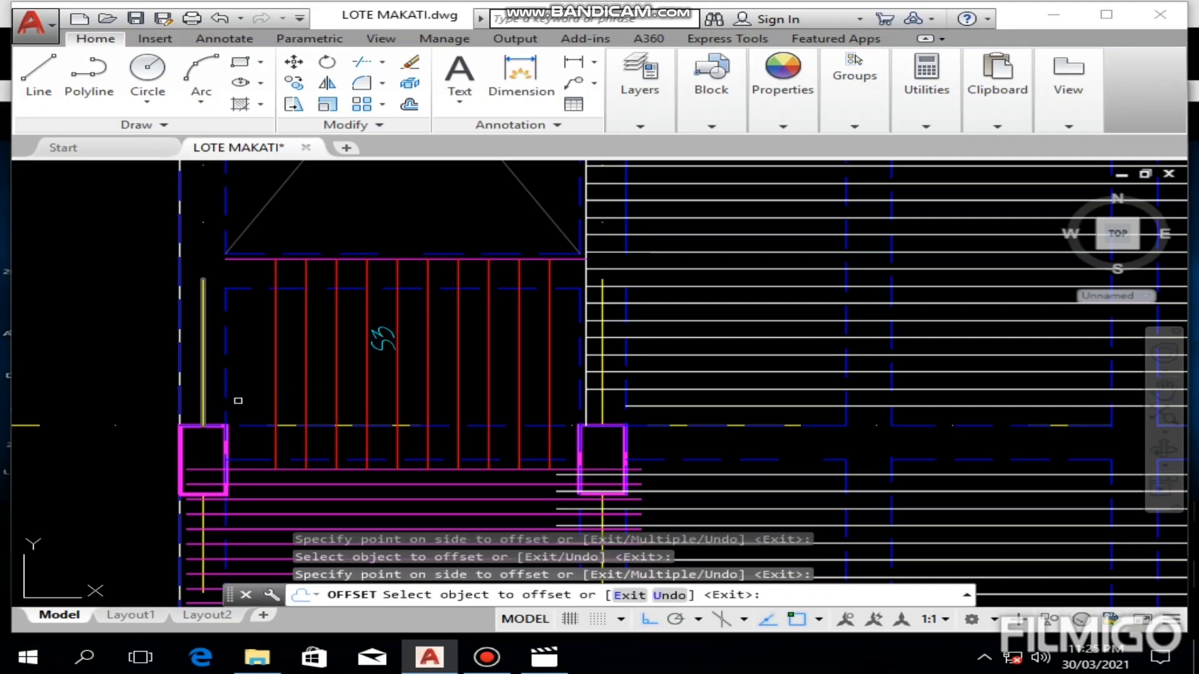
click(275, 401)
click(250, 399)
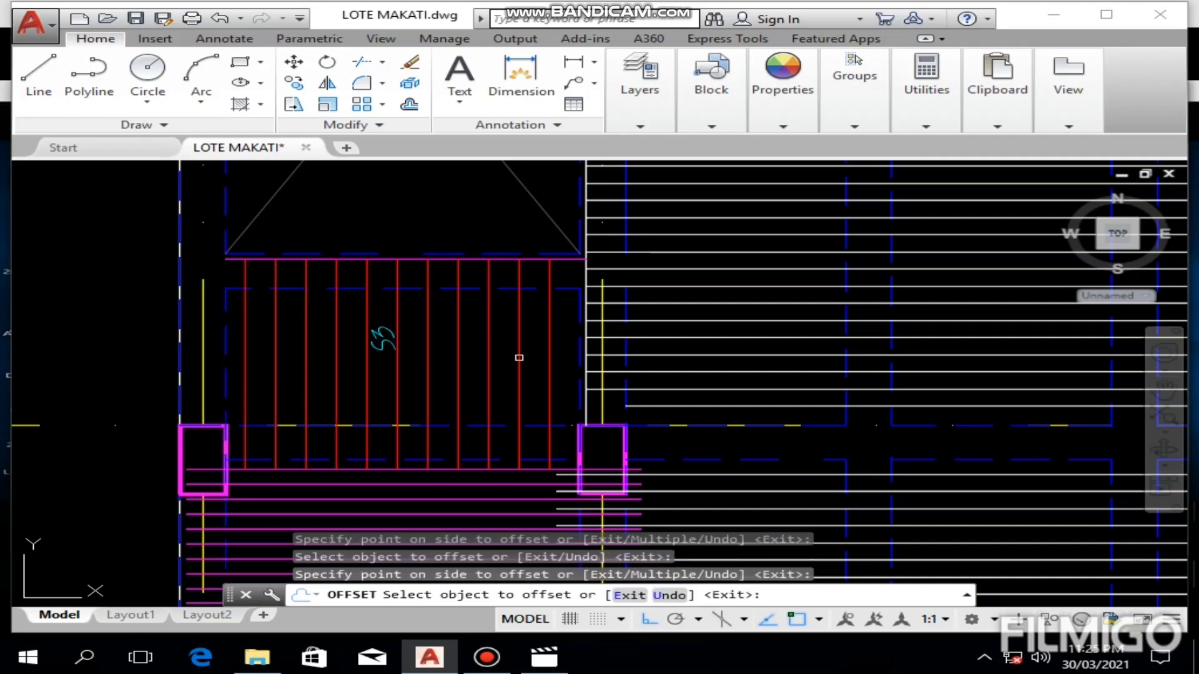
key(Escape)
Step: Move all the red S3 bars together slightly to the right to centre them in the panel
click(560, 307)
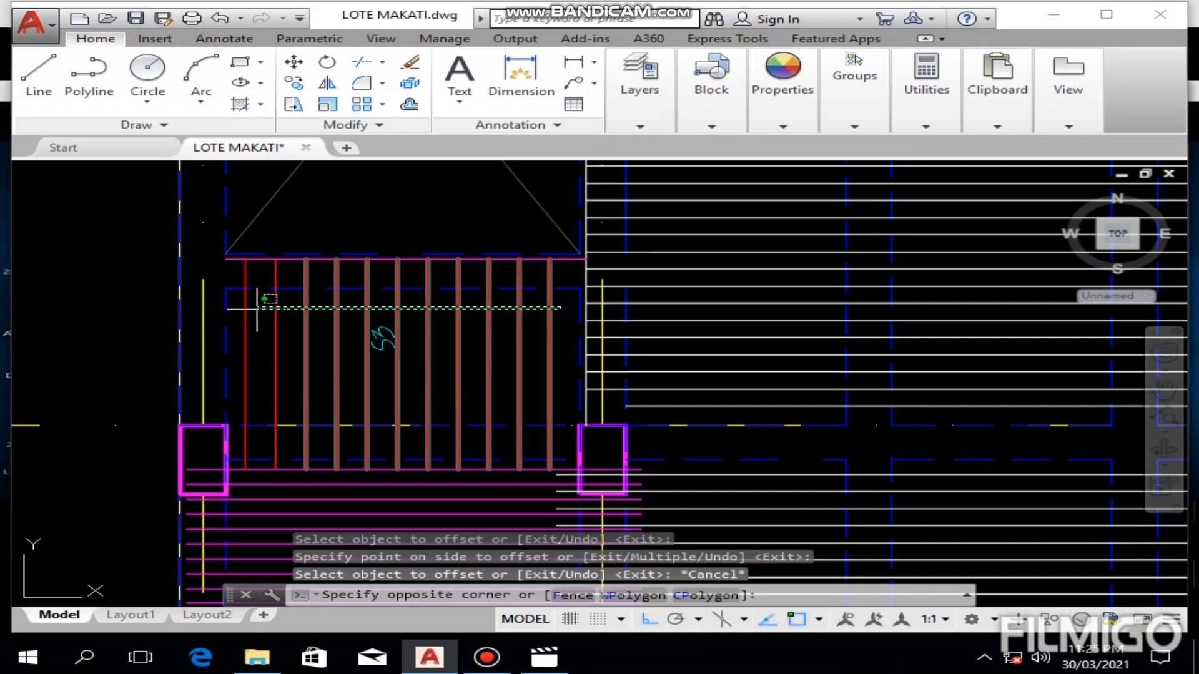
click(238, 307)
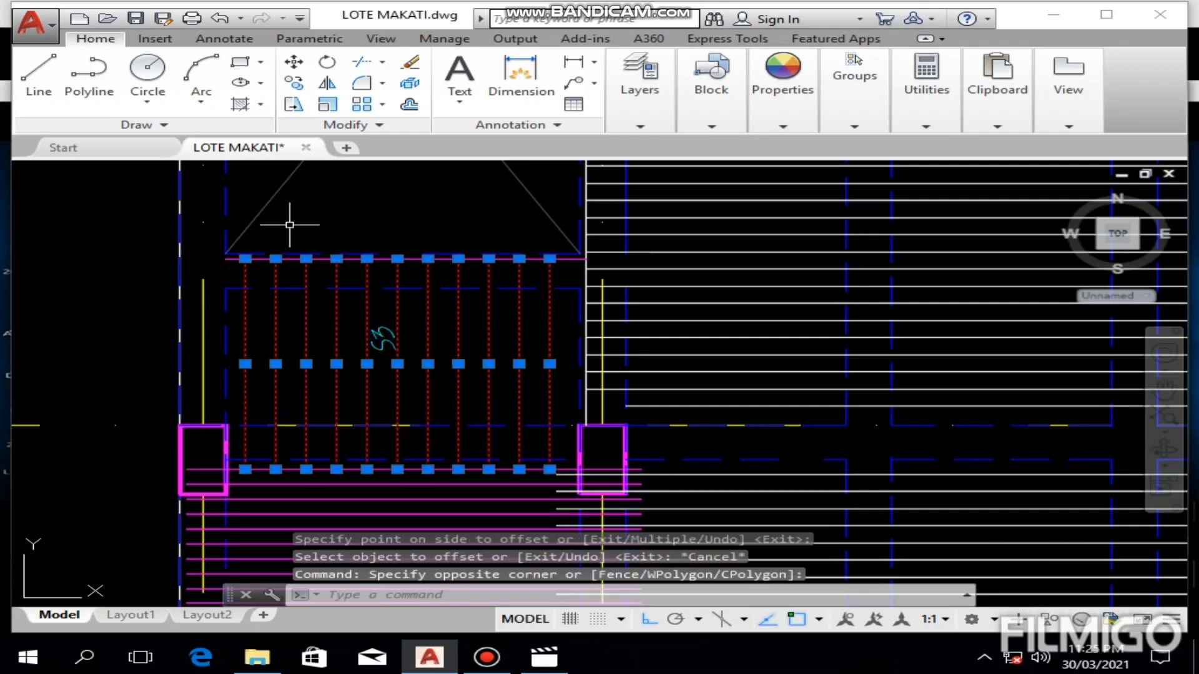
click(294, 61)
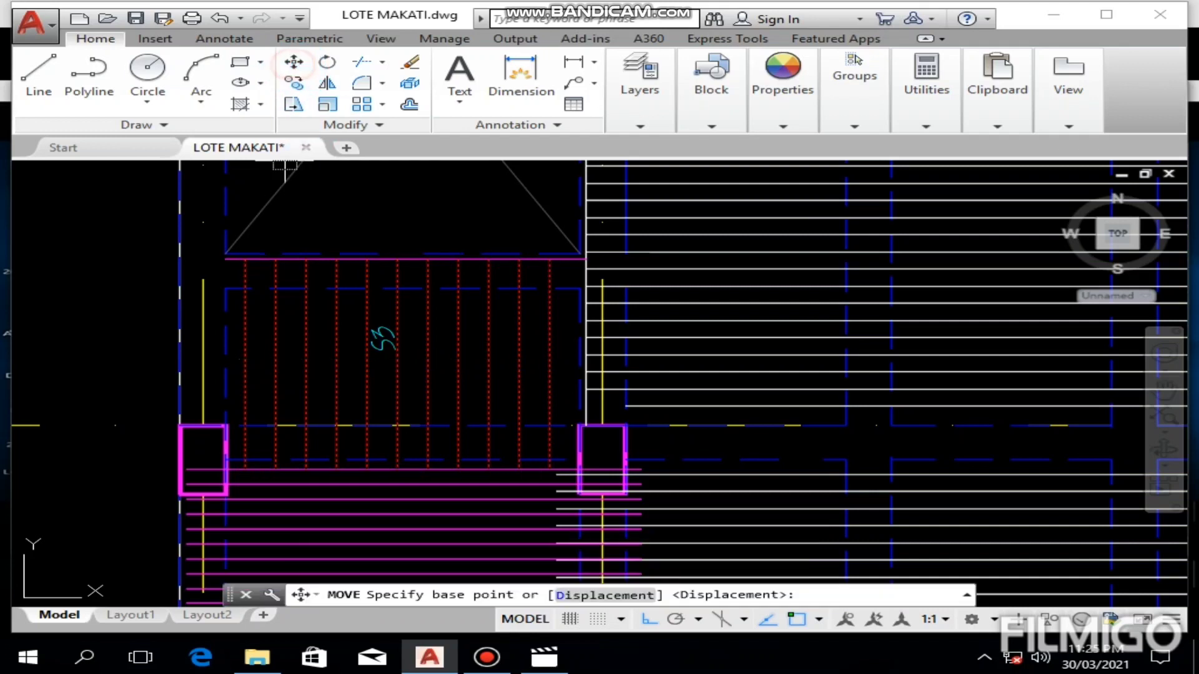
click(339, 215)
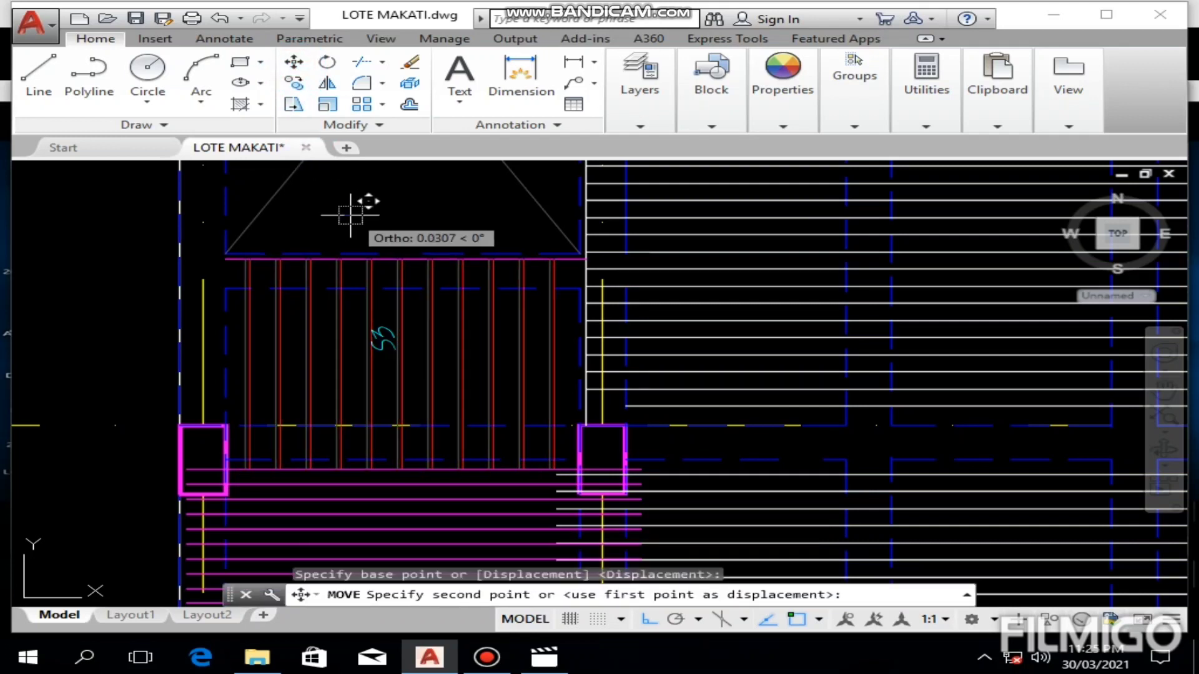
click(350, 215)
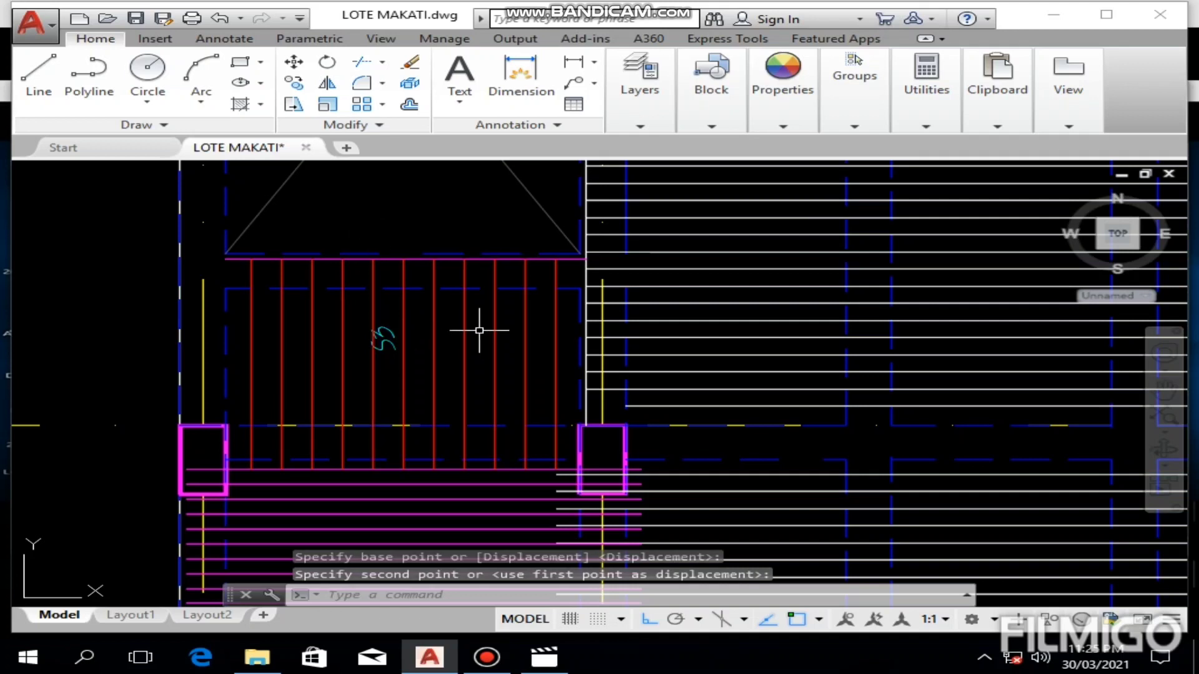
Step: Erase the horizontal magenta boundary line above the red S3 bars
scroll(538, 278, up, 6)
click(548, 196)
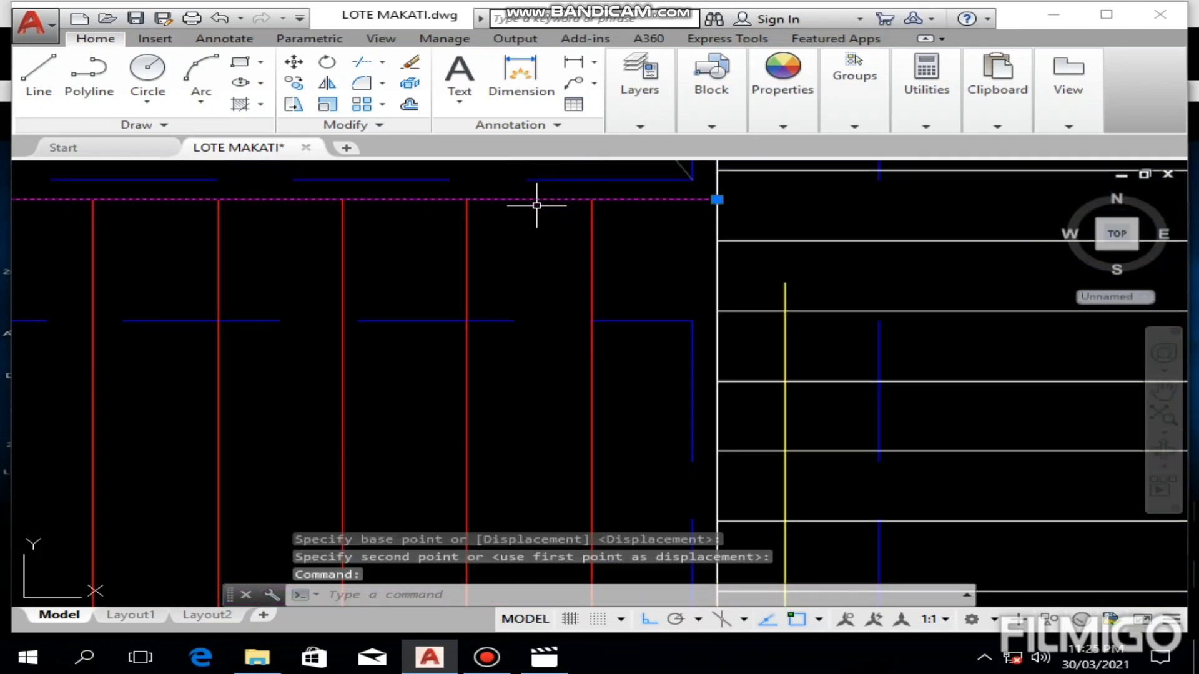
key(Delete)
Step: Examine the red bars in S3 and the remaining empty S5 panel of the short-span plan
scroll(512, 275, down, 6)
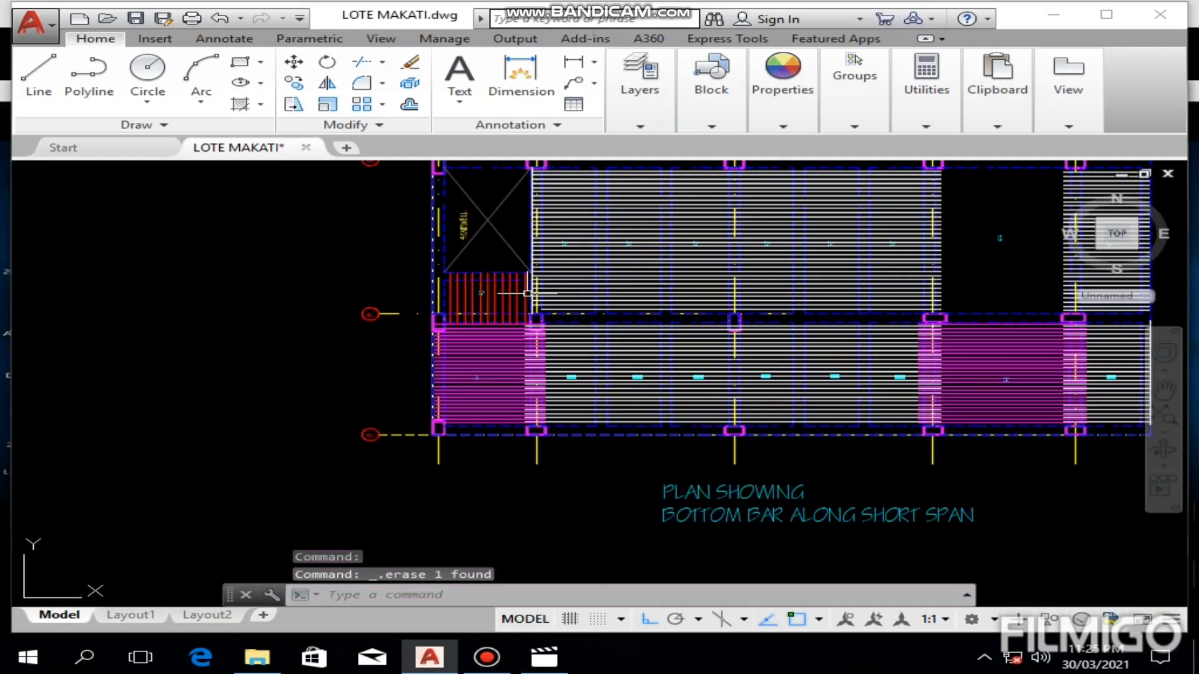
scroll(521, 298, up, 6)
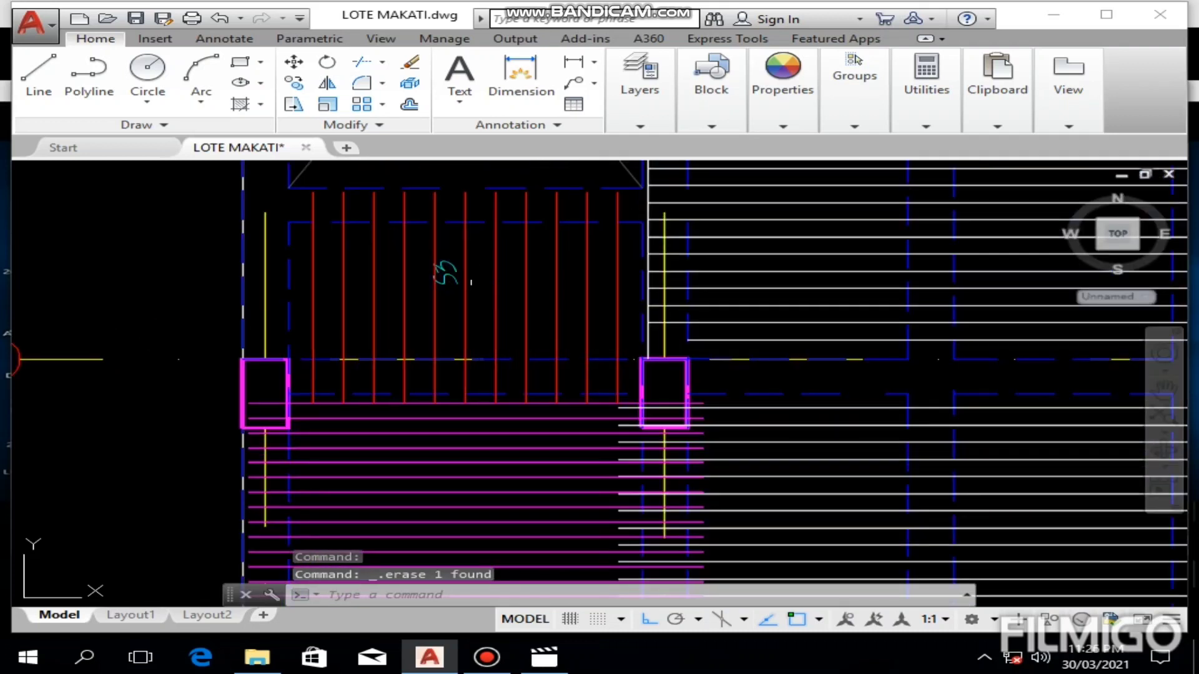
scroll(474, 284, down, 2)
middle_drag(717, 307, 318, 406)
scroll(852, 296, down, 6)
mouse_move(928, 290)
middle_down()
mouse_move(652, 314)
mouse_move(651, 341)
middle_up()
scroll(735, 320, up, 6)
scroll(648, 342, down, 5)
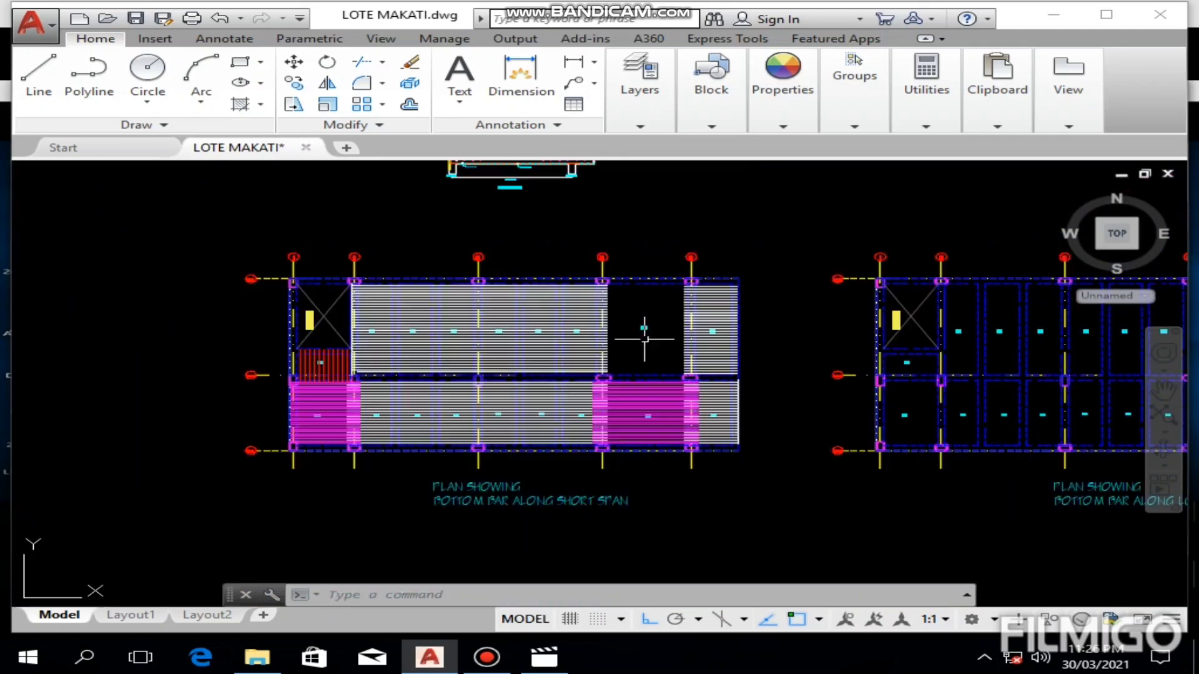
scroll(641, 330, up, 4)
middle_drag(642, 335, 610, 396)
scroll(610, 395, down, 6)
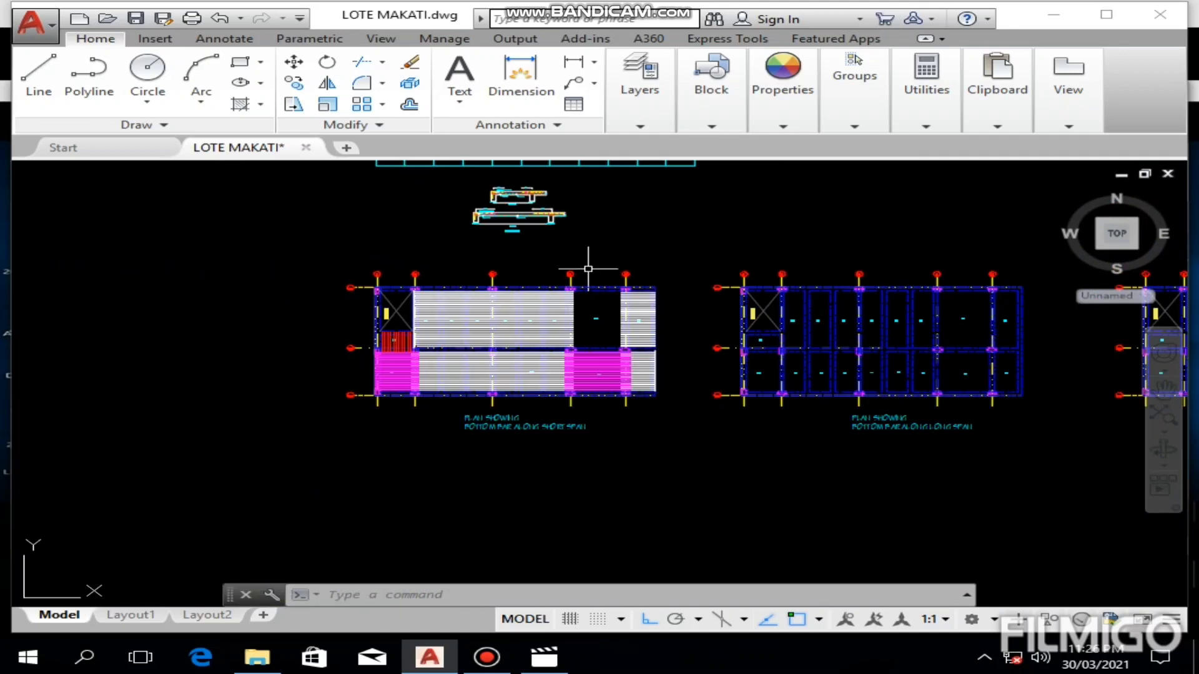
Step: Look up the short-span bottom bar spacing for panel S5 in the slab reinforcement schedule
middle_drag(586, 268, 576, 347)
scroll(529, 228, up, 5)
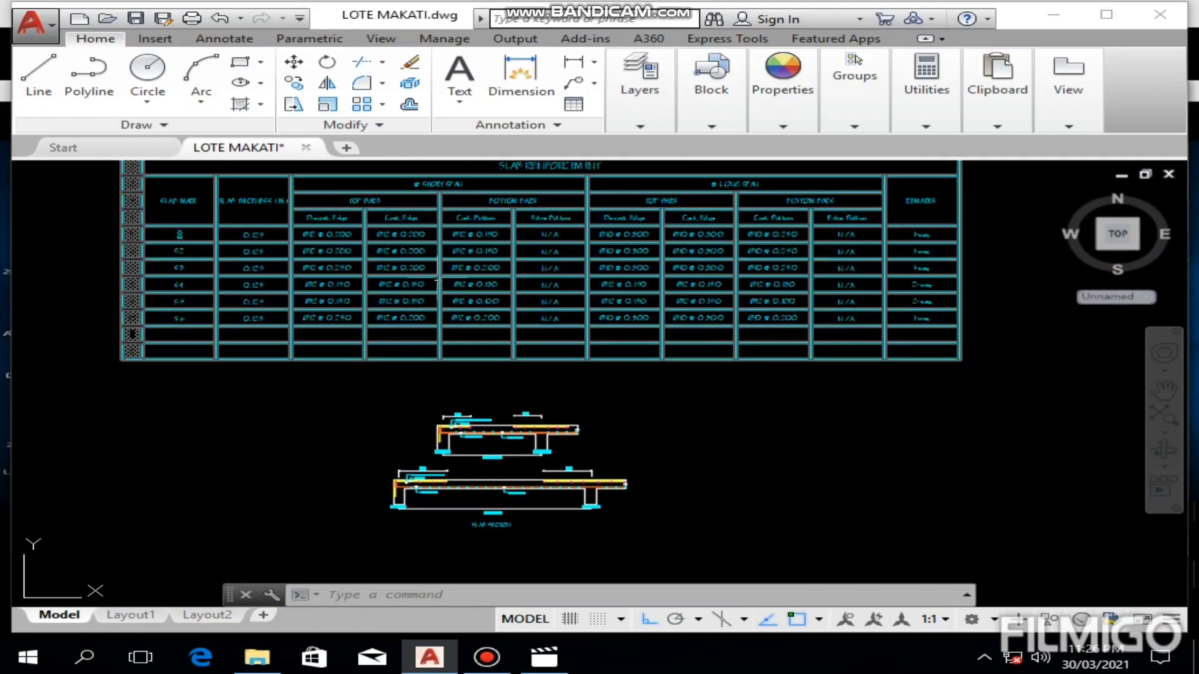
middle_drag(435, 277, 415, 346)
scroll(335, 362, up, 4)
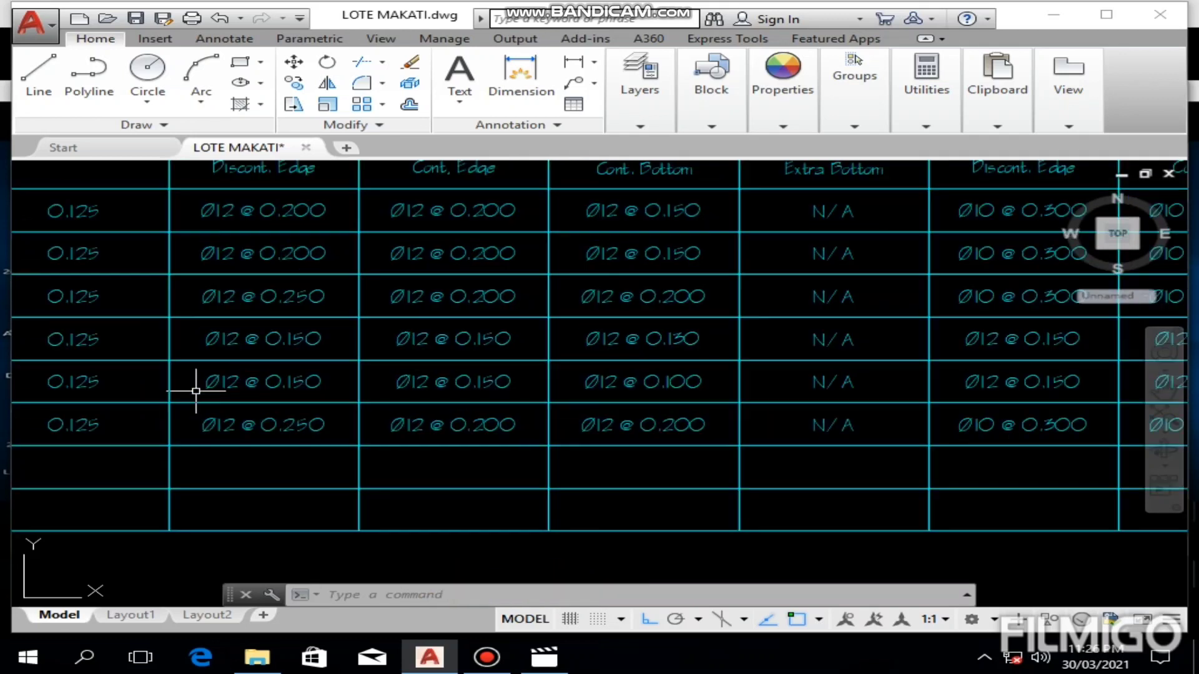
middle_drag(281, 382, 517, 467)
middle_drag(849, 413, 700, 453)
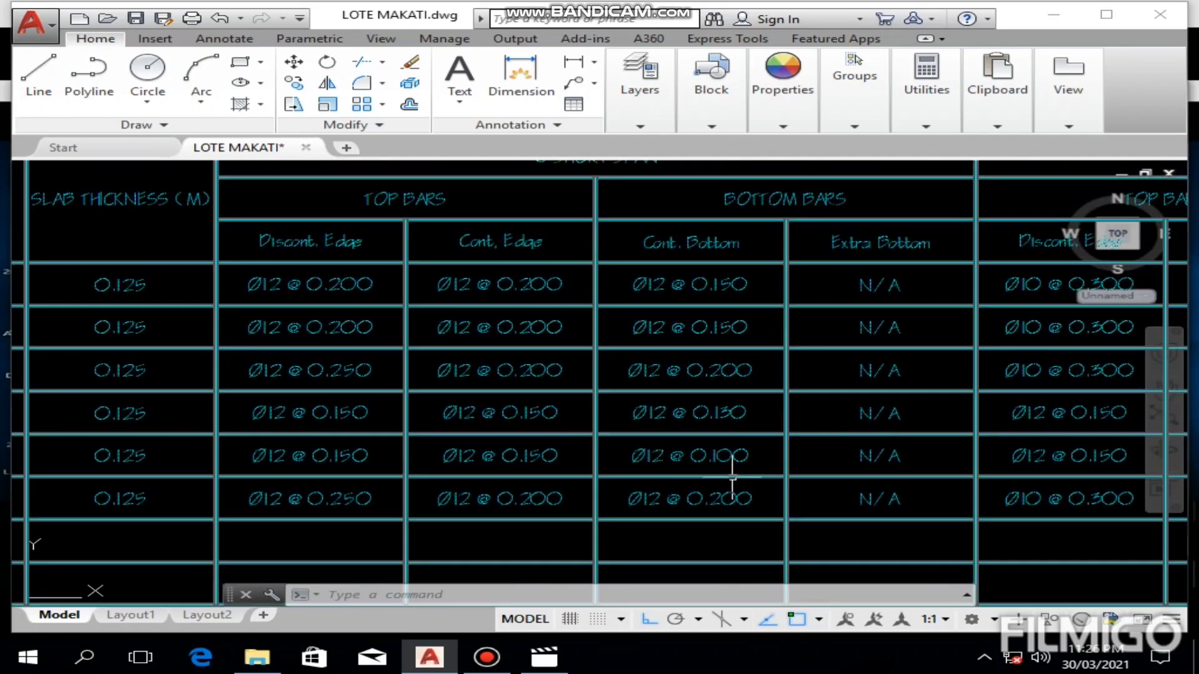
Step: Return to the S5 panel and start its first bar as a polyline at the left beam's outer edge, with a 0.15 segment outward
key(Escape)
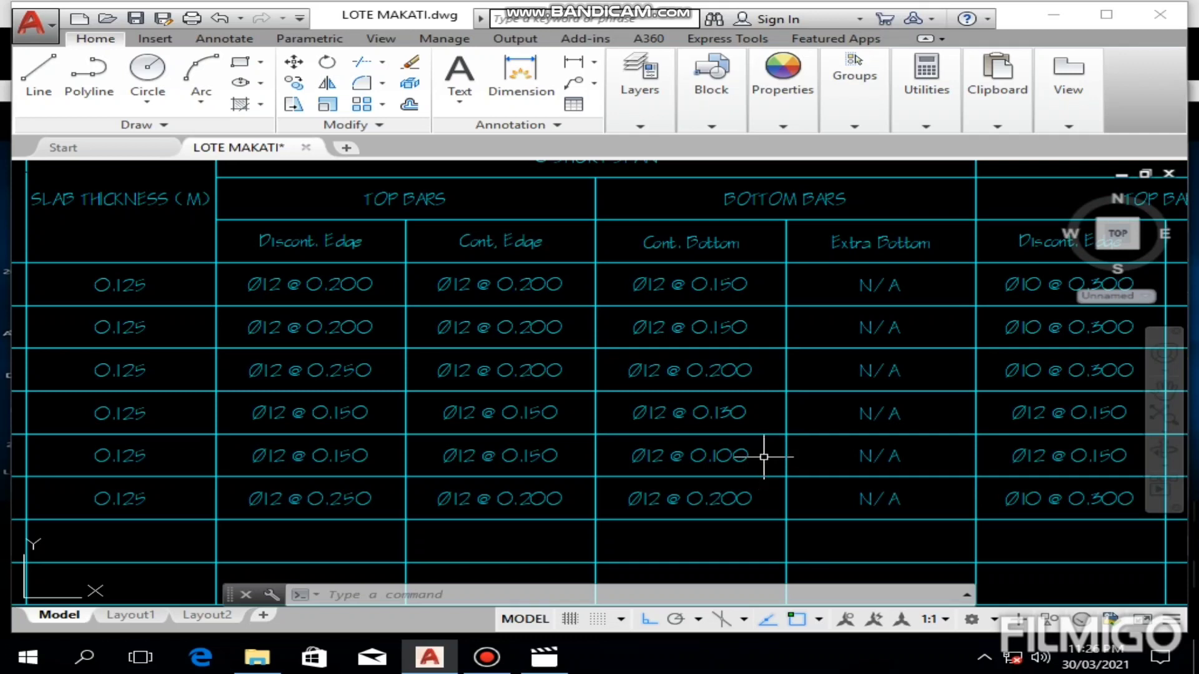
scroll(763, 457, down, 4)
middle_drag(761, 465, 756, 267)
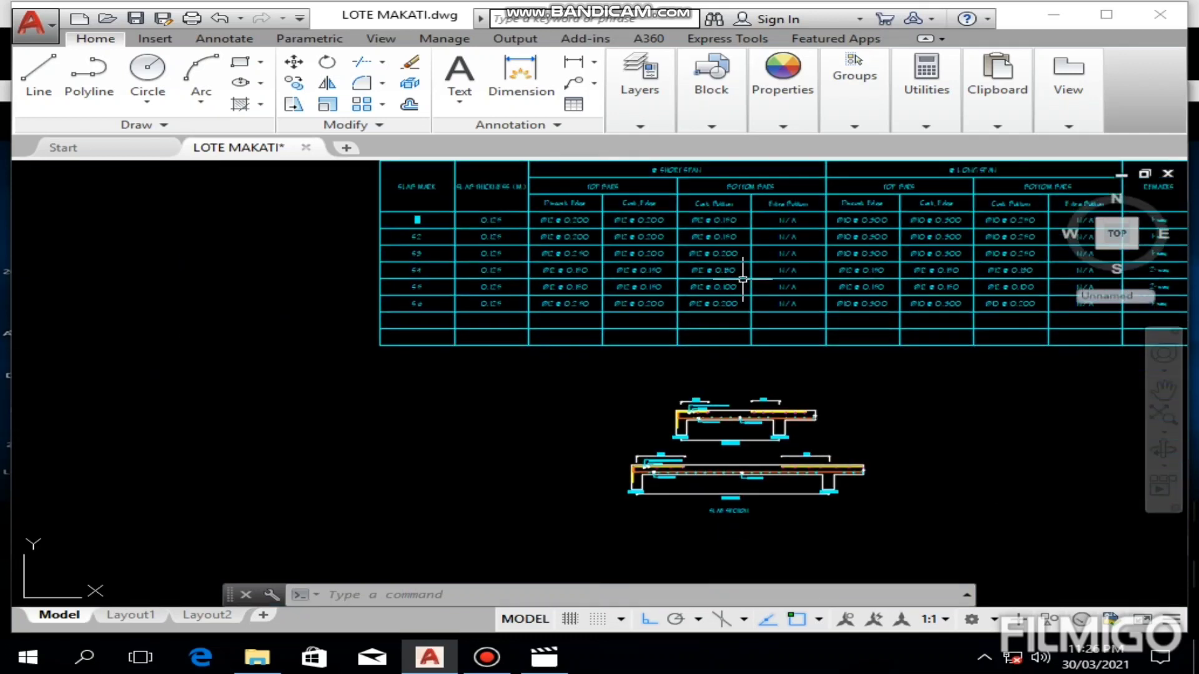
middle_drag(575, 492, 637, 268)
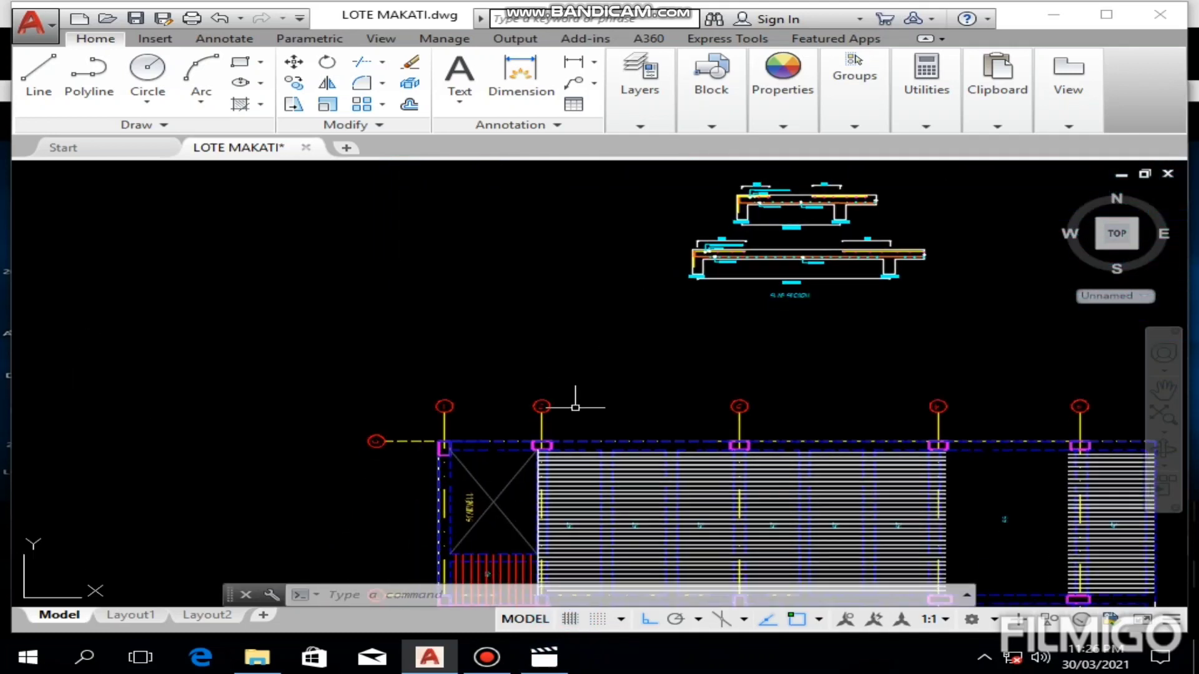
middle_drag(565, 450, 529, 319)
middle_drag(933, 431, 647, 413)
scroll(647, 412, up, 4)
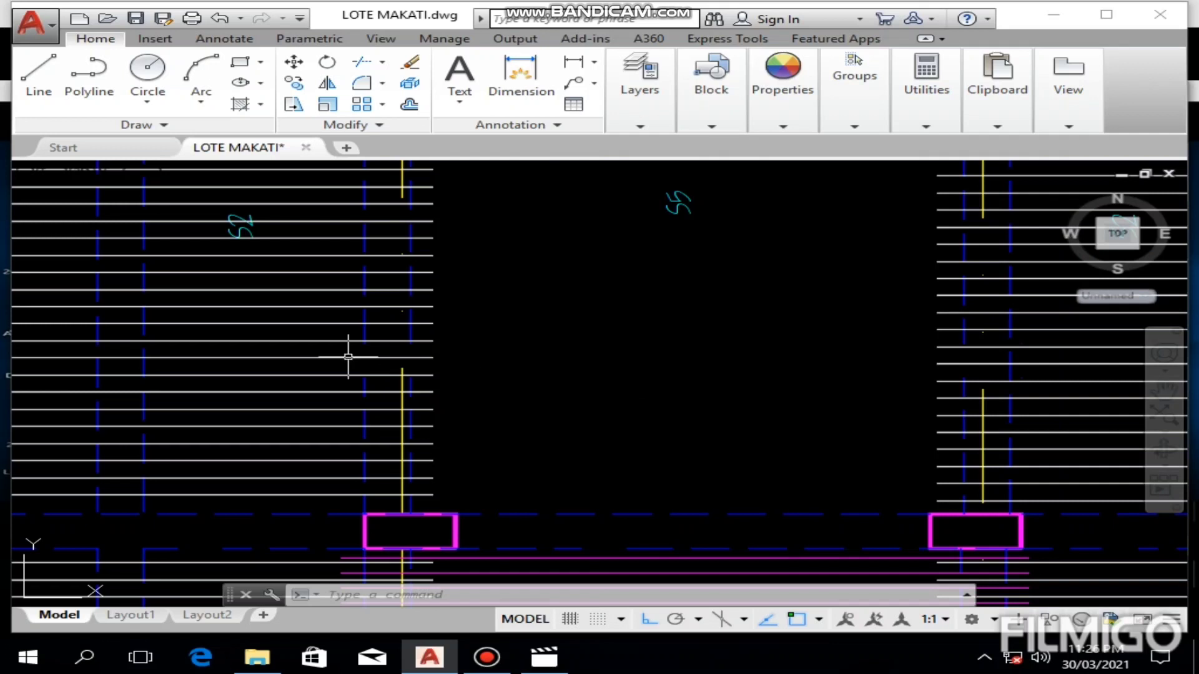
click(91, 86)
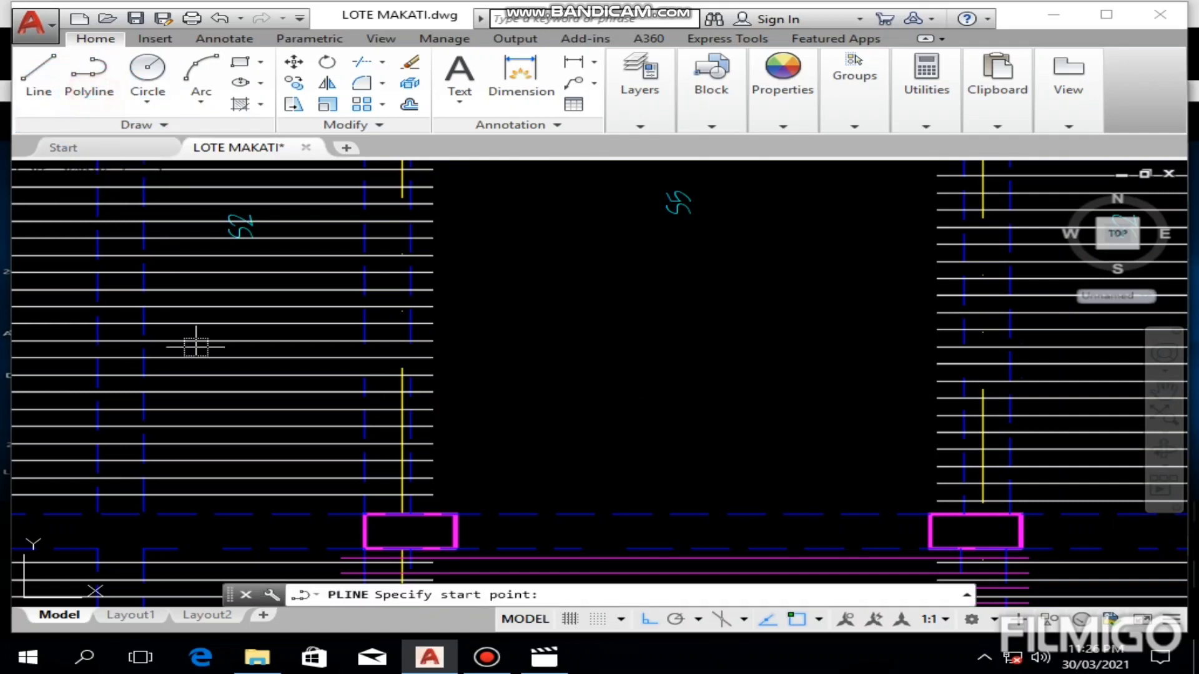
scroll(316, 495, up, 4)
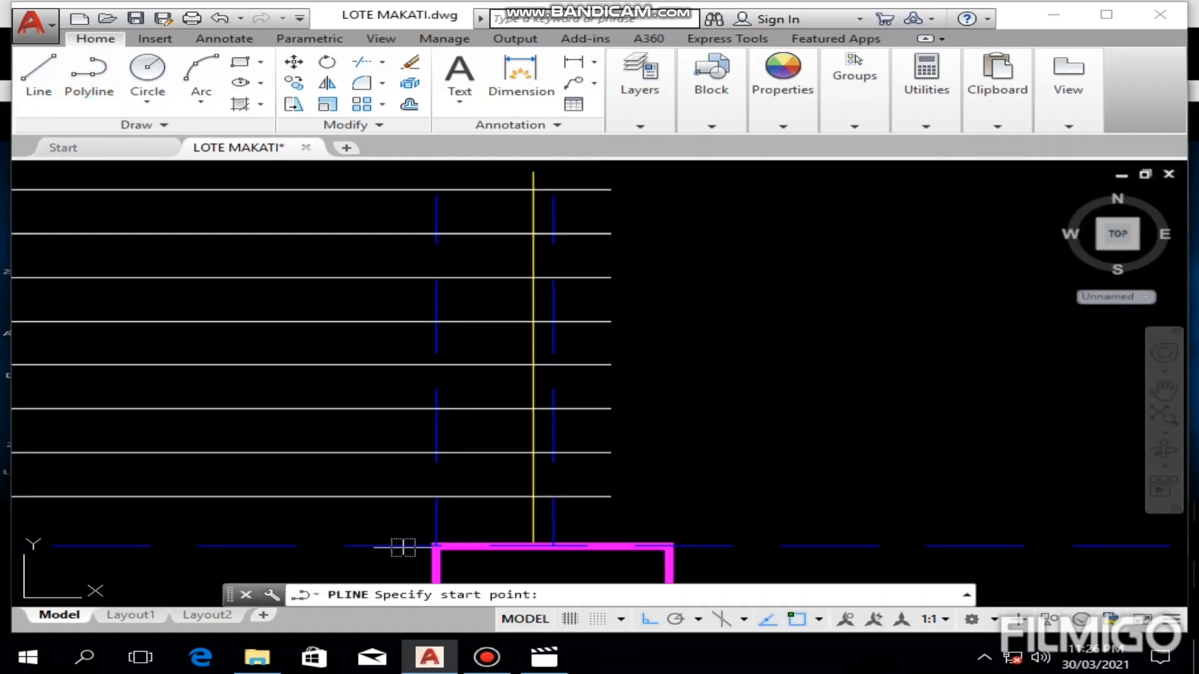
click(436, 547)
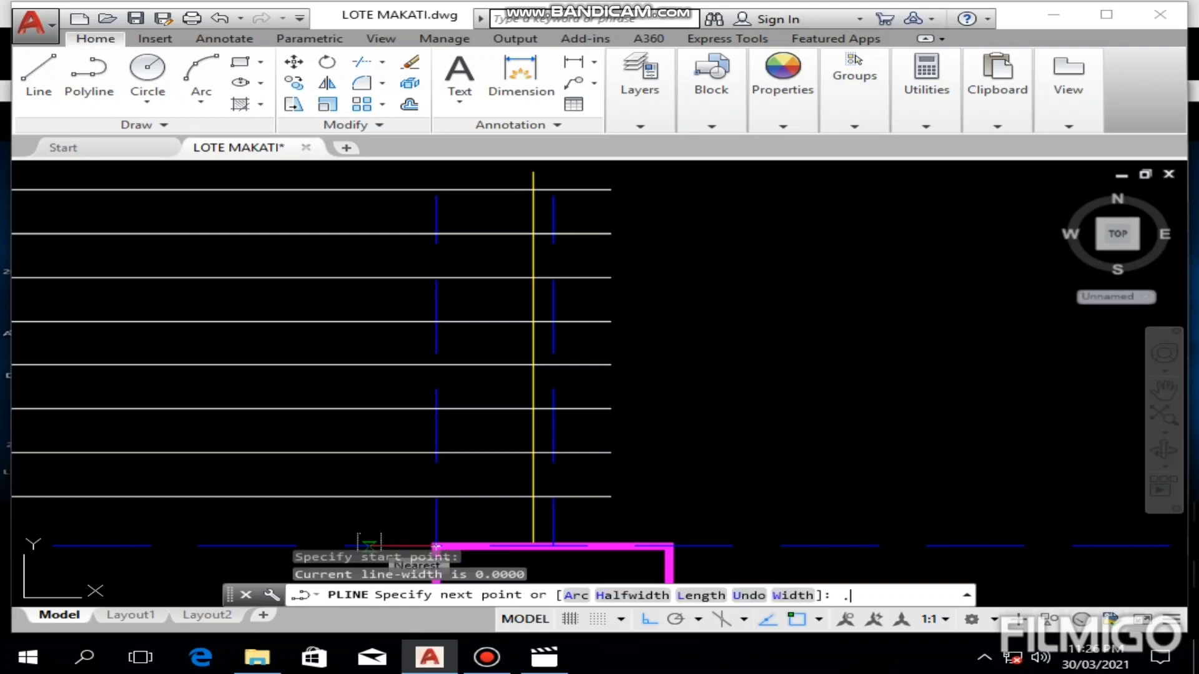
key(Return)
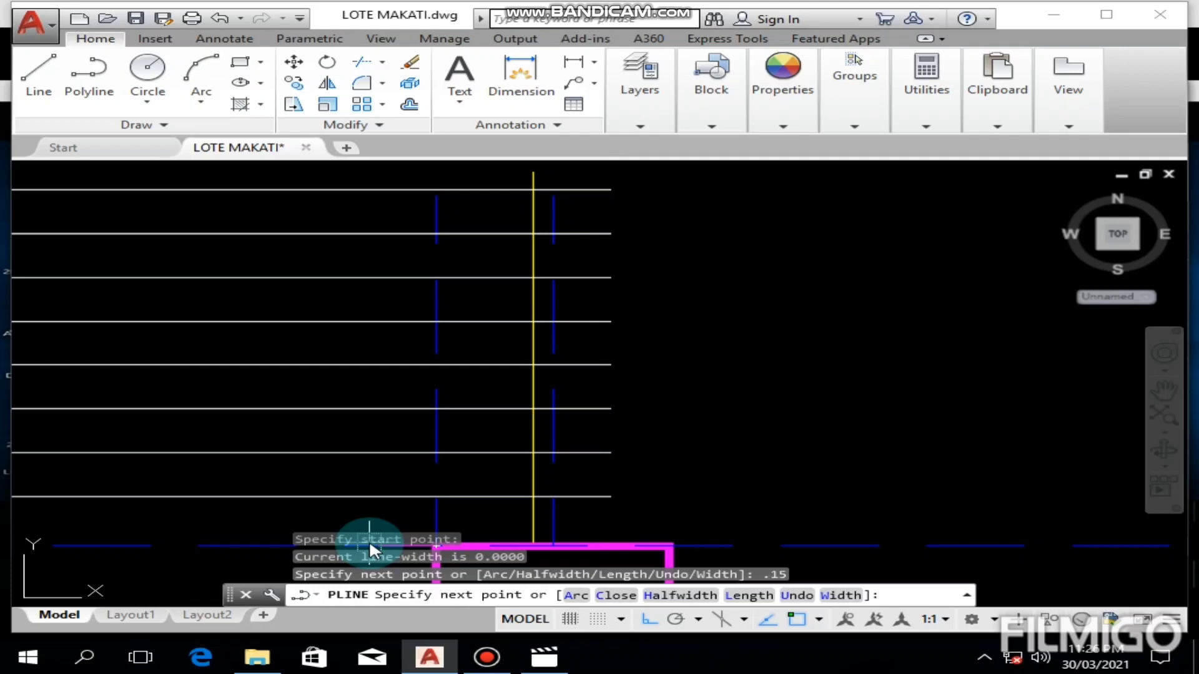
Step: Continue the polyline across the S5 panel to the right beam's far edge and extend it 0.15 beyond
scroll(382, 414, down, 2)
scroll(382, 414, down, 3)
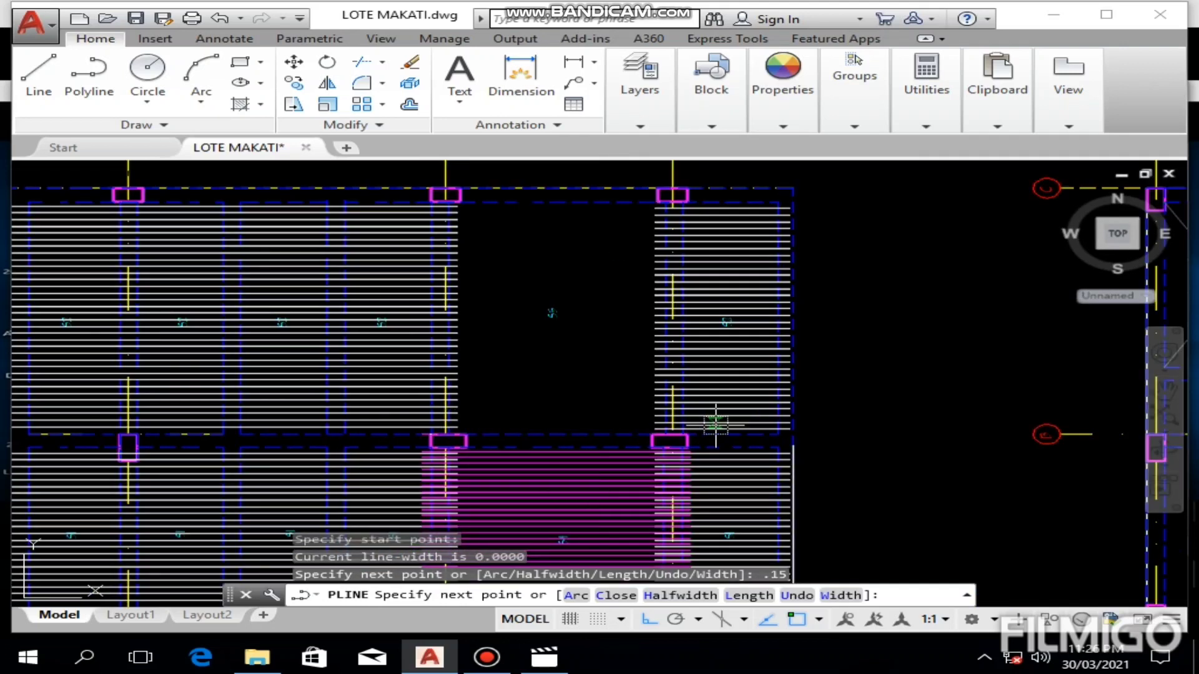
scroll(716, 424, up, 4)
mouse_move(286, 340)
middle_down()
mouse_move(696, 460)
mouse_move(695, 357)
middle_up()
middle_drag(825, 419, 522, 382)
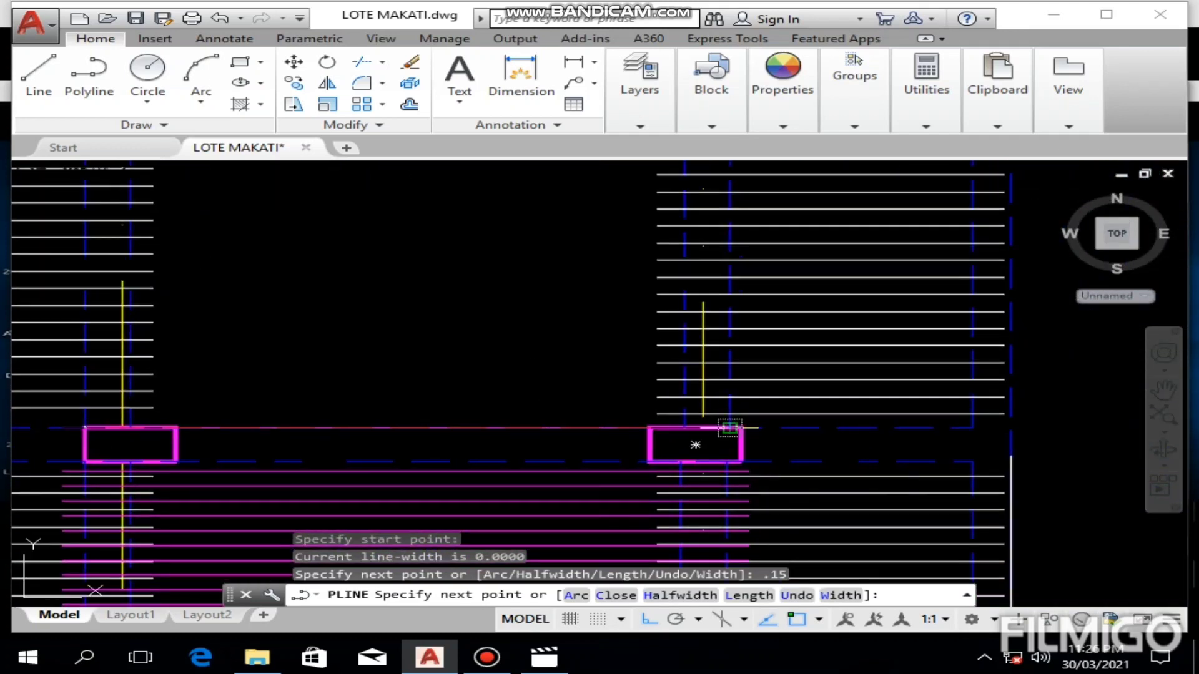
click(729, 427)
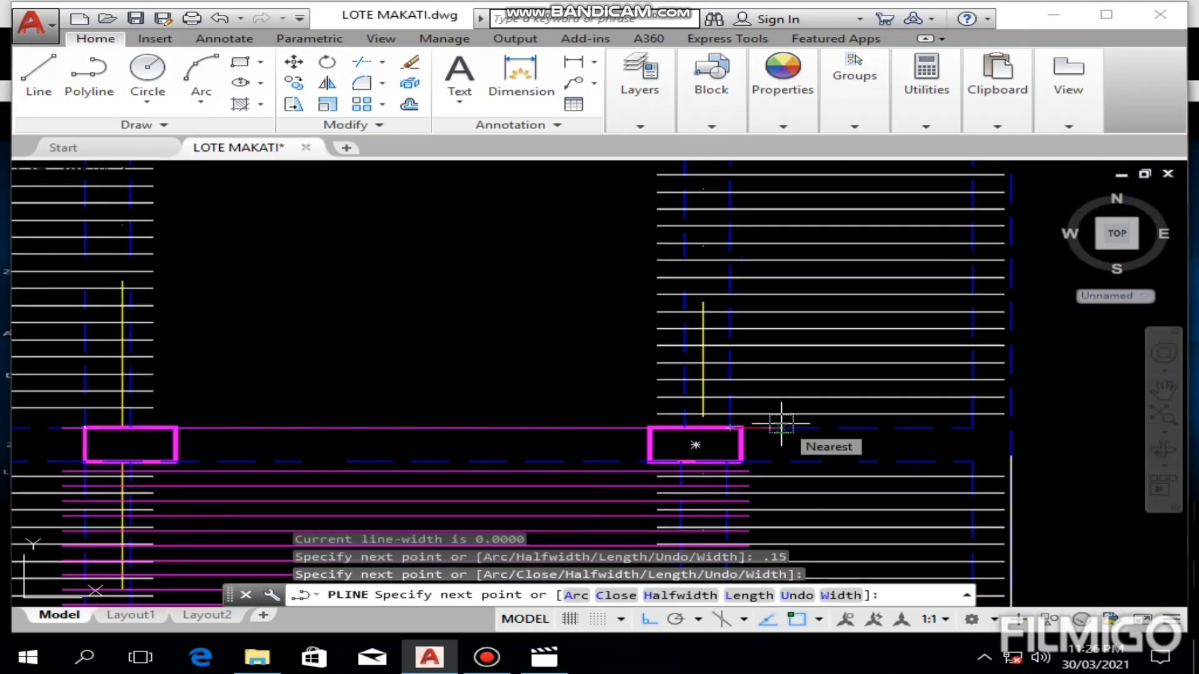
key(Return)
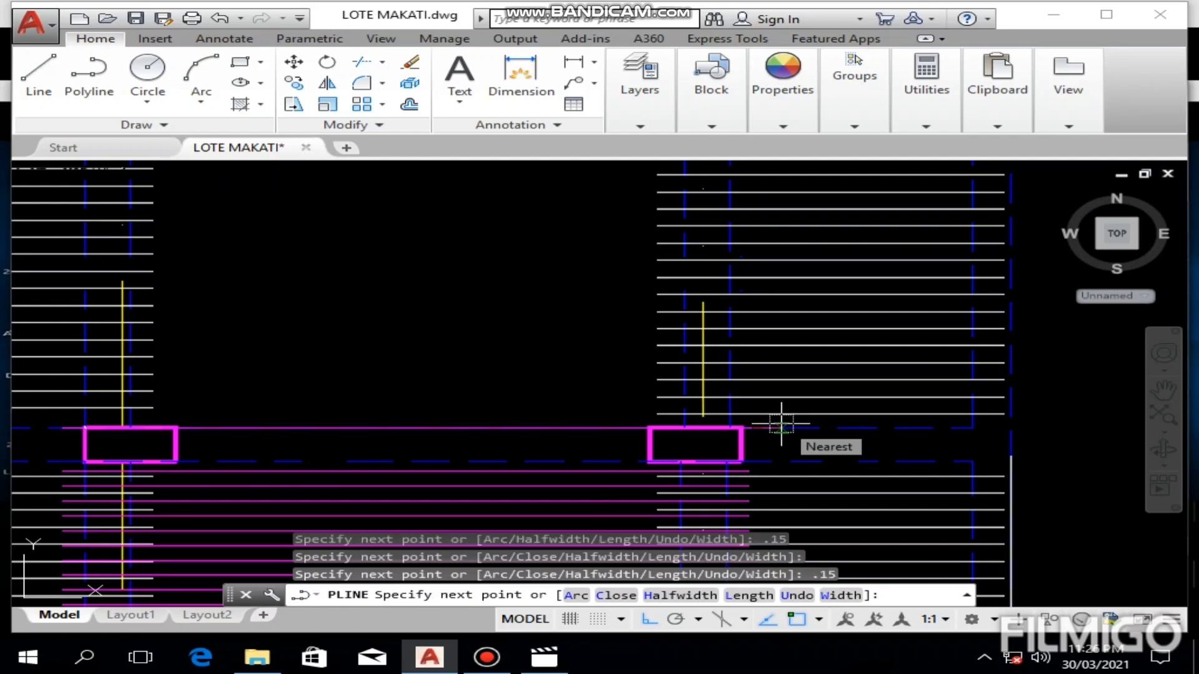
key(Escape)
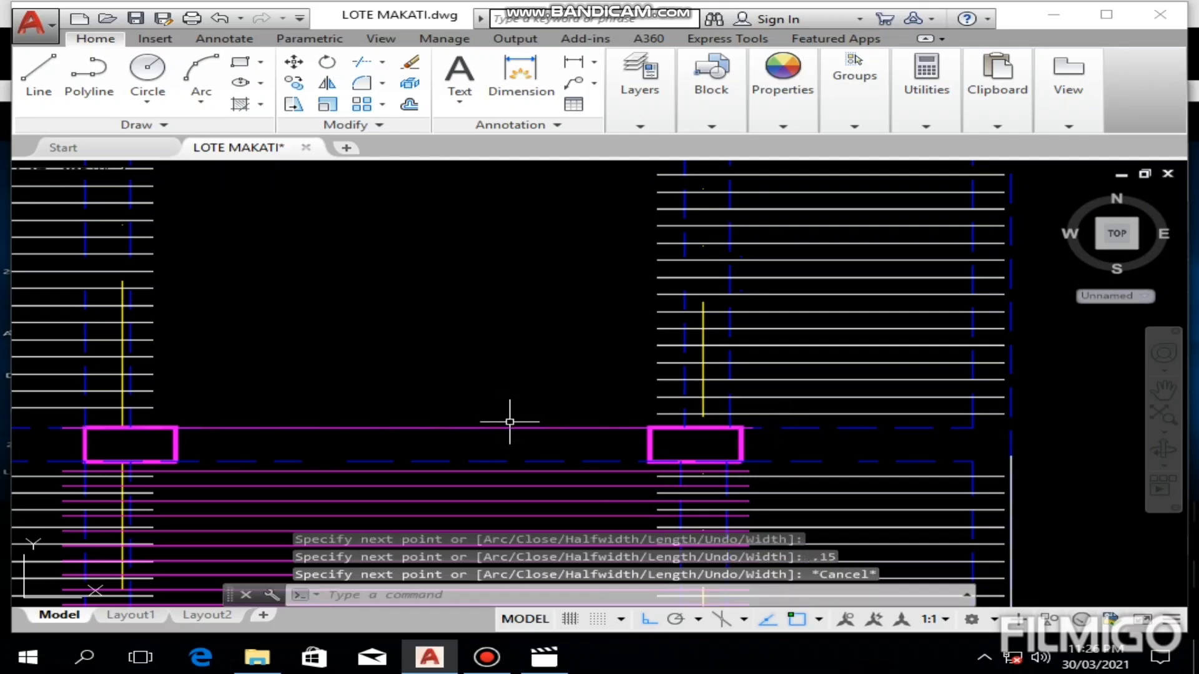
Step: Move the new S5 bar up 0.1, off the lower beam edge and into the panel
click(510, 423)
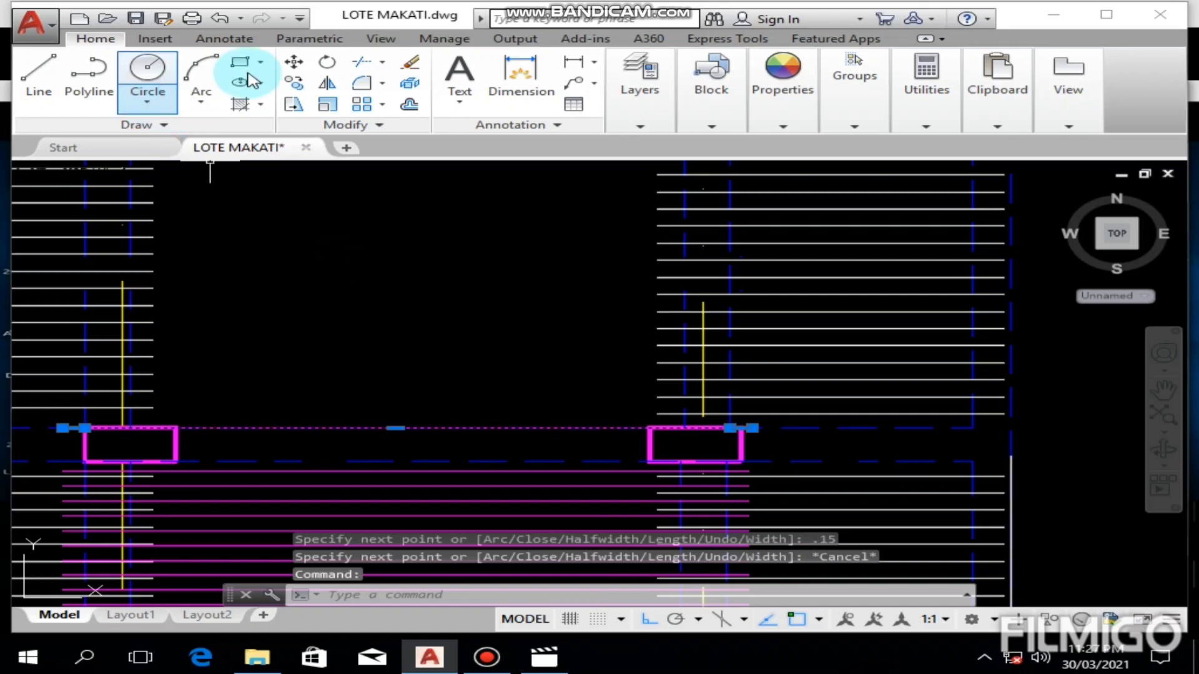
click(294, 61)
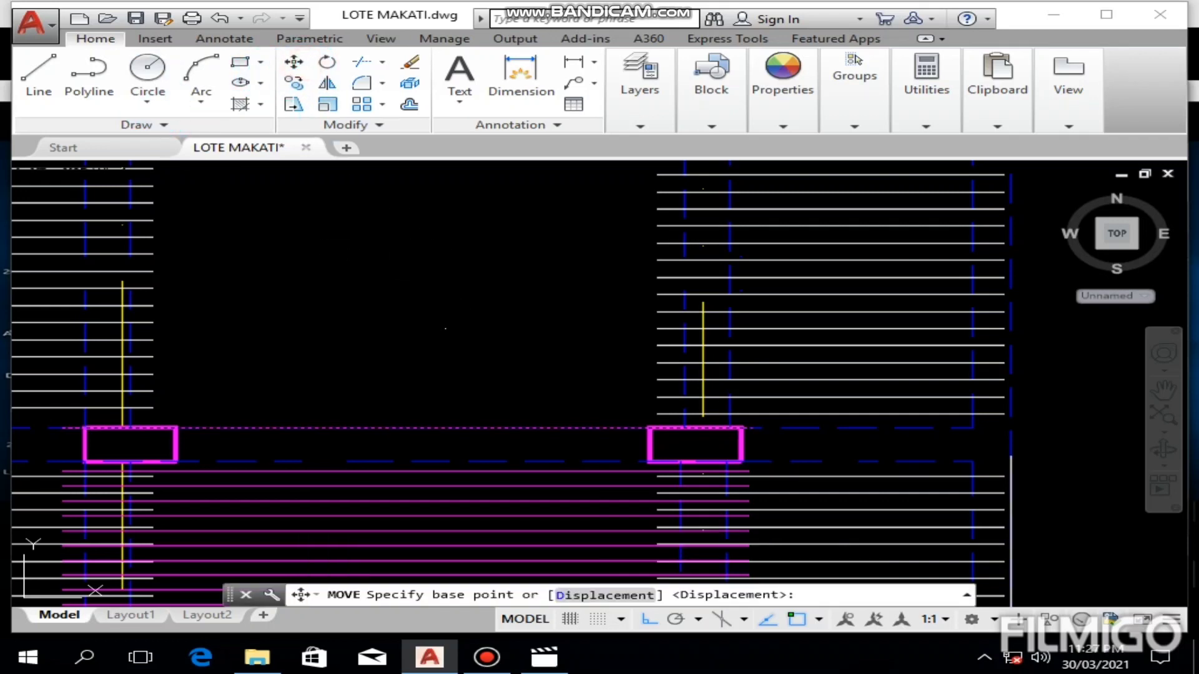
click(454, 319)
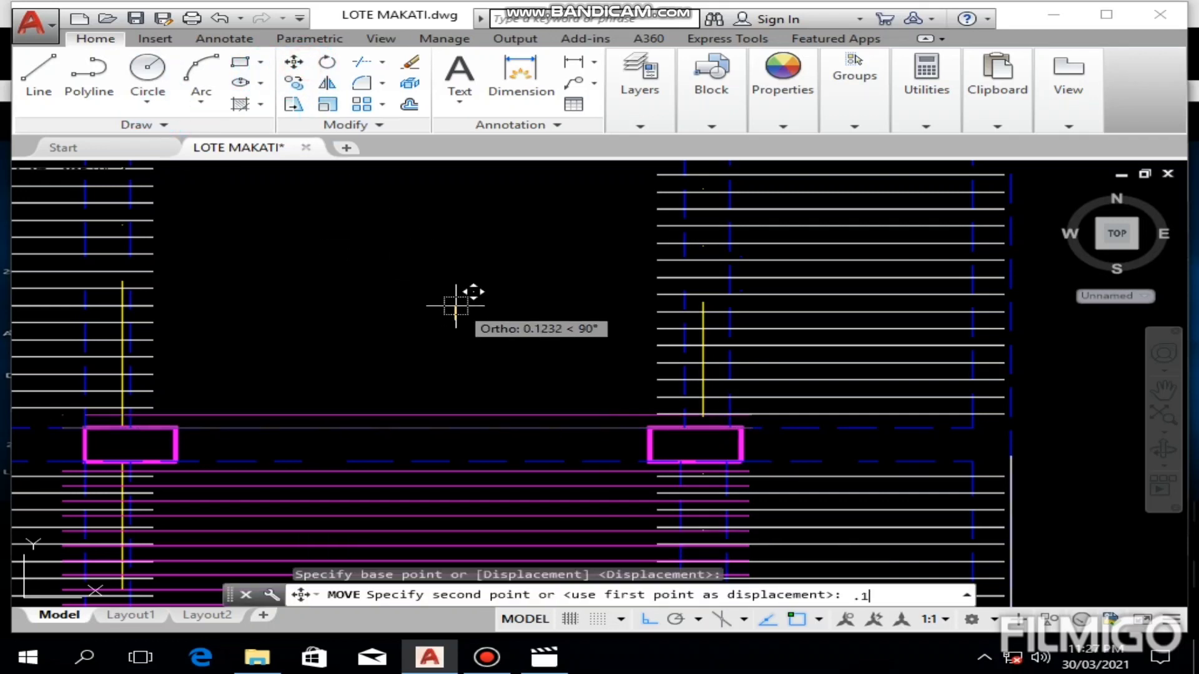
text(.1)
key(Return)
key(Escape)
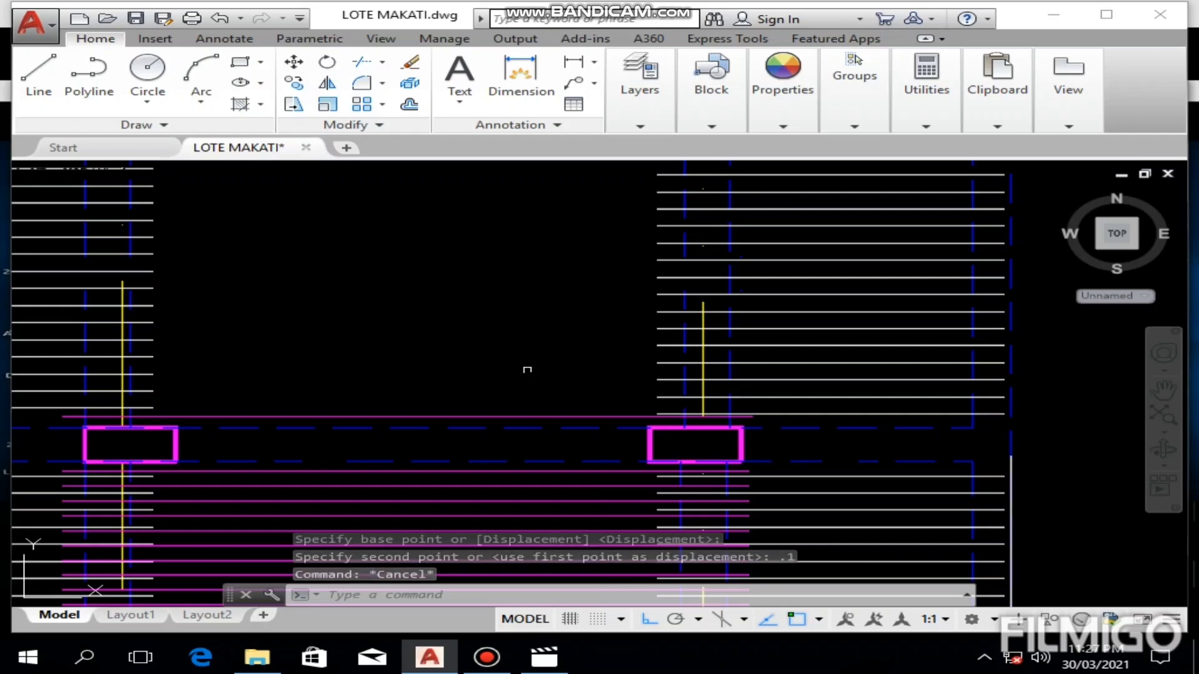
Step: Offset the first S5 bar upward at 0.1 spacing, each from the previous one, to make four more bars
middle_drag(524, 366, 633, 294)
scroll(642, 299, up, 2)
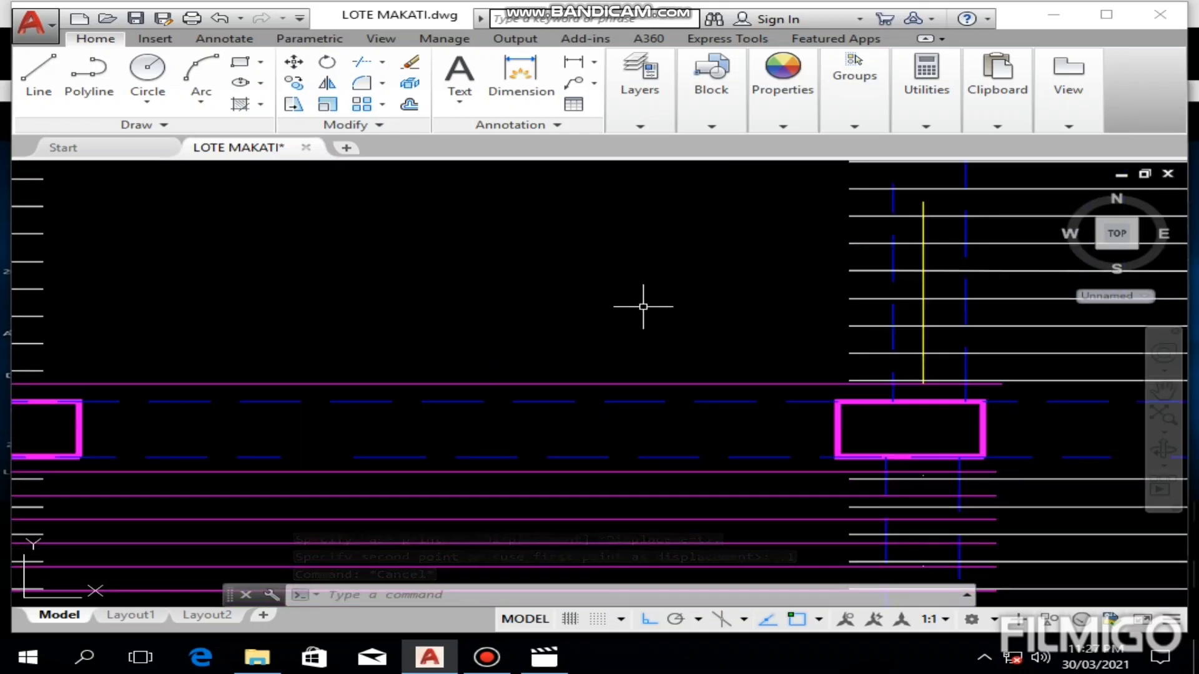
text(o)
key(Return)
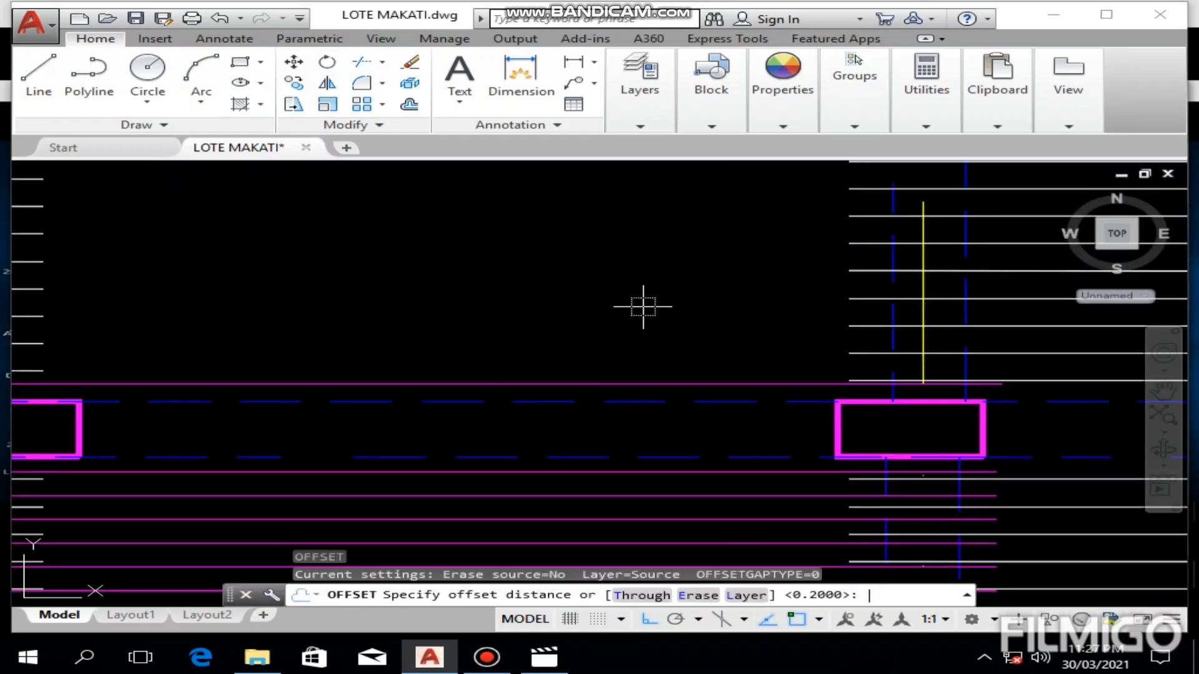
key(Return)
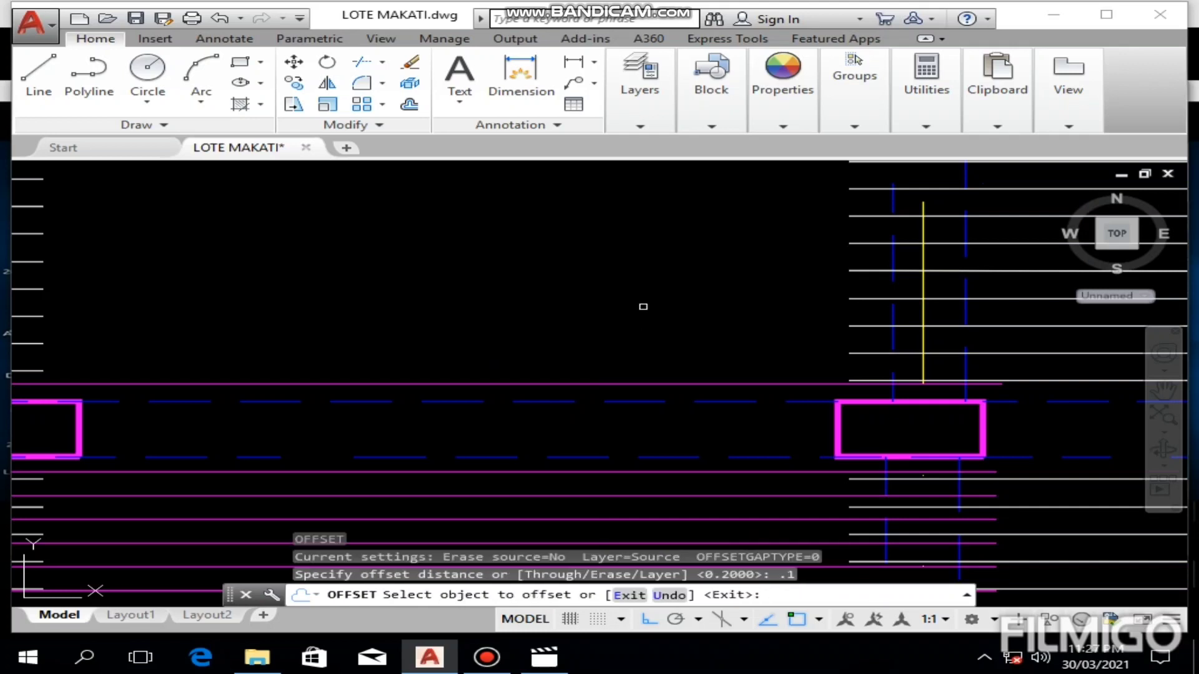
click(630, 385)
click(631, 374)
click(642, 364)
click(658, 339)
click(660, 346)
click(662, 293)
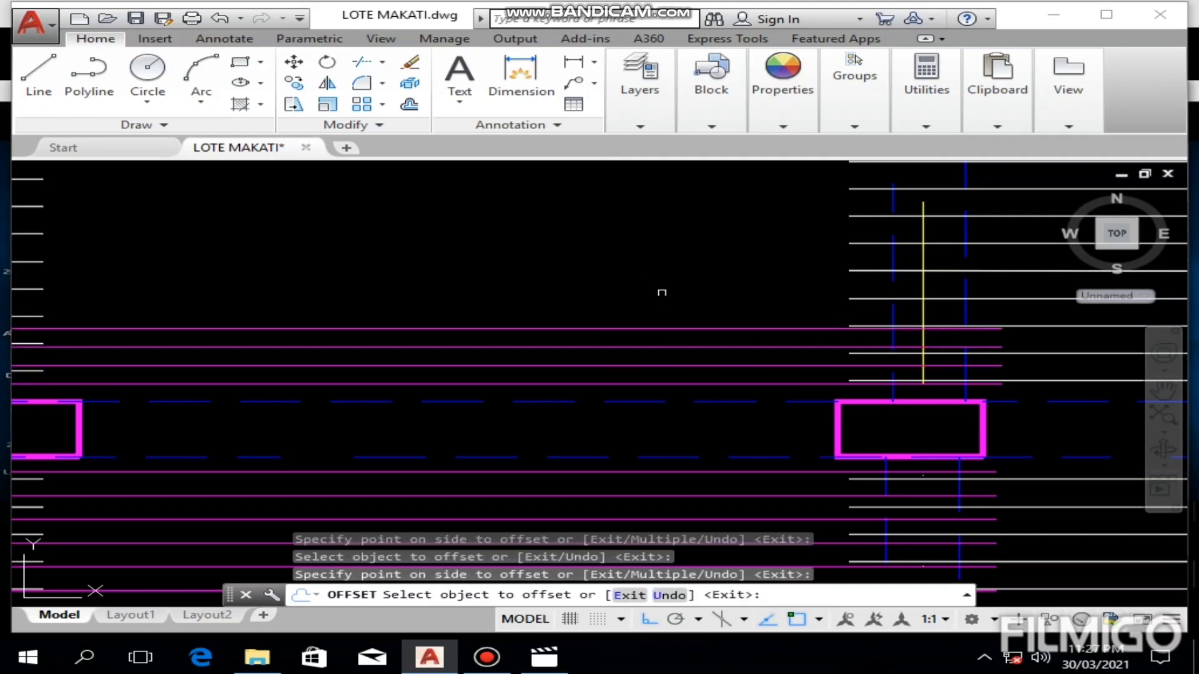
click(657, 330)
click(657, 289)
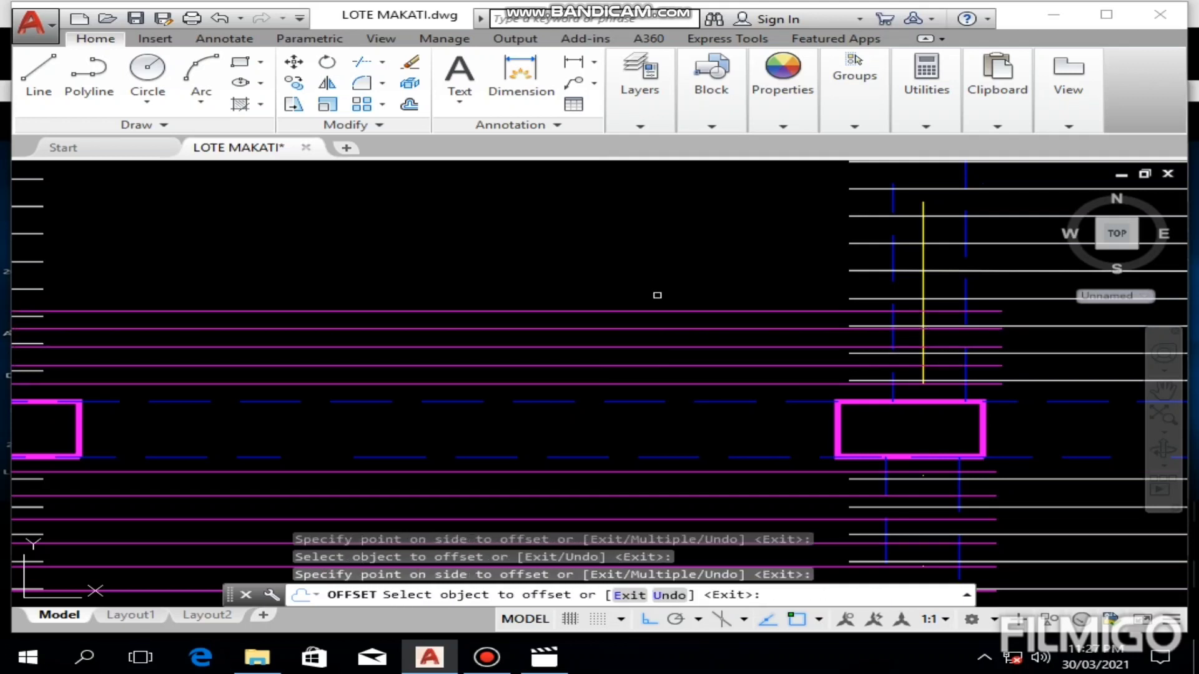
Step: Continue offsetting the topmost S5 bar upward at 0.1 until there are six further bars
click(660, 311)
click(660, 259)
click(662, 292)
click(663, 275)
click(663, 274)
click(667, 255)
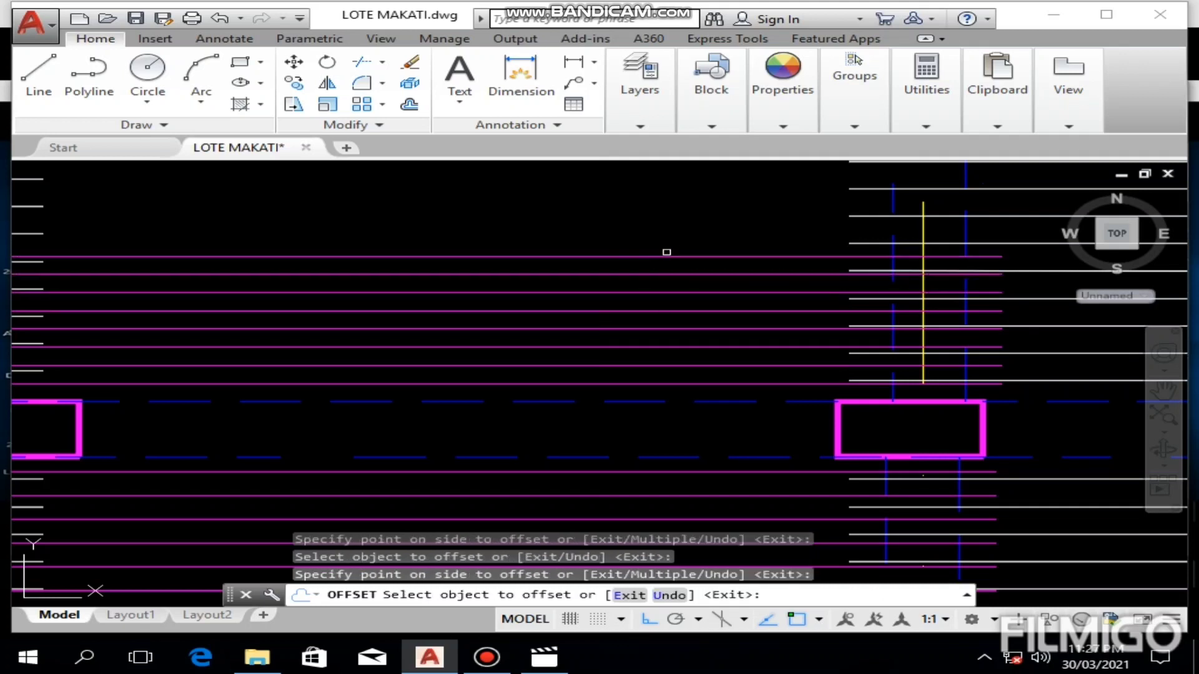
middle_drag(667, 255, 634, 348)
click(632, 348)
click(635, 321)
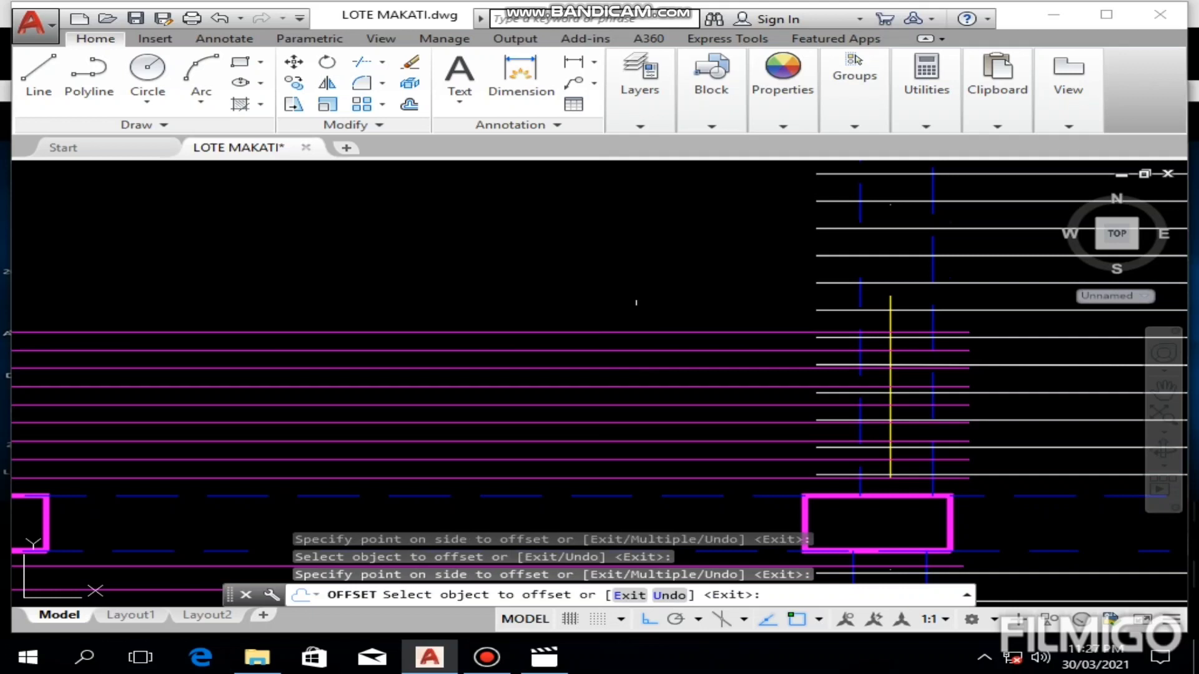
click(637, 332)
click(632, 293)
click(628, 312)
click(612, 277)
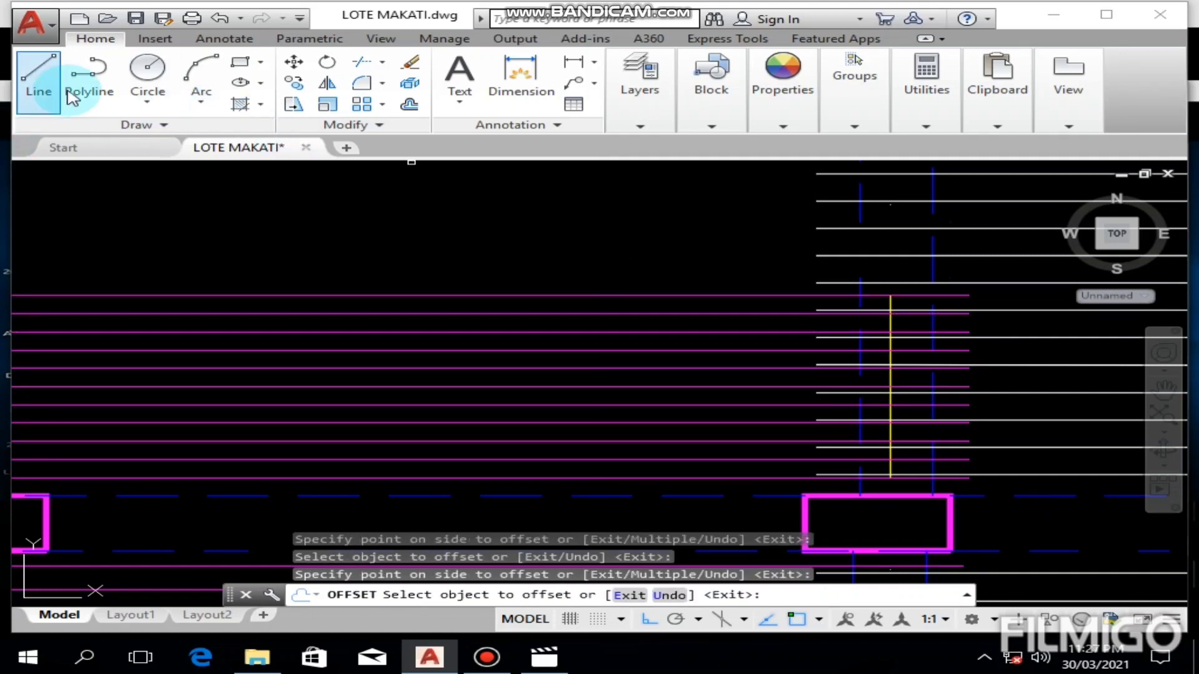
key(Escape)
Step: Copy all eleven S5 bars upward from the lowest bar's crossing with the right beam edge to the topmost bar's crossing
click(296, 84)
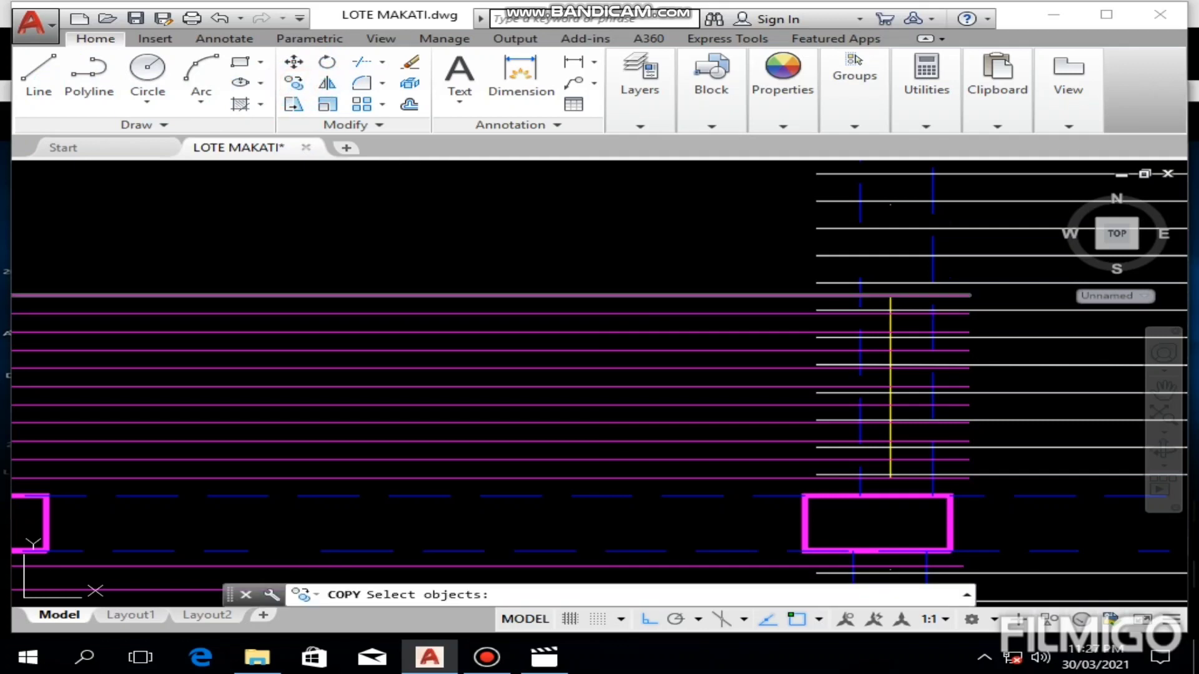
key(Escape)
click(726, 250)
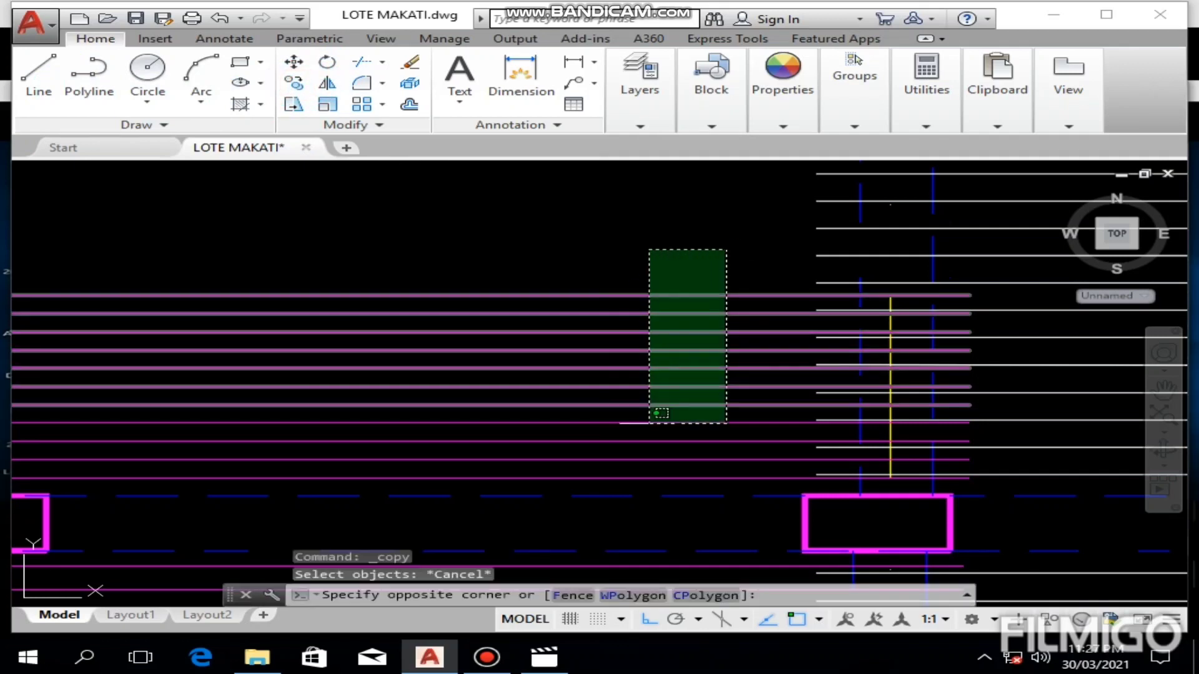
click(660, 492)
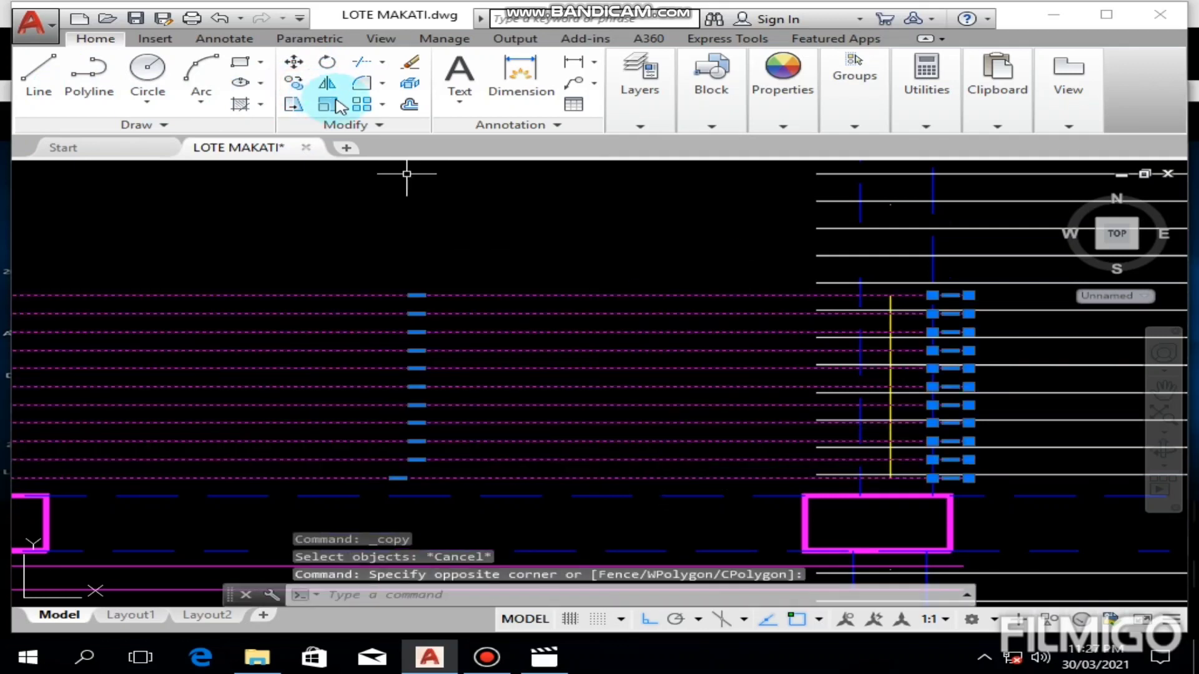
click(294, 83)
mouse_move(1003, 389)
middle_down()
mouse_move(808, 286)
mouse_move(682, 392)
middle_up()
scroll(666, 400, up, 4)
scroll(781, 317, up, 2)
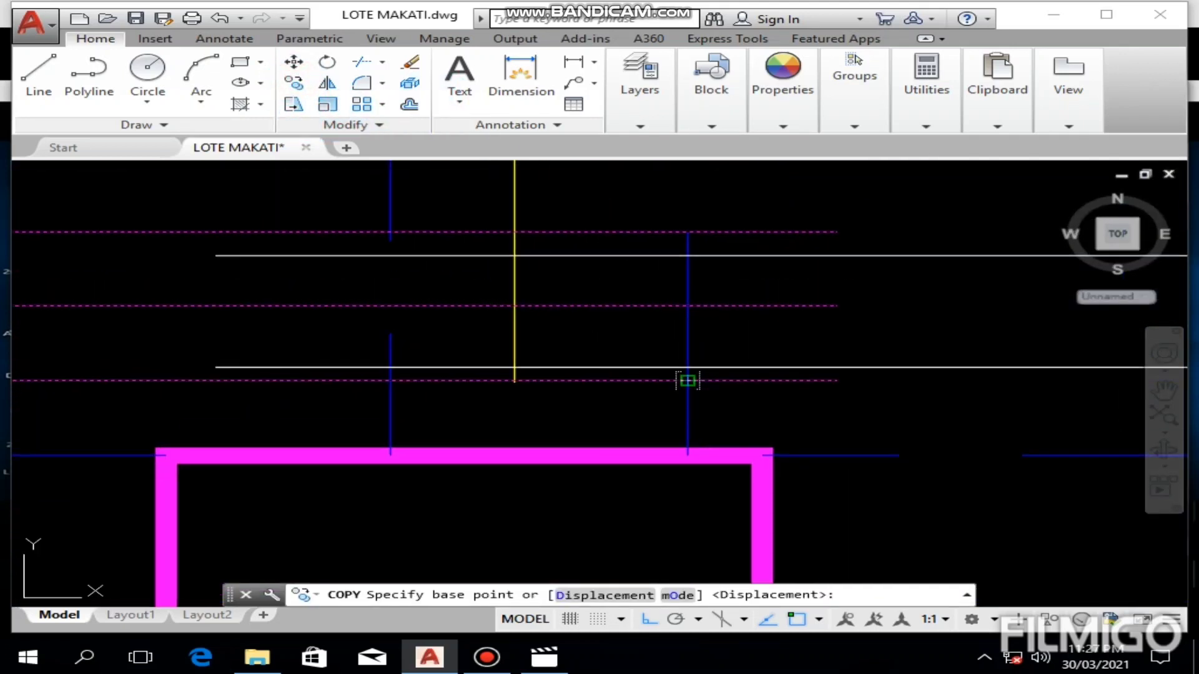
click(687, 380)
middle_drag(715, 200, 663, 501)
scroll(703, 372, down, 4)
middle_drag(704, 316, 701, 556)
click(674, 456)
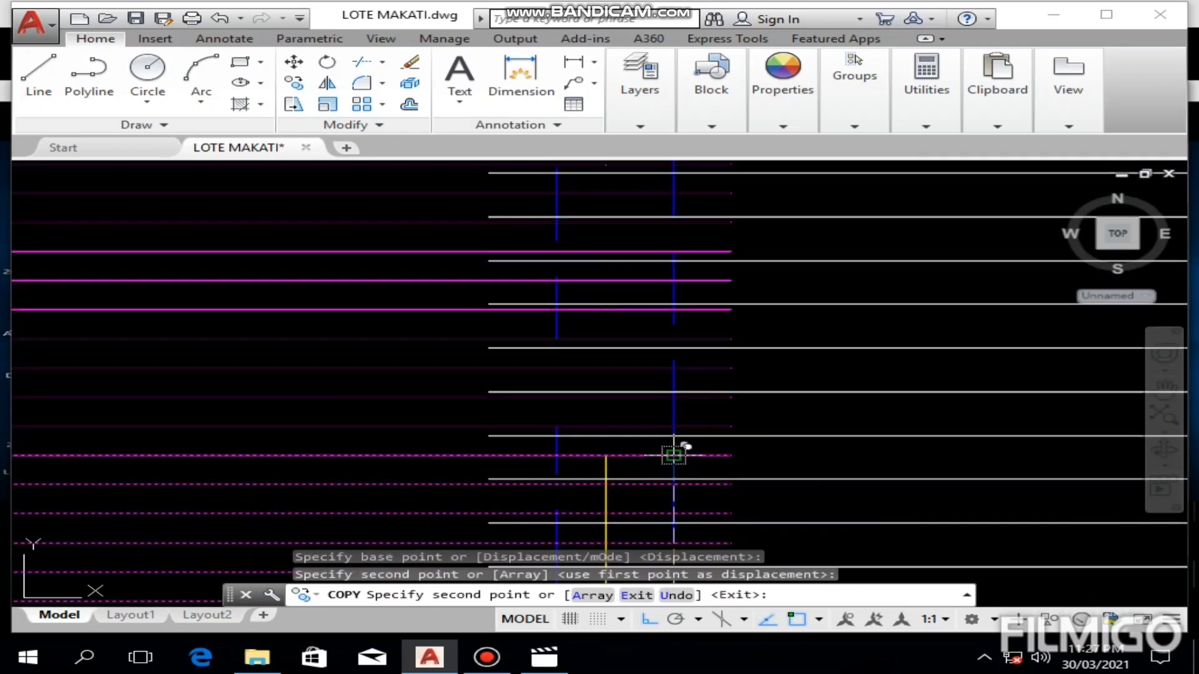
Step: Place further copies of the bar group end to end upward until they fill the S5 panel to its upper beam
middle_drag(676, 313, 675, 454)
click(675, 301)
middle_drag(674, 301, 688, 479)
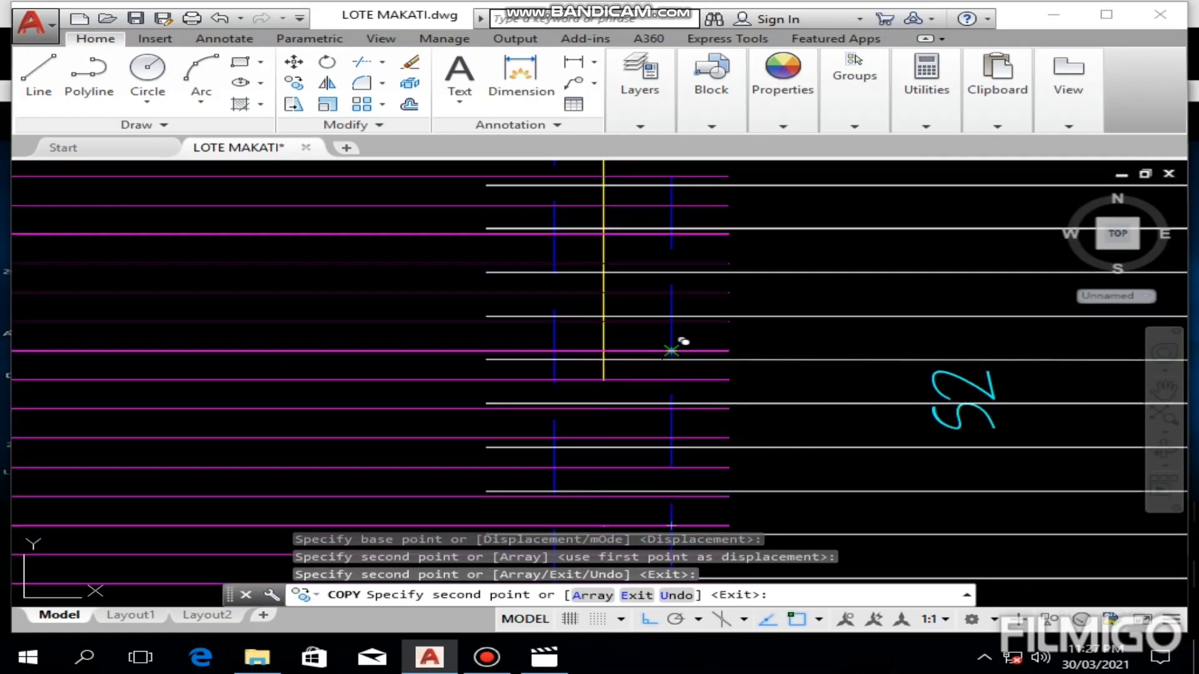
click(679, 343)
middle_drag(679, 344, 673, 532)
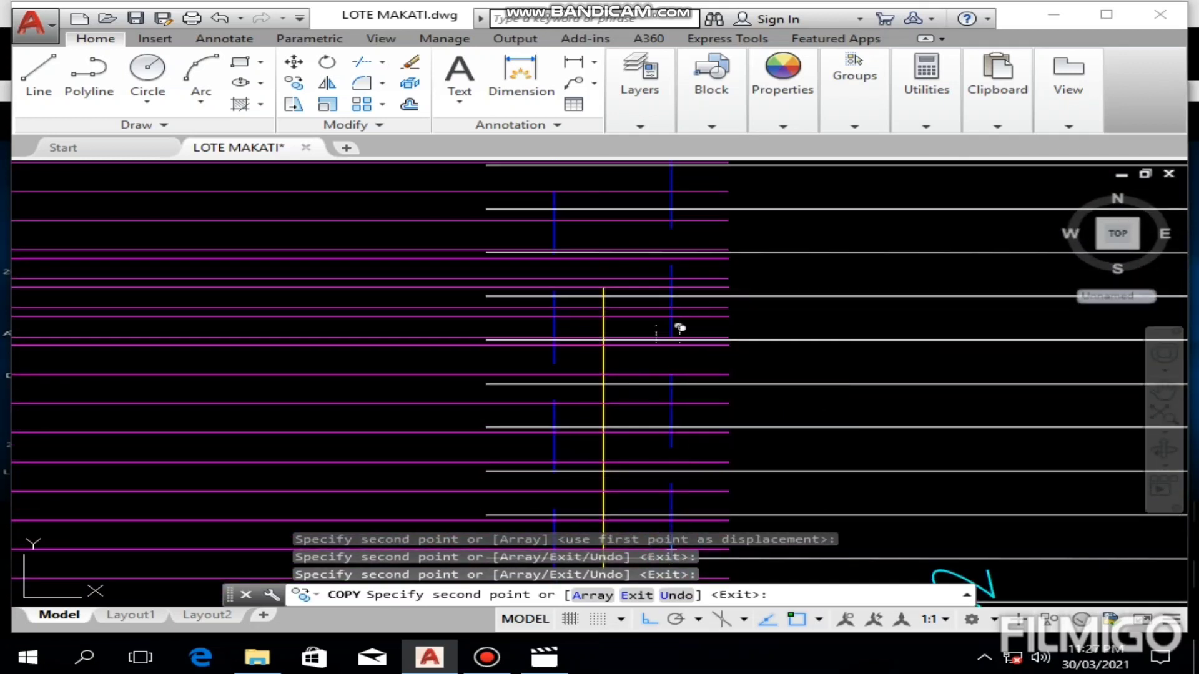
click(684, 307)
middle_drag(684, 307, 664, 568)
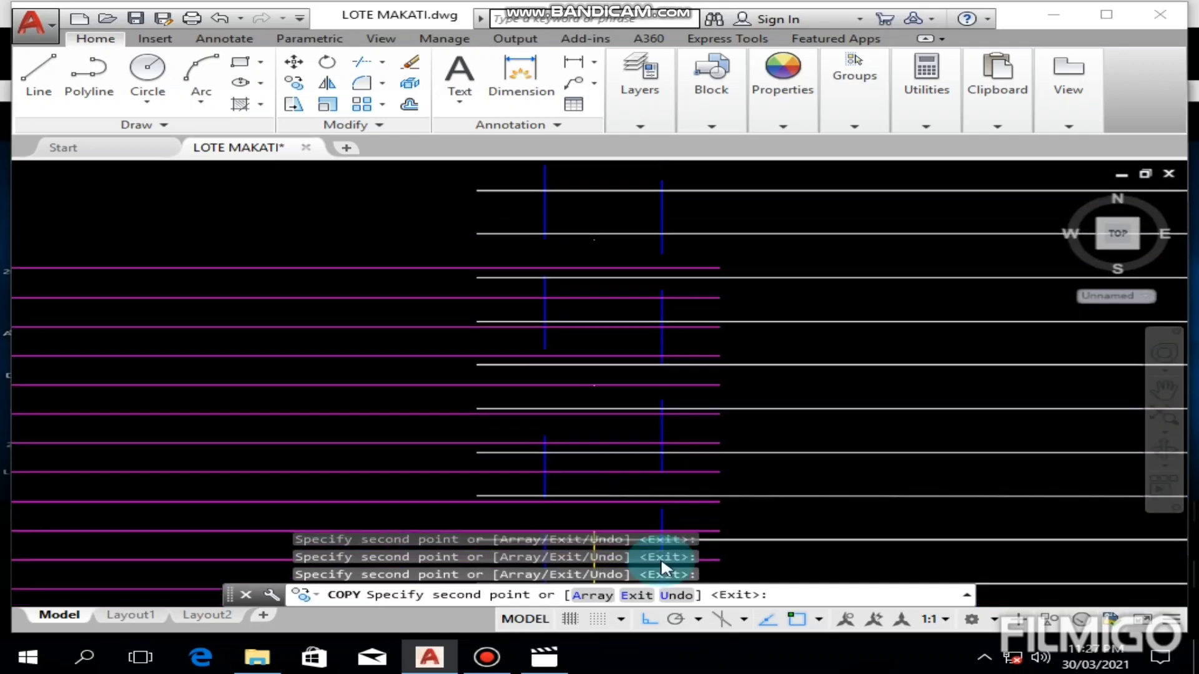
middle_drag(662, 324, 666, 565)
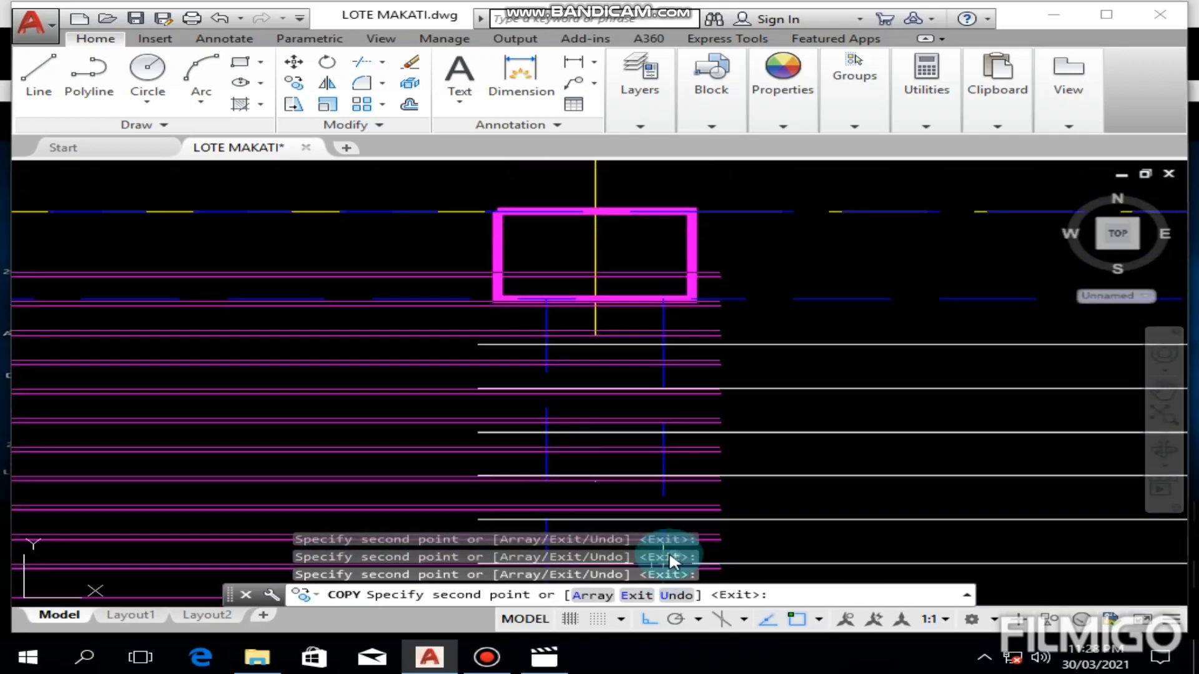
key(Escape)
scroll(803, 487, down, 2)
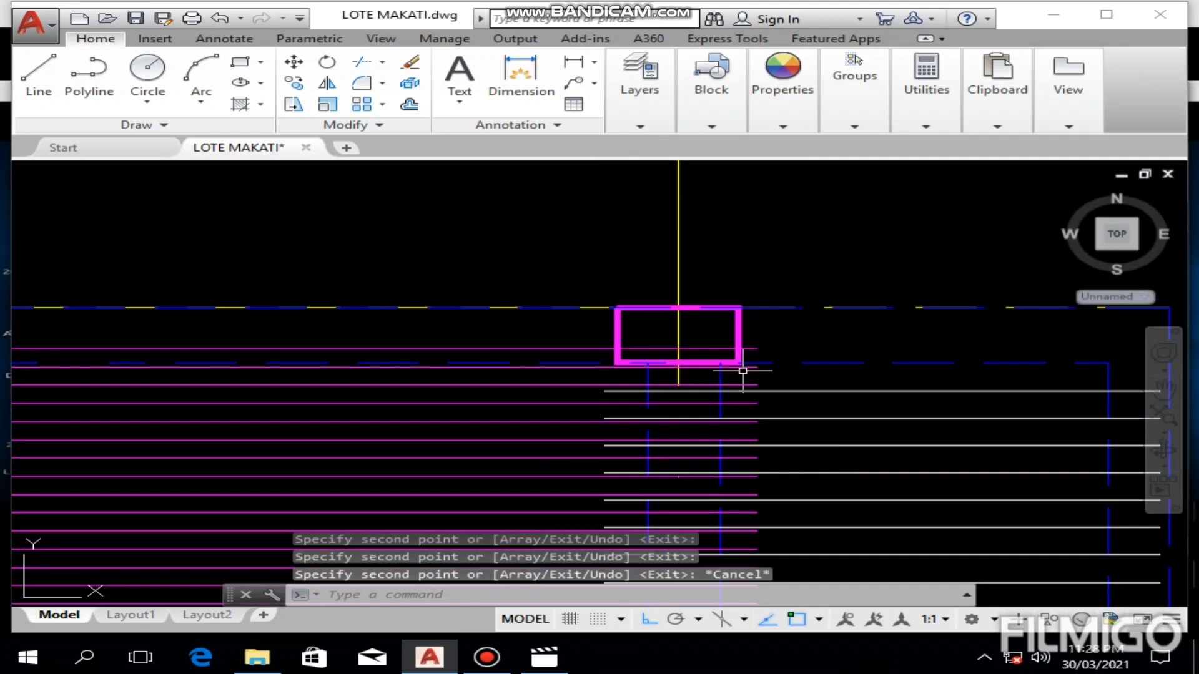
Step: Erase the two uppermost S5 bars, the one inside the upper beam and the one just below its inner edge
click(565, 348)
key(Delete)
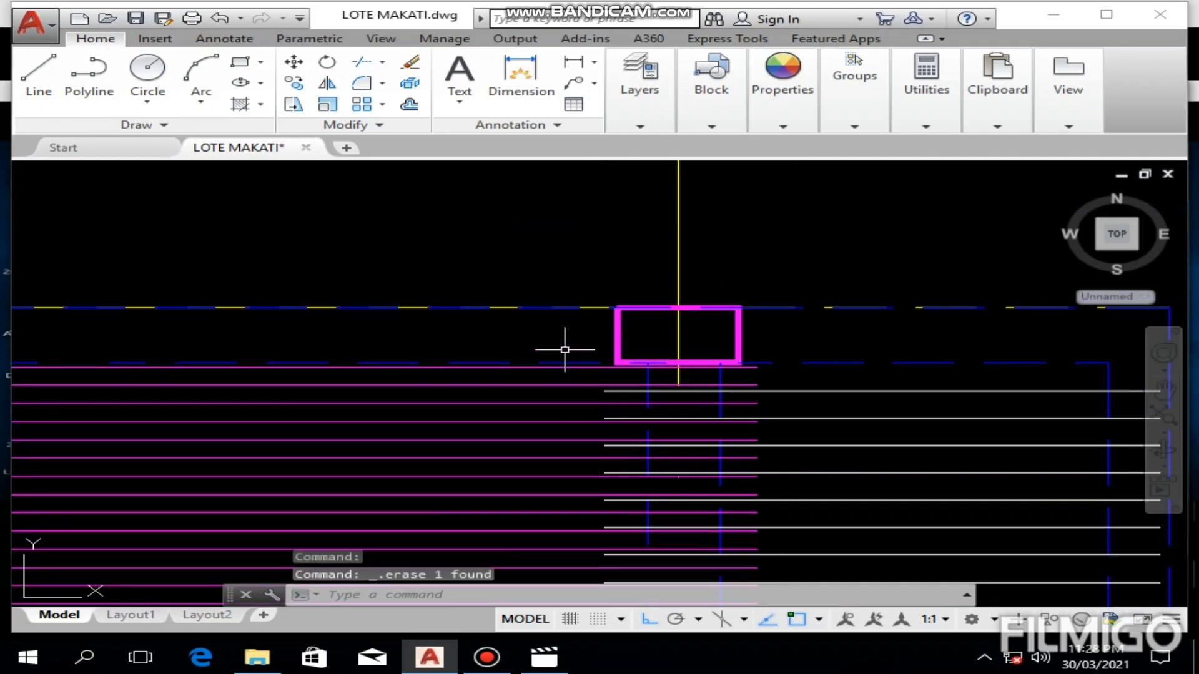
click(554, 367)
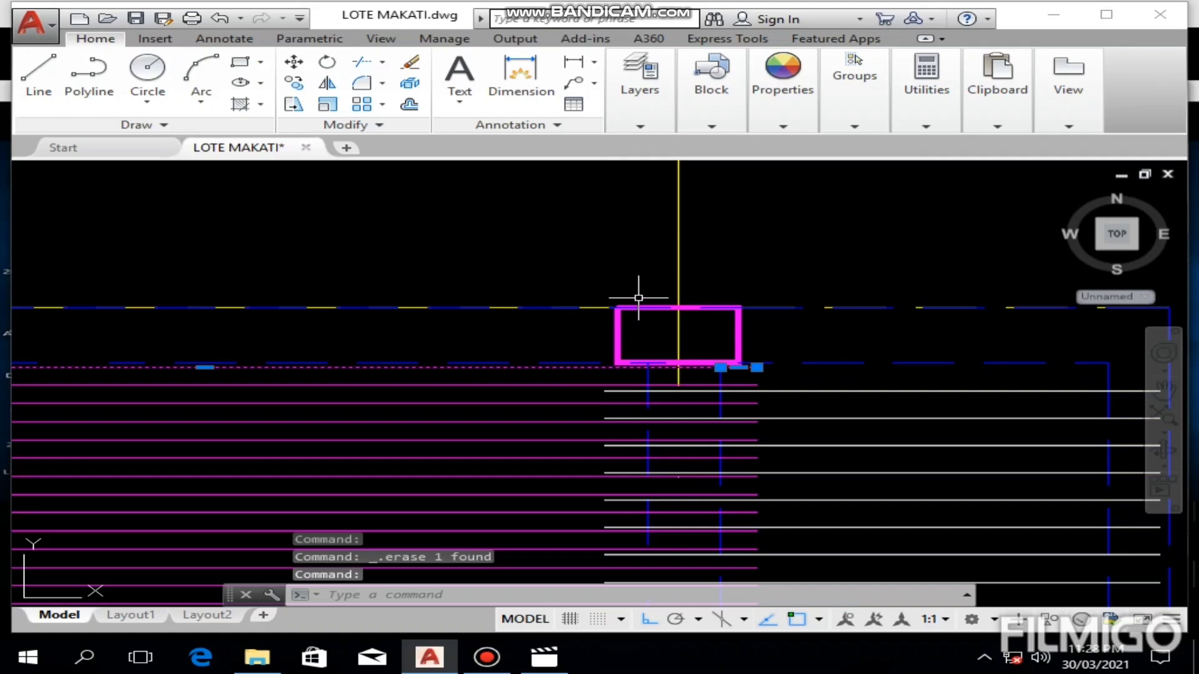
scroll(645, 291, down, 3)
scroll(593, 535, up, 4)
mouse_move(595, 536)
middle_down()
mouse_move(612, 642)
mouse_move(613, 215)
middle_up()
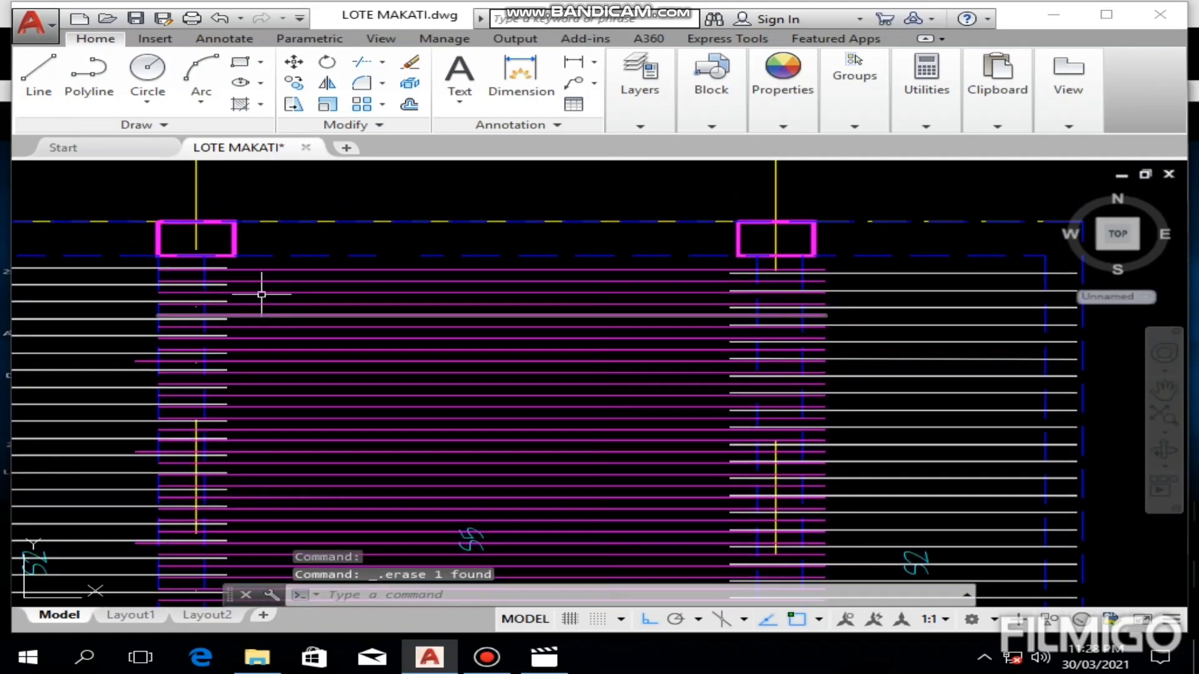
scroll(262, 294, up, 2)
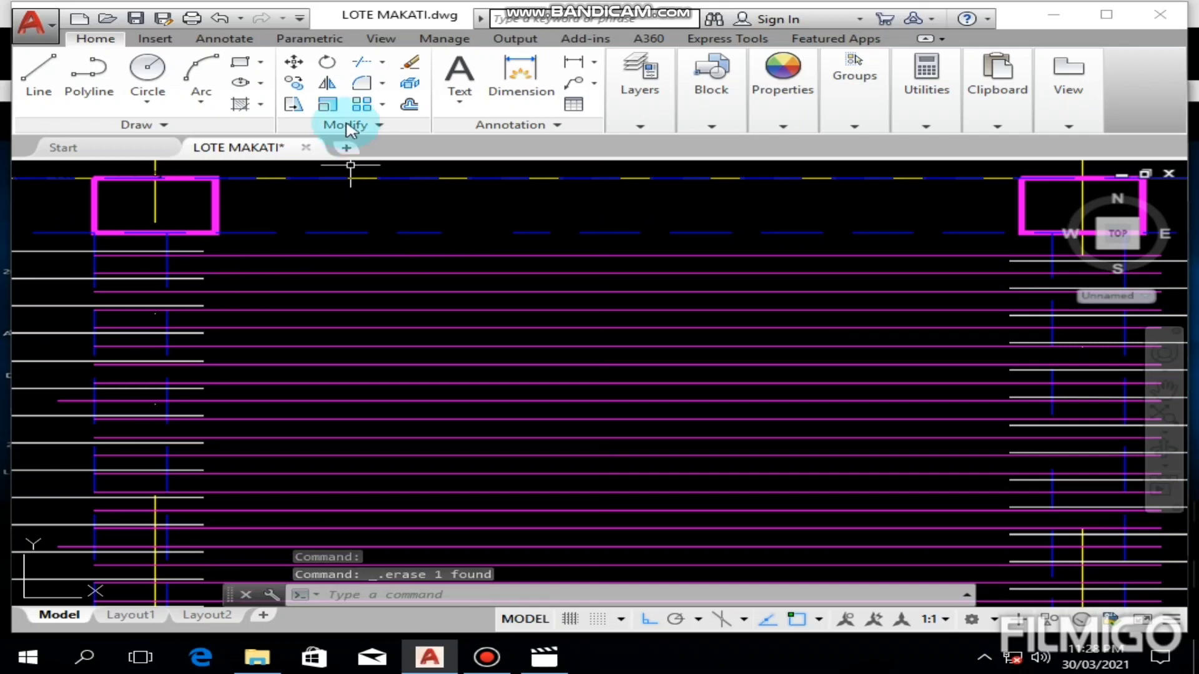
Step: Try a vertical linear dimension between the upper beam's inner edge and the topmost S5 bar, and undo it
click(573, 61)
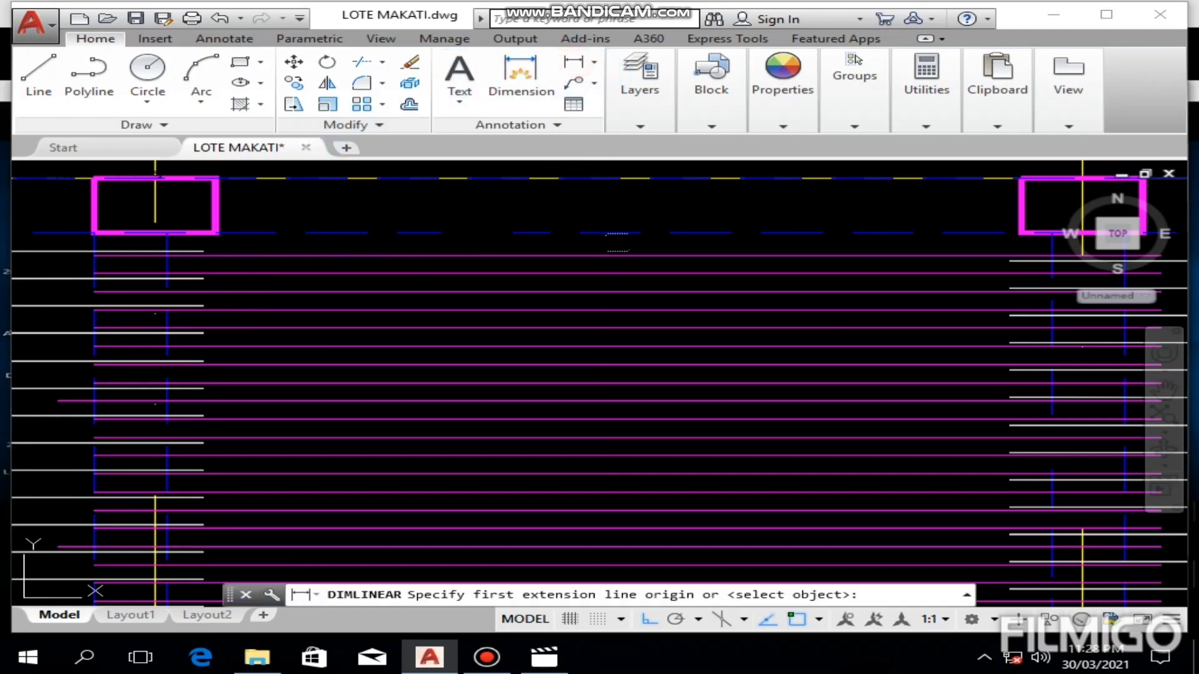
click(609, 232)
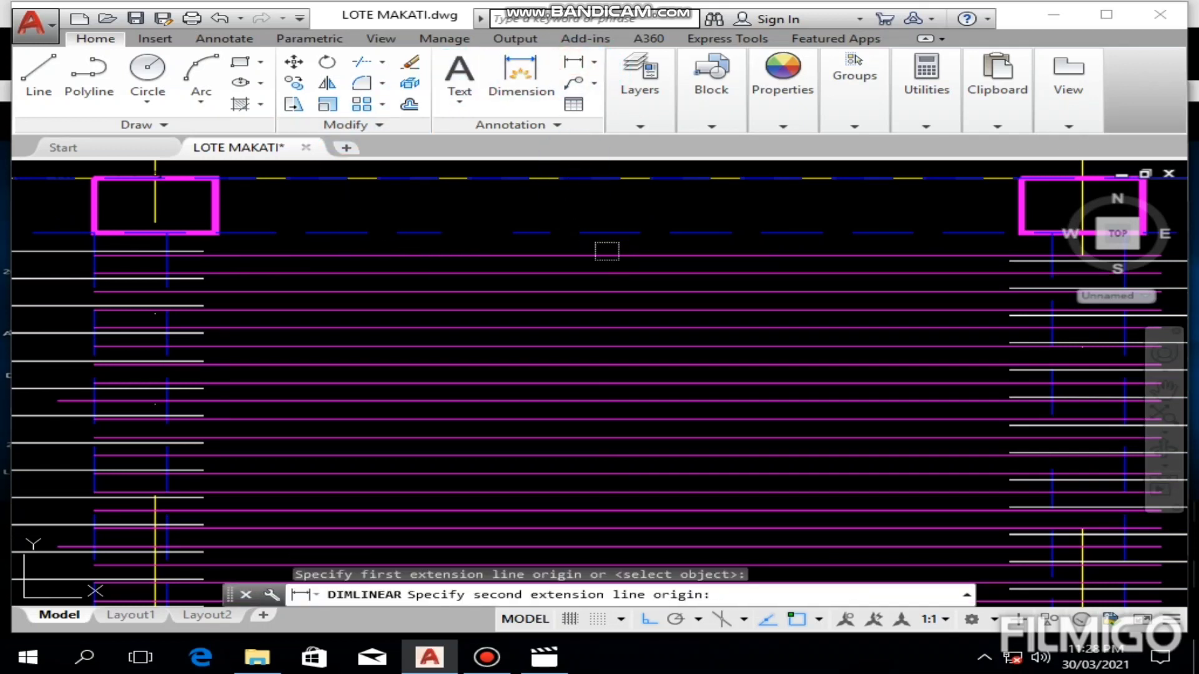
click(609, 254)
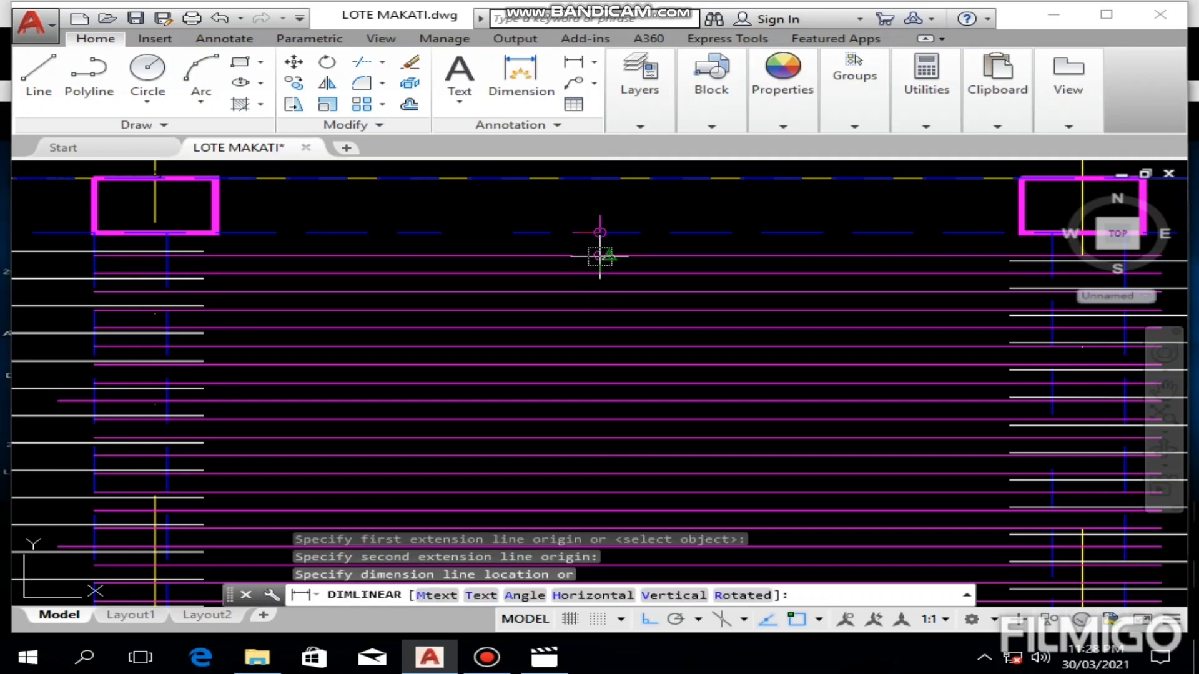
scroll(599, 254, up, 4)
click(600, 255)
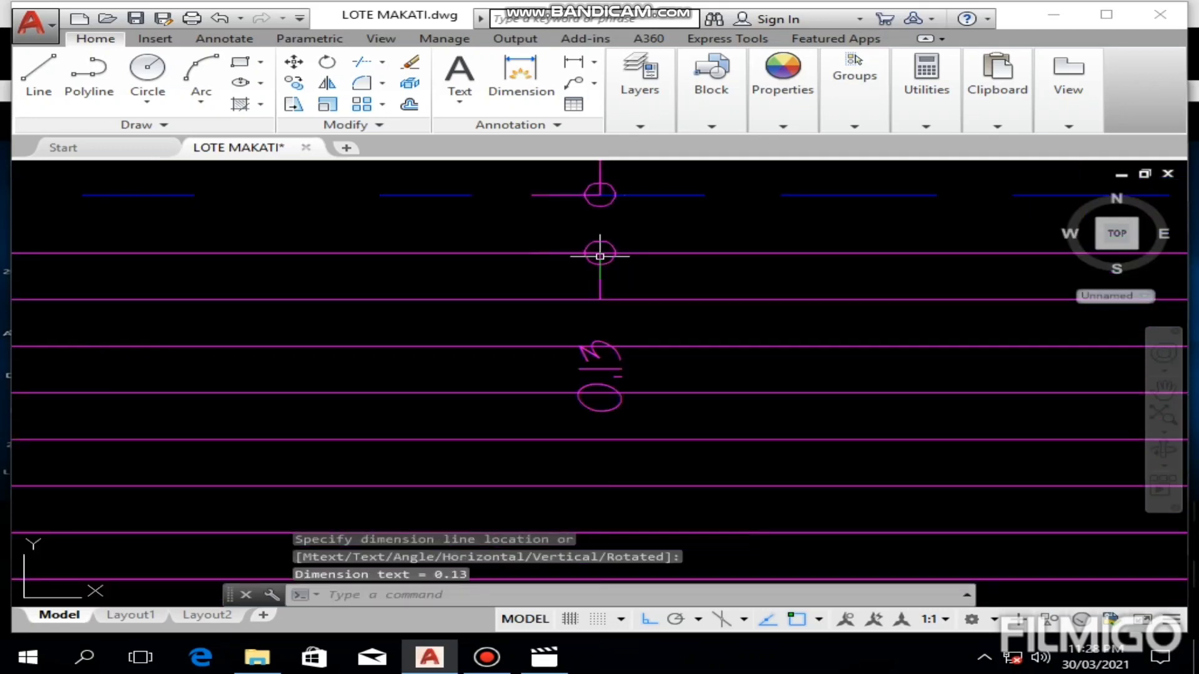
key(ctrl+z)
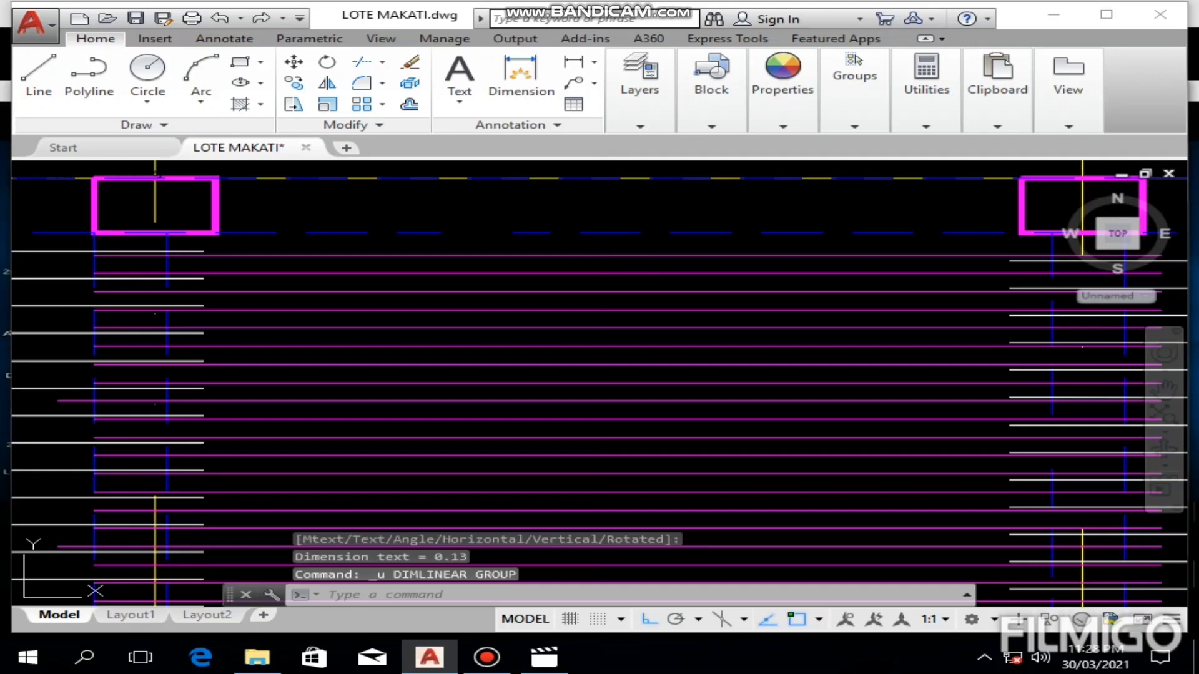
Step: Copy the topmost S5 bar upward by 0.12, starting from its crossing with the right beam edge
scroll(616, 269, down, 4)
scroll(616, 272, up, 2)
middle_drag(614, 229, 613, 269)
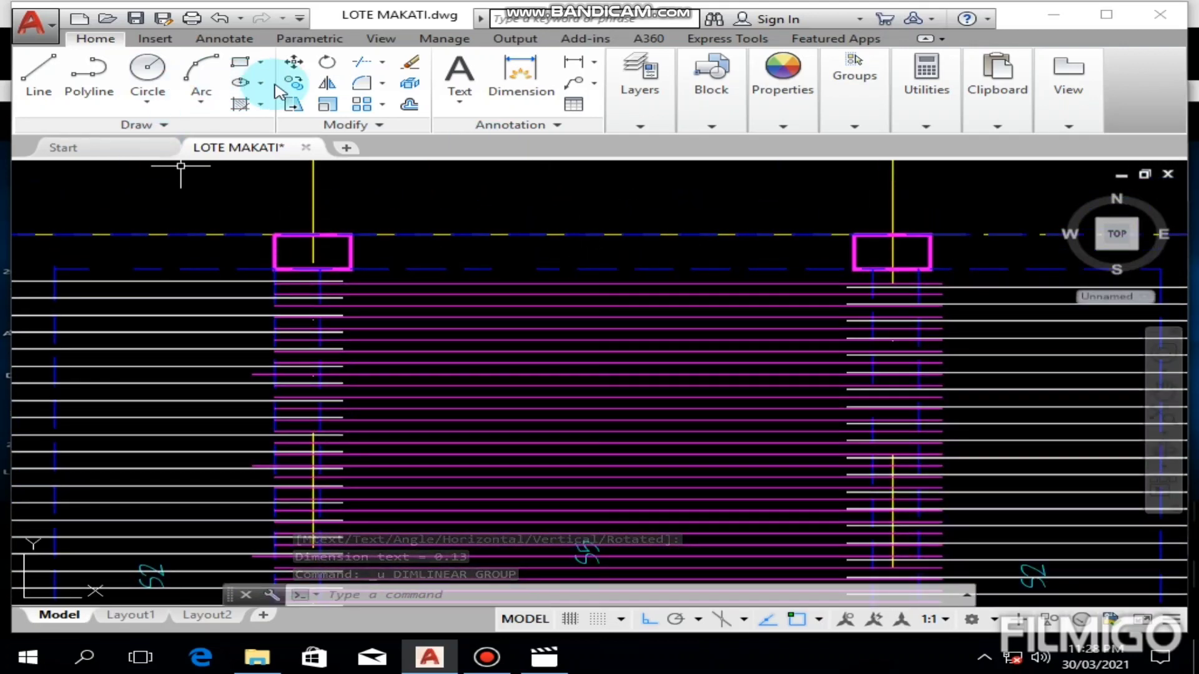
click(290, 65)
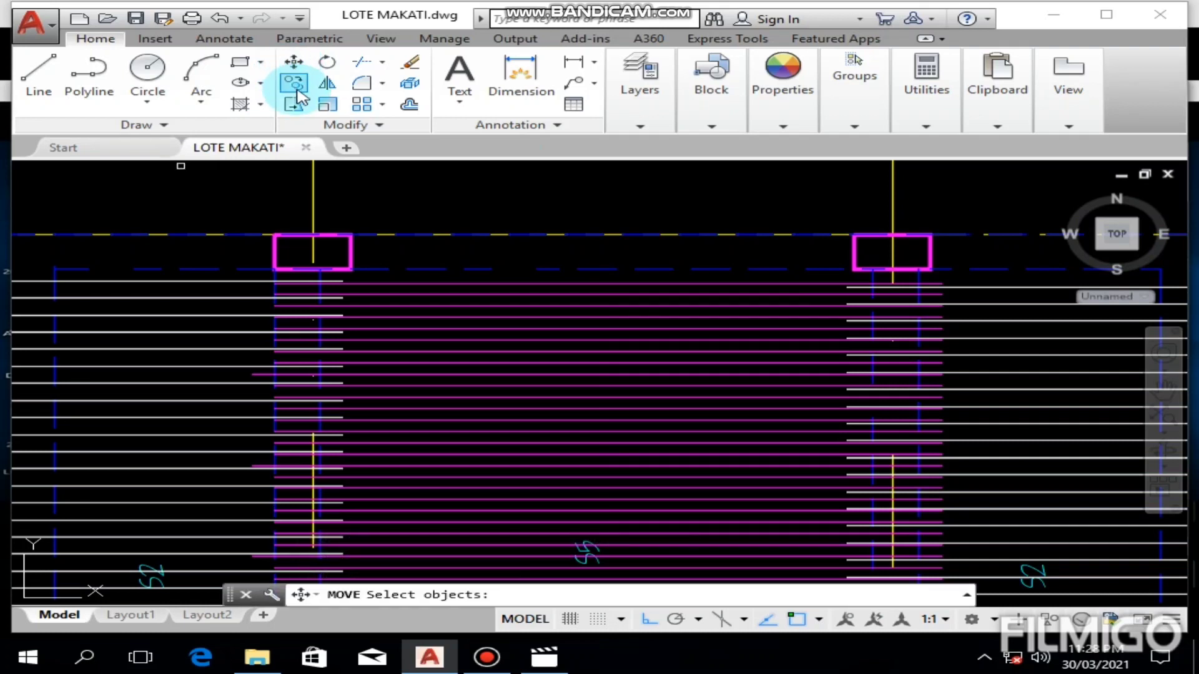
key(Escape)
click(437, 282)
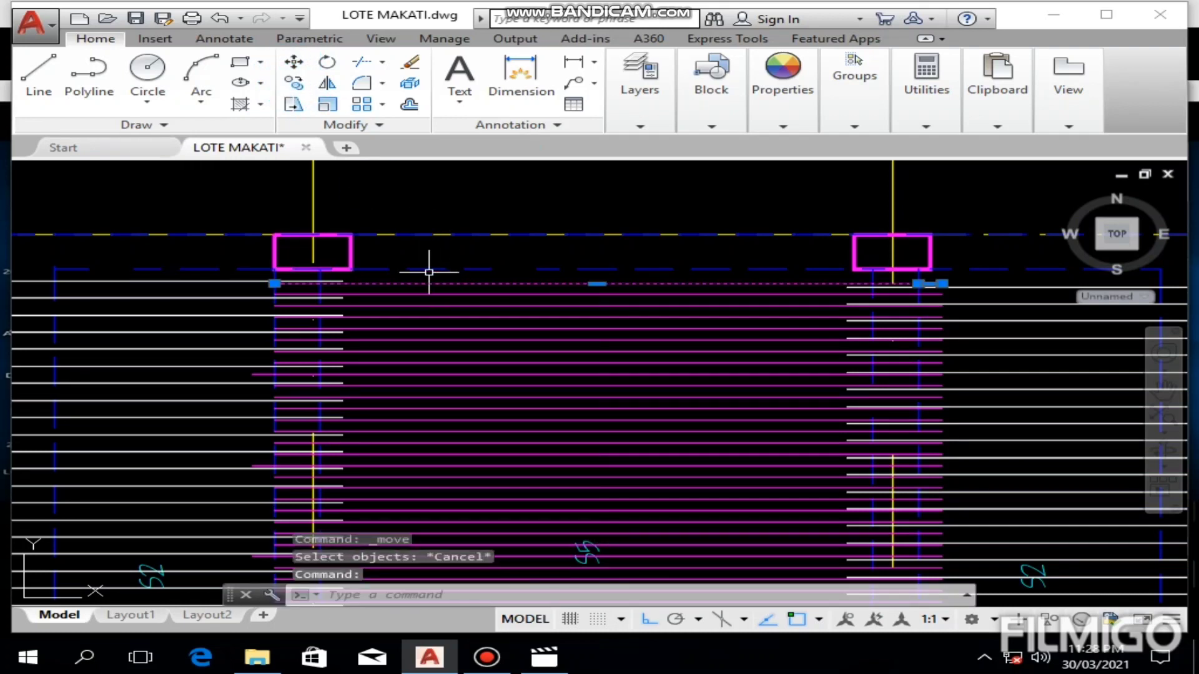
click(292, 84)
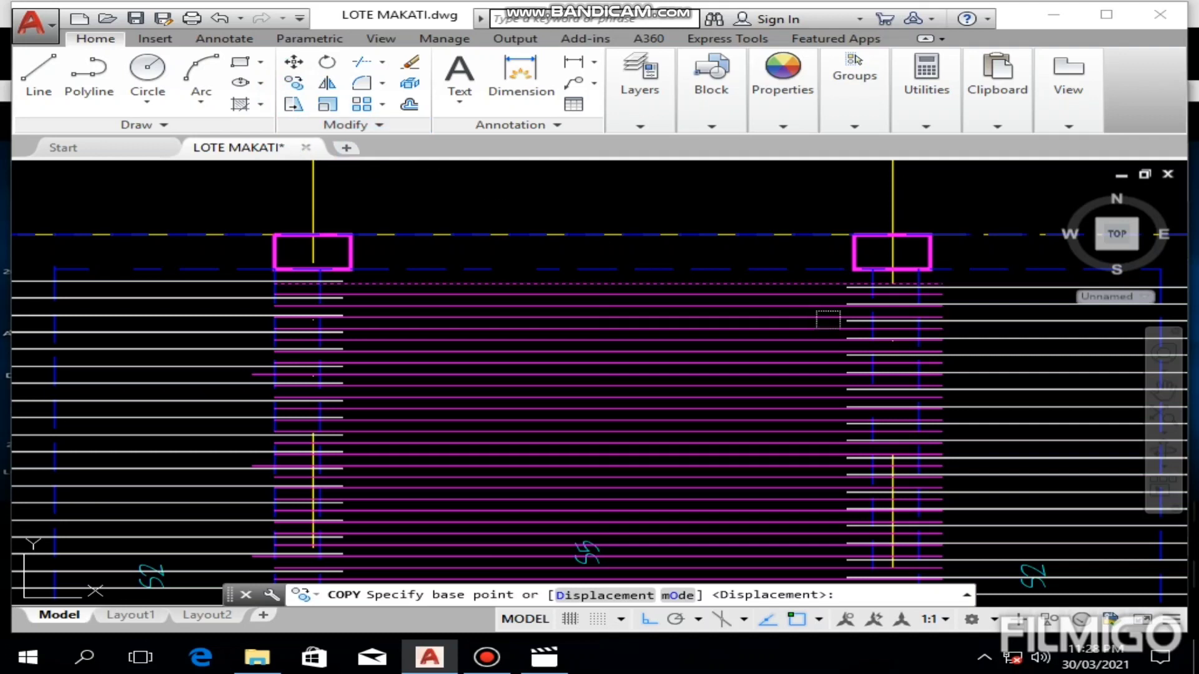
middle_drag(867, 290, 643, 361)
scroll(646, 366, up, 4)
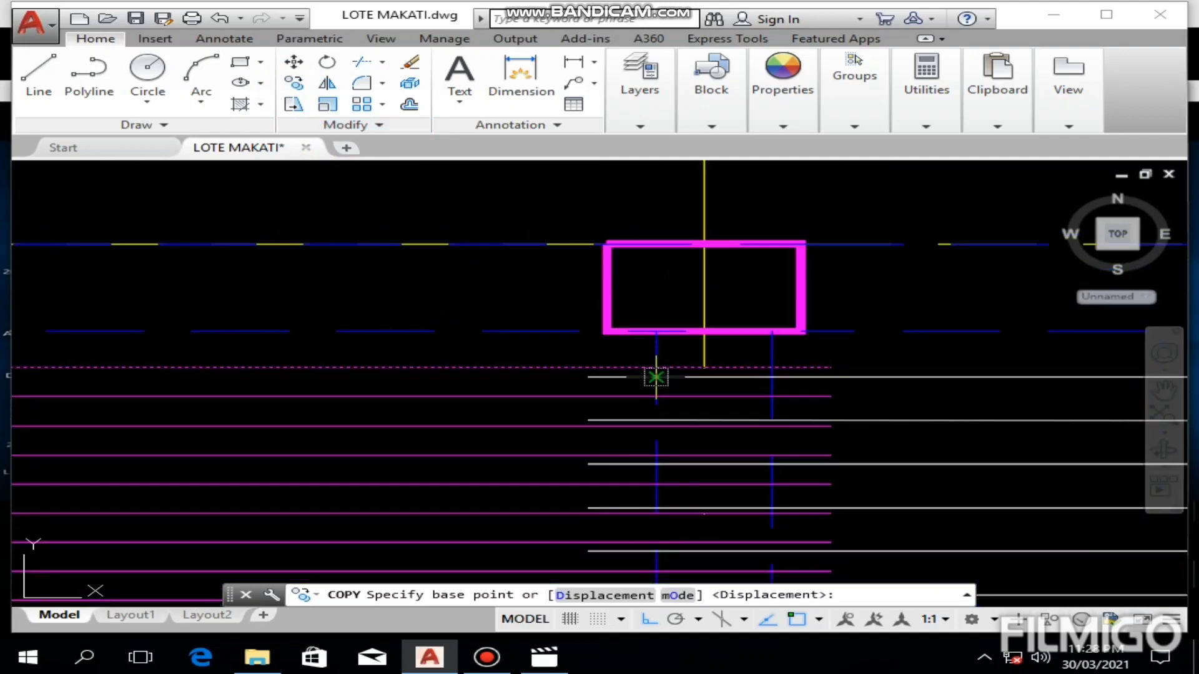
click(656, 367)
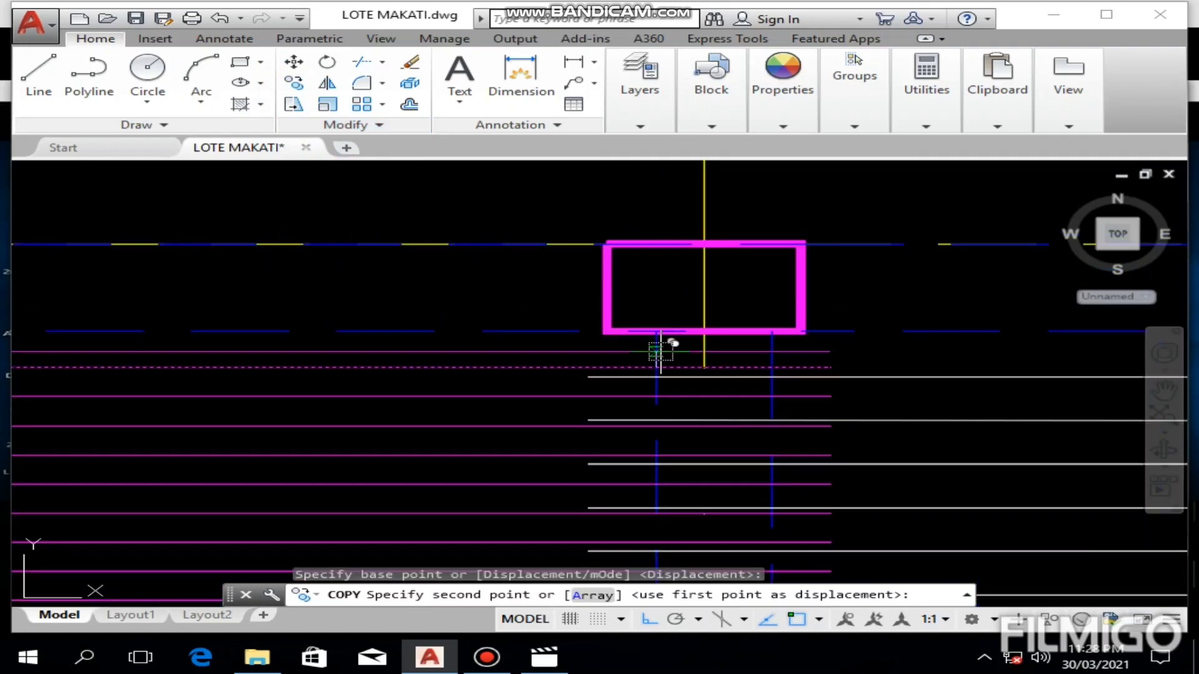
text(.12)
key(Return)
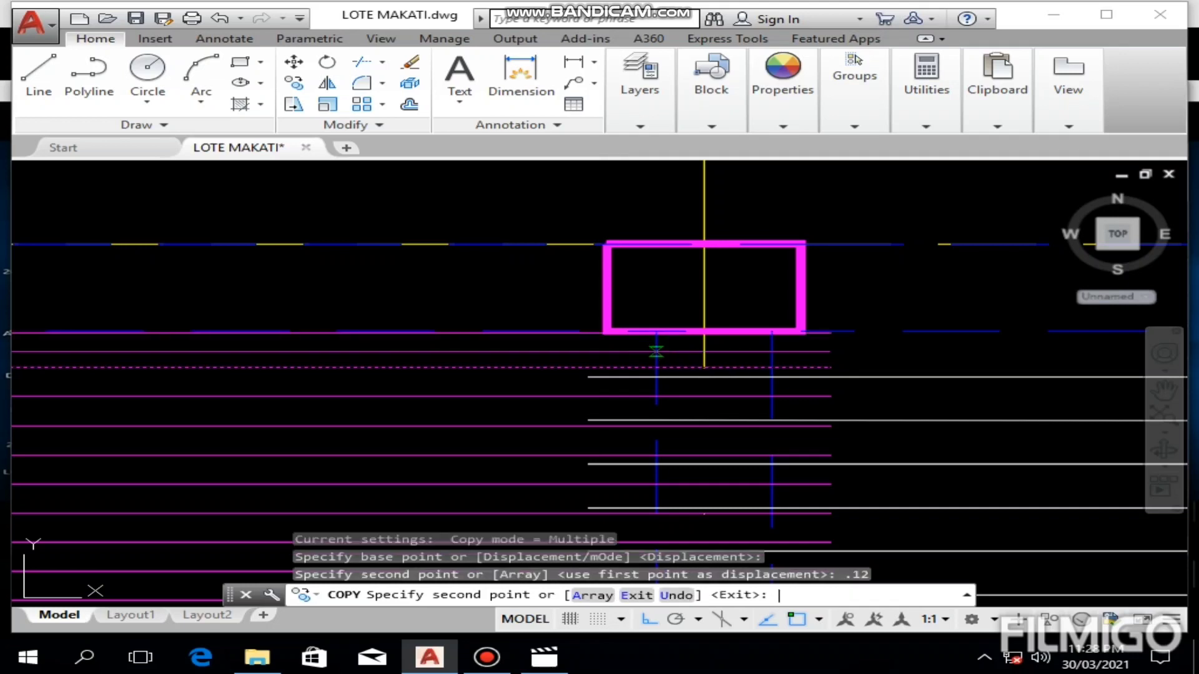
key(Escape)
scroll(606, 301, down, 3)
scroll(443, 334, up, 2)
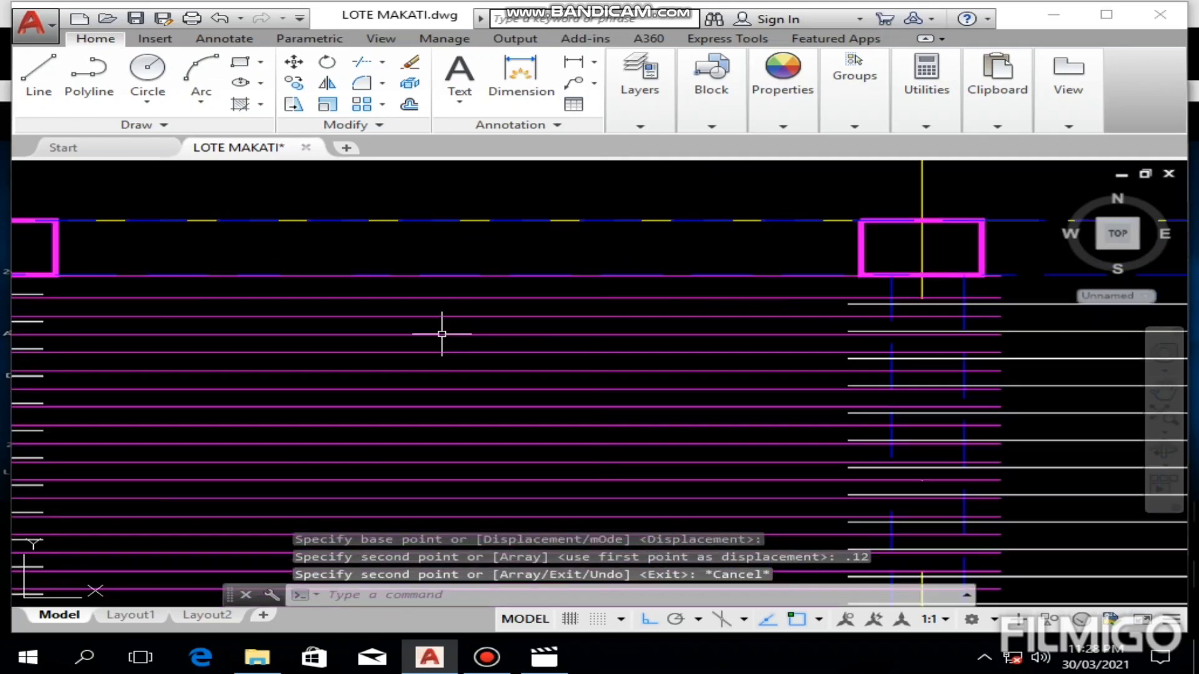
scroll(506, 287, up, 4)
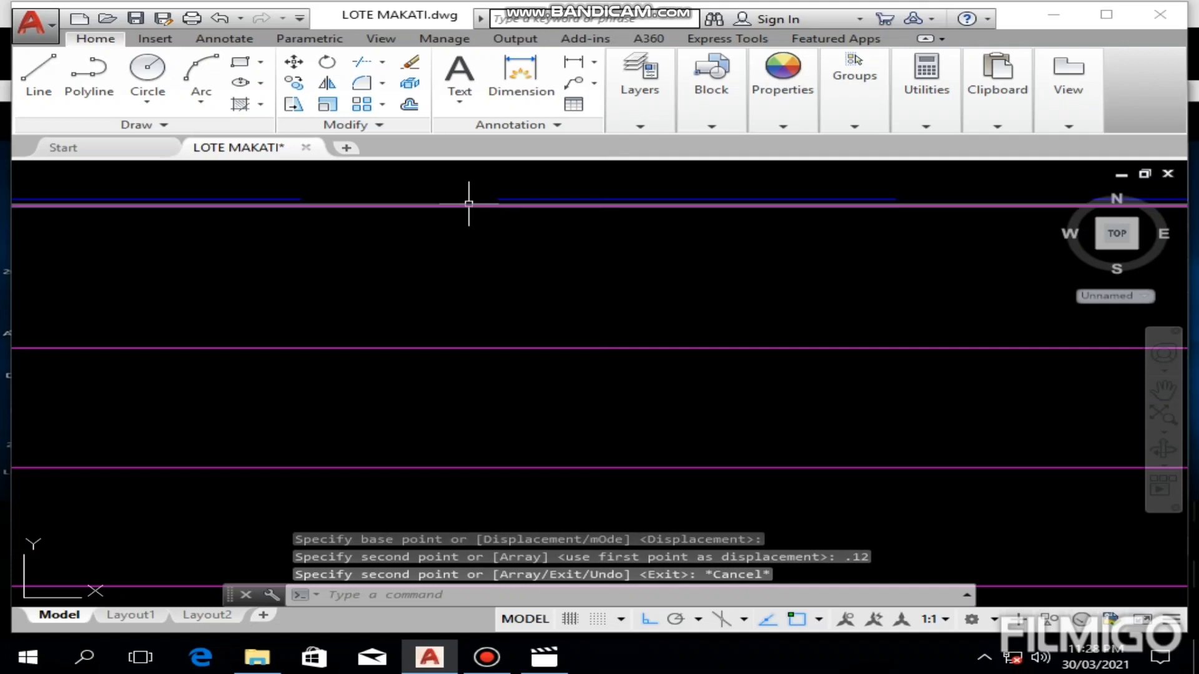
scroll(553, 249, down, 4)
Step: Try to move all S5 bars, from the upper beam to the lower one, upward by 0.02
click(593, 271)
click(524, 420)
scroll(680, 182, down, 5)
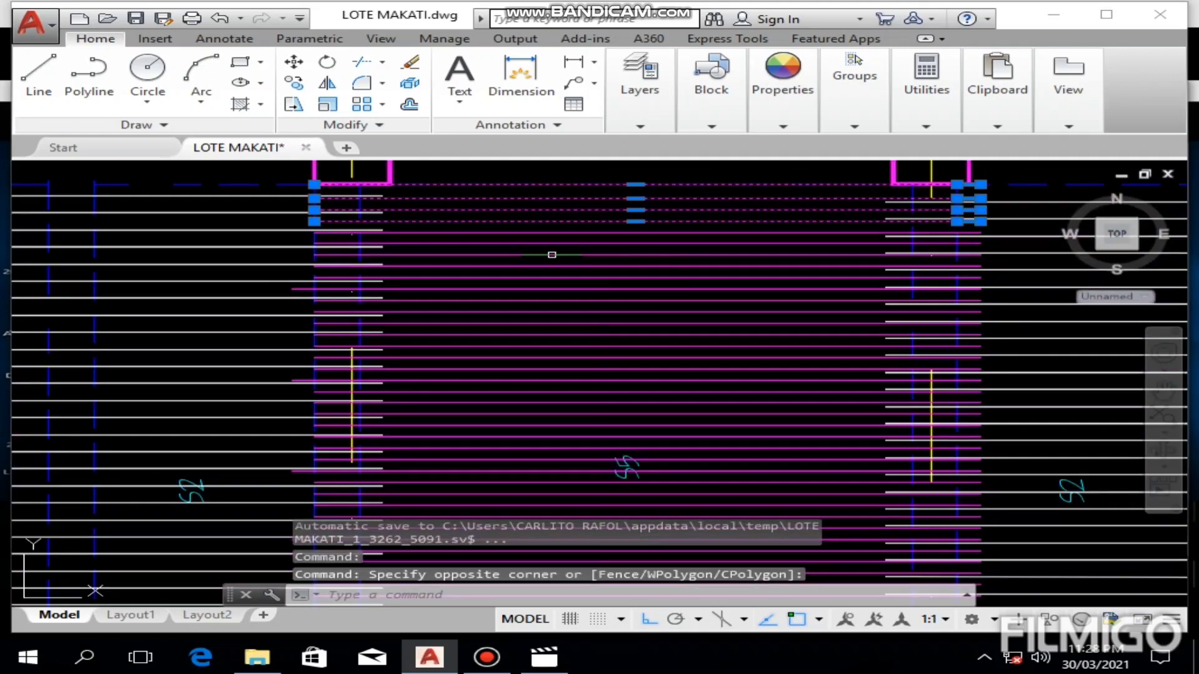
click(514, 235)
click(467, 458)
middle_drag(467, 457, 555, 235)
click(559, 230)
click(501, 478)
middle_drag(533, 423, 534, 295)
scroll(535, 296, up, 4)
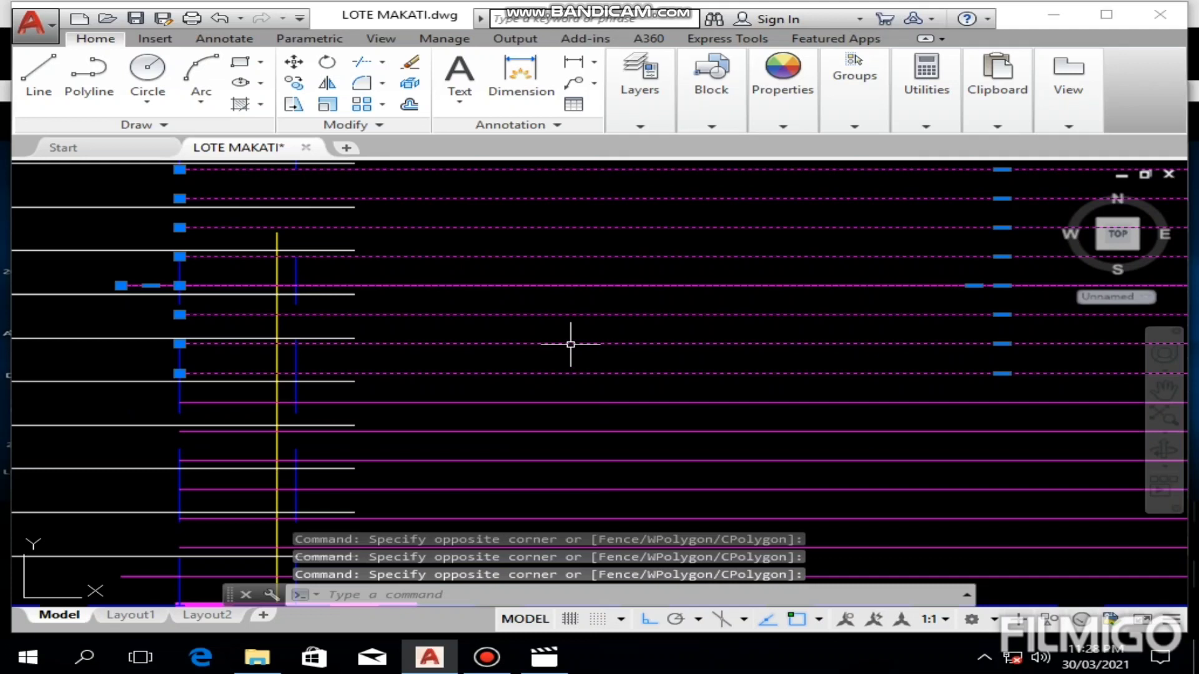
click(549, 388)
middle_drag(532, 445, 537, 304)
click(492, 439)
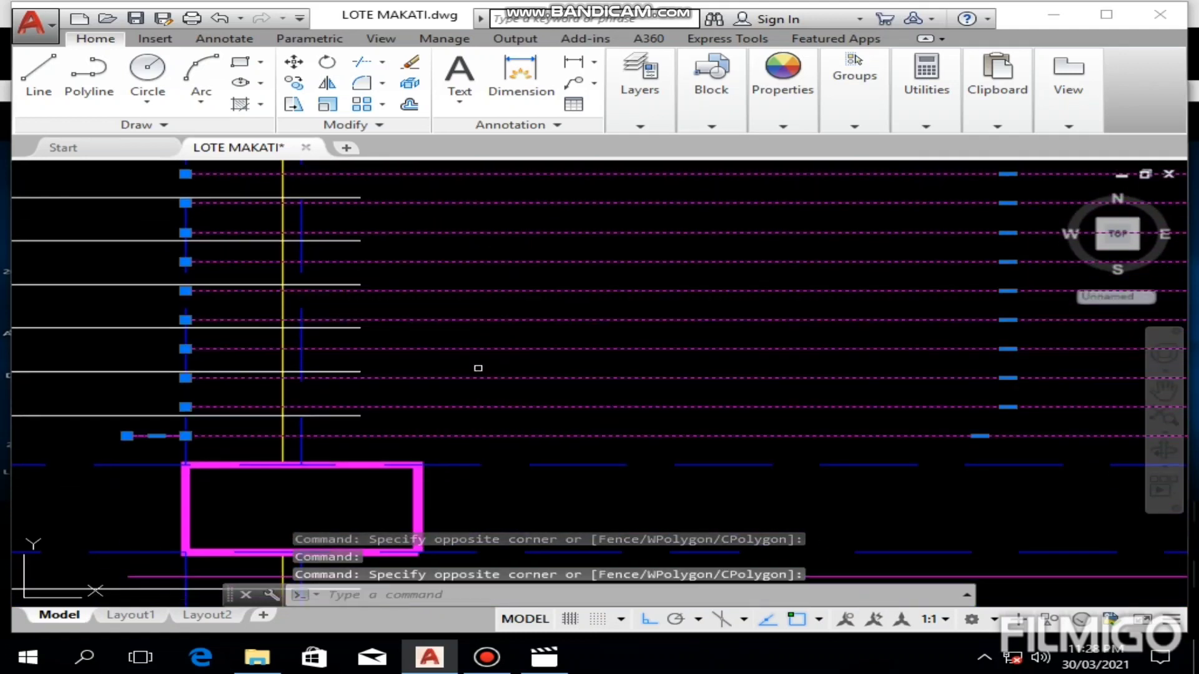
click(293, 61)
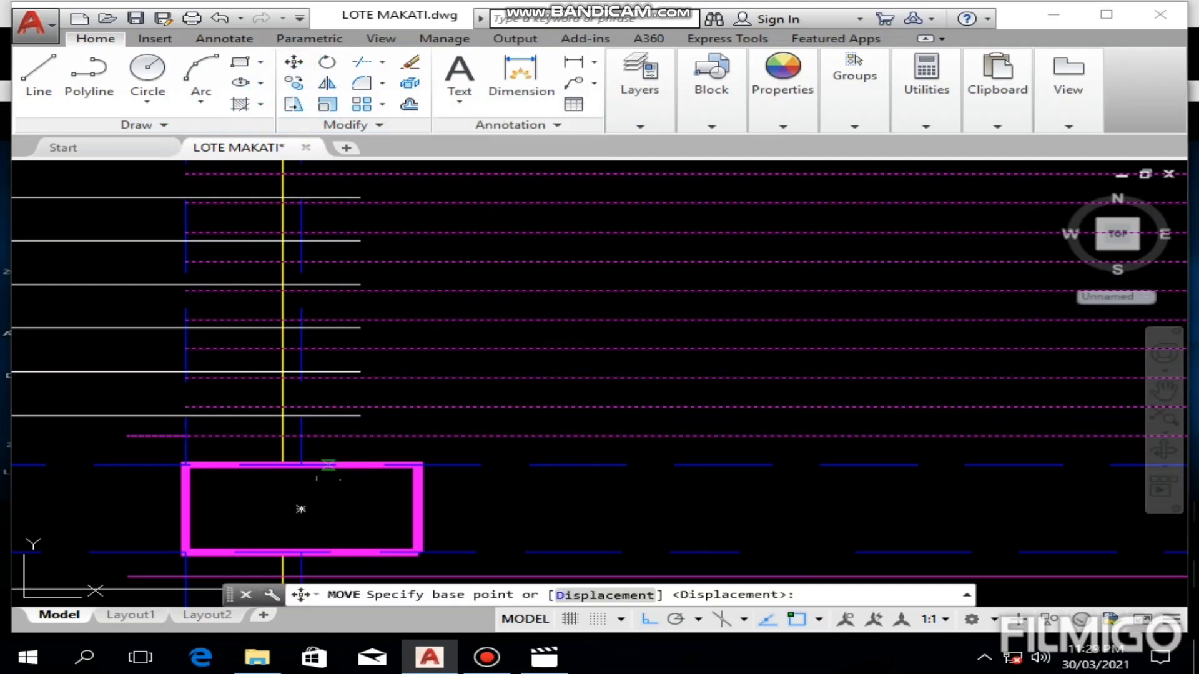
click(669, 435)
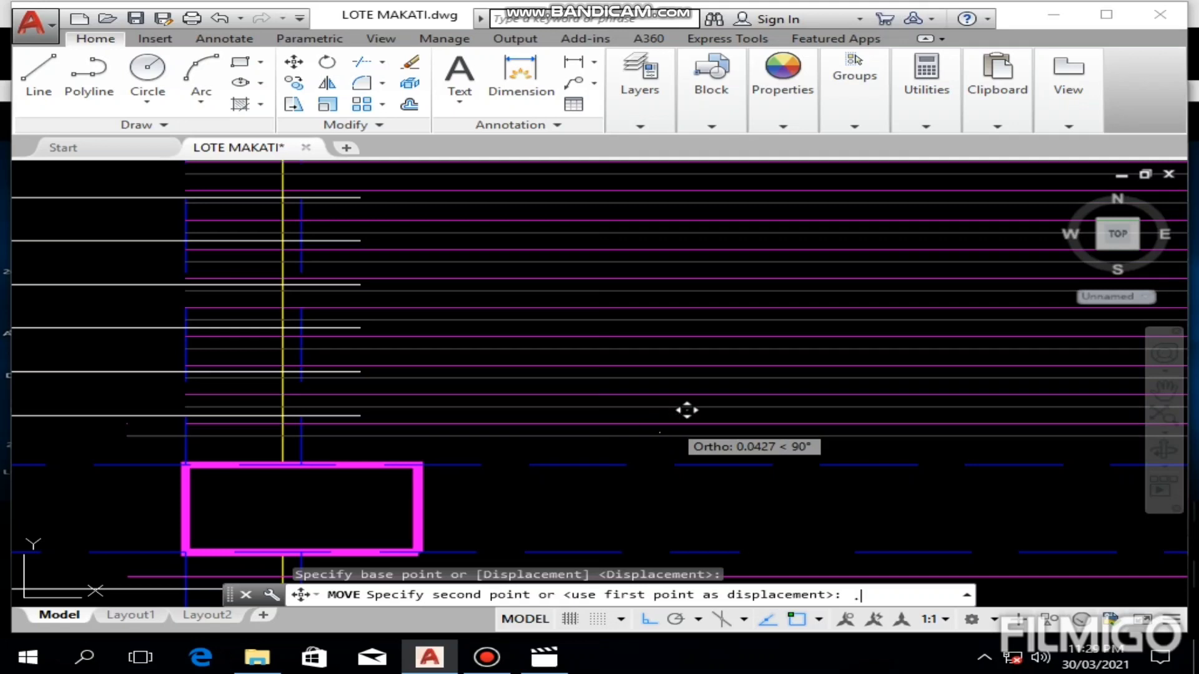
text(.02)
key(Return)
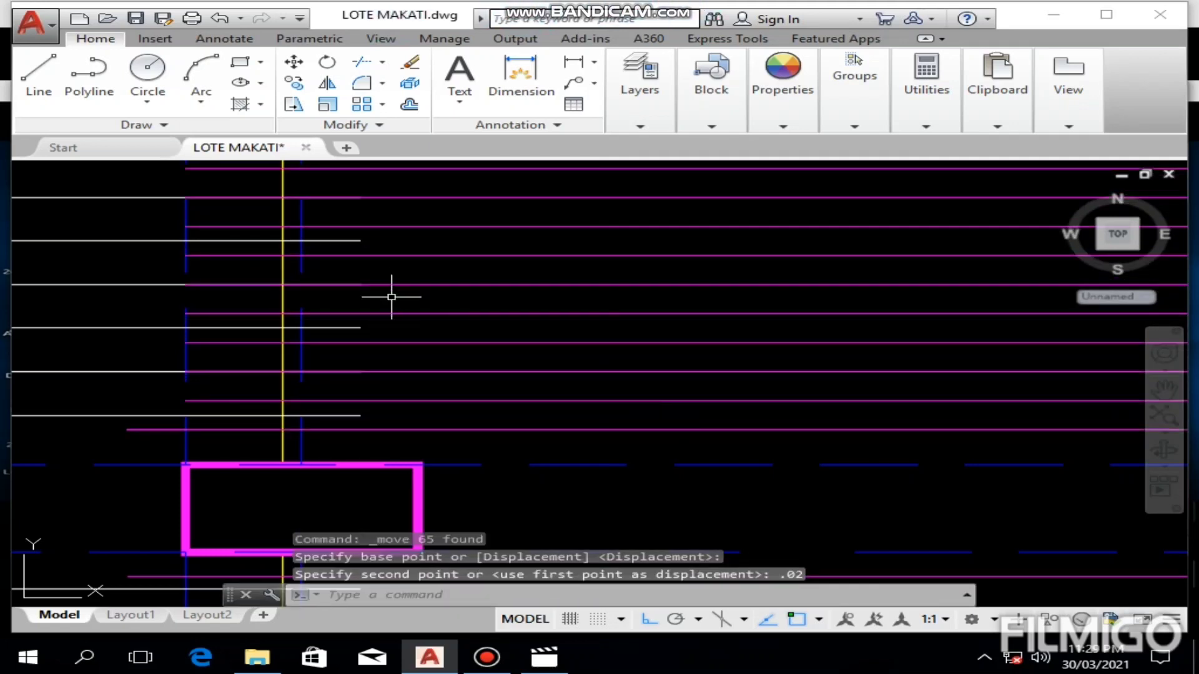
Step: Undo the last move of the S5 bars
scroll(391, 297, down, 5)
scroll(448, 218, up, 3)
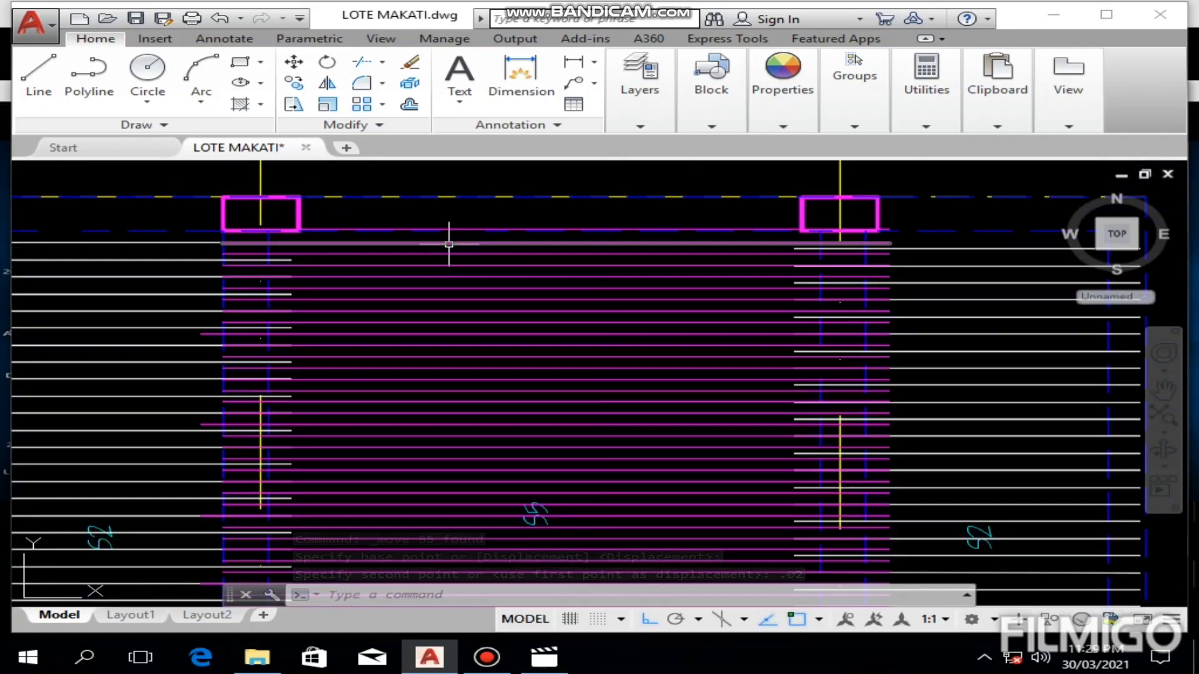
key(ctrl+z)
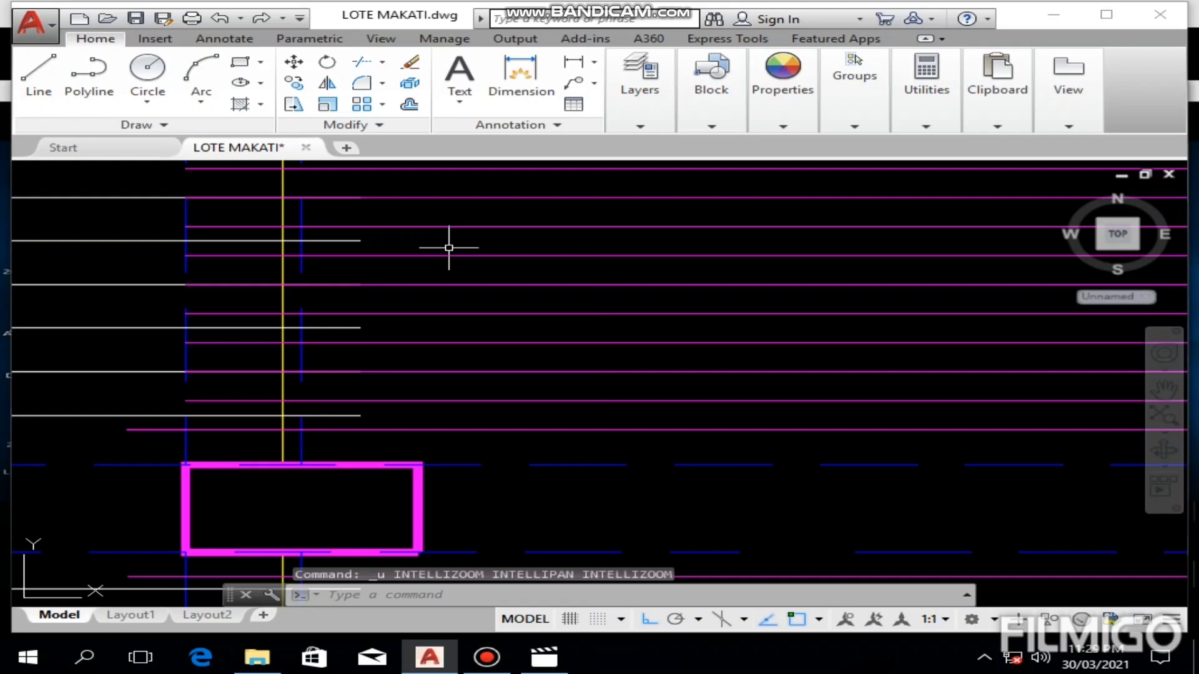
key(ctrl+z)
Step: Move all S5 bars, from the upper beam to the lower one, downward by 0.04
scroll(447, 268, down, 10)
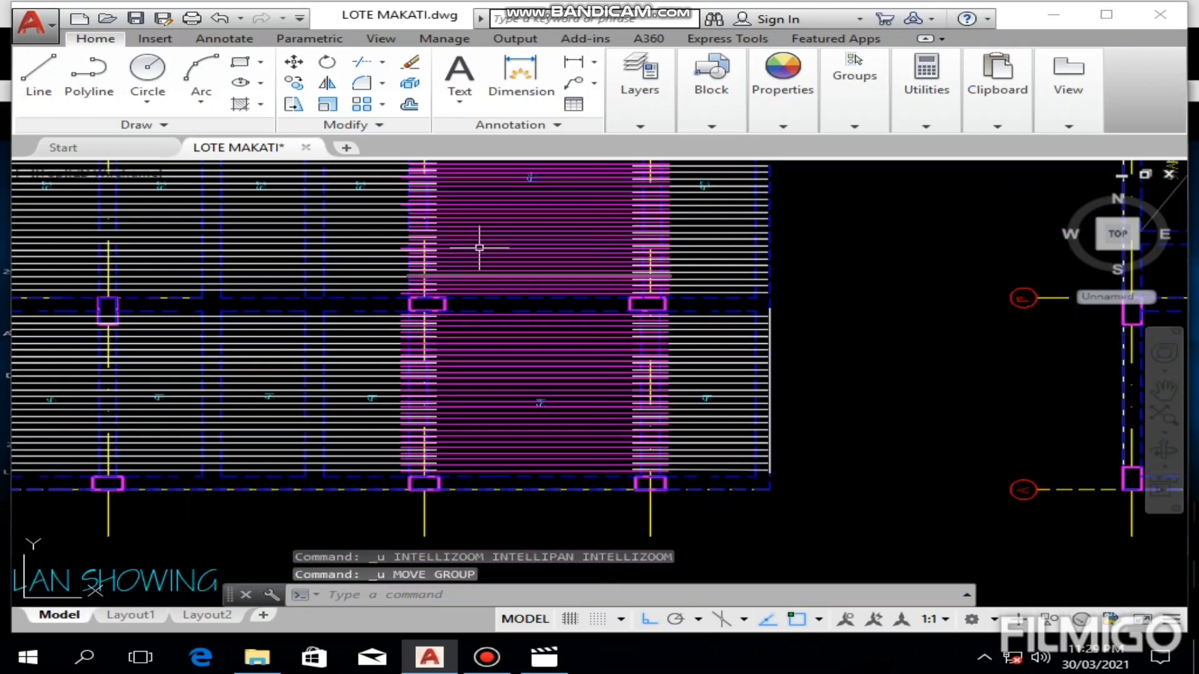
scroll(471, 270, up, 5)
middle_drag(470, 269, 456, 383)
scroll(482, 315, down, 5)
middle_drag(514, 198, 495, 331)
scroll(477, 260, up, 5)
scroll(535, 287, up, 8)
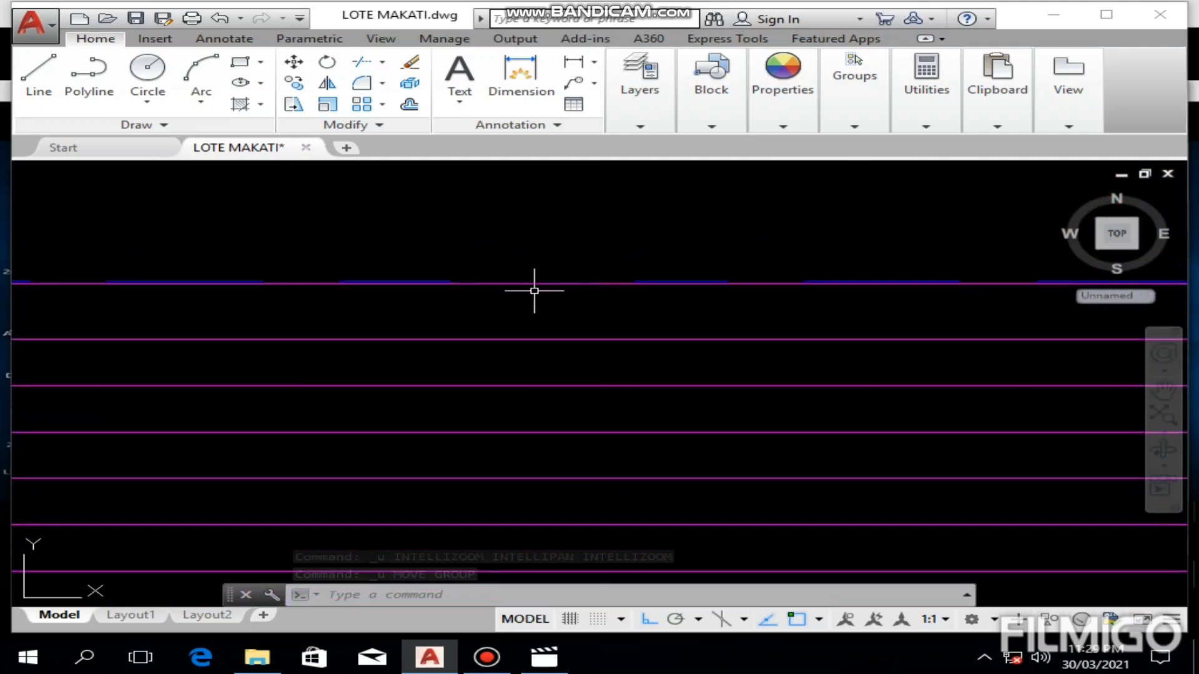
click(548, 259)
click(530, 283)
click(522, 339)
click(492, 423)
scroll(546, 408, down, 6)
middle_drag(543, 404, 724, 287)
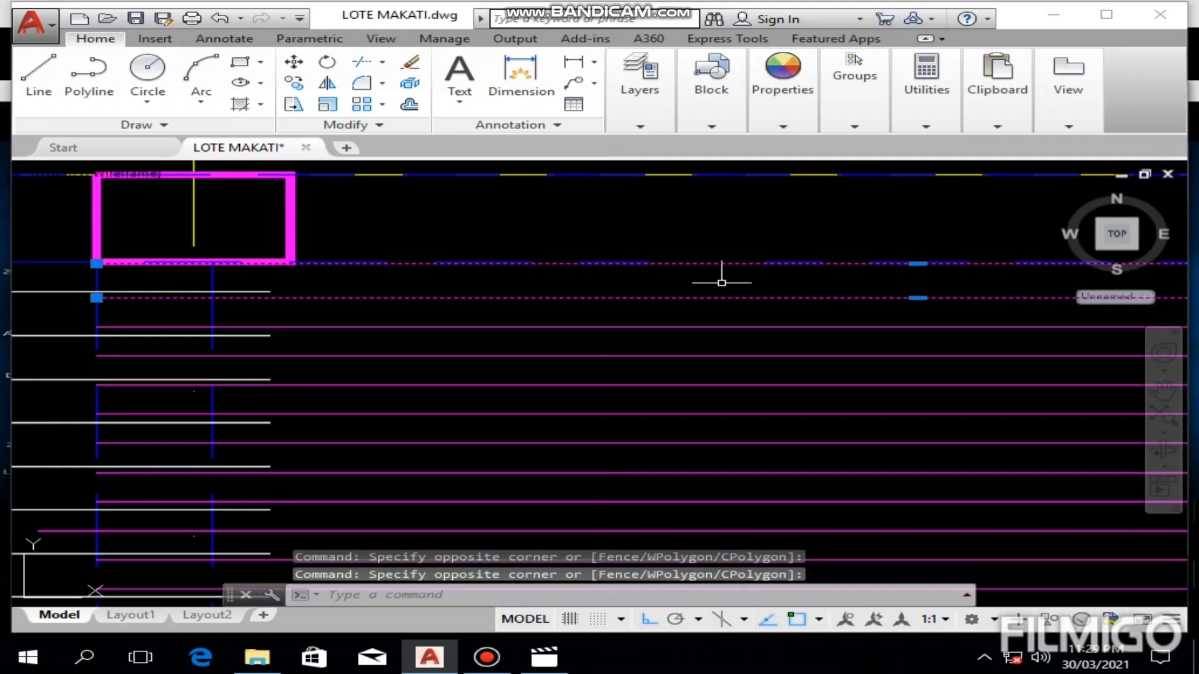
click(533, 312)
click(504, 499)
middle_drag(504, 503, 589, 266)
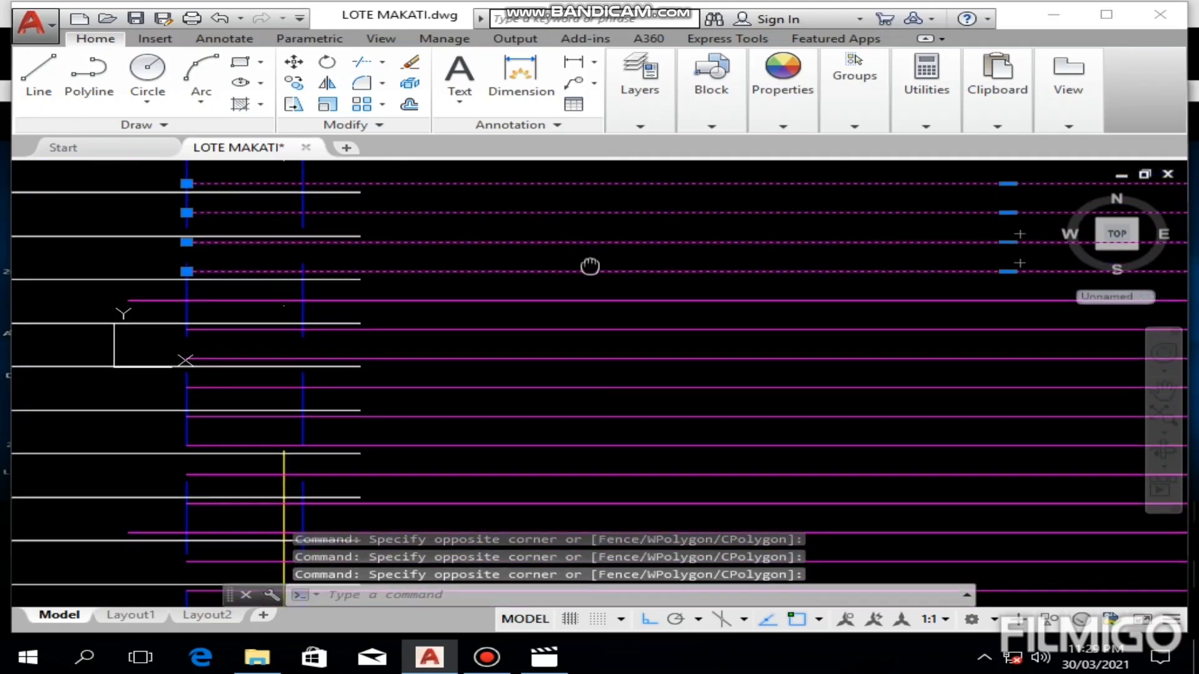
click(579, 285)
click(540, 464)
middle_drag(539, 464, 589, 294)
click(588, 315)
click(556, 472)
middle_drag(560, 431, 566, 318)
click(566, 318)
click(543, 473)
middle_drag(543, 474, 539, 335)
click(539, 335)
click(473, 515)
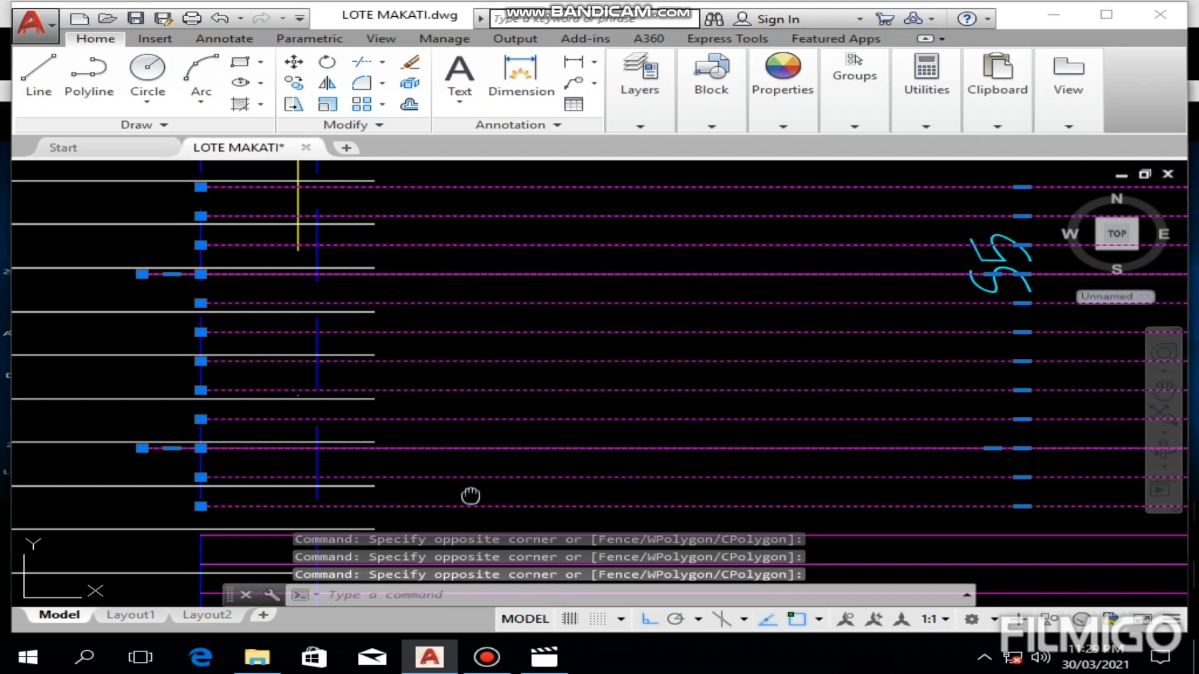
middle_drag(468, 495, 505, 265)
click(531, 294)
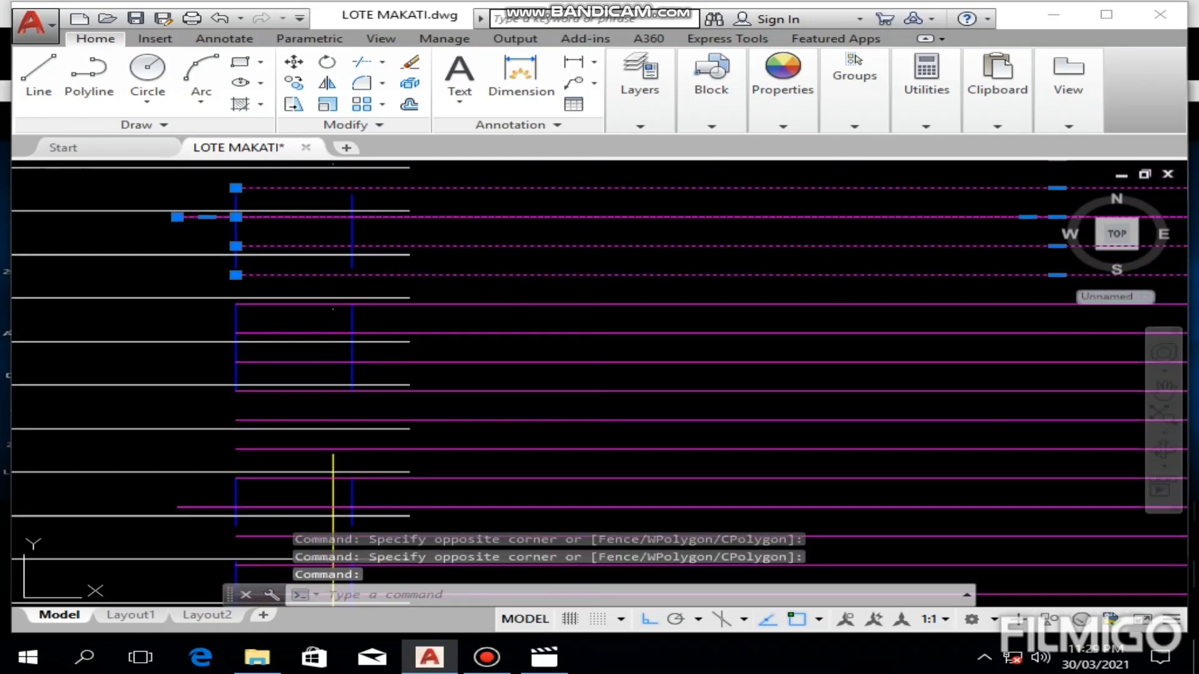
click(507, 510)
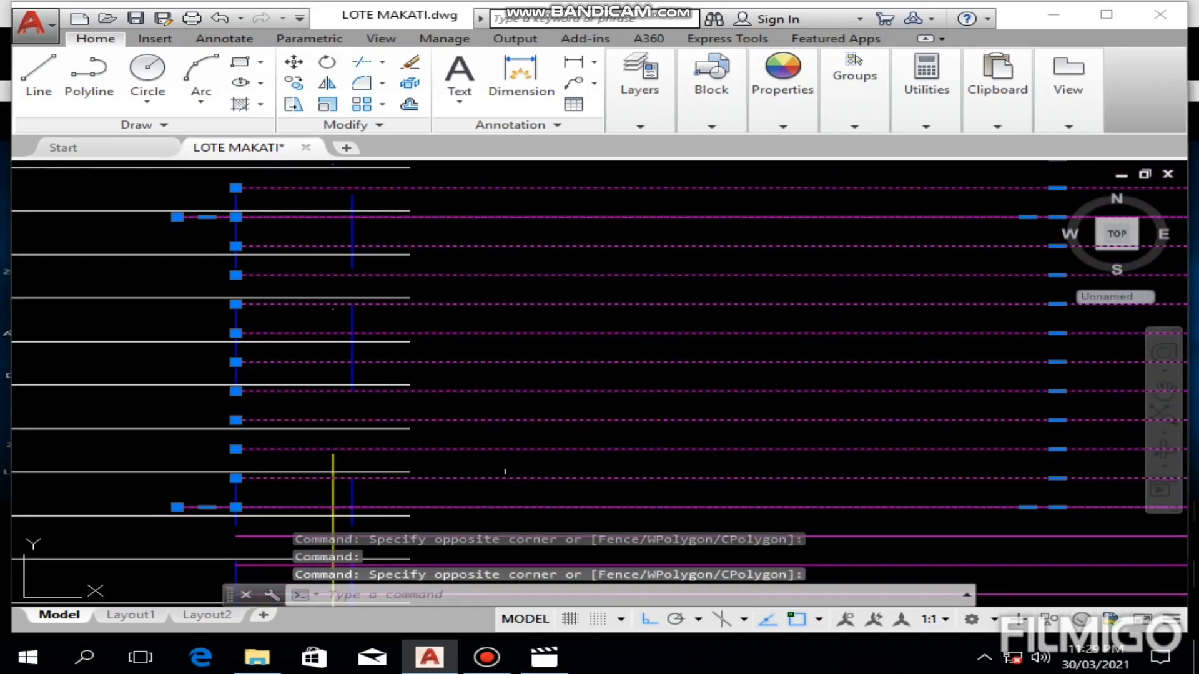
click(536, 321)
click(509, 528)
middle_drag(555, 439, 550, 196)
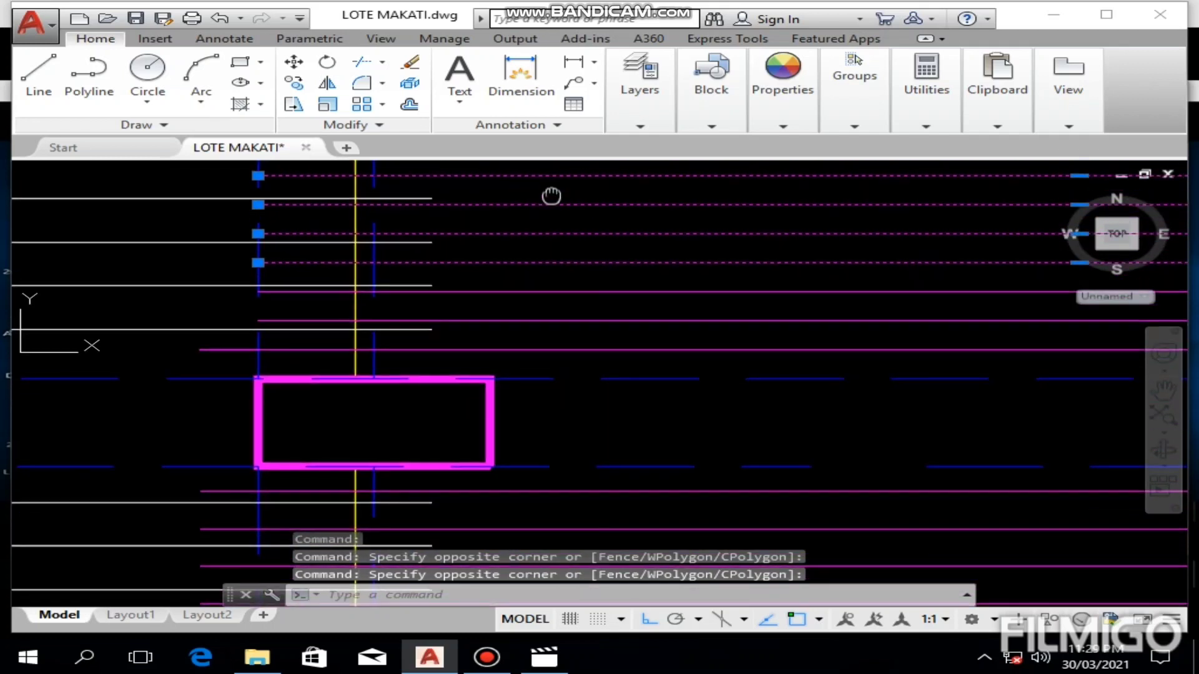
click(552, 277)
click(541, 365)
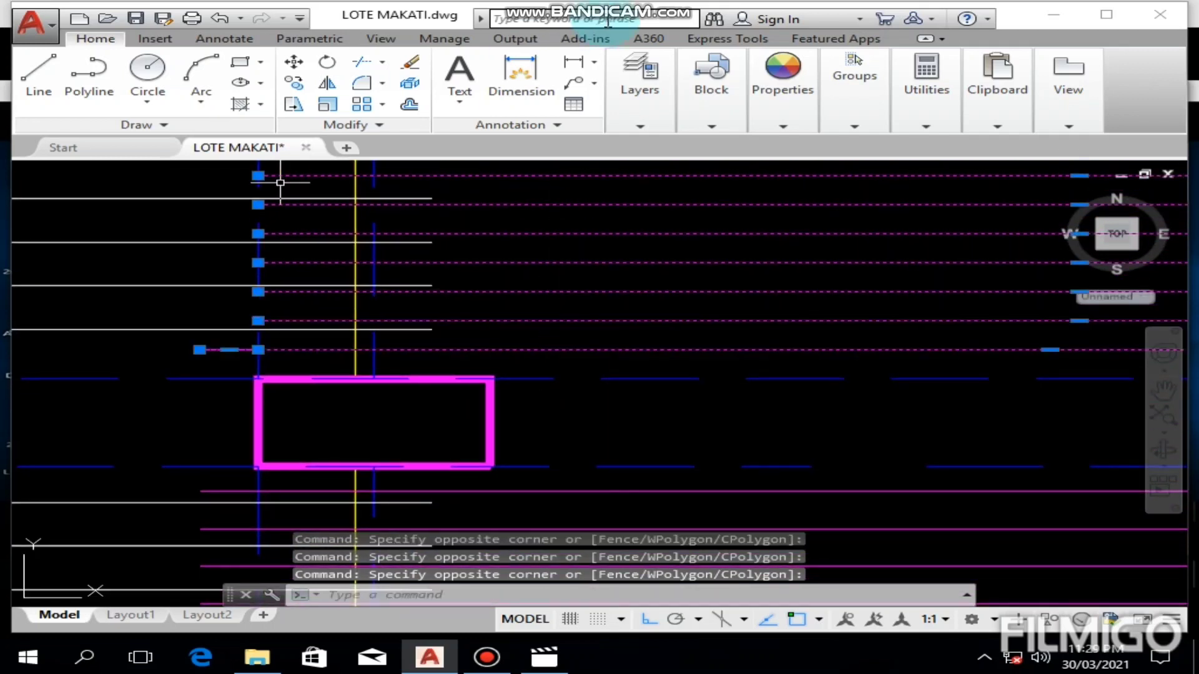
click(292, 65)
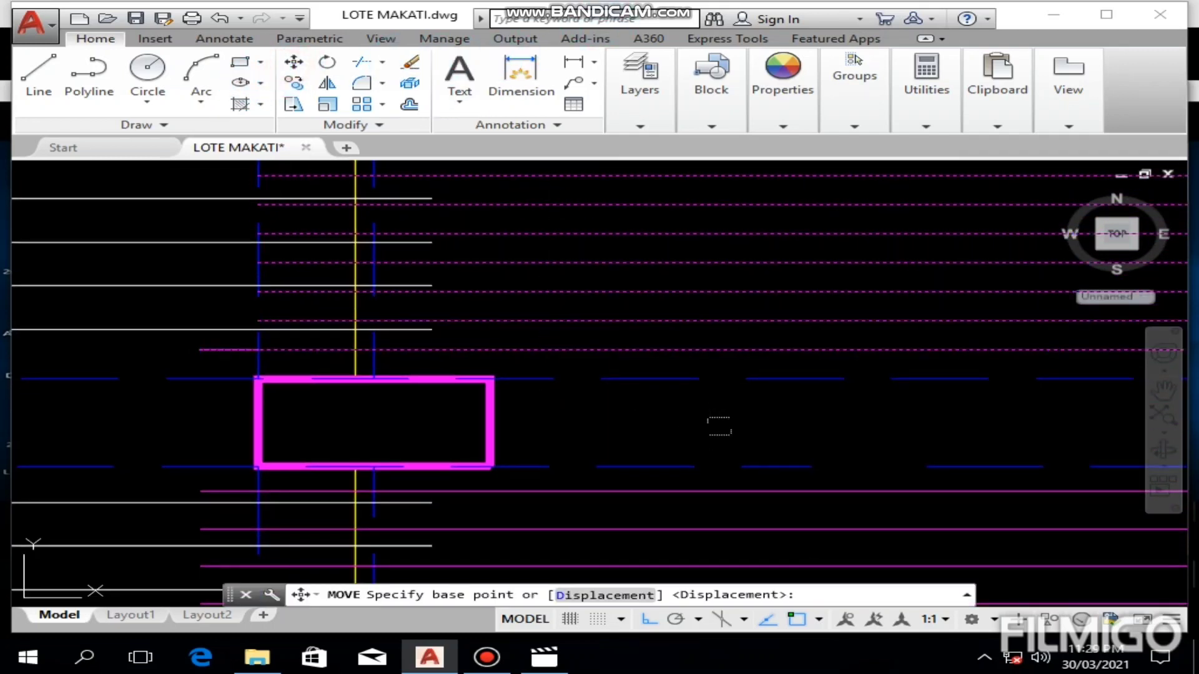
click(739, 405)
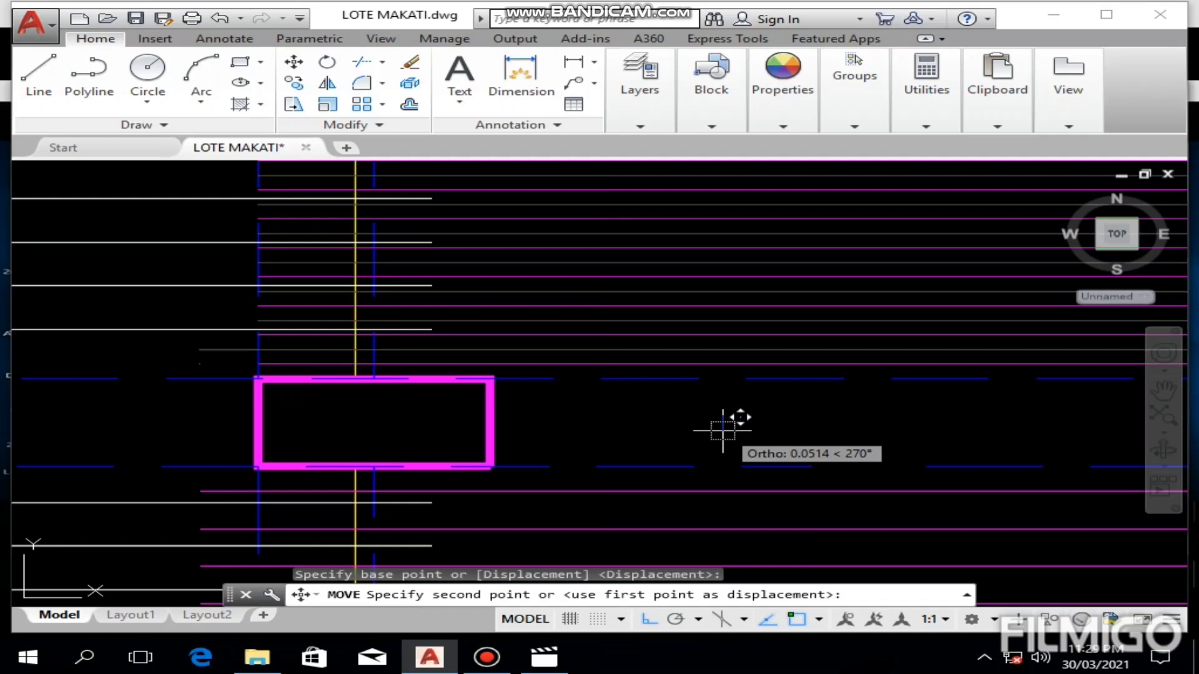
key(Return)
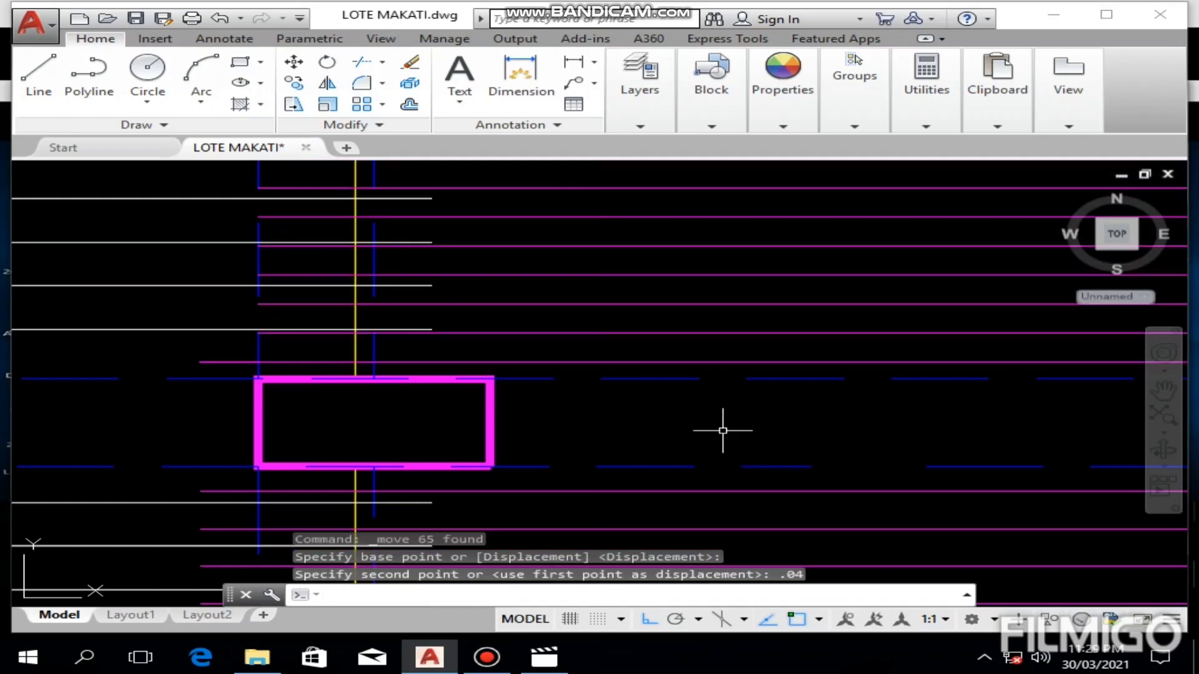
key(Escape)
Step: Examine how the S5 bars sit against the upper and lower beams and within the whole slab plan
scroll(589, 391, down, 8)
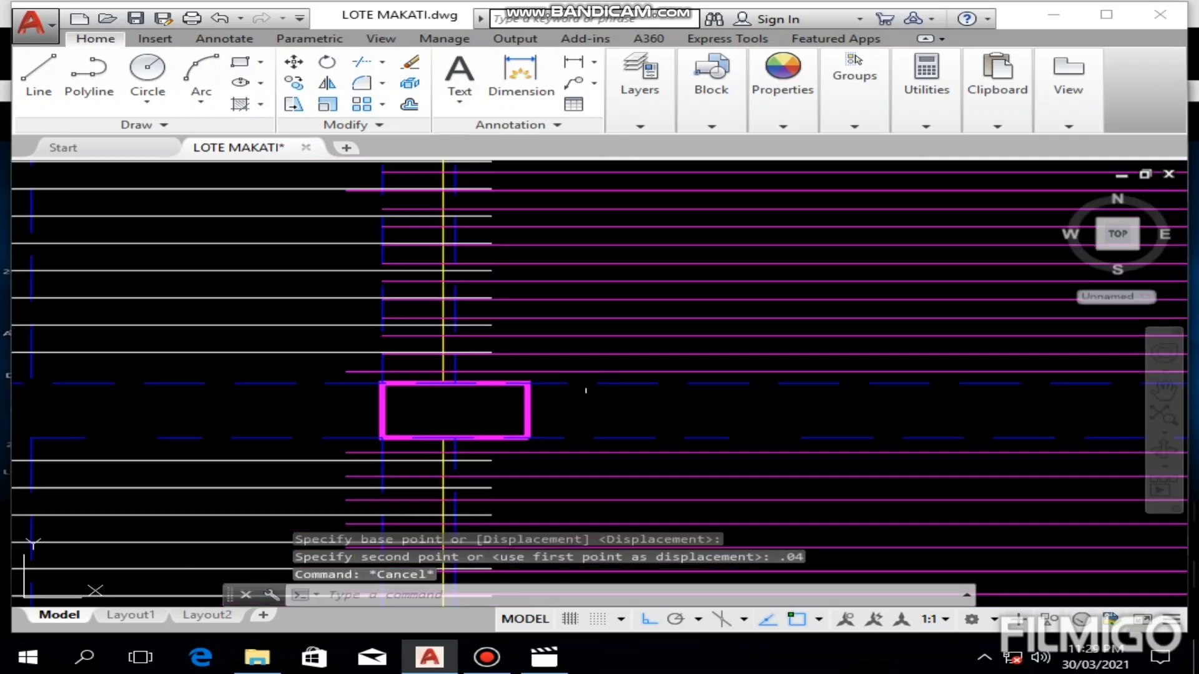
scroll(551, 285, up, 4)
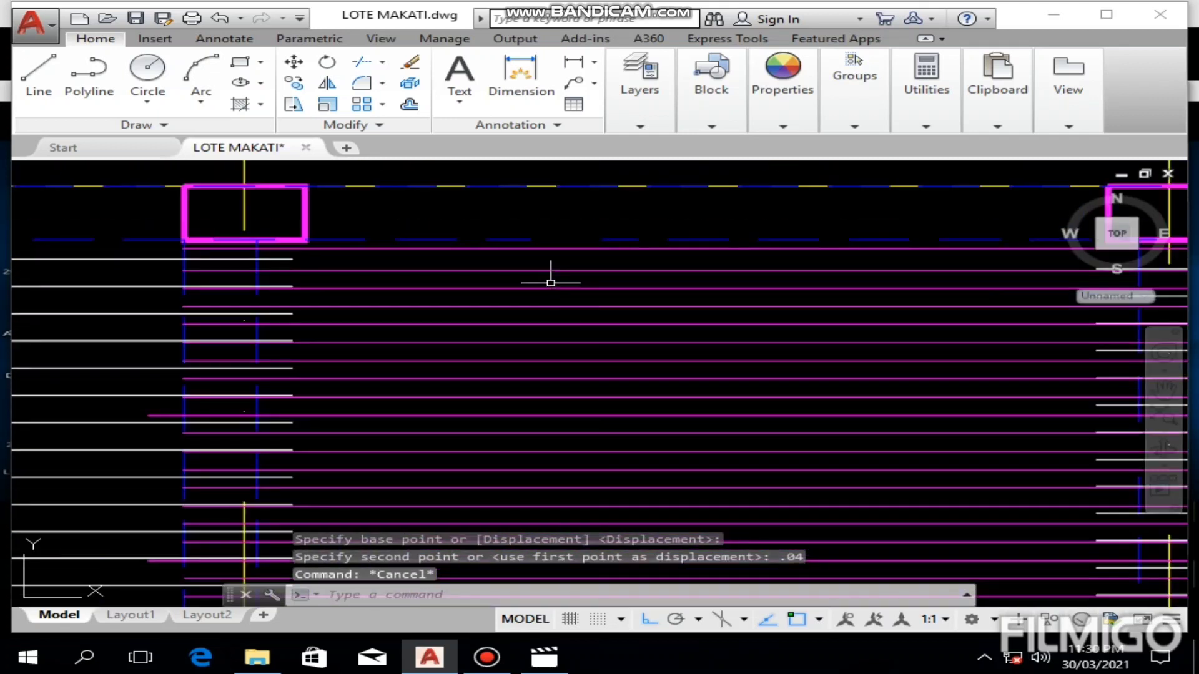
scroll(553, 283, down, 4)
scroll(554, 294, up, 6)
mouse_move(566, 313)
middle_down()
mouse_move(658, 385)
mouse_move(701, 377)
middle_up()
scroll(661, 377, down, 4)
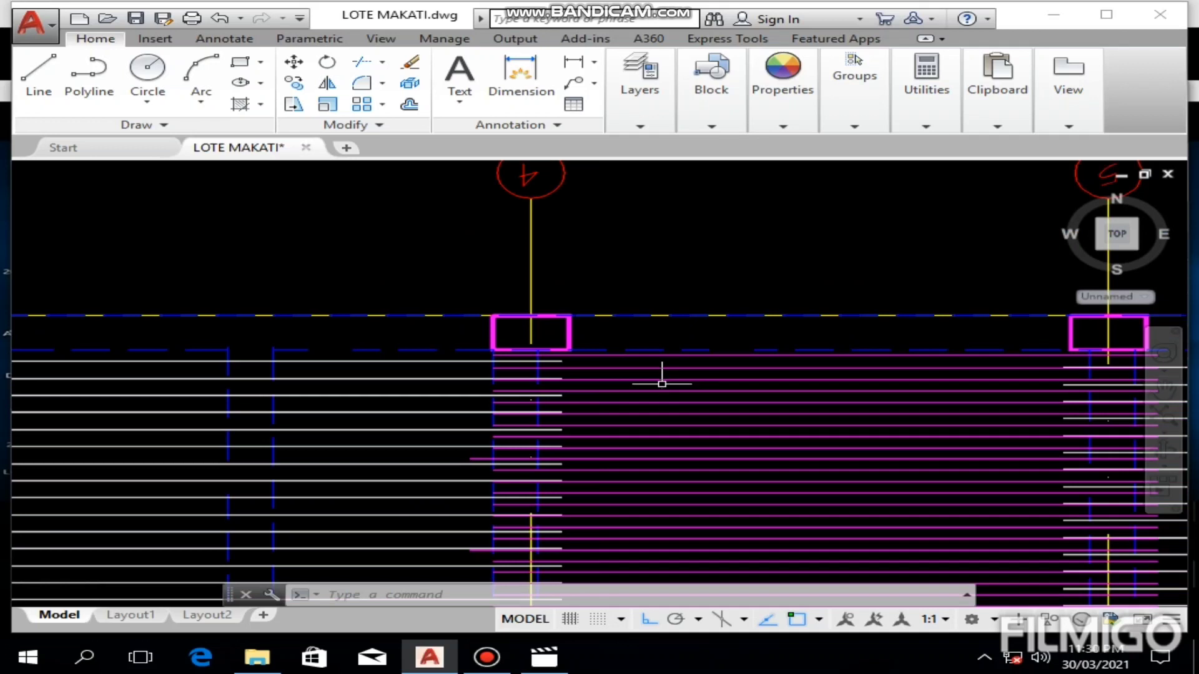
scroll(660, 377, up, 5)
scroll(687, 437, down, 2)
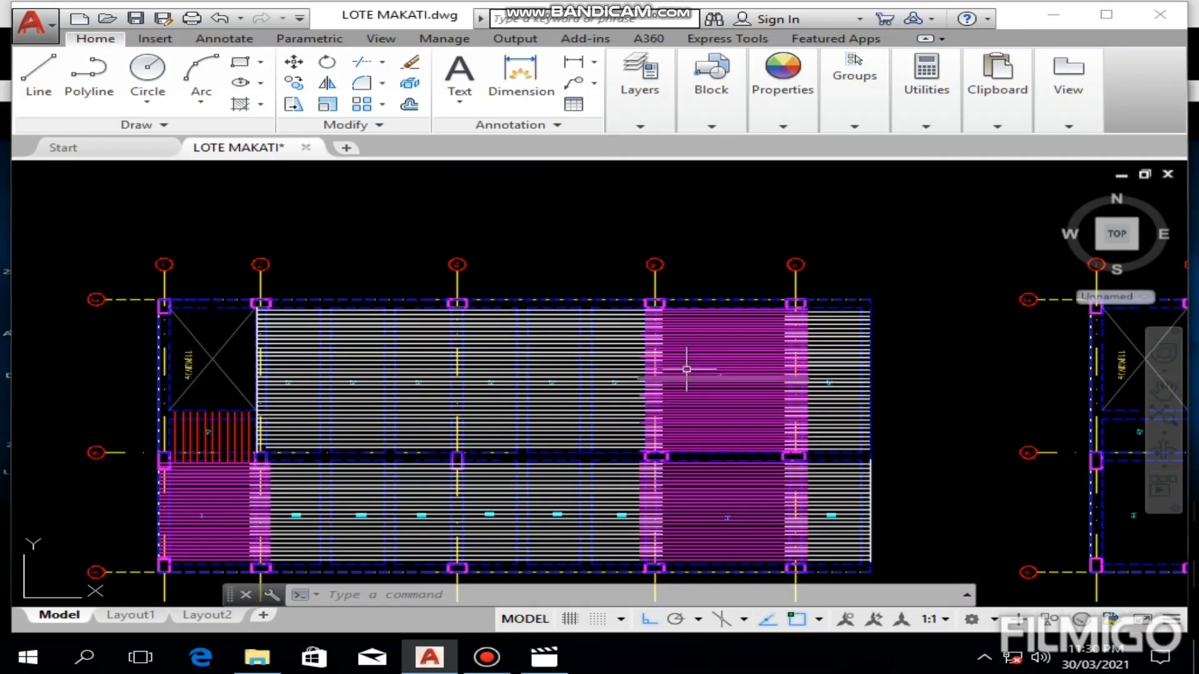
Step: Check the spacing of two adjacent S5 bars near the upper beam with a linear dimension, and erase the dimension
scroll(699, 312, up, 4)
scroll(685, 321, up, 4)
middle_drag(733, 315, 648, 302)
click(573, 61)
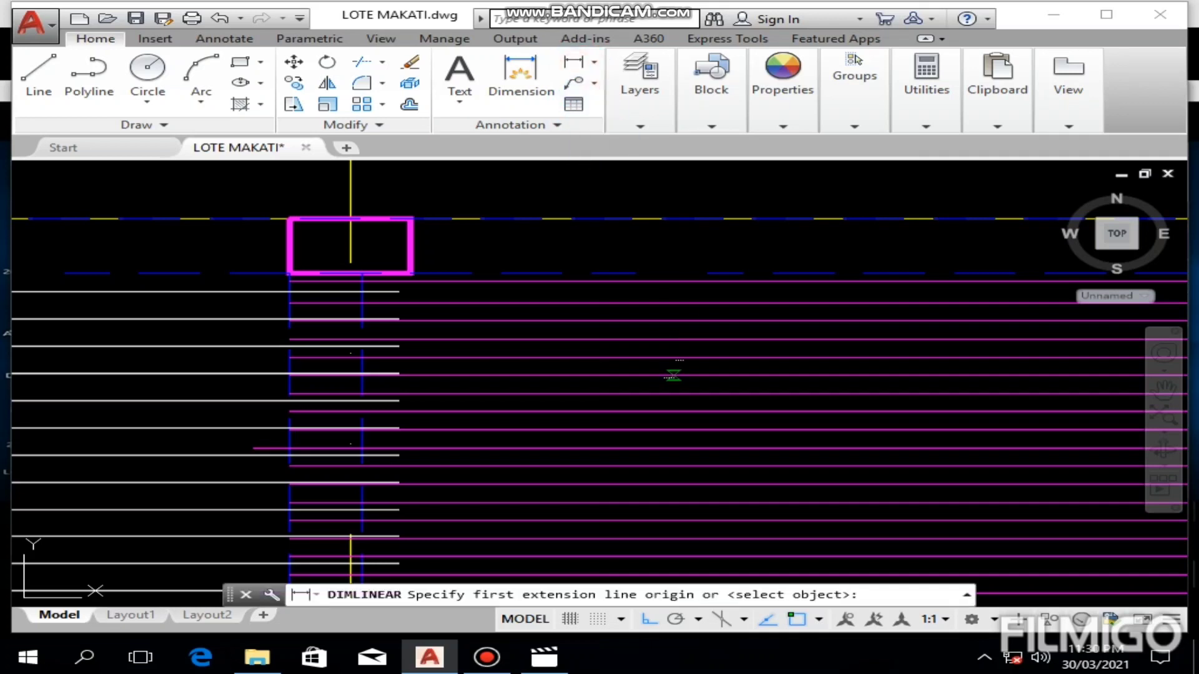
scroll(674, 309, up, 3)
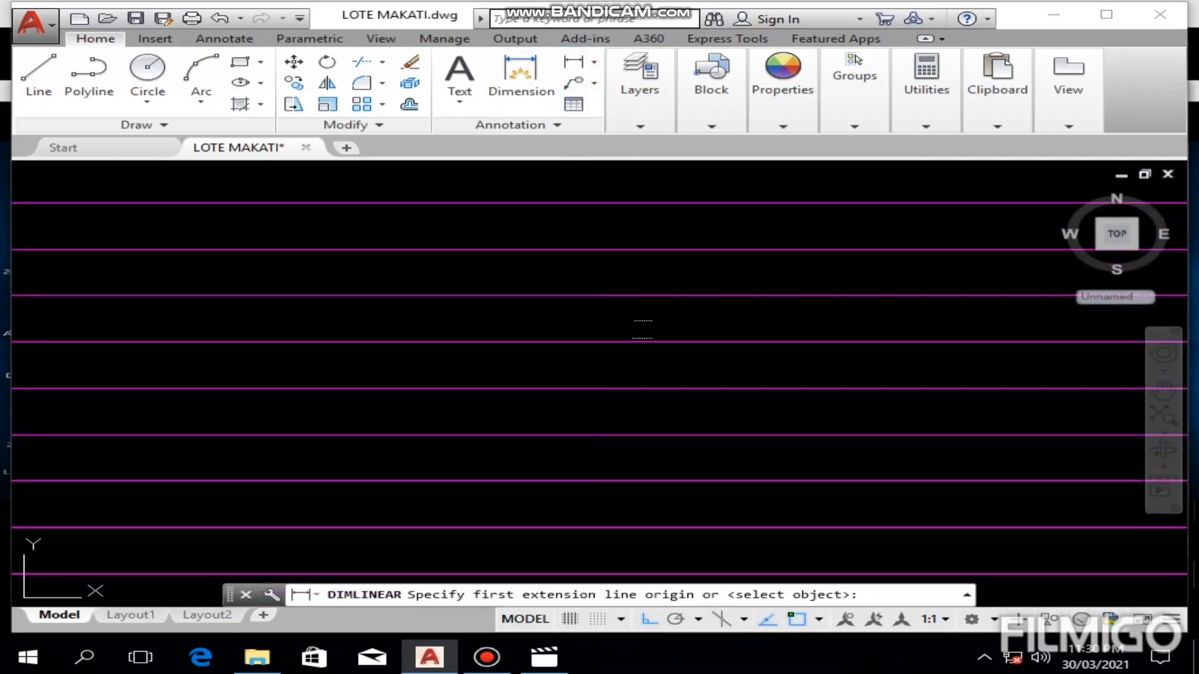
click(645, 295)
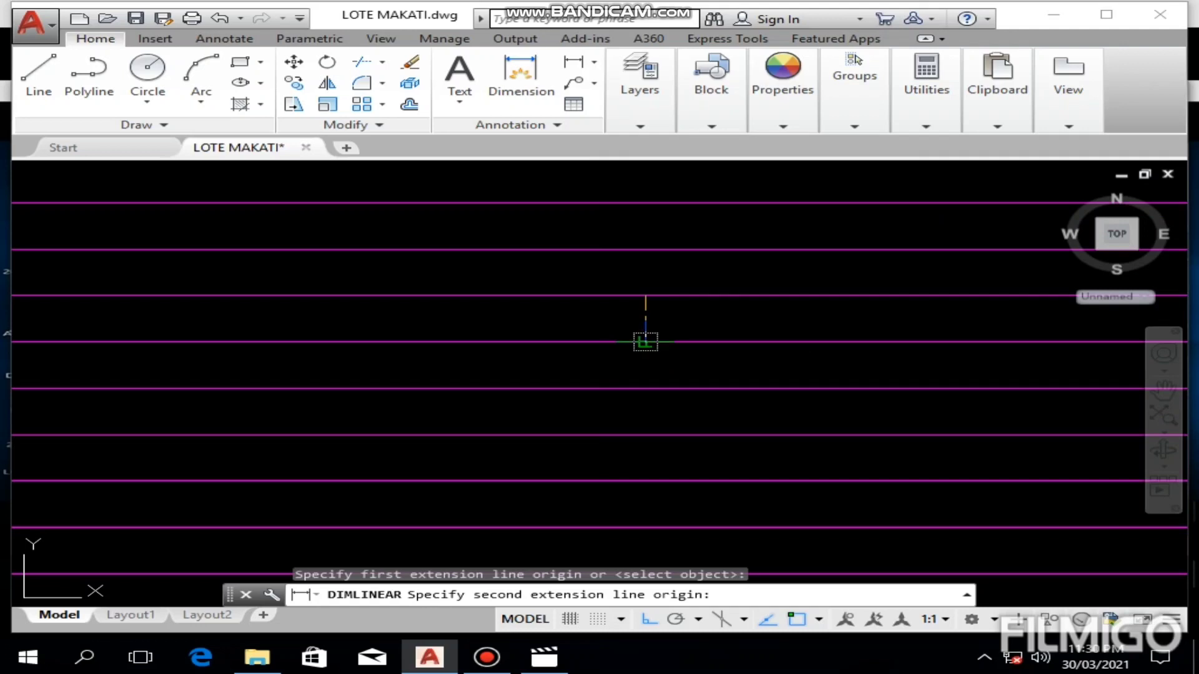
click(645, 341)
click(619, 339)
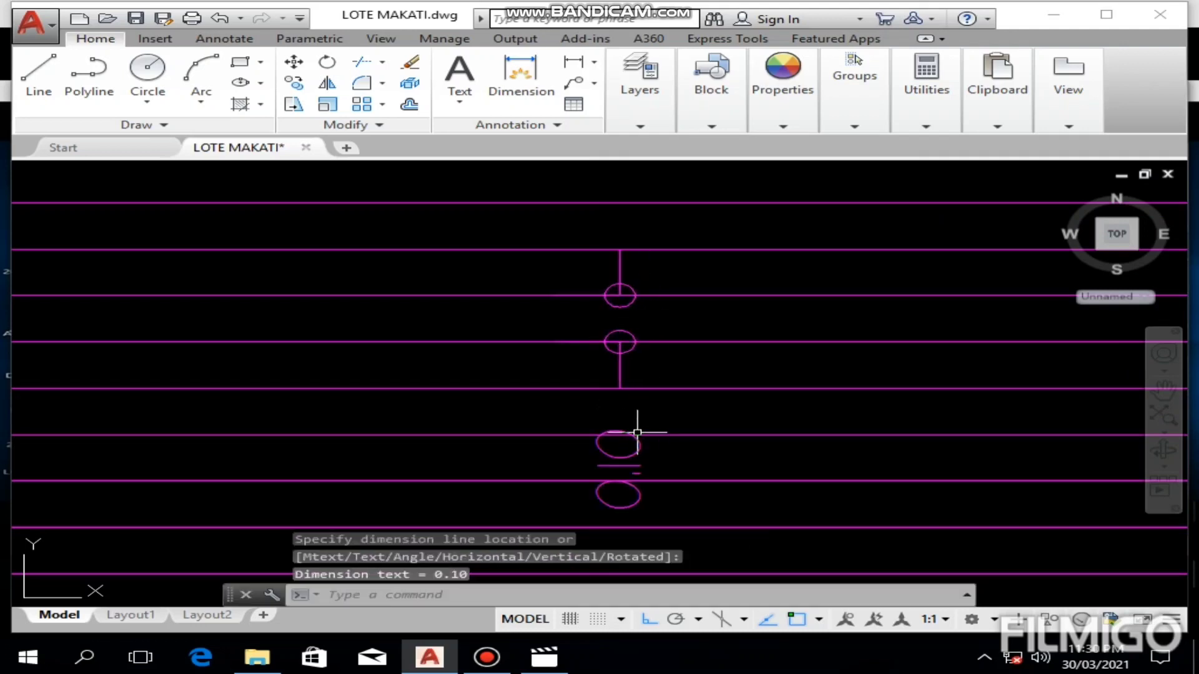
scroll(694, 418, down, 4)
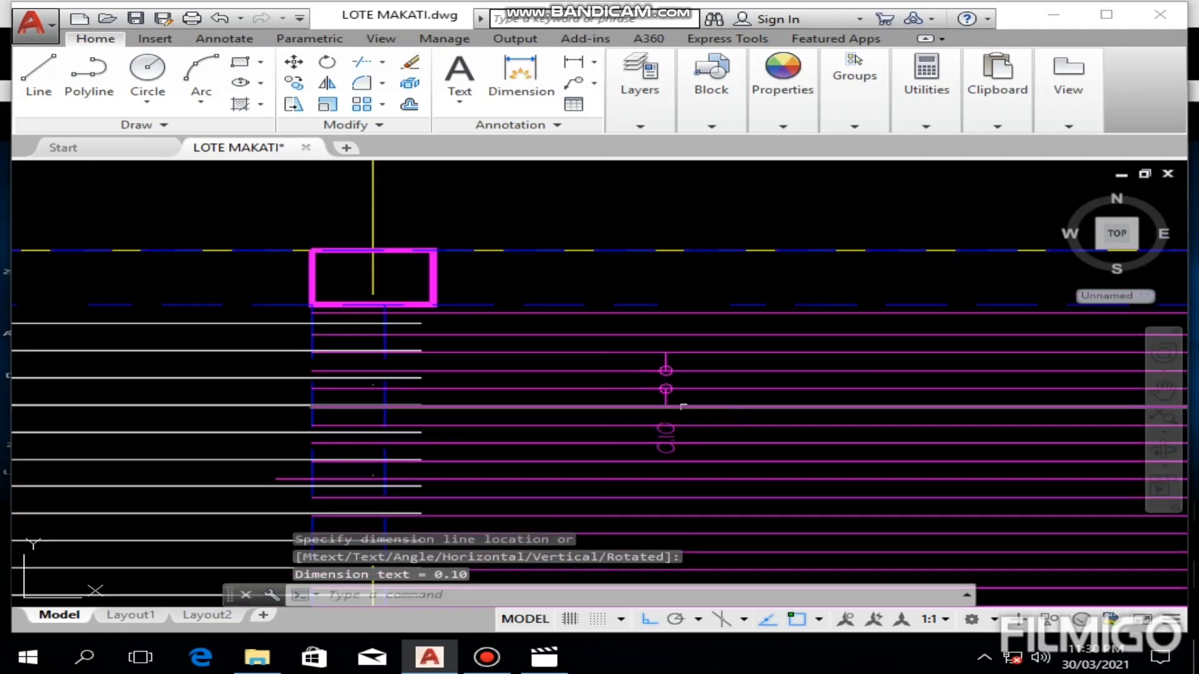
click(664, 374)
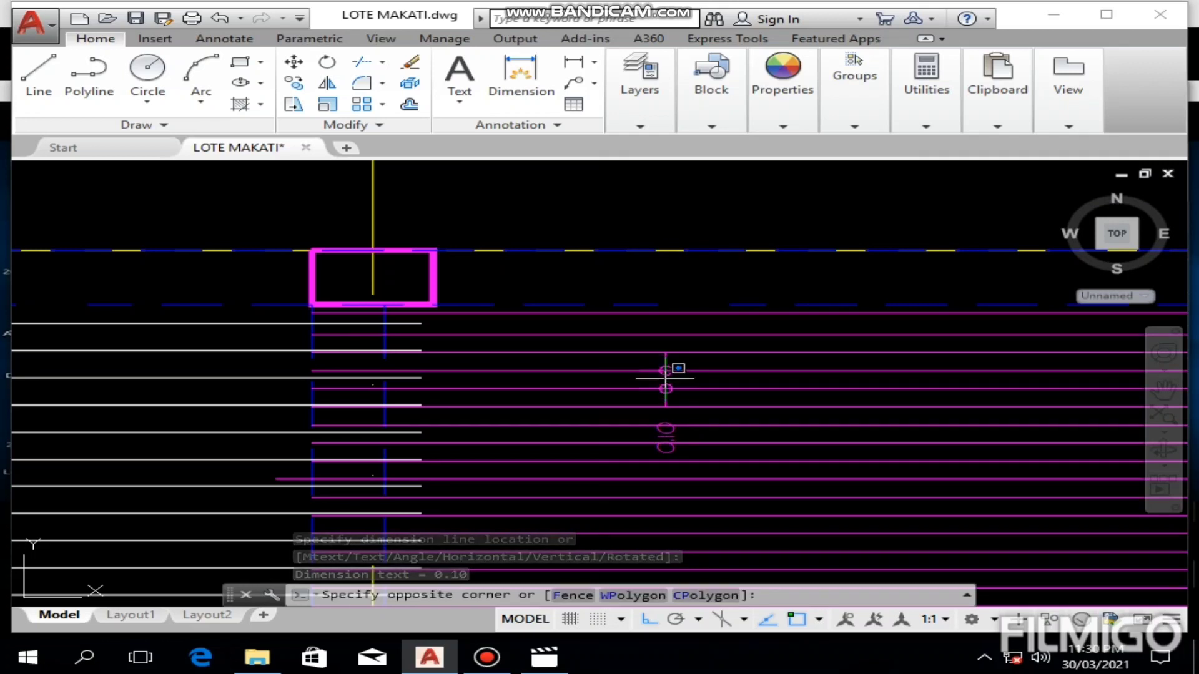
click(664, 377)
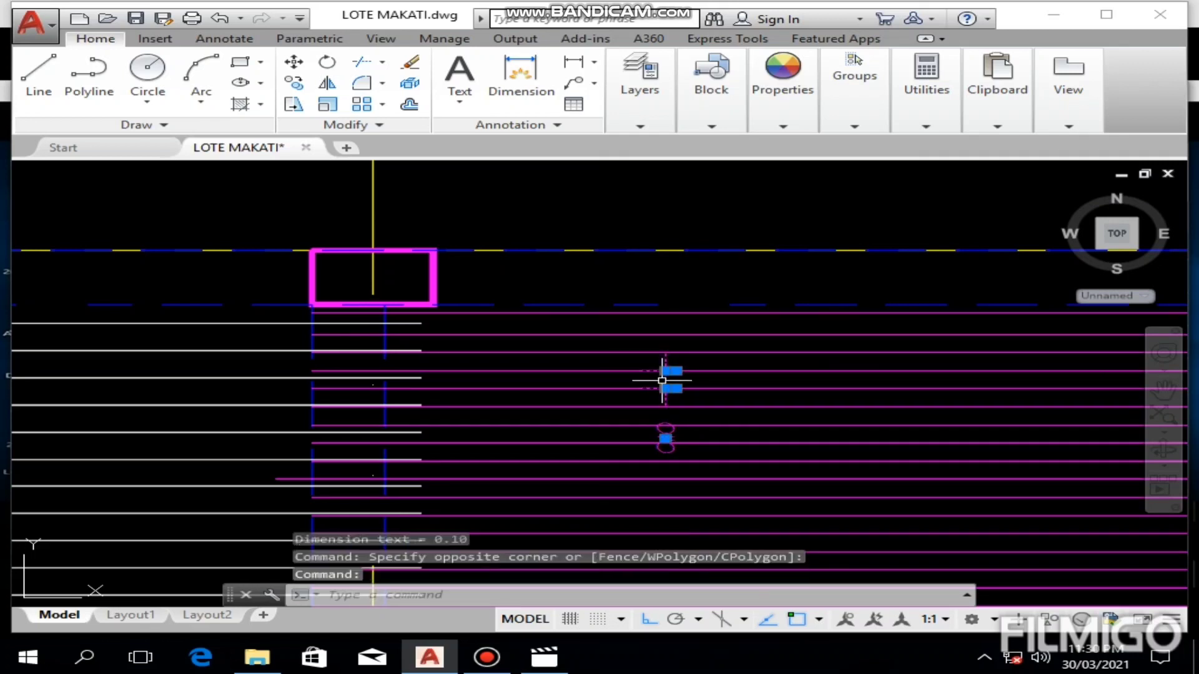
key(Delete)
click(487, 657)
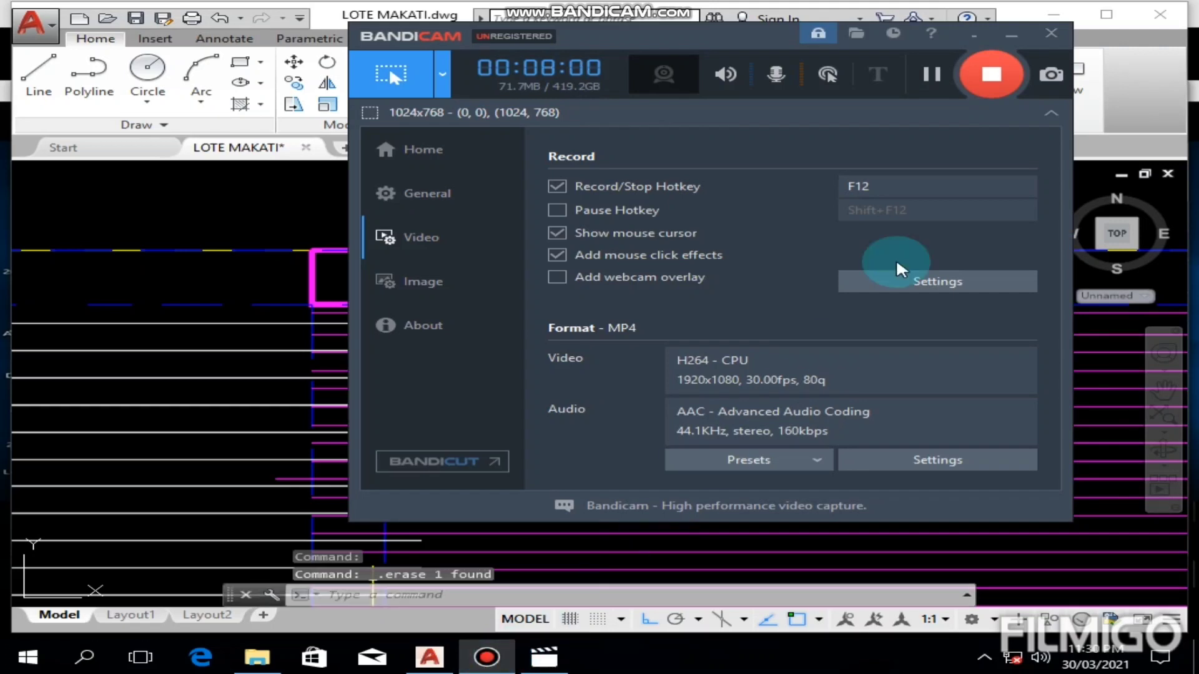
click(438, 661)
Step: Check the spacing of two adjacent white bars in an S2 panel with a linear dimension, and erase the dimension
scroll(650, 380, down, 4)
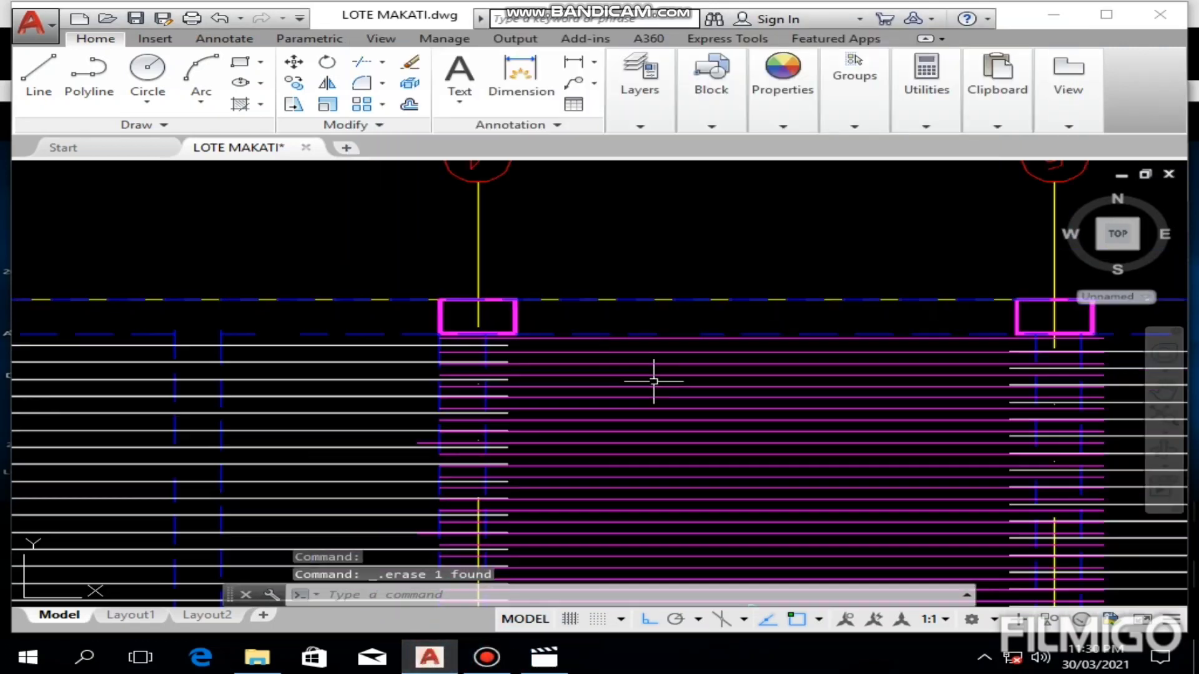
middle_drag(639, 414, 826, 309)
scroll(583, 340, up, 3)
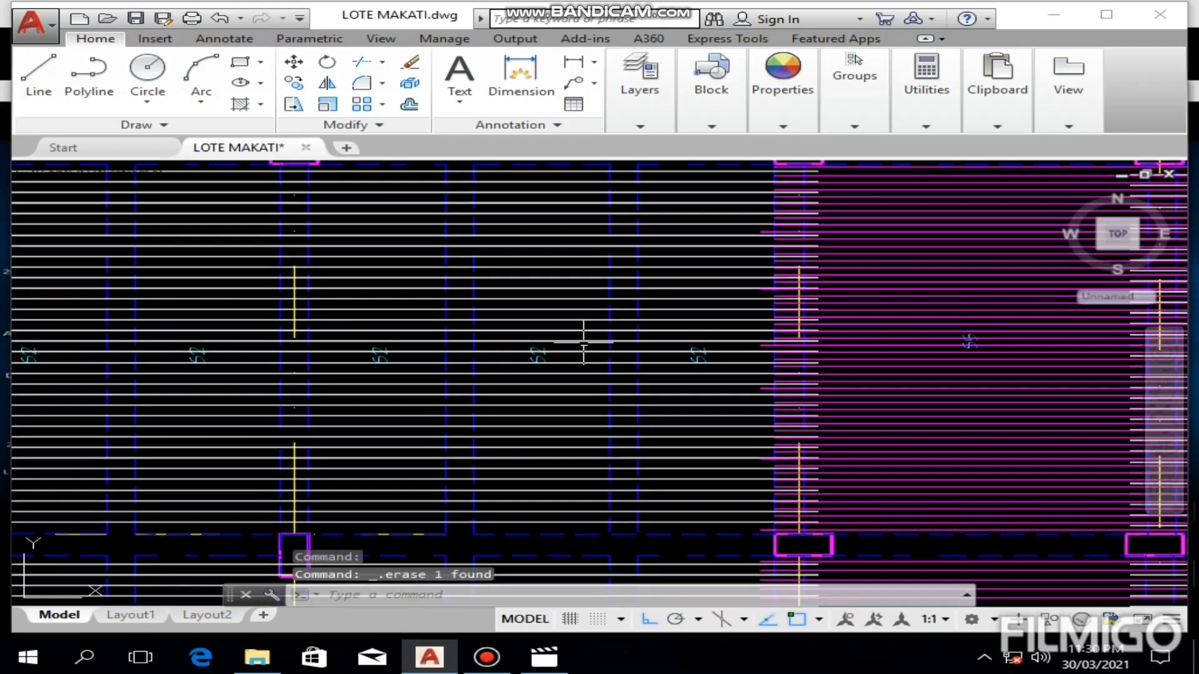
middle_drag(574, 342, 563, 442)
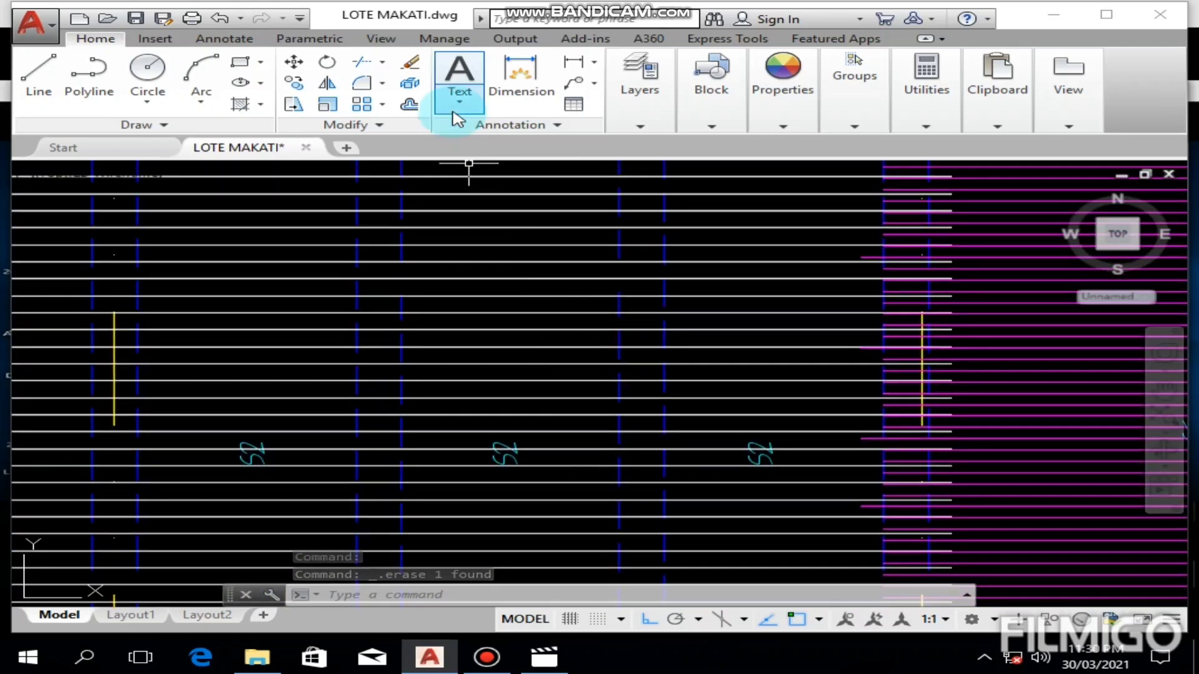
click(573, 62)
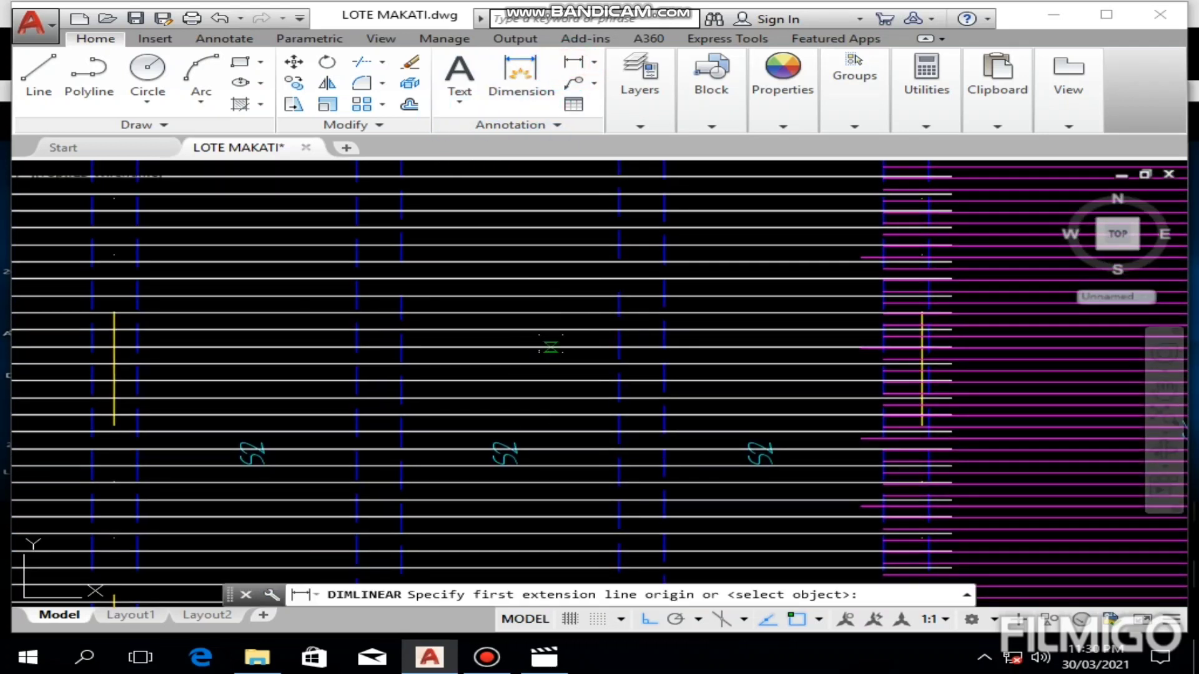
click(550, 344)
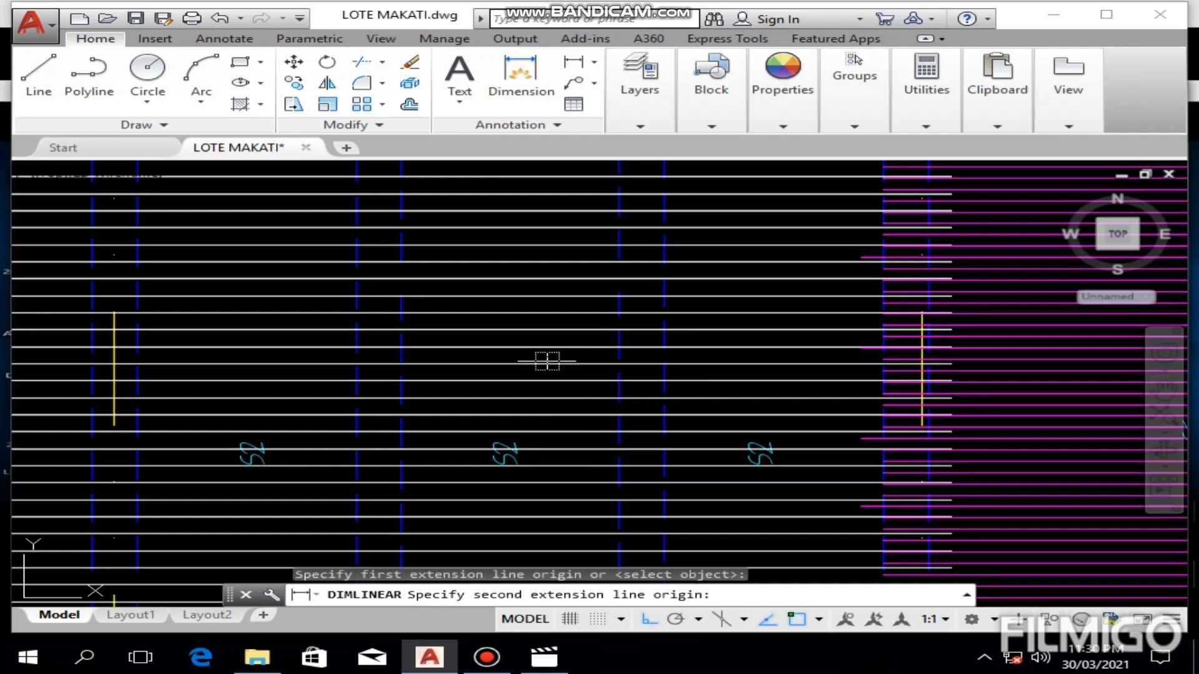
click(547, 361)
click(552, 362)
scroll(553, 360, up, 6)
middle_drag(539, 432, 537, 372)
scroll(552, 350, down, 4)
click(542, 385)
key(Delete)
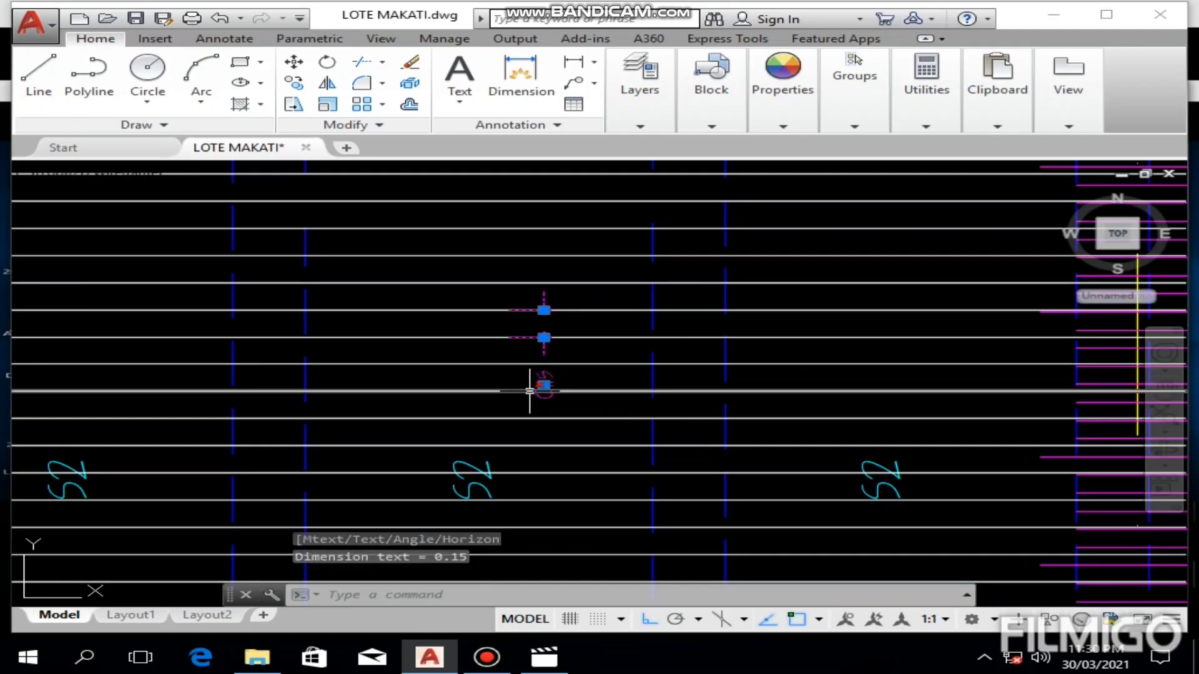
Step: Examine the bottom bar spacings in the Cont. Bottom column of the slab schedule above the plans
scroll(539, 383, down, 5)
mouse_move(292, 320)
middle_down()
mouse_move(427, 330)
mouse_move(732, 301)
mouse_move(621, 385)
middle_up()
scroll(624, 442, up, 4)
scroll(632, 369, down, 6)
middle_drag(689, 235, 508, 541)
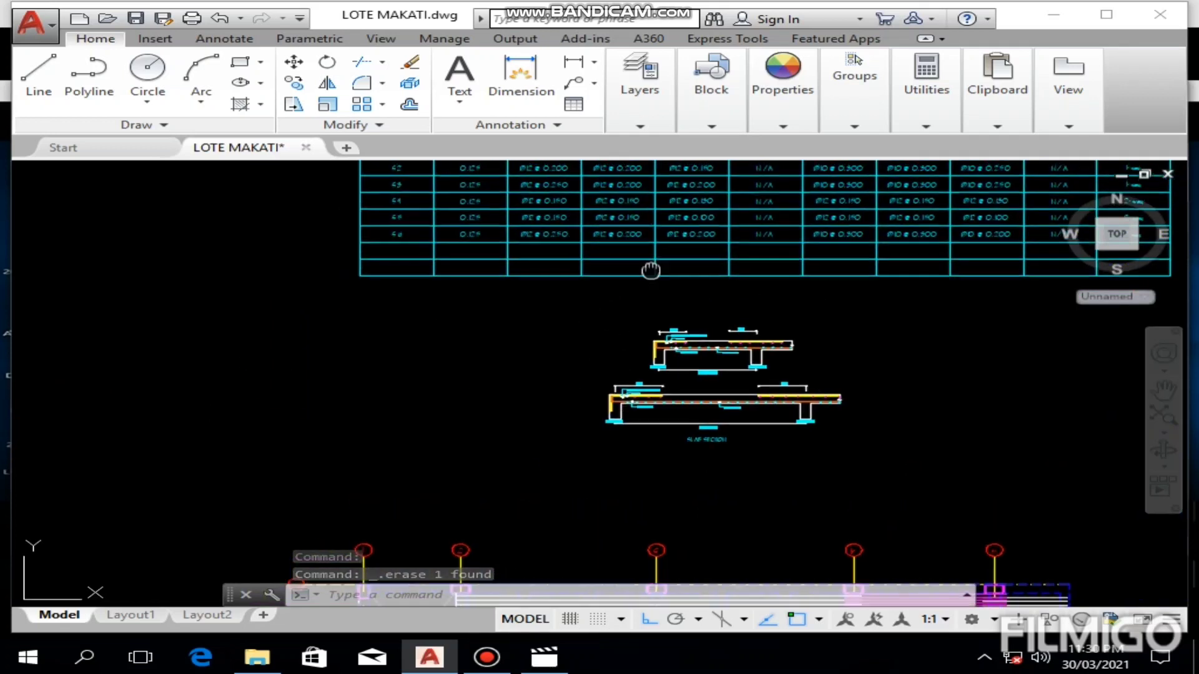
scroll(481, 308, up, 5)
middle_drag(824, 324, 489, 343)
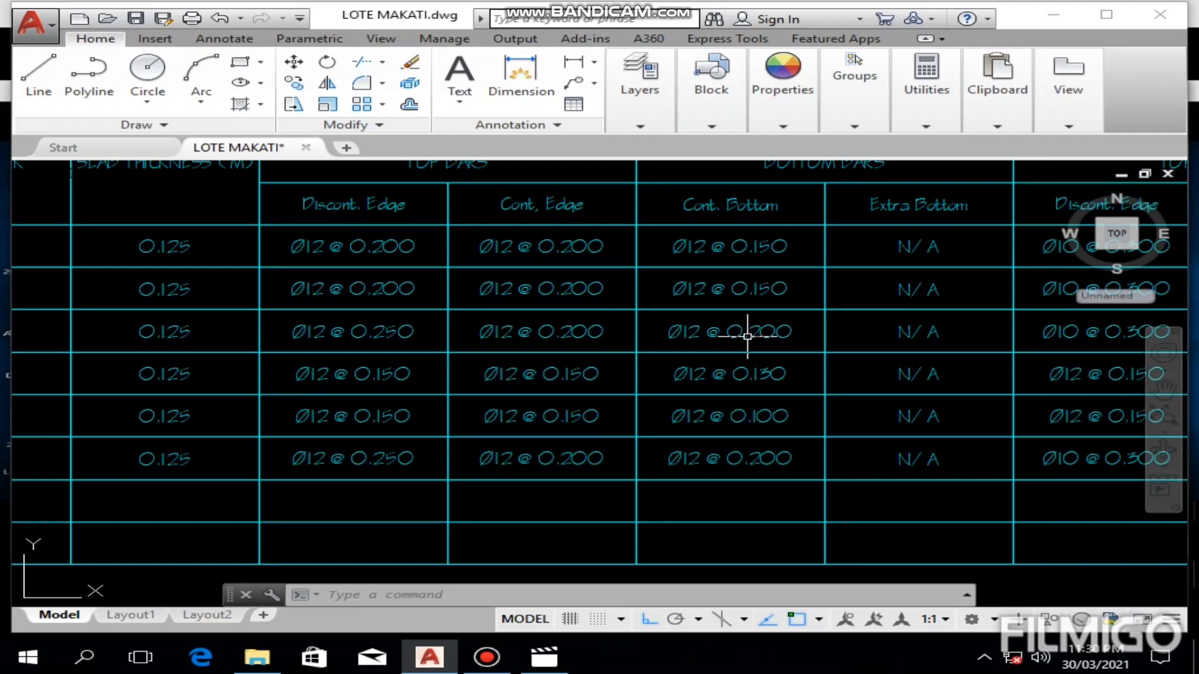
Step: Check the spacing of two adjacent red bars in the S3 panel with a linear dimension, and erase the dimension
scroll(747, 337, down, 6)
scroll(701, 411, down, 6)
middle_drag(589, 497, 551, 396)
scroll(634, 364, up, 2)
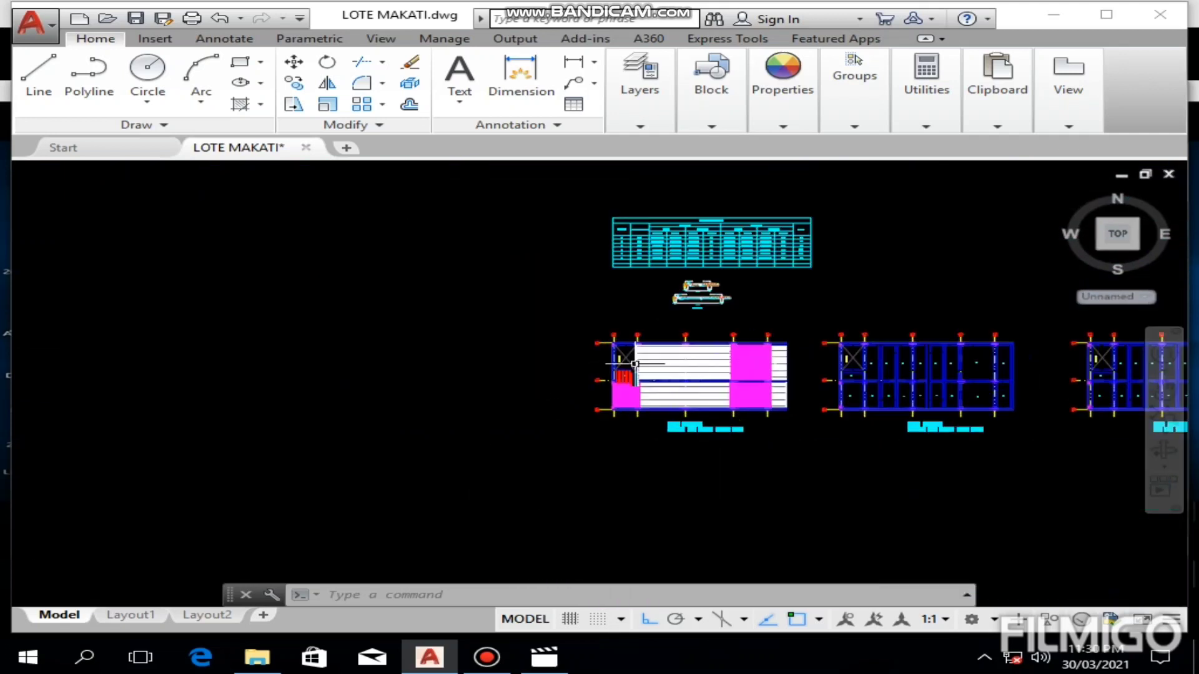
scroll(634, 364, up, 8)
scroll(620, 381, up, 4)
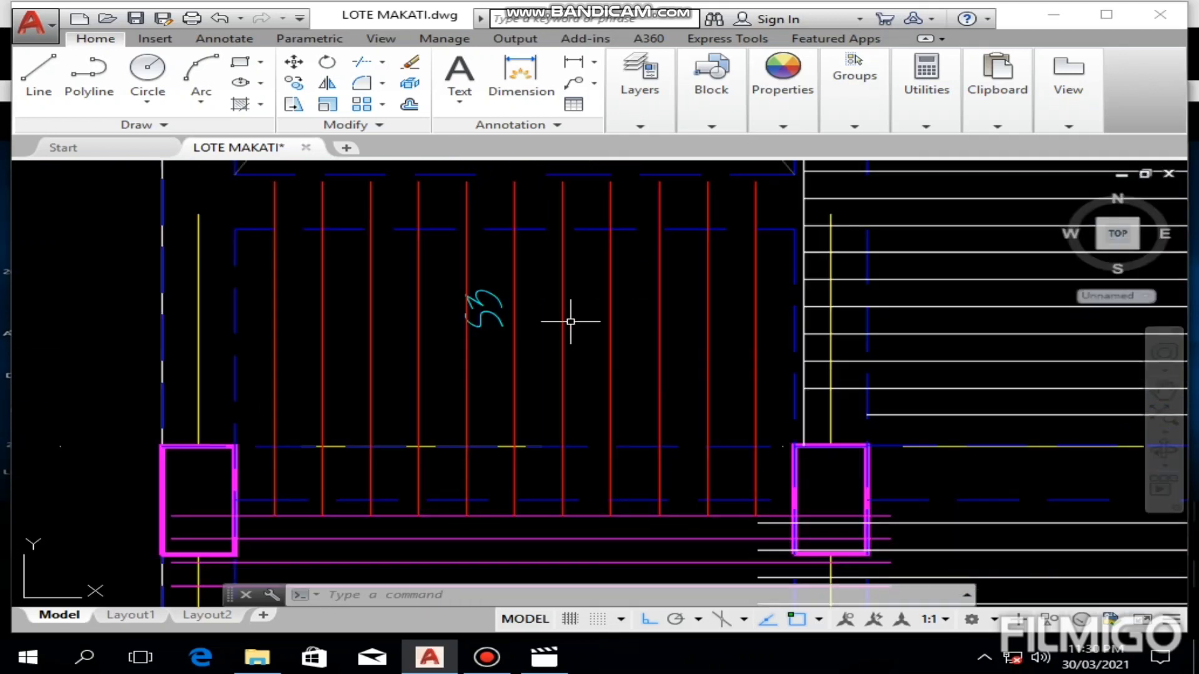
click(573, 61)
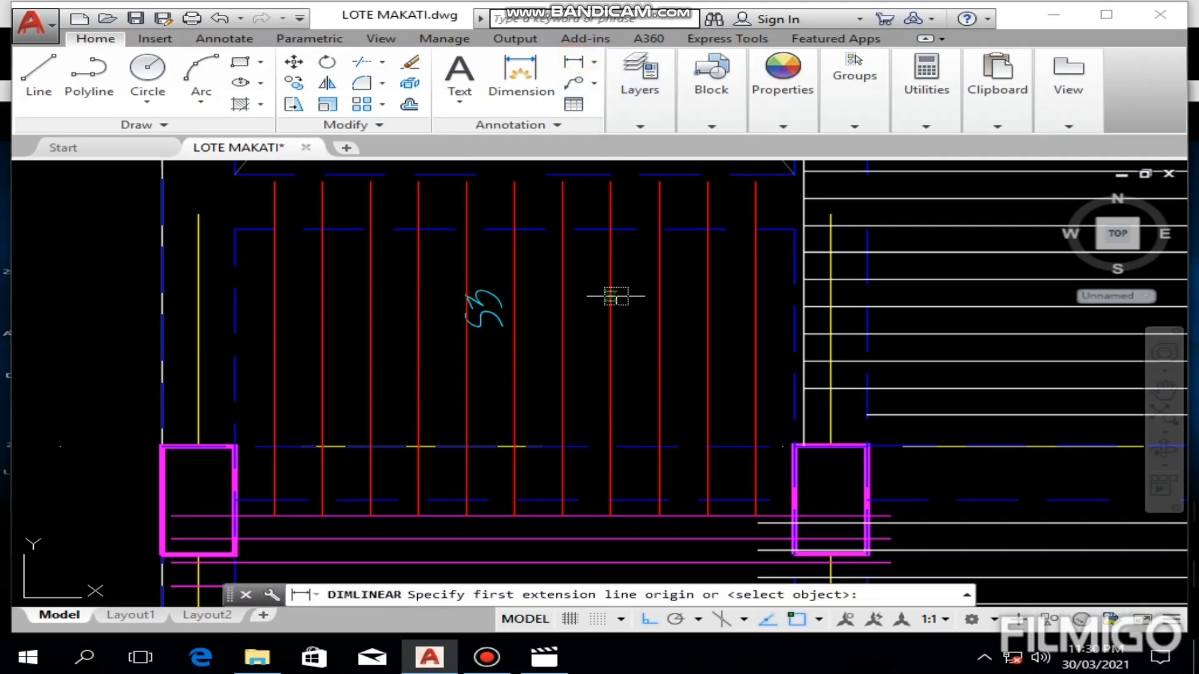
click(615, 295)
click(650, 299)
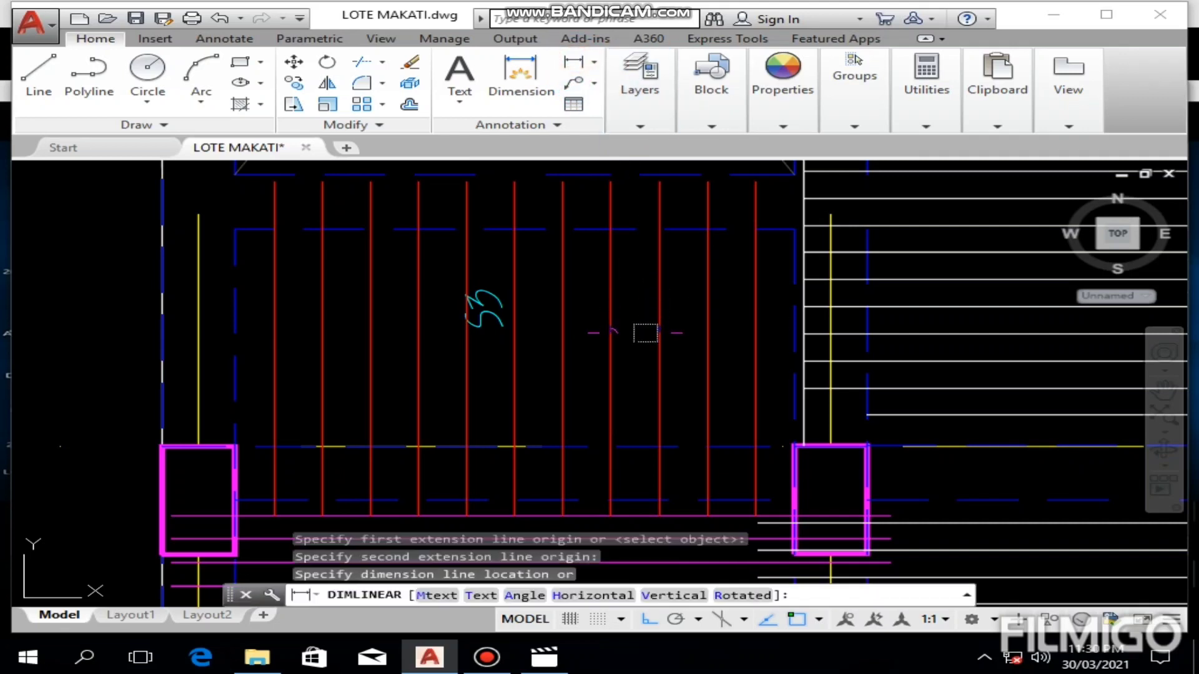
click(639, 343)
scroll(728, 353, up, 4)
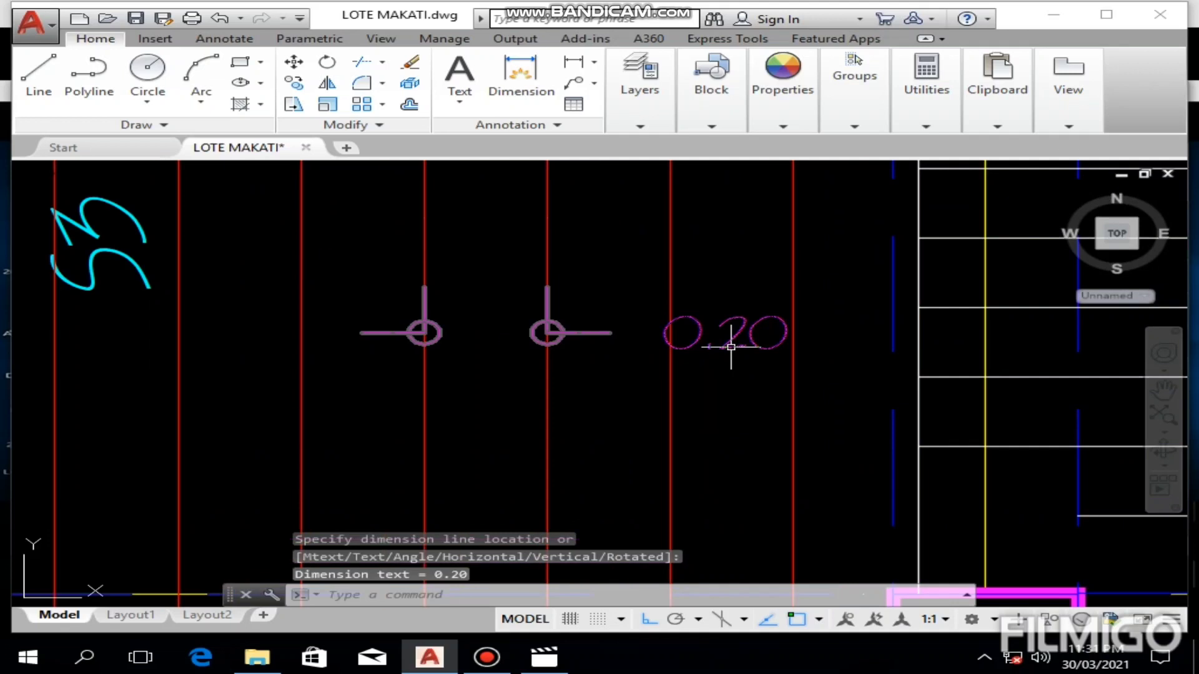
click(725, 335)
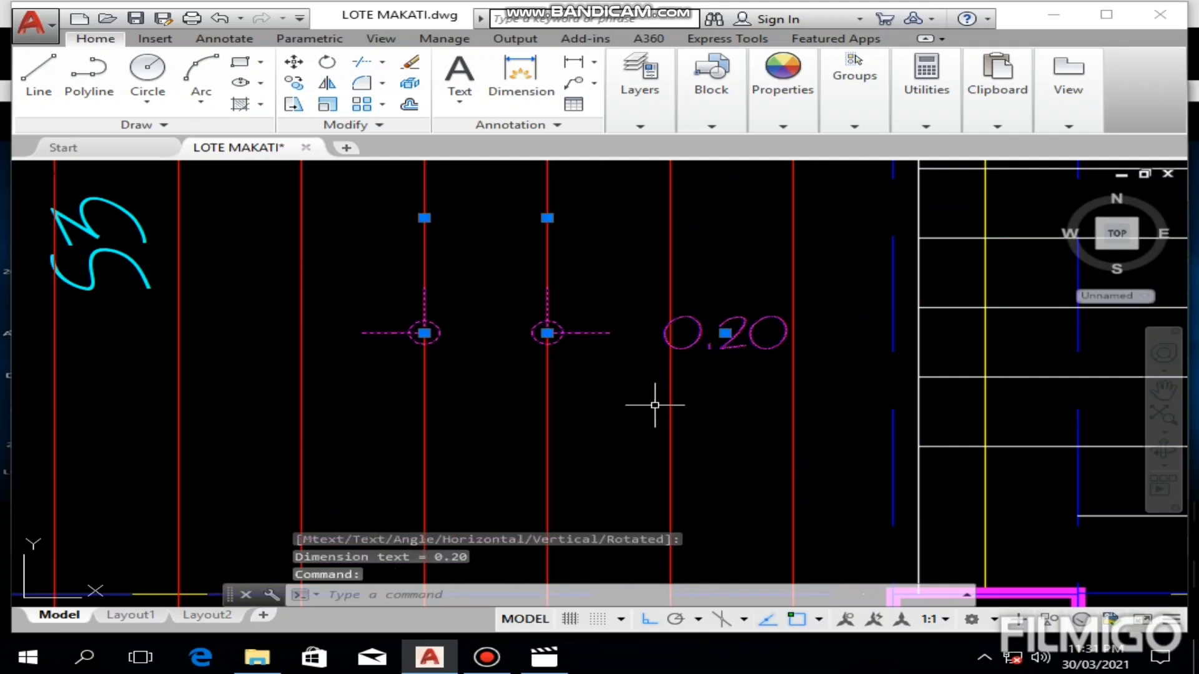
key(Delete)
scroll(661, 393, down, 8)
Step: Examine the S4 panel's bars and the S4 row's short-span Cont. Bottom spacing in the slab schedule
middle_drag(637, 479, 600, 361)
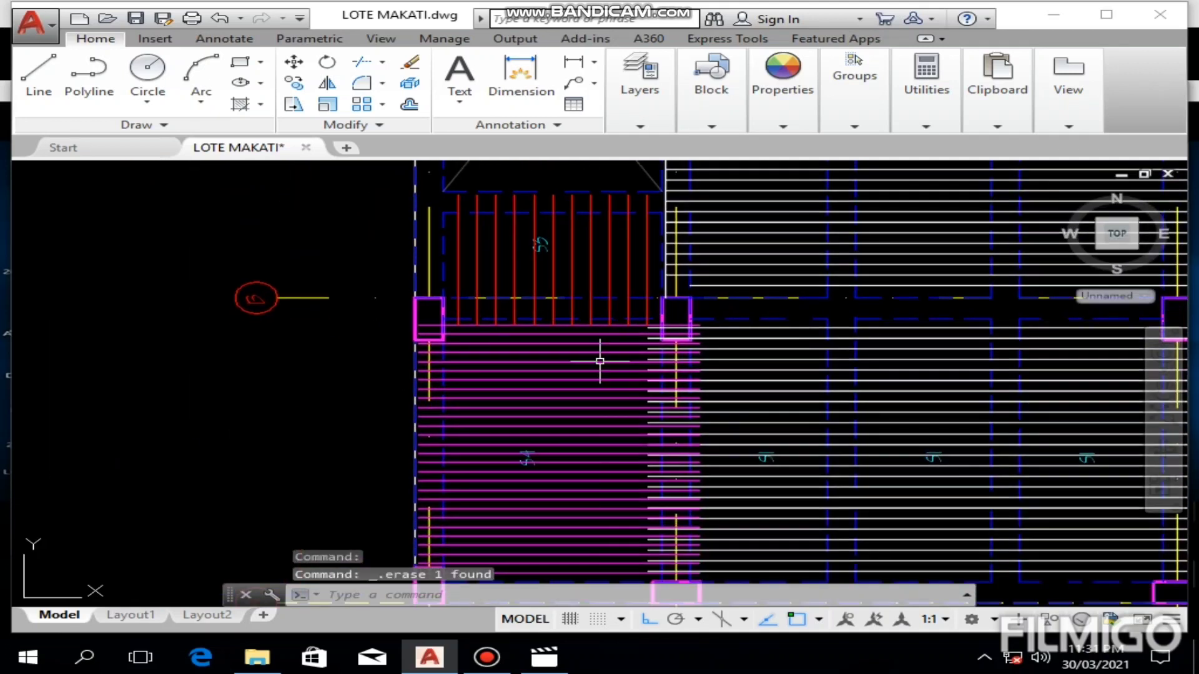
scroll(581, 386, up, 4)
scroll(501, 495, down, 2)
mouse_move(501, 494)
middle_down()
mouse_move(545, 396)
mouse_move(538, 572)
middle_up()
scroll(616, 294, down, 6)
middle_drag(663, 230, 502, 542)
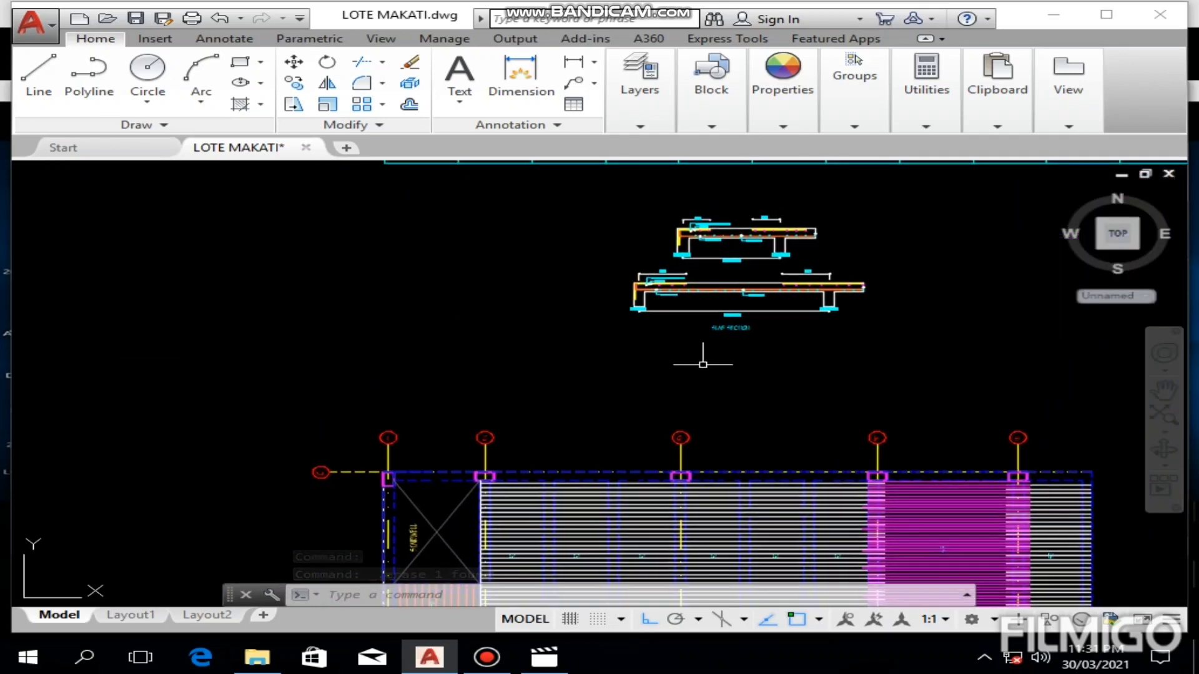
middle_drag(766, 250, 625, 472)
scroll(522, 273, up, 5)
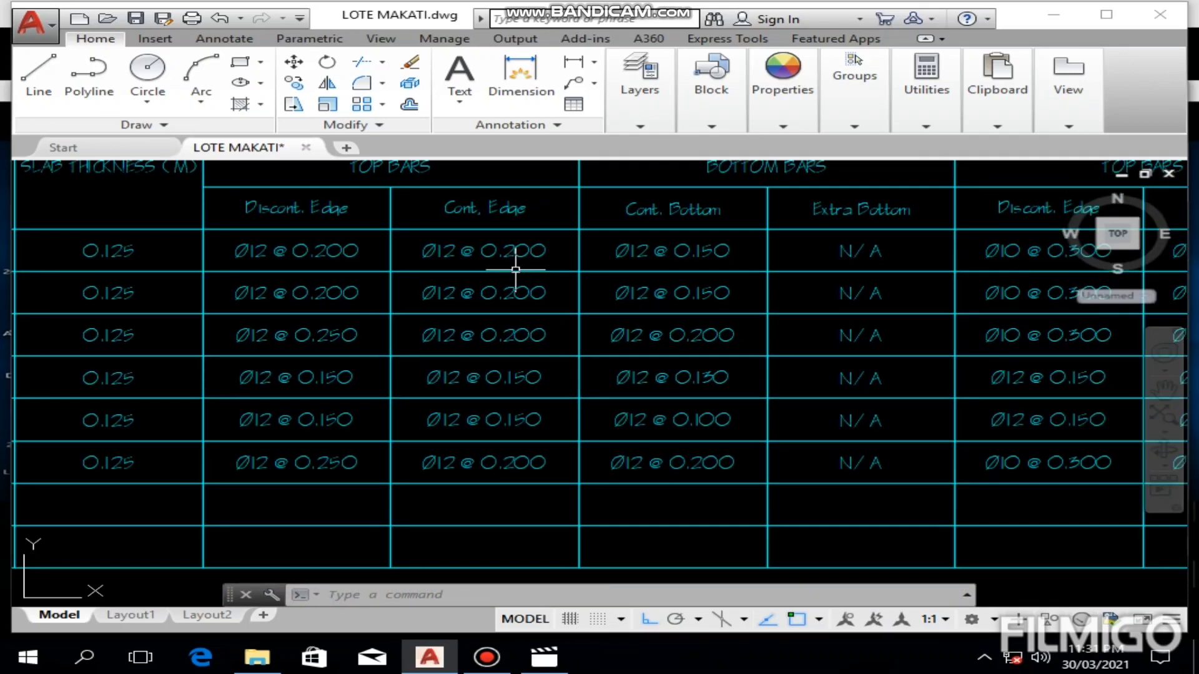
middle_drag(651, 301, 470, 310)
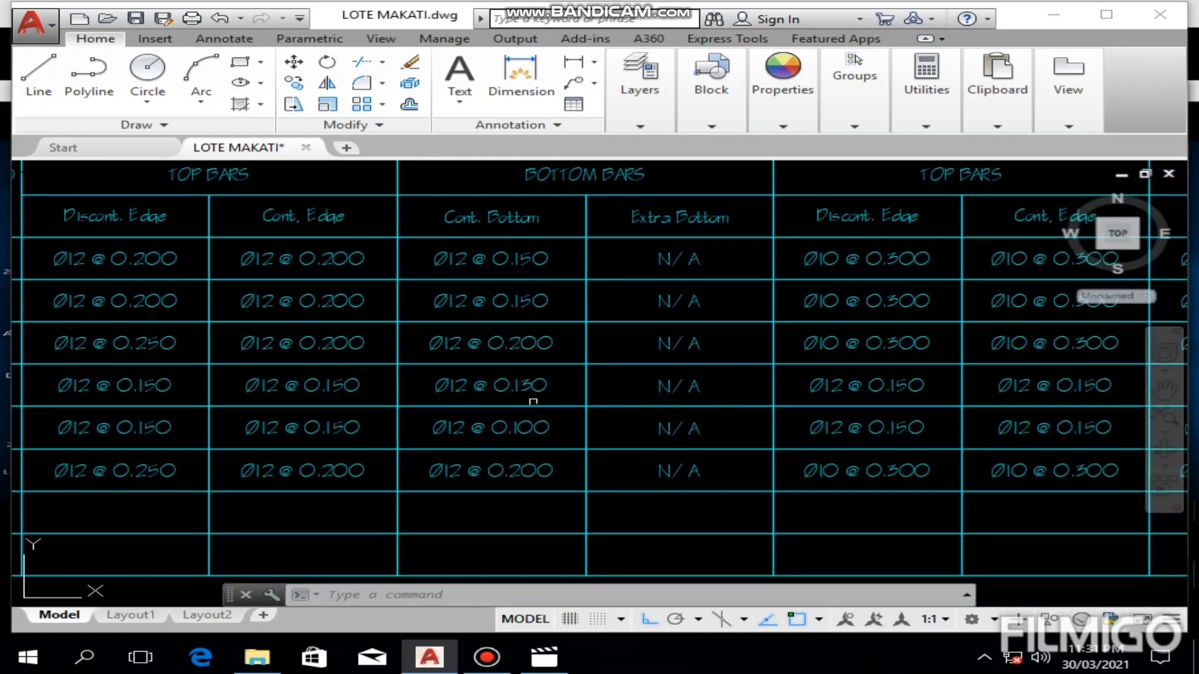
scroll(549, 377, up, 4)
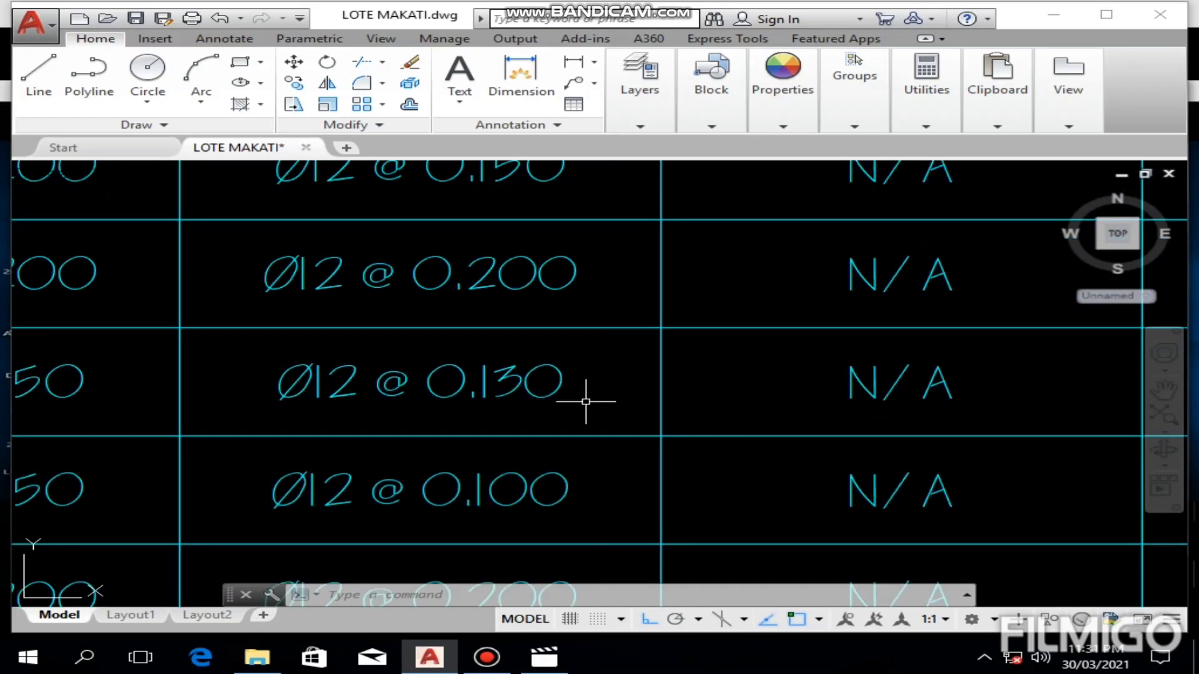
scroll(604, 395, down, 8)
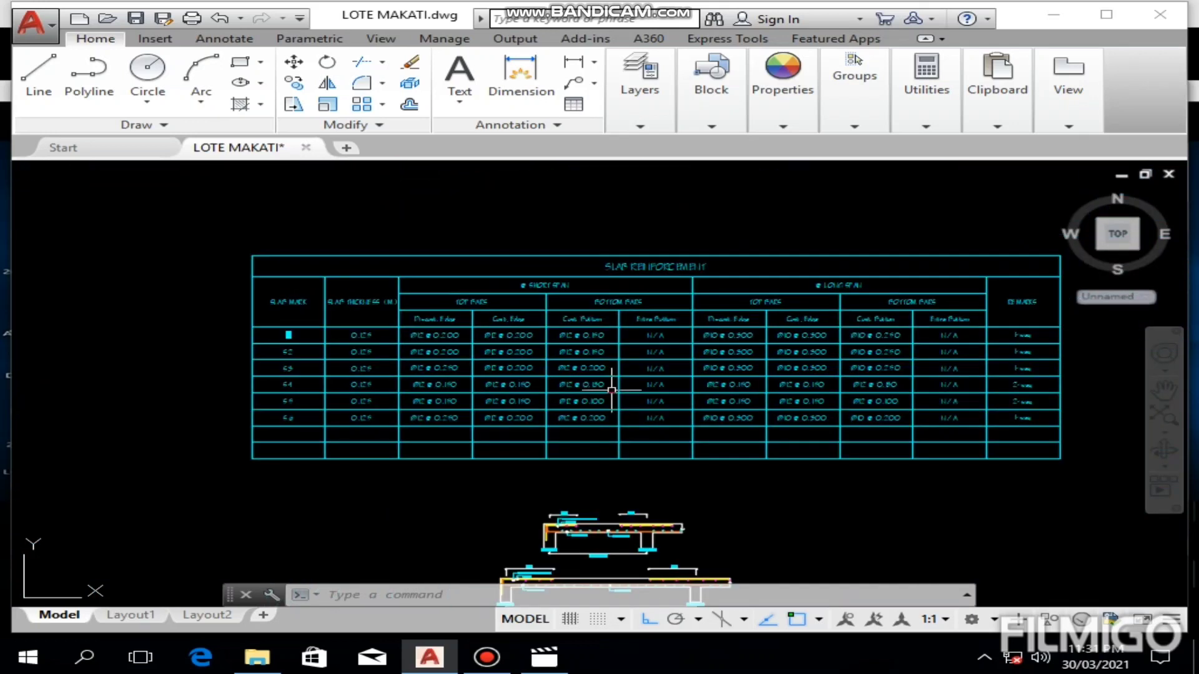
Step: Dimension the spacing of two adjacent magenta bars beside the S4 label with a linear dimension
middle_drag(573, 433, 643, 287)
scroll(642, 290, down, 4)
scroll(572, 459, up, 4)
middle_drag(558, 502, 657, 326)
scroll(544, 459, up, 2)
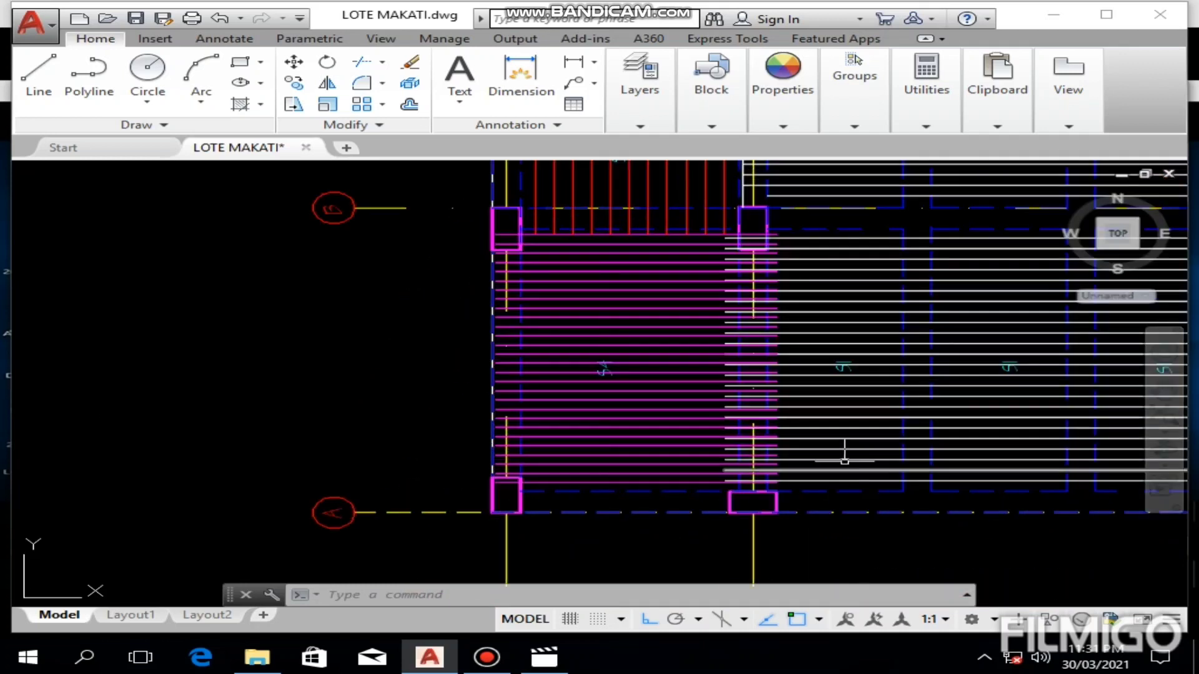
scroll(685, 362, up, 2)
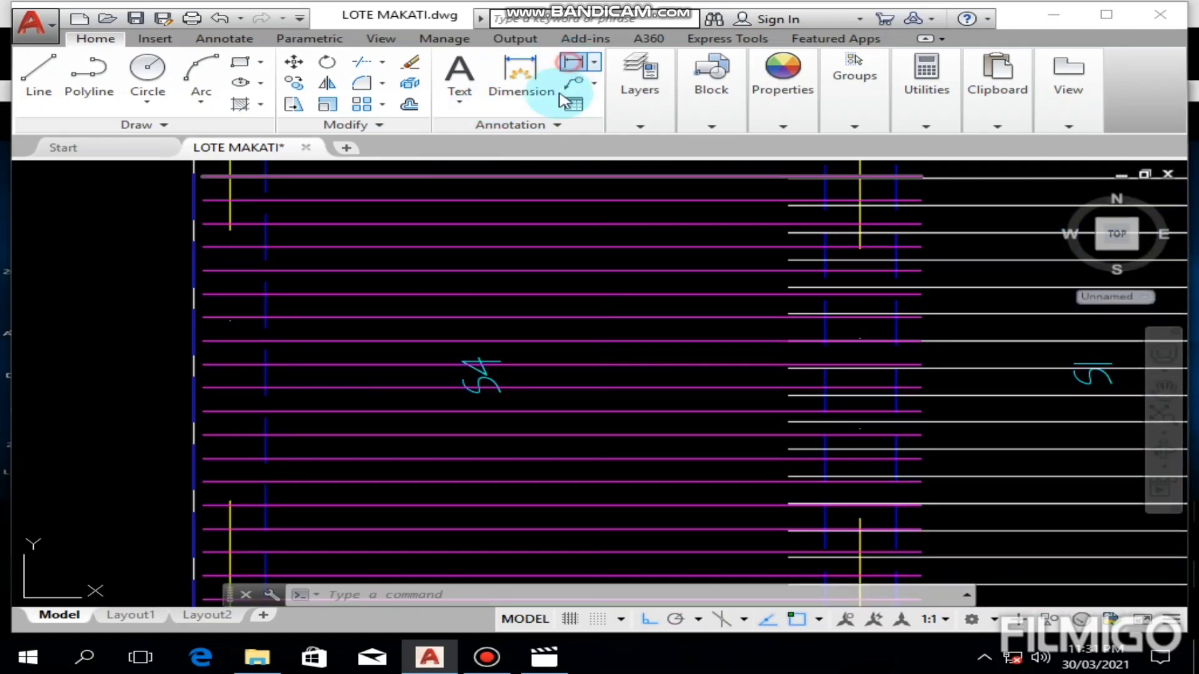
click(573, 61)
click(594, 317)
click(594, 341)
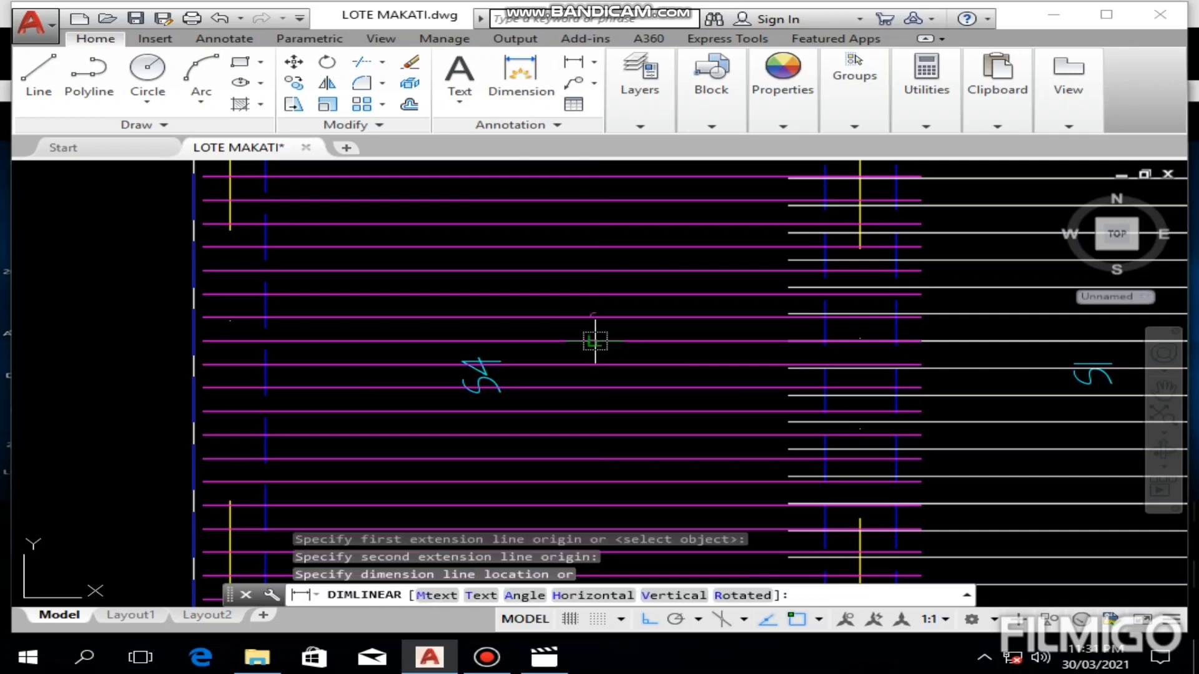
click(595, 342)
Step: Change the colour of the S4 bar spacing dimension to green
scroll(598, 337, up, 5)
middle_drag(605, 434, 652, 335)
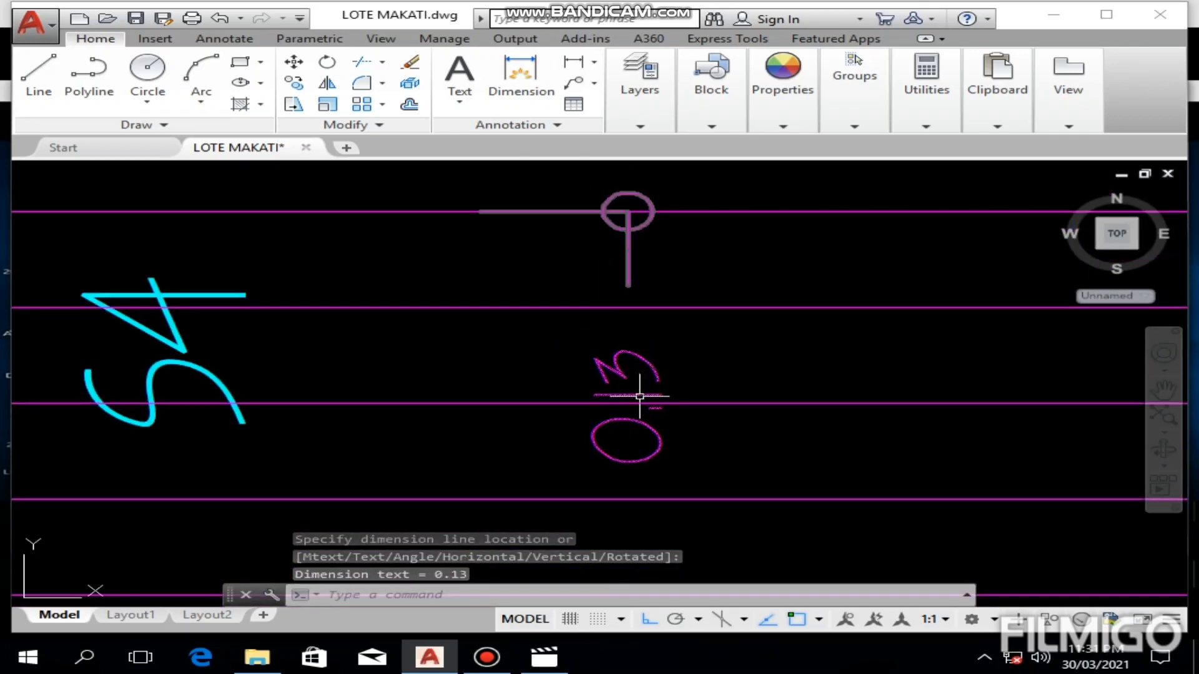
scroll(642, 399, up, 2)
click(658, 358)
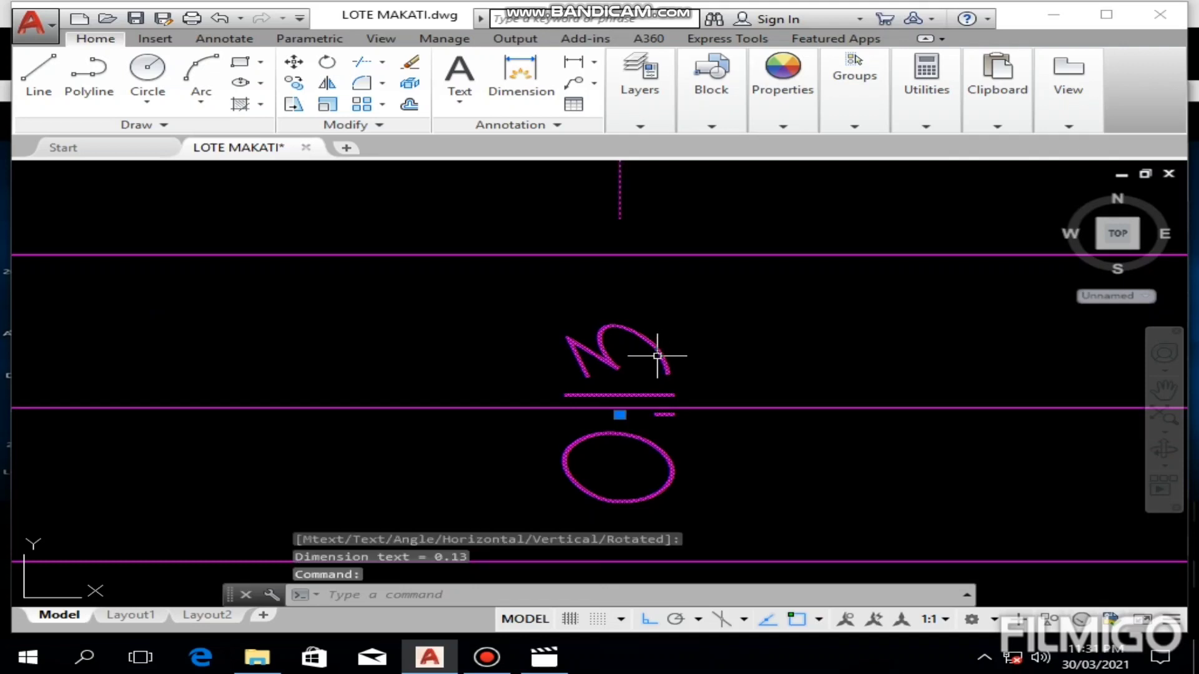
click(767, 122)
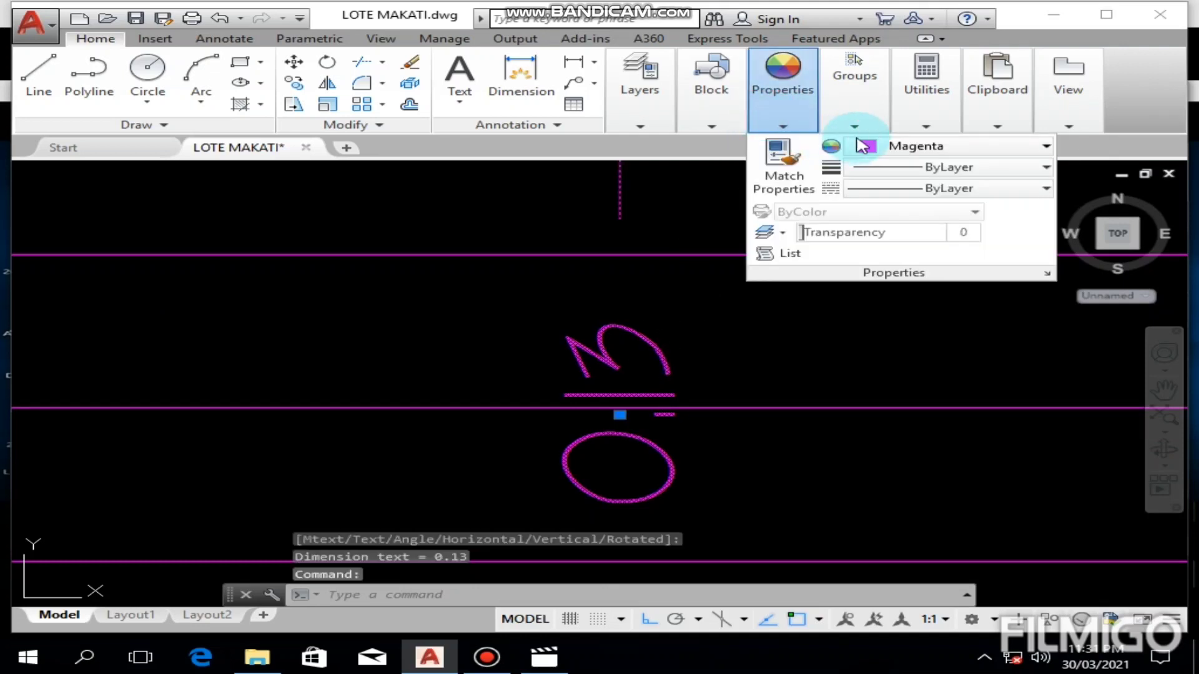
click(898, 147)
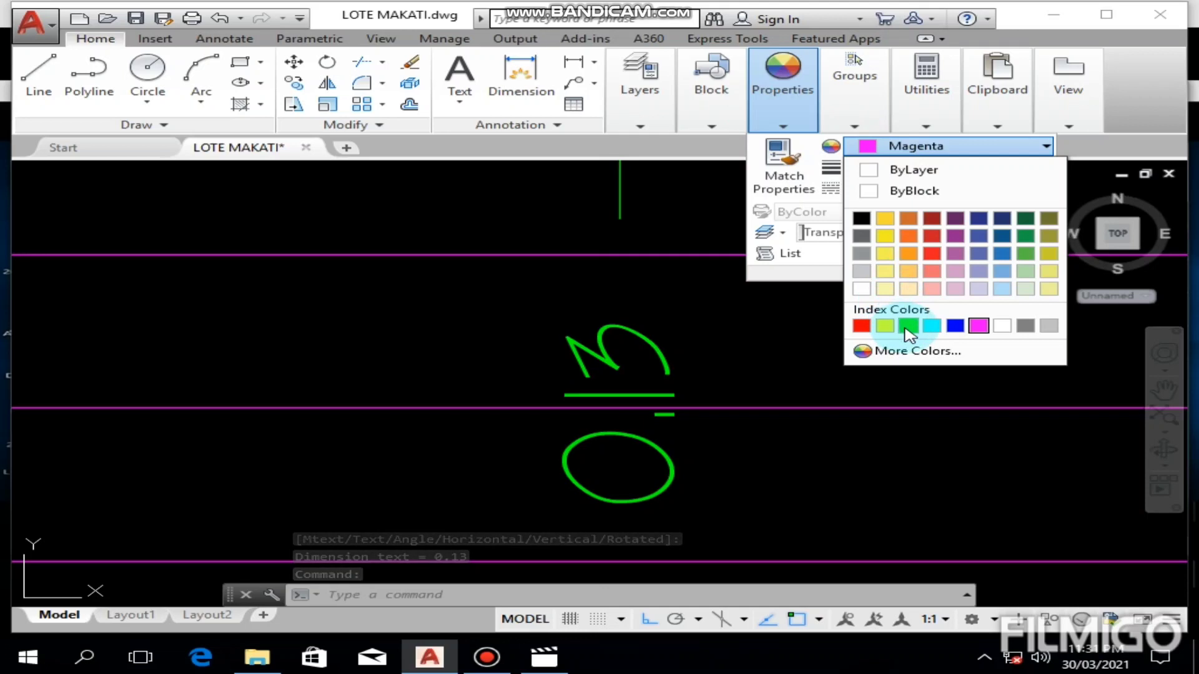
click(908, 325)
key(Escape)
scroll(695, 373, down, 8)
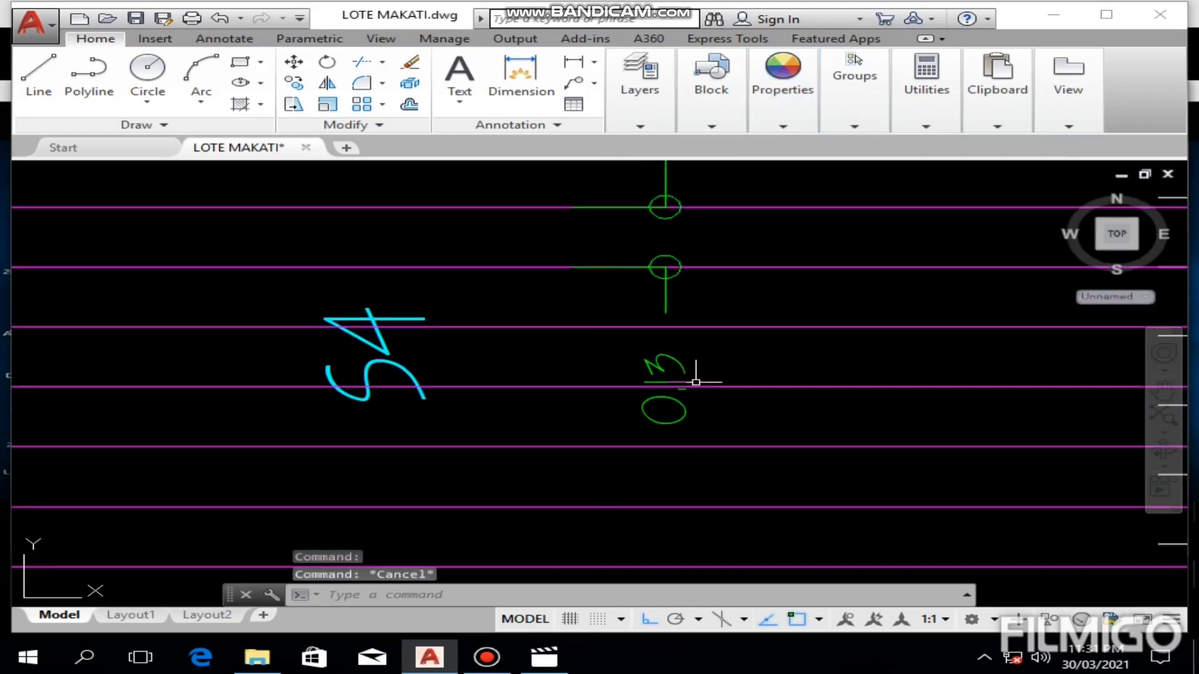
Step: Dimension the spacing of two adjacent white bars in an S1 panel just below the middle beam
mouse_move(820, 341)
middle_down()
mouse_move(602, 353)
mouse_move(588, 372)
middle_up()
scroll(715, 338, up, 3)
mouse_move(716, 334)
middle_down()
mouse_move(570, 343)
mouse_move(545, 411)
middle_up()
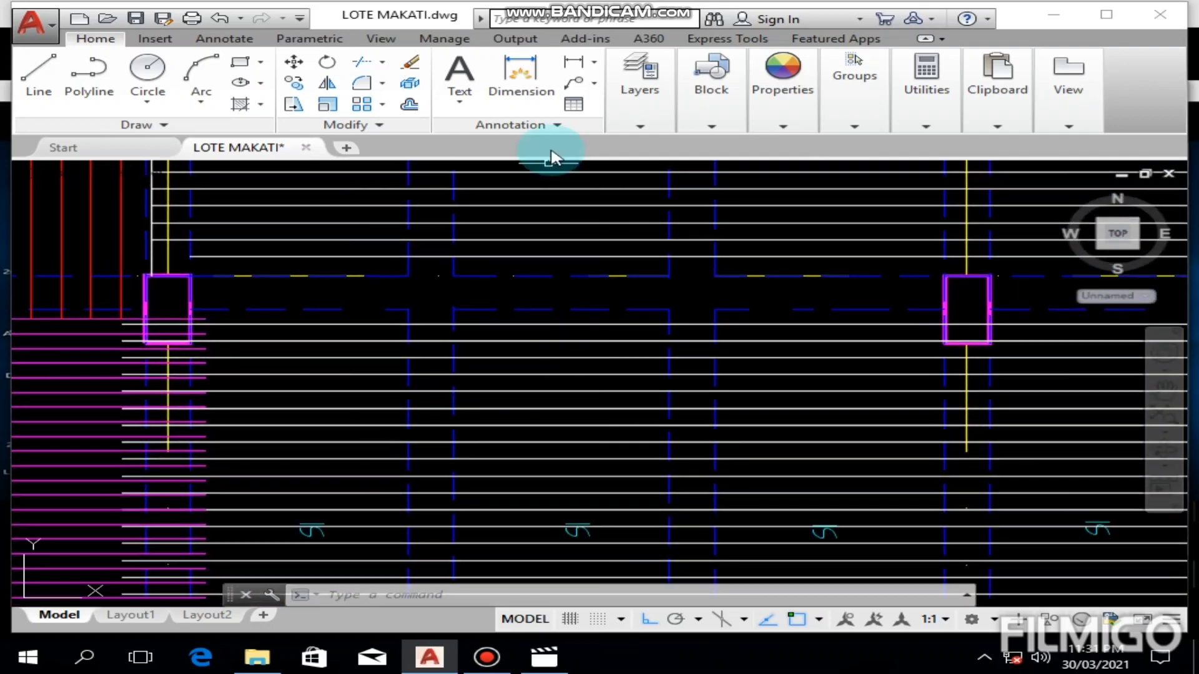
click(582, 67)
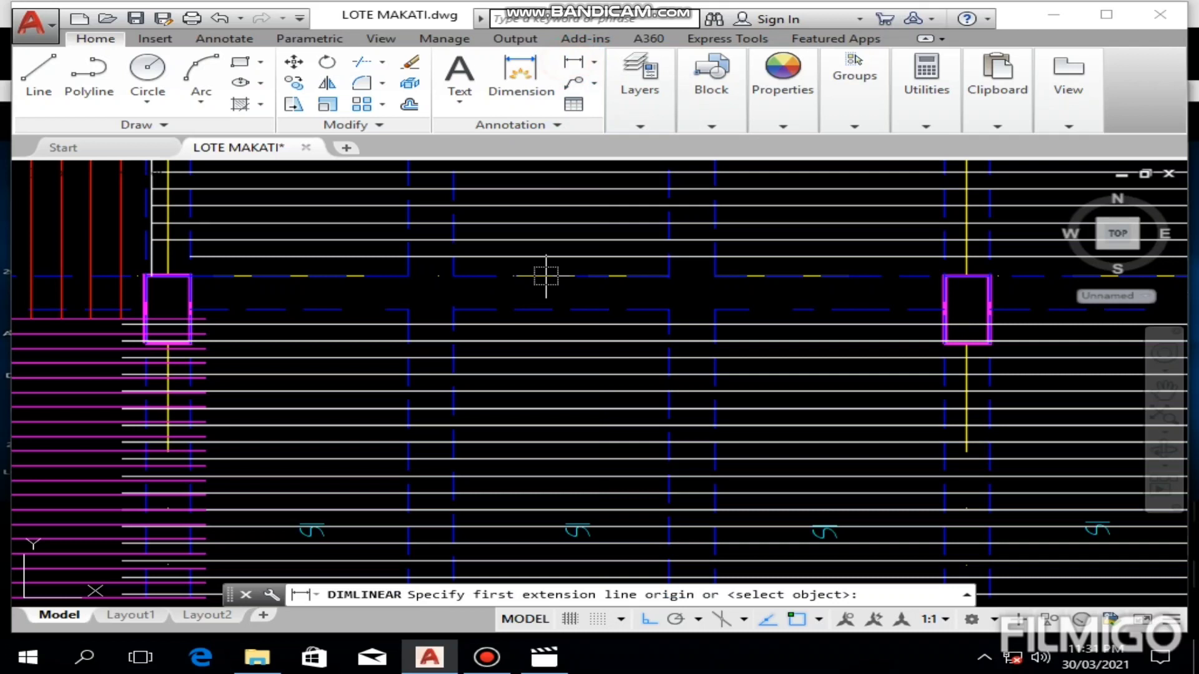
click(558, 339)
click(558, 357)
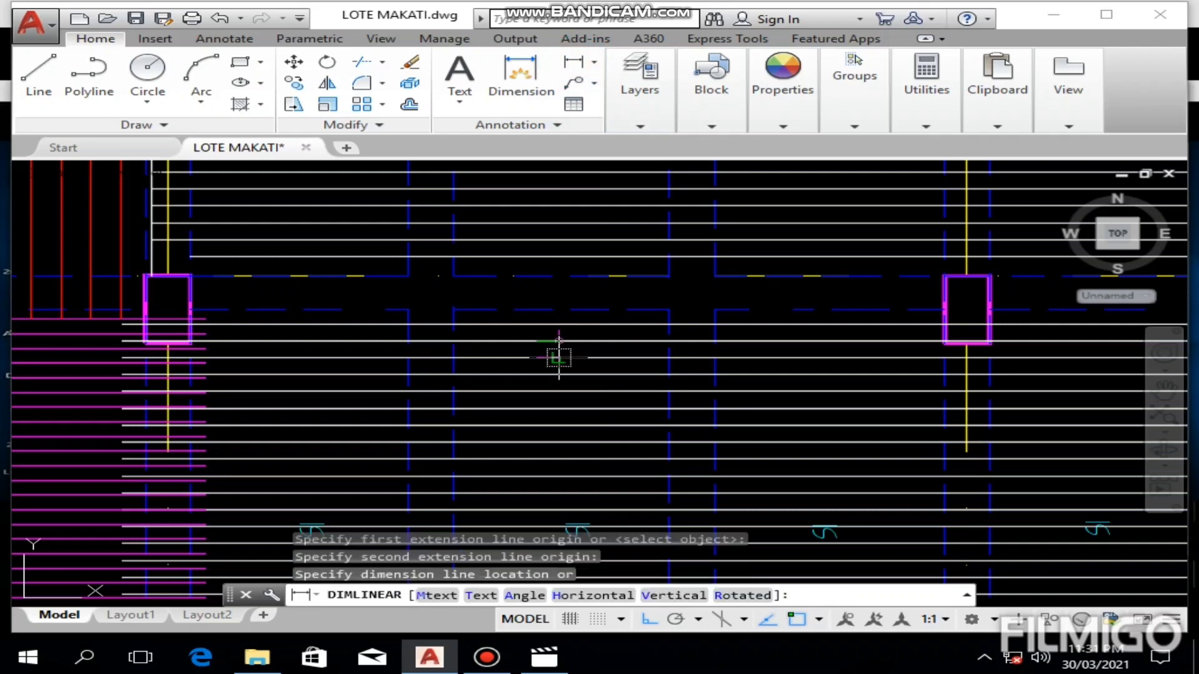
click(604, 356)
Step: Change the colour of the S1 bar spacing dimension to green
scroll(605, 359, up, 6)
drag(605, 366, 533, 393)
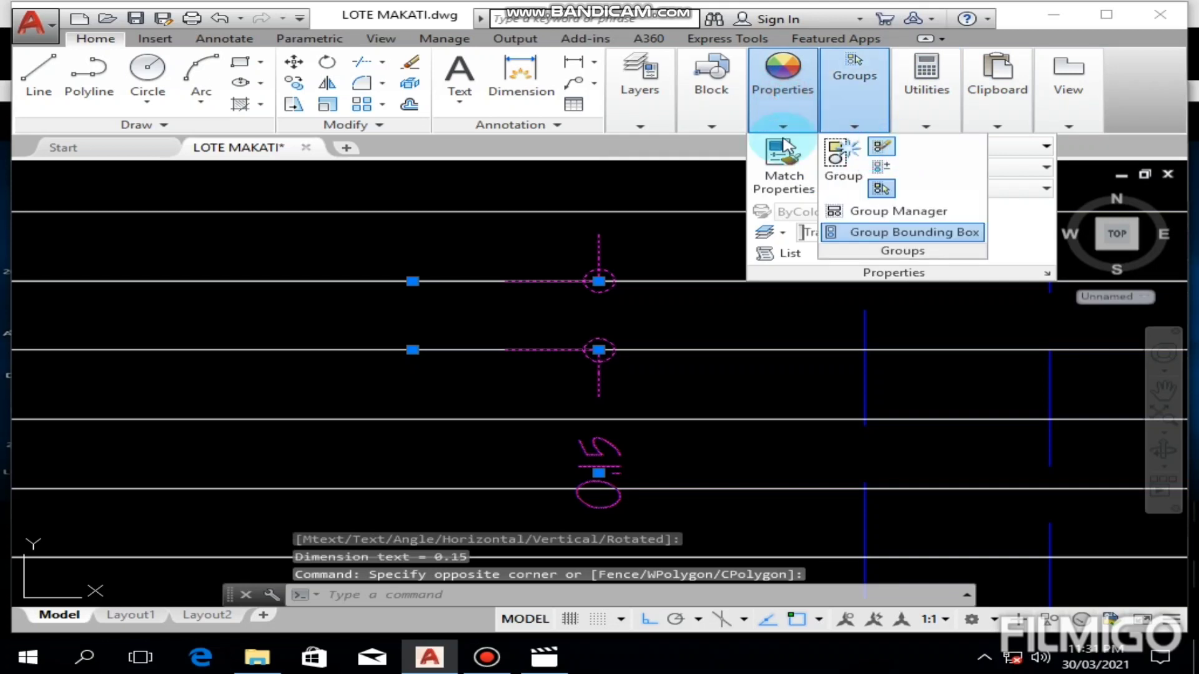
mouse_move(778, 122)
click(887, 146)
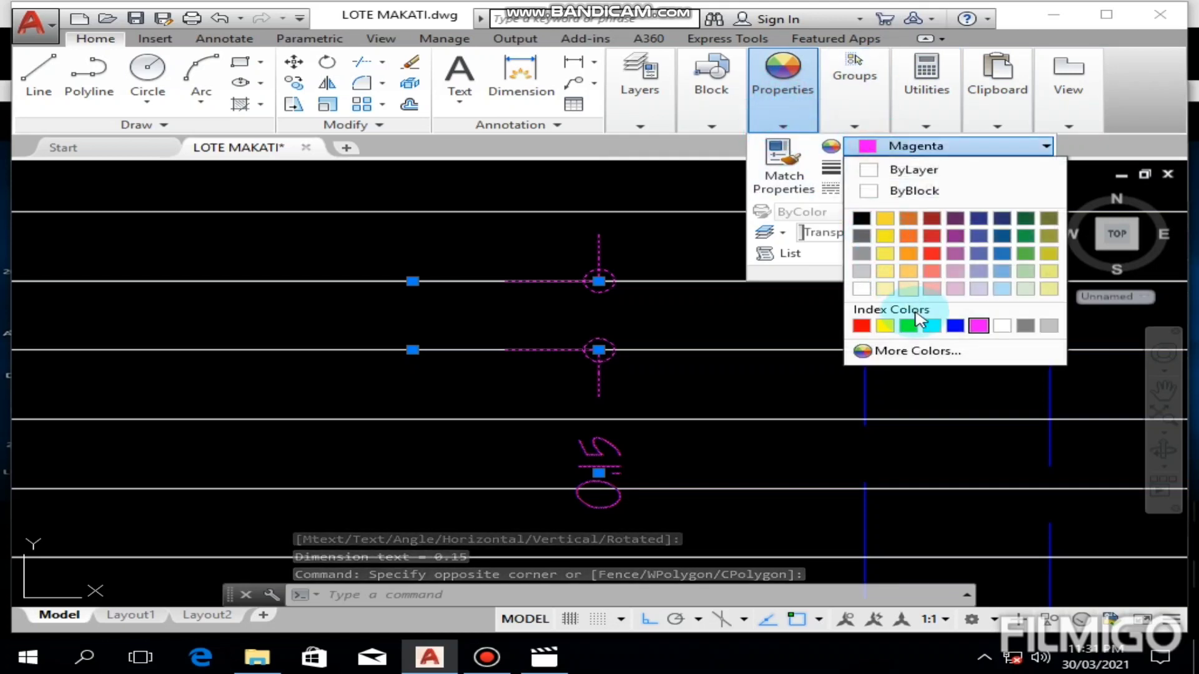
click(909, 326)
key(Escape)
scroll(637, 420, down, 2)
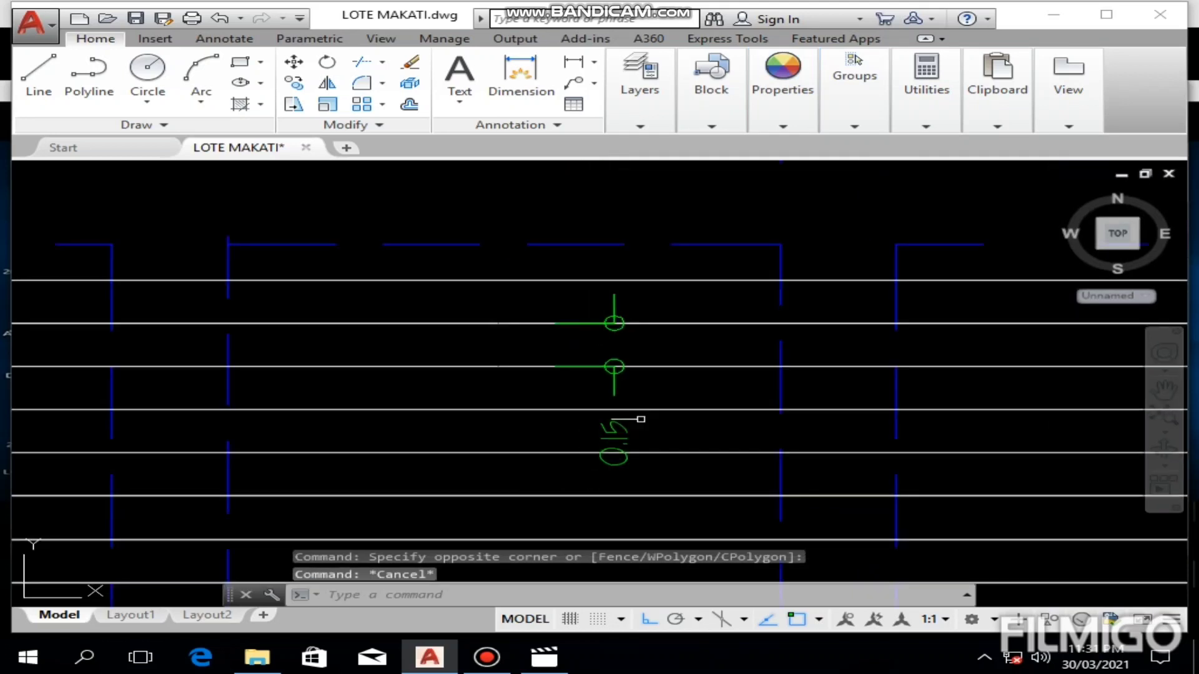
Step: Examine the finished bottom bar layout across the short-span plan, including the green spacing dimensions
scroll(641, 419, down, 4)
scroll(642, 417, down, 3)
scroll(643, 432, up, 1)
mouse_move(643, 432)
middle_down()
mouse_move(581, 380)
mouse_move(551, 375)
middle_up()
scroll(591, 382, down, 5)
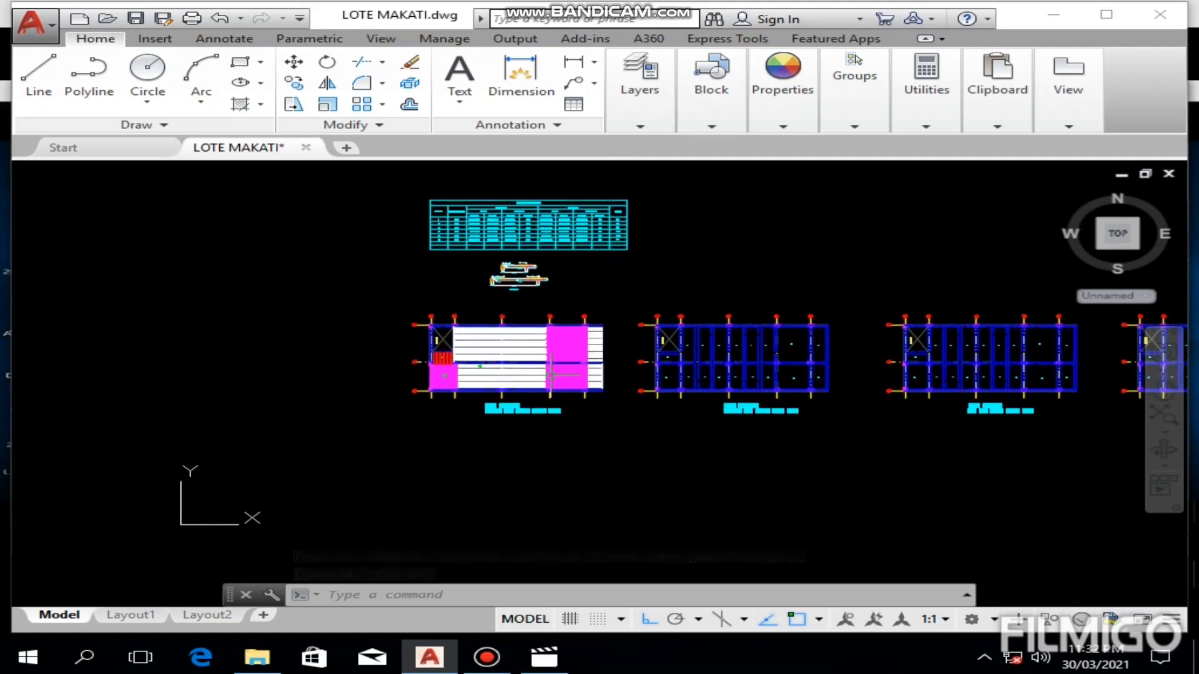
scroll(777, 338, up, 2)
scroll(487, 382, up, 2)
scroll(482, 397, up, 1)
mouse_move(482, 397)
middle_down()
mouse_move(691, 401)
mouse_move(444, 396)
middle_up()
Step: Examine the empty plan for bottom bars along the long span and the schedule's Bottom Bars columns under @ LONG SPAN
scroll(577, 399, down, 2)
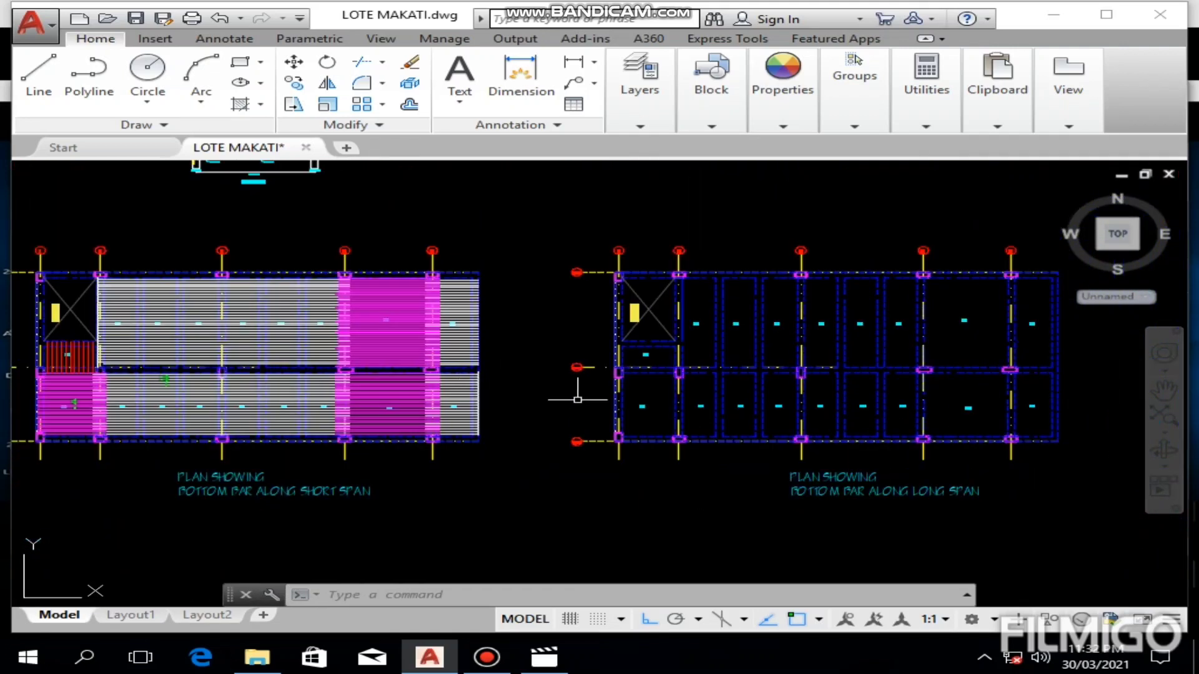
scroll(872, 508, up, 2)
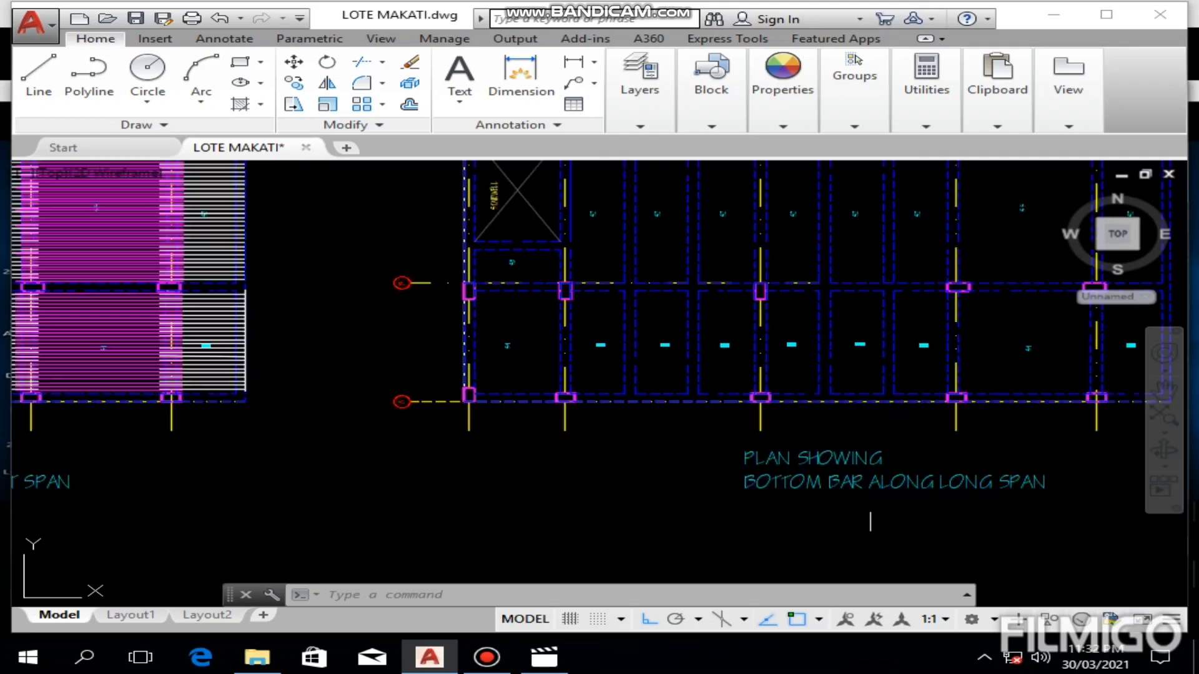
middle_drag(856, 516, 670, 554)
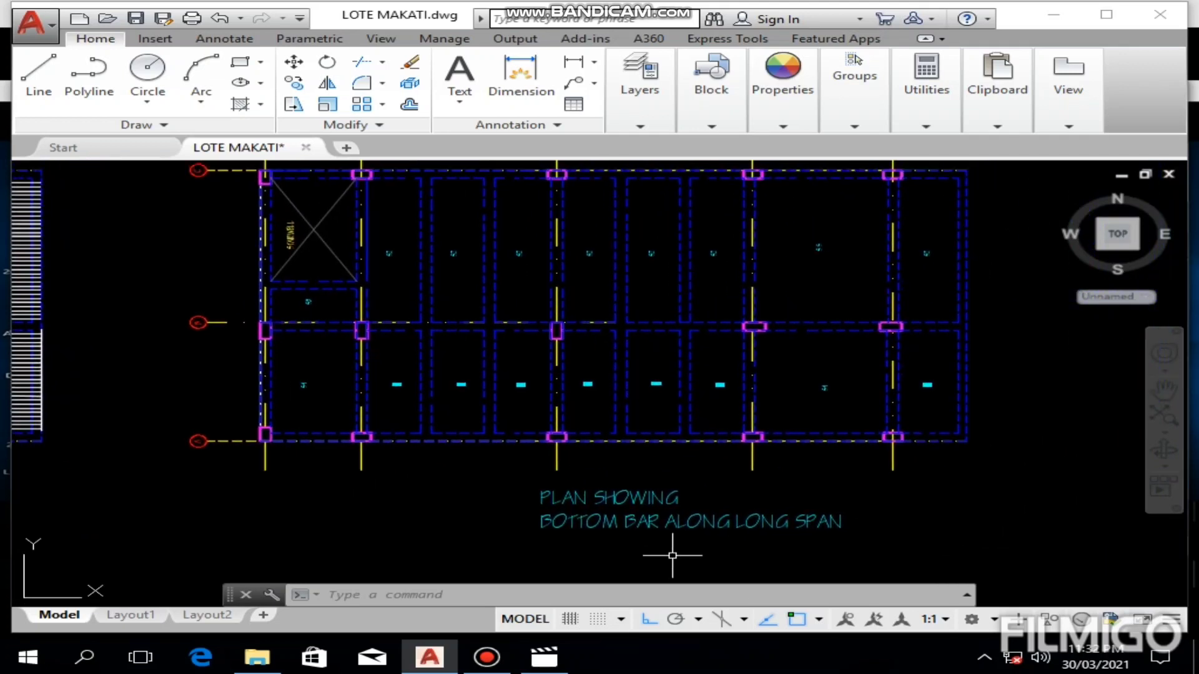
scroll(746, 517, down, 3)
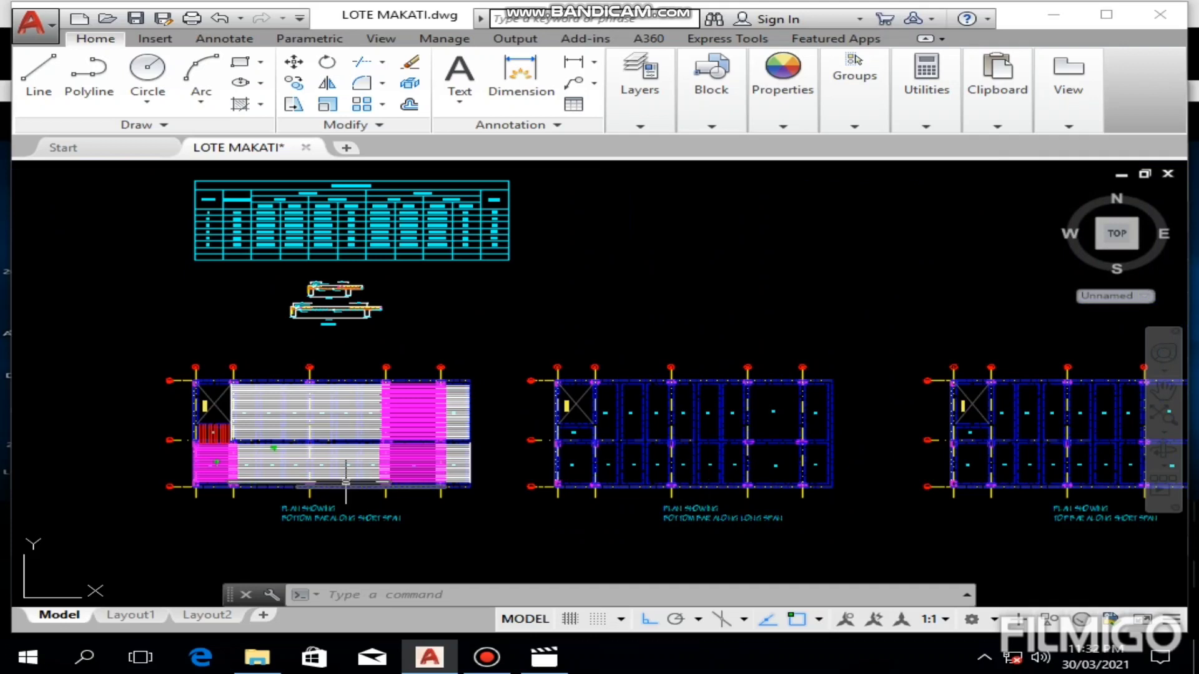
scroll(347, 476, up, 2)
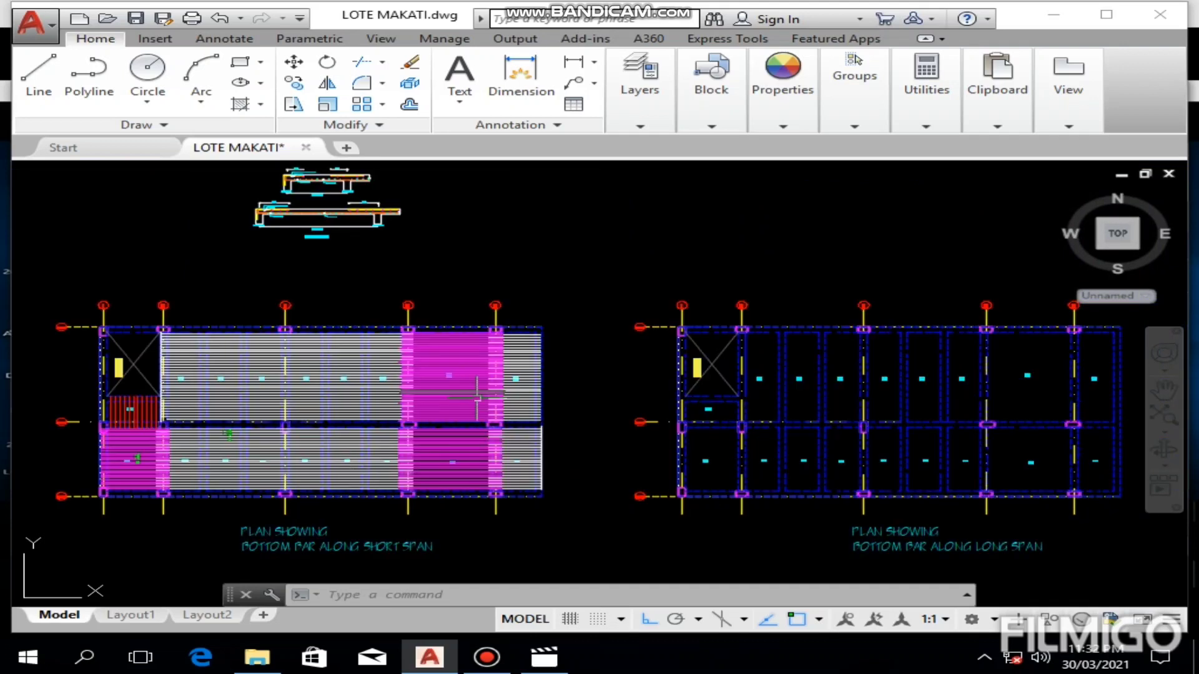
mouse_move(960, 486)
middle_down()
mouse_move(909, 428)
mouse_move(808, 450)
mouse_move(1003, 562)
middle_up()
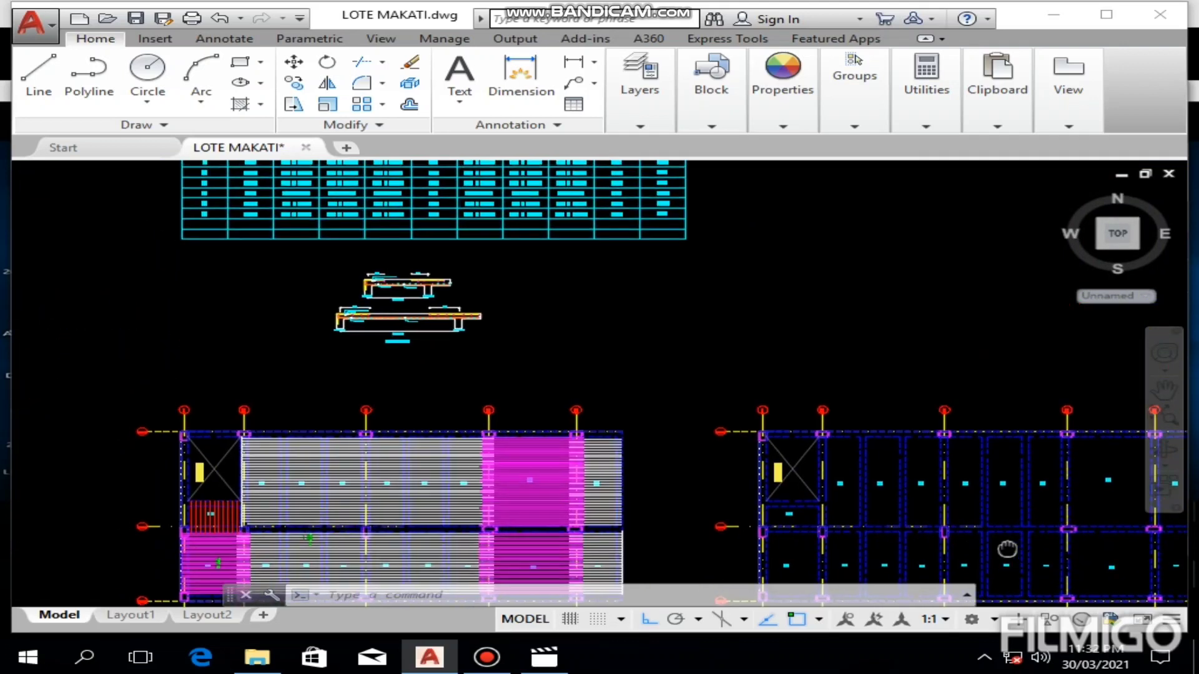
middle_drag(673, 310, 797, 485)
scroll(347, 353, up, 5)
middle_drag(643, 436, 358, 364)
scroll(527, 340, down, 3)
middle_drag(552, 317, 444, 380)
scroll(768, 279, up, 2)
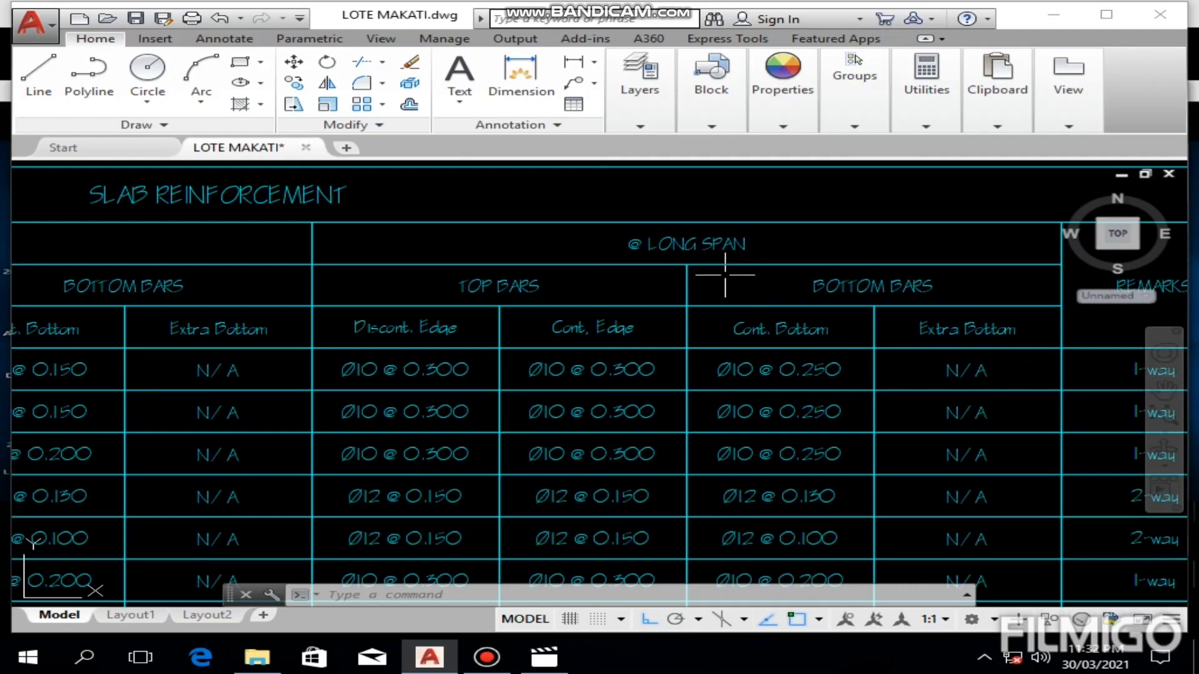